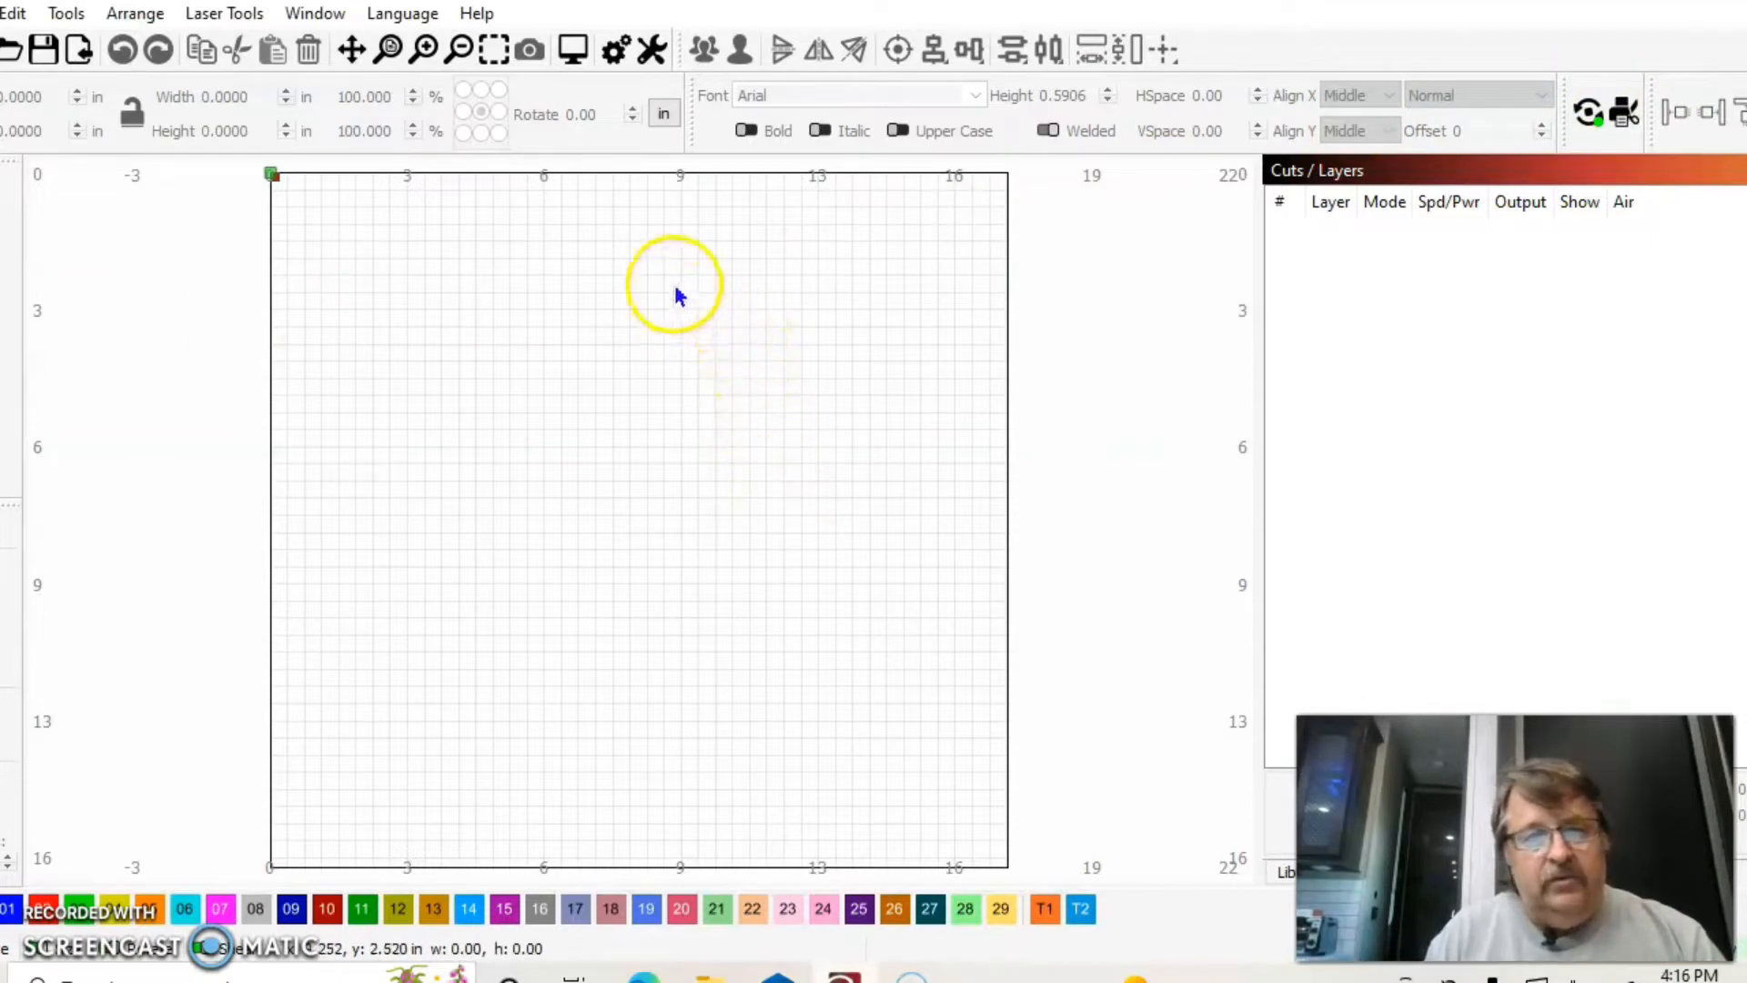
Step: Draw a rectangle about 4.74 by 7.91 in on the workspace's right half and another about 3.76 by 5.14 in on the left half
drag(673, 283, 880, 627)
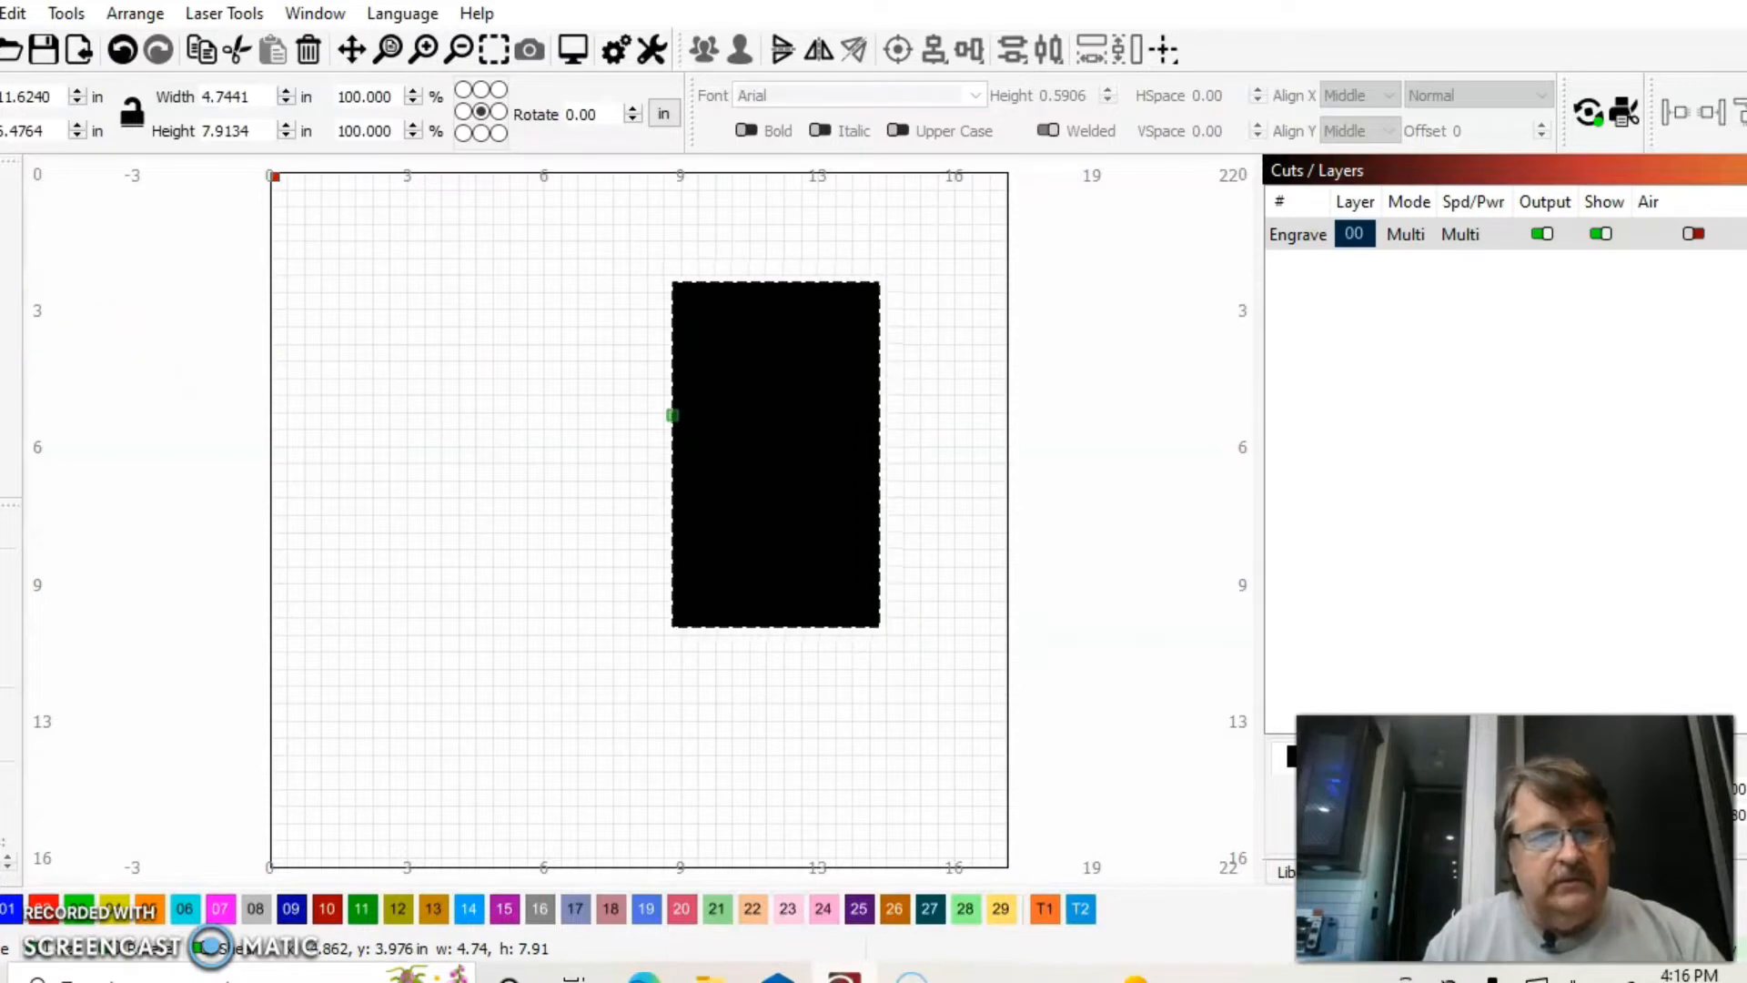
drag(372, 409, 537, 633)
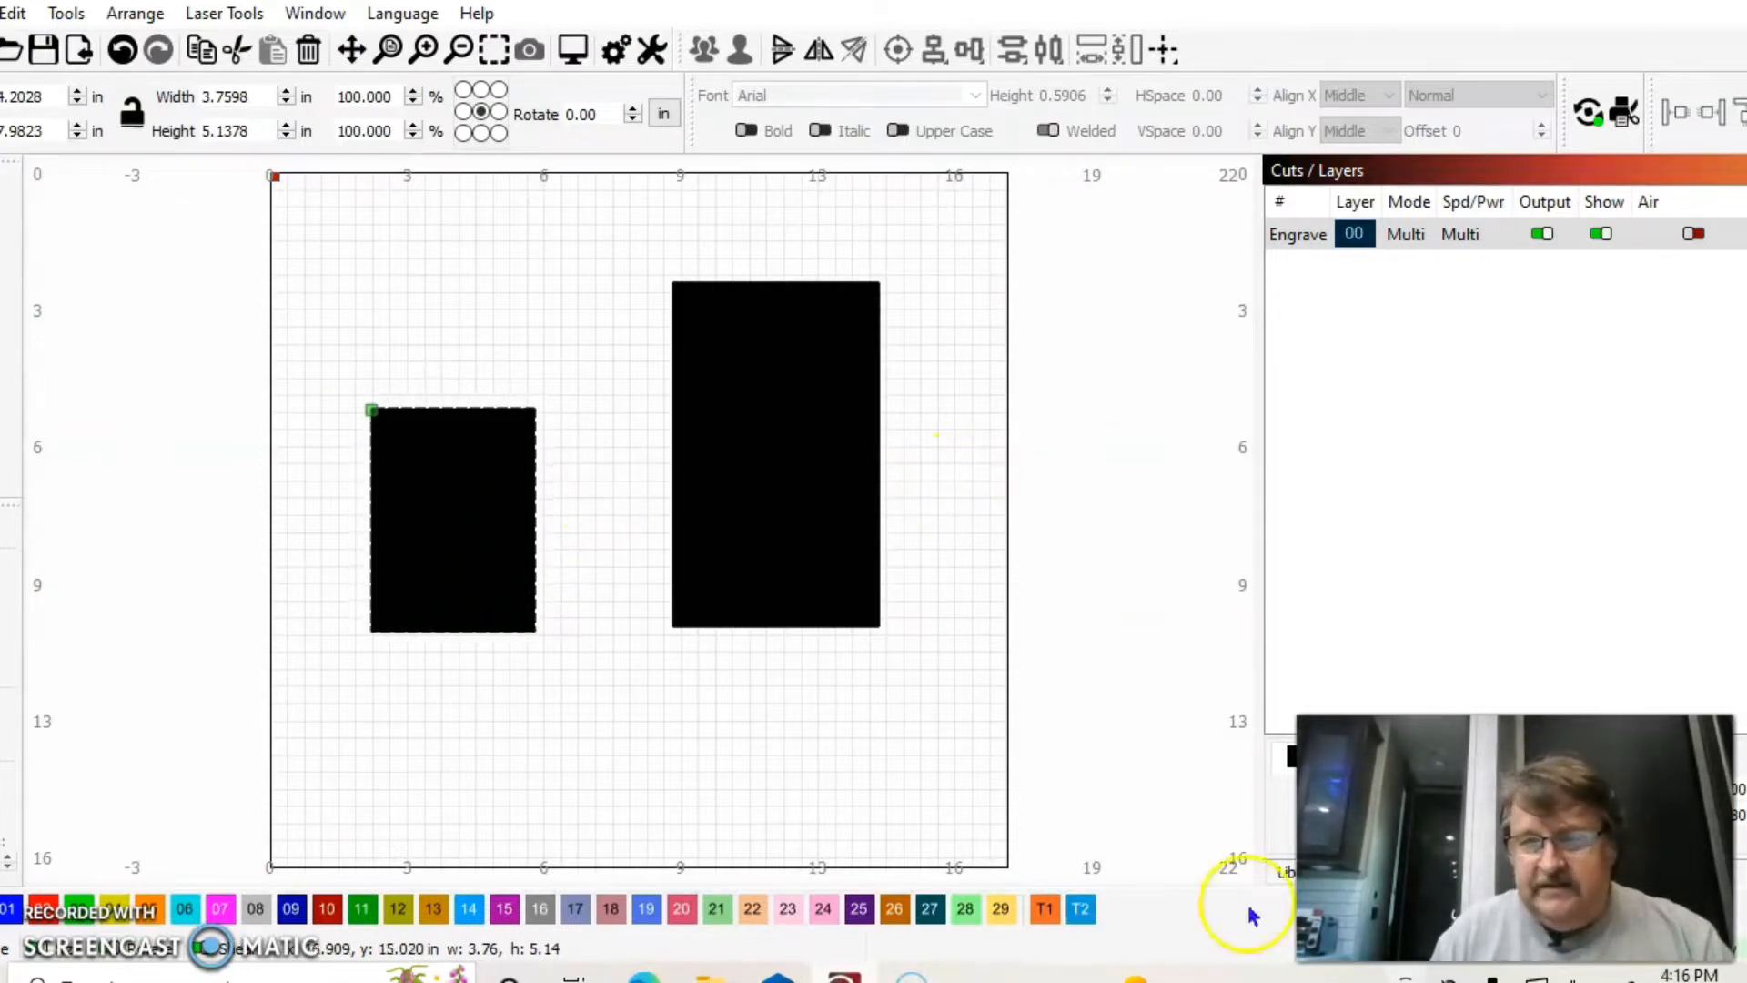
Step: Assign both rectangles to the blue layer 01
click(11, 908)
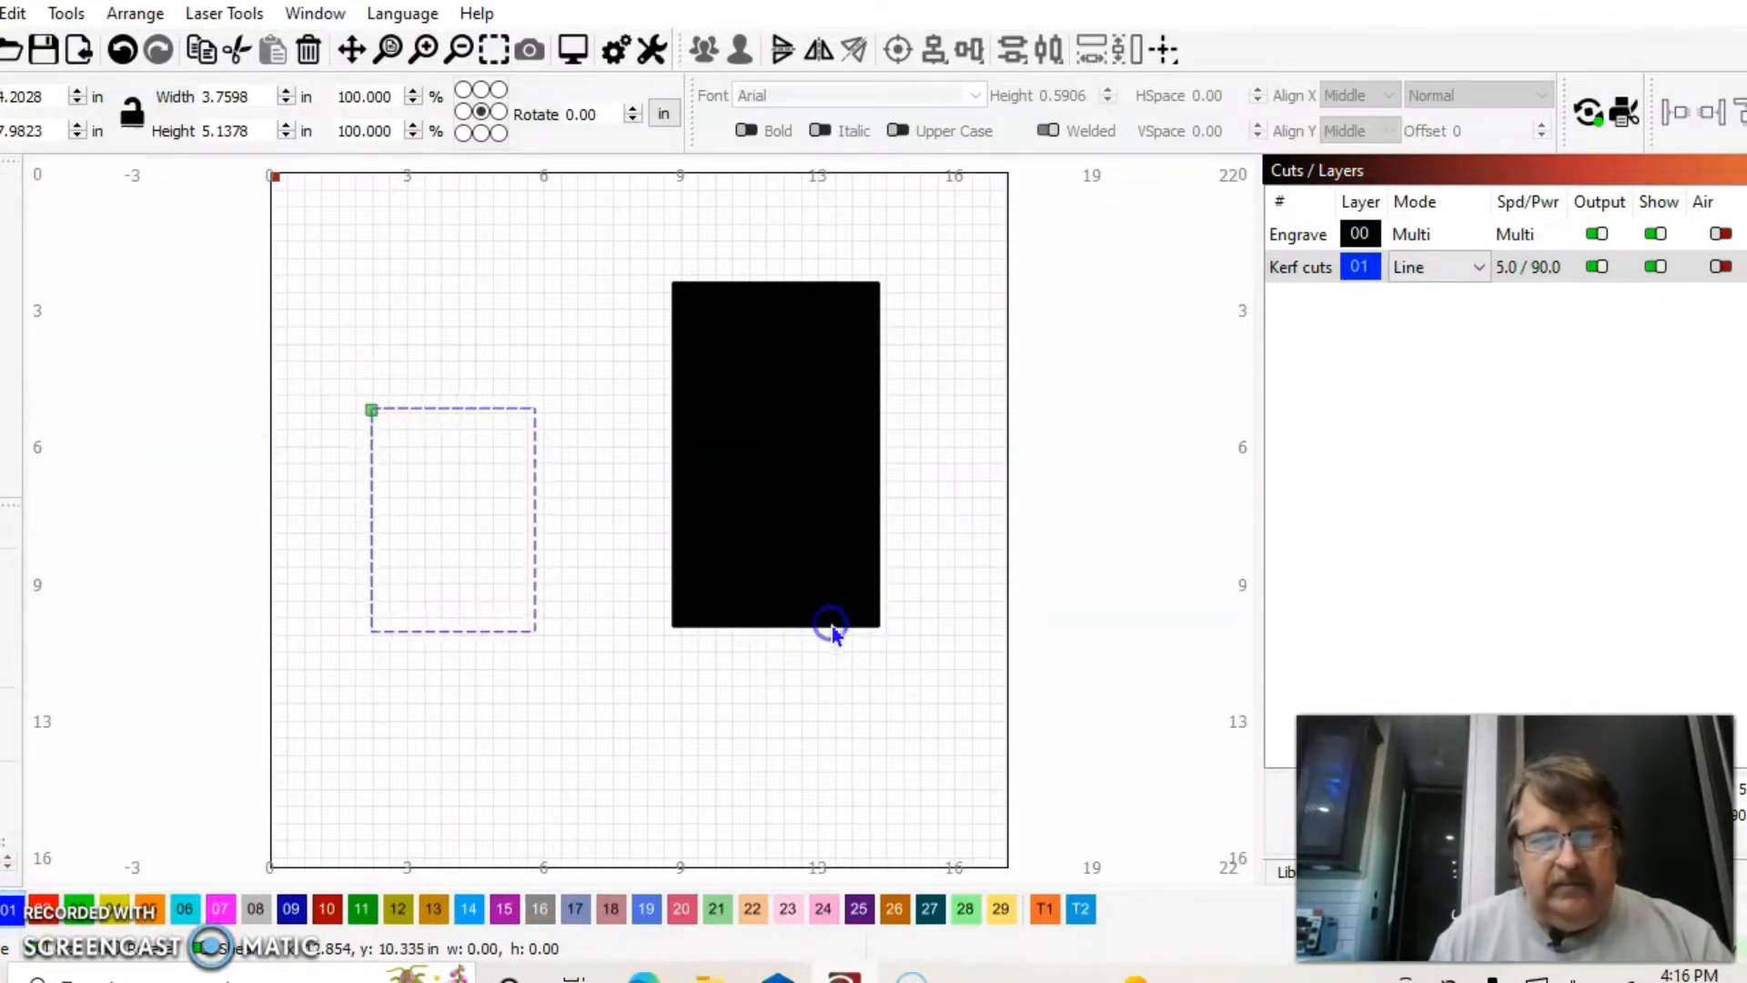
click(1, 186)
click(636, 437)
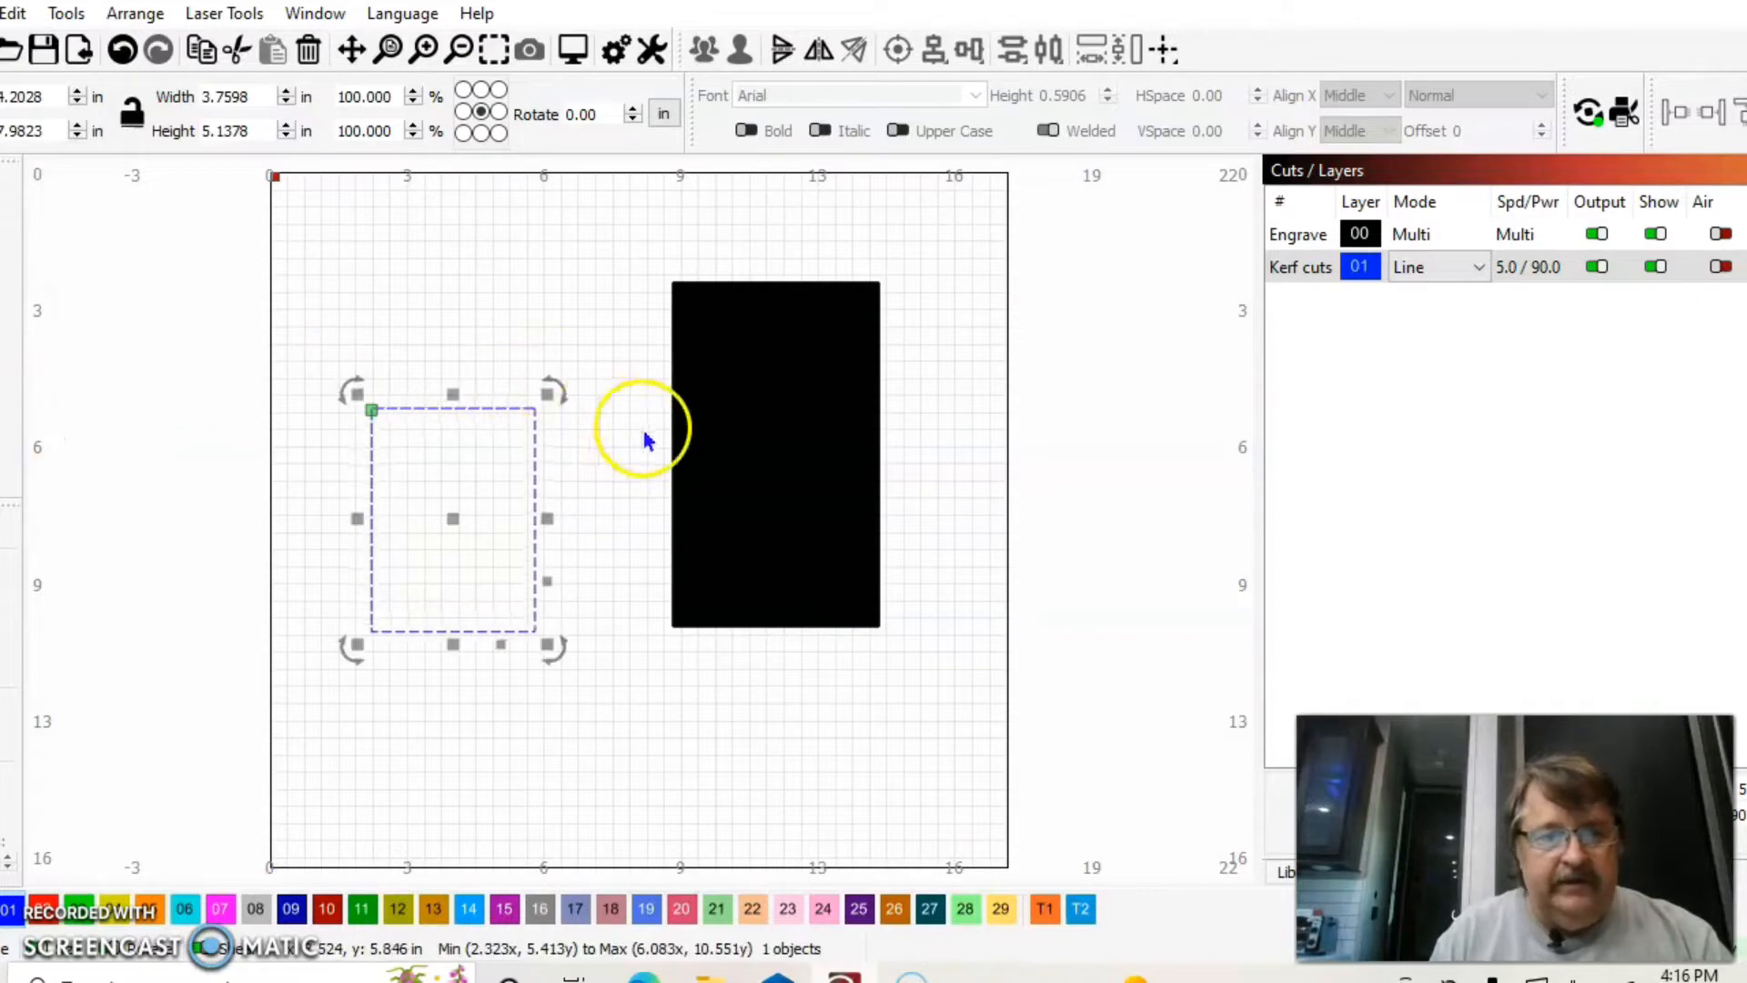
click(683, 448)
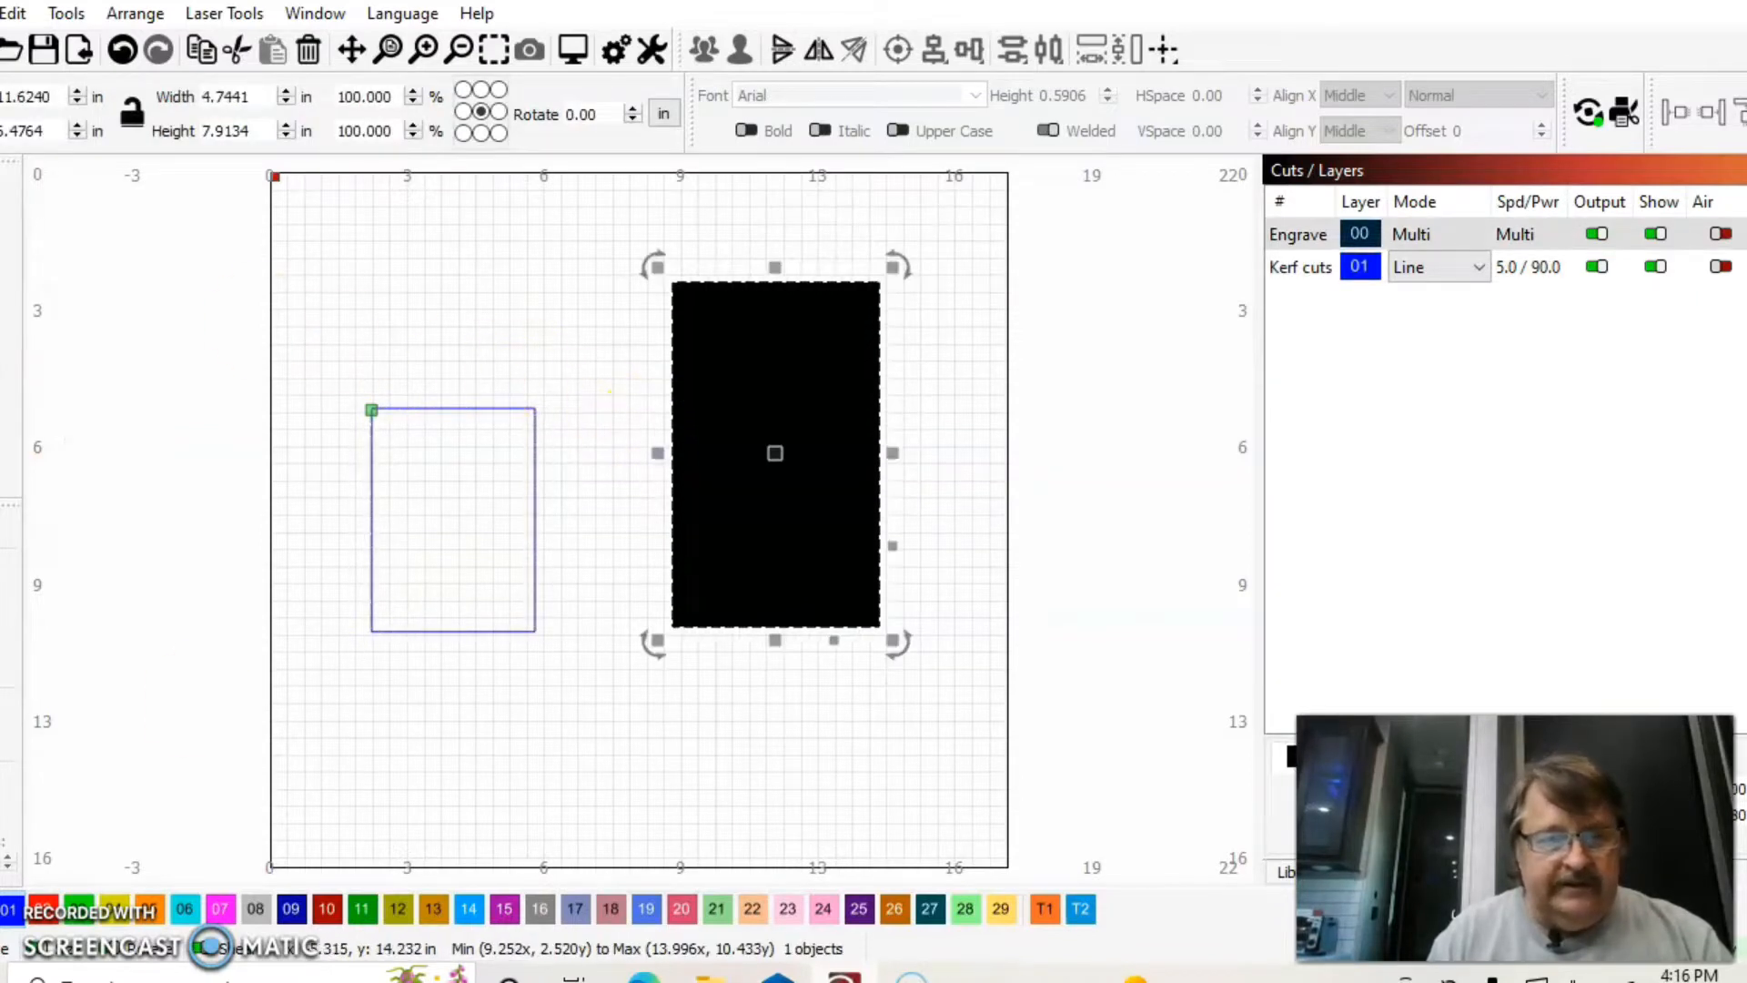
click(8, 909)
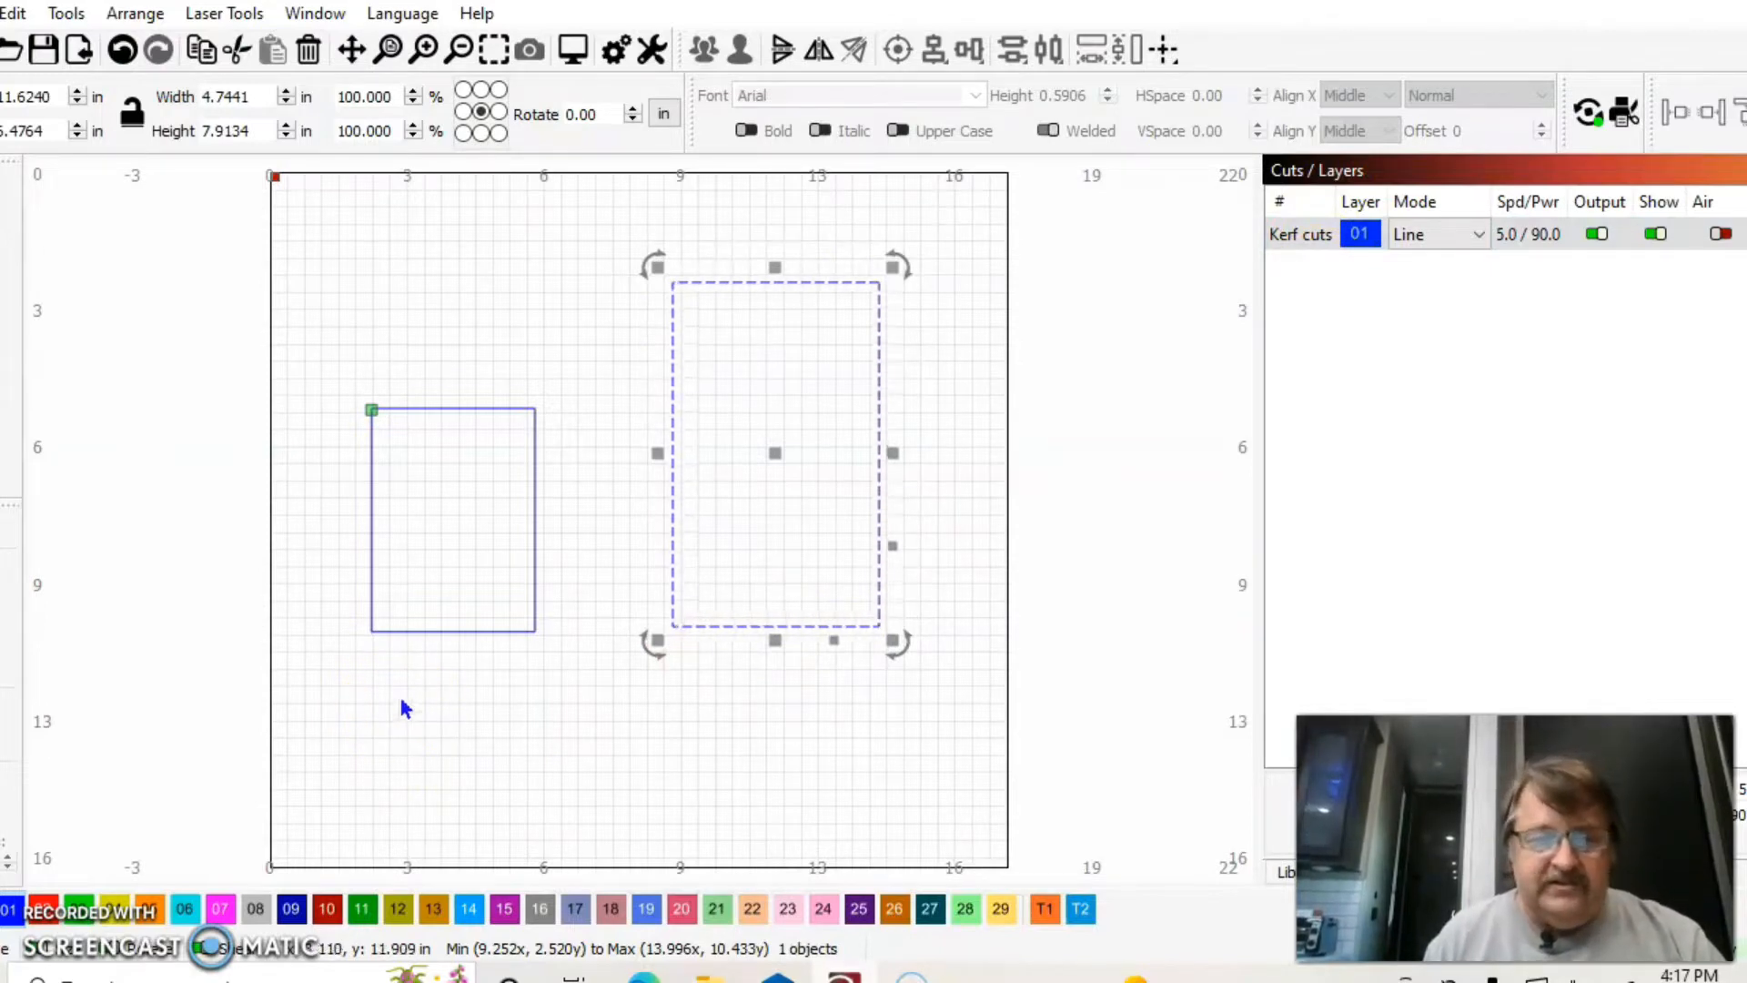
click(453, 745)
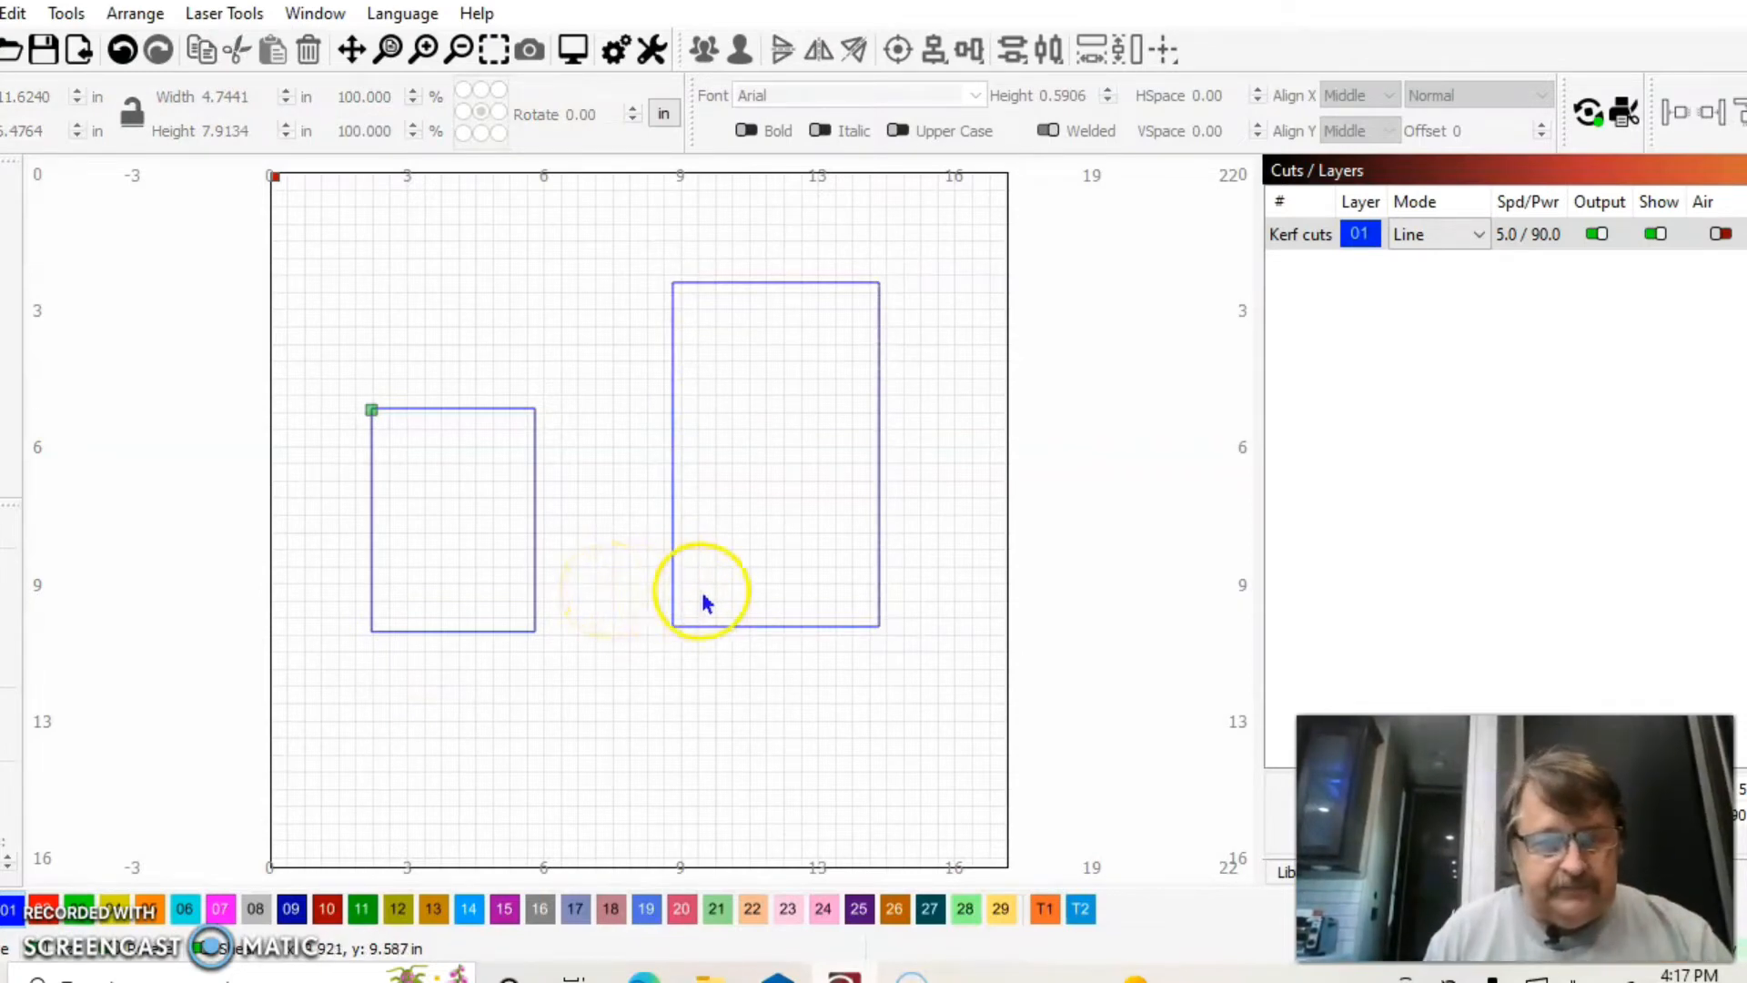
Step: Set the taller rectangle's width to 3 in and its height to 6.5 in
click(673, 601)
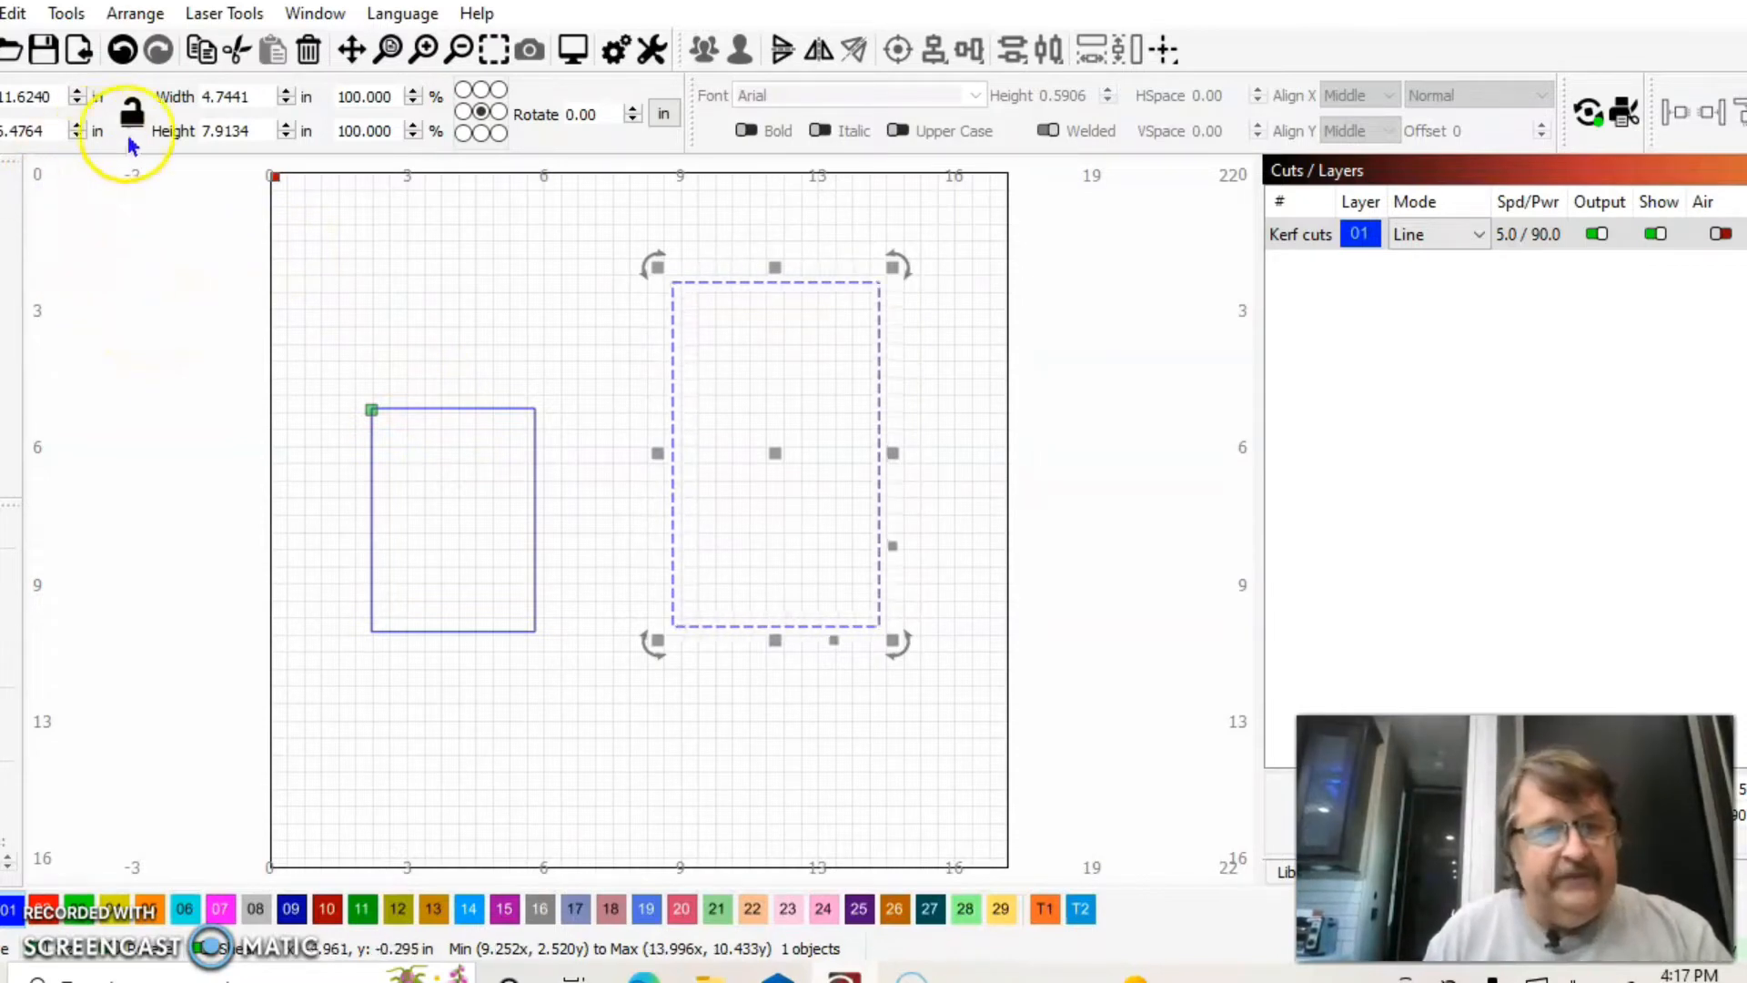
double_click(226, 97)
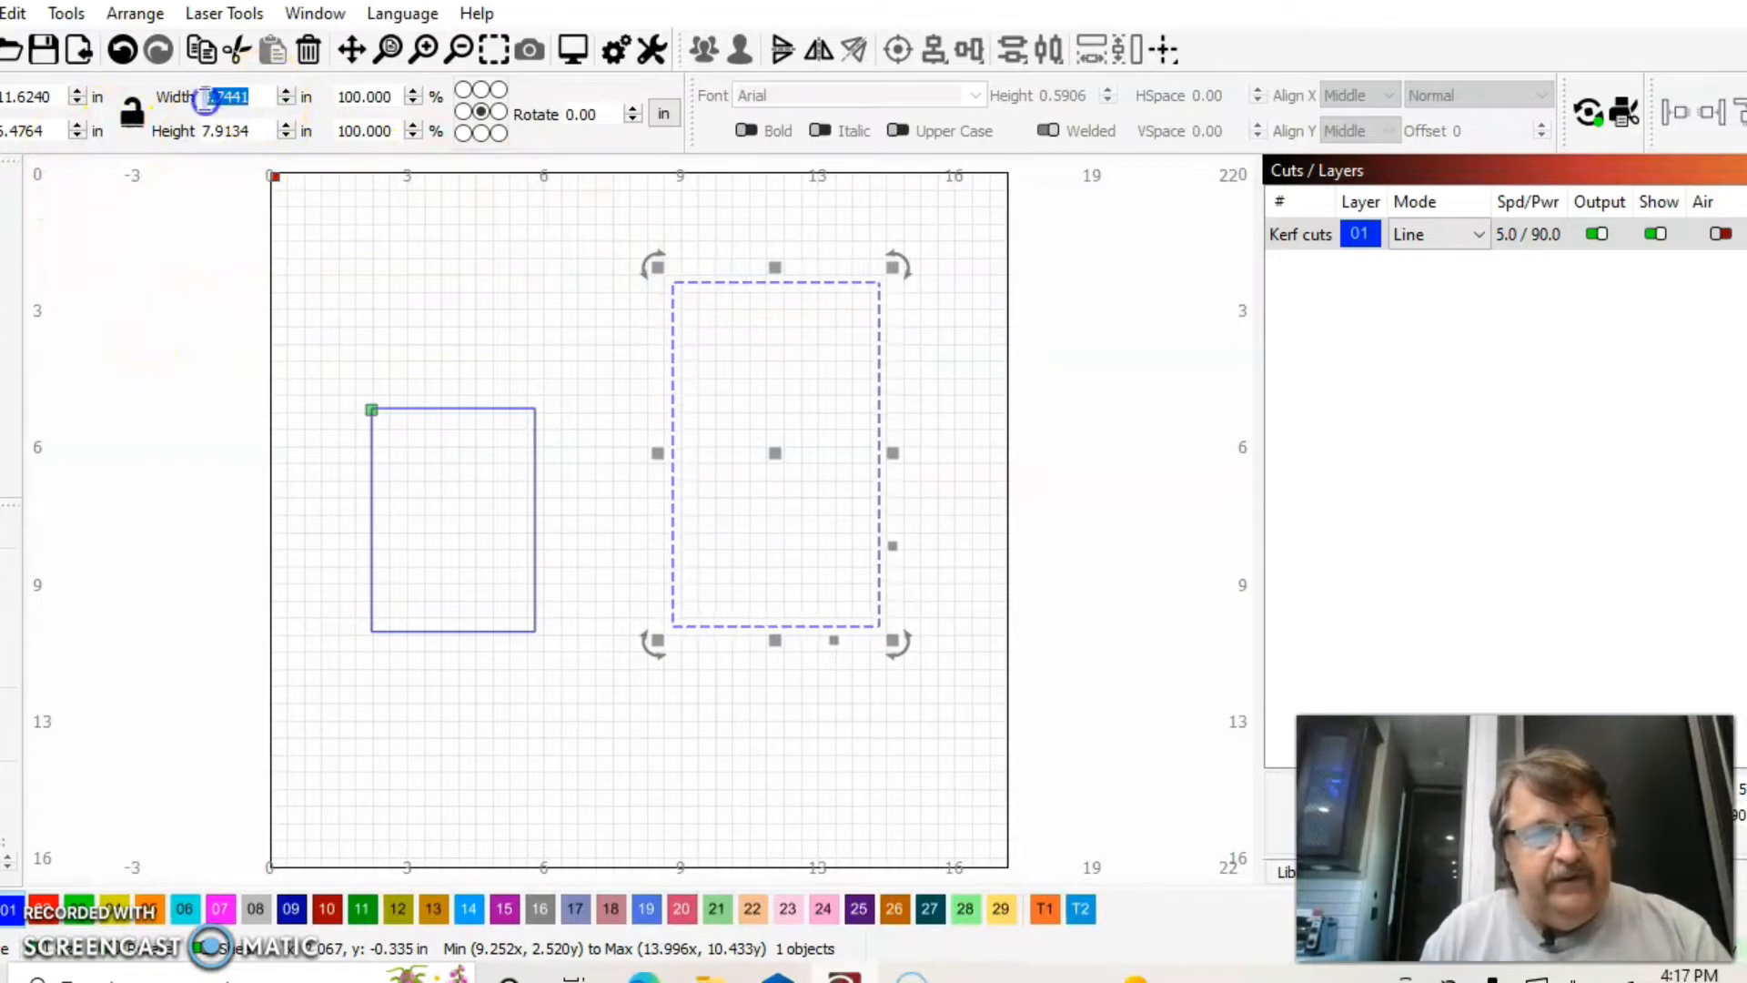
text(3)
key(Tab)
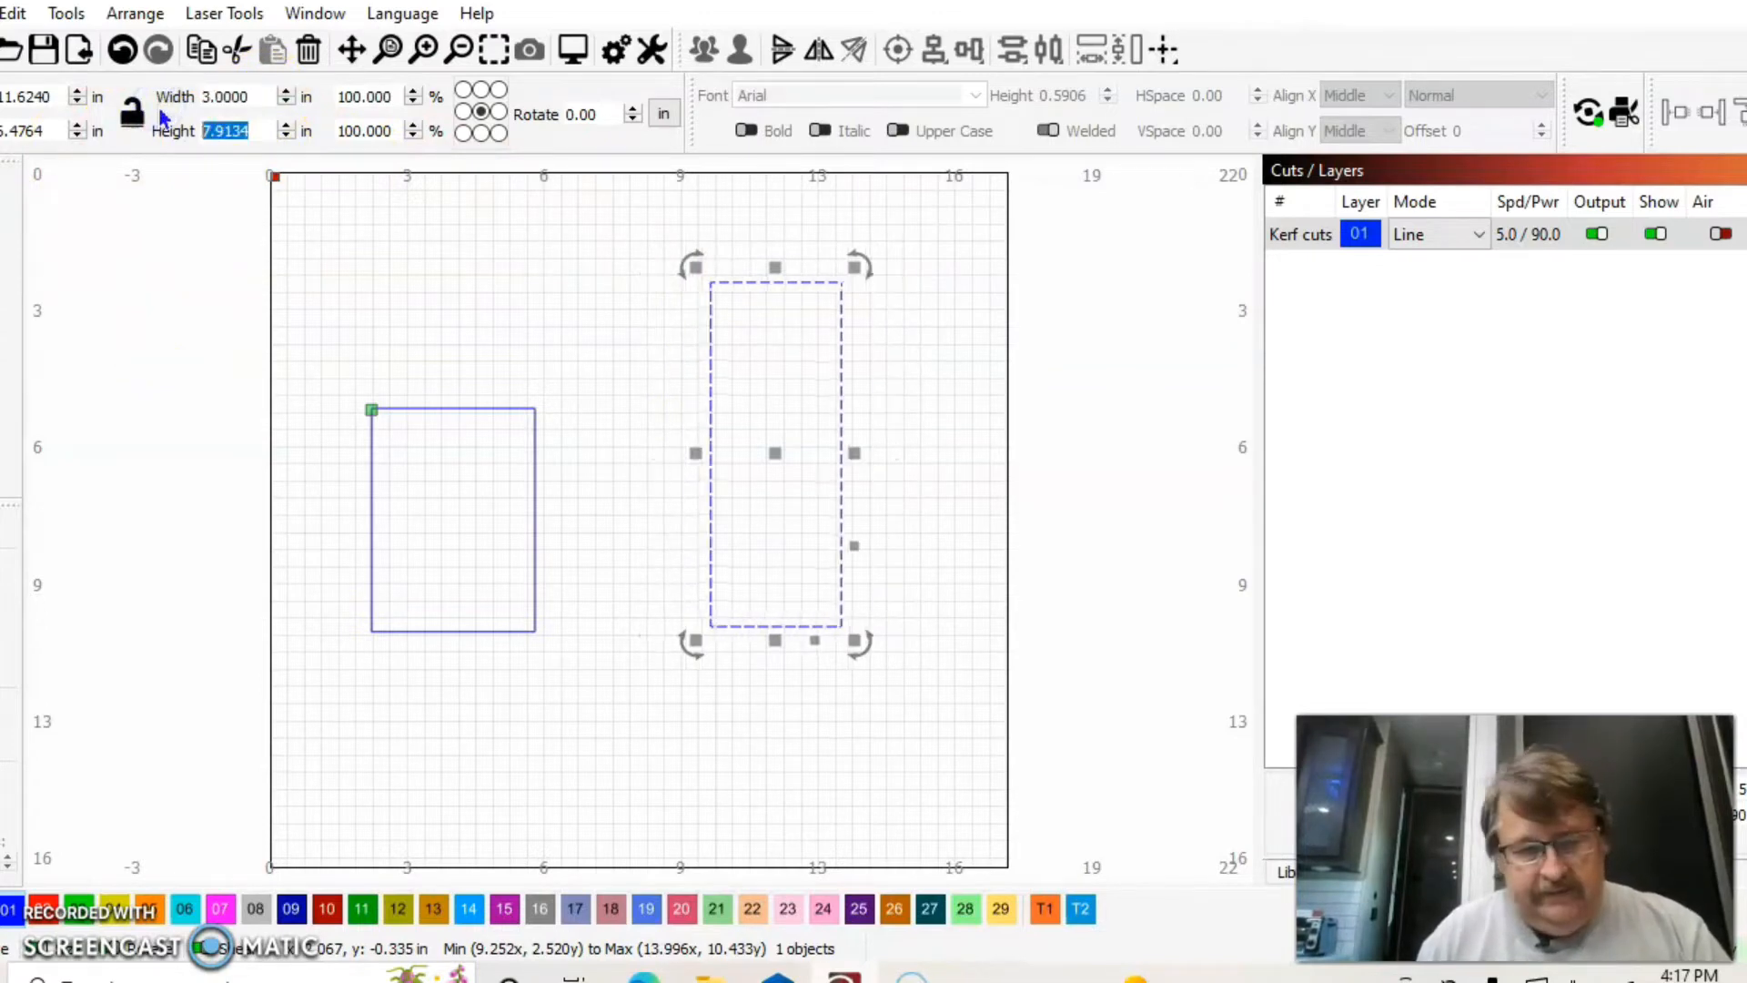
text(6.5)
key(Tab)
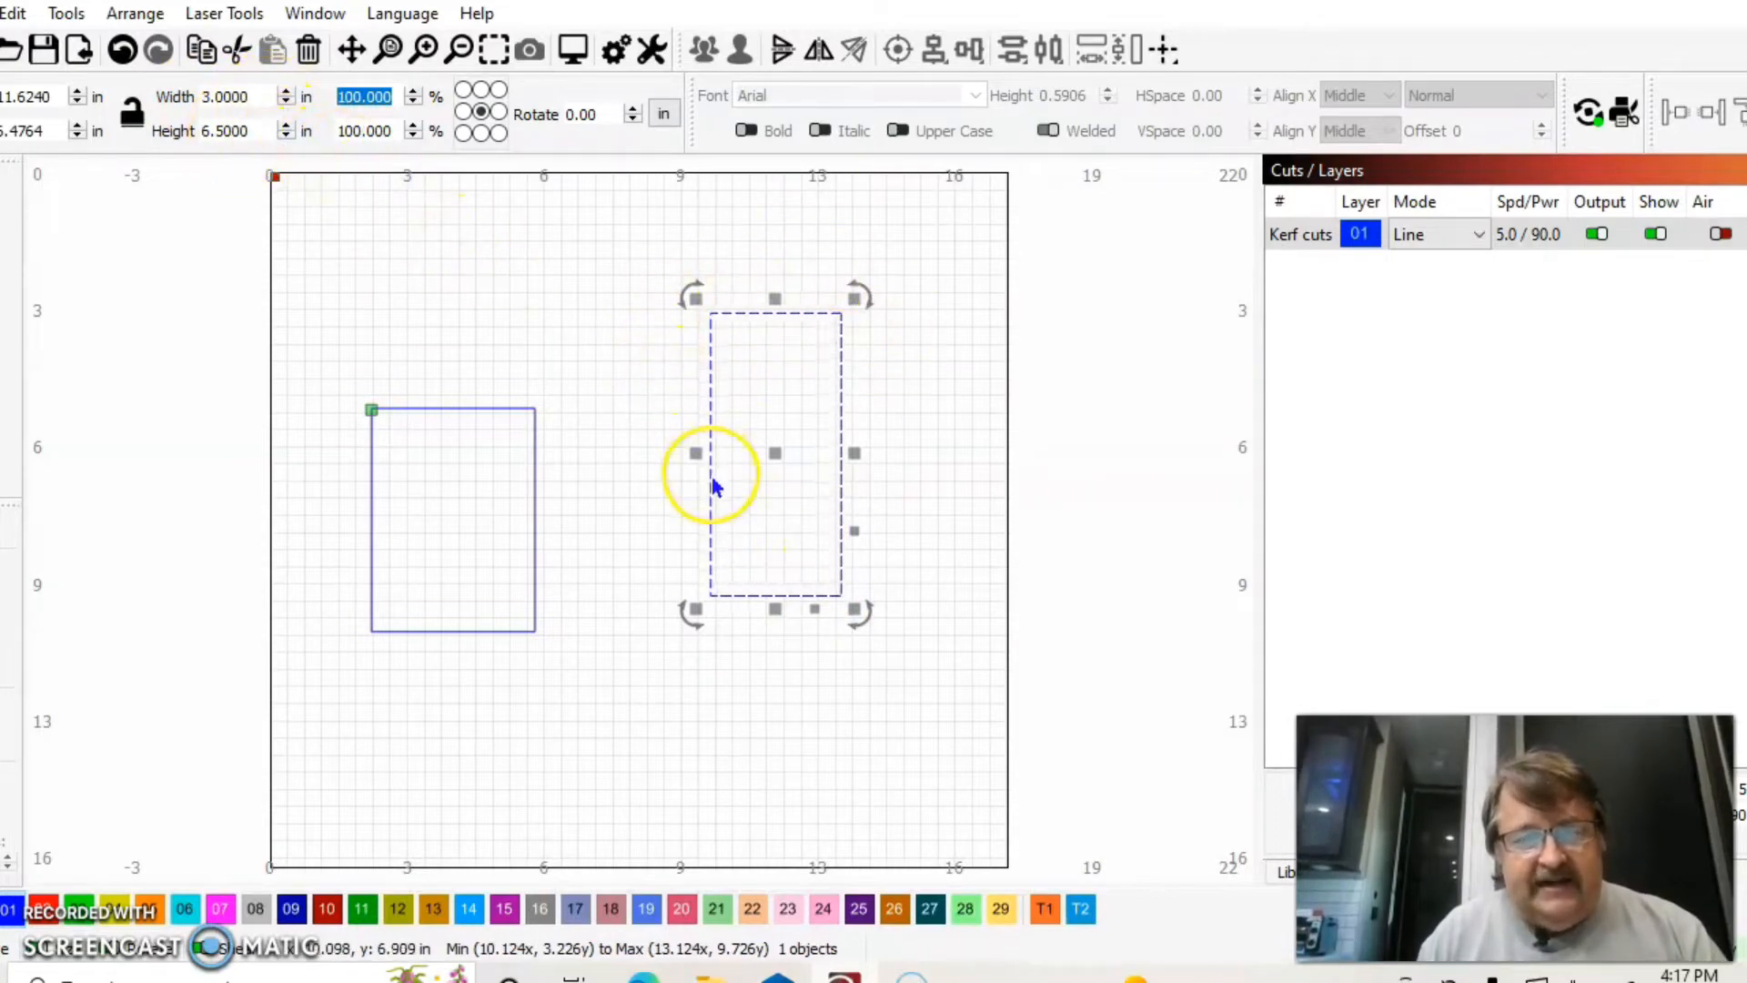
Step: Try scaling the taller rectangle's width to 20%, and undo the scaling
click(136, 125)
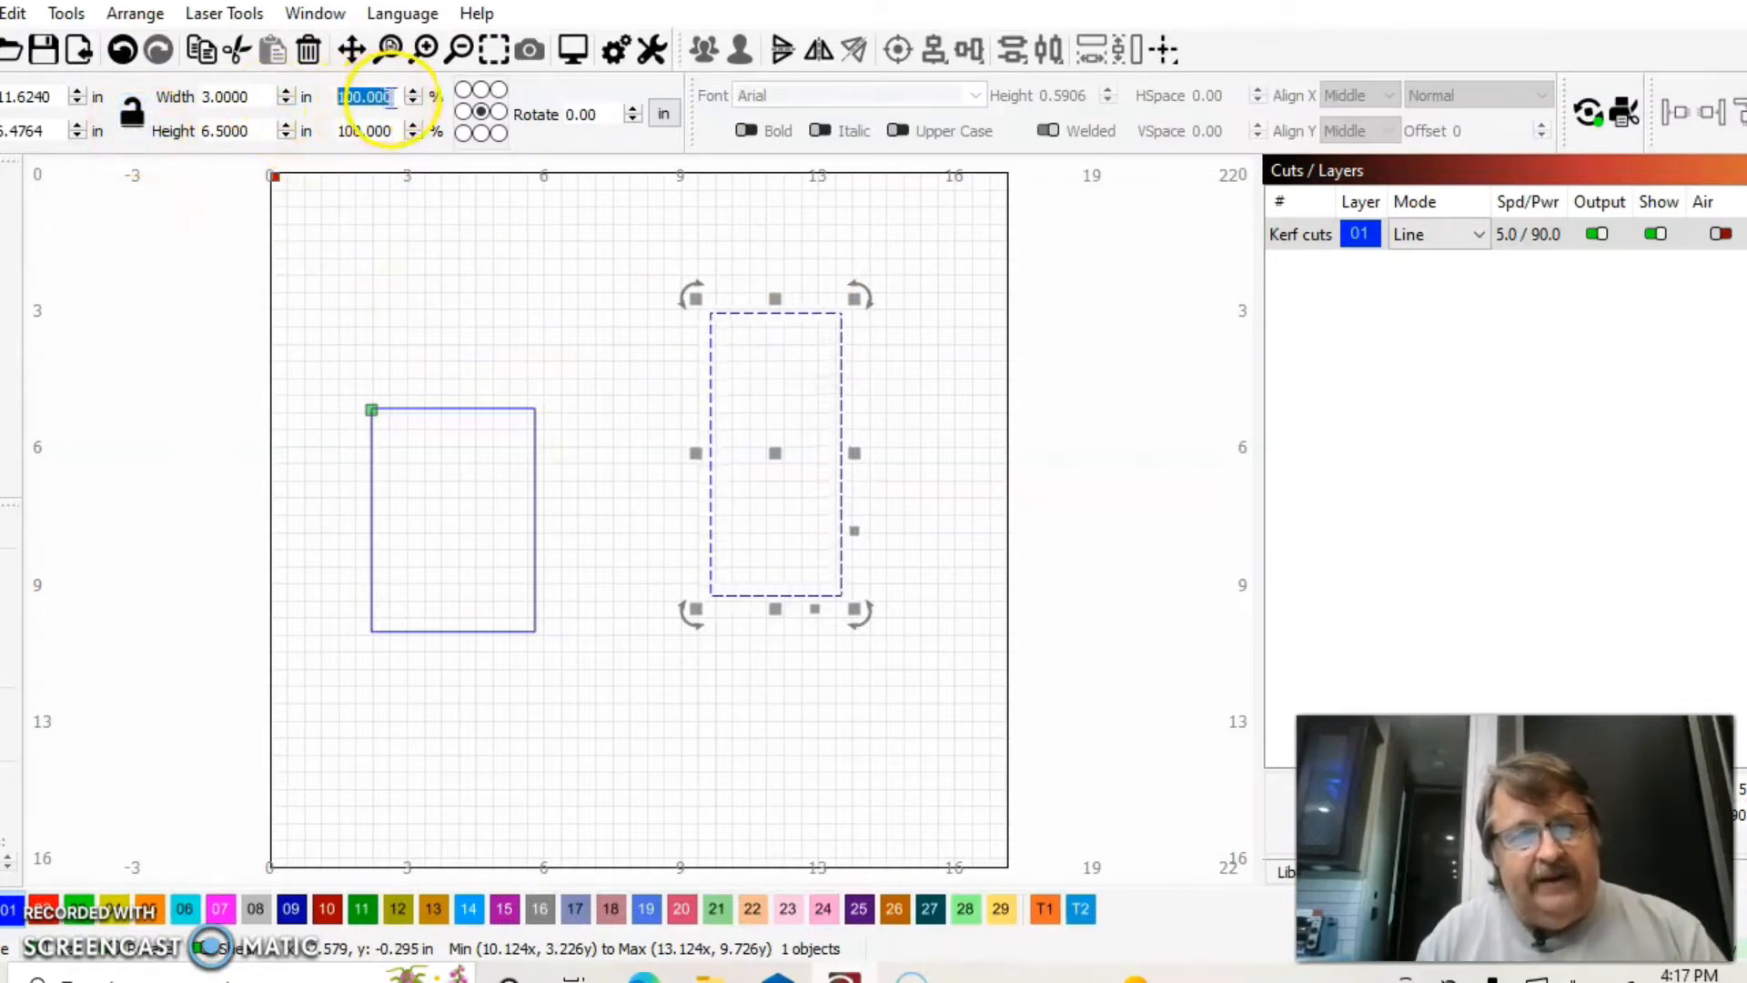
drag(389, 97, 307, 99)
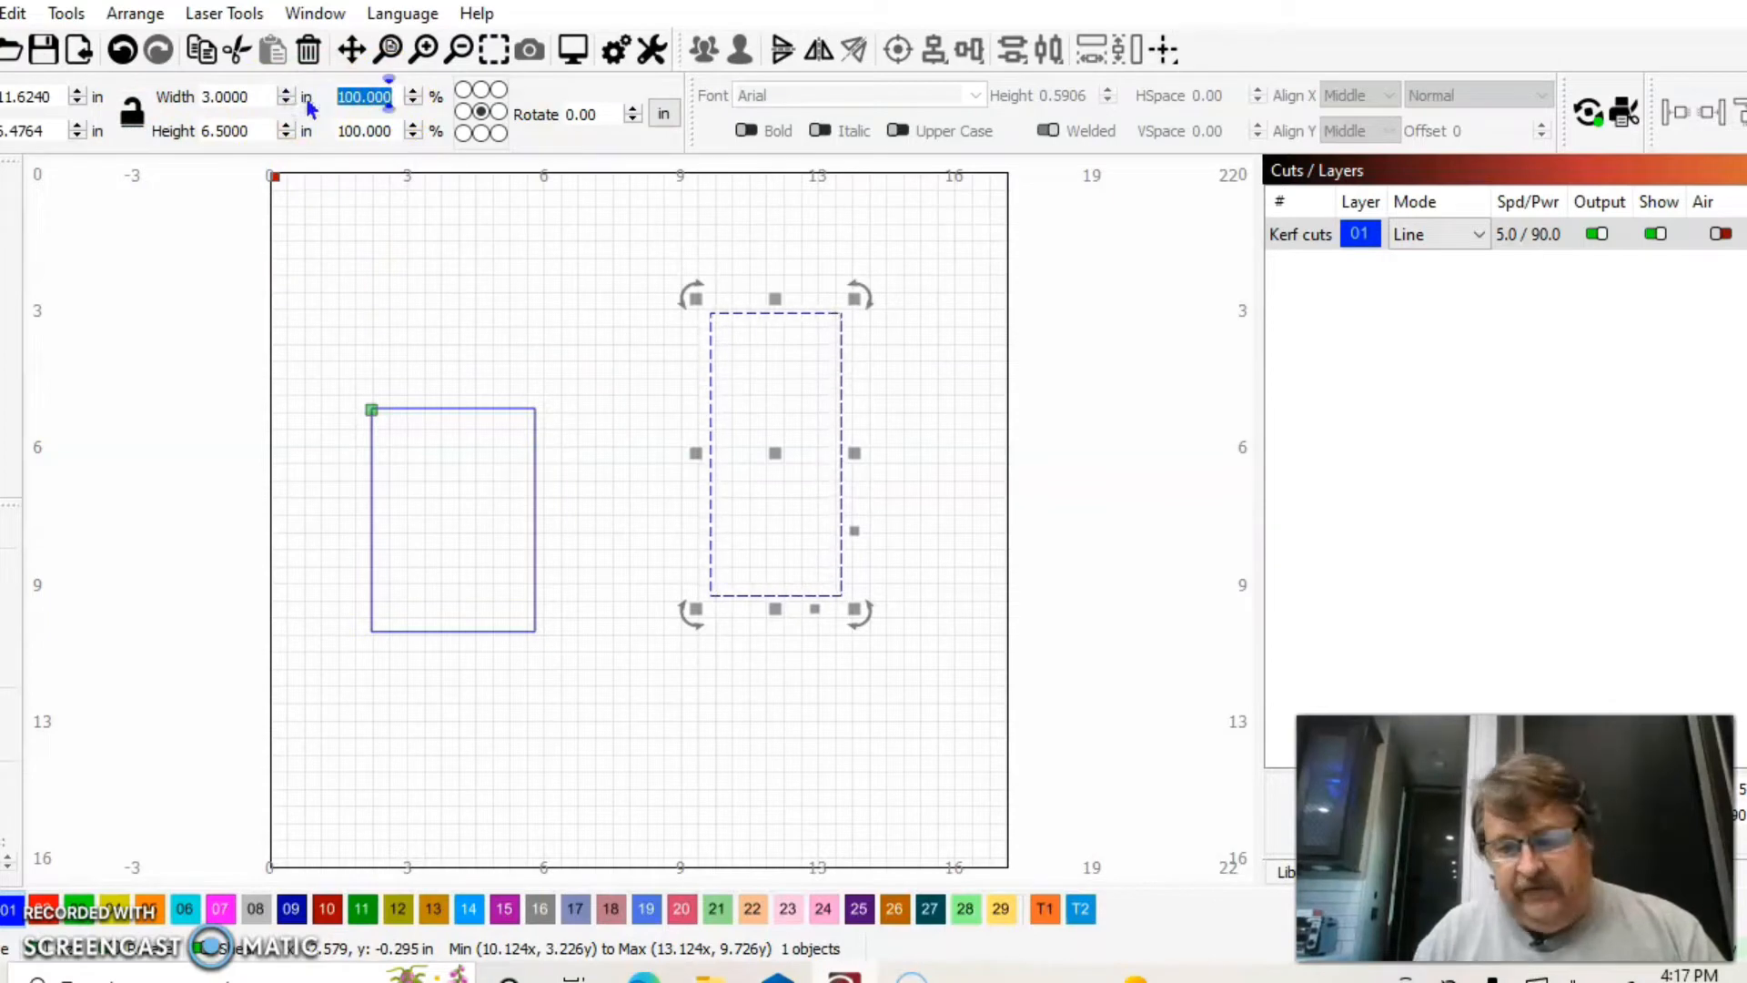
text(20)
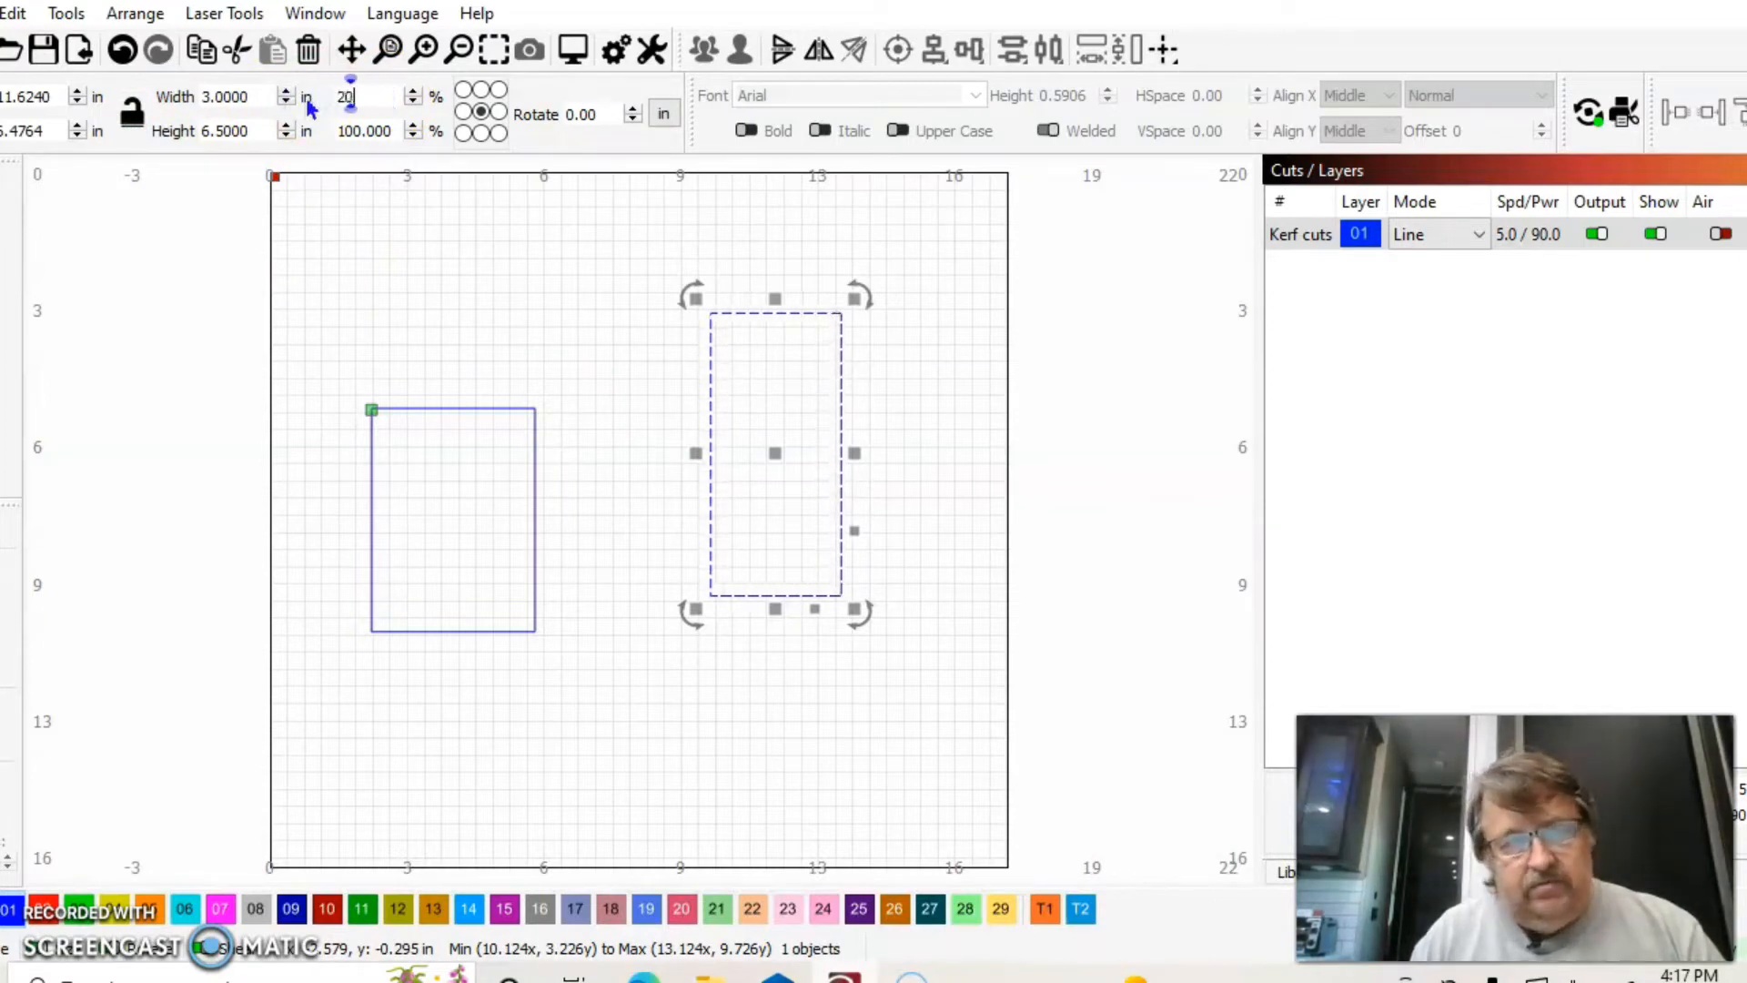
key(Tab)
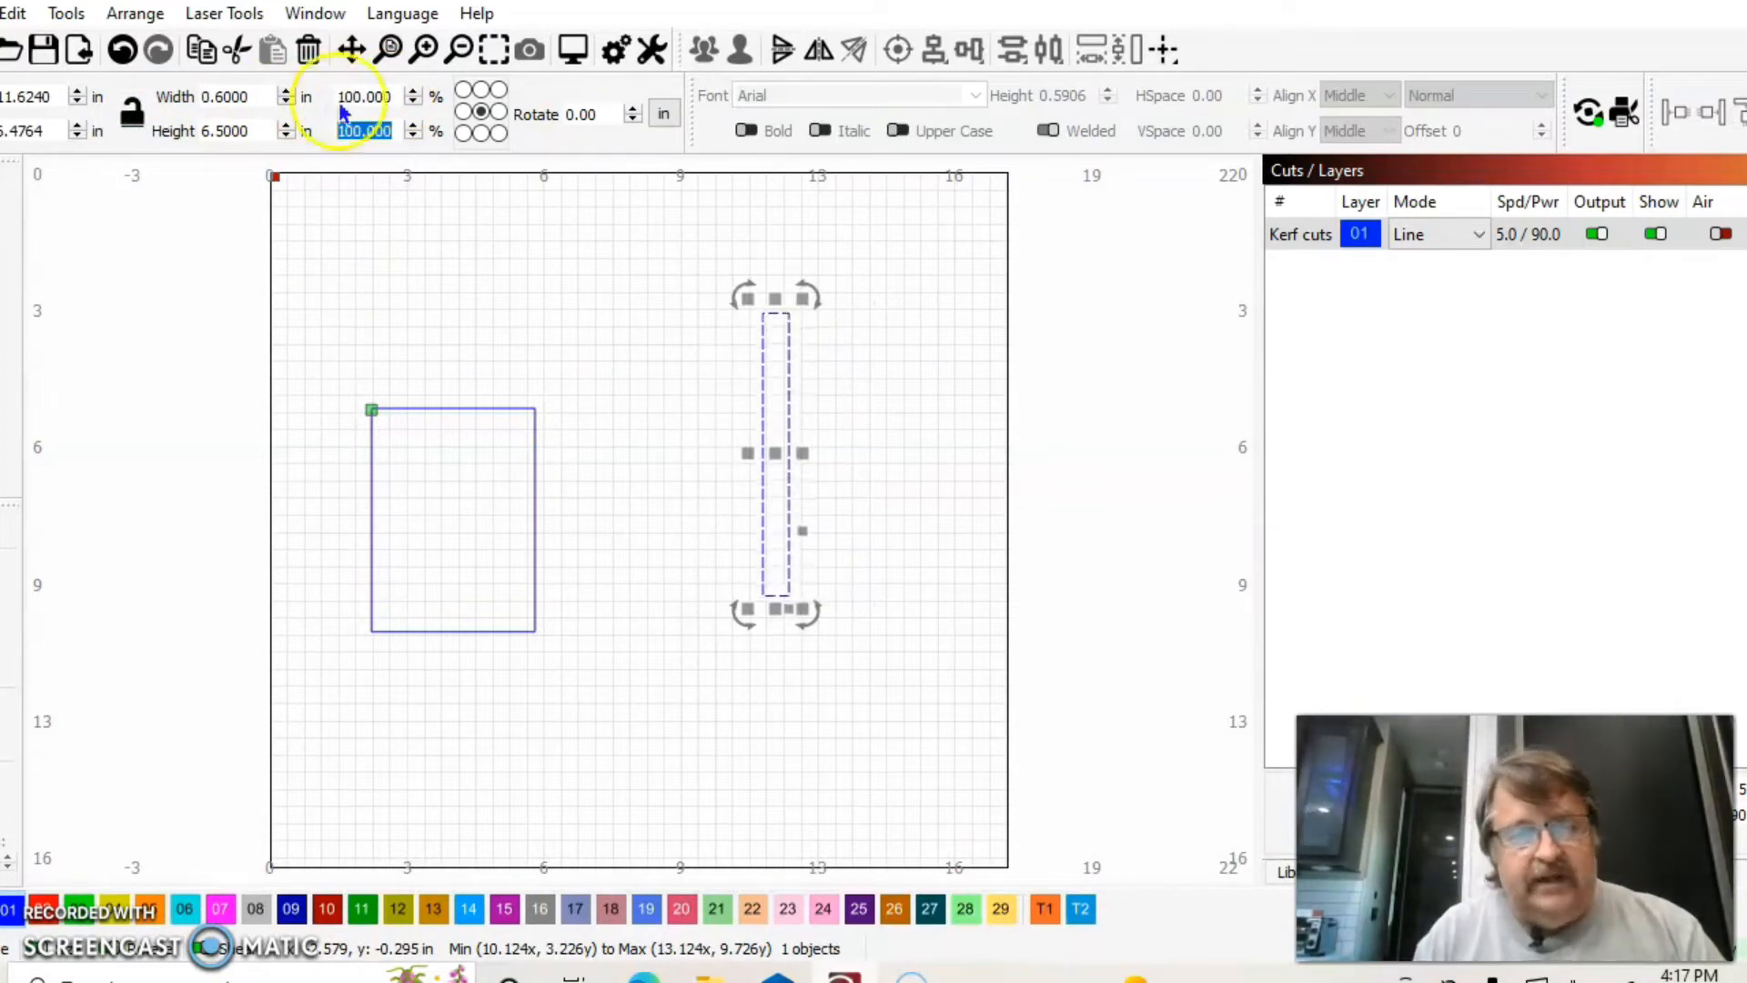
drag(389, 95, 283, 103)
text(12)
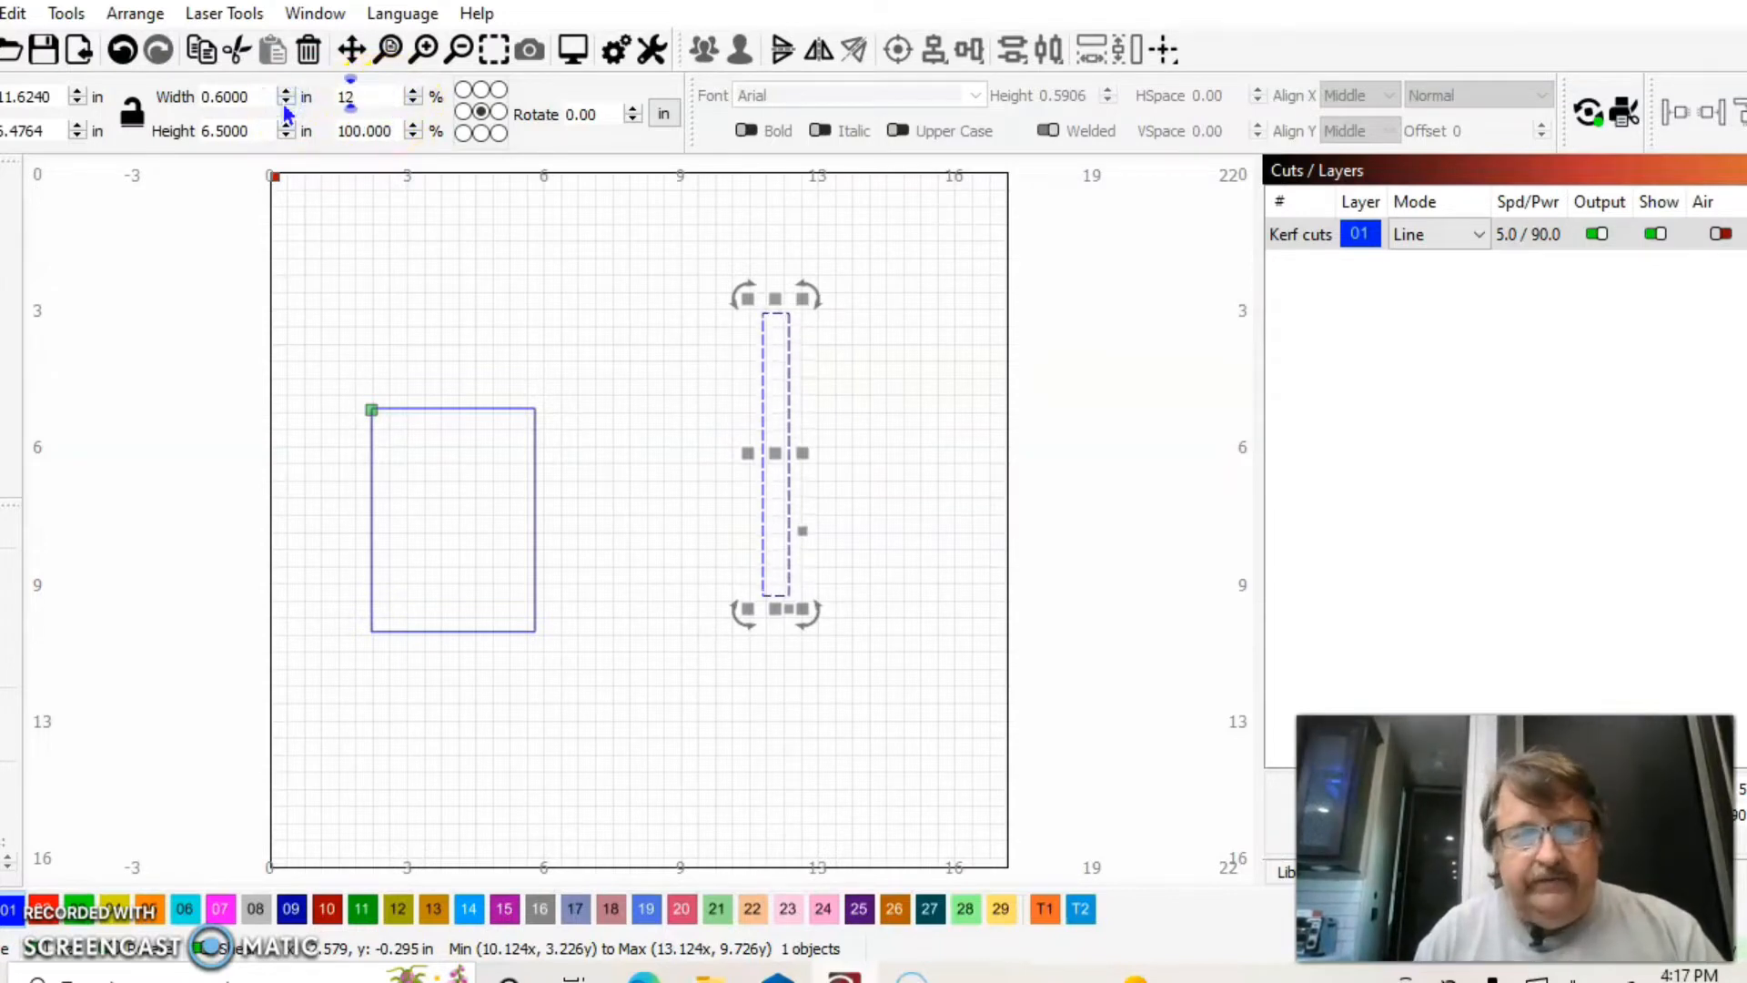
click(377, 96)
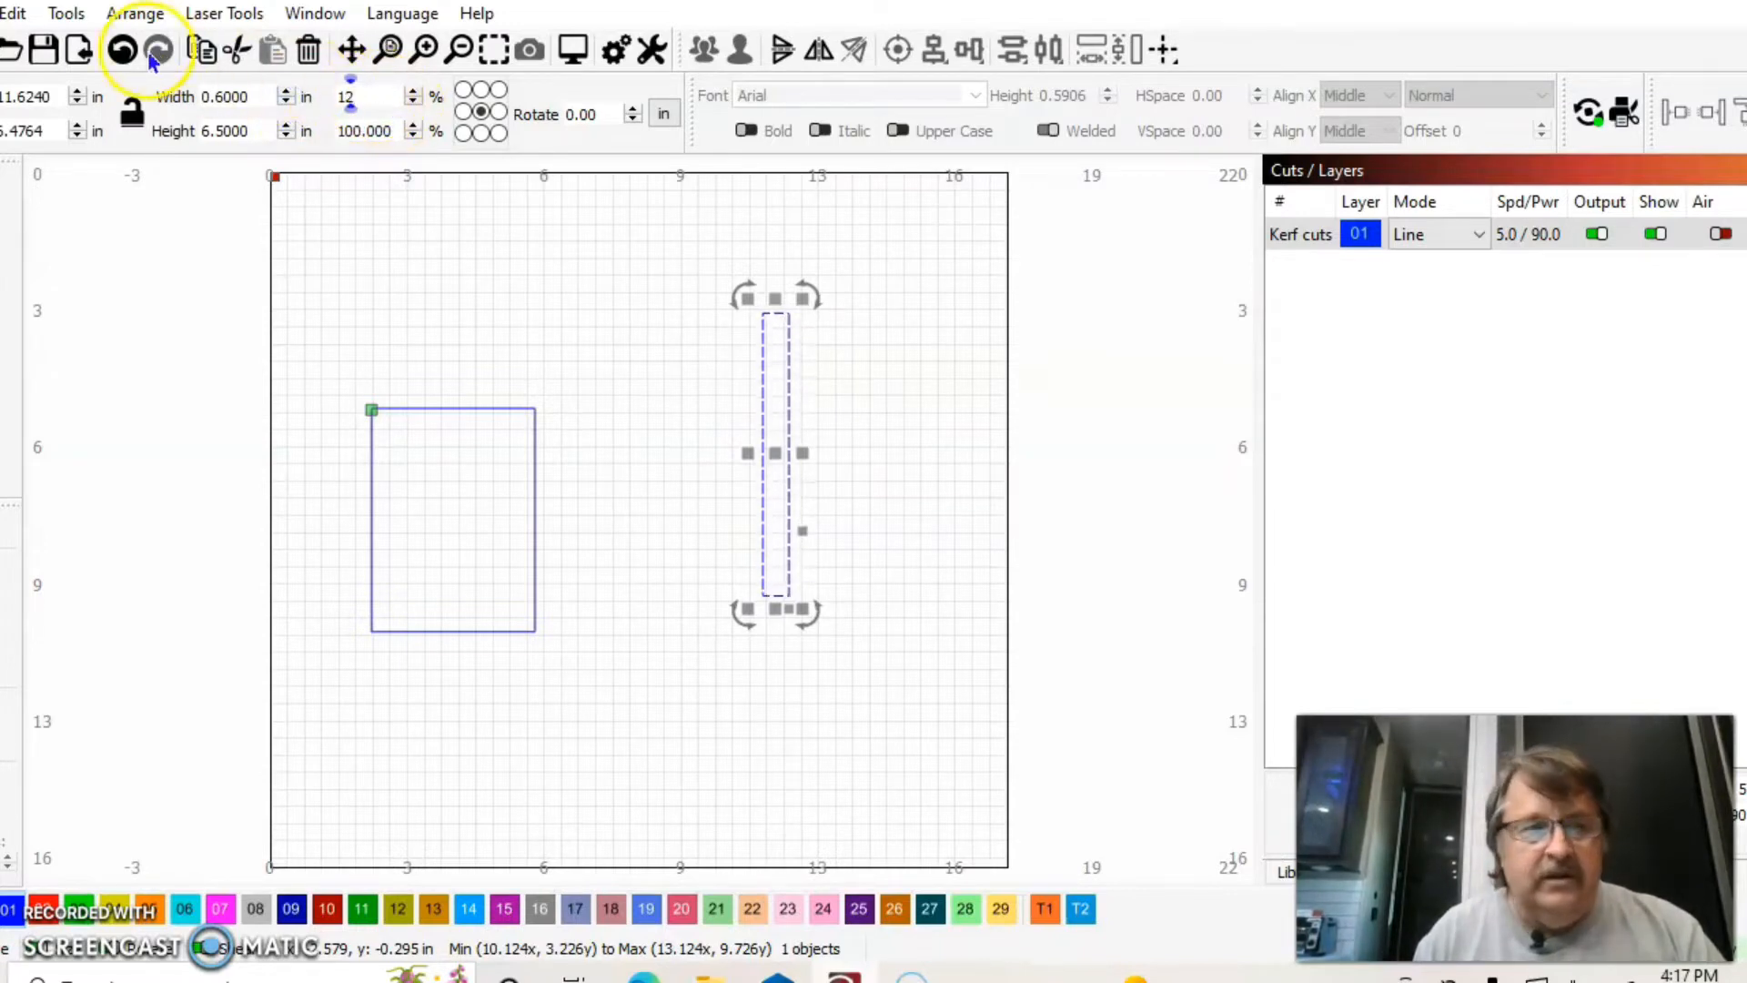
click(113, 51)
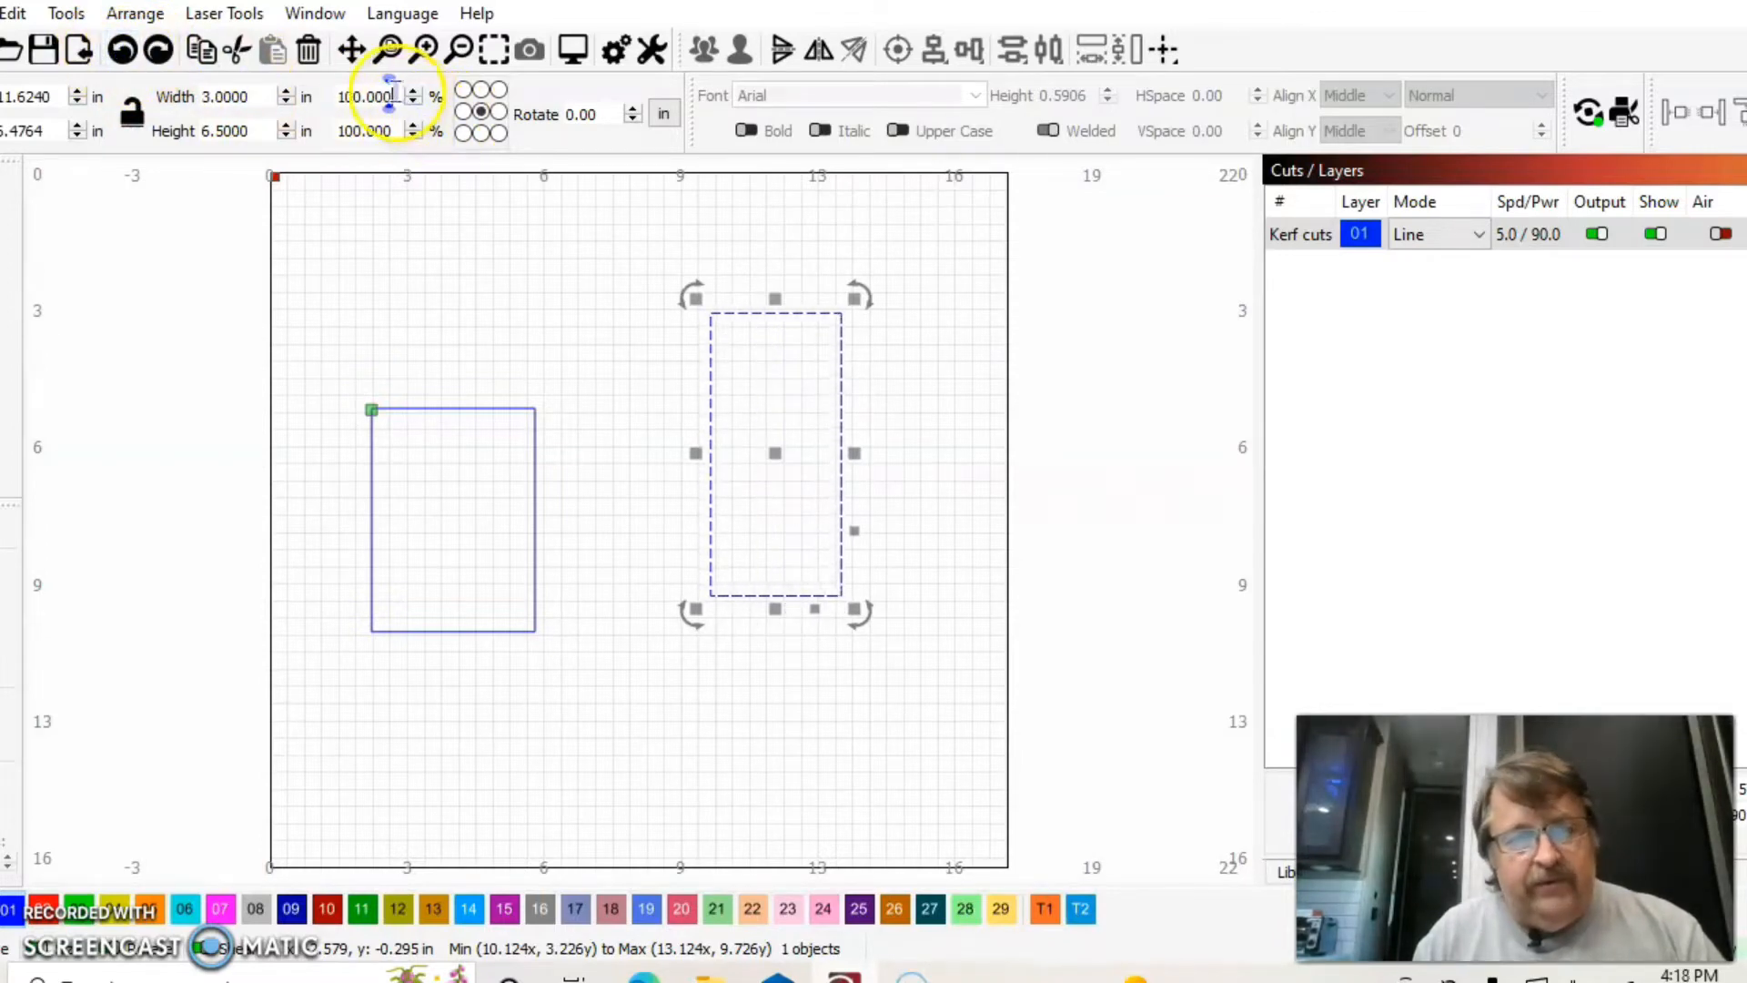
Step: Scale the taller rectangle's width to 120% and its height to 110%
drag(386, 97, 318, 97)
text(120)
key(Tab)
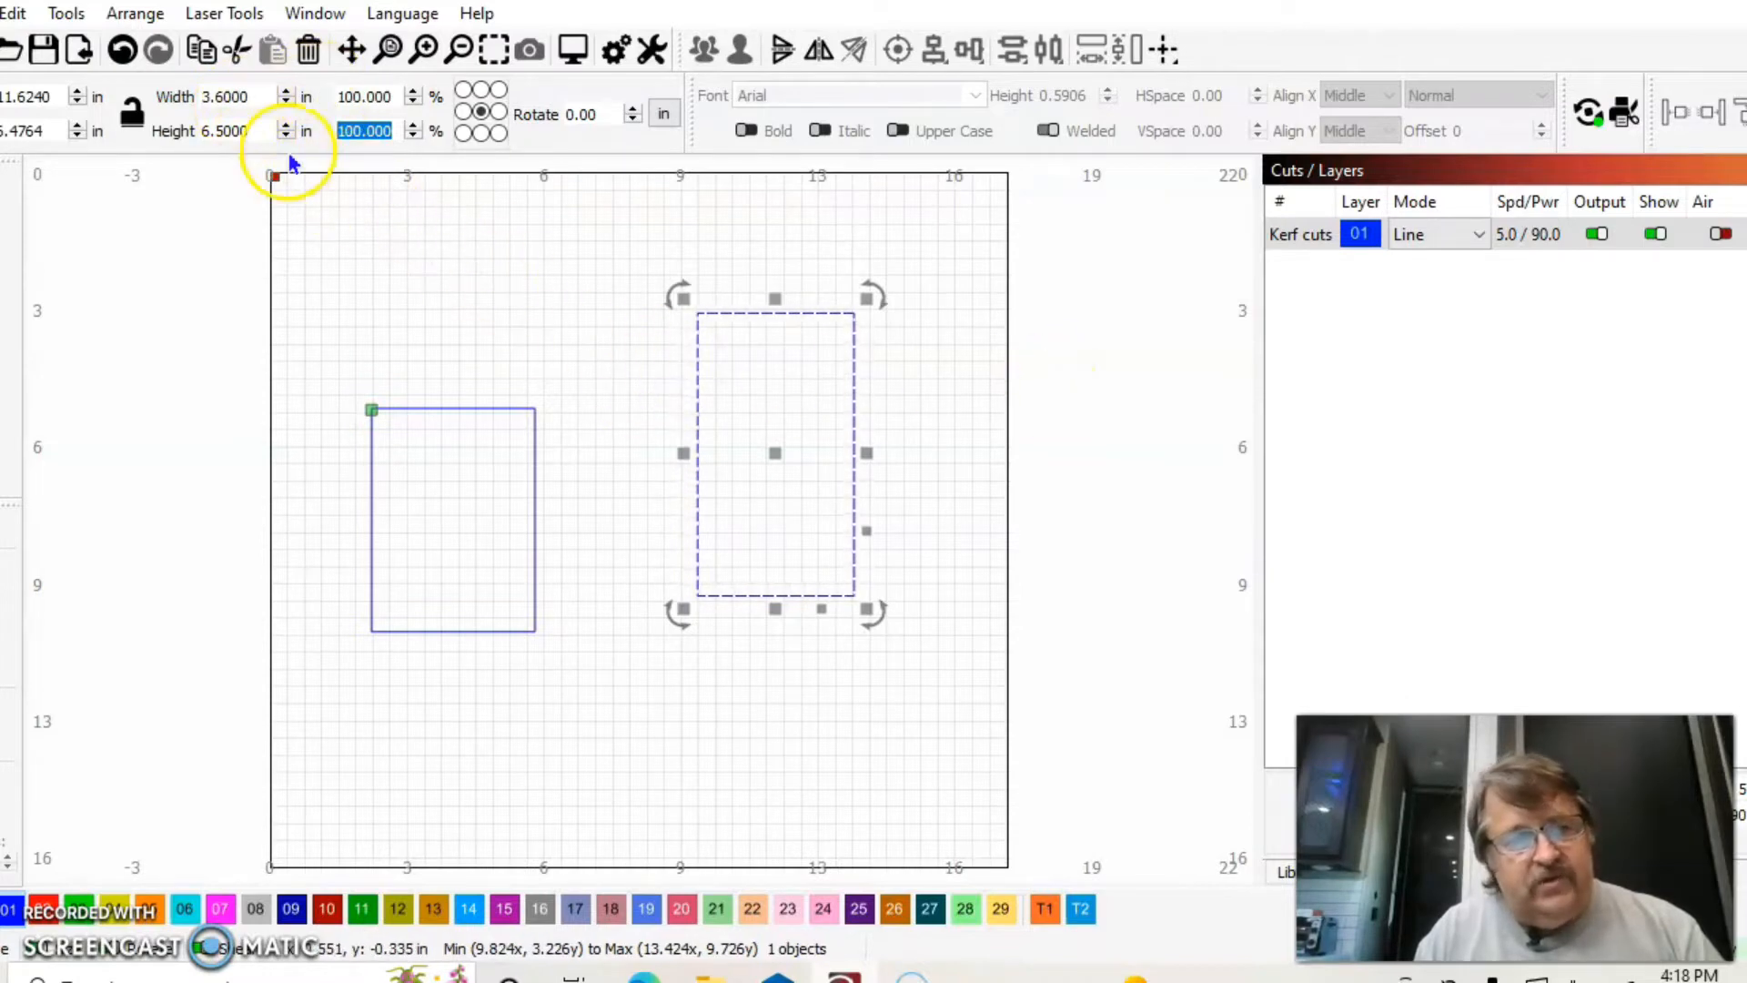
drag(259, 125, 187, 135)
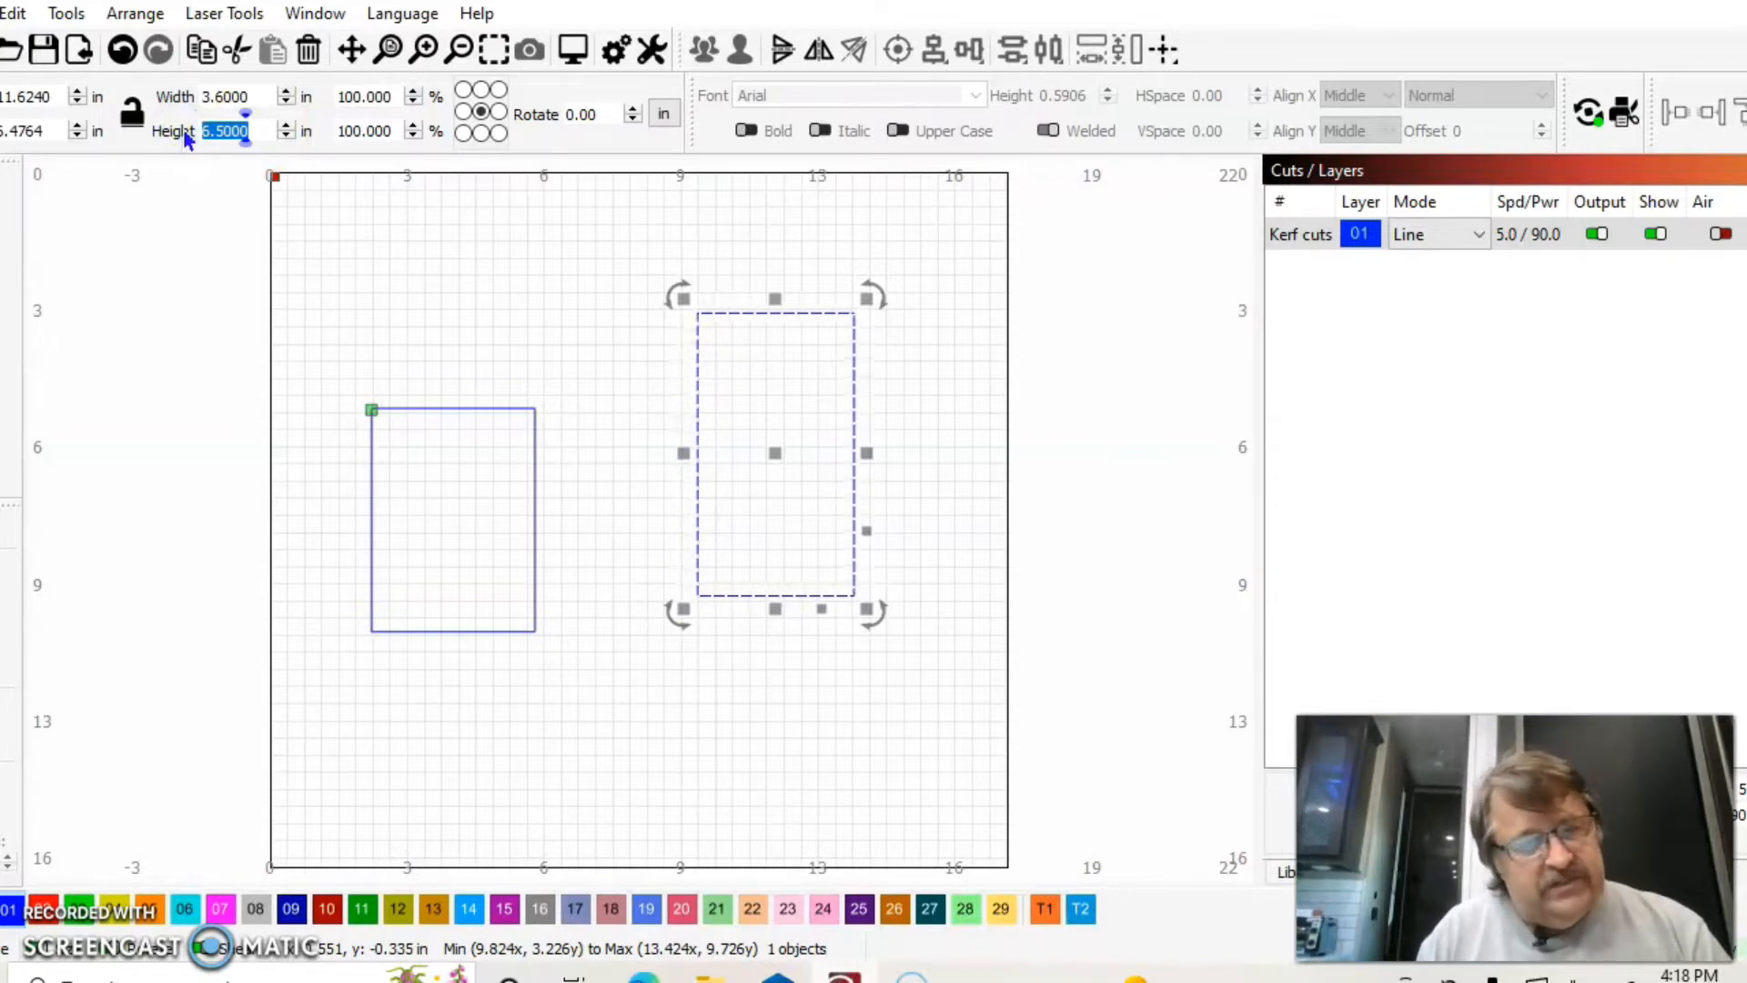
double_click(398, 133)
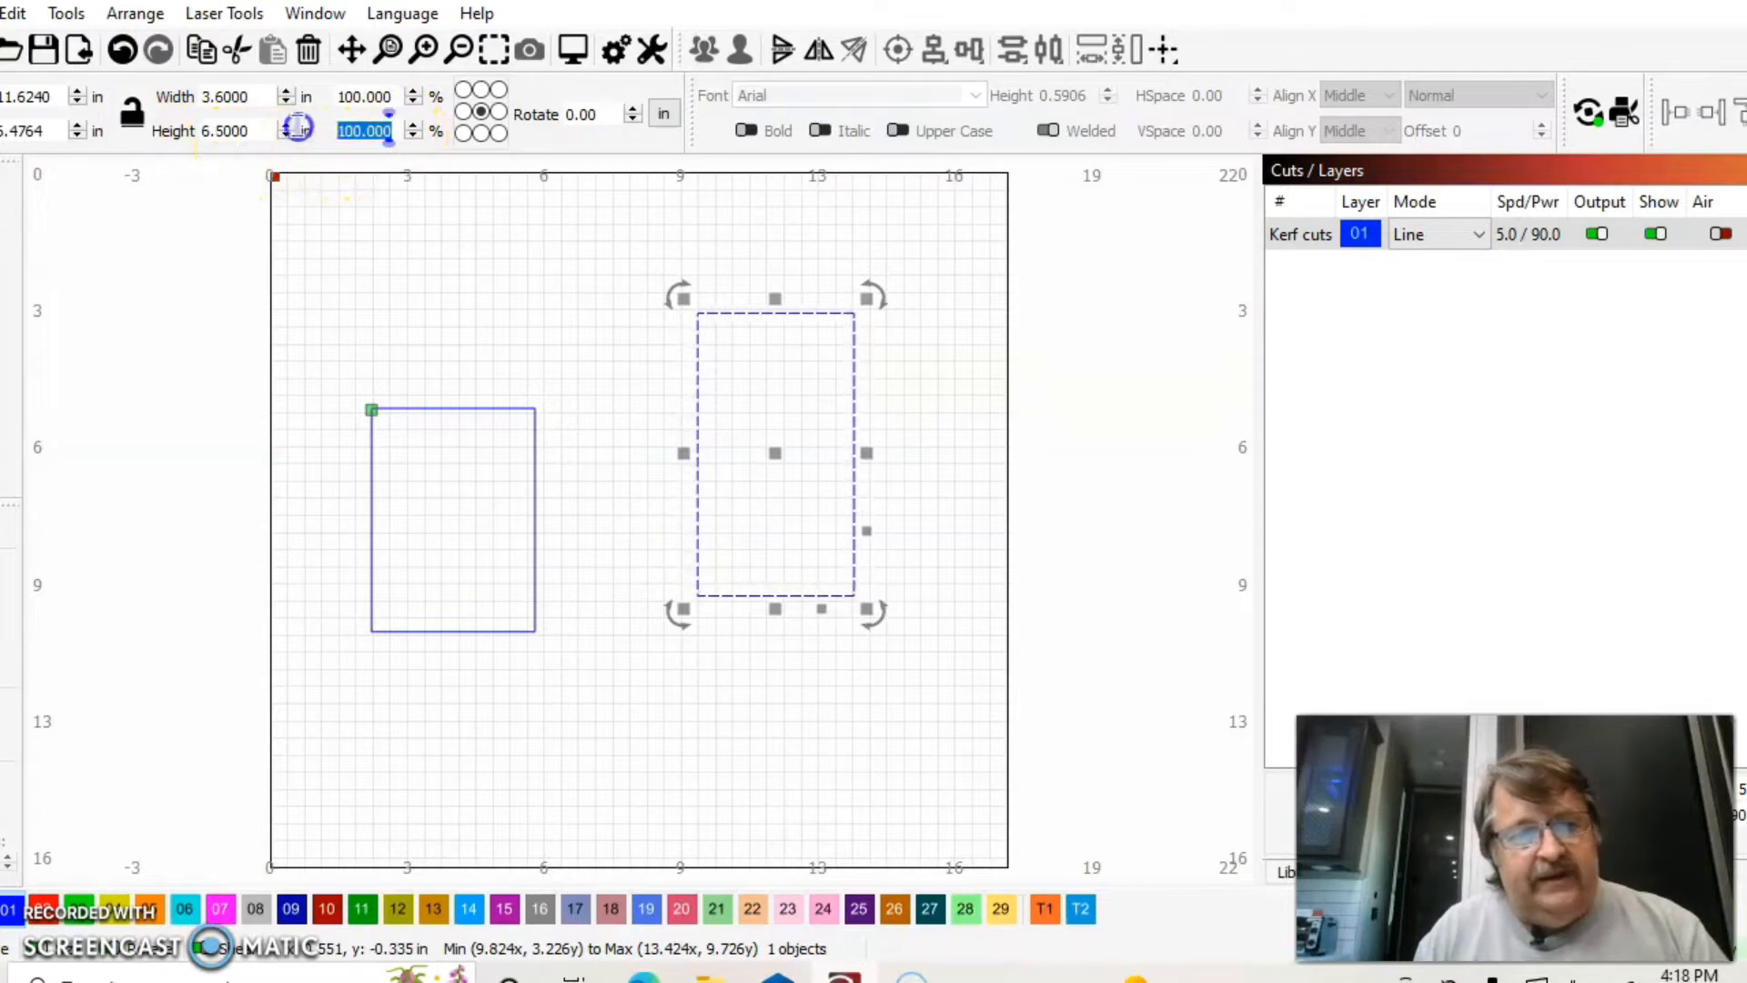
text(110)
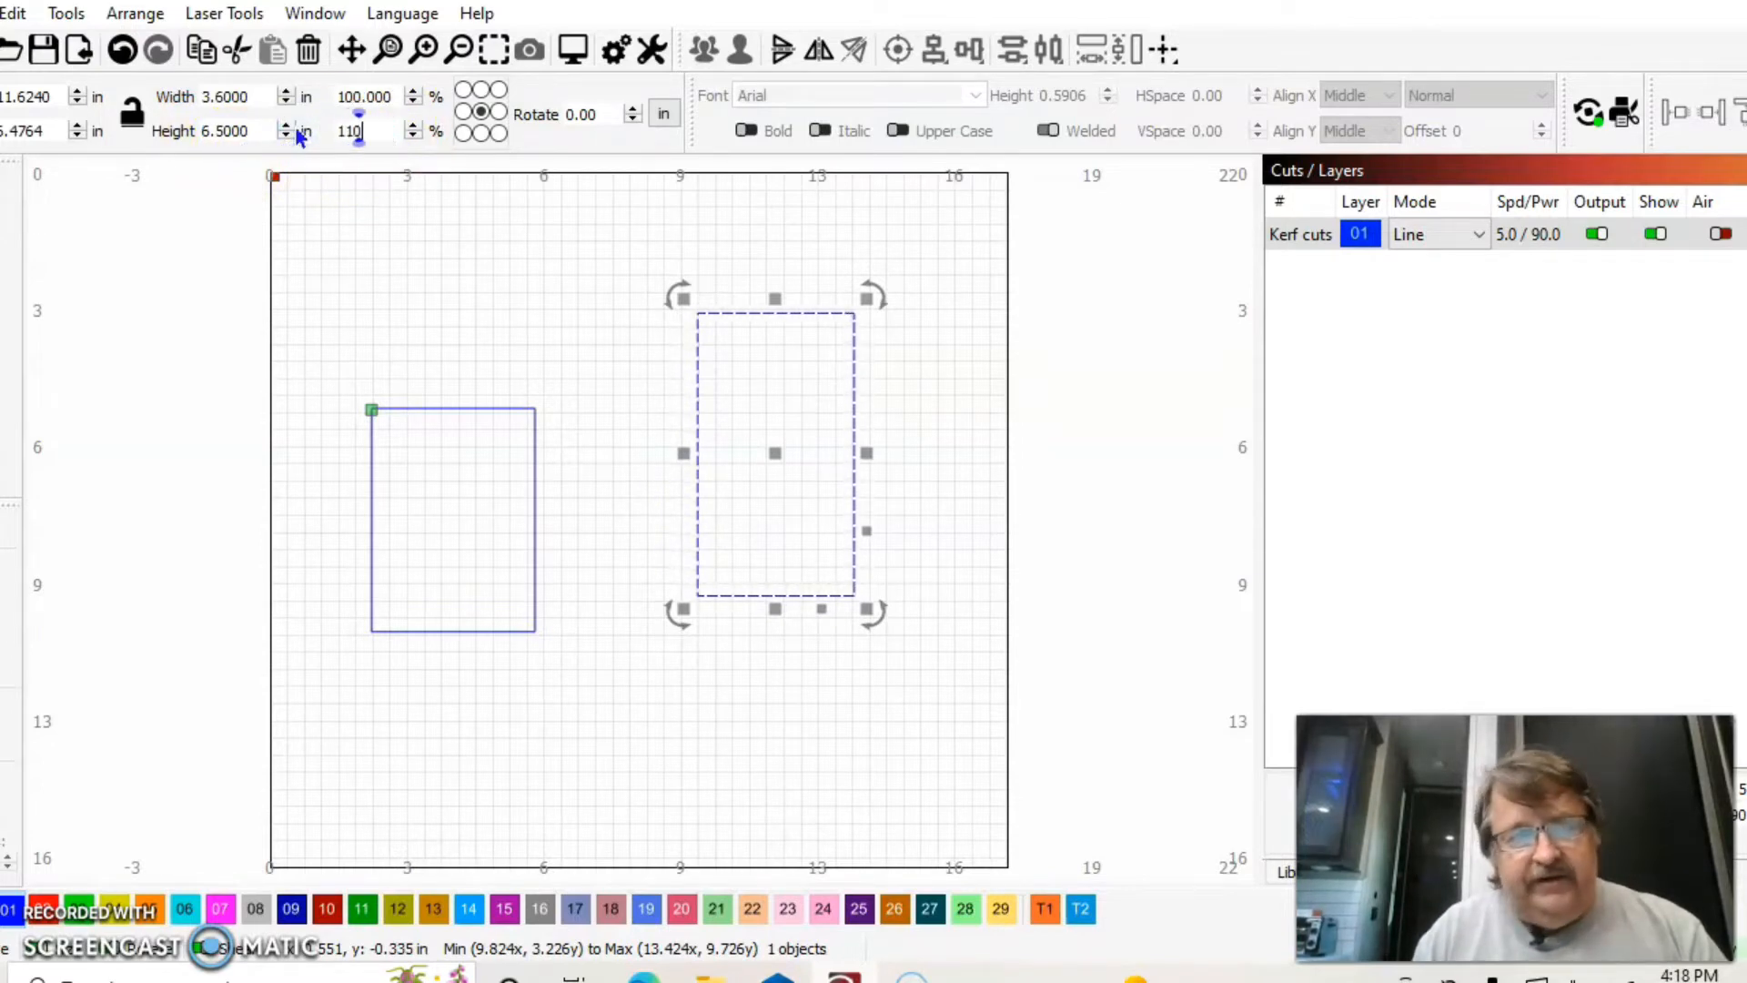
key(Return)
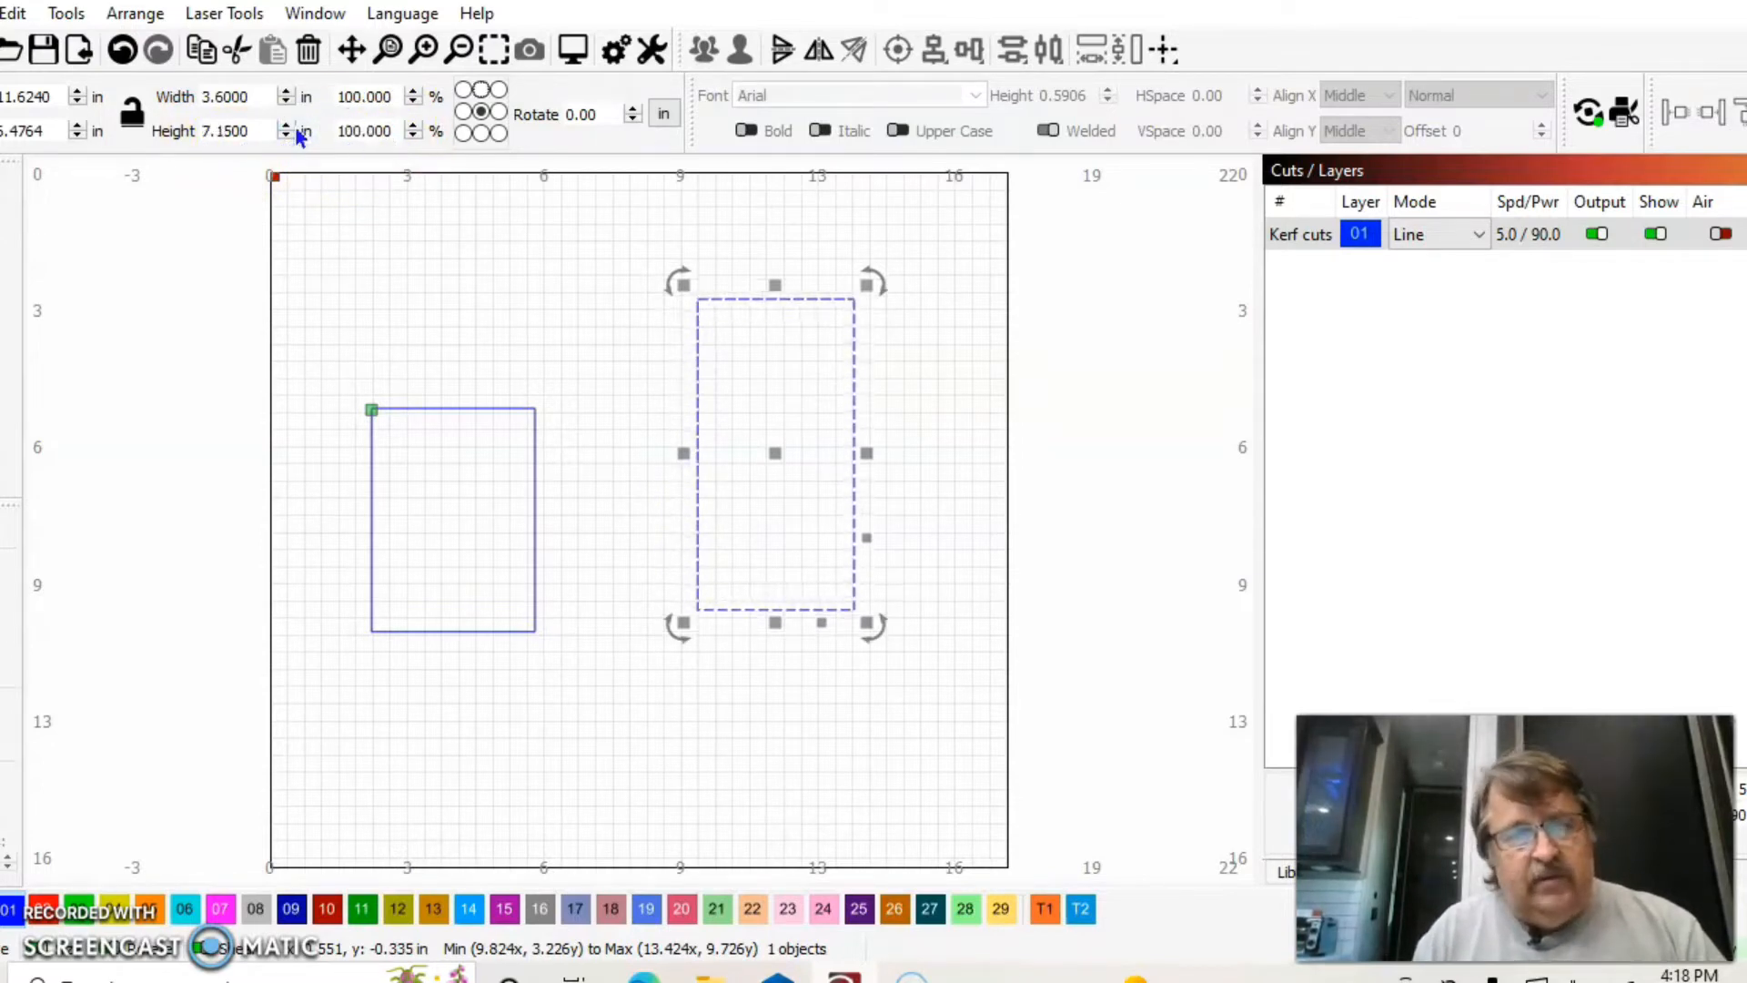
click(259, 134)
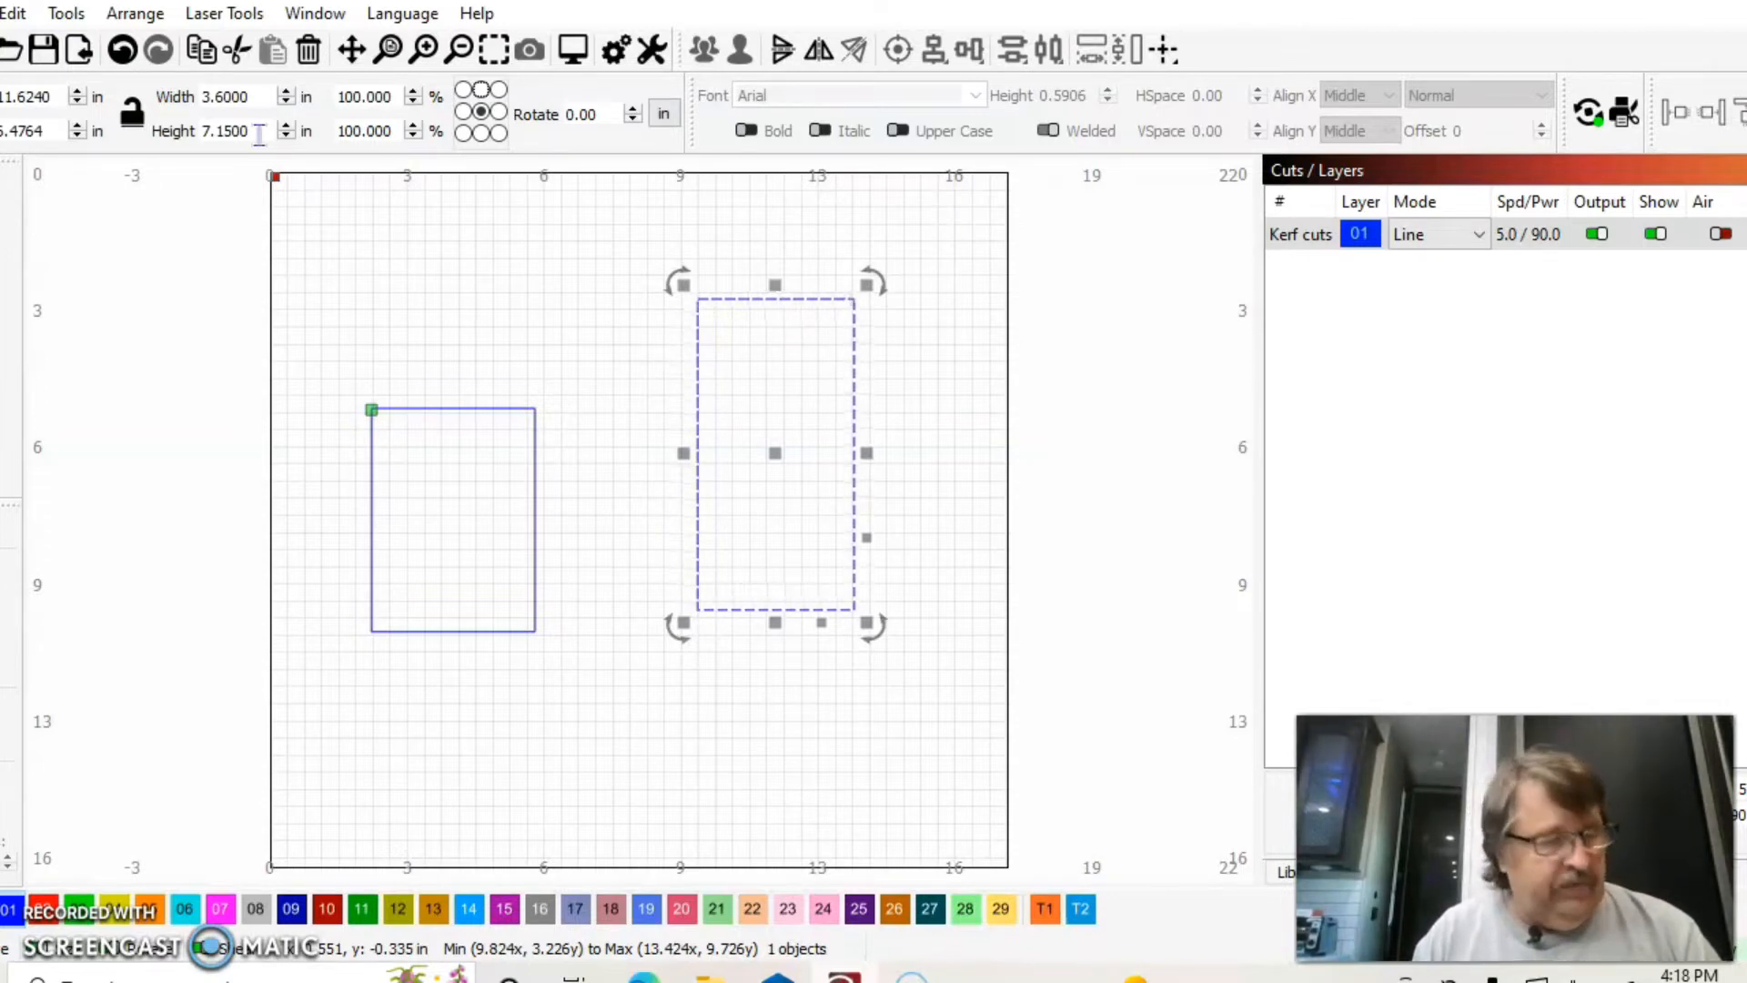
key(Return)
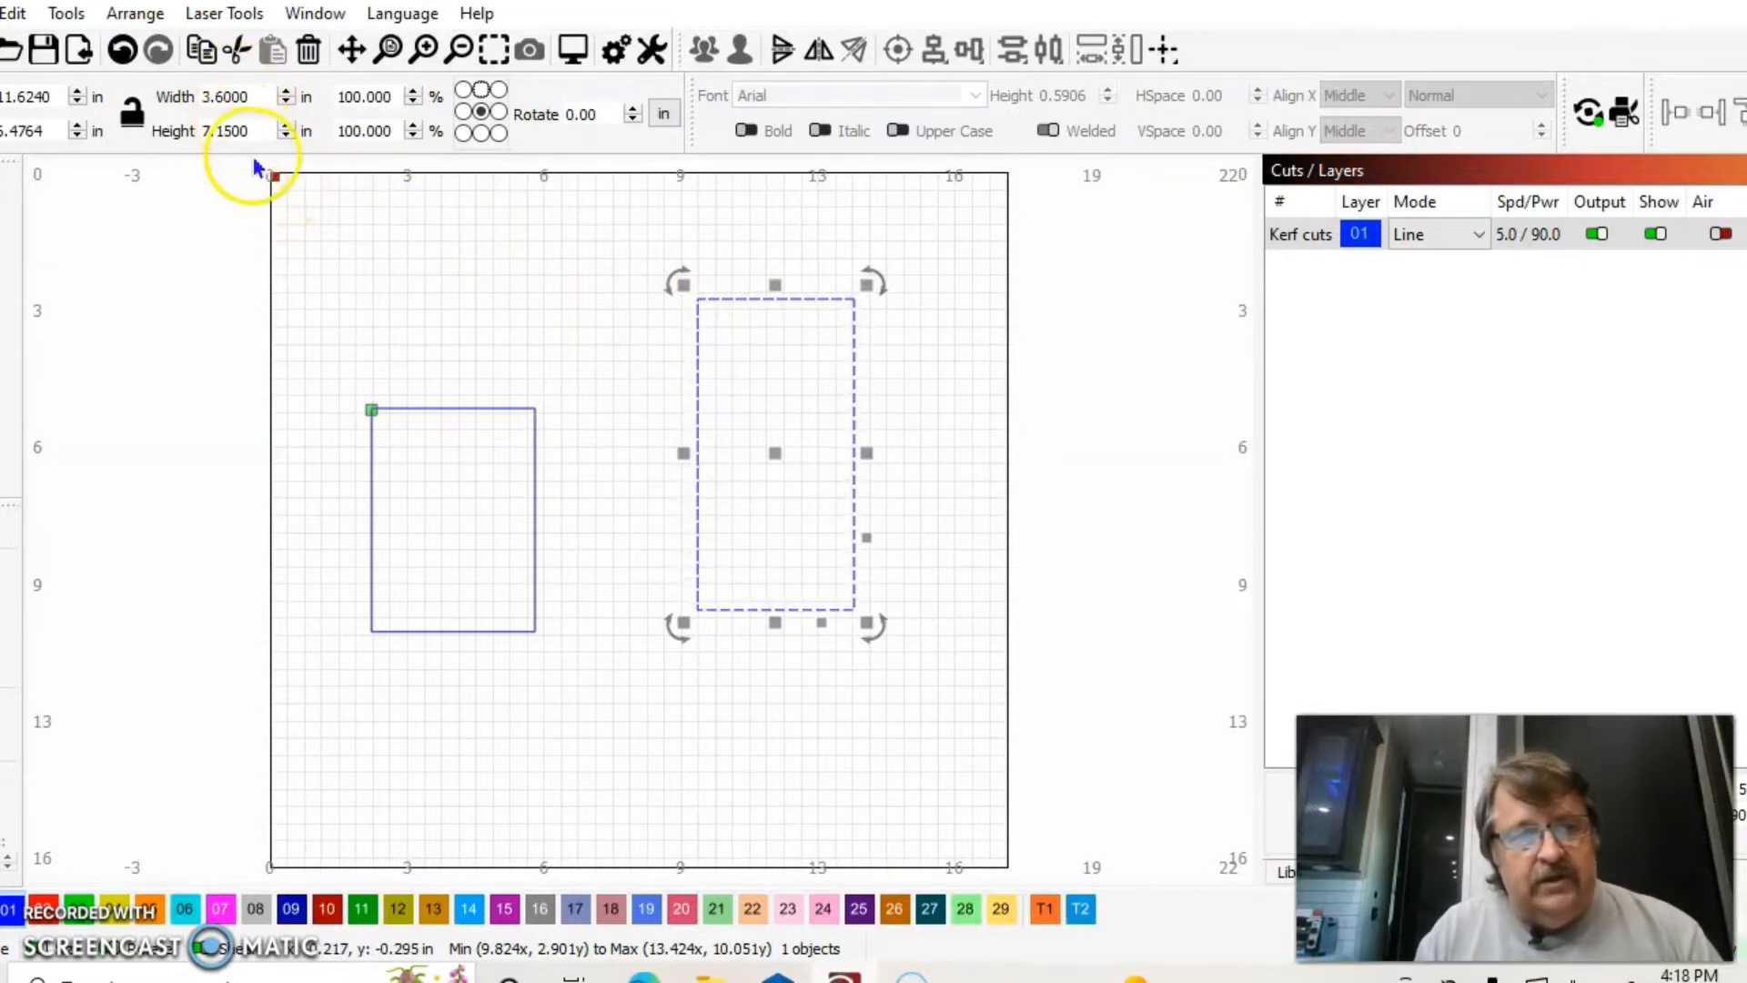
click(515, 315)
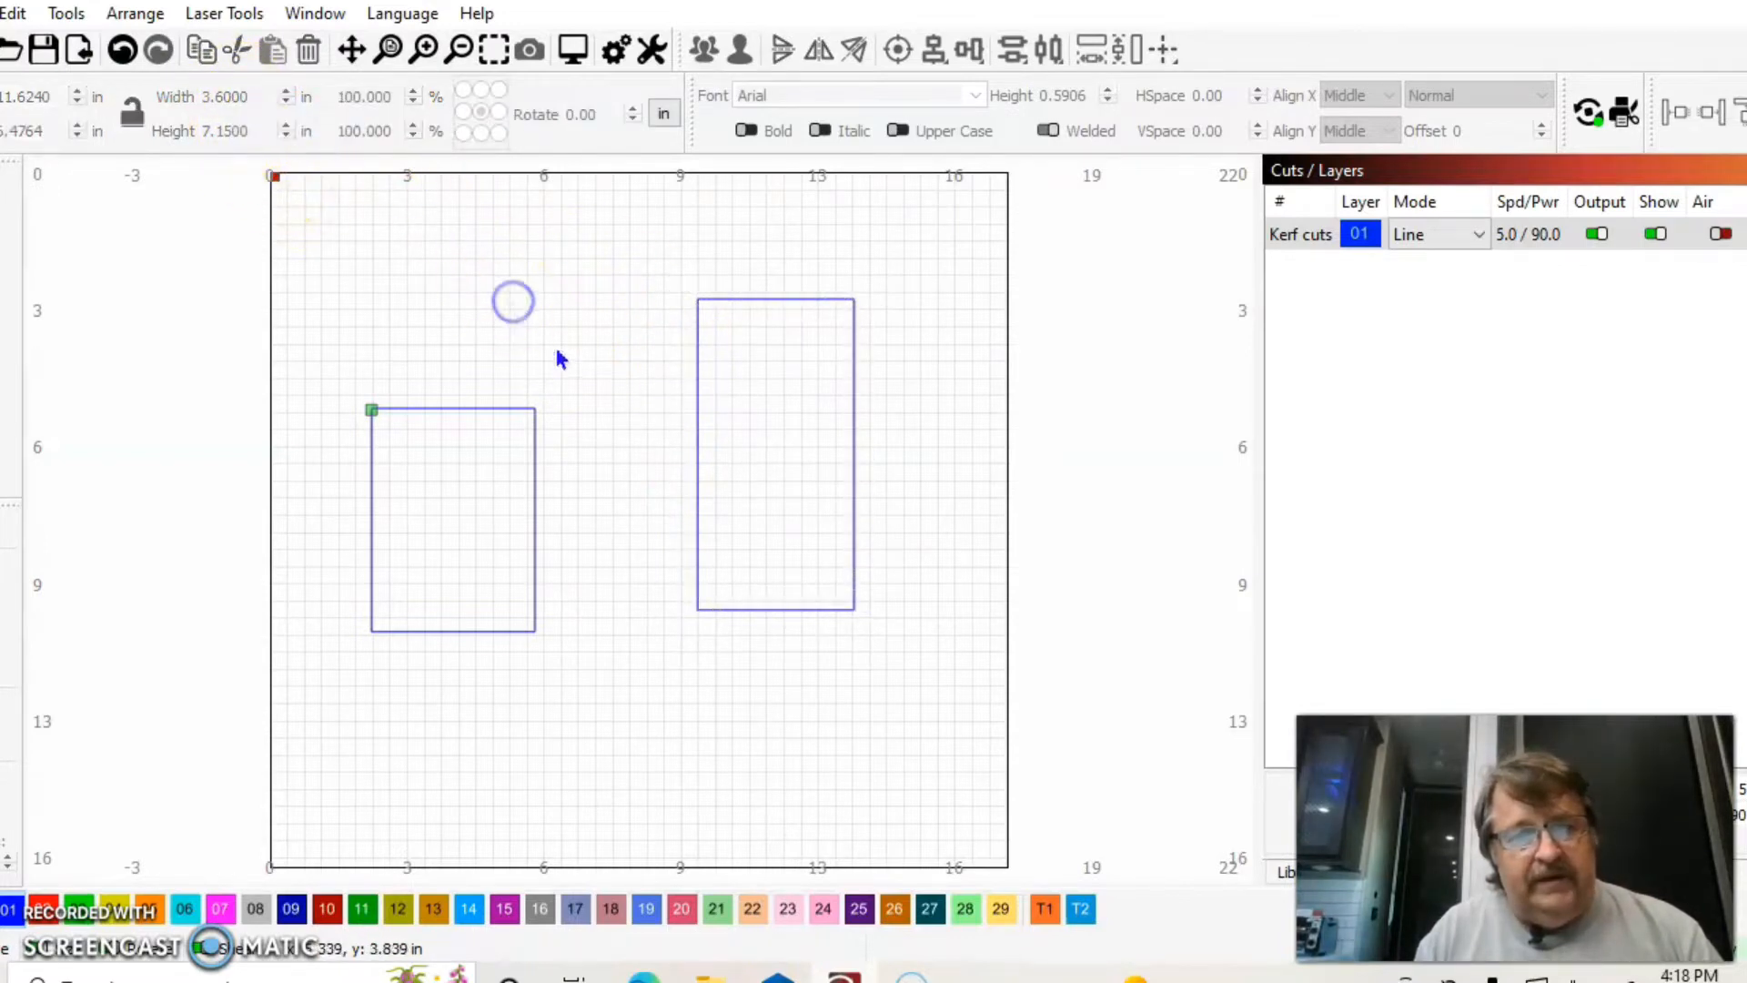
click(698, 401)
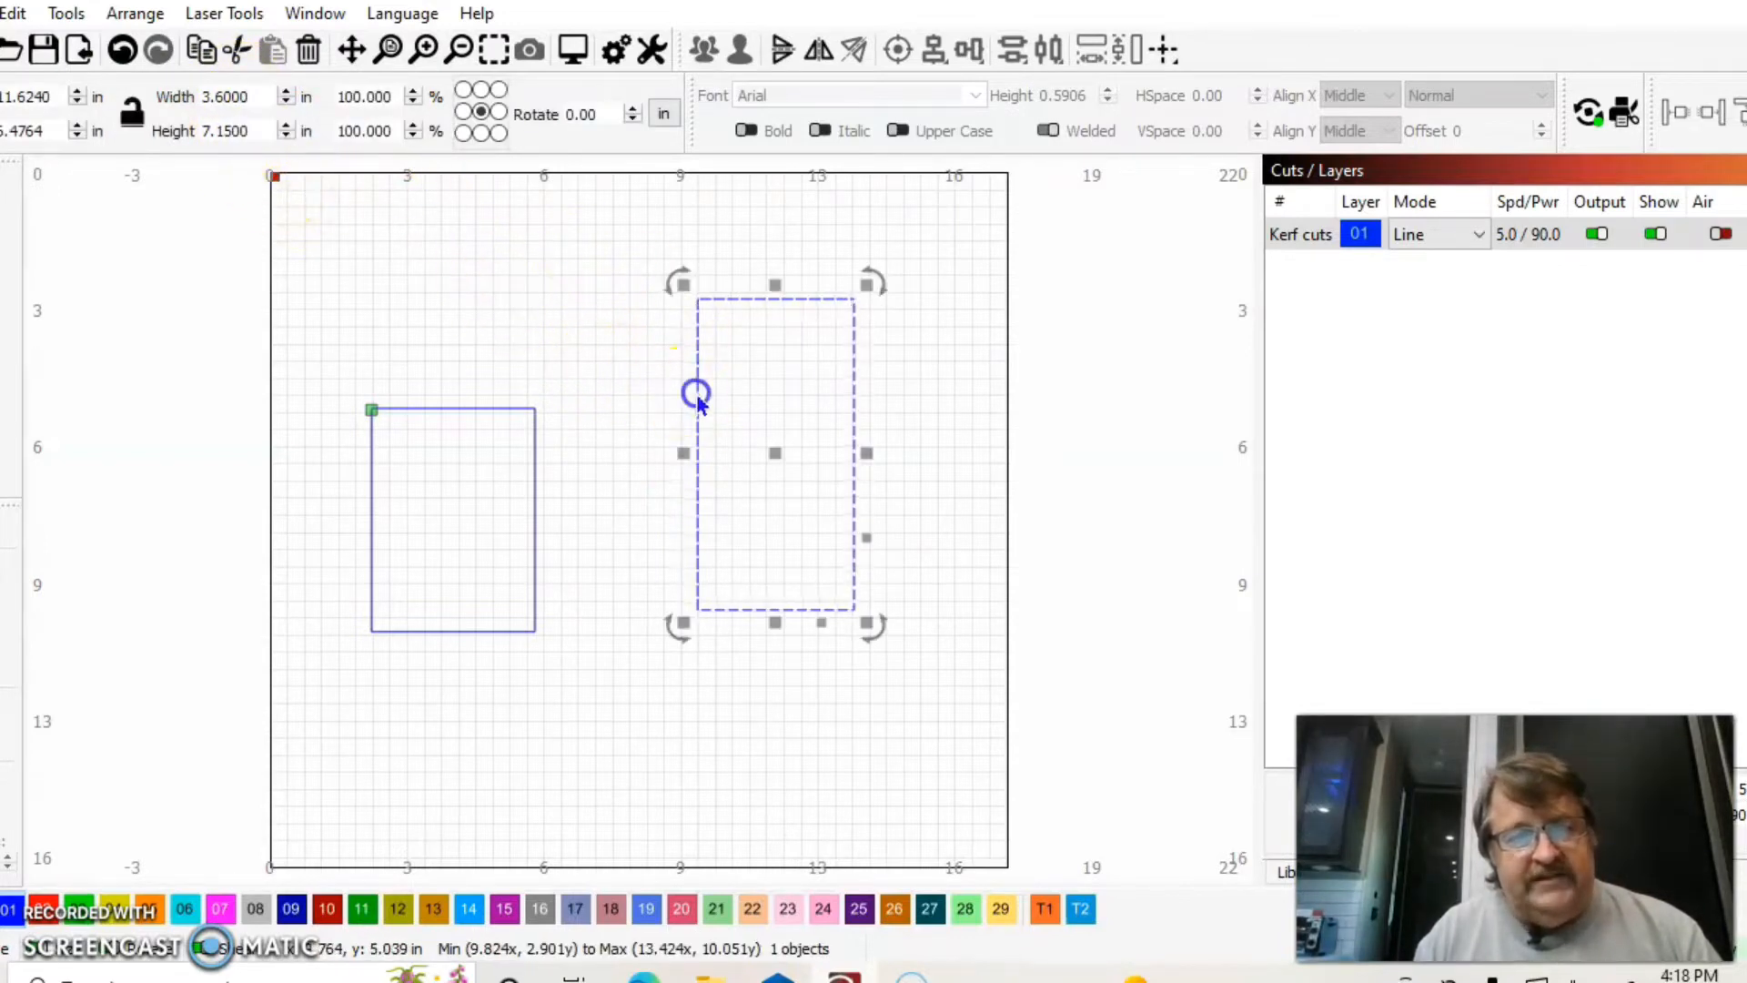
click(490, 411)
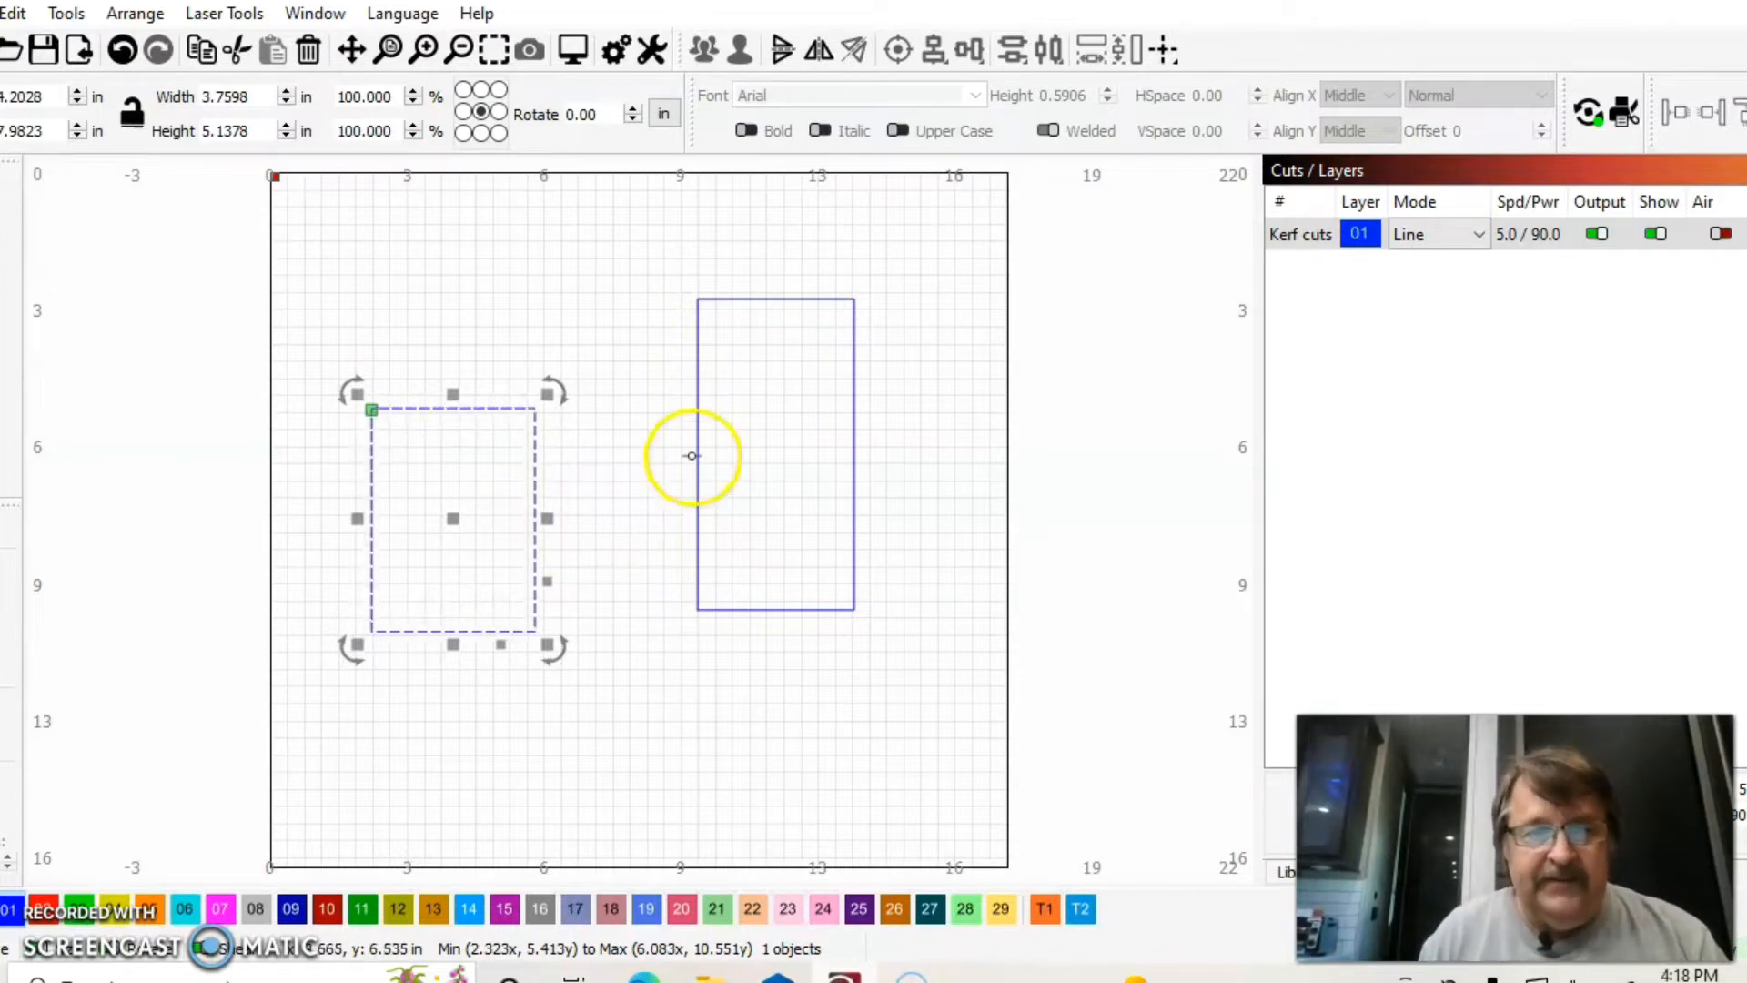
Step: Duplicate the taller rectangle in place and move the copy horizontally to the right, outside the work area, to about X 22.45 in
click(510, 243)
click(697, 346)
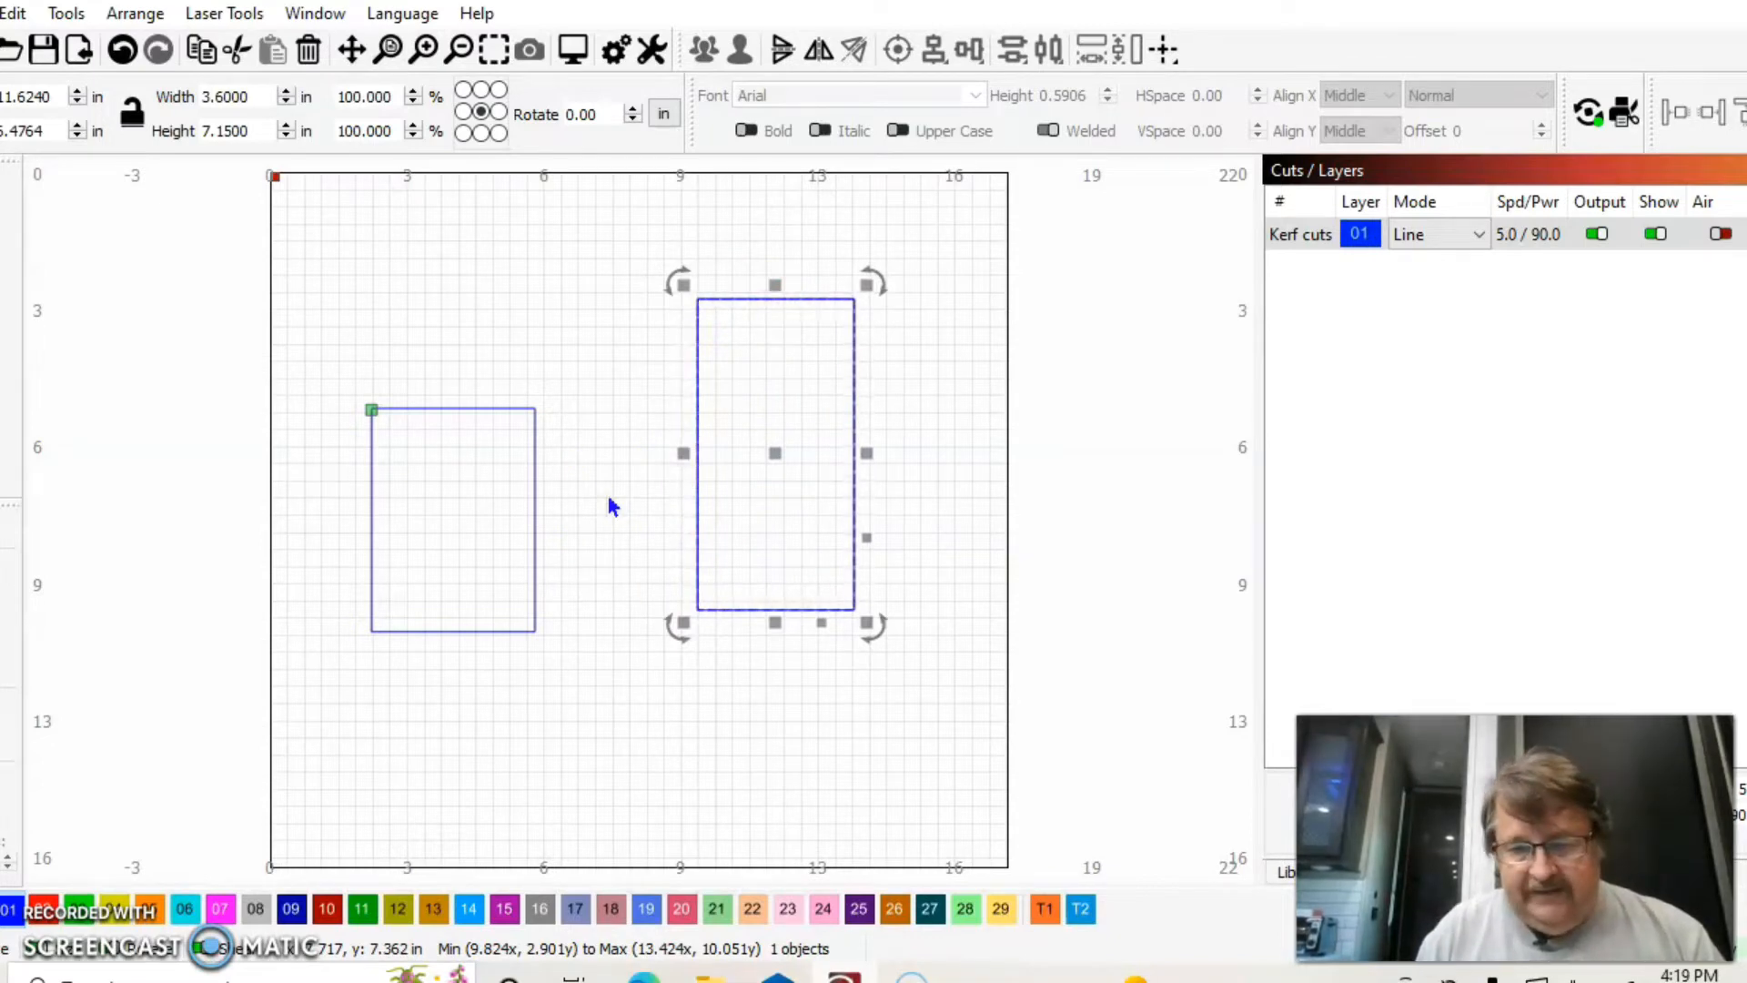
key(Right)
key(Right)
key(Right)
key(Right)
key(Right)
key(Right)
key(Right)
key(Right)
key(Right)
key(Right)
key(Right)
key(Right)
key(Right)
key(Right)
key(Right)
key(Right)
key(Right)
key(Right)
key(Right)
key(Right)
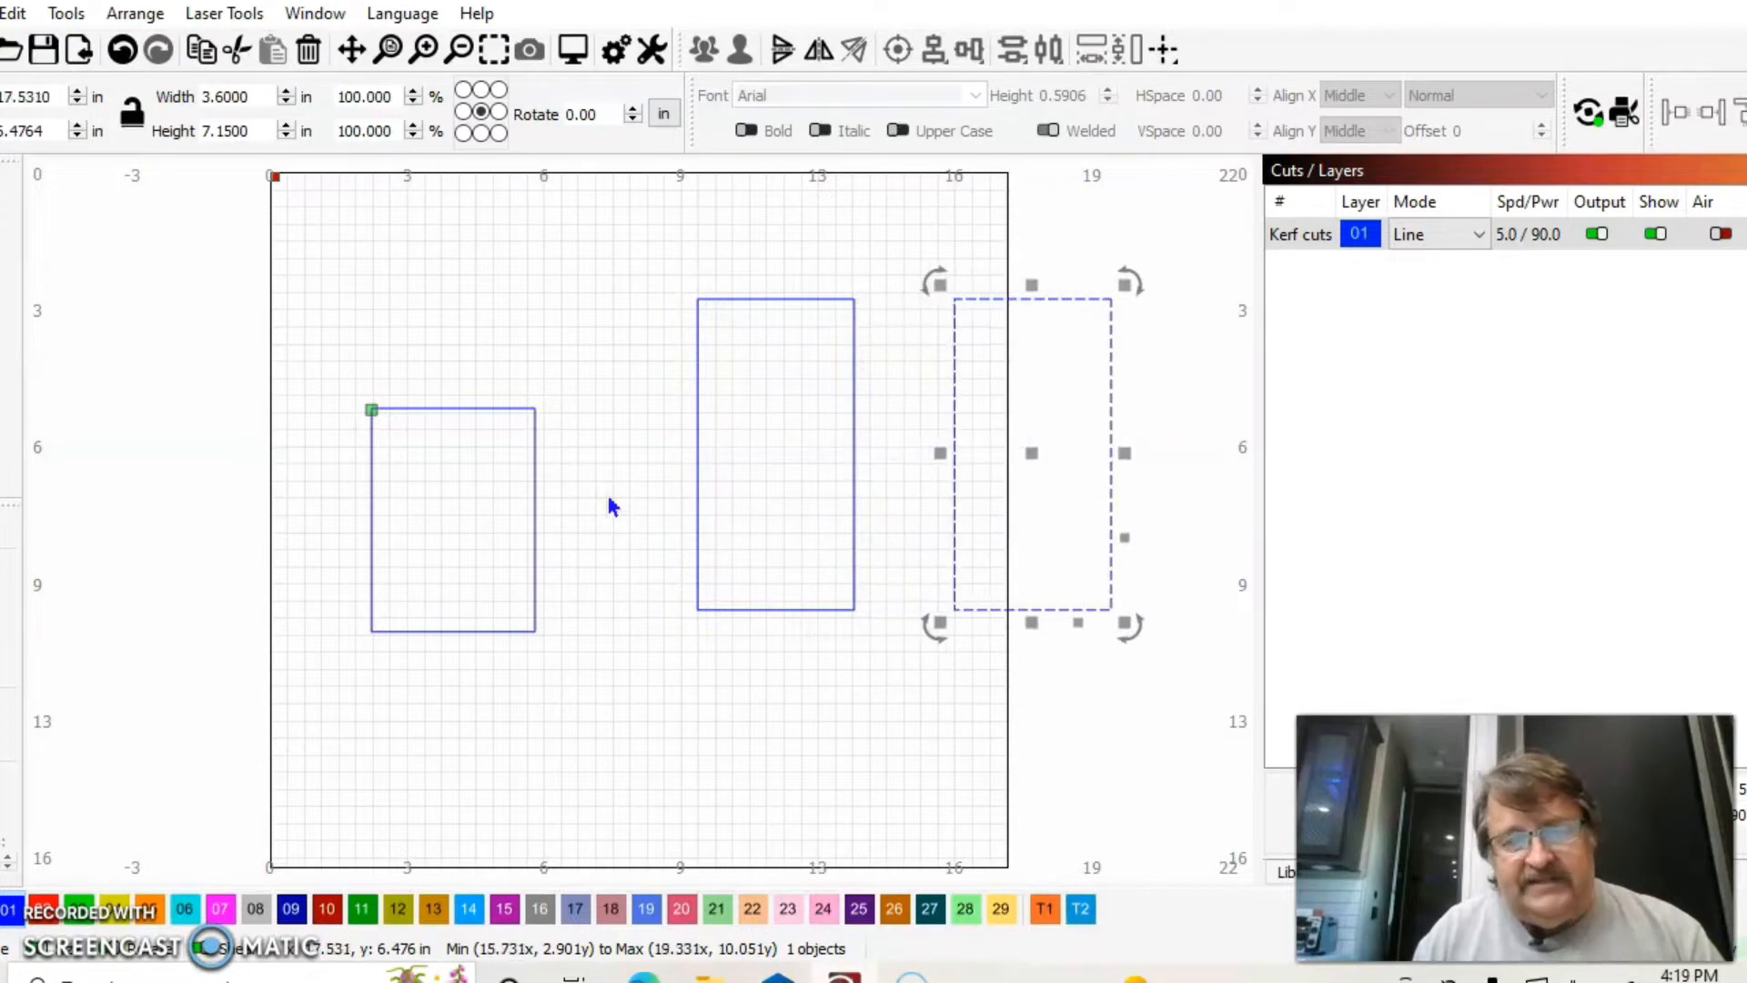
key(Right)
key(Right)
key(Right)
key(Right)
key(Right)
key(Right)
key(Right)
key(Right)
key(Right)
key(Right)
key(Right)
key(Right)
key(Right)
key(Right)
key(Right)
key(Right)
key(Right)
key(Right)
key(Right)
key(Right)
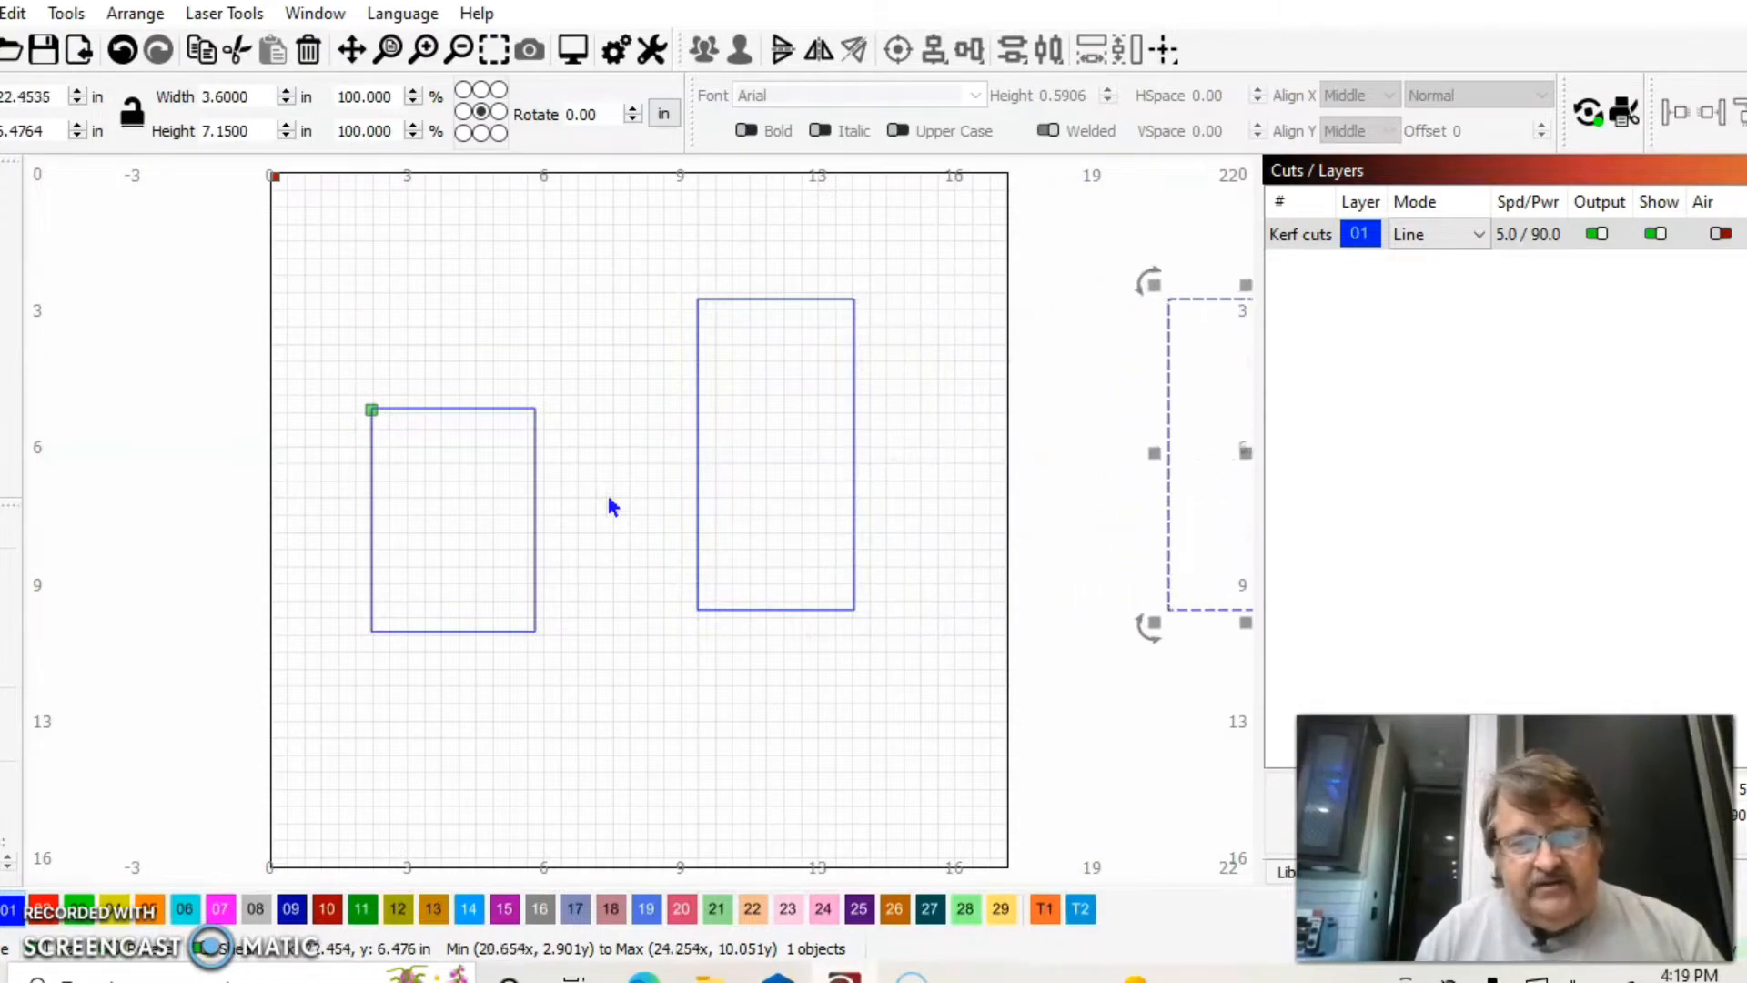
Step: Round the two top corners of the taller rectangle inside the work area with the corner radius tool
click(712, 300)
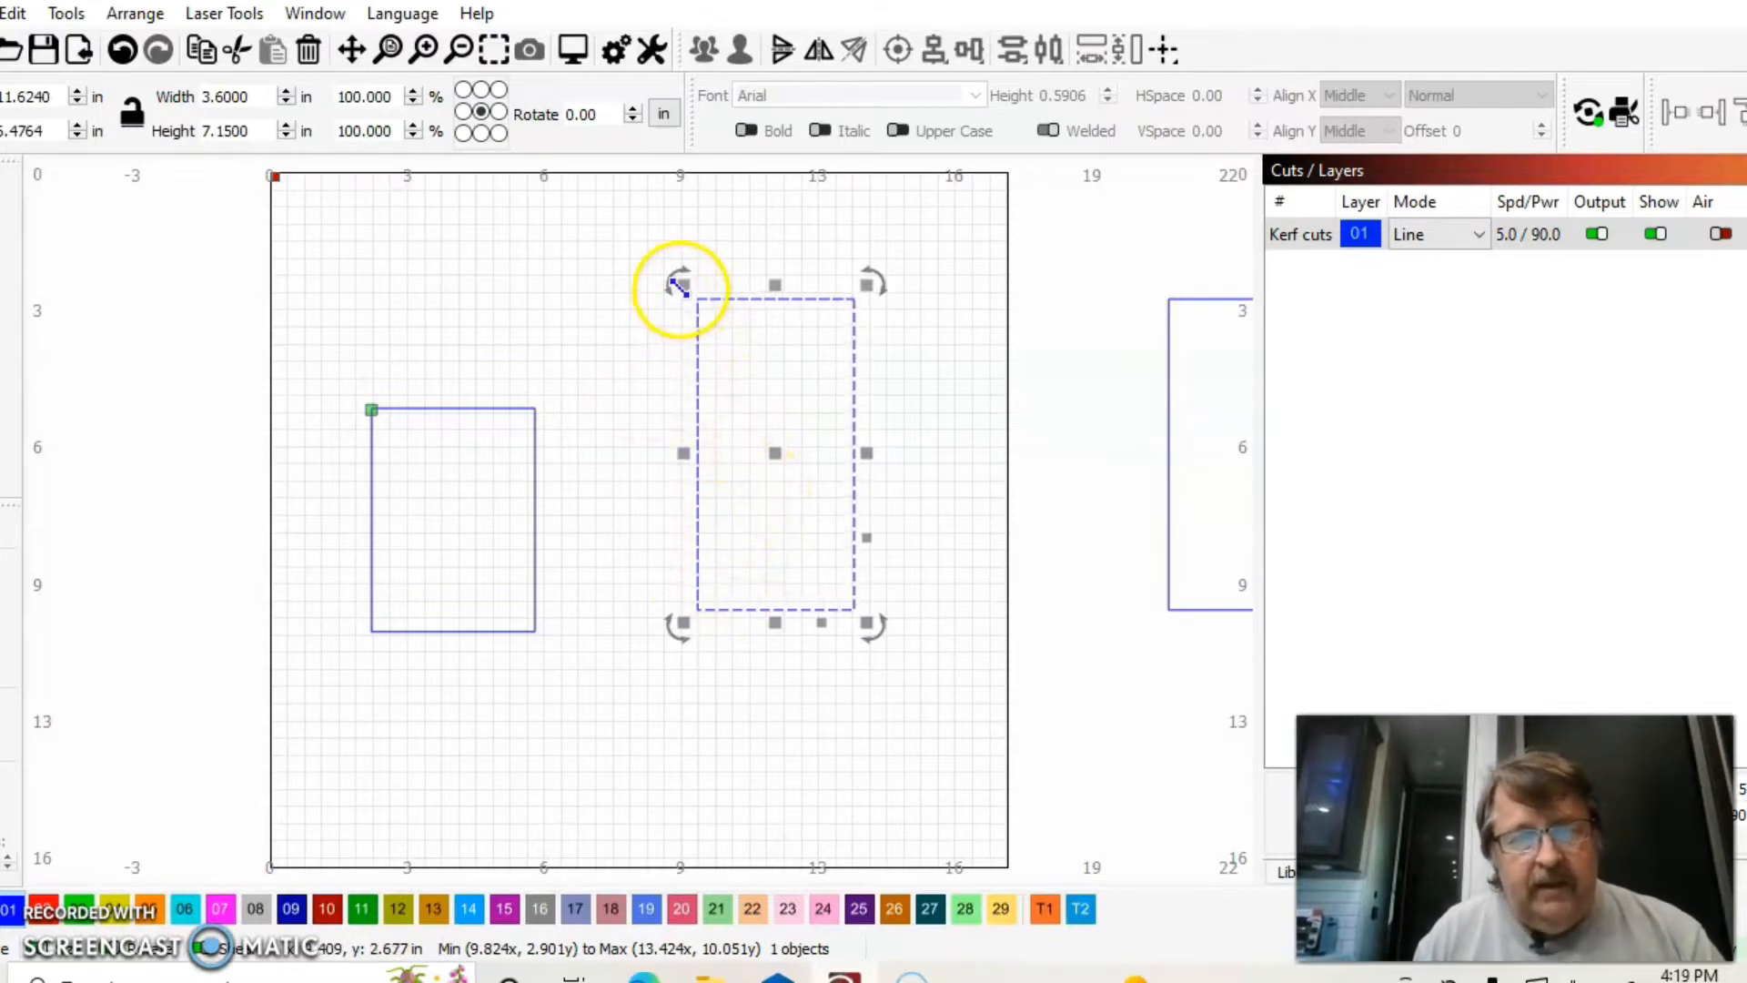
click(485, 58)
click(461, 50)
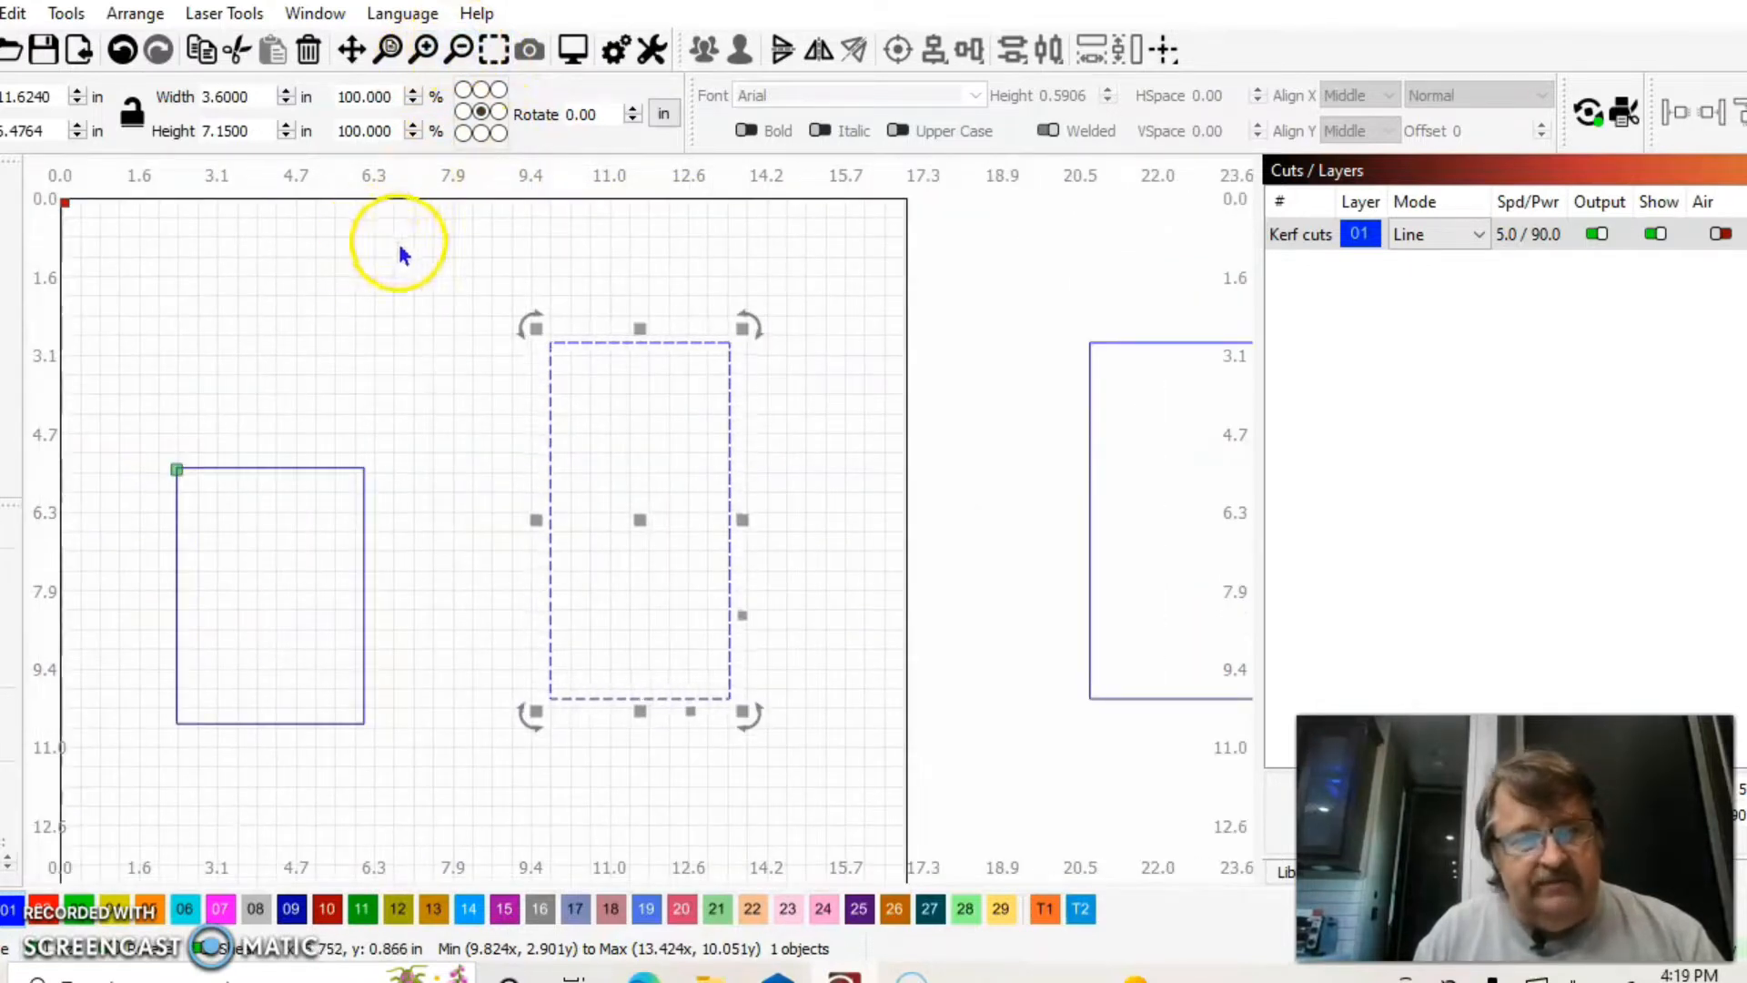
click(425, 50)
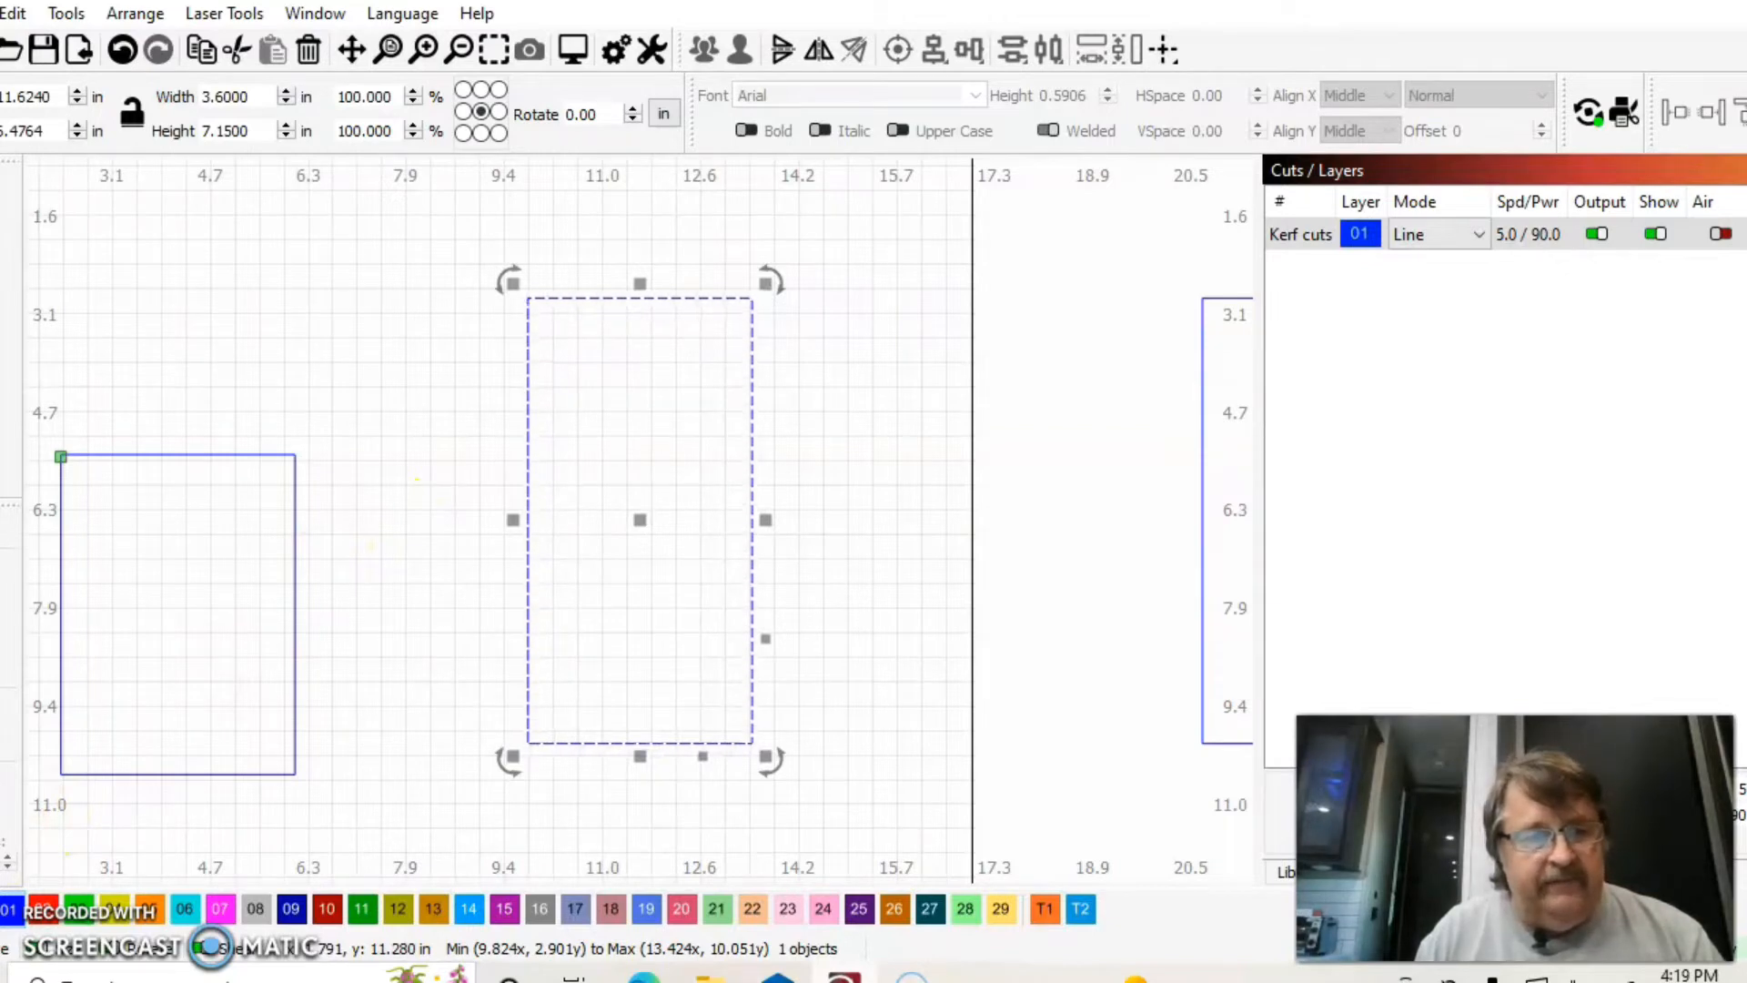
click(3, 808)
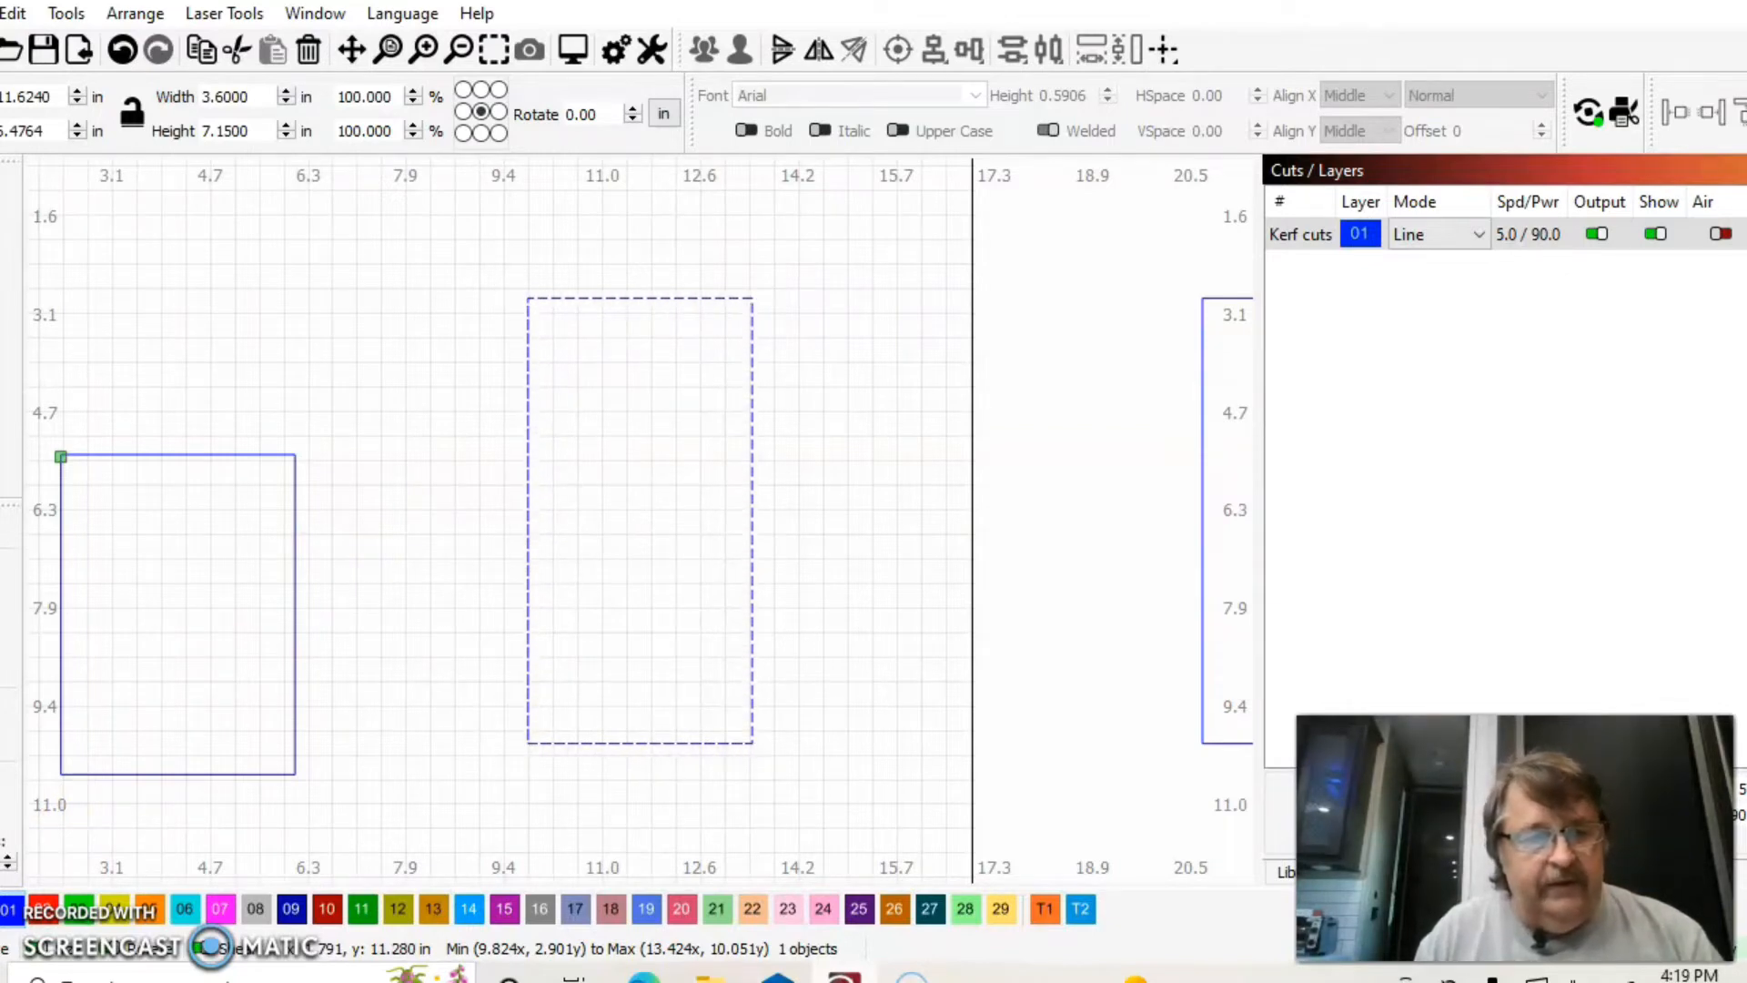
click(8, 856)
click(9, 856)
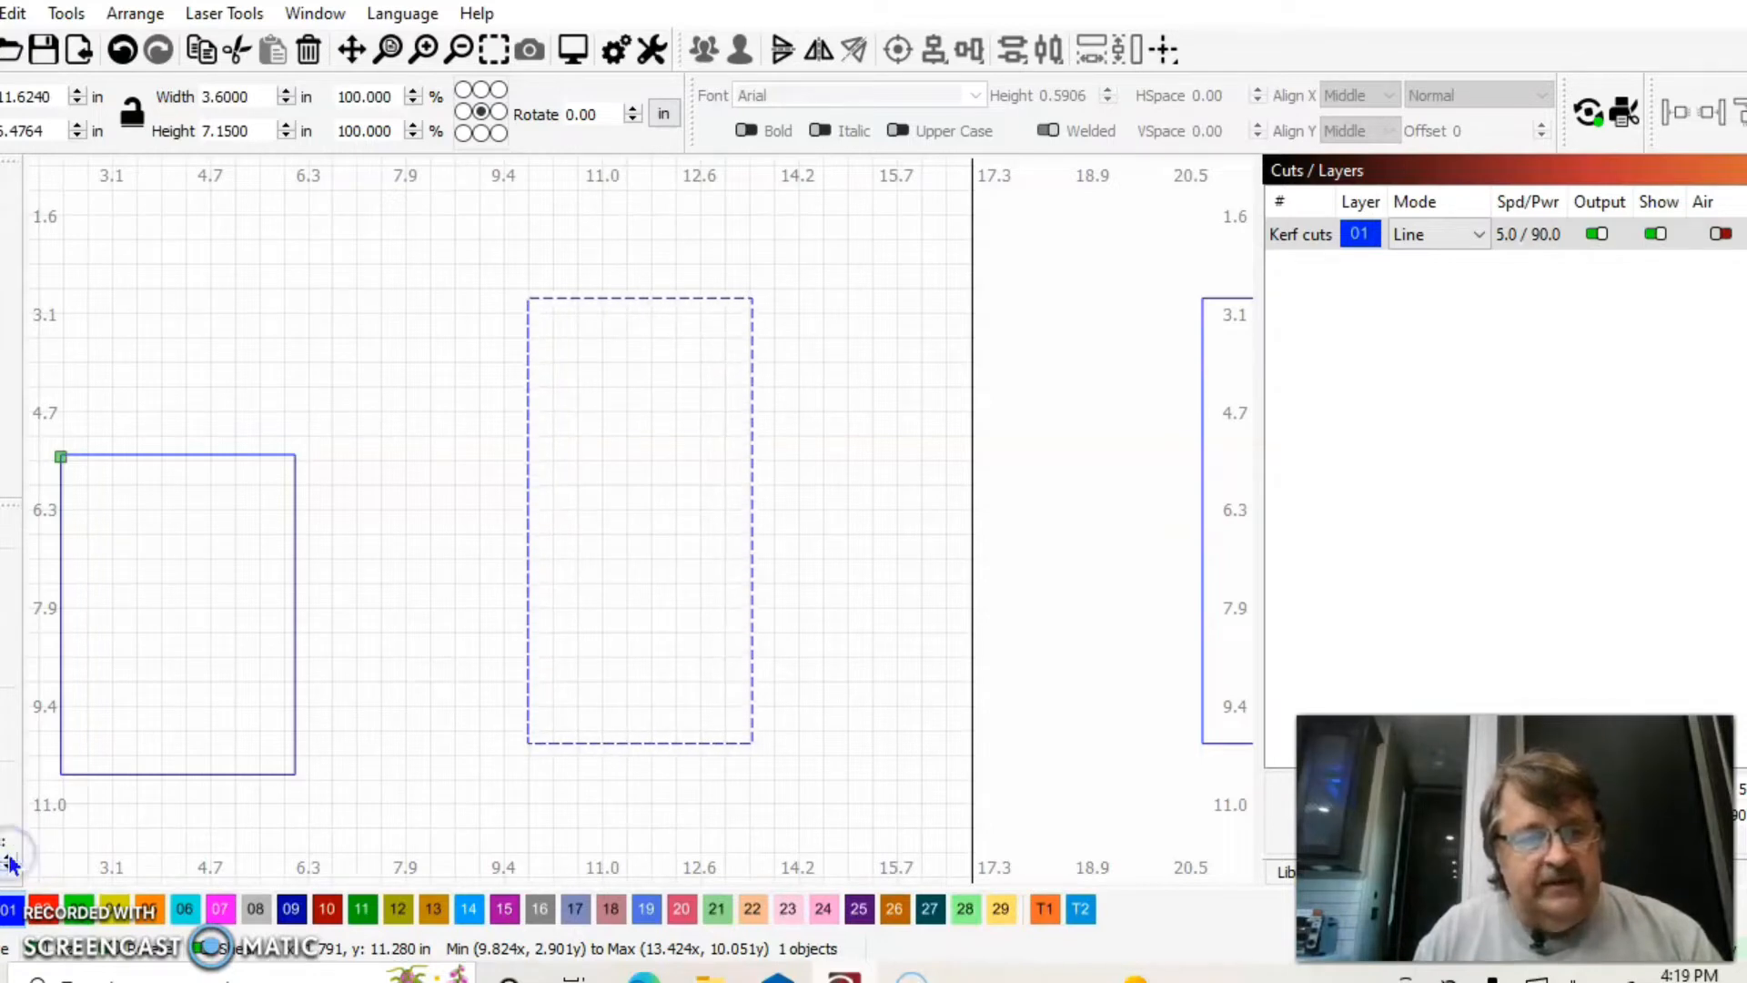
click(526, 297)
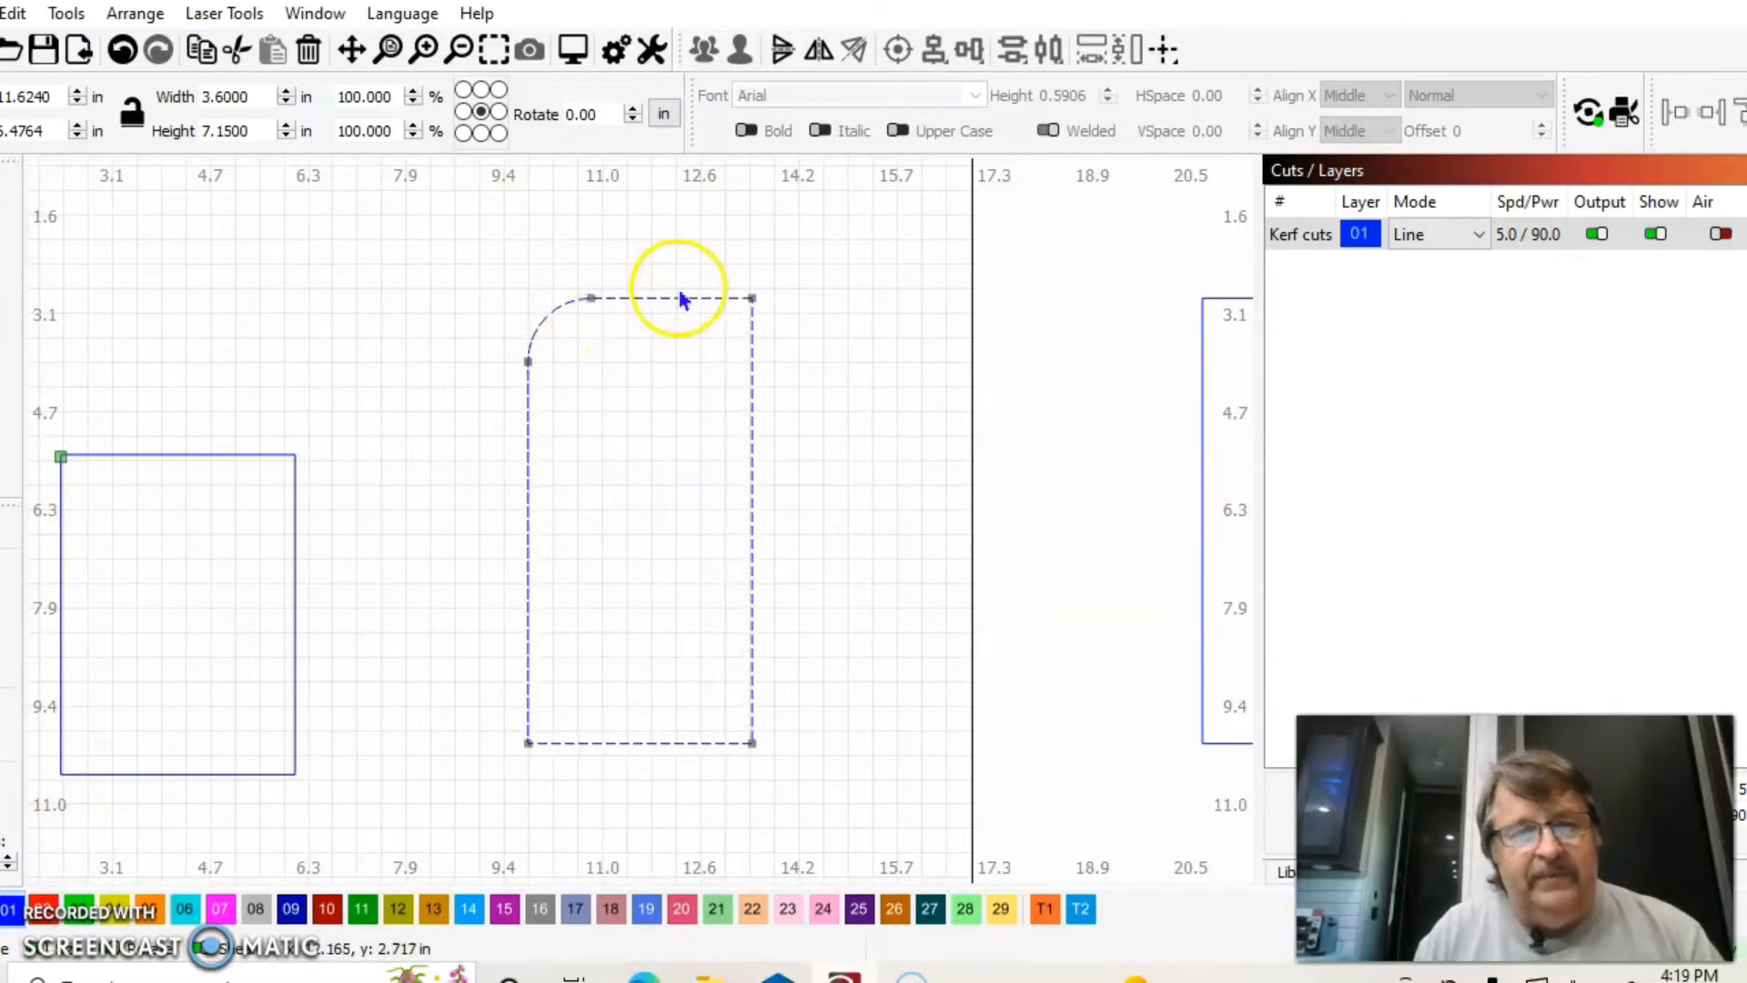
click(752, 298)
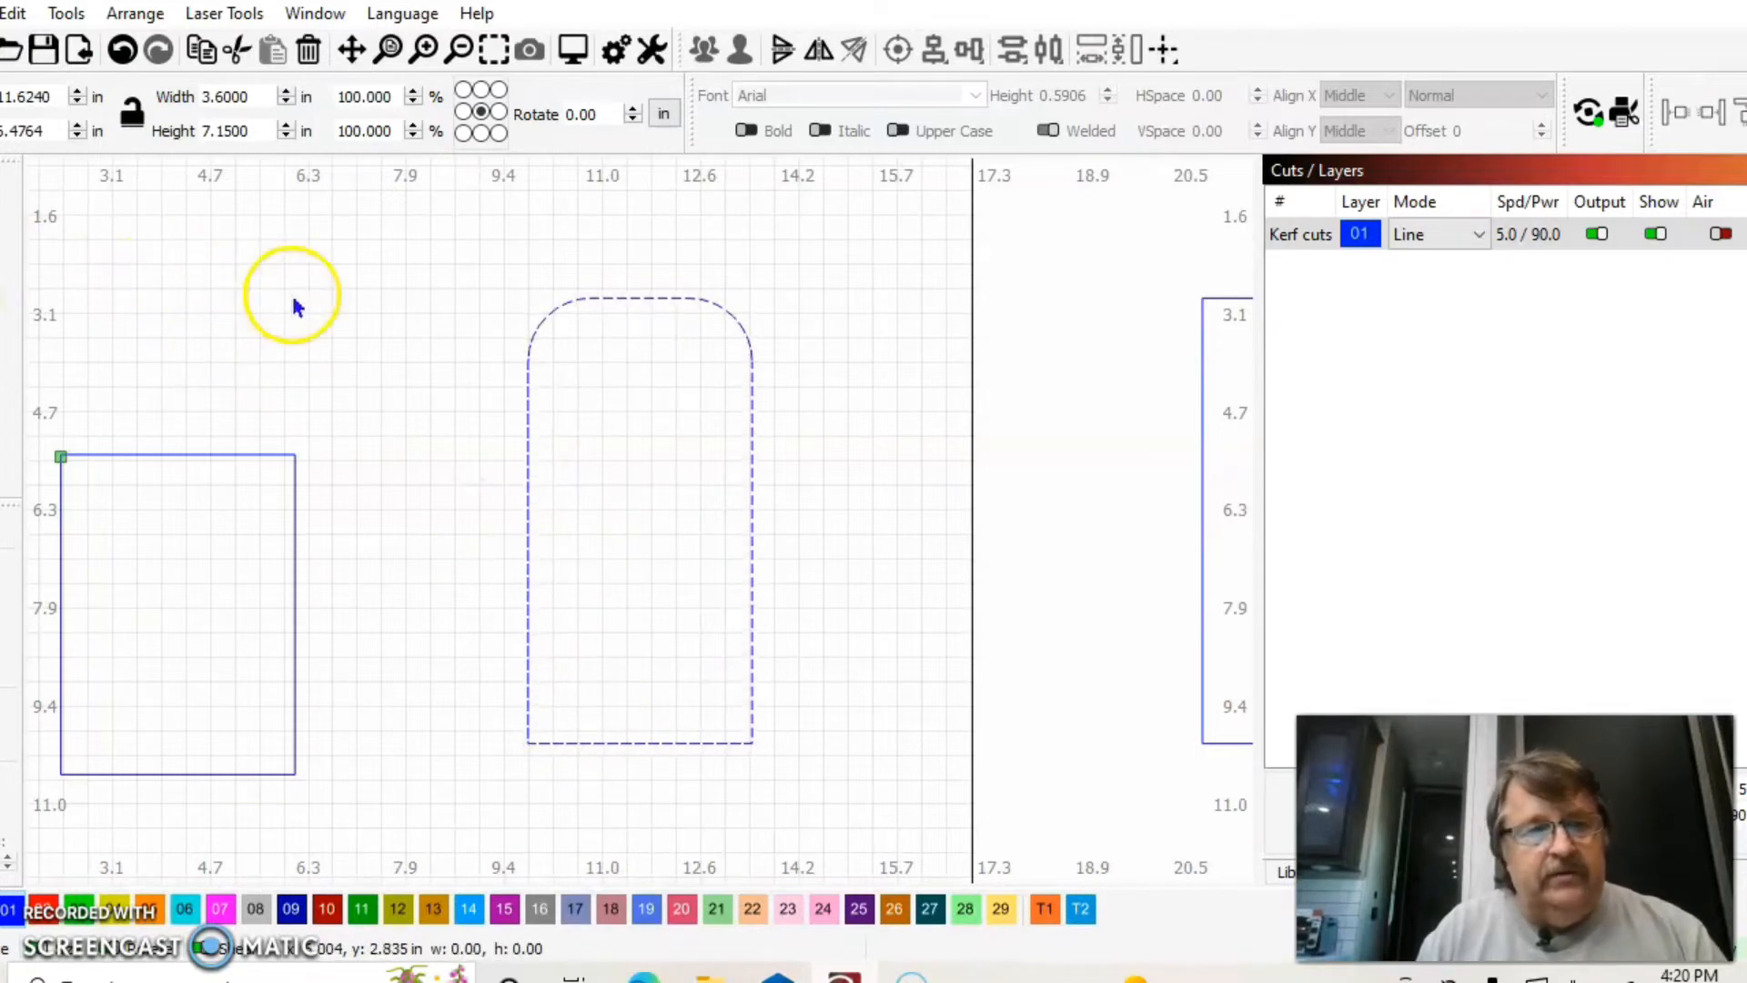
Step: Draw a small upright rectangle about 0.49 in wide and 0.93 in high, above and between the two larger shapes
drag(337, 252, 368, 310)
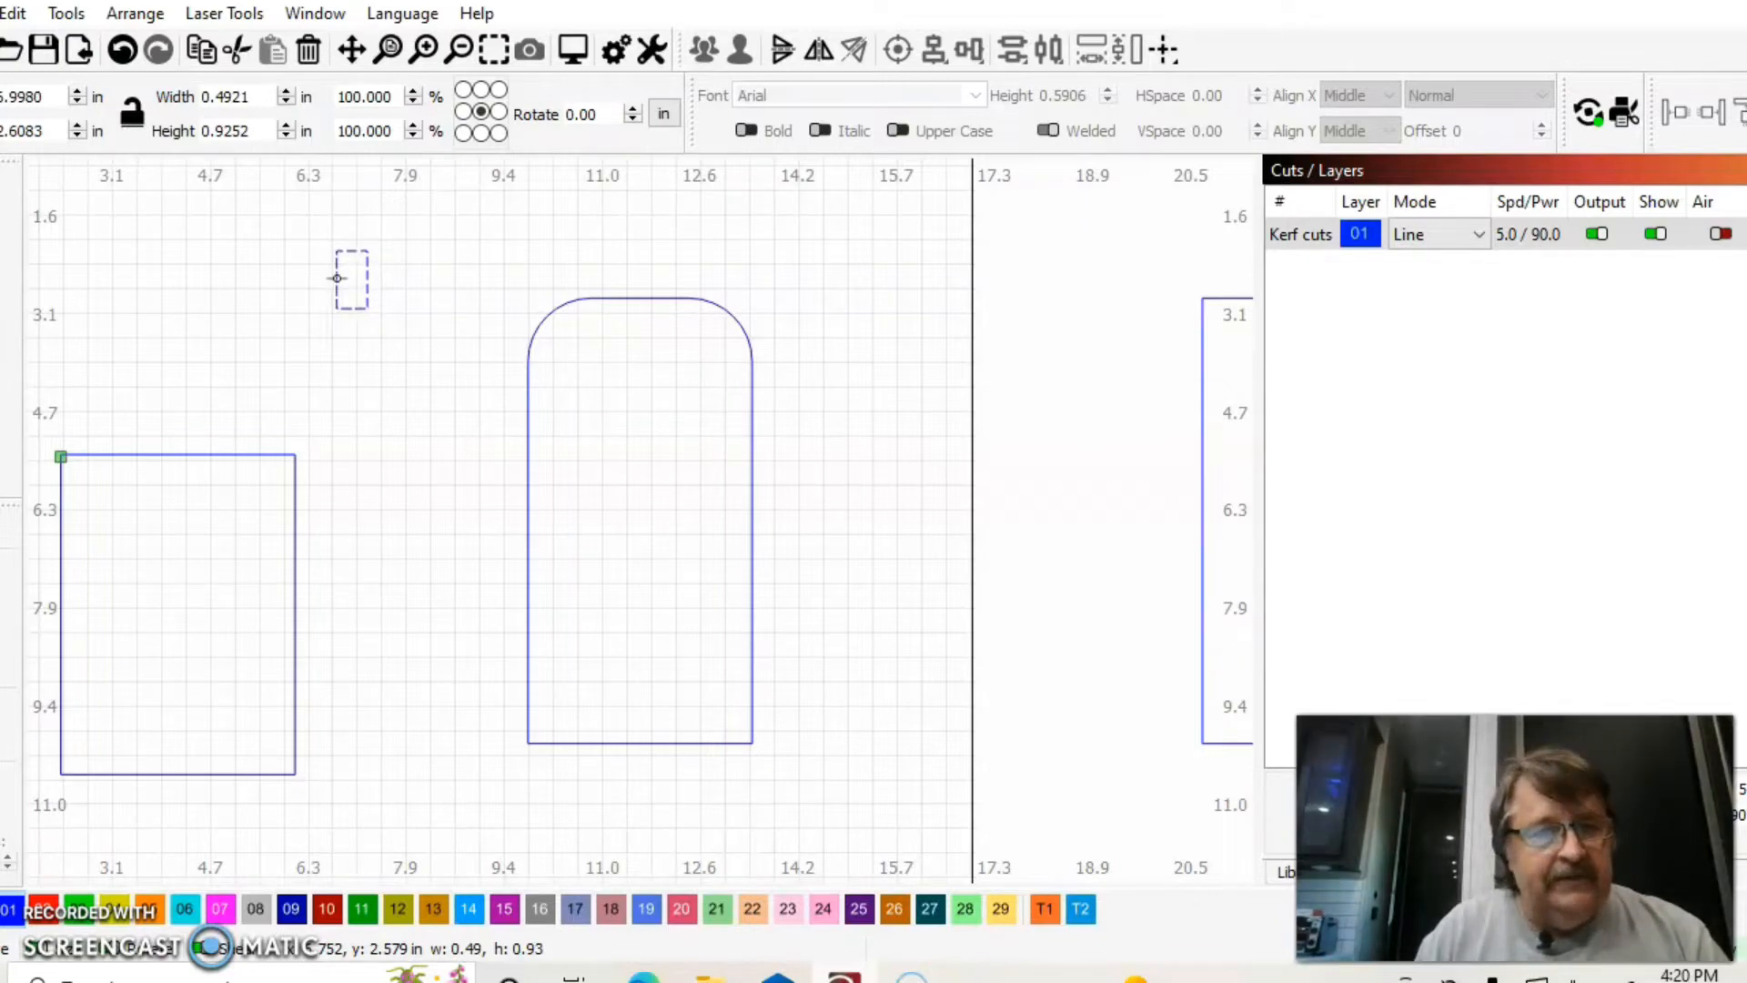
Step: Delete the square-cornered copy of the taller rectangle outside the work area
click(1201, 367)
click(1209, 393)
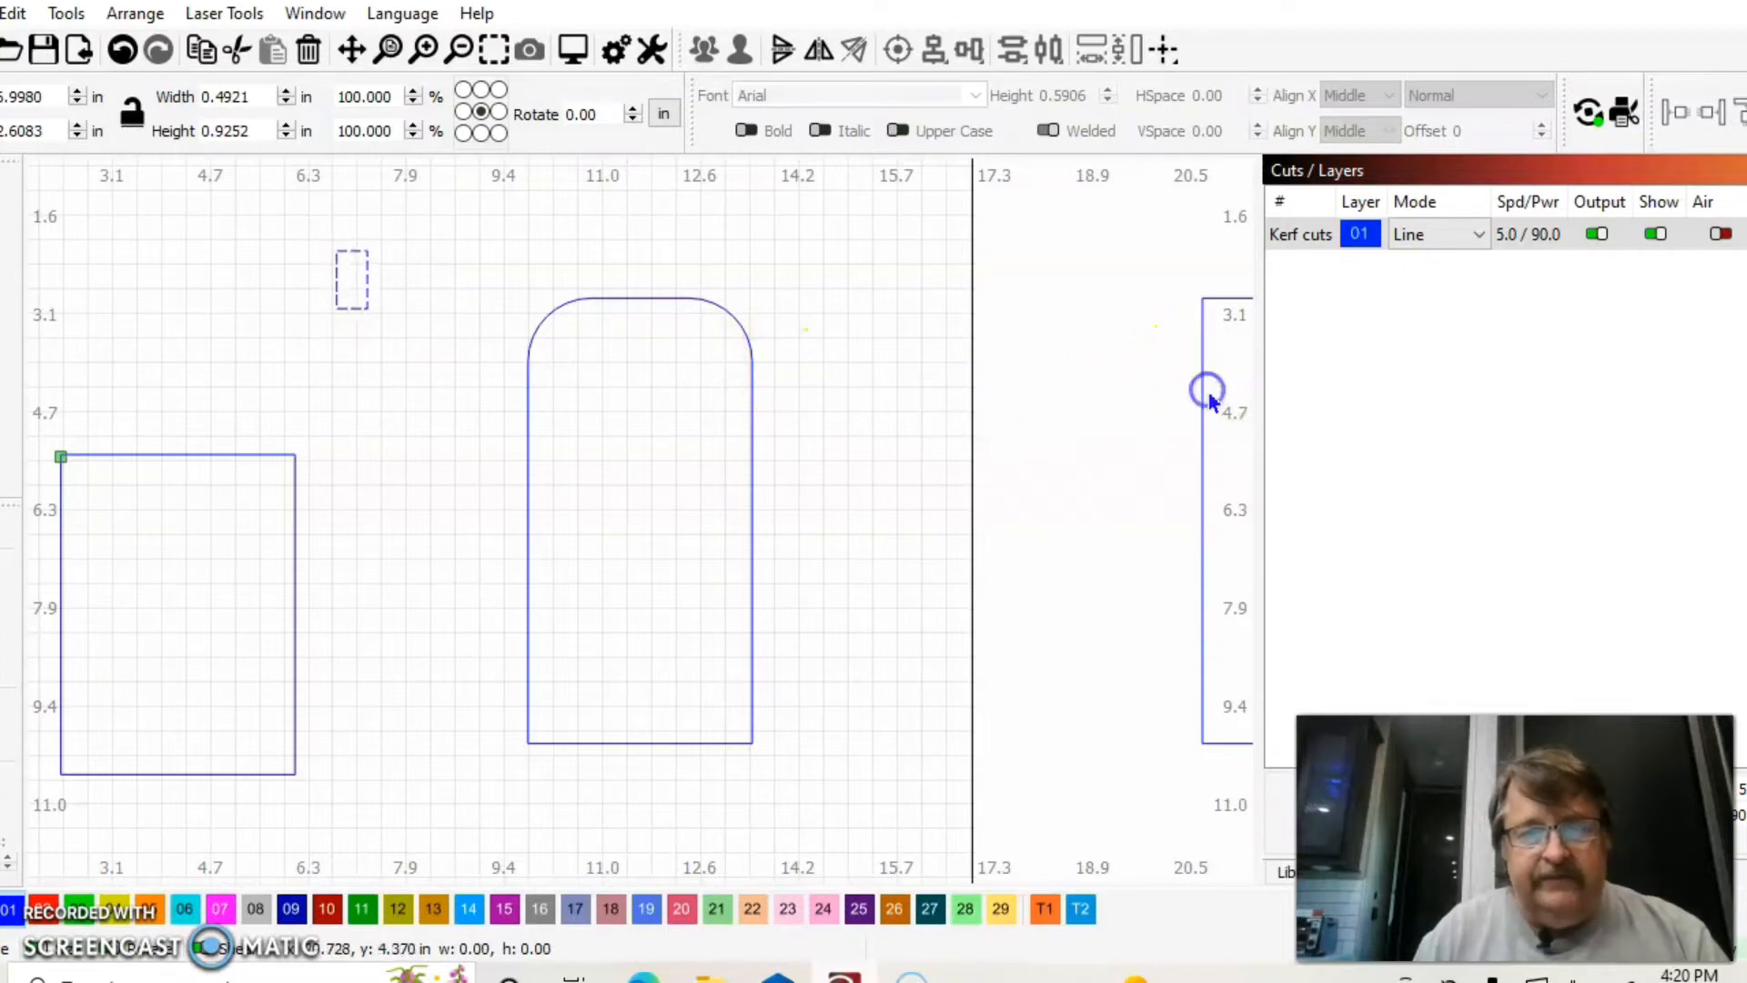
click(461, 51)
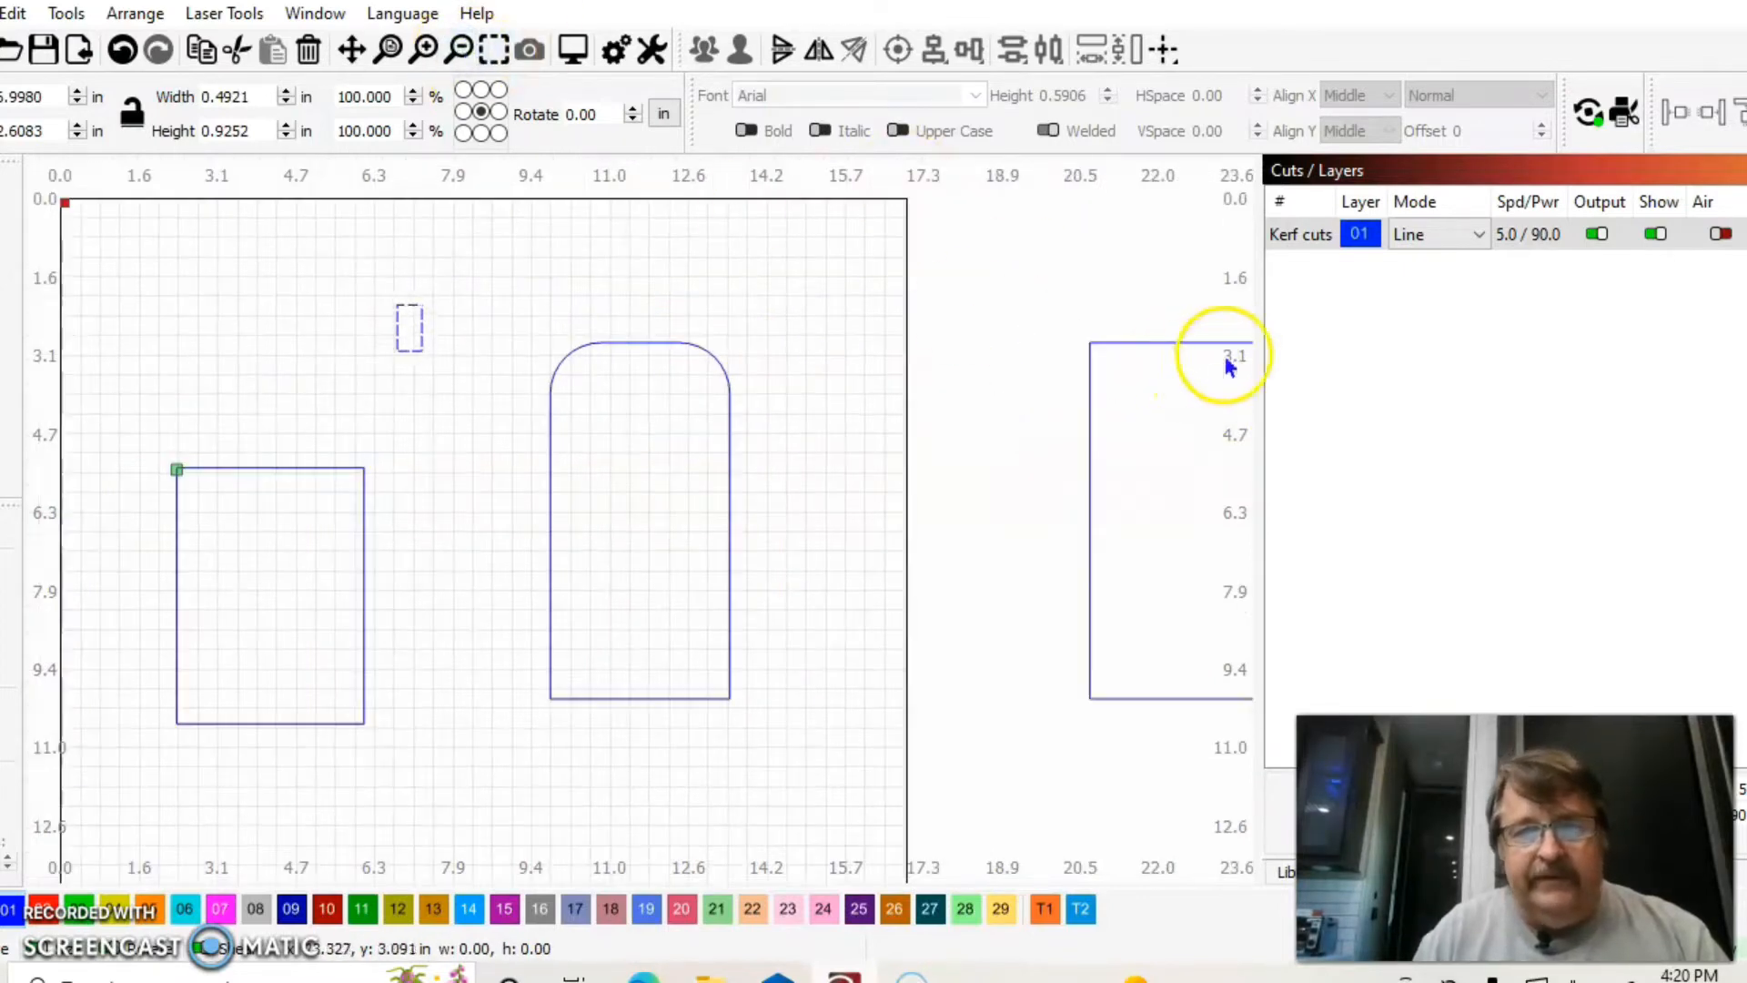
click(1168, 345)
click(1157, 341)
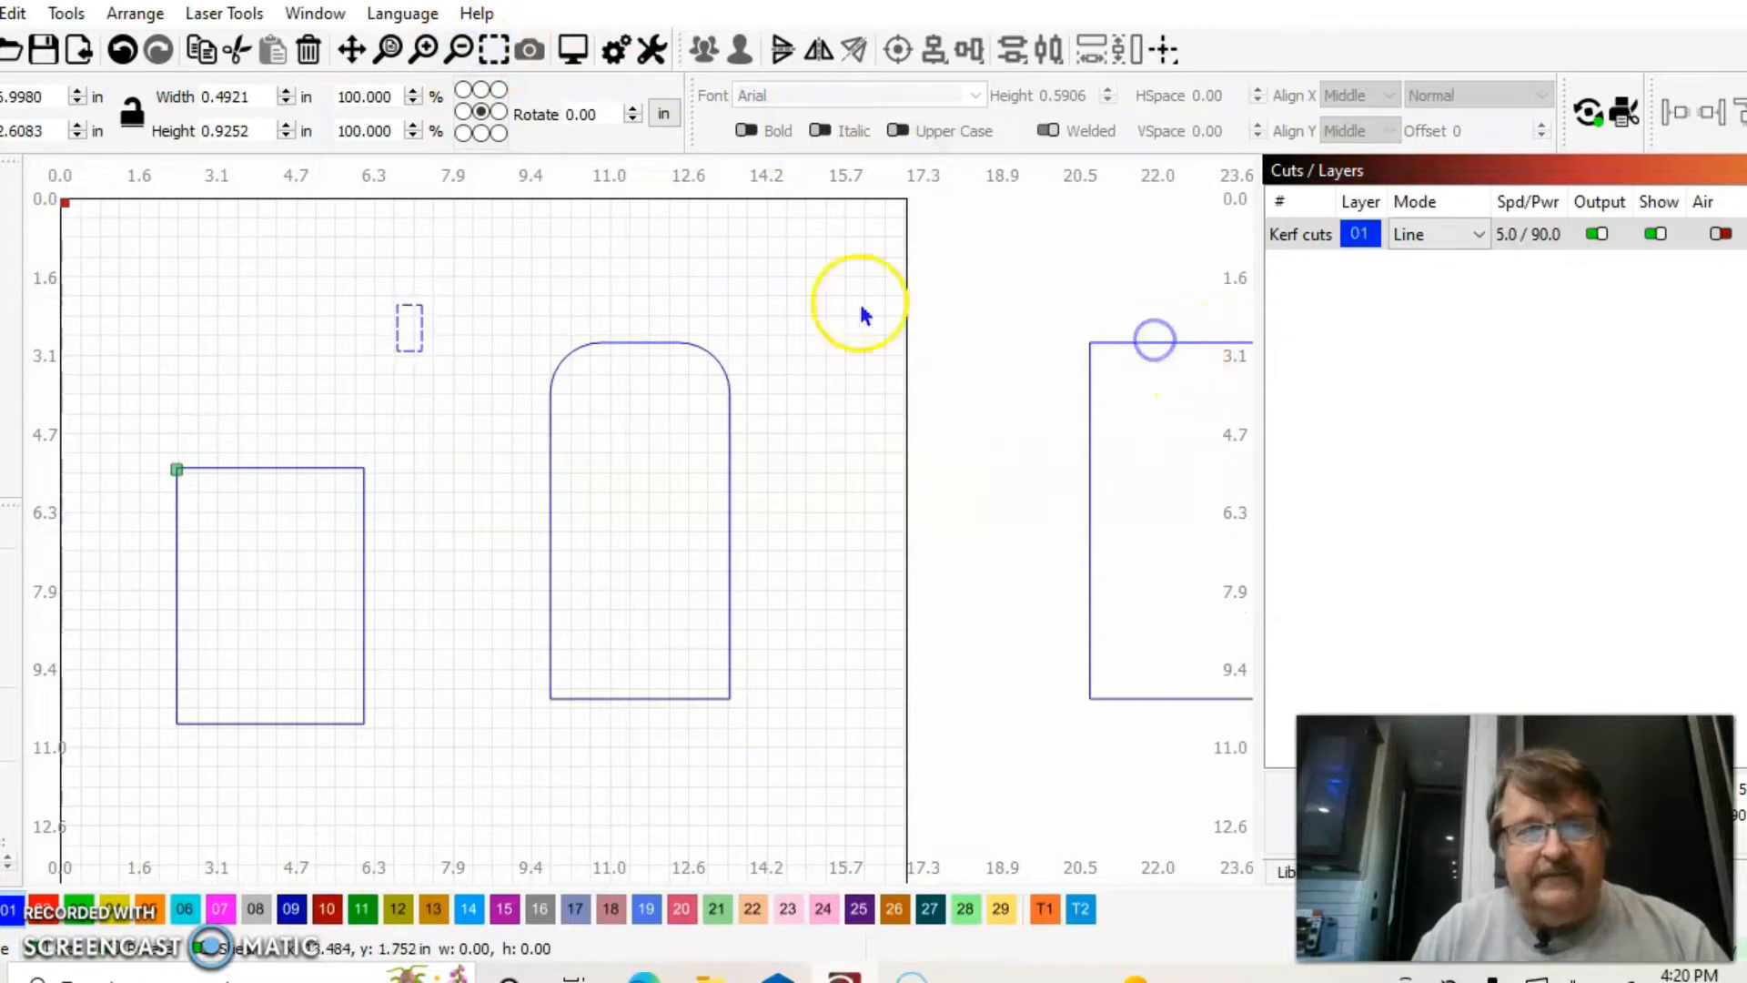
click(3, 239)
click(915, 329)
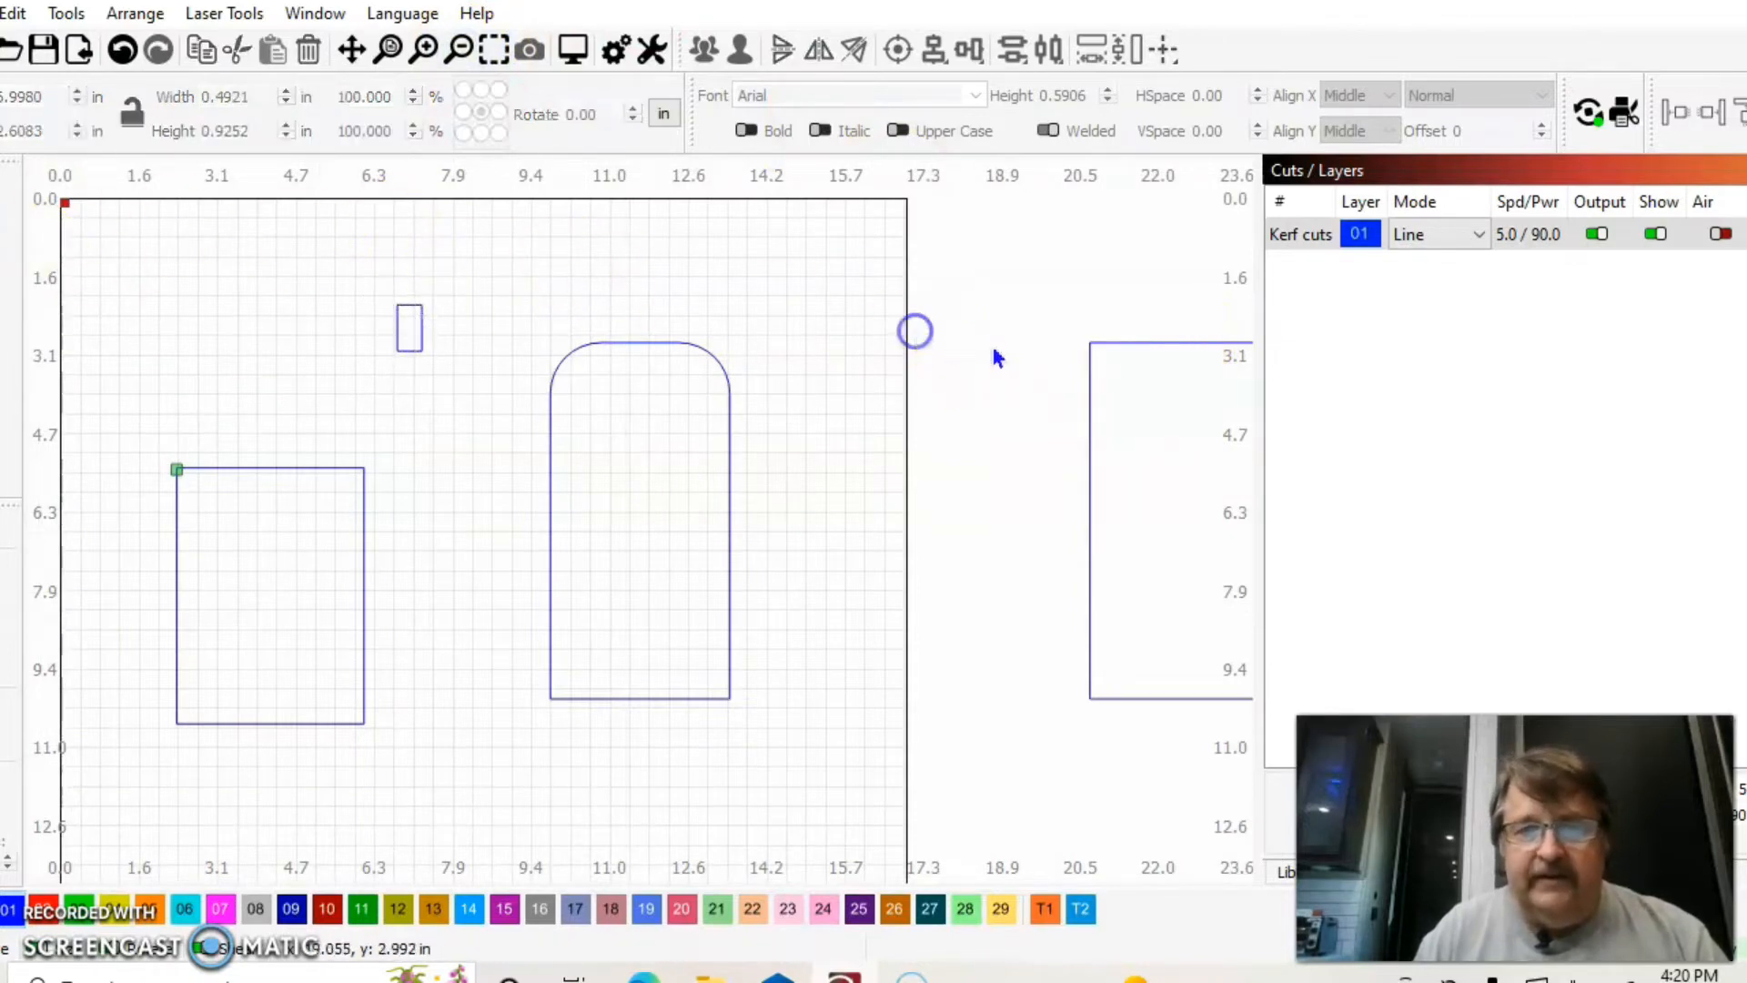
click(1120, 343)
key(Delete)
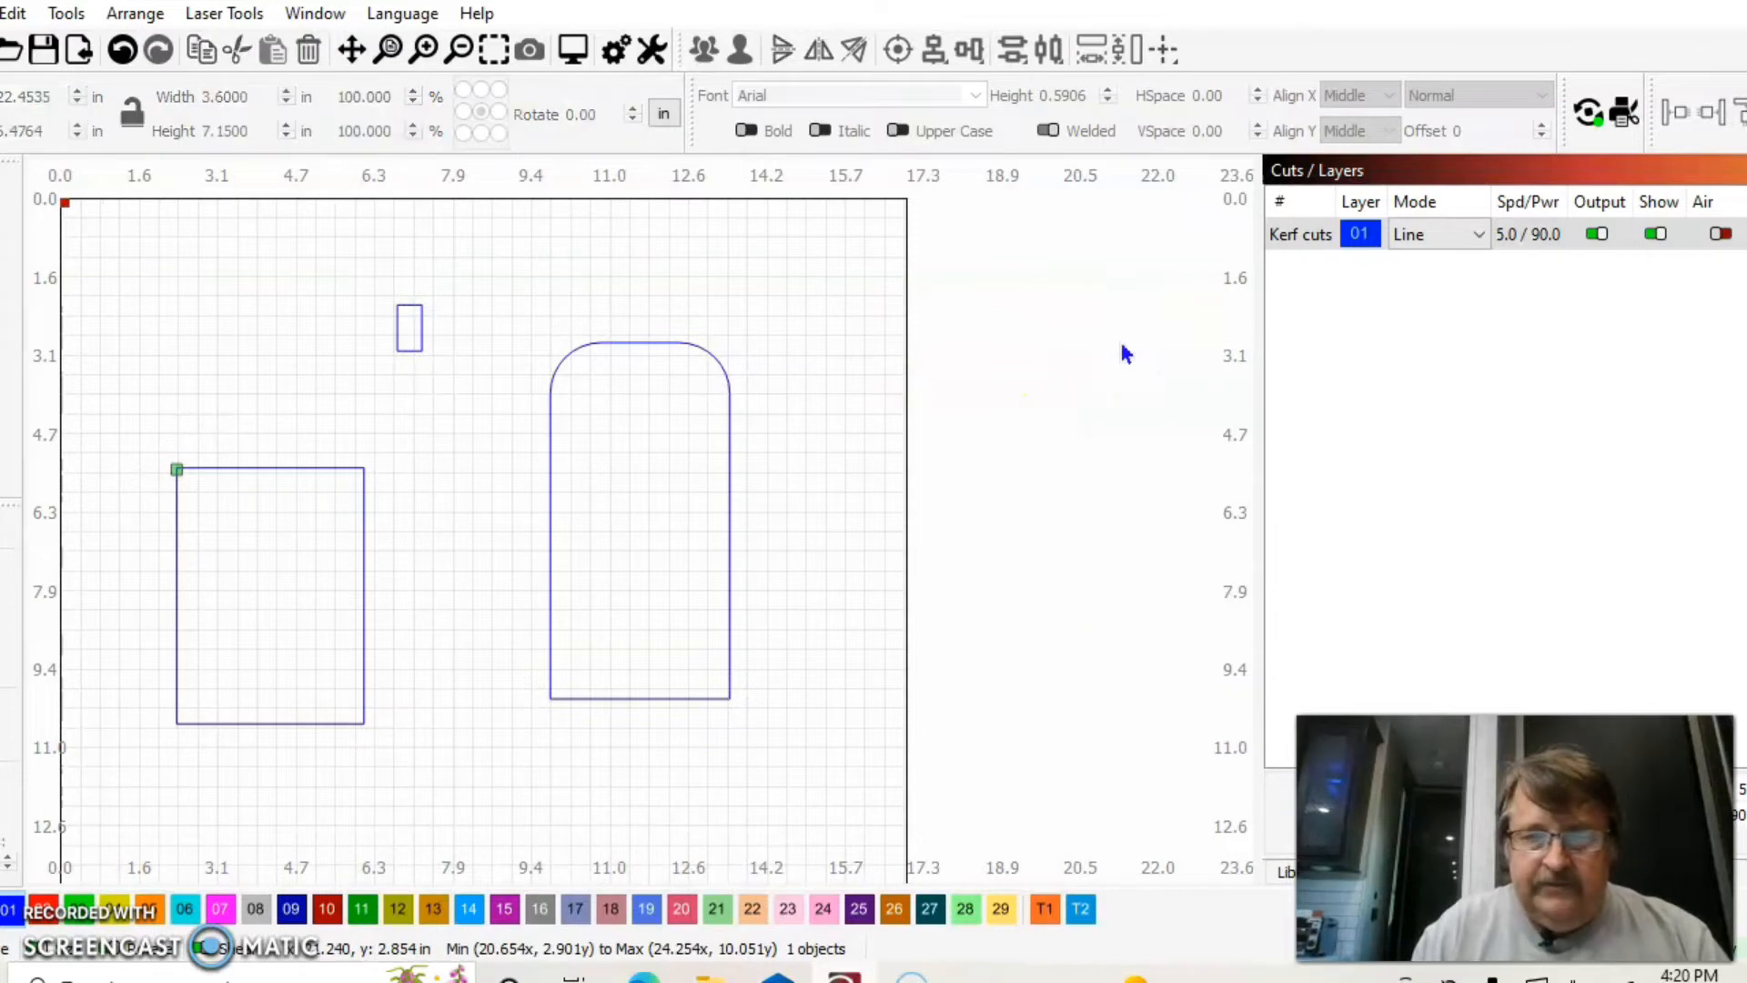
Step: Duplicate the tall rounded shape and move the copy horizontally to the right, outside the work area, to about X 20.88 in
click(624, 353)
click(604, 343)
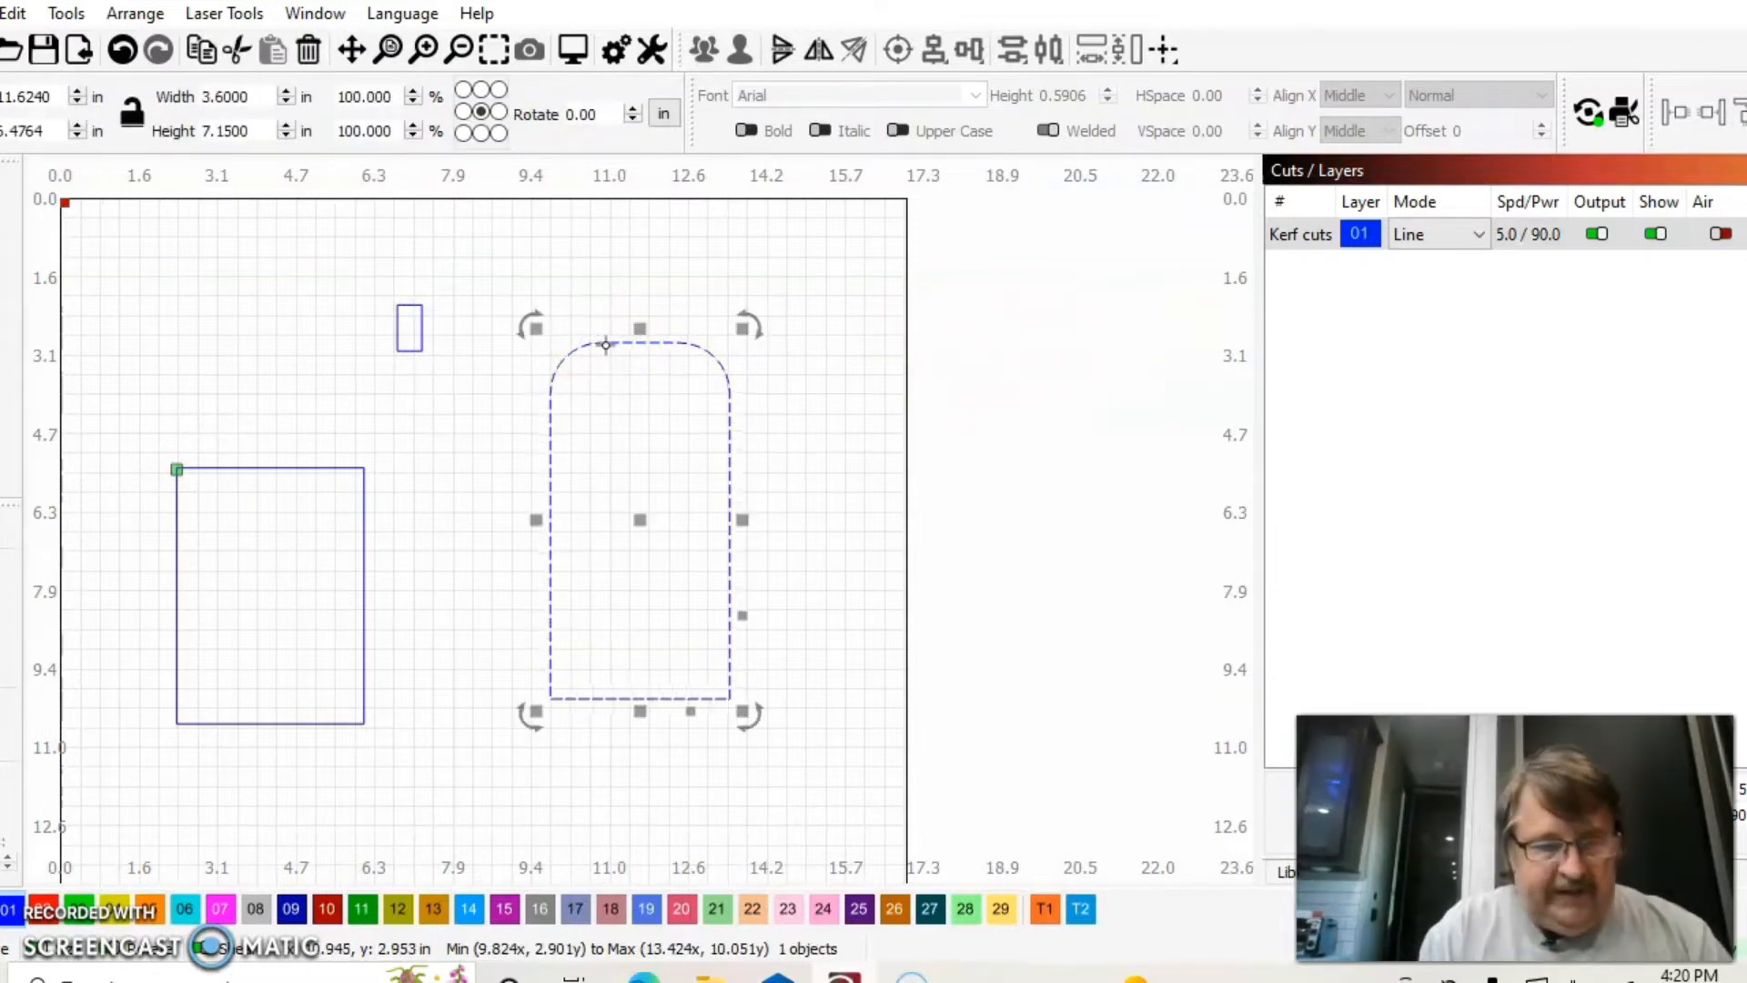
key(Right)
key(Right)
key(Right)
key(Right)
key(Right)
key(Right)
key(Right)
key(Right)
key(Right)
key(Right)
key(Right)
key(Right)
key(Right)
key(Right)
key(Right)
key(Right)
key(Right)
key(Right)
key(Right)
key(Right)
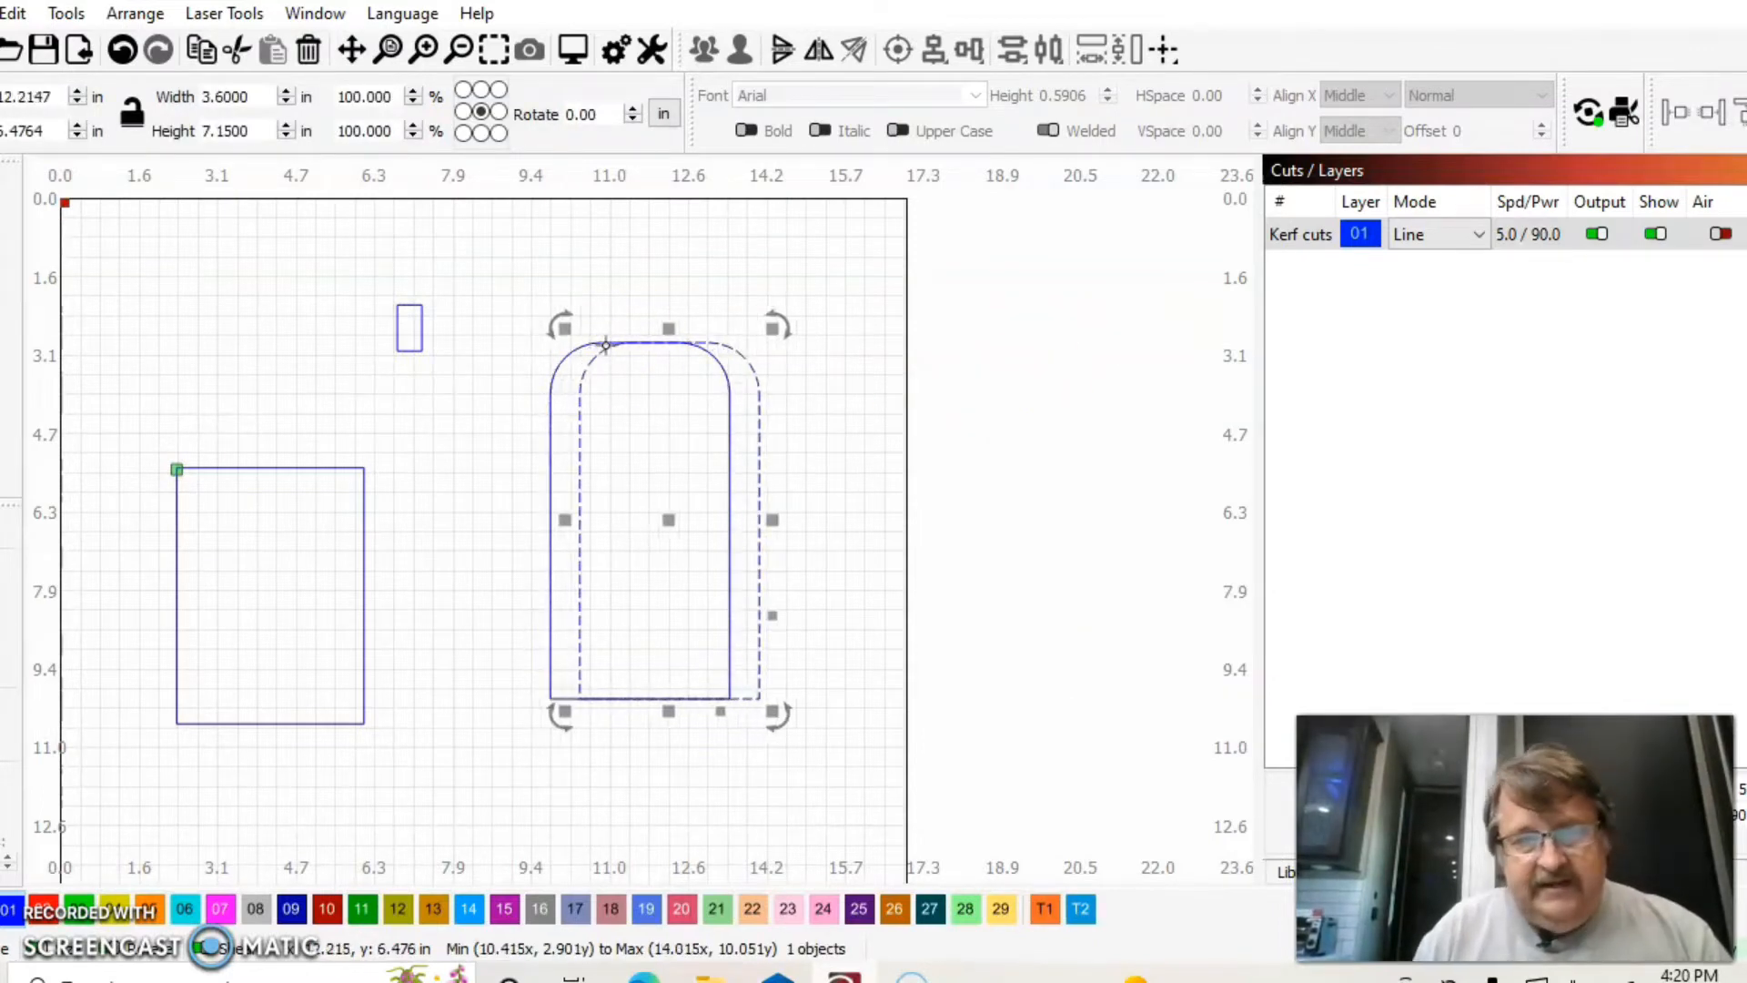
key(Right)
key(Right)
key(Right)
key(Right)
key(Right)
key(Right)
key(Right)
key(Right)
key(Right)
key(Right)
key(Right)
key(Right)
key(Right)
key(Right)
key(Right)
key(Right)
key(Right)
key(Right)
key(Right)
key(Right)
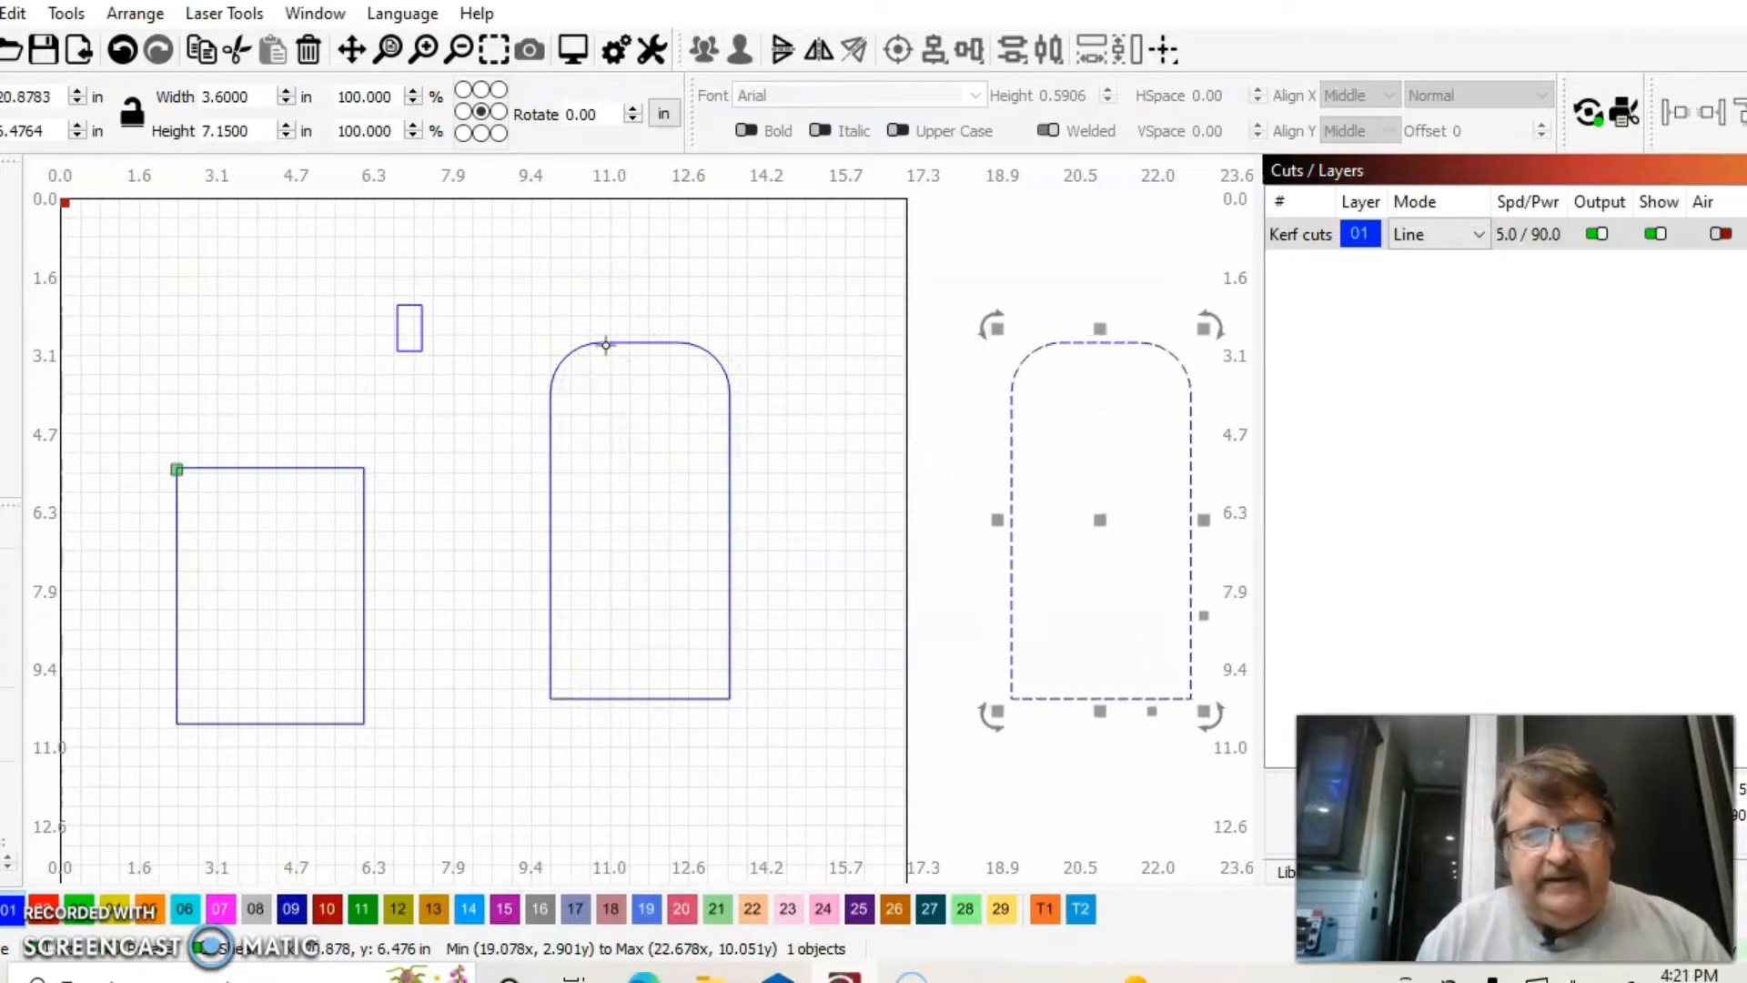
Step: Try to round the small rectangle's upper-left corner with the corner radius tool, and undo the rounding
click(449, 211)
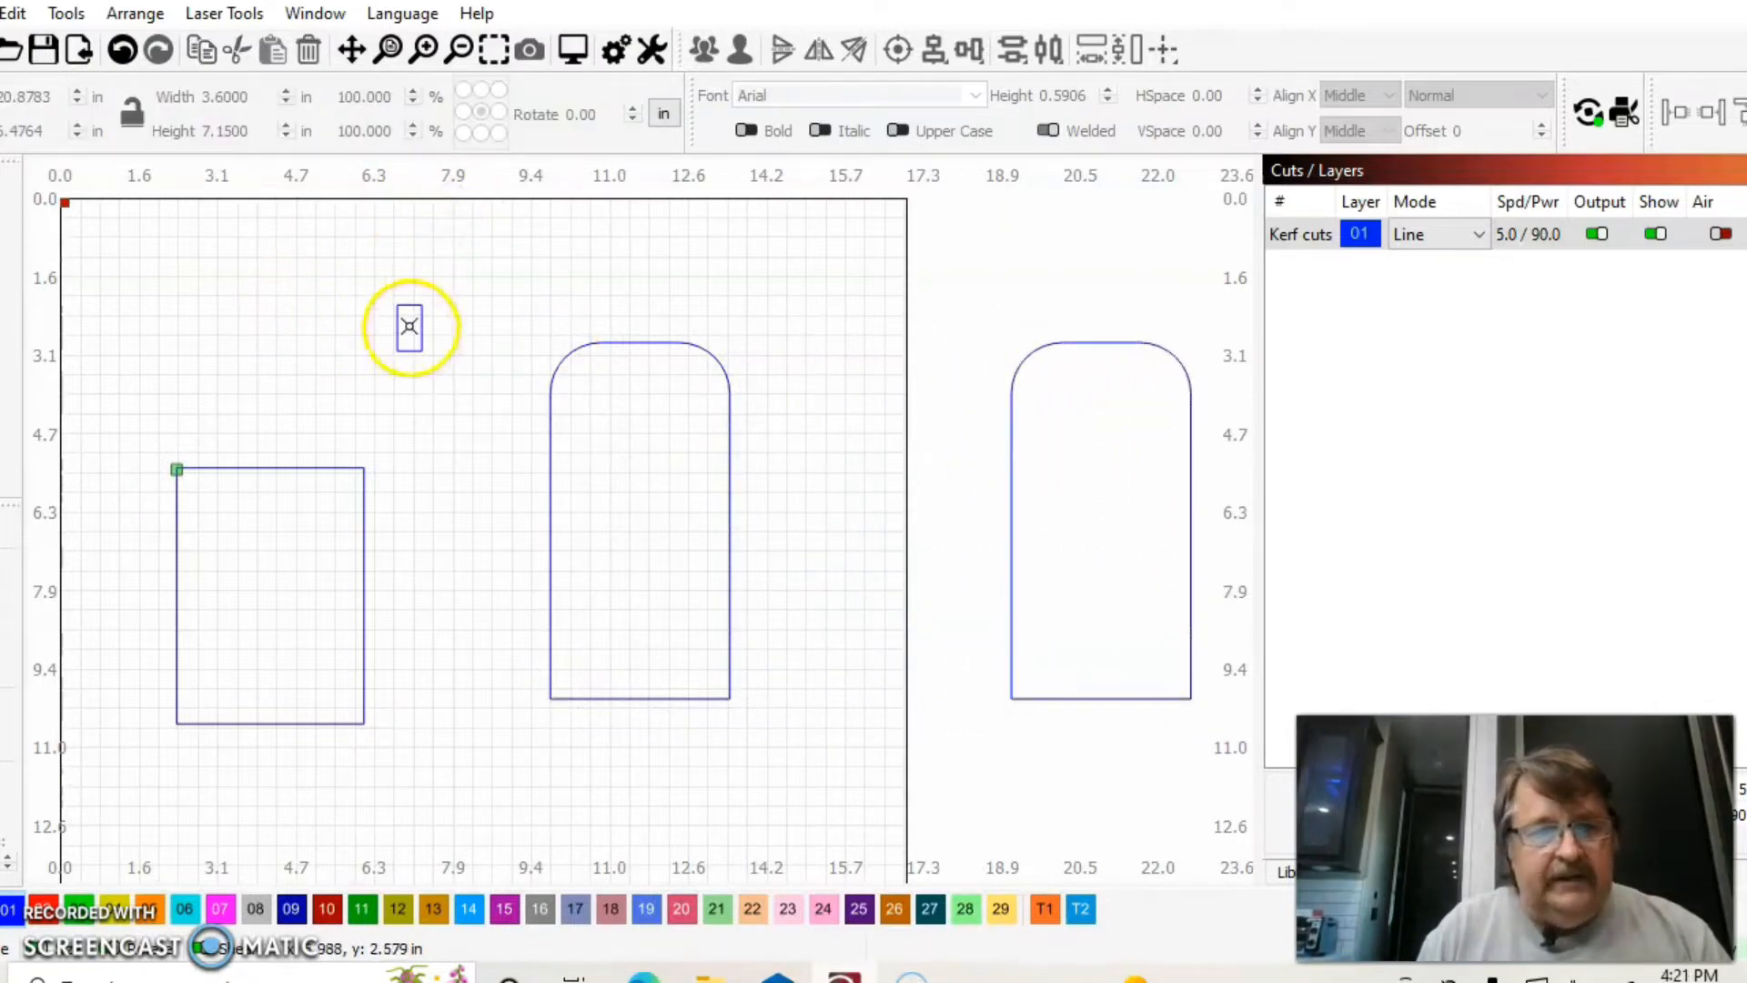
click(414, 305)
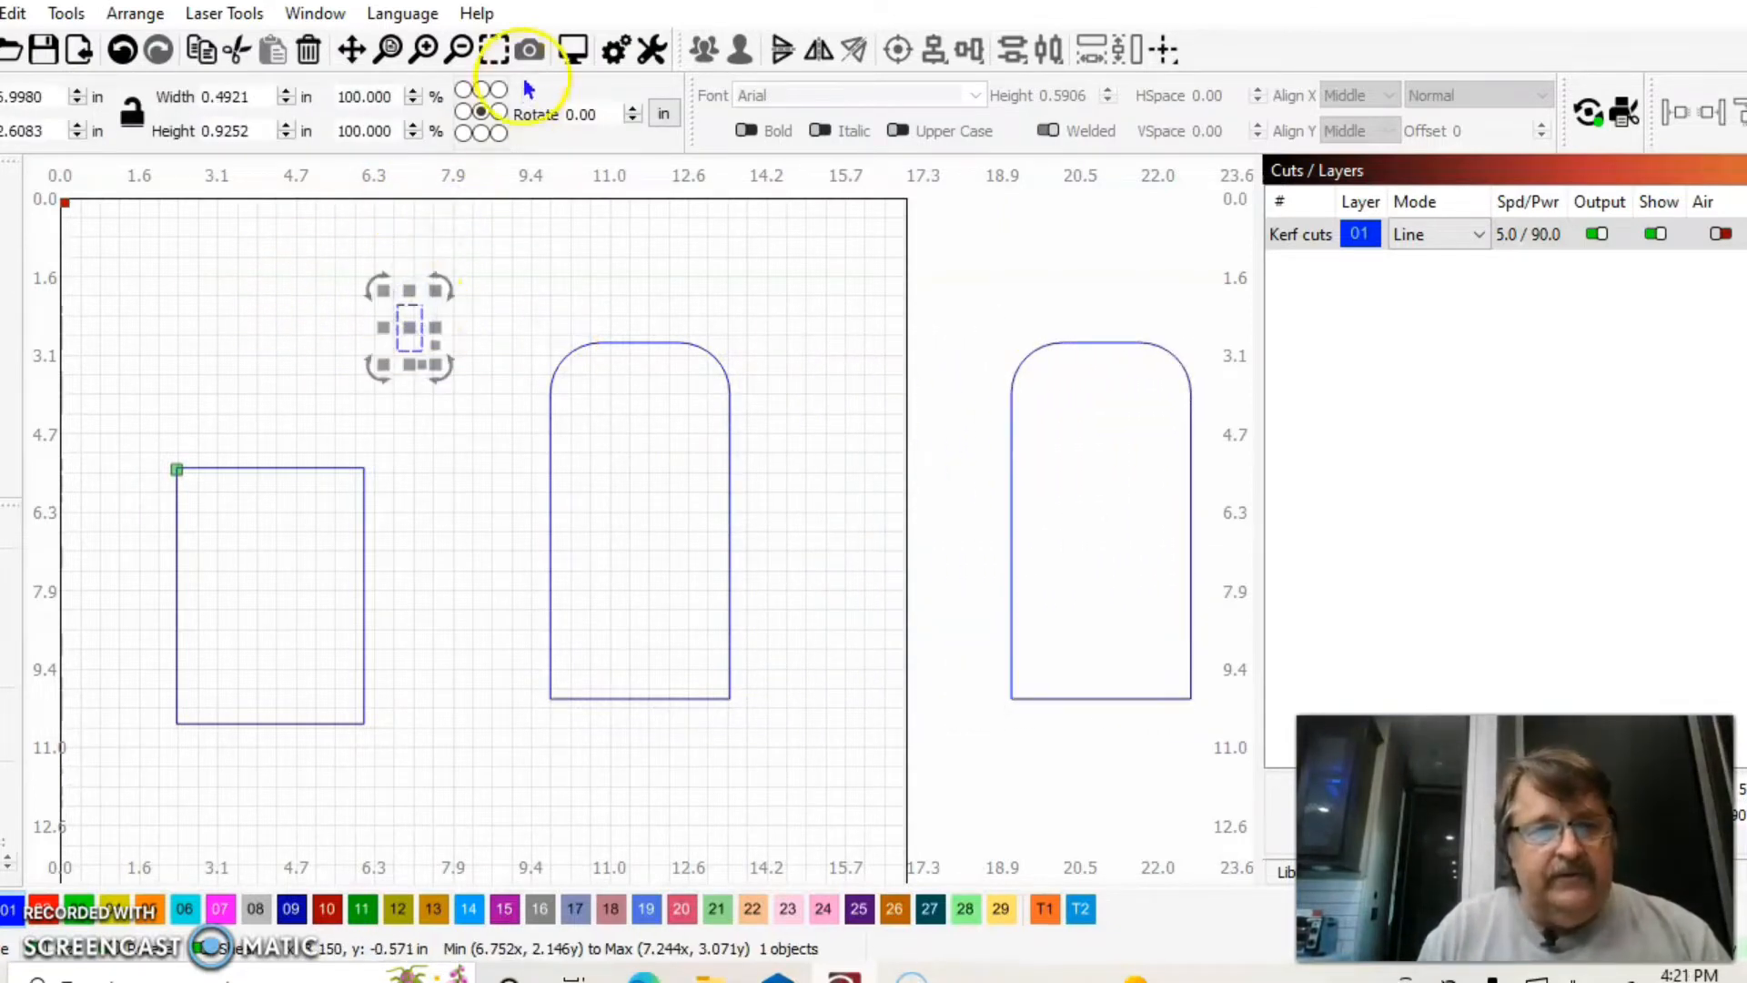
click(494, 50)
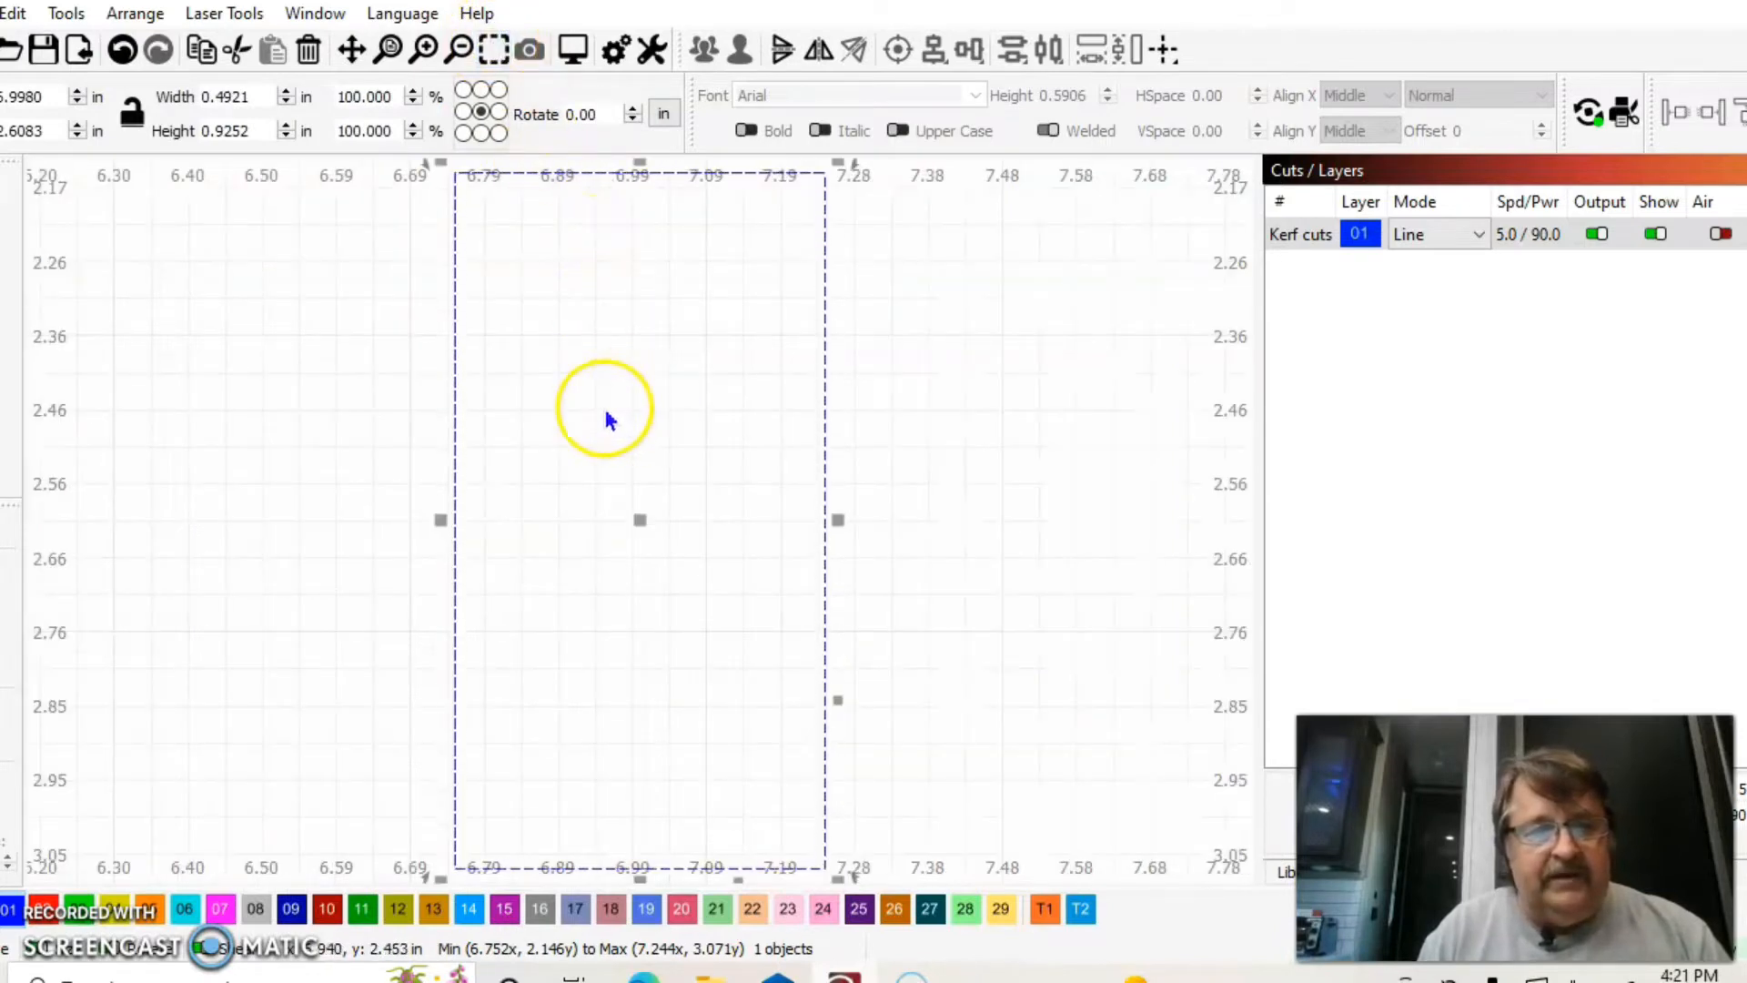
click(464, 50)
click(464, 50)
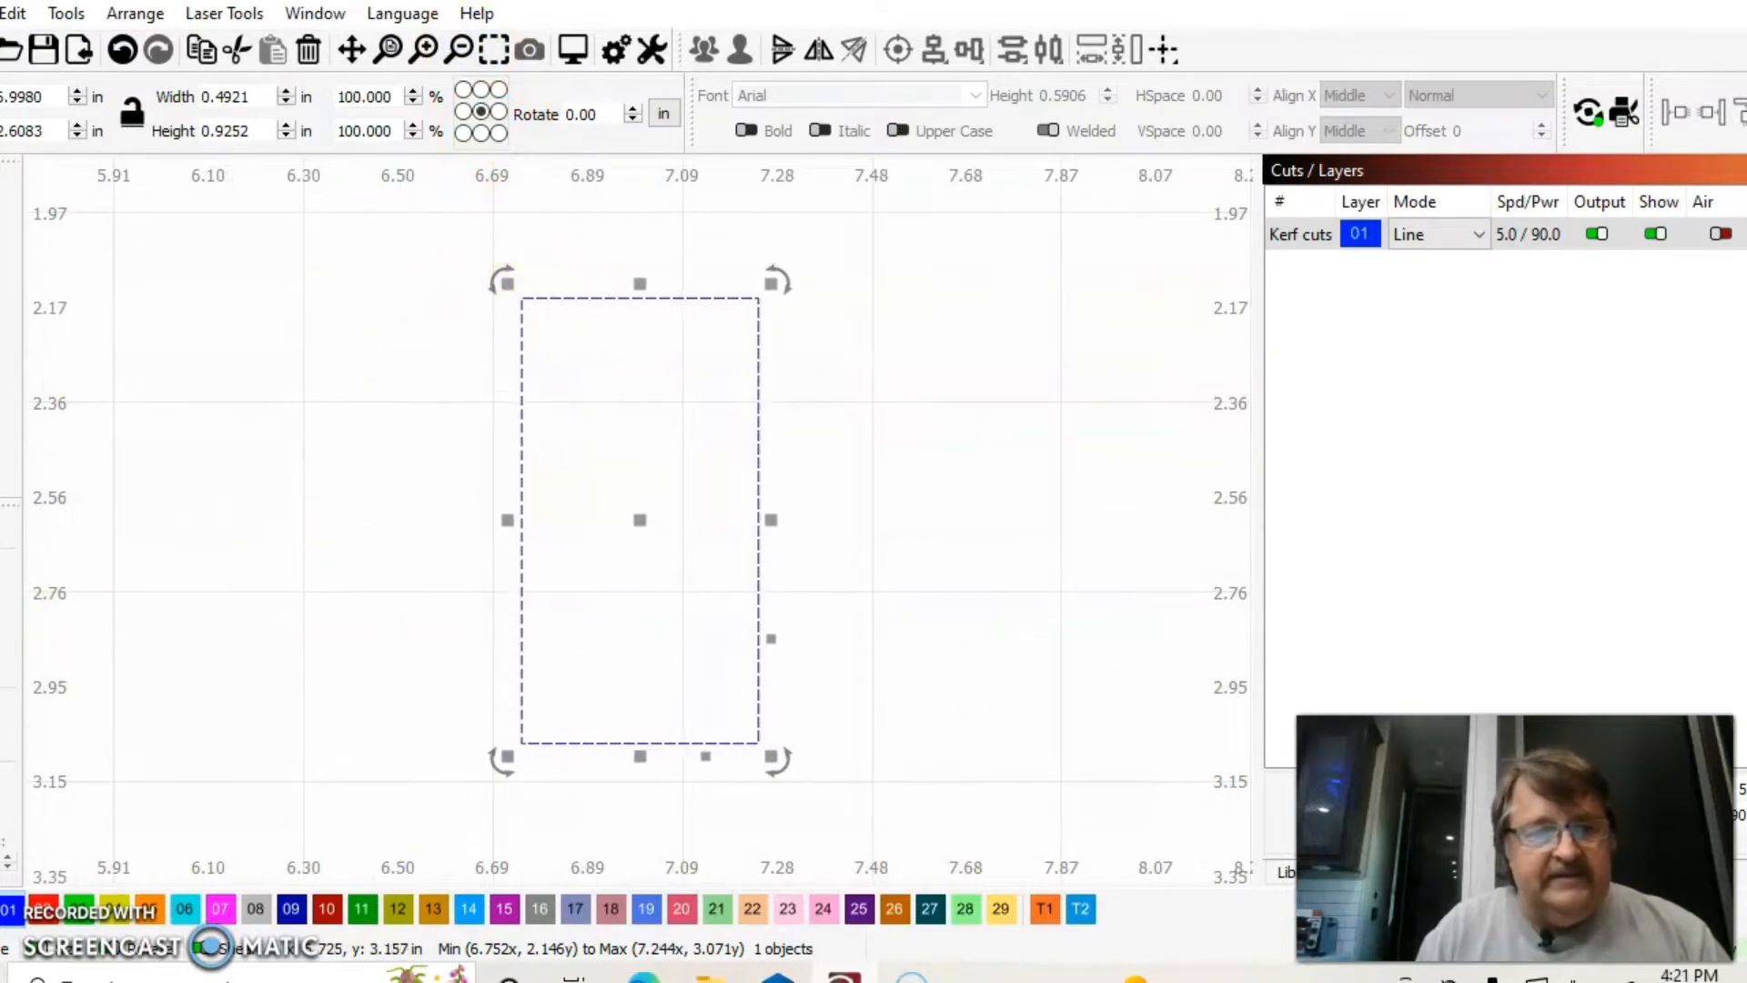
click(3, 808)
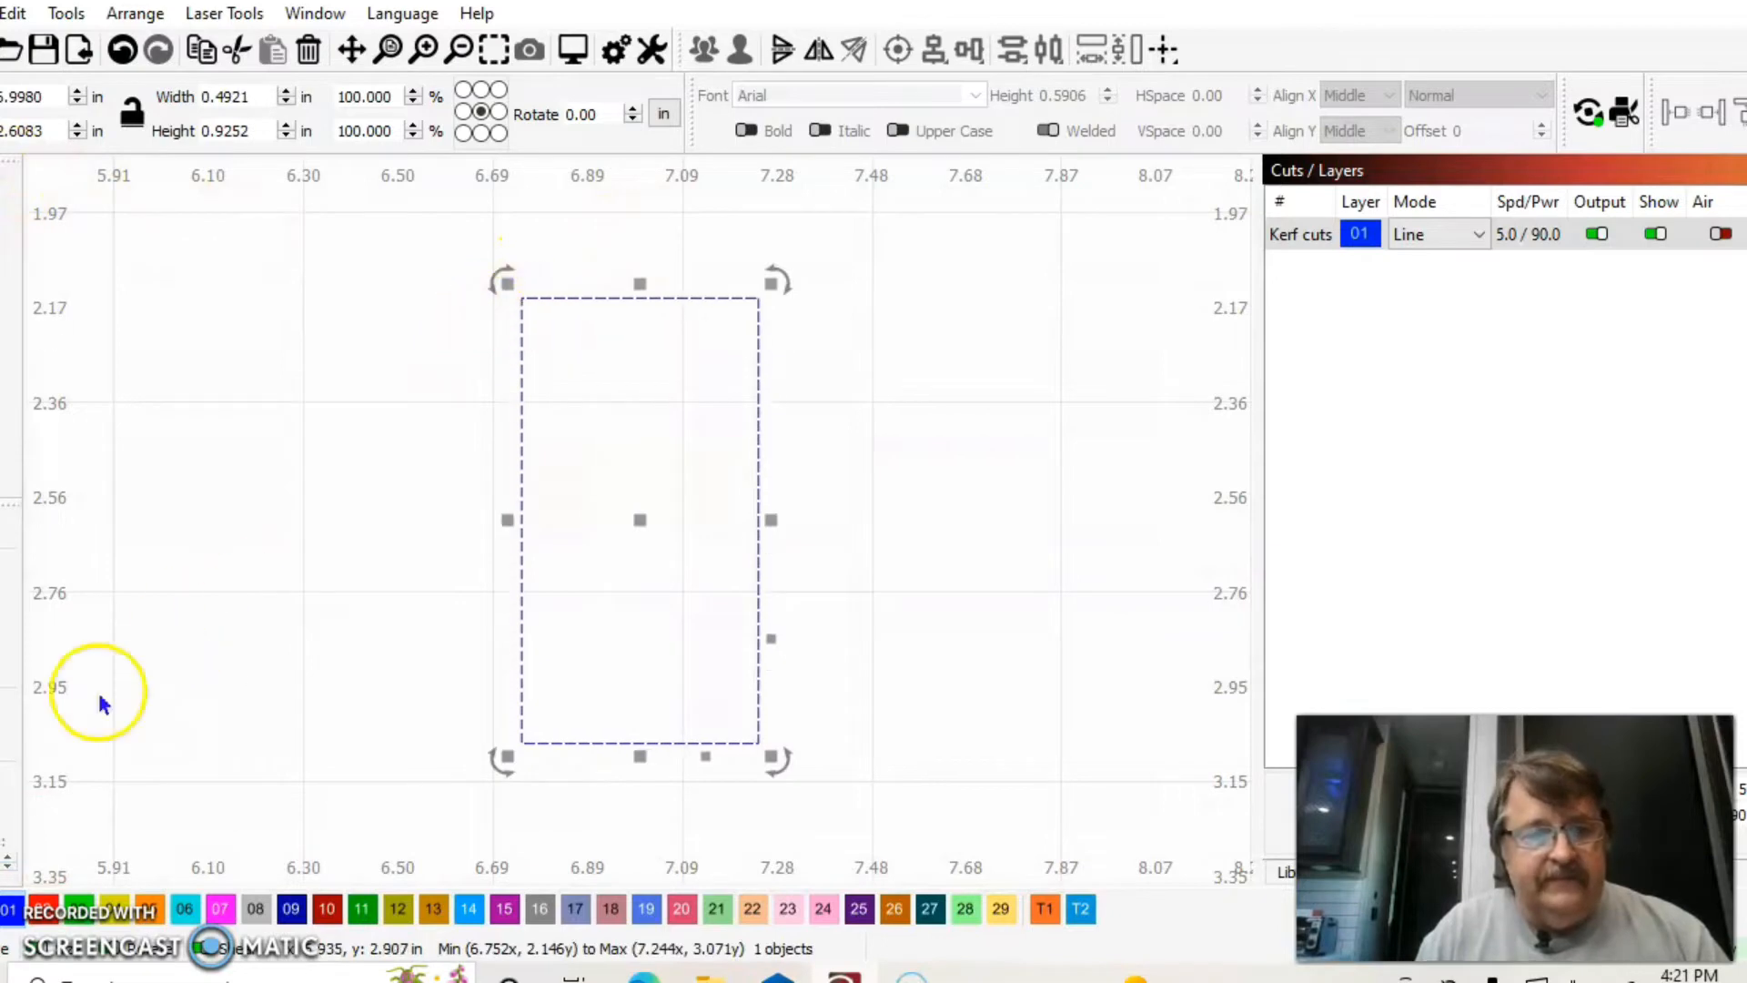
click(424, 395)
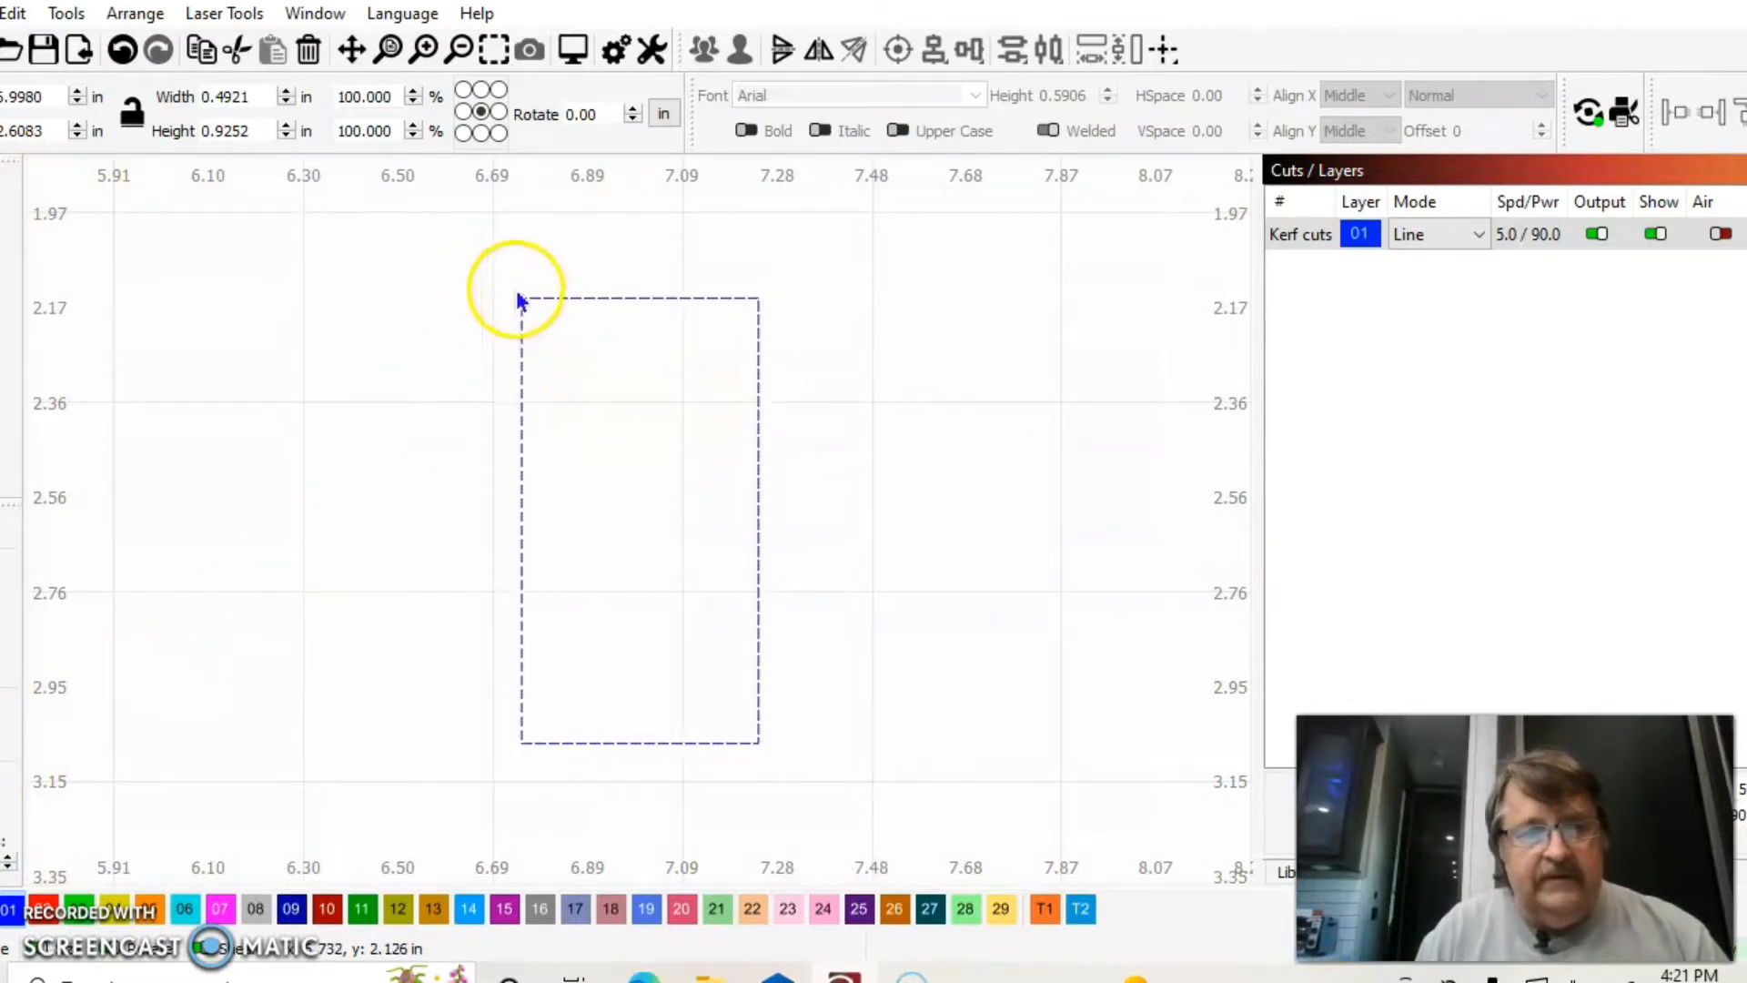
click(13, 863)
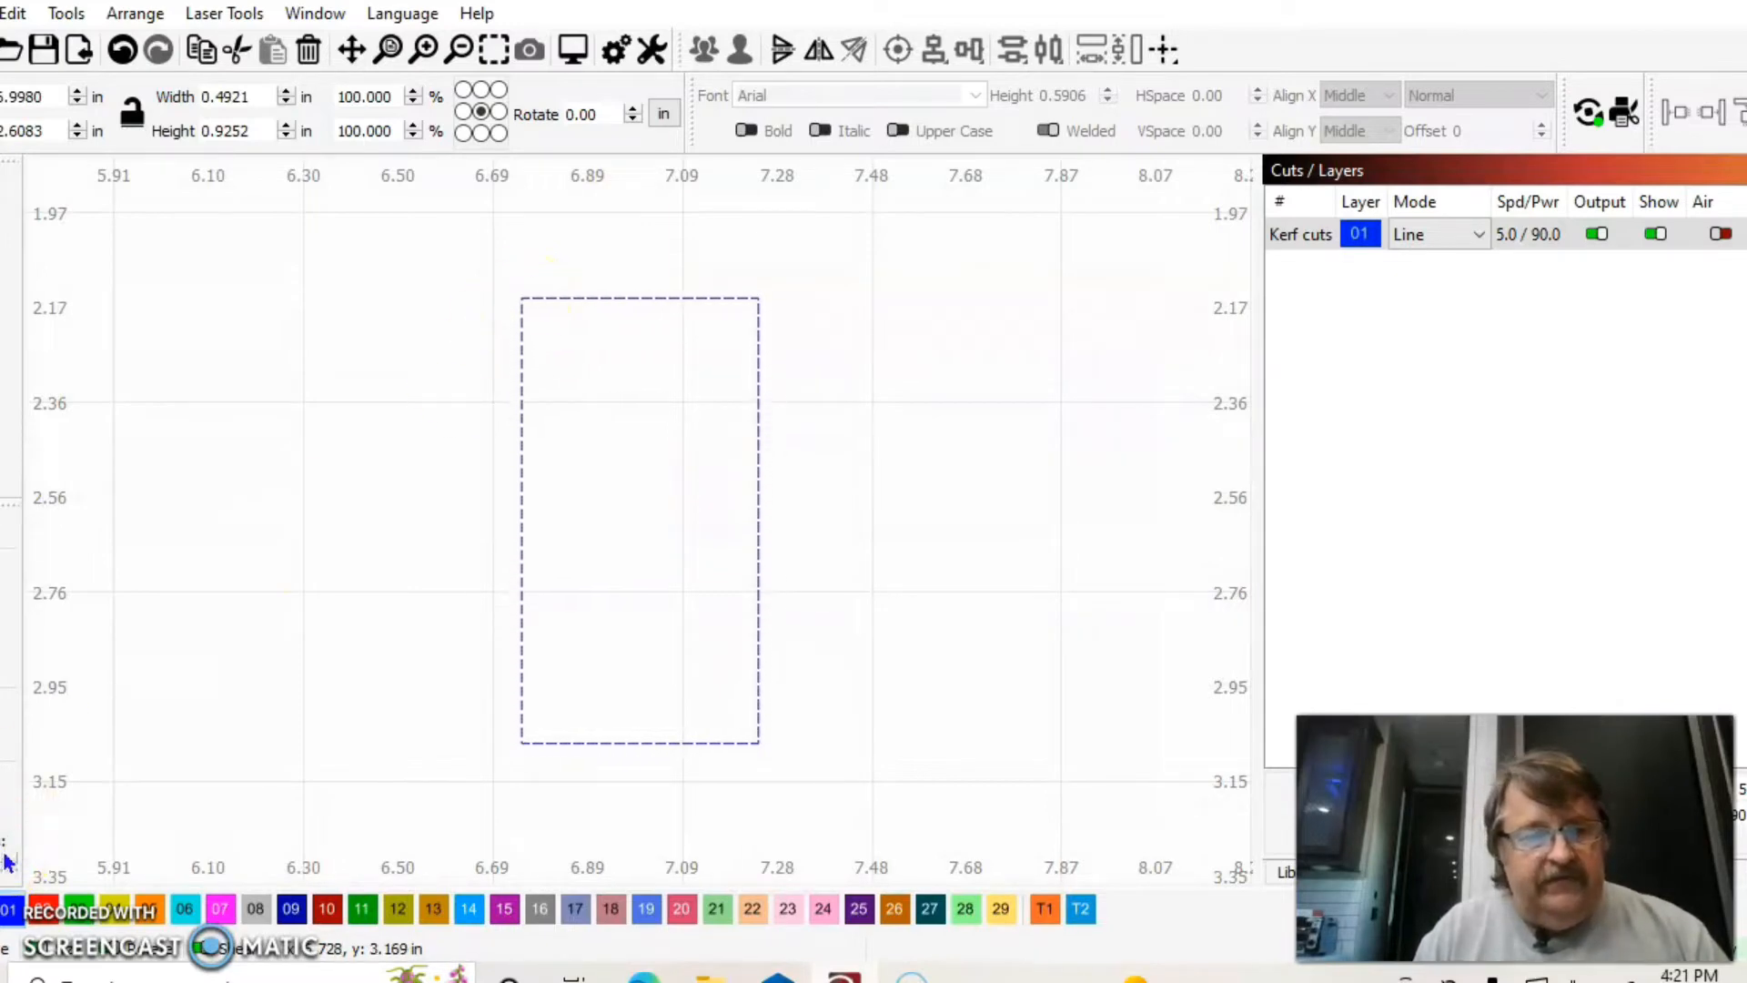
click(520, 299)
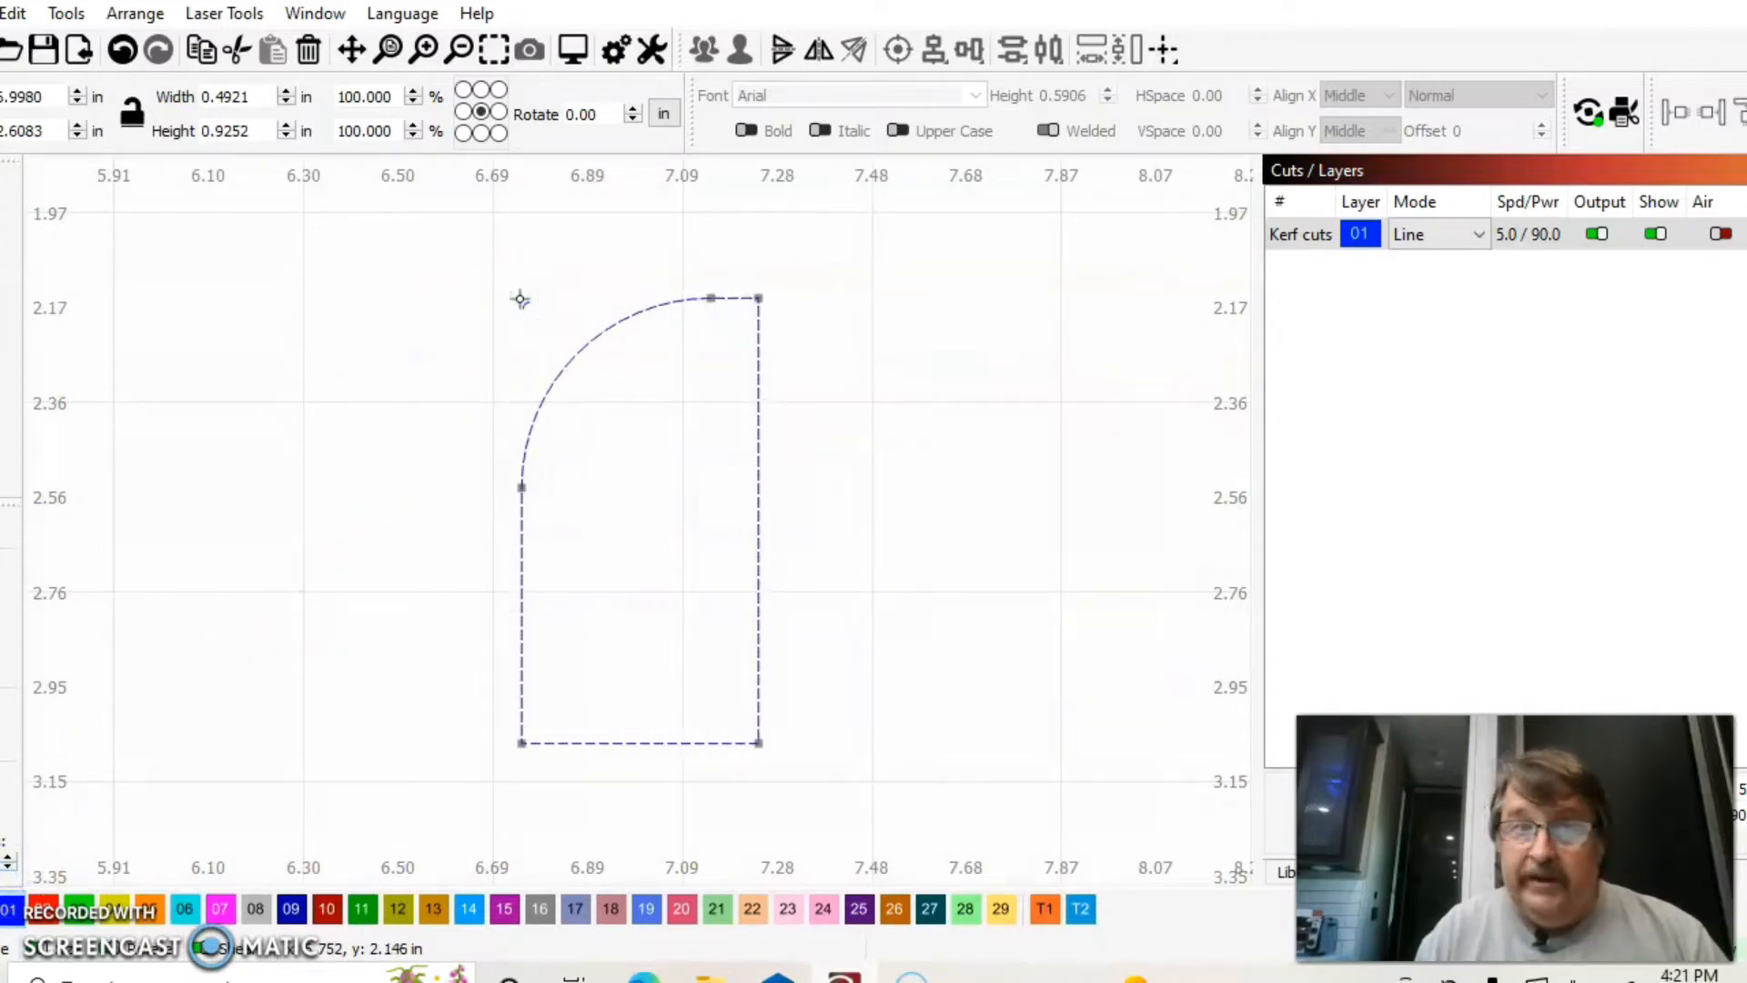
click(122, 49)
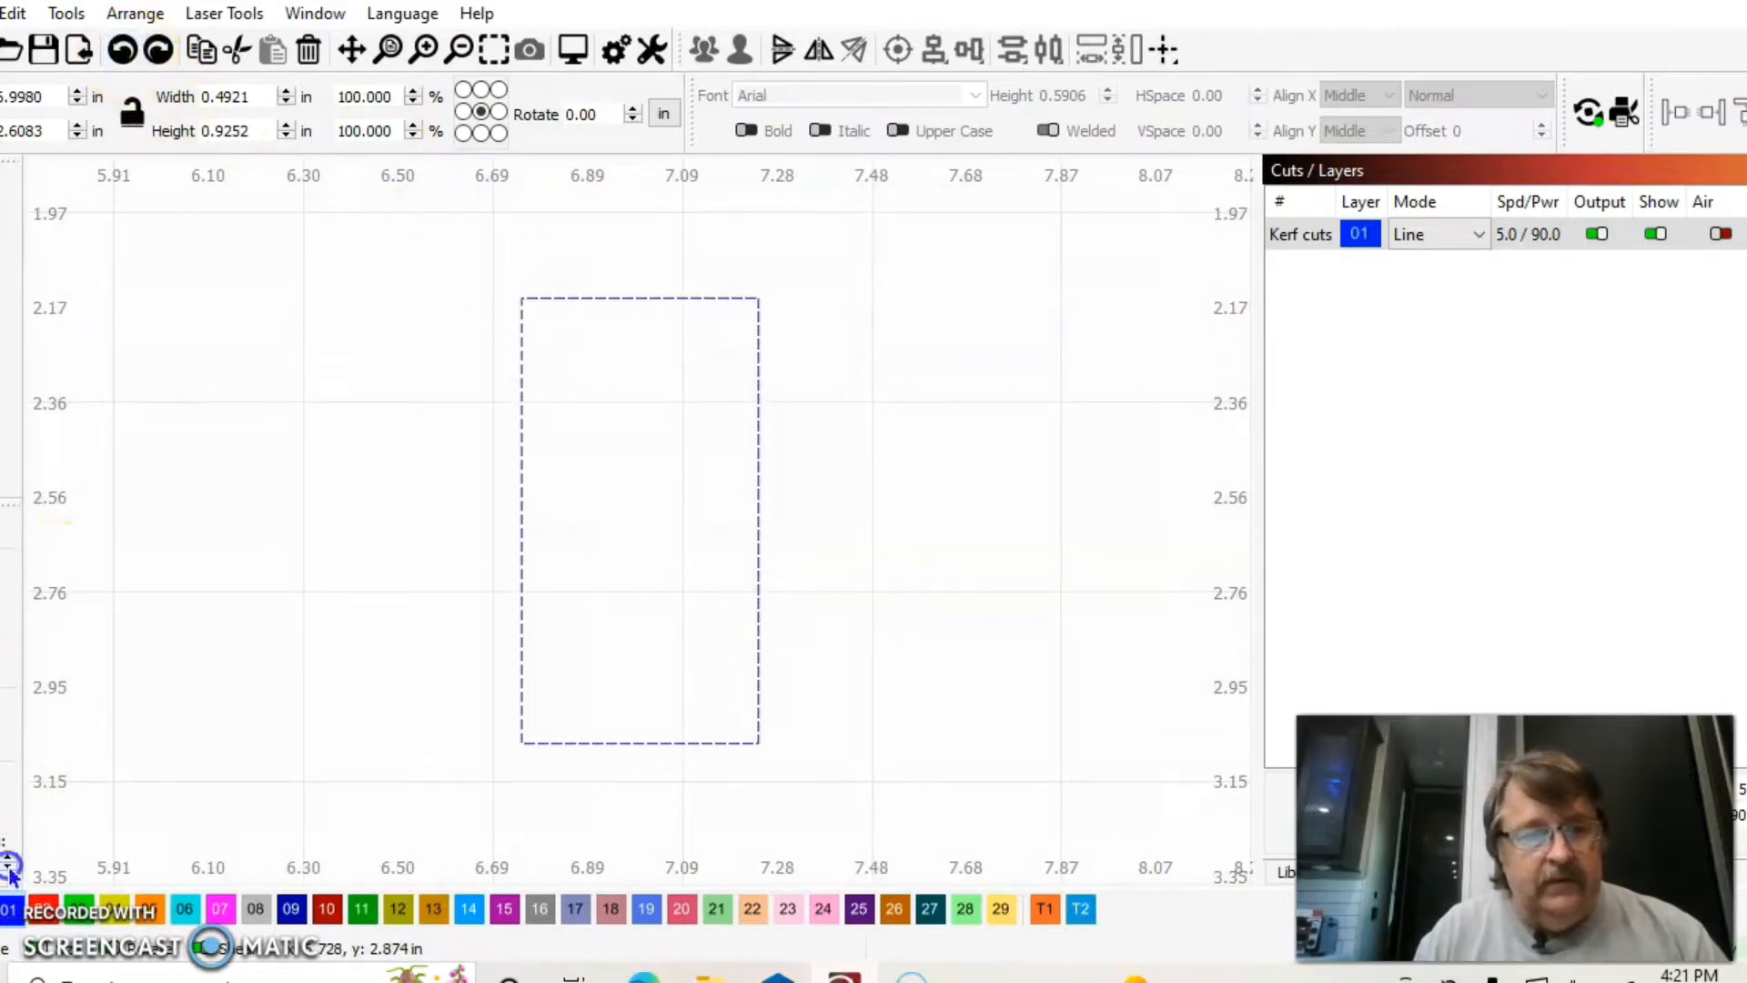
Step: Round the two top corners of the small rectangle using a smaller radius
click(521, 298)
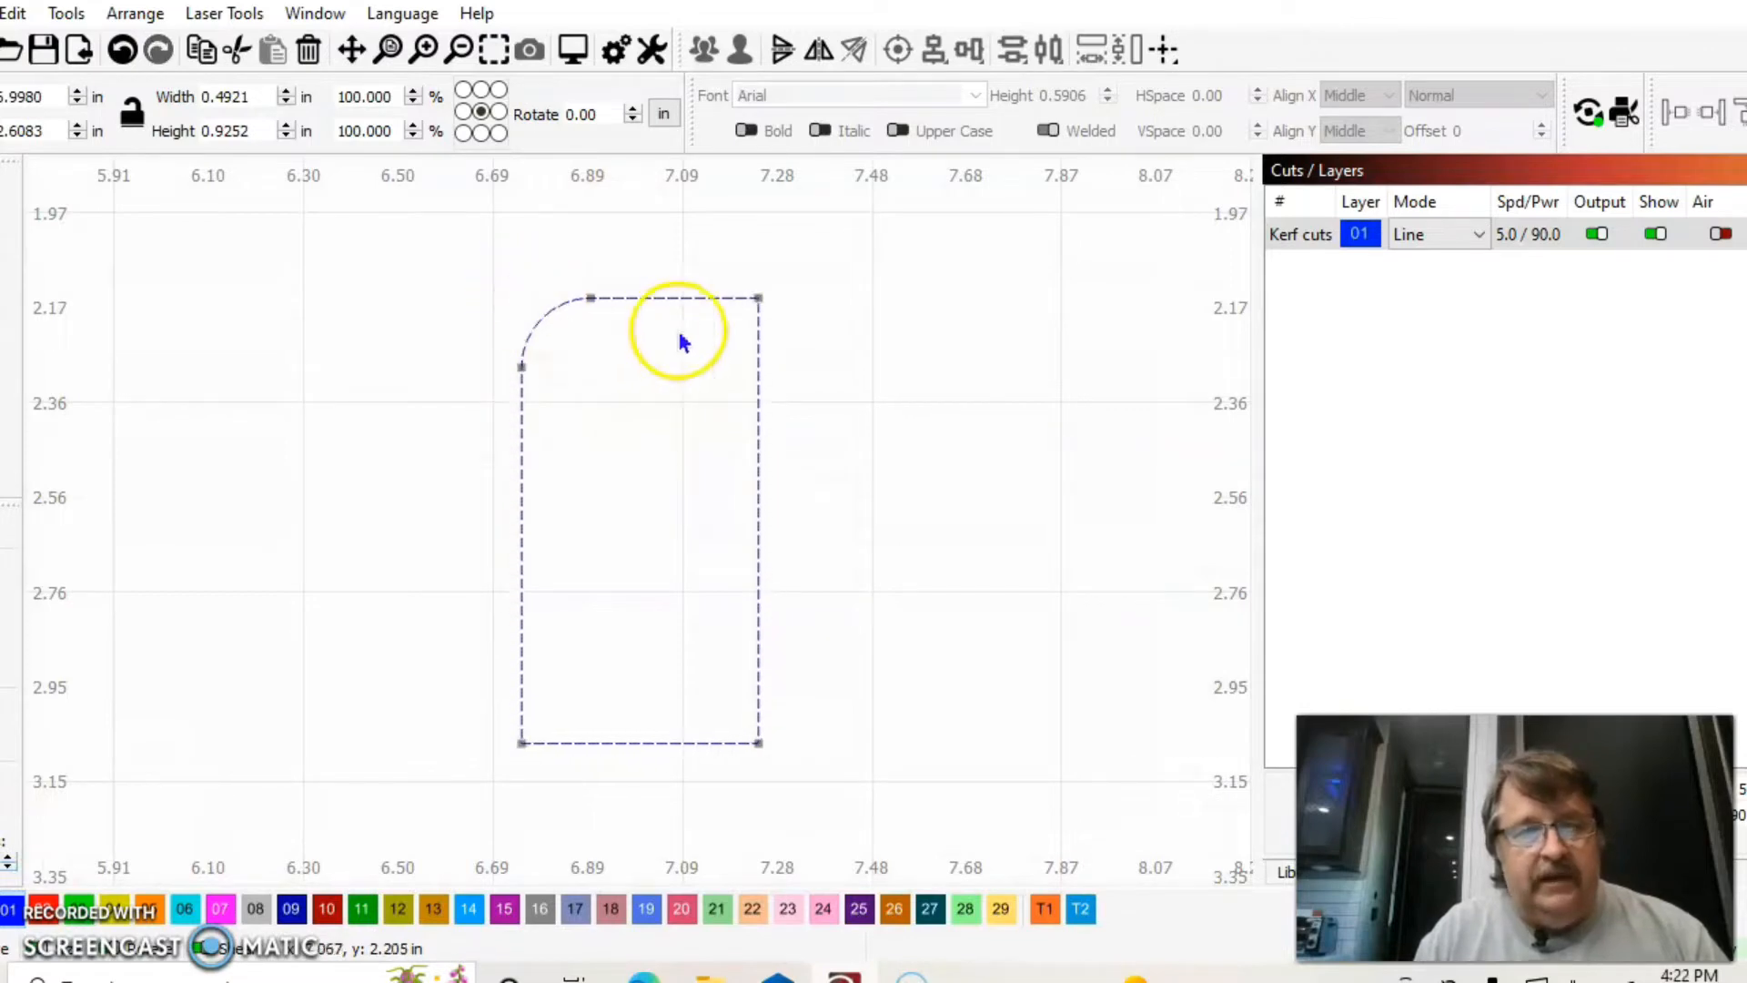
click(757, 299)
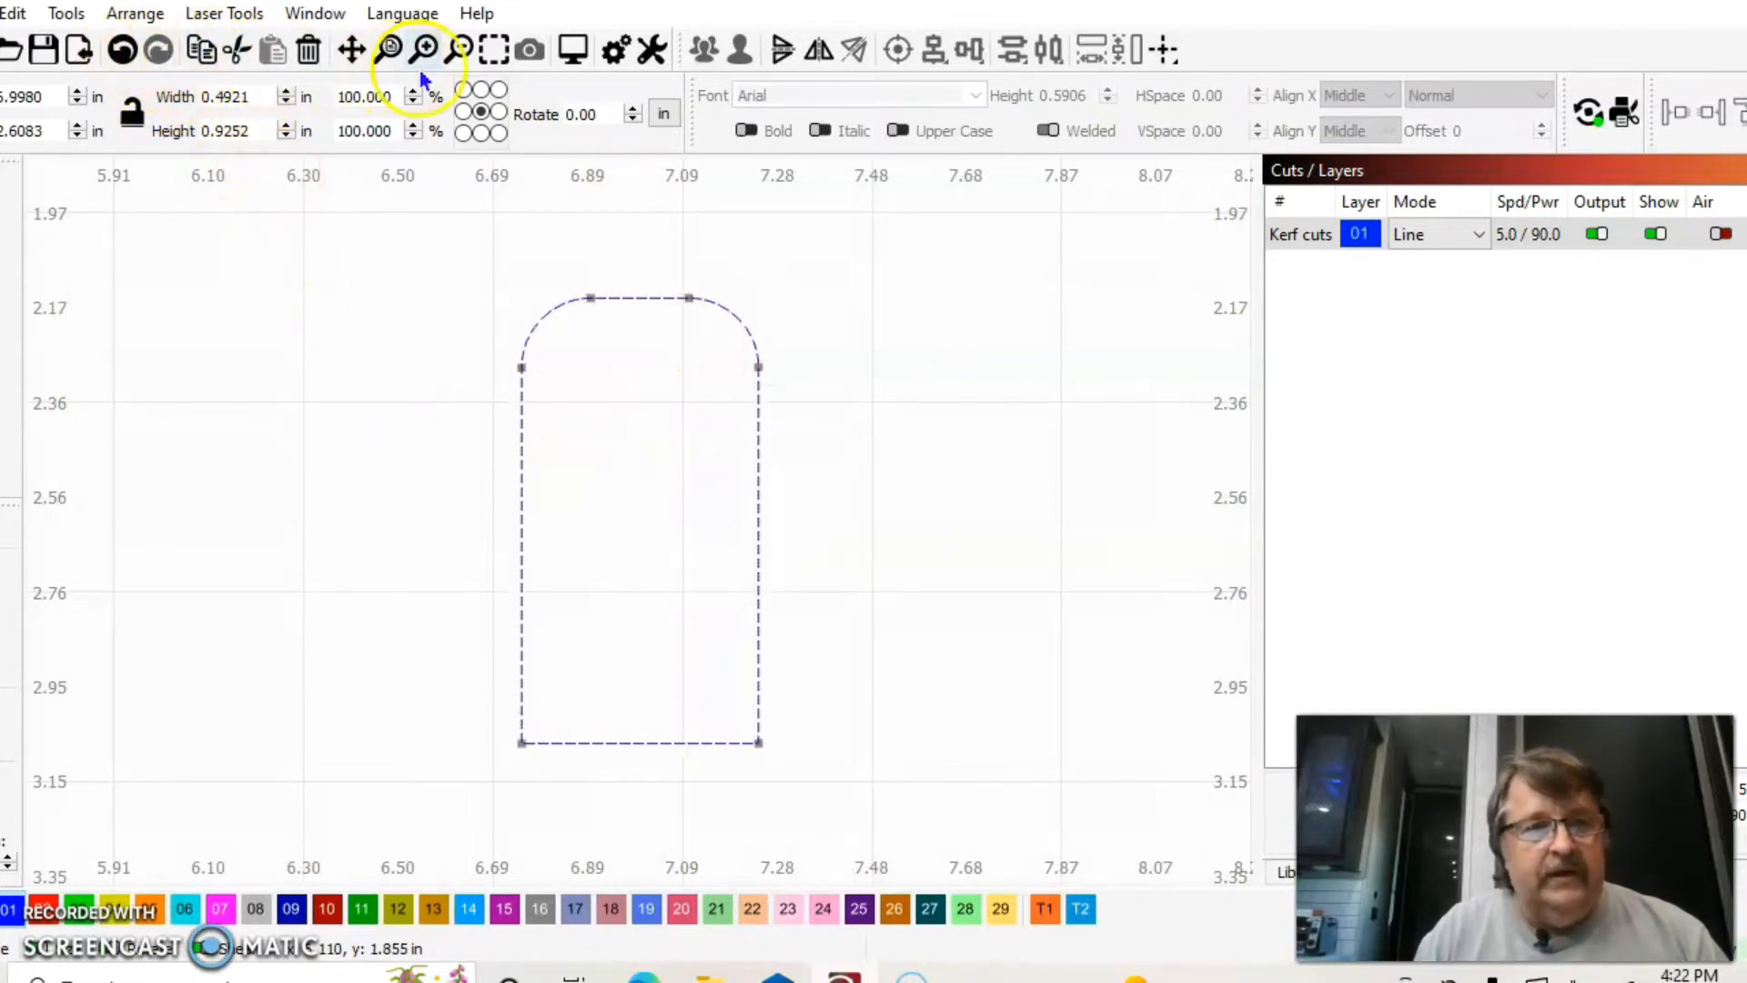
Step: Duplicate the small rounded shape and move the copy horizontally to the right, outside the work area, to about X 18.22 in
click(452, 51)
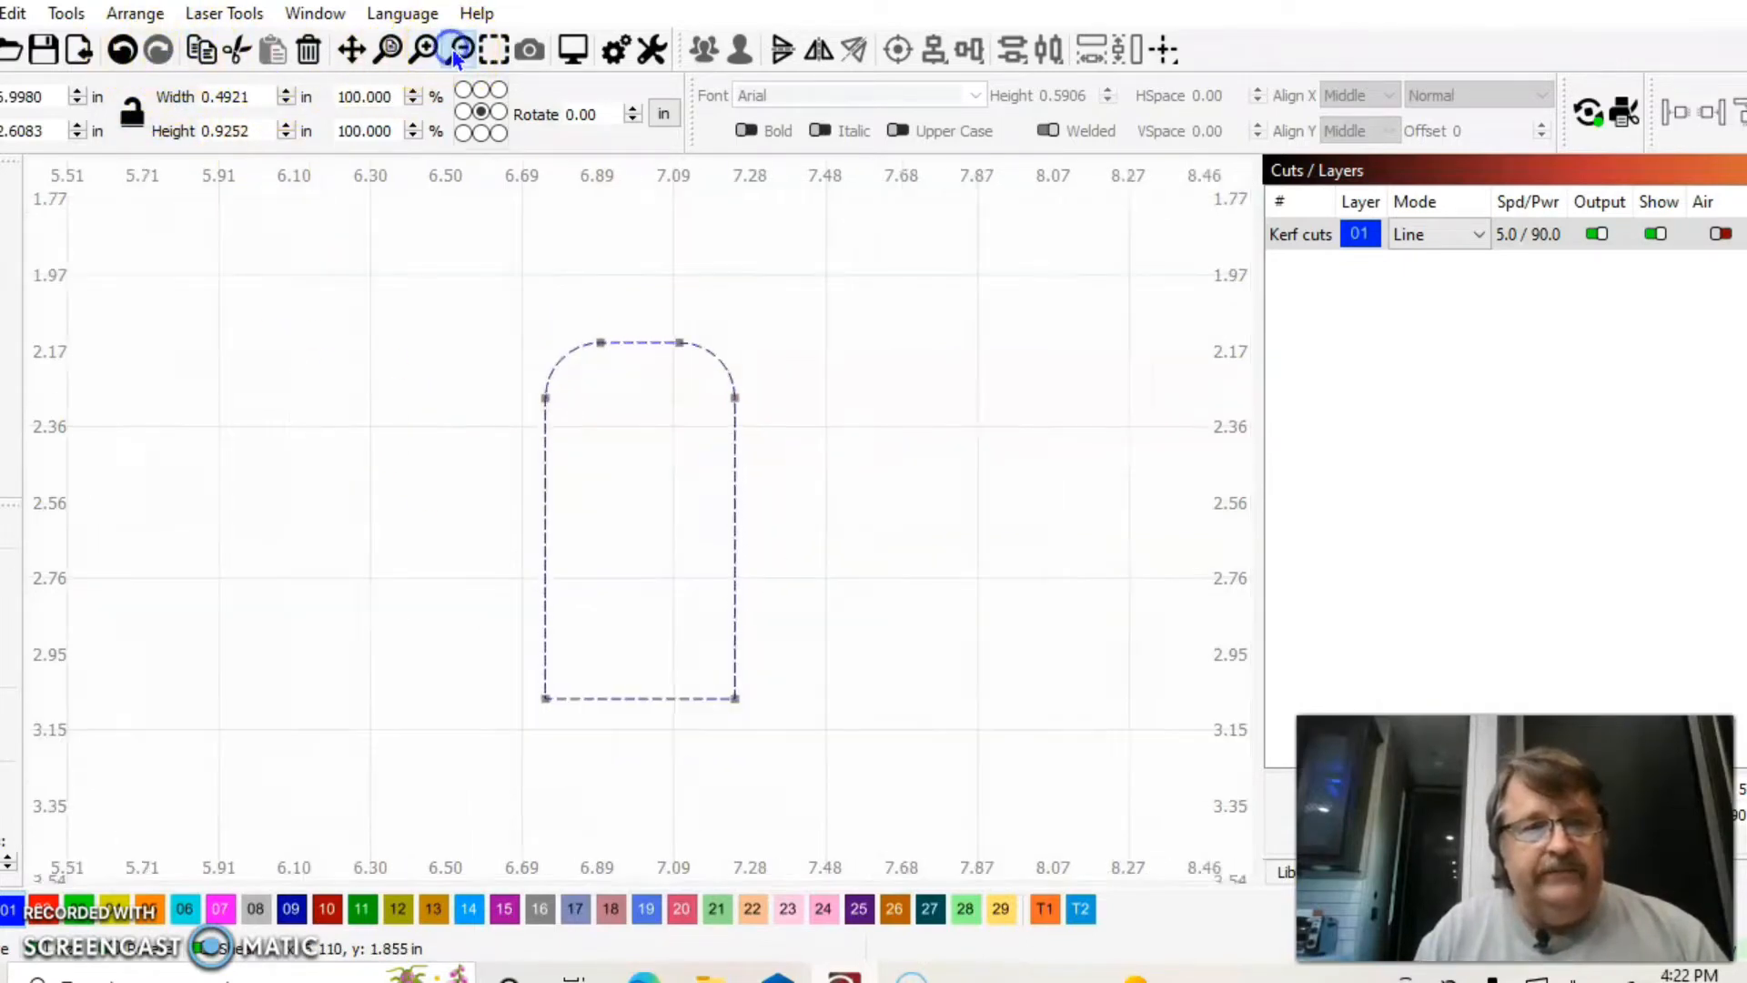
click(451, 51)
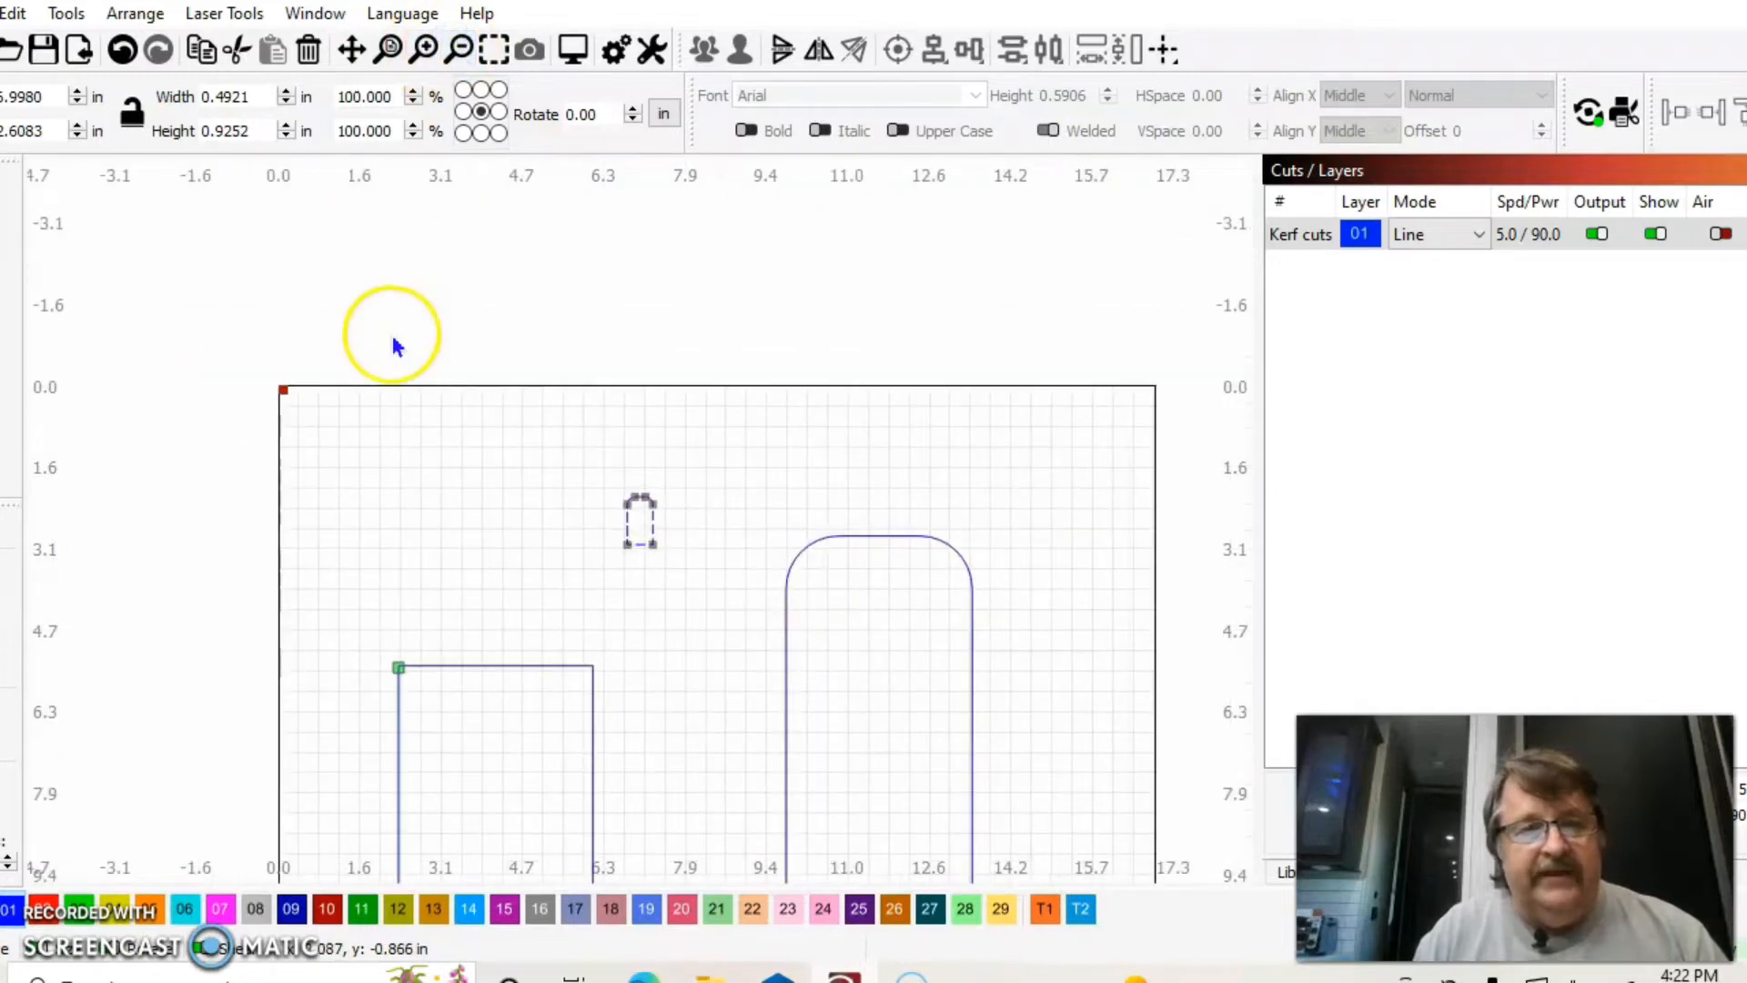
click(2, 190)
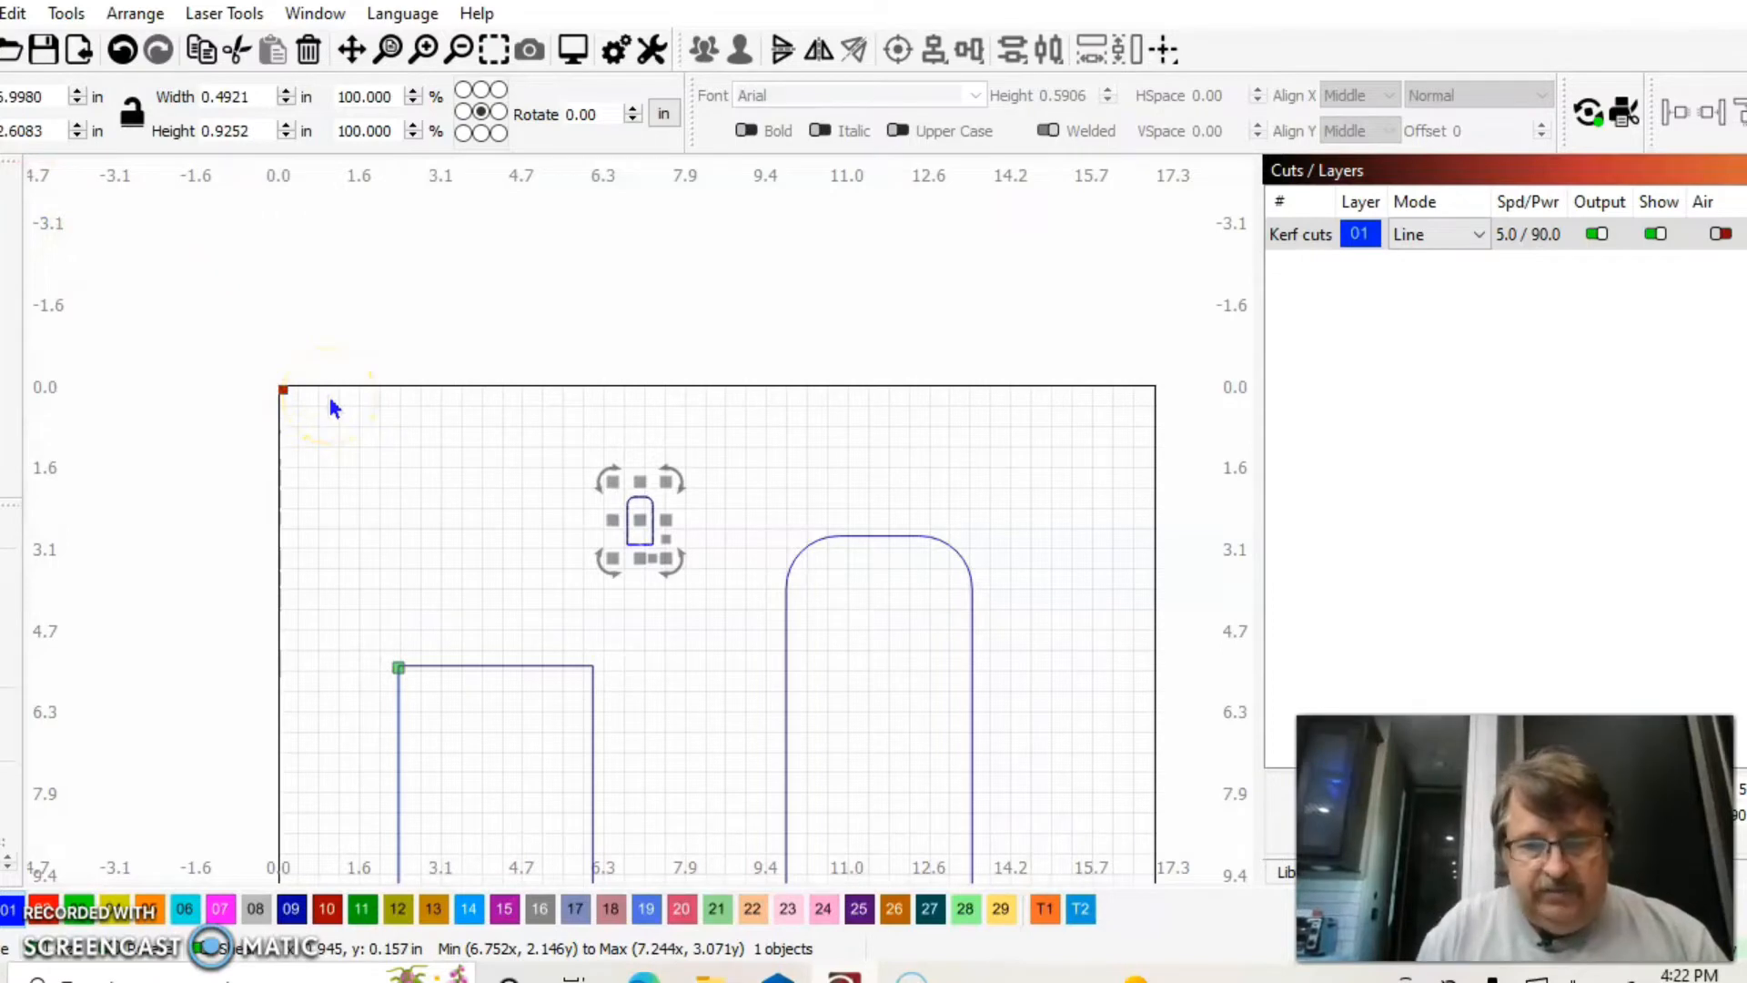
key(Right)
key(Right)
key(Right)
key(Right)
key(Right)
key(Right)
key(Right)
key(Right)
key(Right)
key(Right)
key(Right)
key(Right)
key(Right)
key(Right)
key(Right)
key(Right)
key(Right)
key(Right)
key(Right)
key(Right)
key(Right)
key(Right)
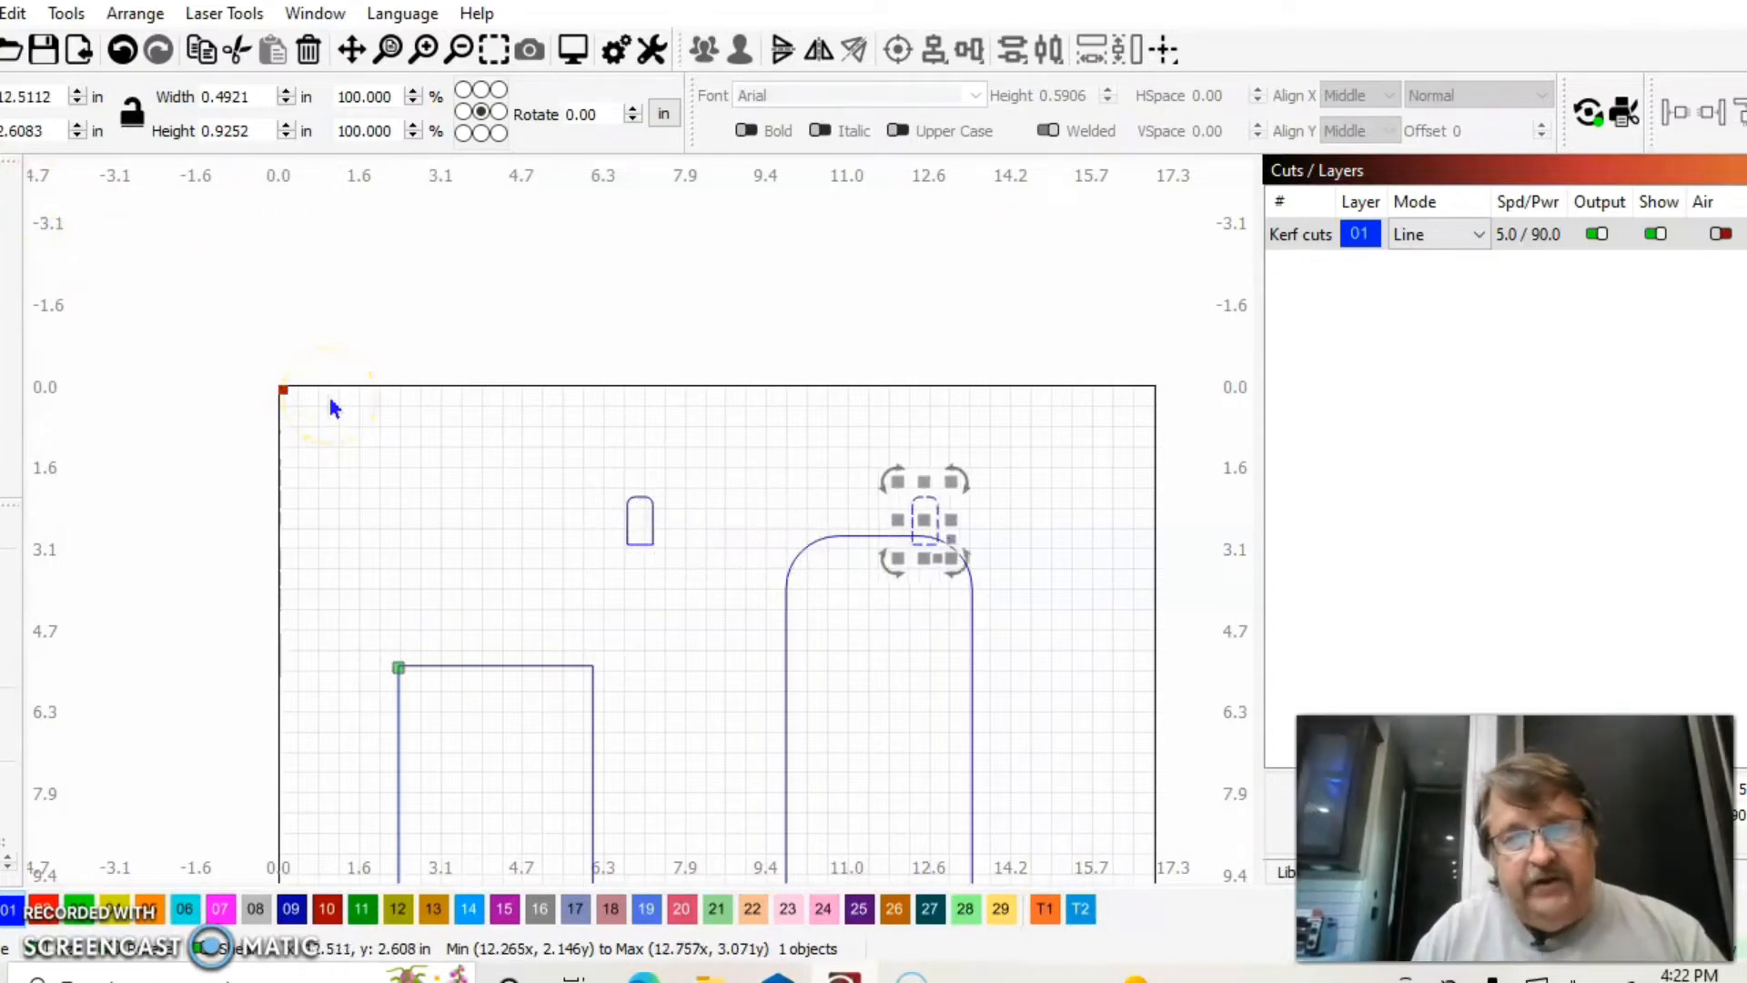
key(Right)
key(Right)
key(Right)
key(Right)
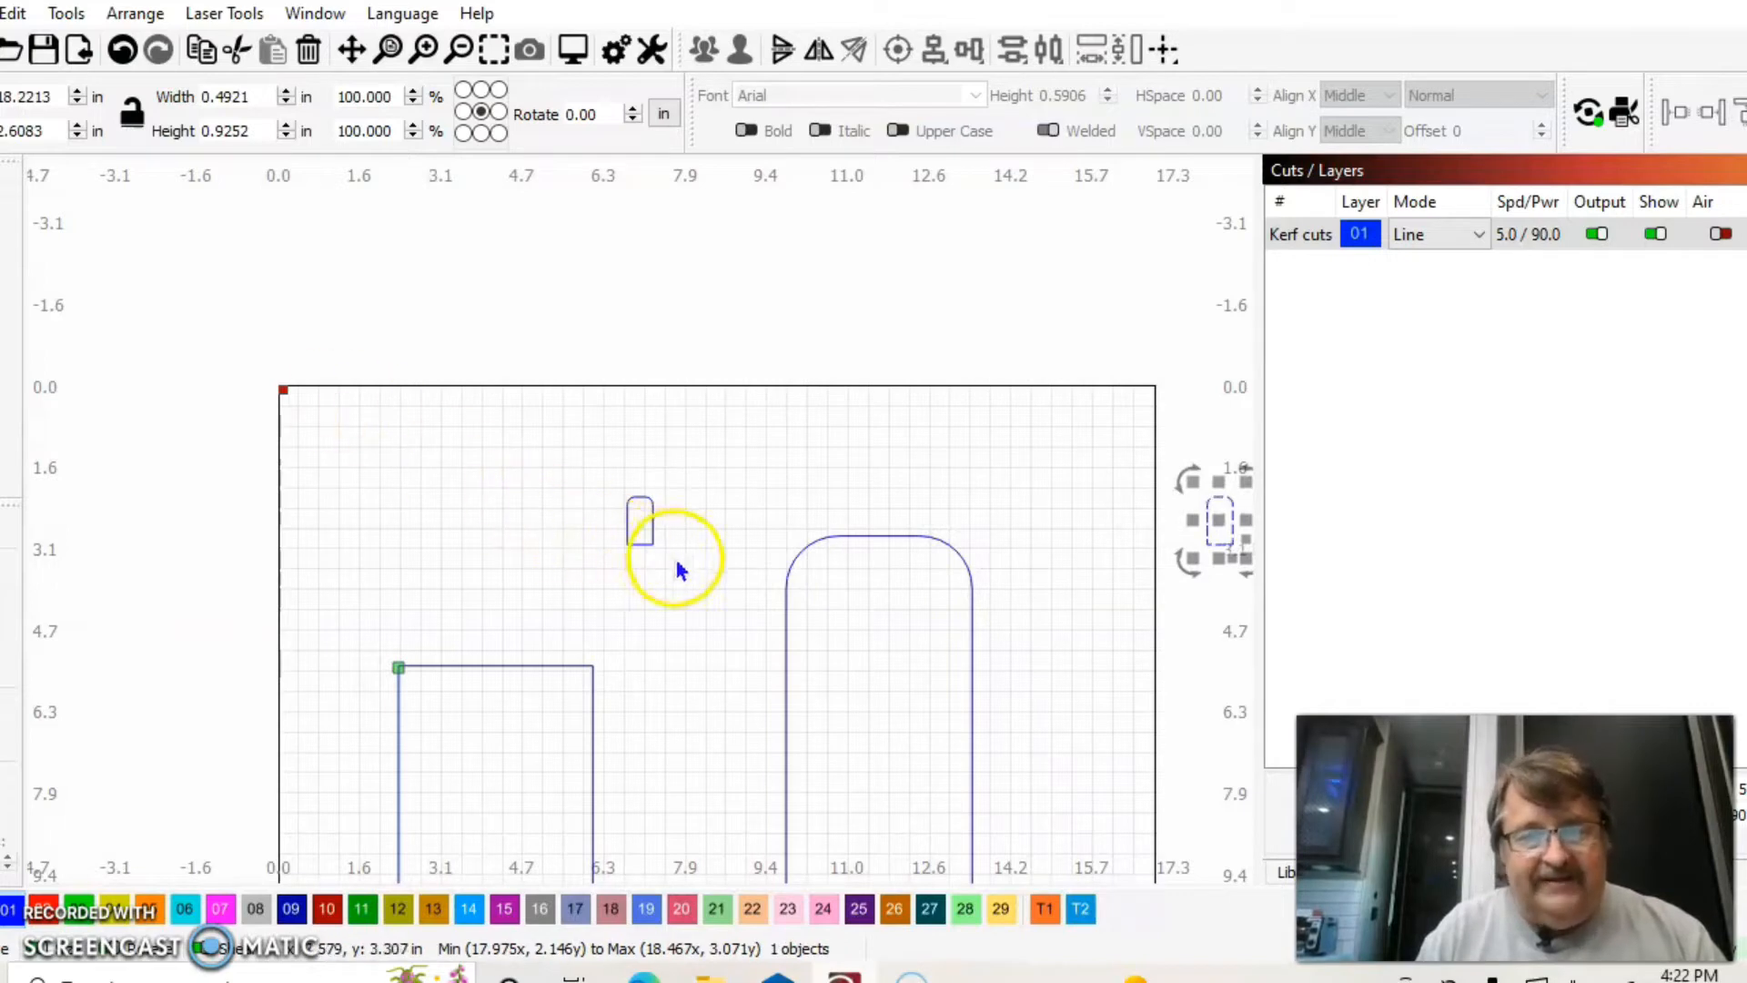
Step: Move the original small rounded shape inside the tall rounded shape, to about X 11.59 in, Y 7.24 in
click(638, 537)
drag(639, 537, 881, 770)
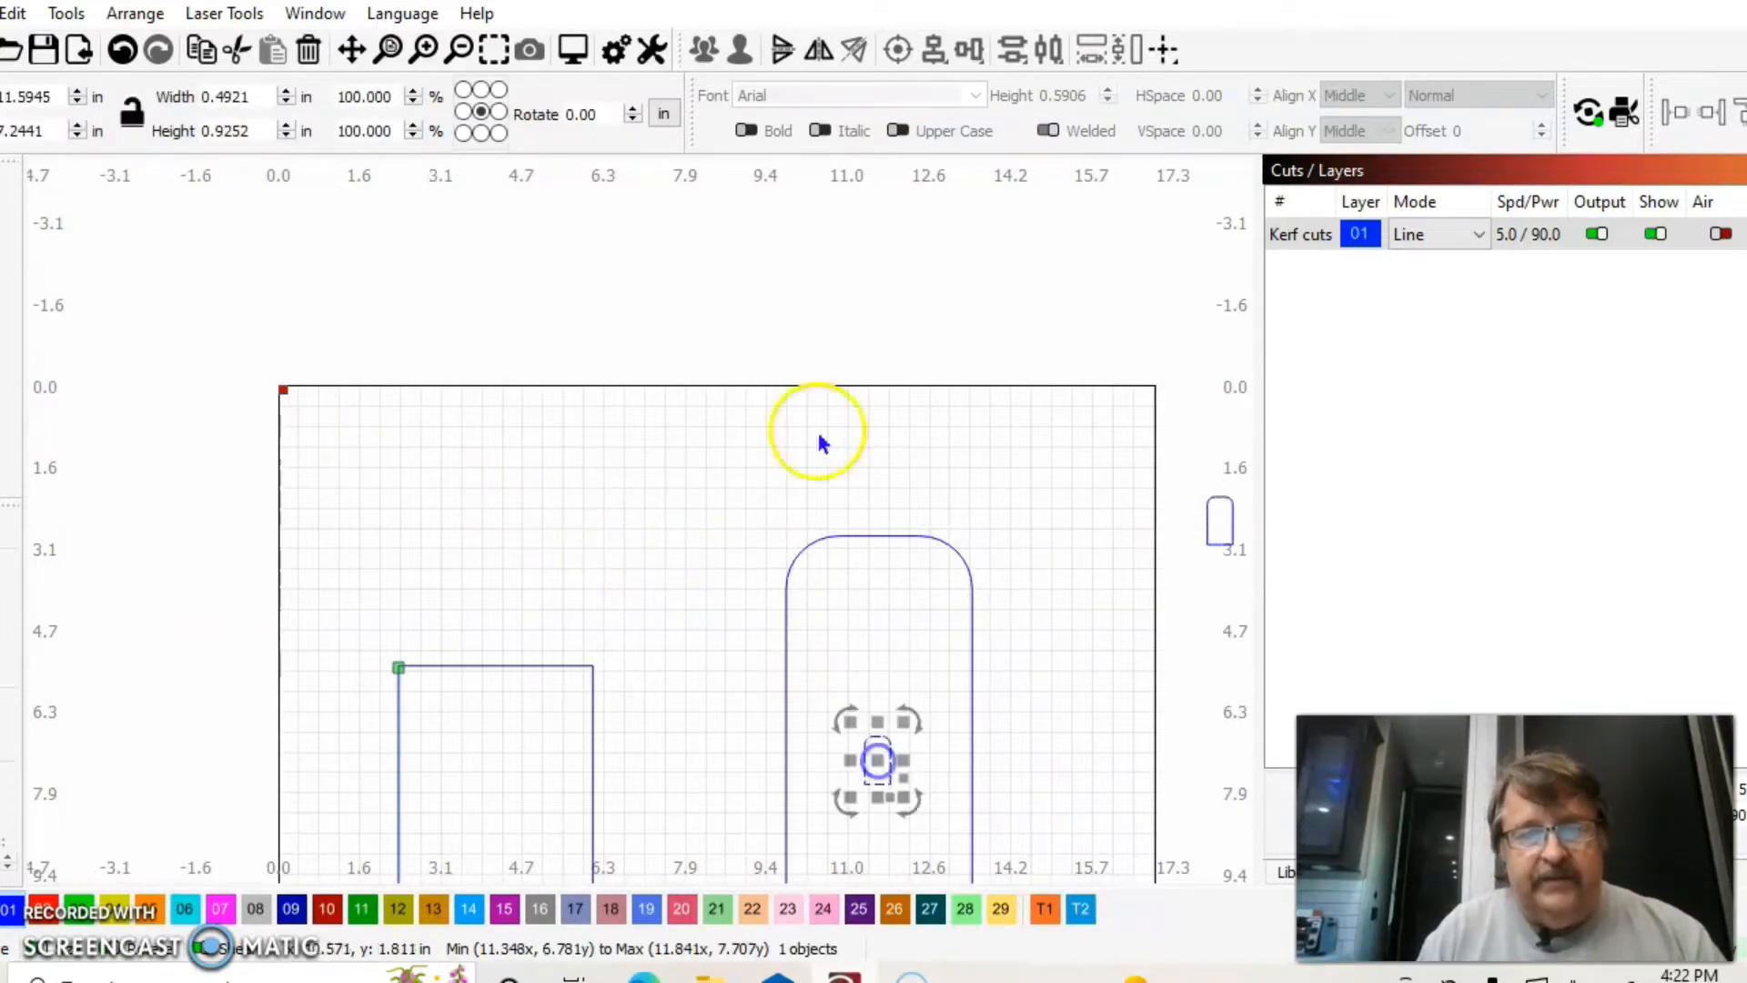
Step: Align the small rounded shape with the tall rounded shape's bottom edge and centre it across the width using Align V-Center
click(460, 48)
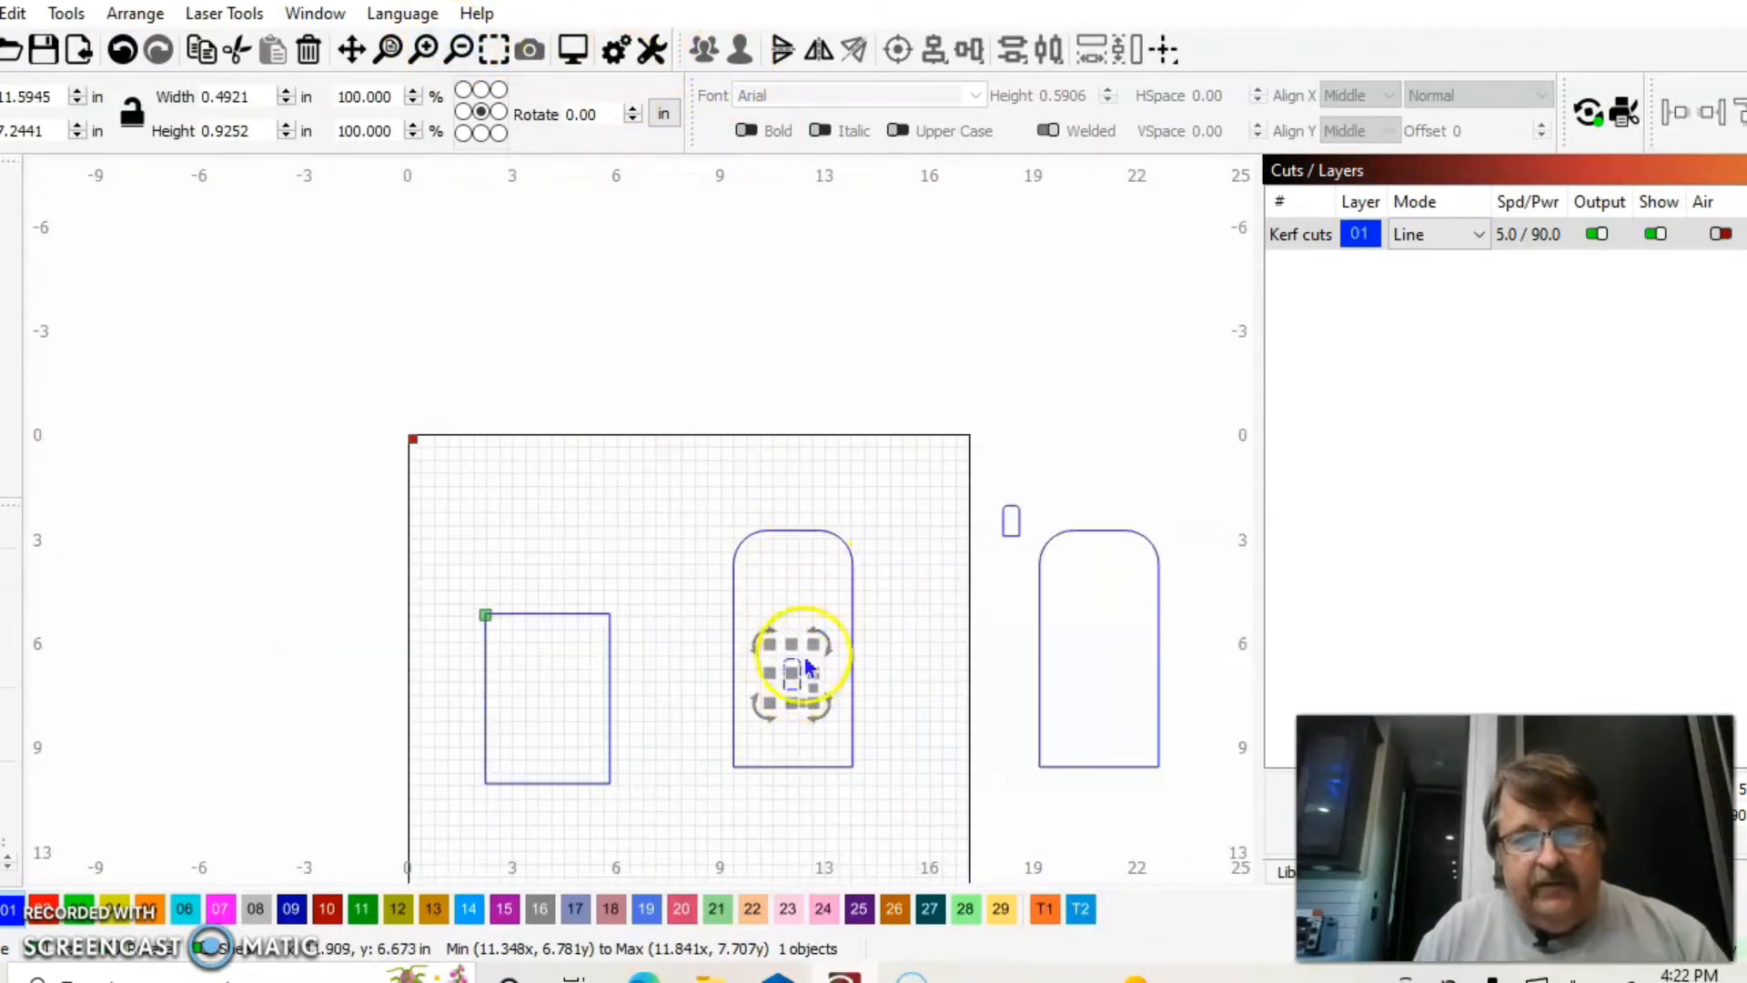
shift+click(788, 539)
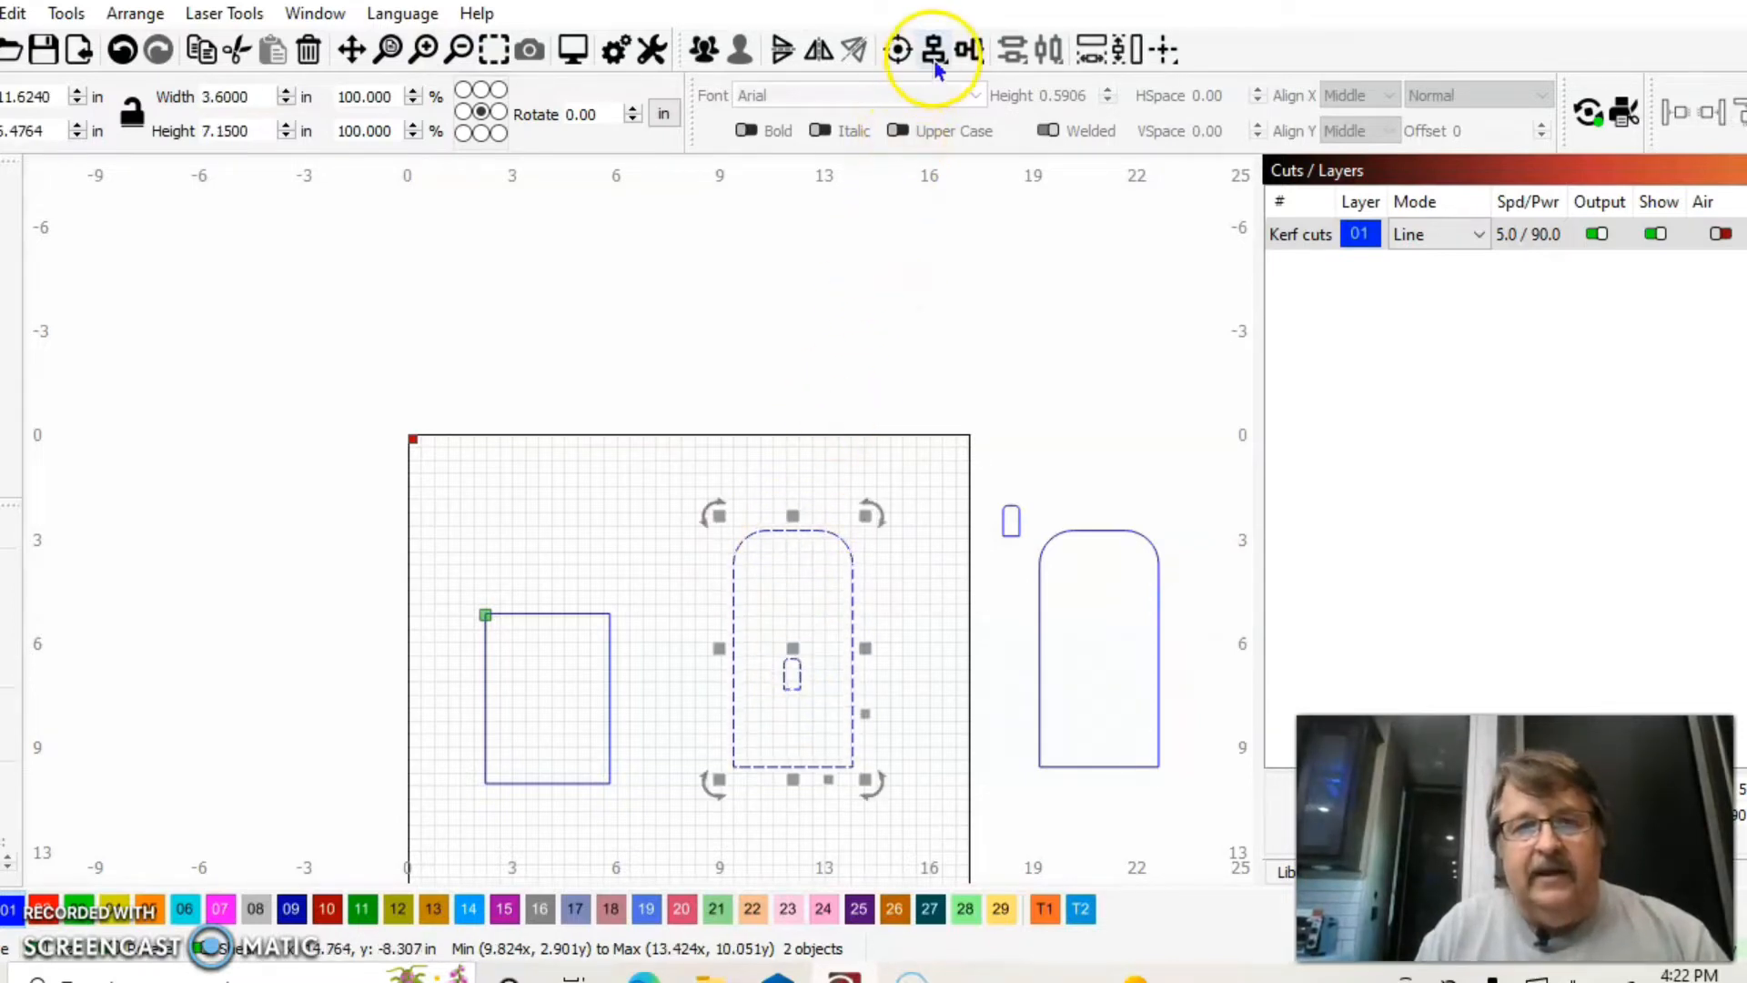
click(967, 52)
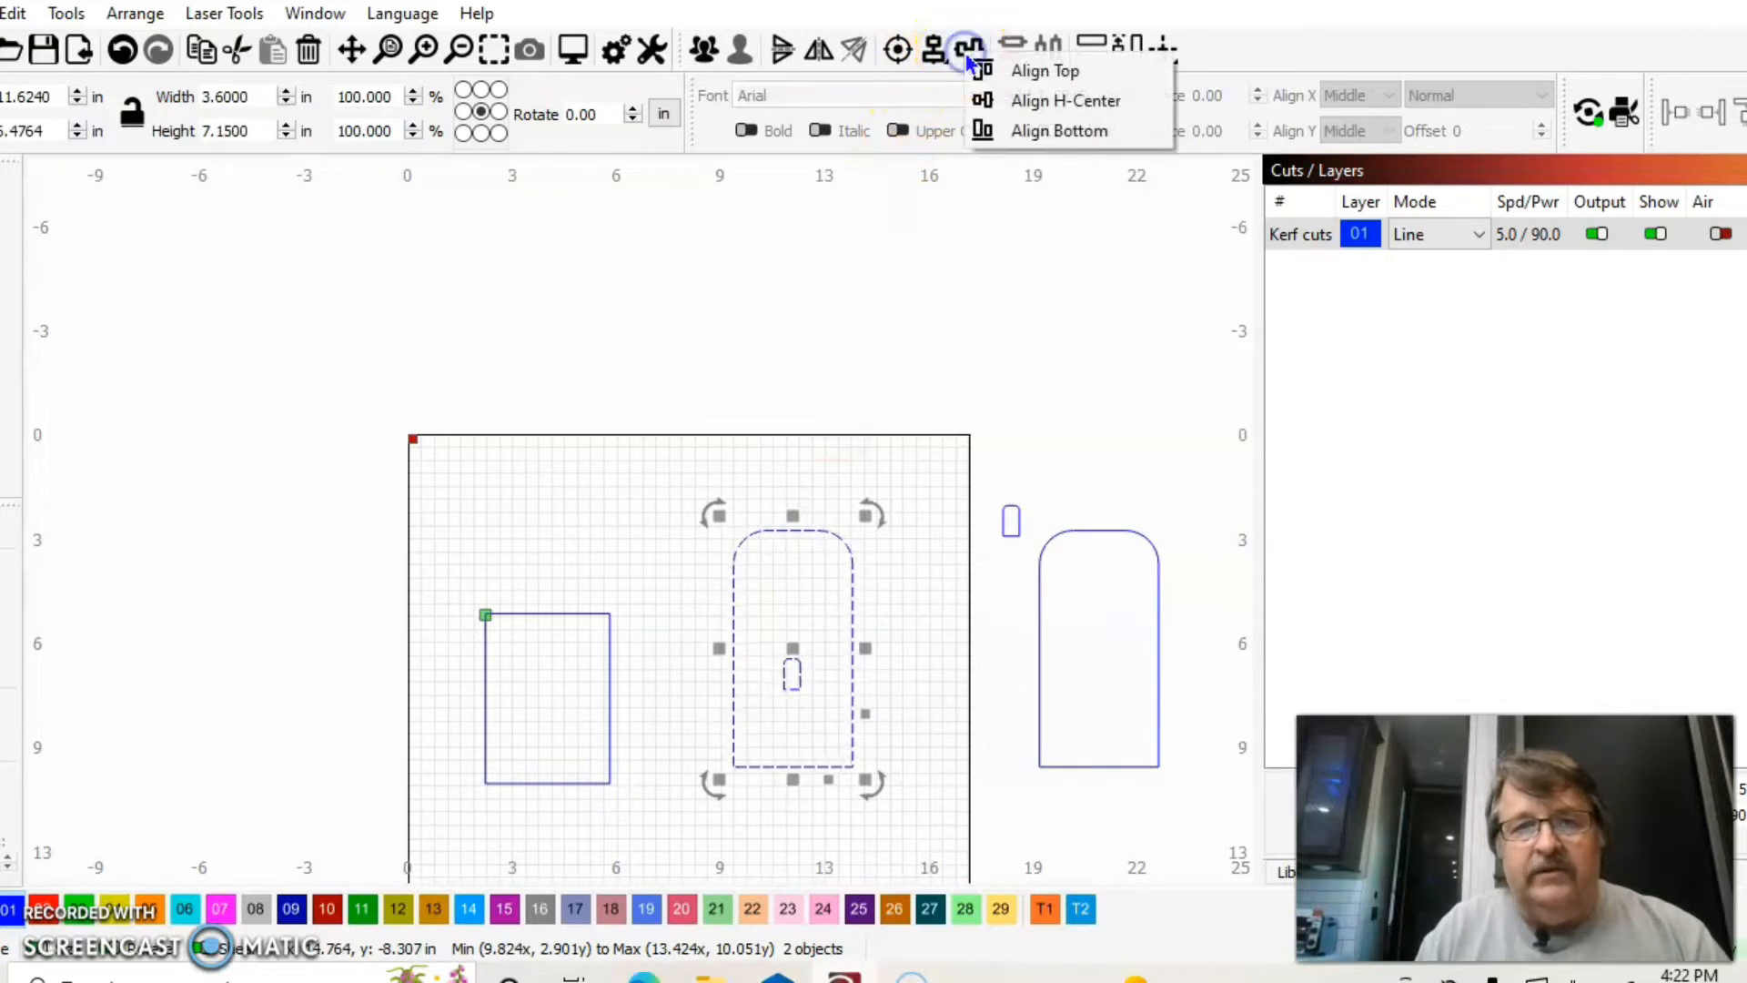
click(1037, 143)
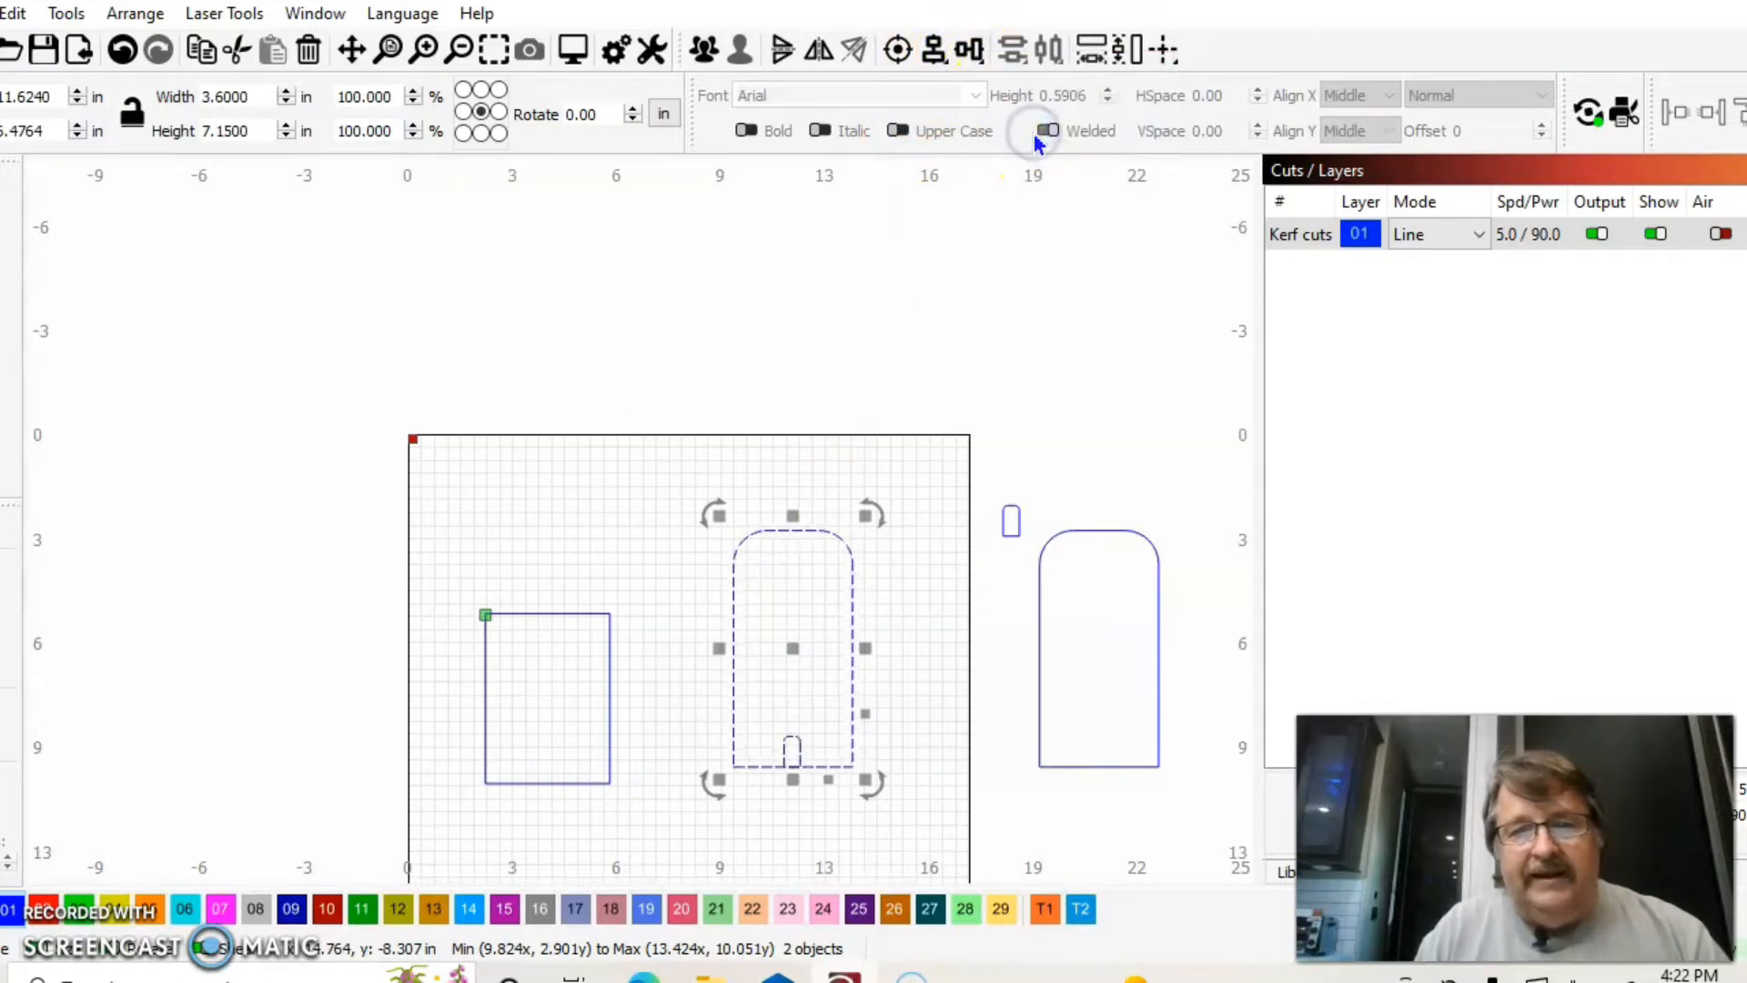
click(933, 50)
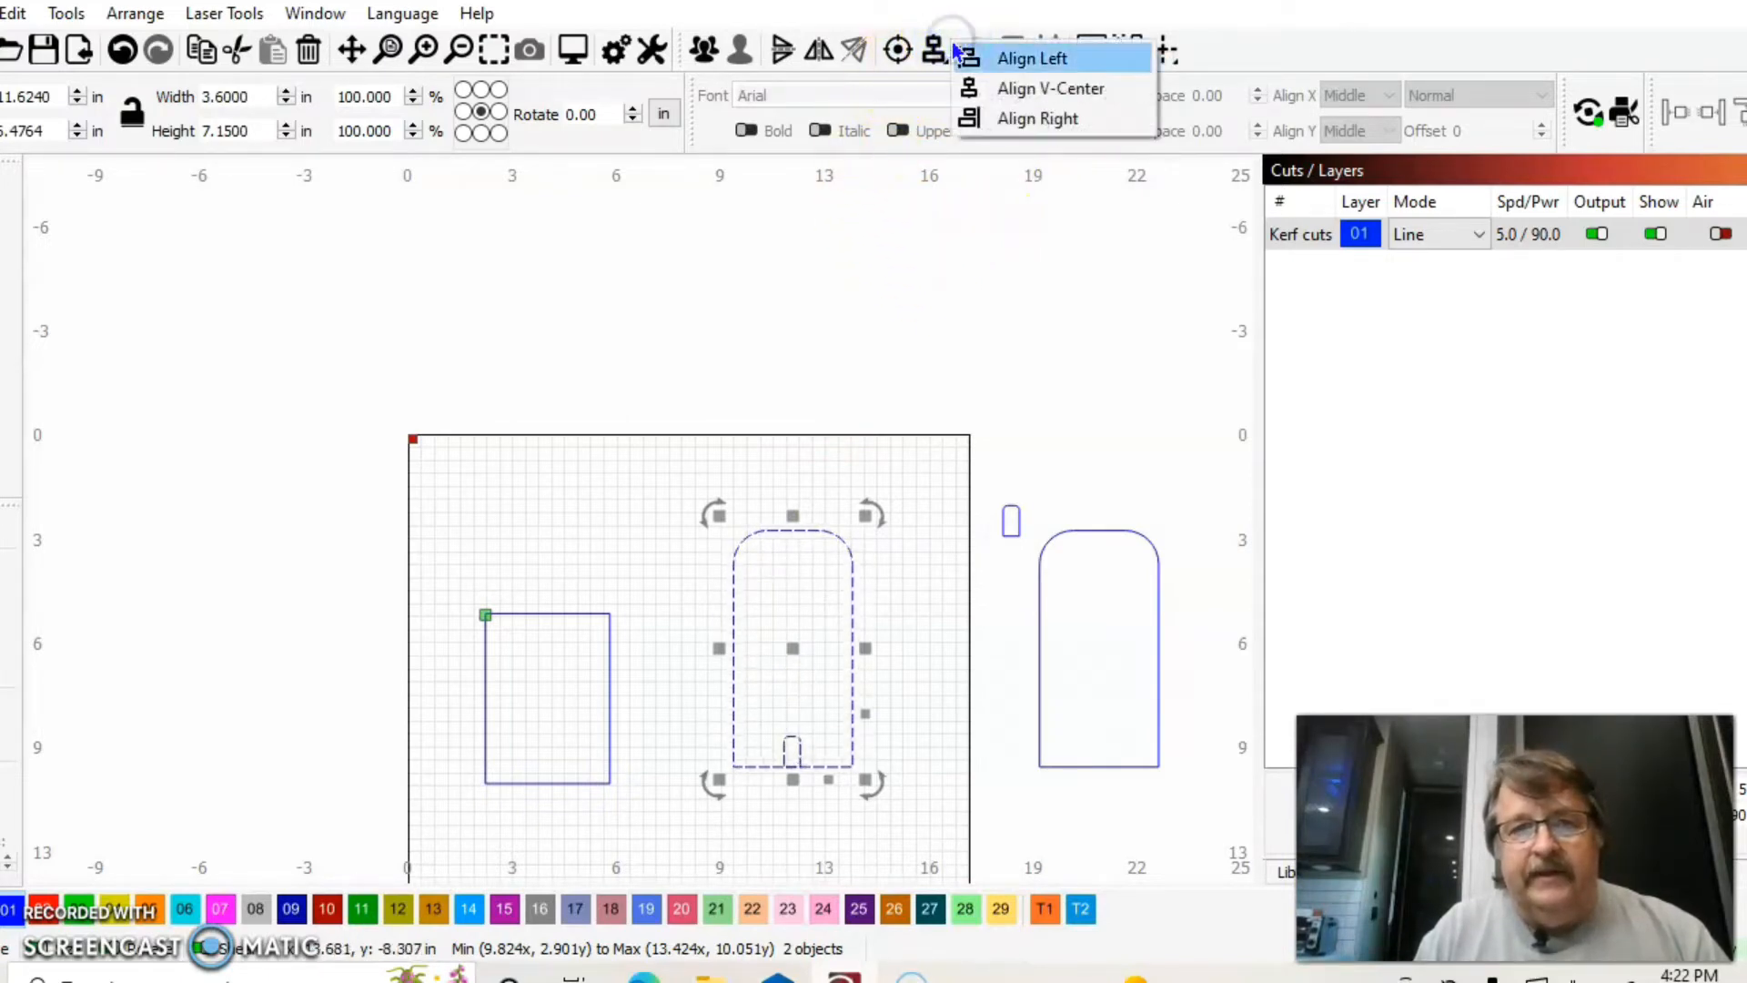
click(1037, 90)
click(968, 319)
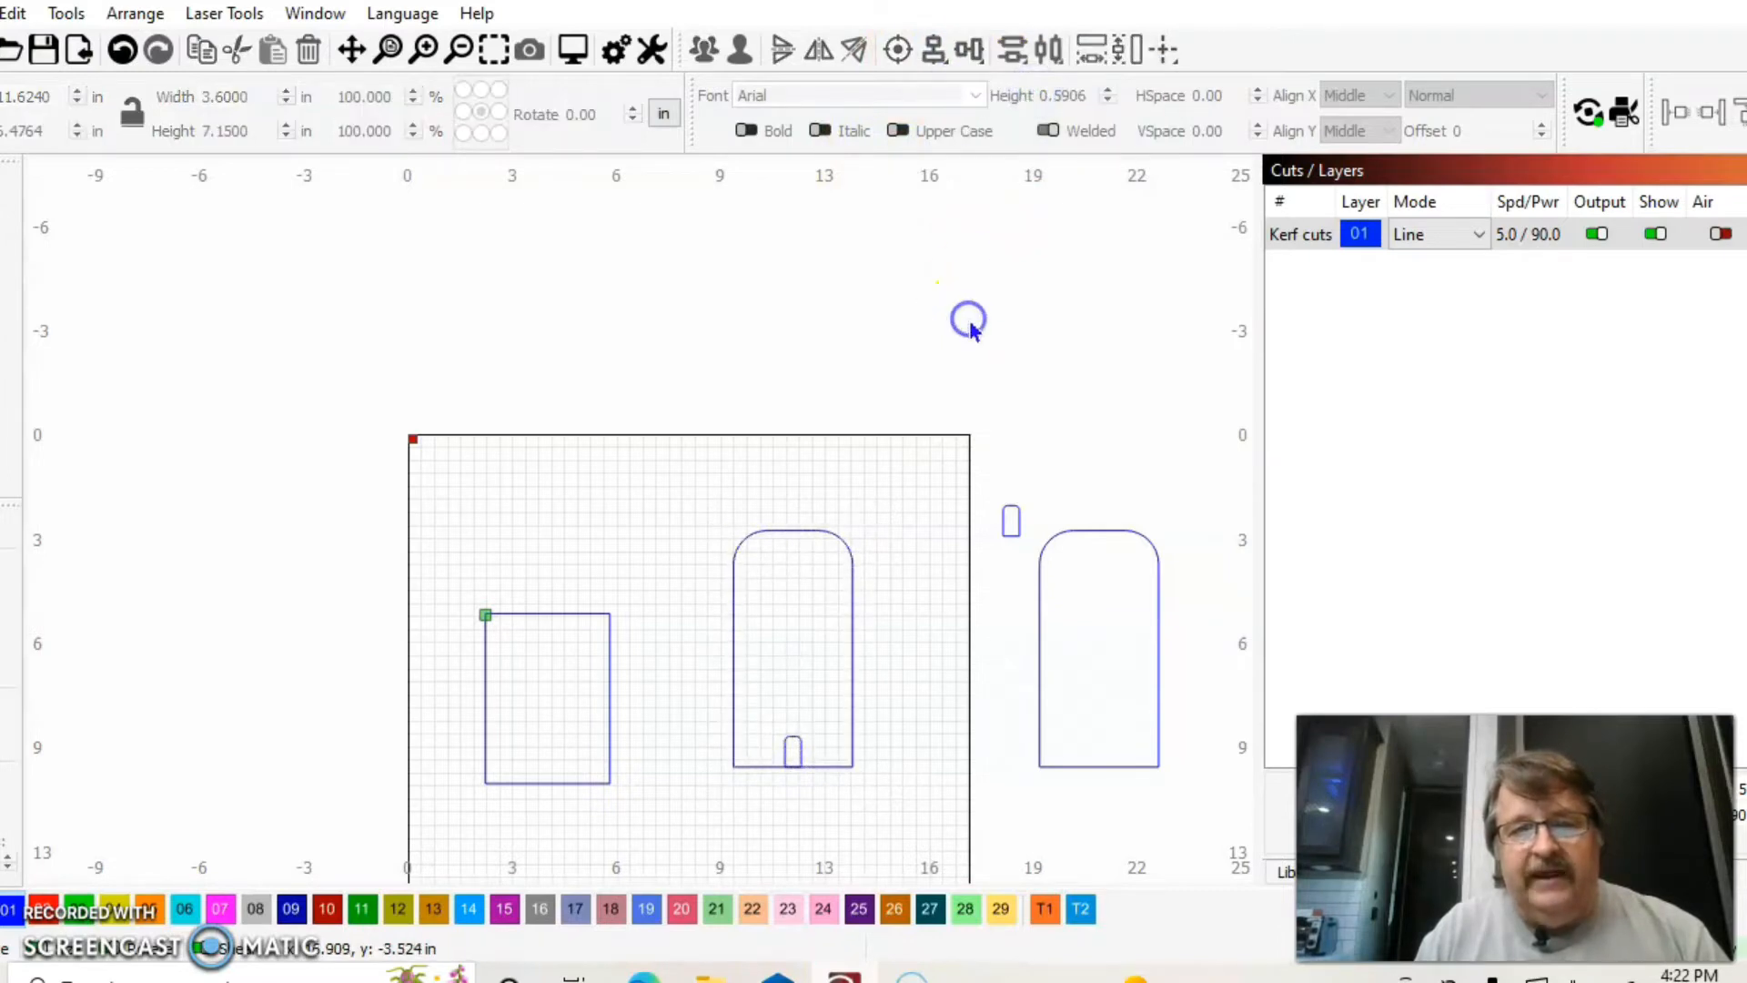
Step: Move the small rounded shape straight down to about Y 9.98 in so it straddles the tall shape's bottom edge
drag(885, 801, 642, 429)
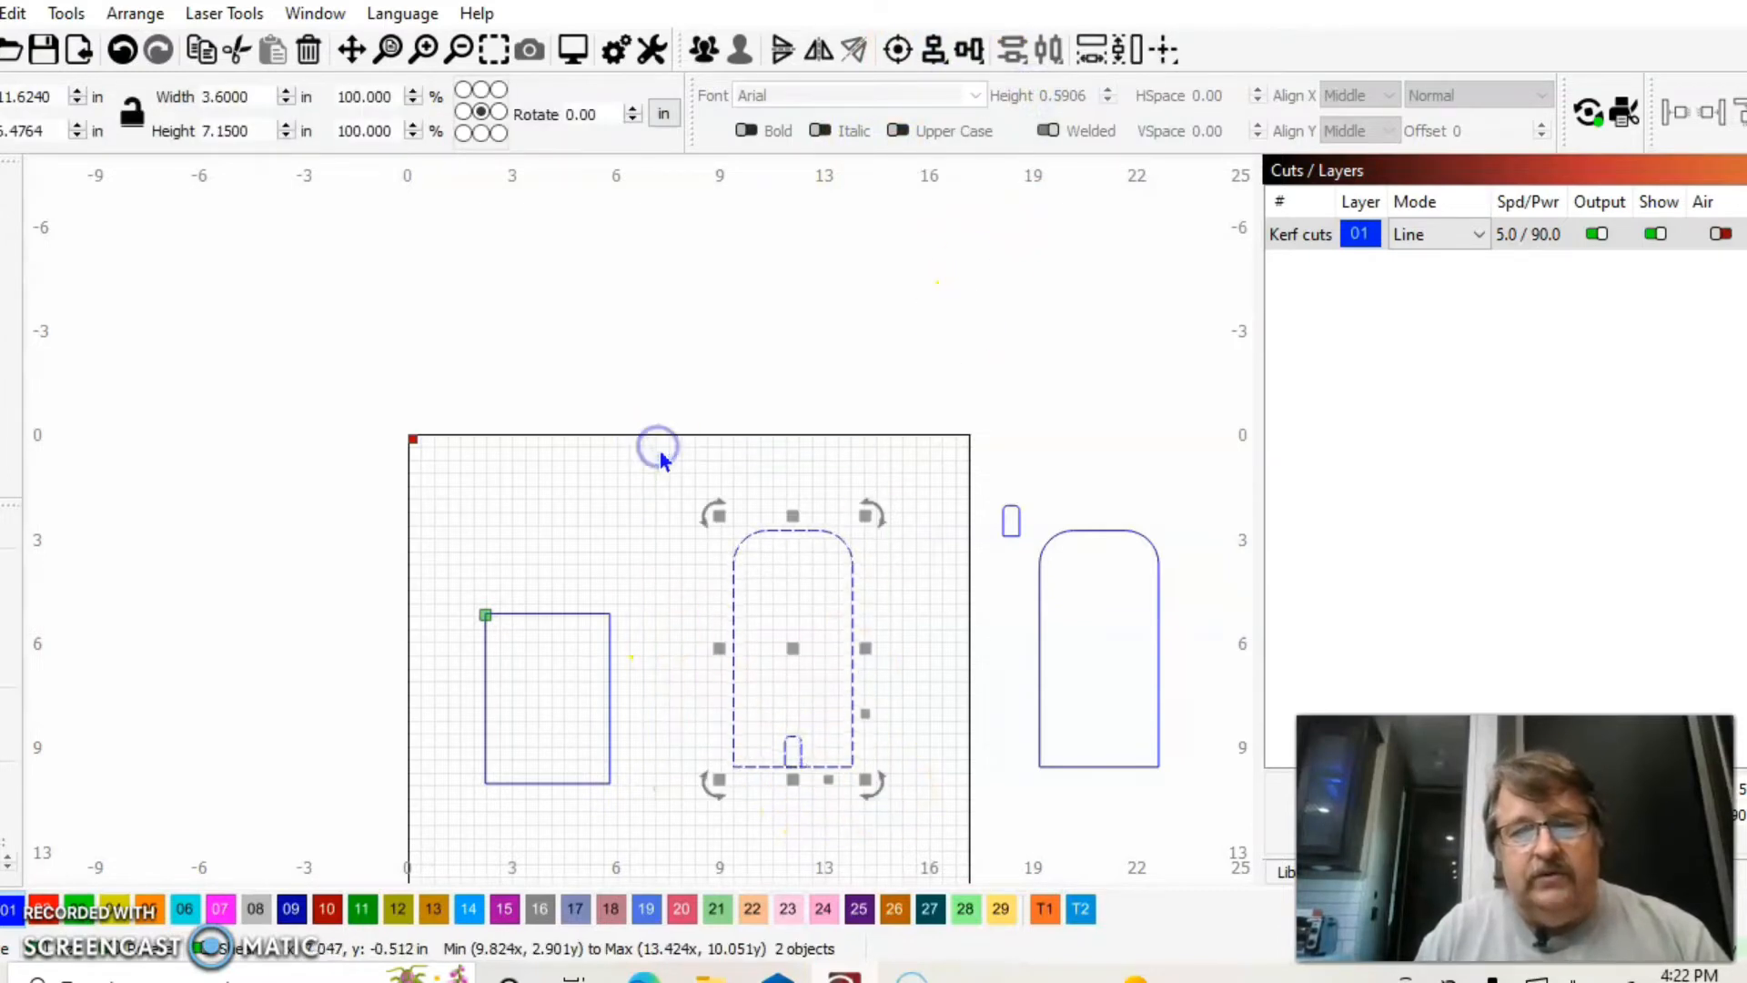
click(496, 52)
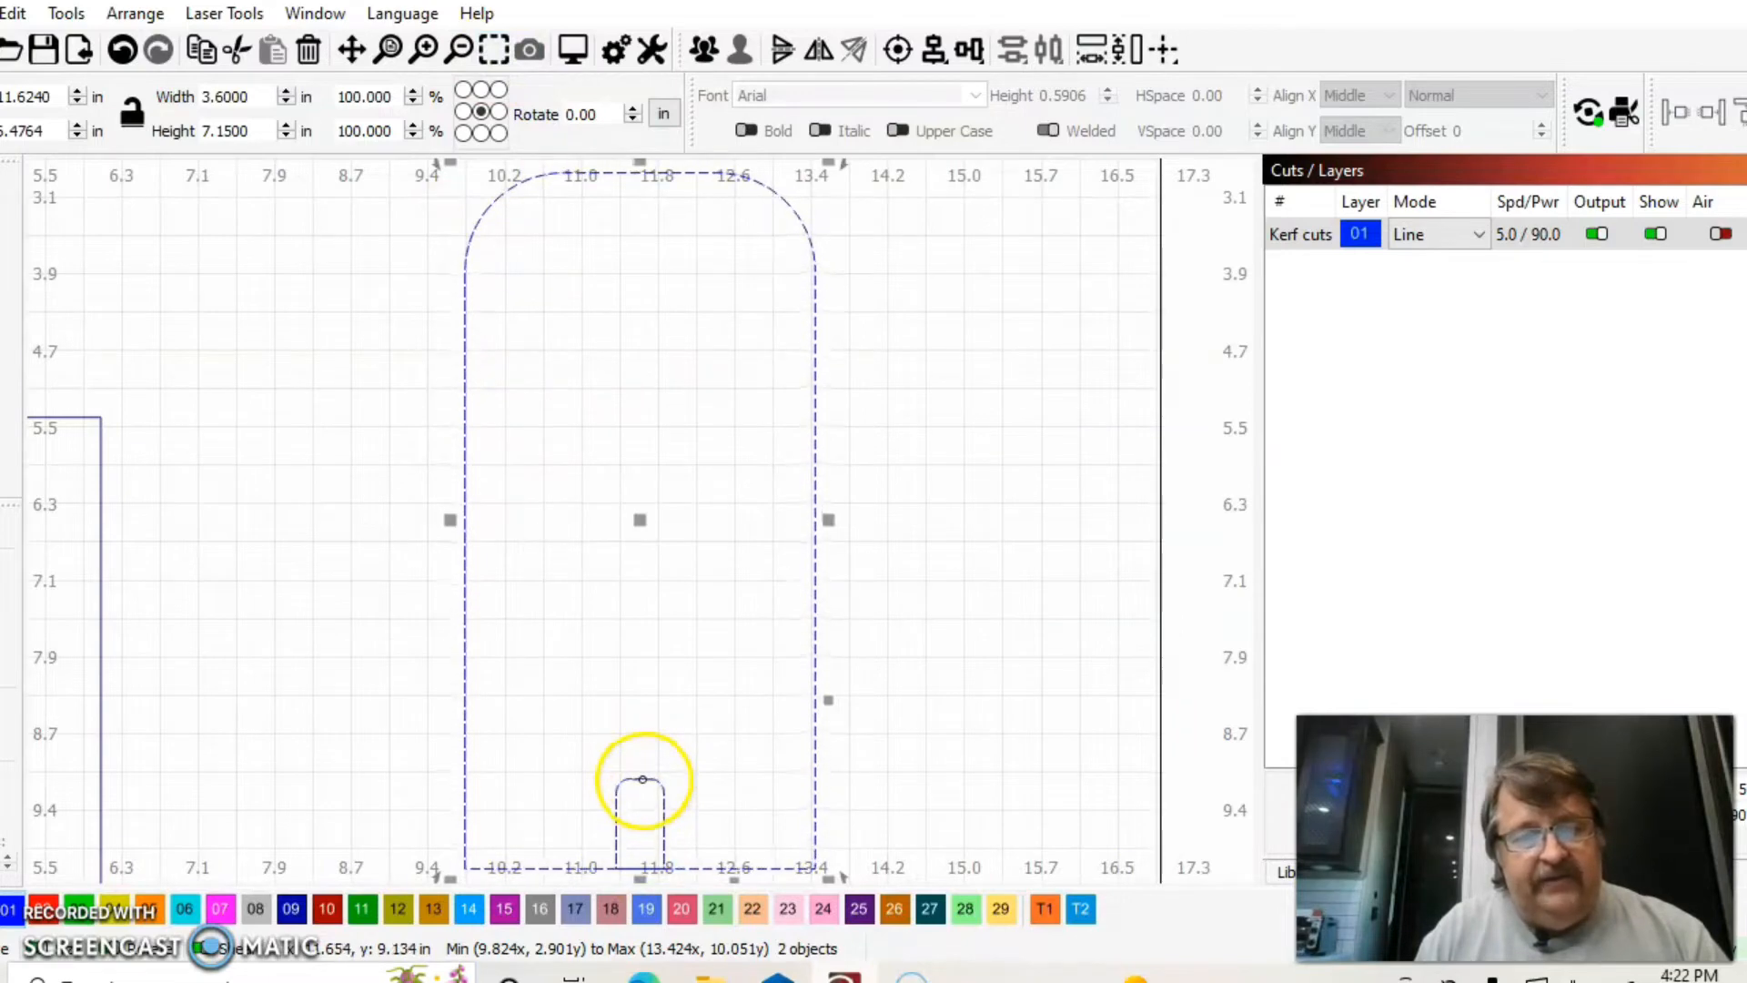
click(370, 702)
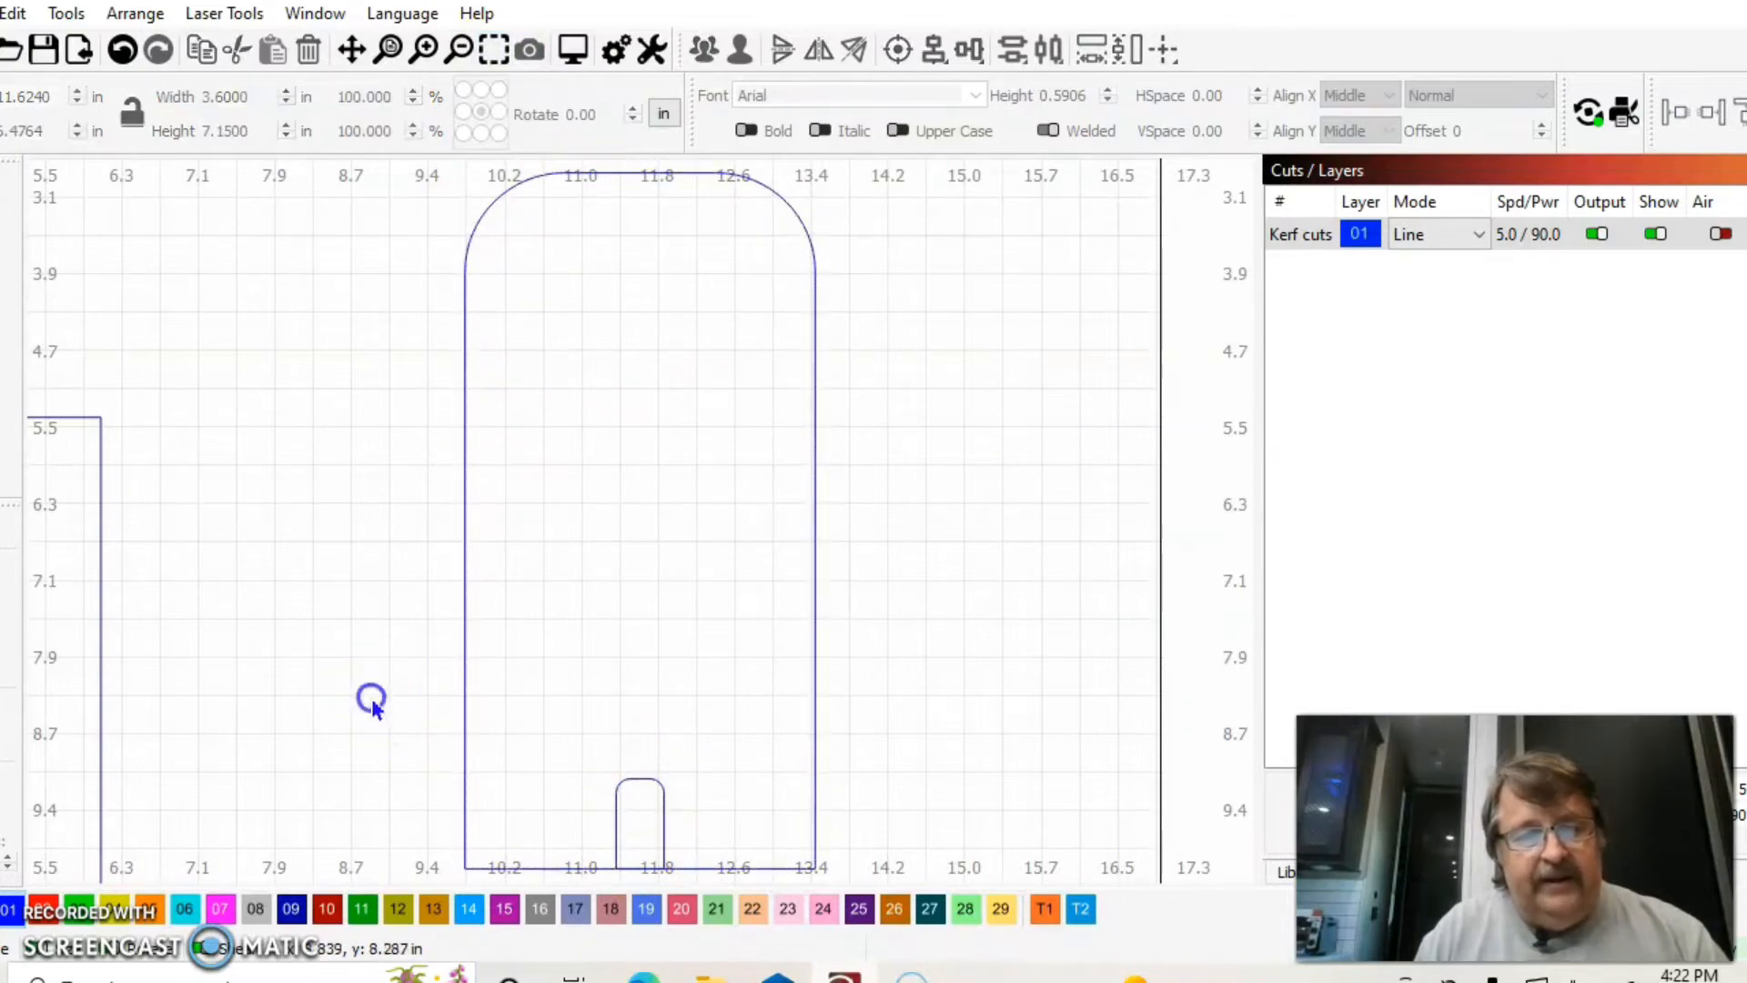
click(628, 780)
key(Down)
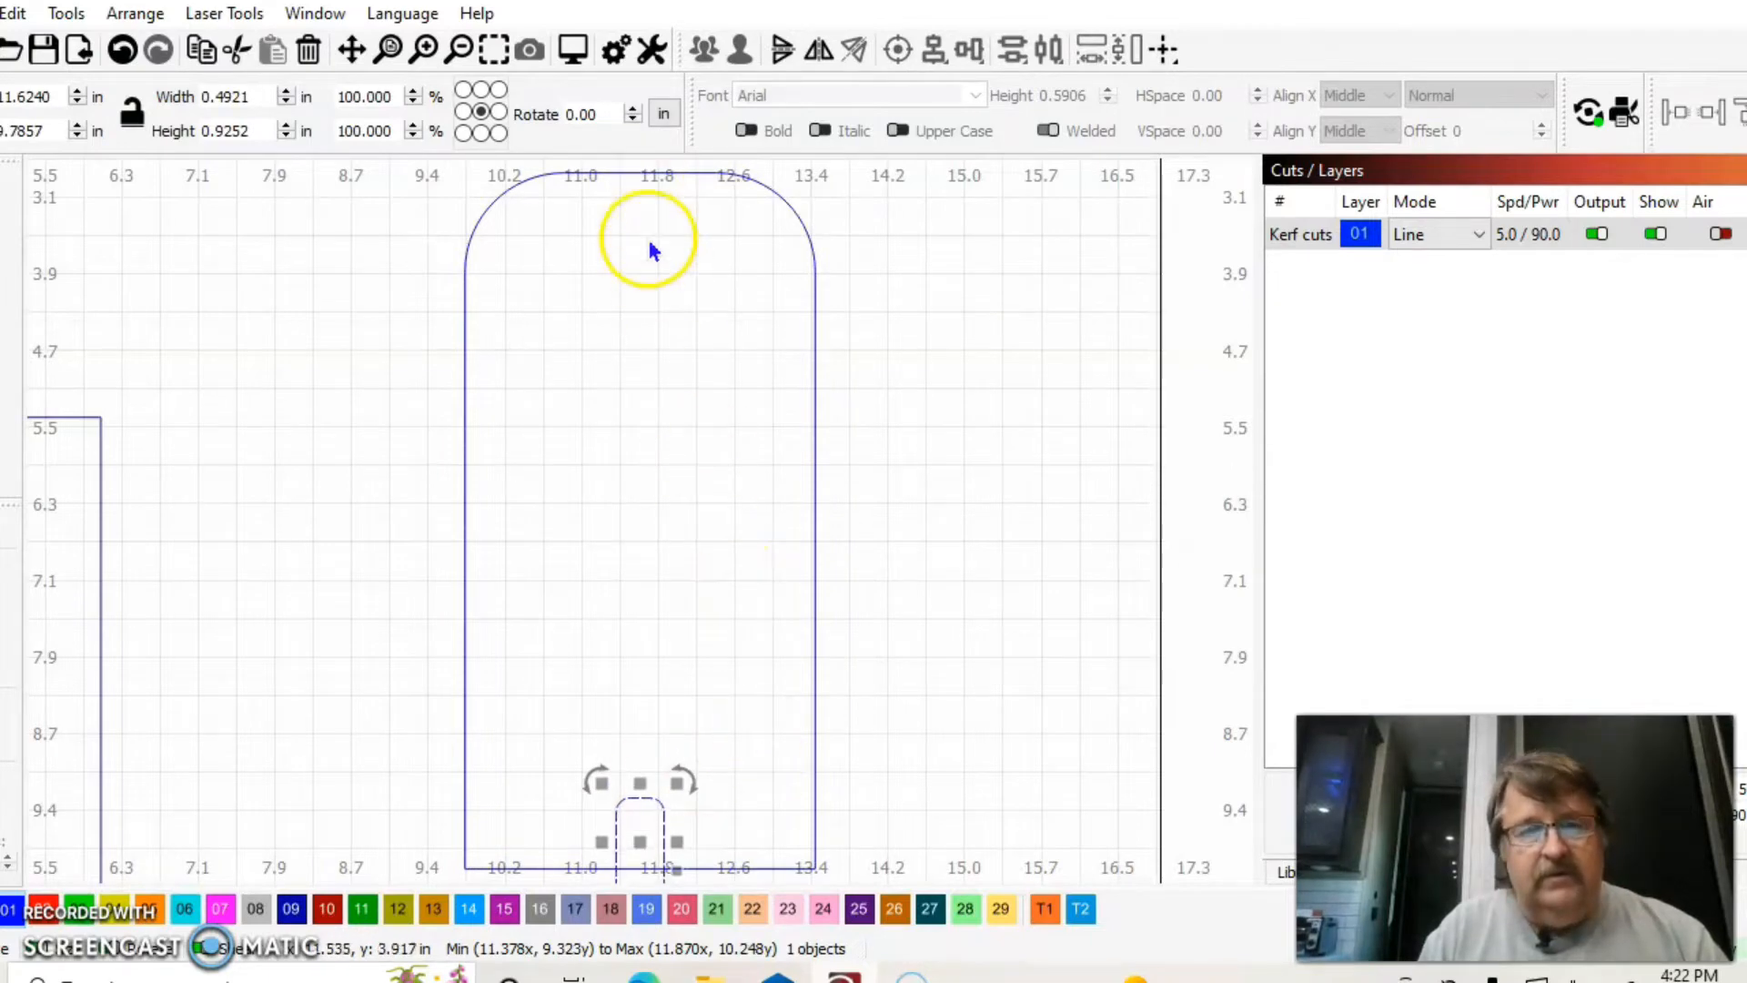
click(466, 51)
click(467, 51)
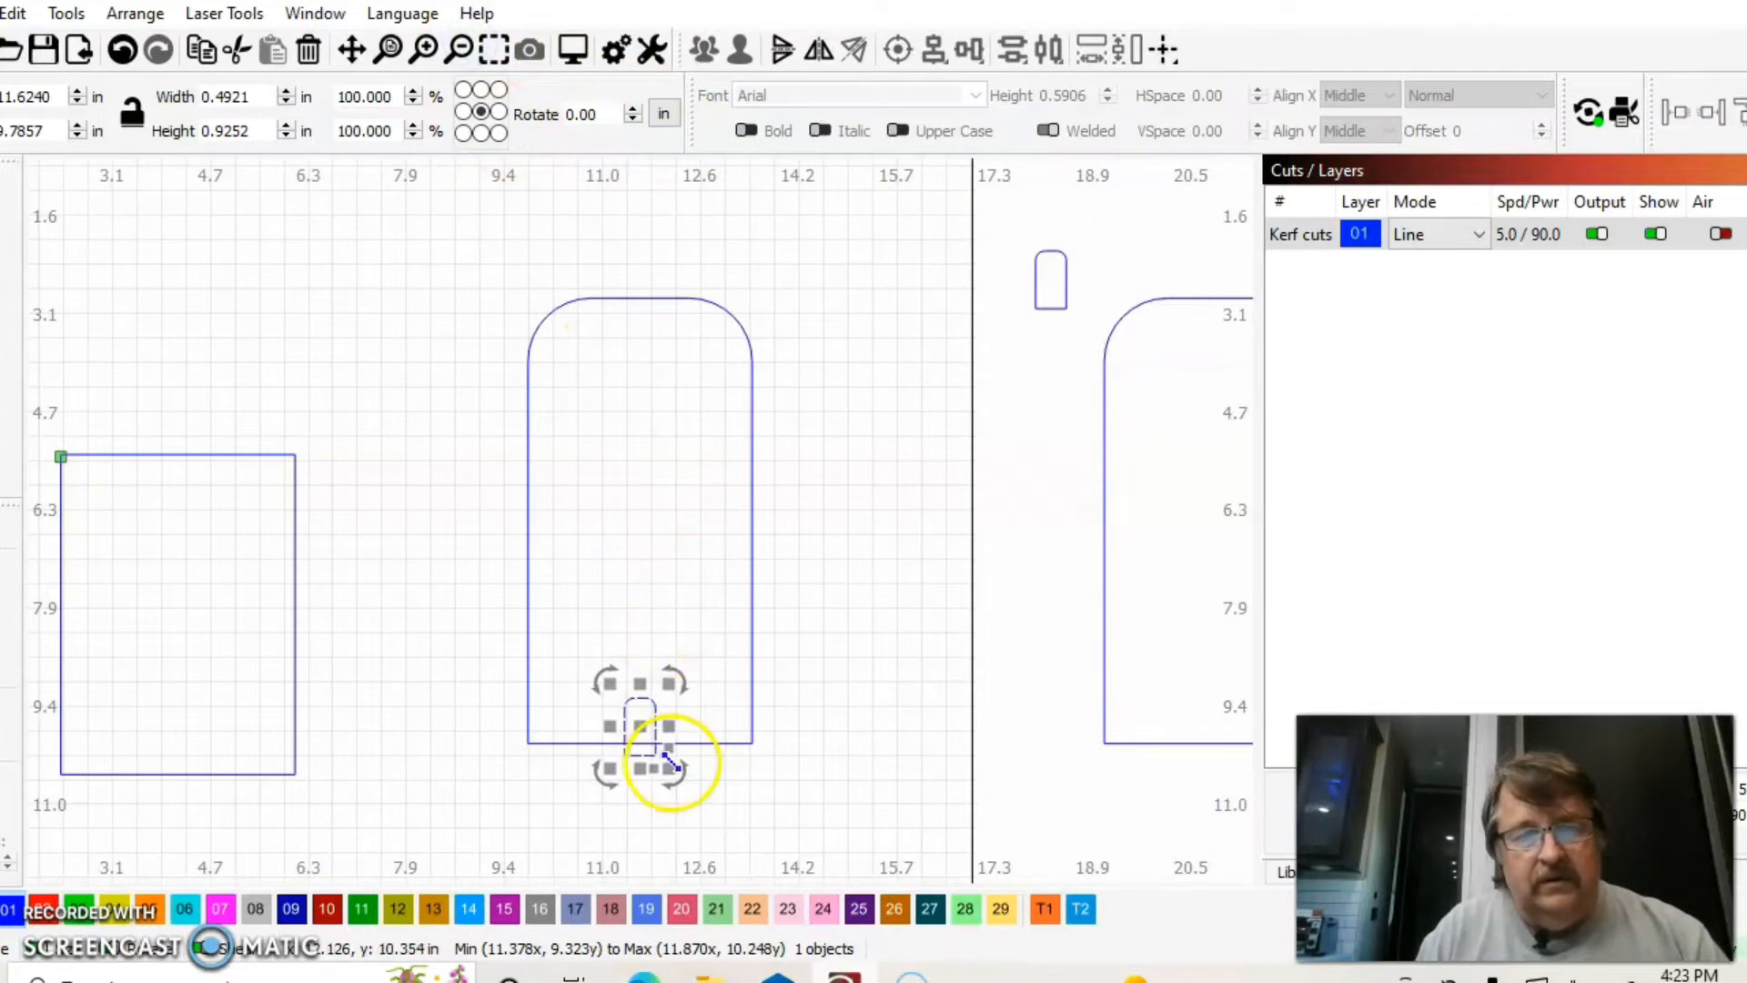
key(Down)
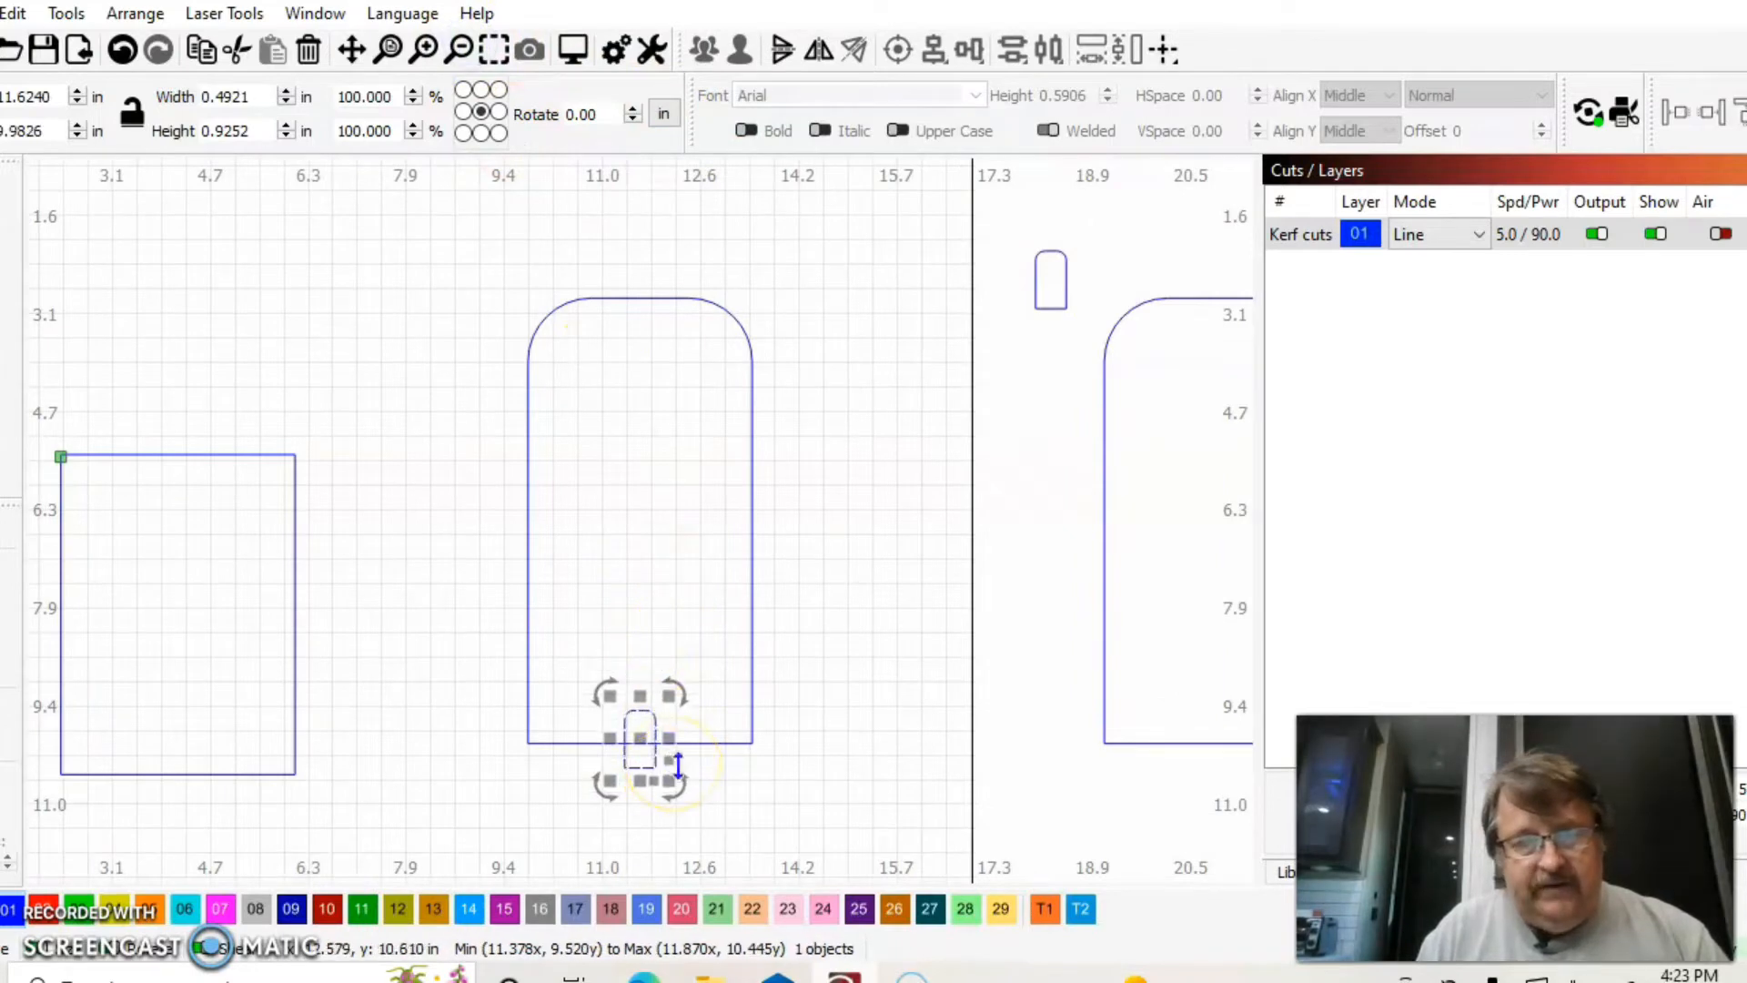
click(722, 788)
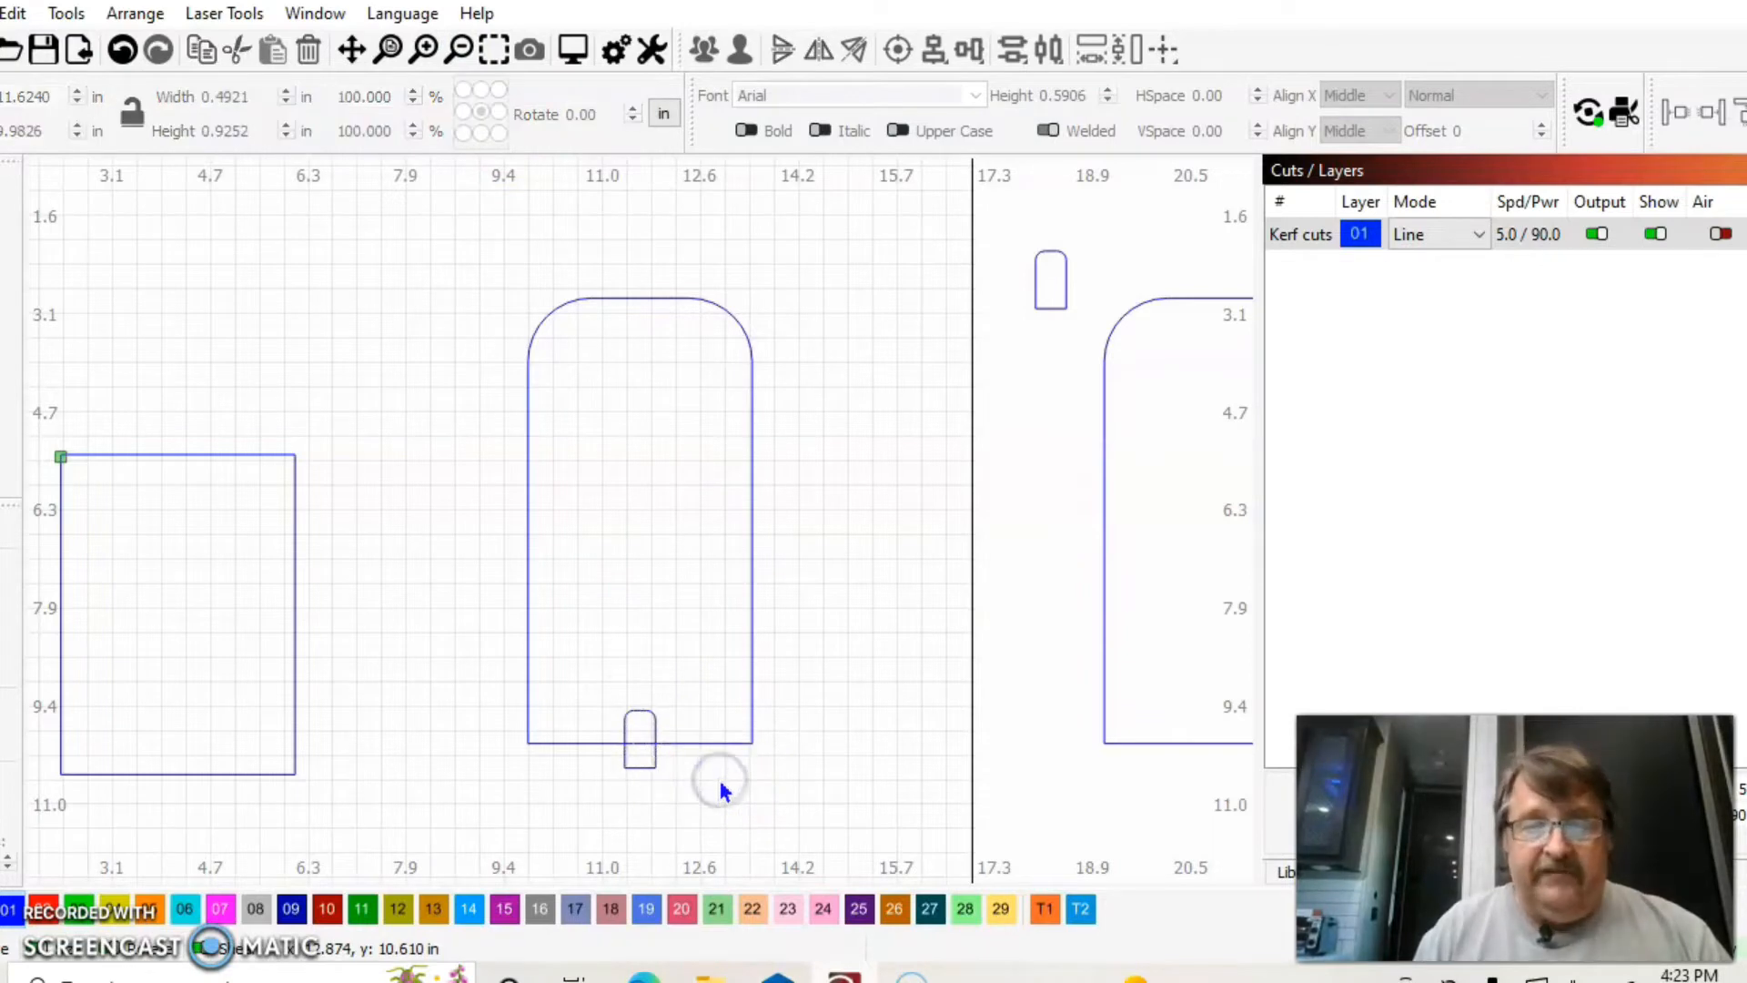
Step: Open the Boolean Assistant for the small rounded shape and the tall rounded shape, selecting the small one first
click(626, 721)
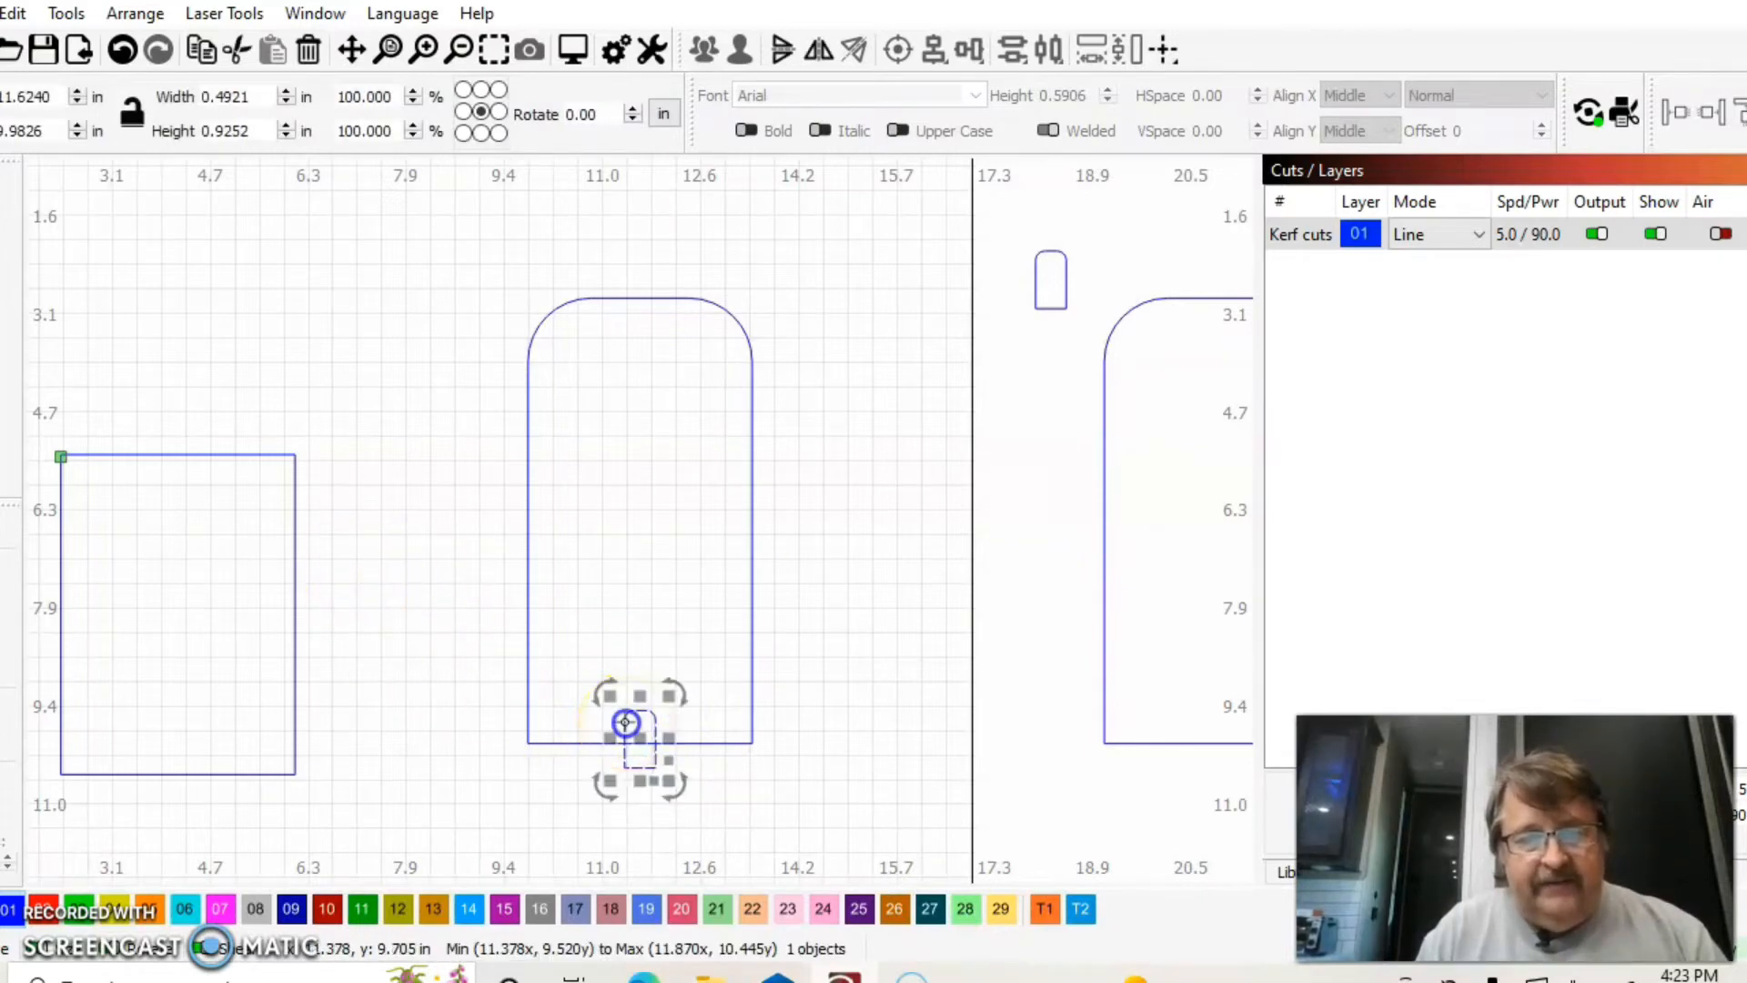
shift+click(527, 653)
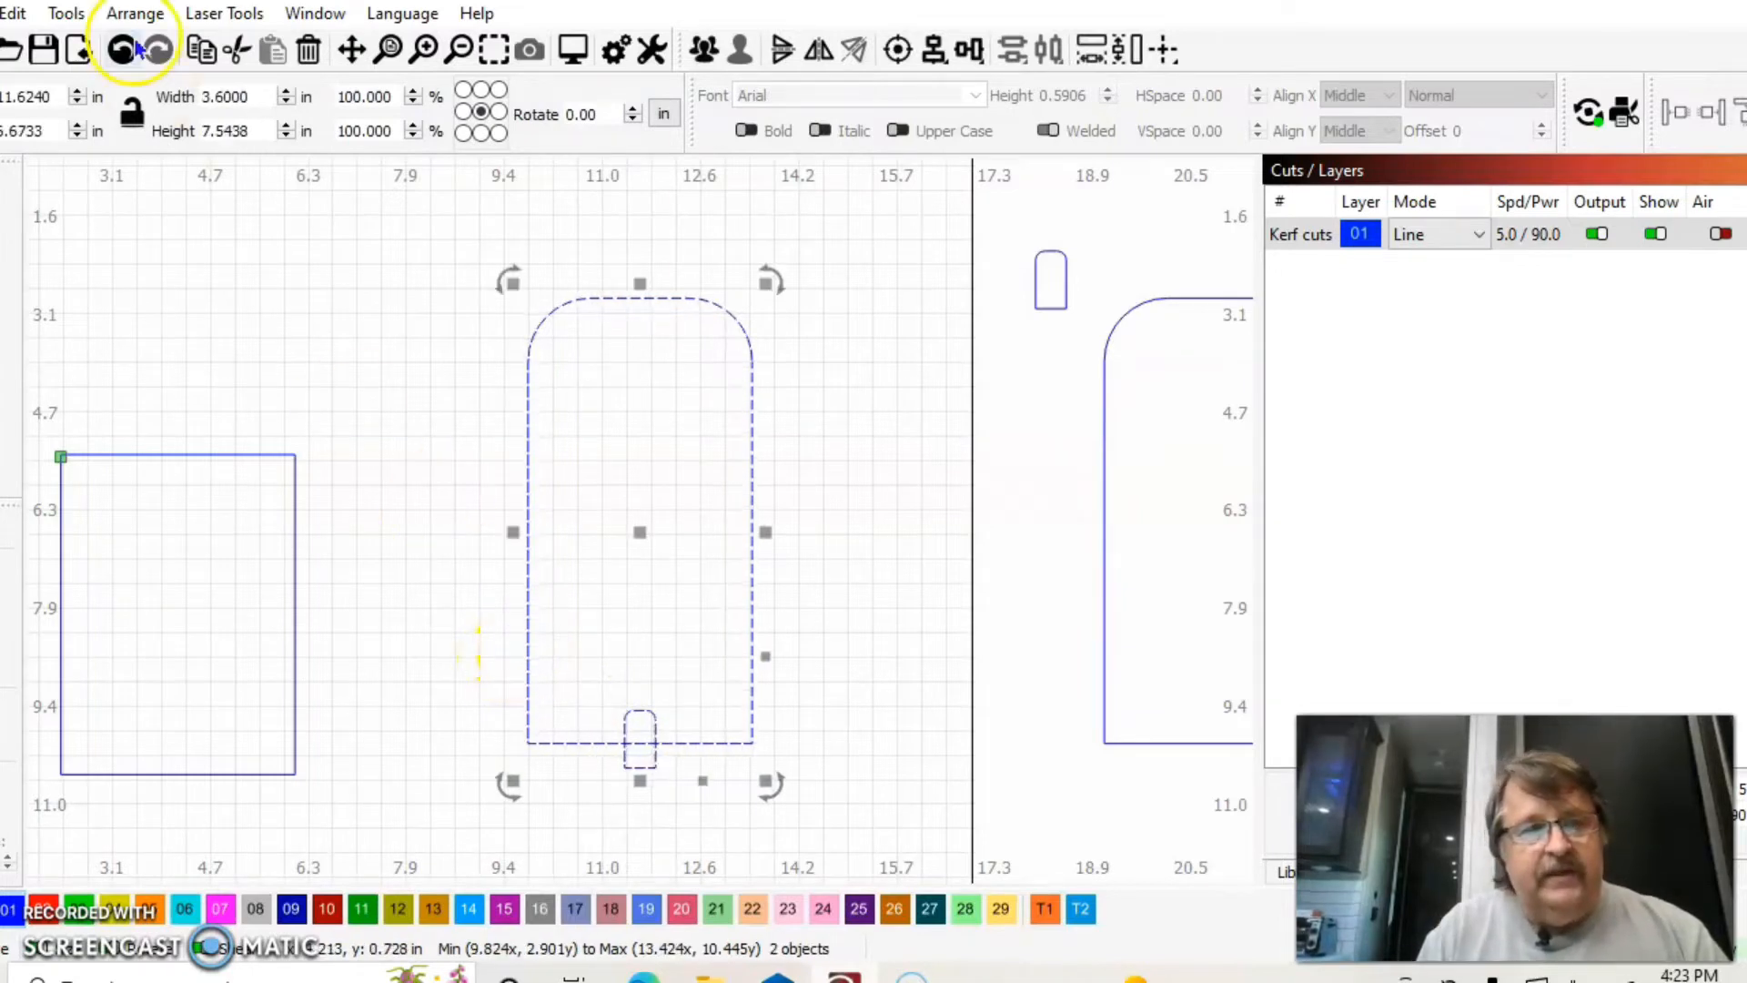
click(65, 13)
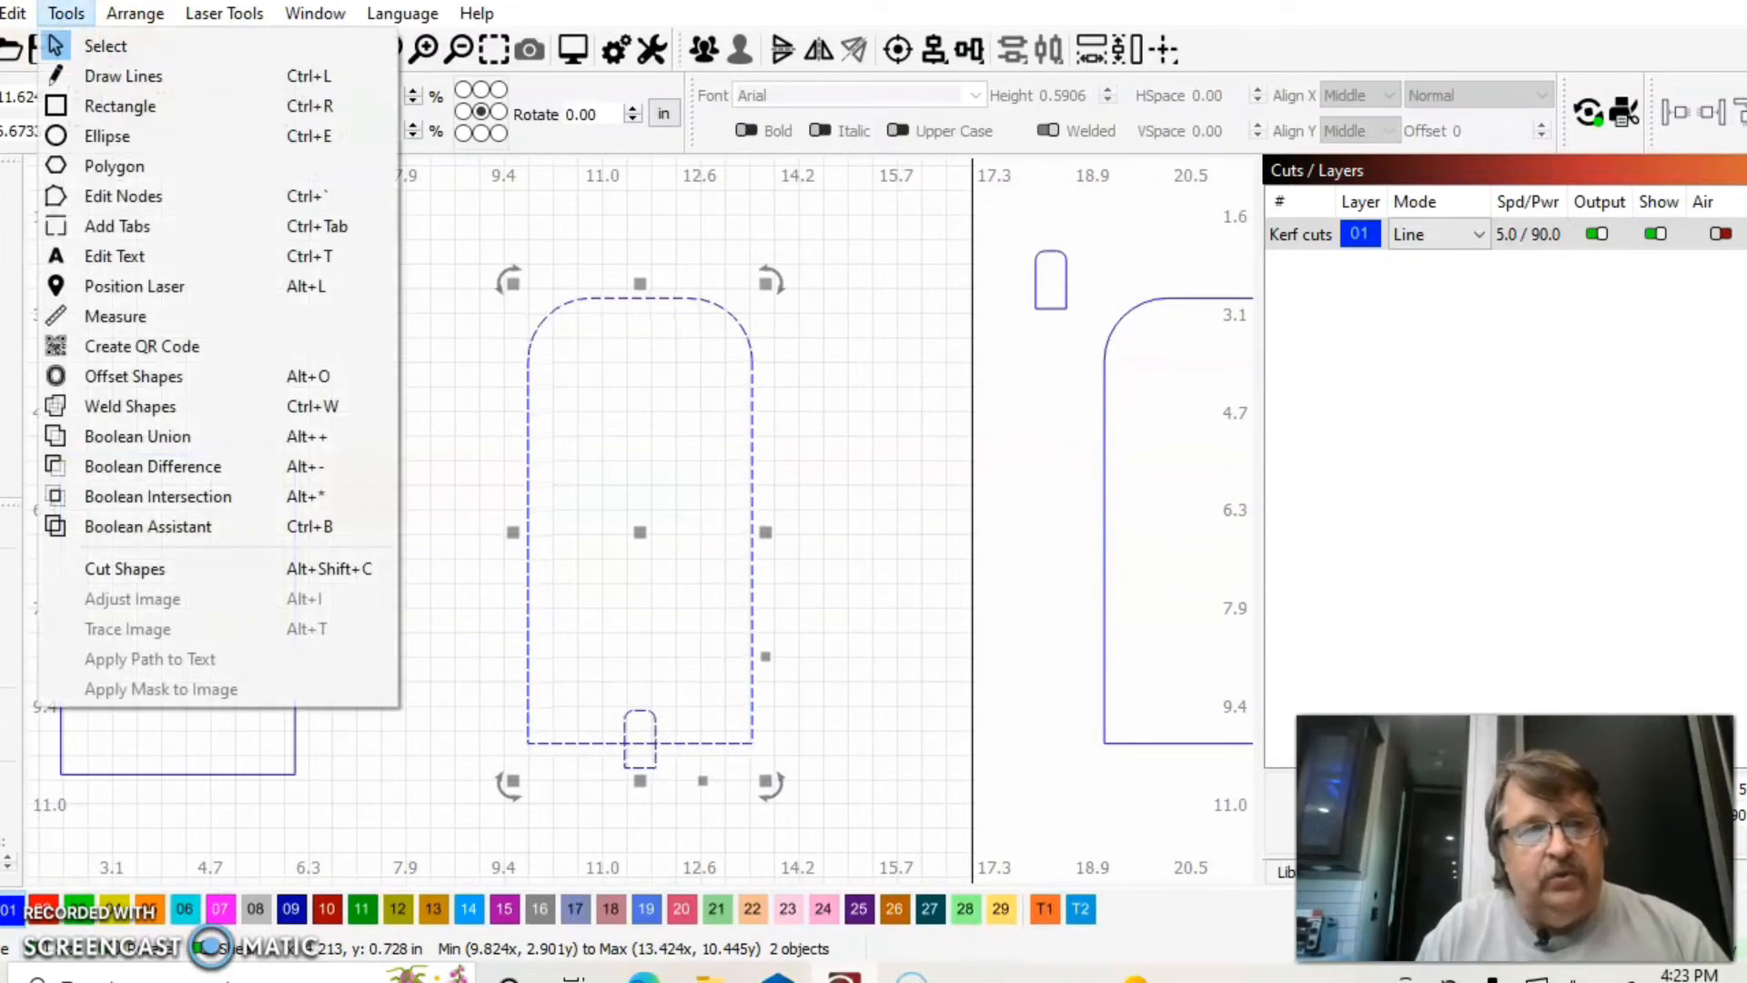
click(180, 526)
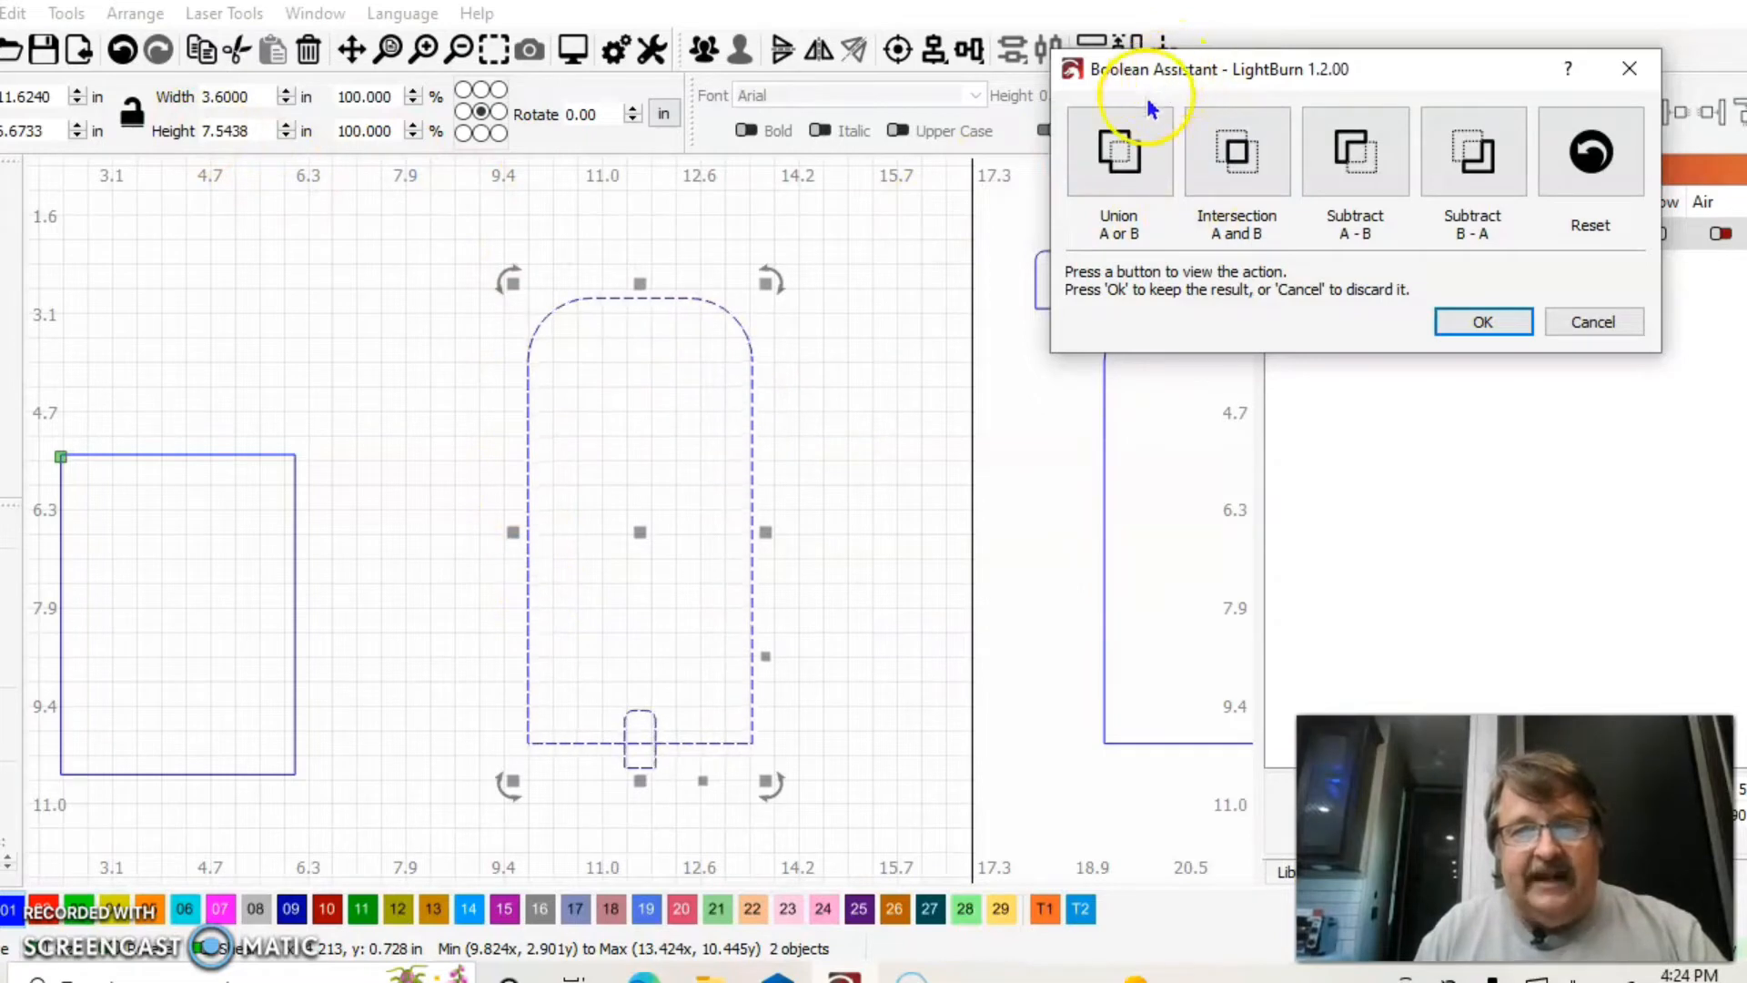
Step: Preview the union, intersection and A - B subtraction of the two shapes, resetting after the first union
click(1121, 155)
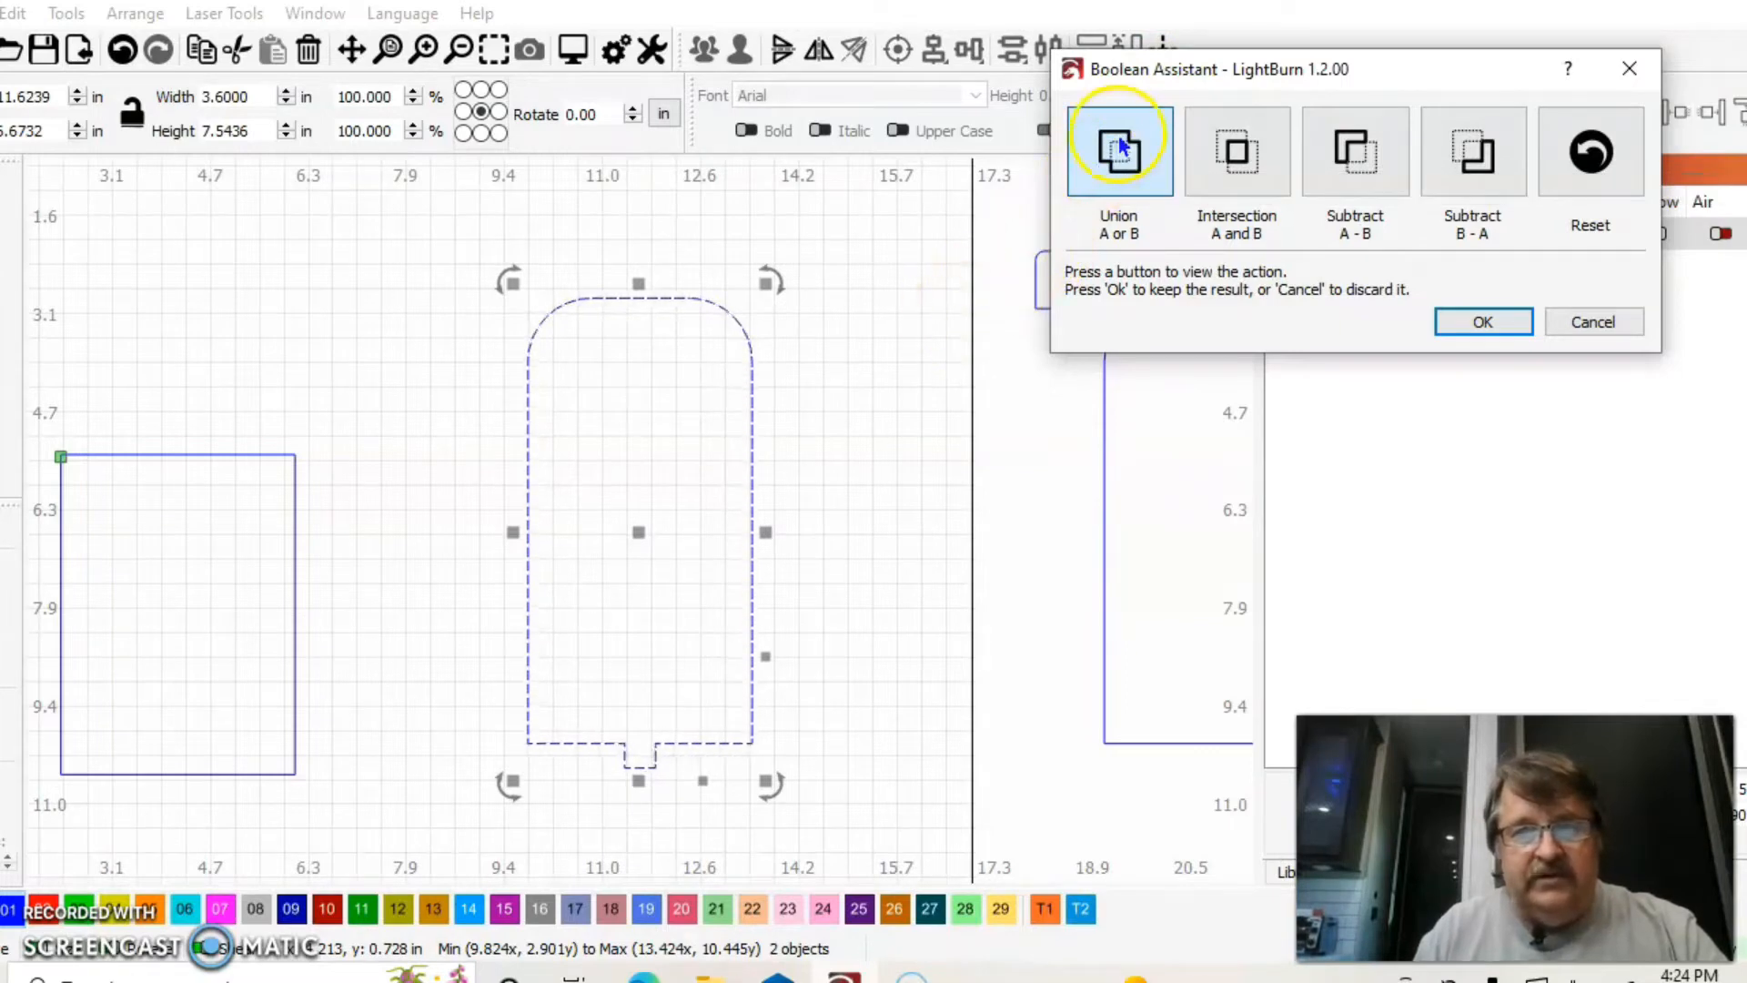
click(1575, 161)
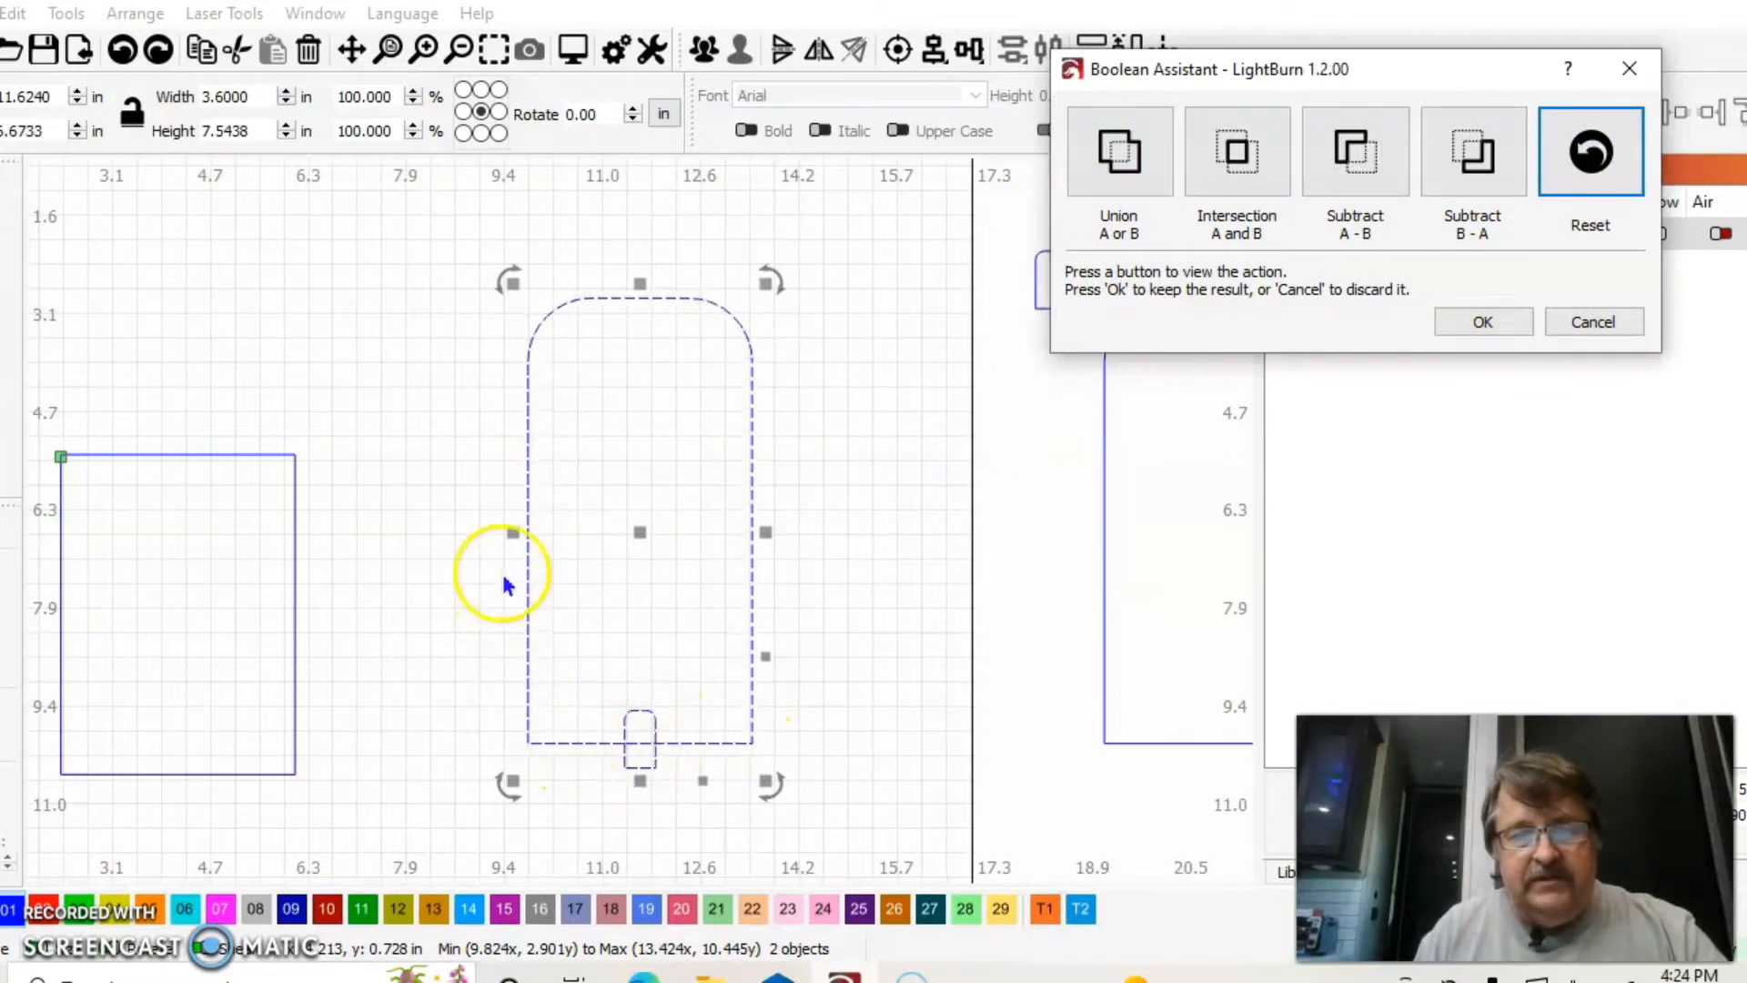
click(1120, 153)
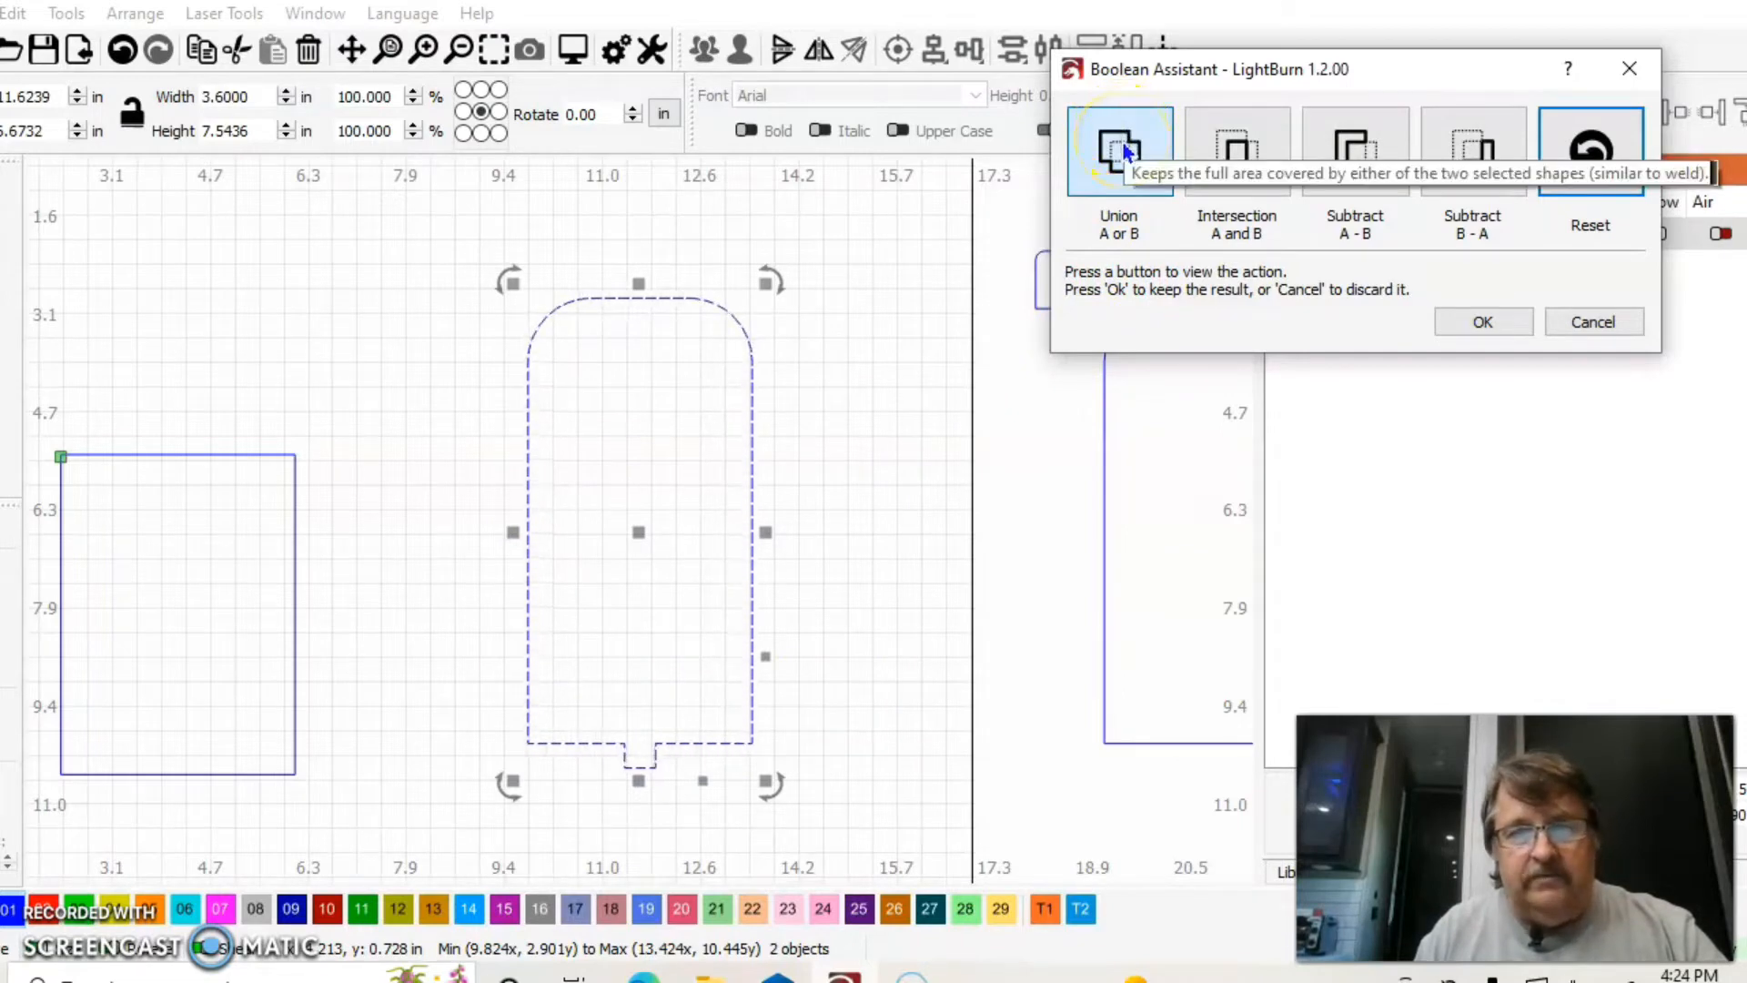
click(1238, 148)
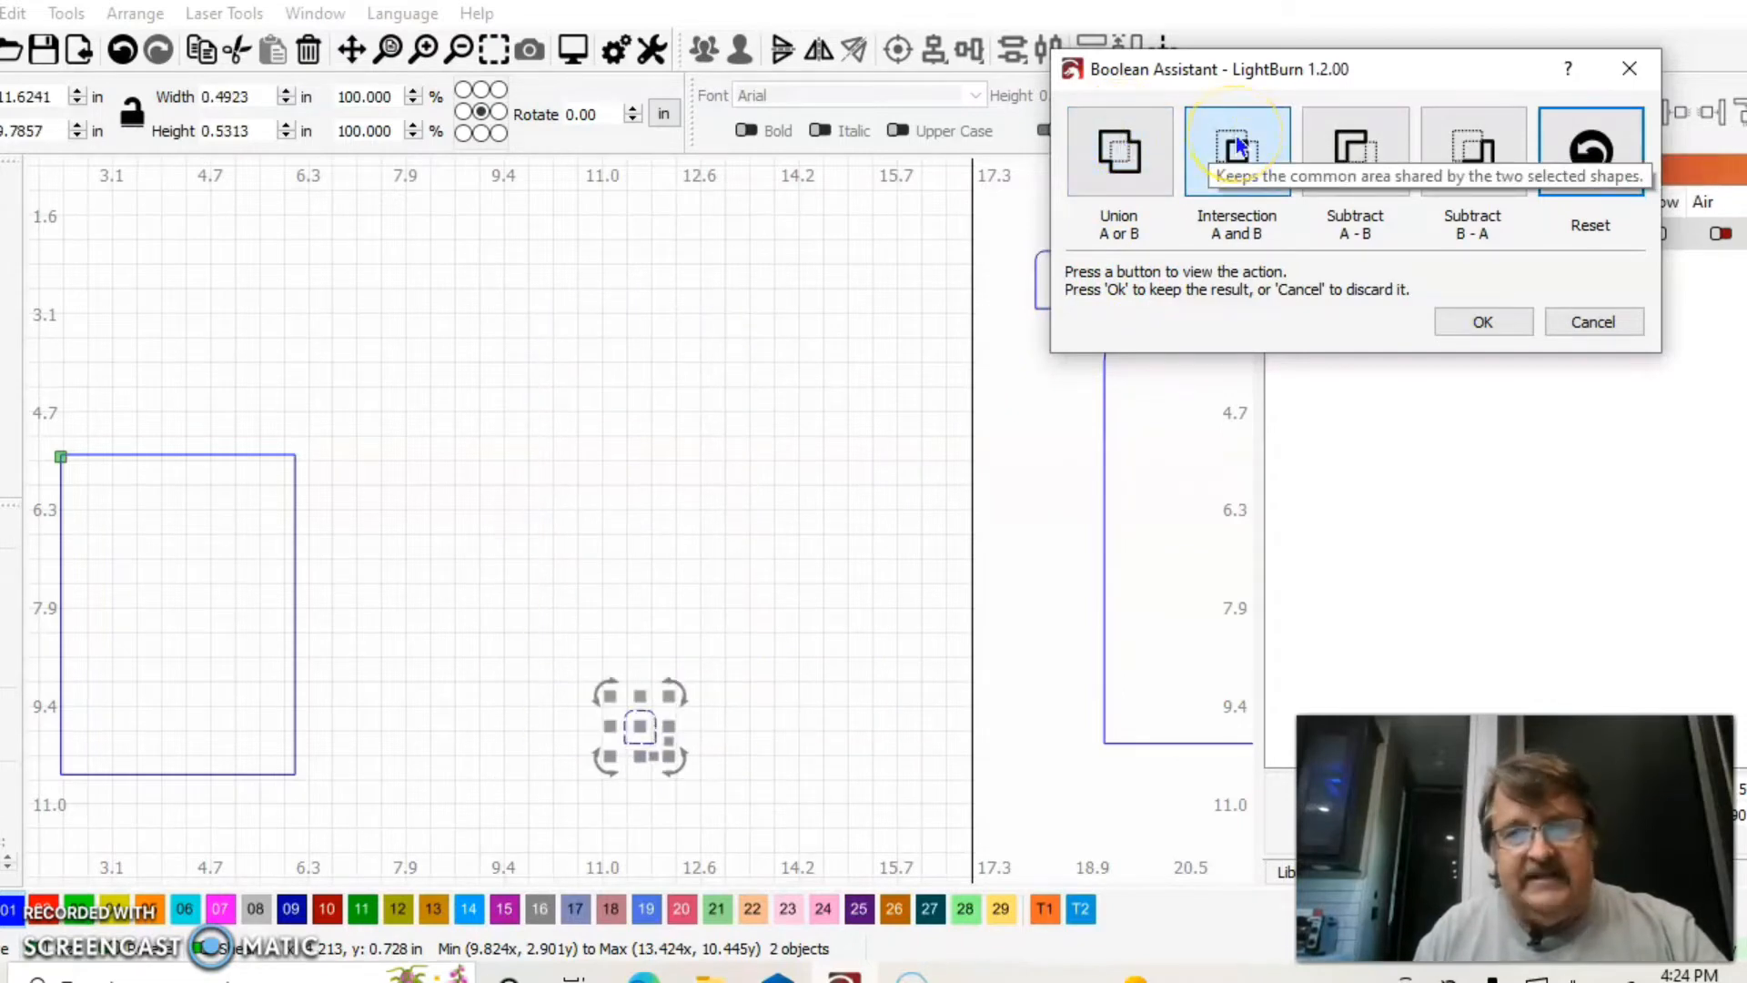
click(1349, 141)
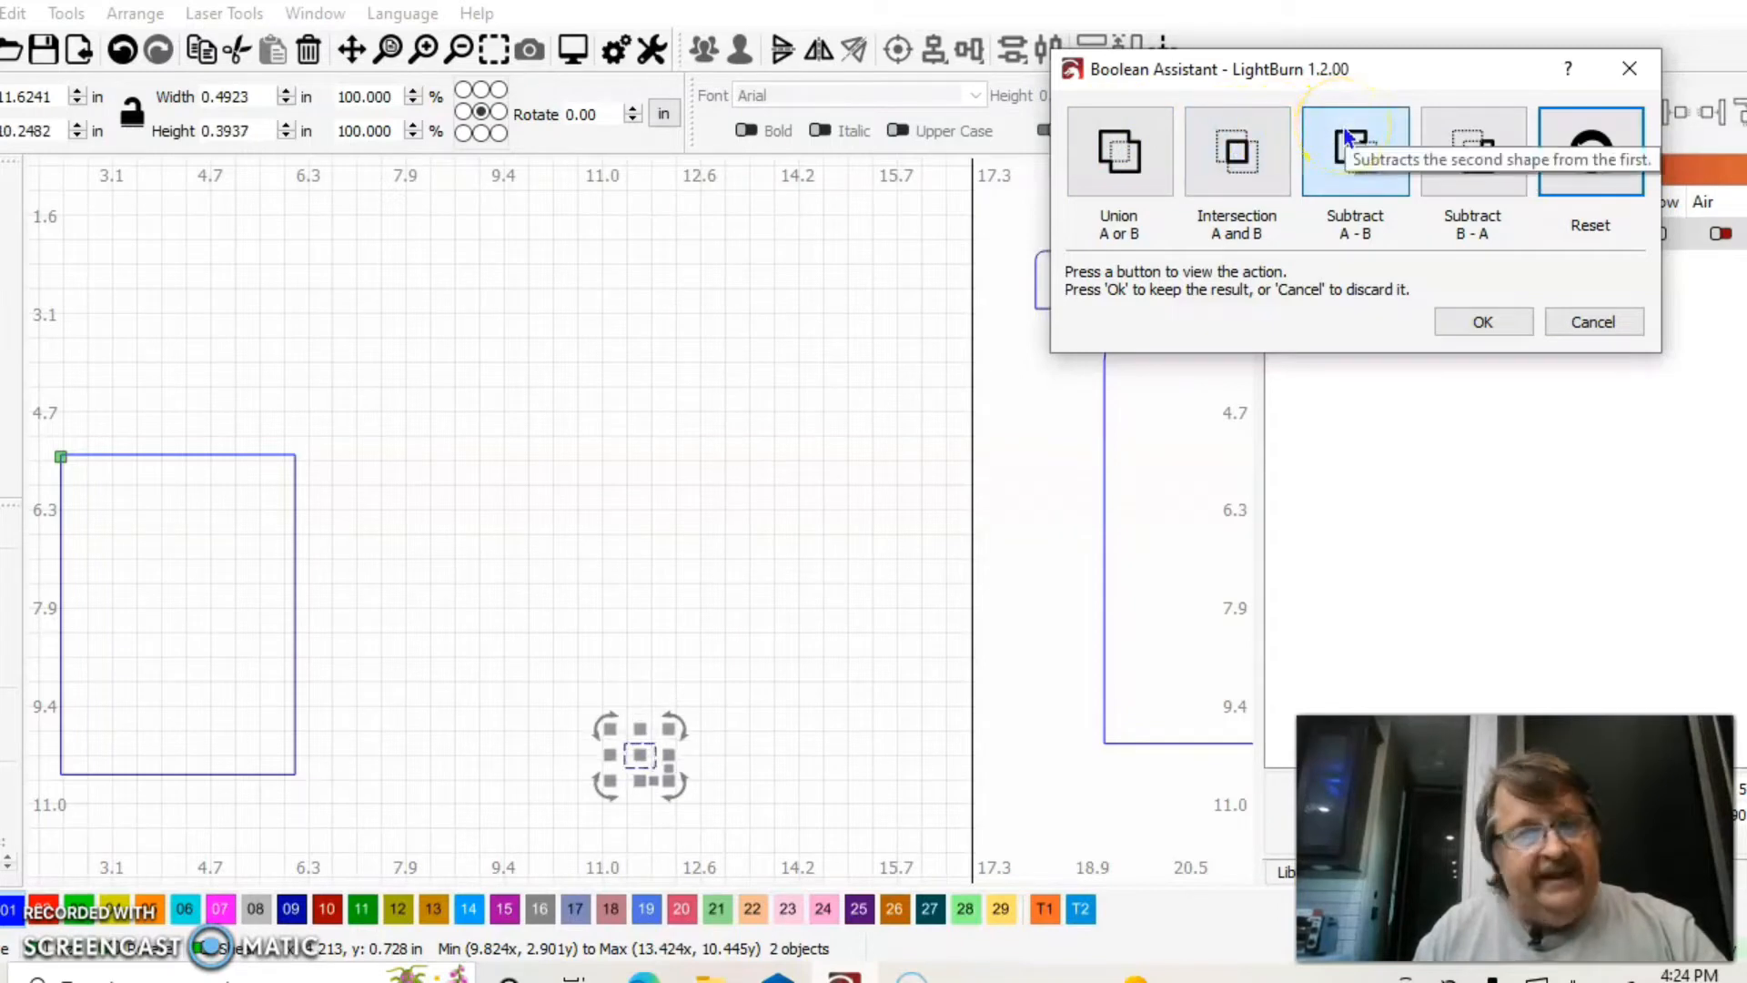
Step: Subtract the small shape from the tall one with Subtract B - A, keep the result and clear the selection
click(1449, 136)
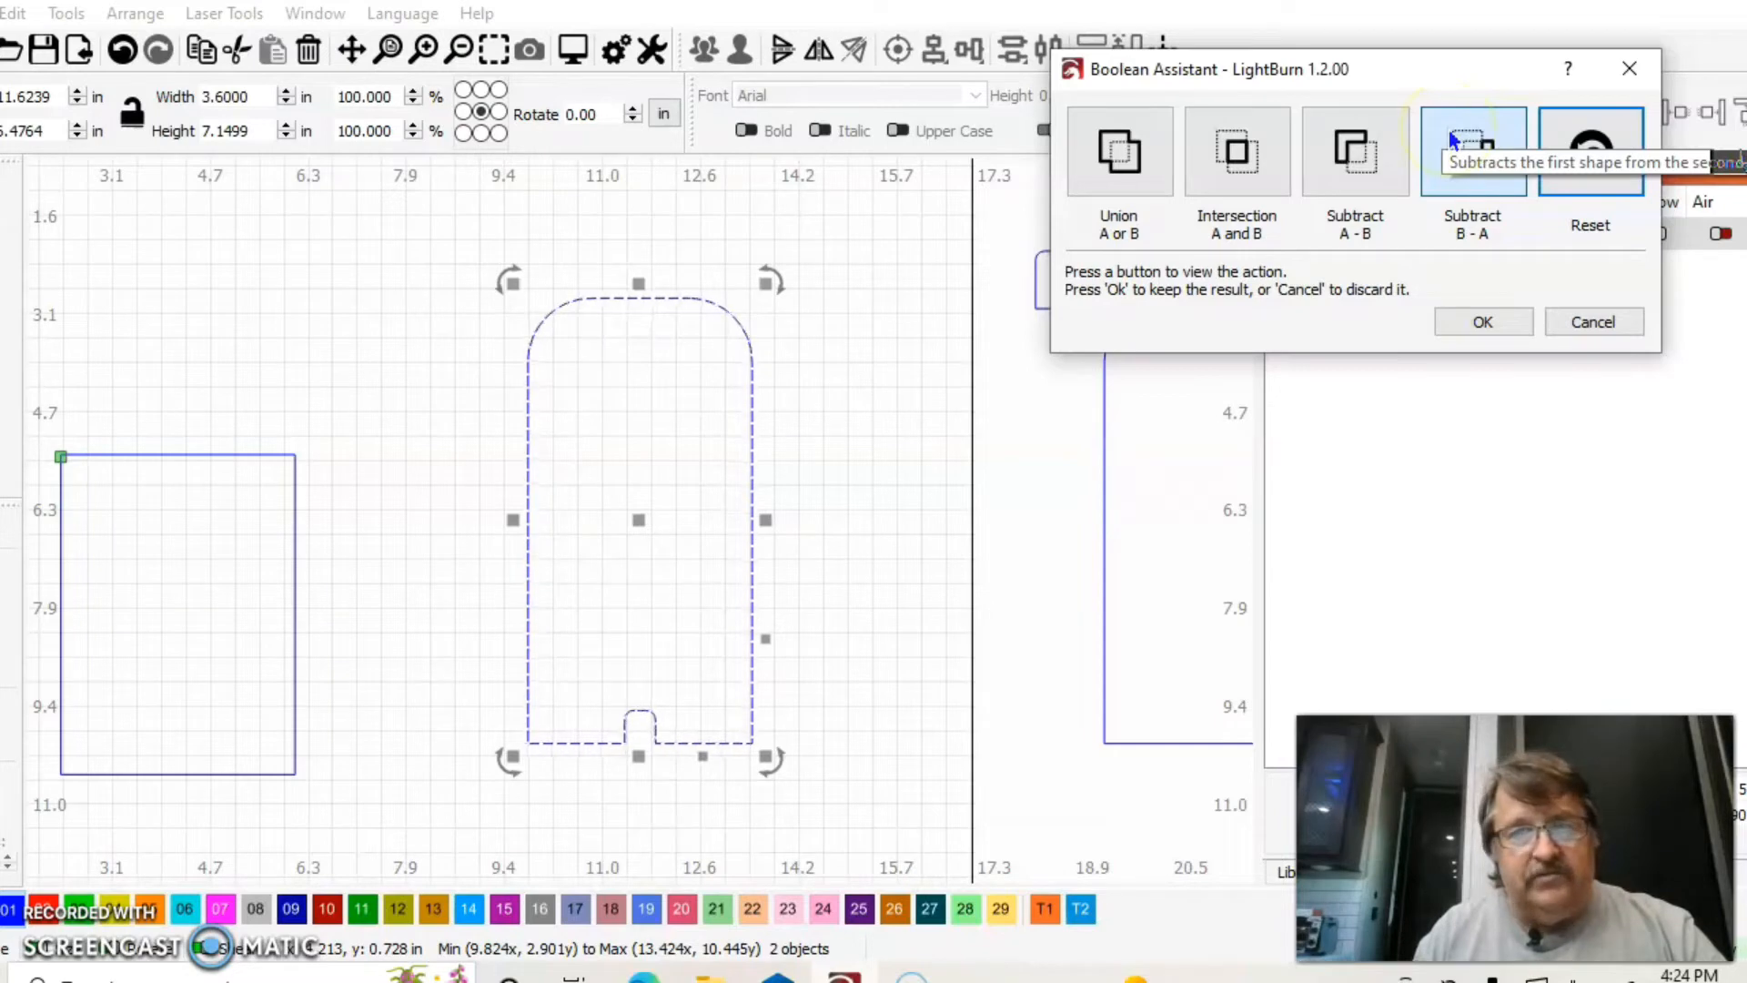
click(1465, 315)
click(883, 402)
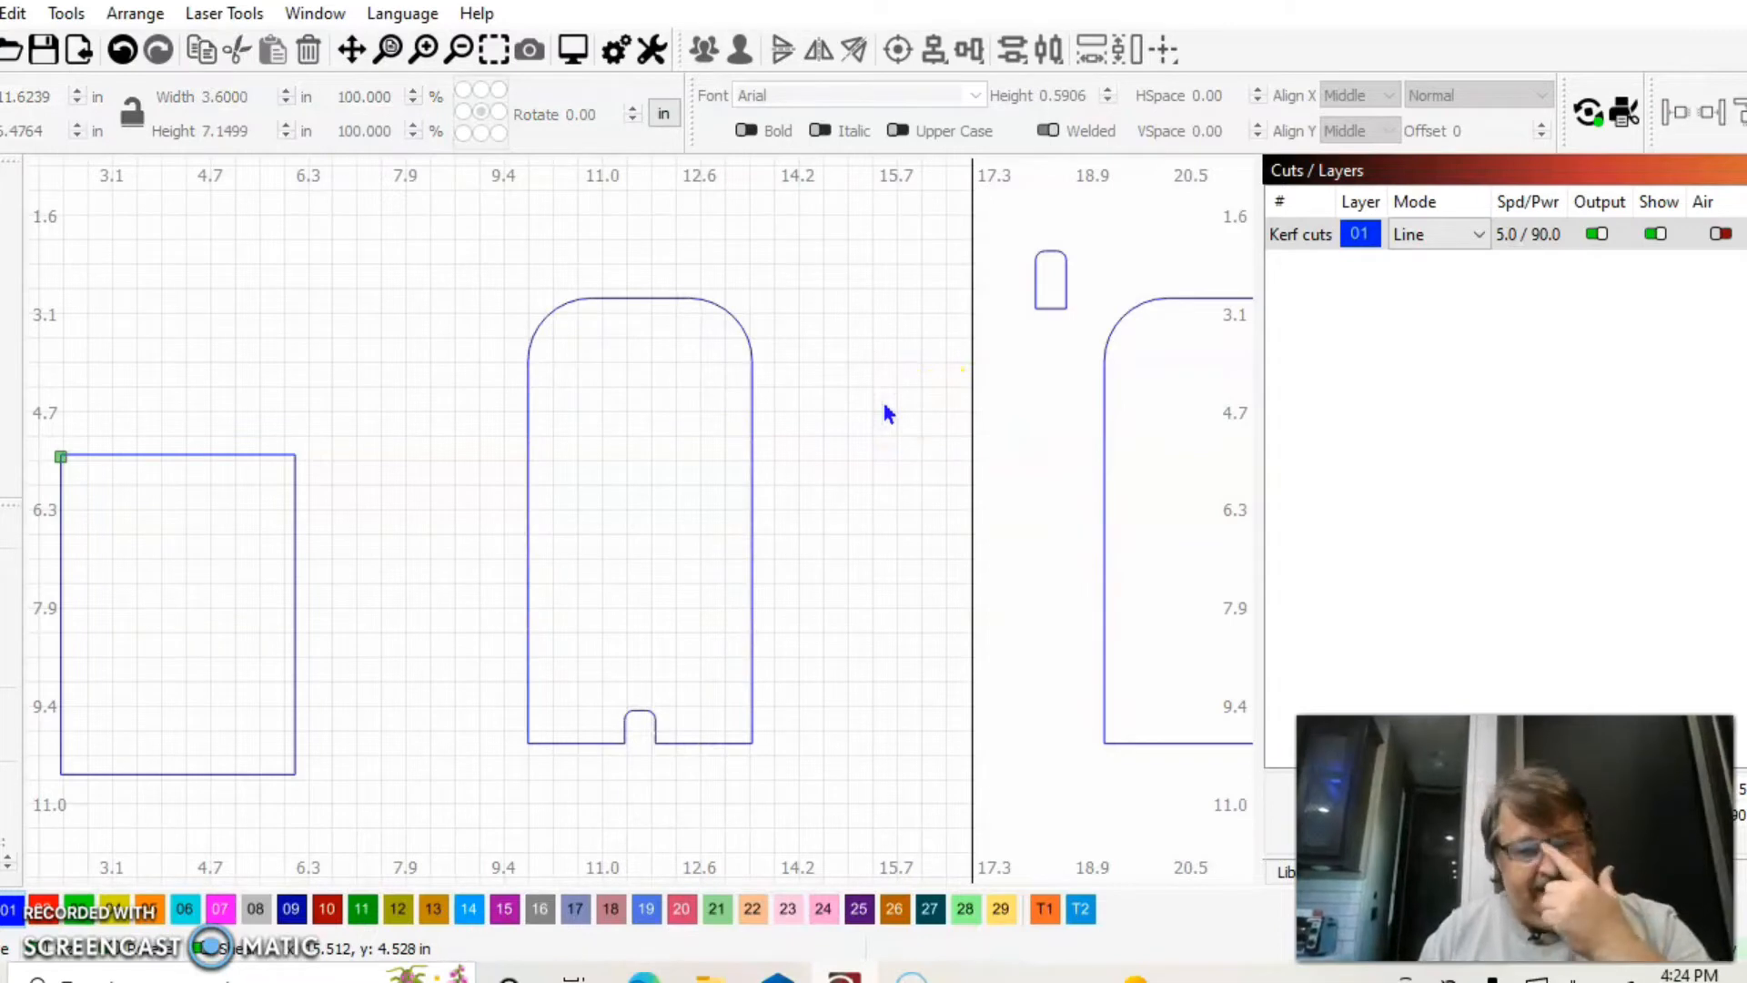
click(644, 653)
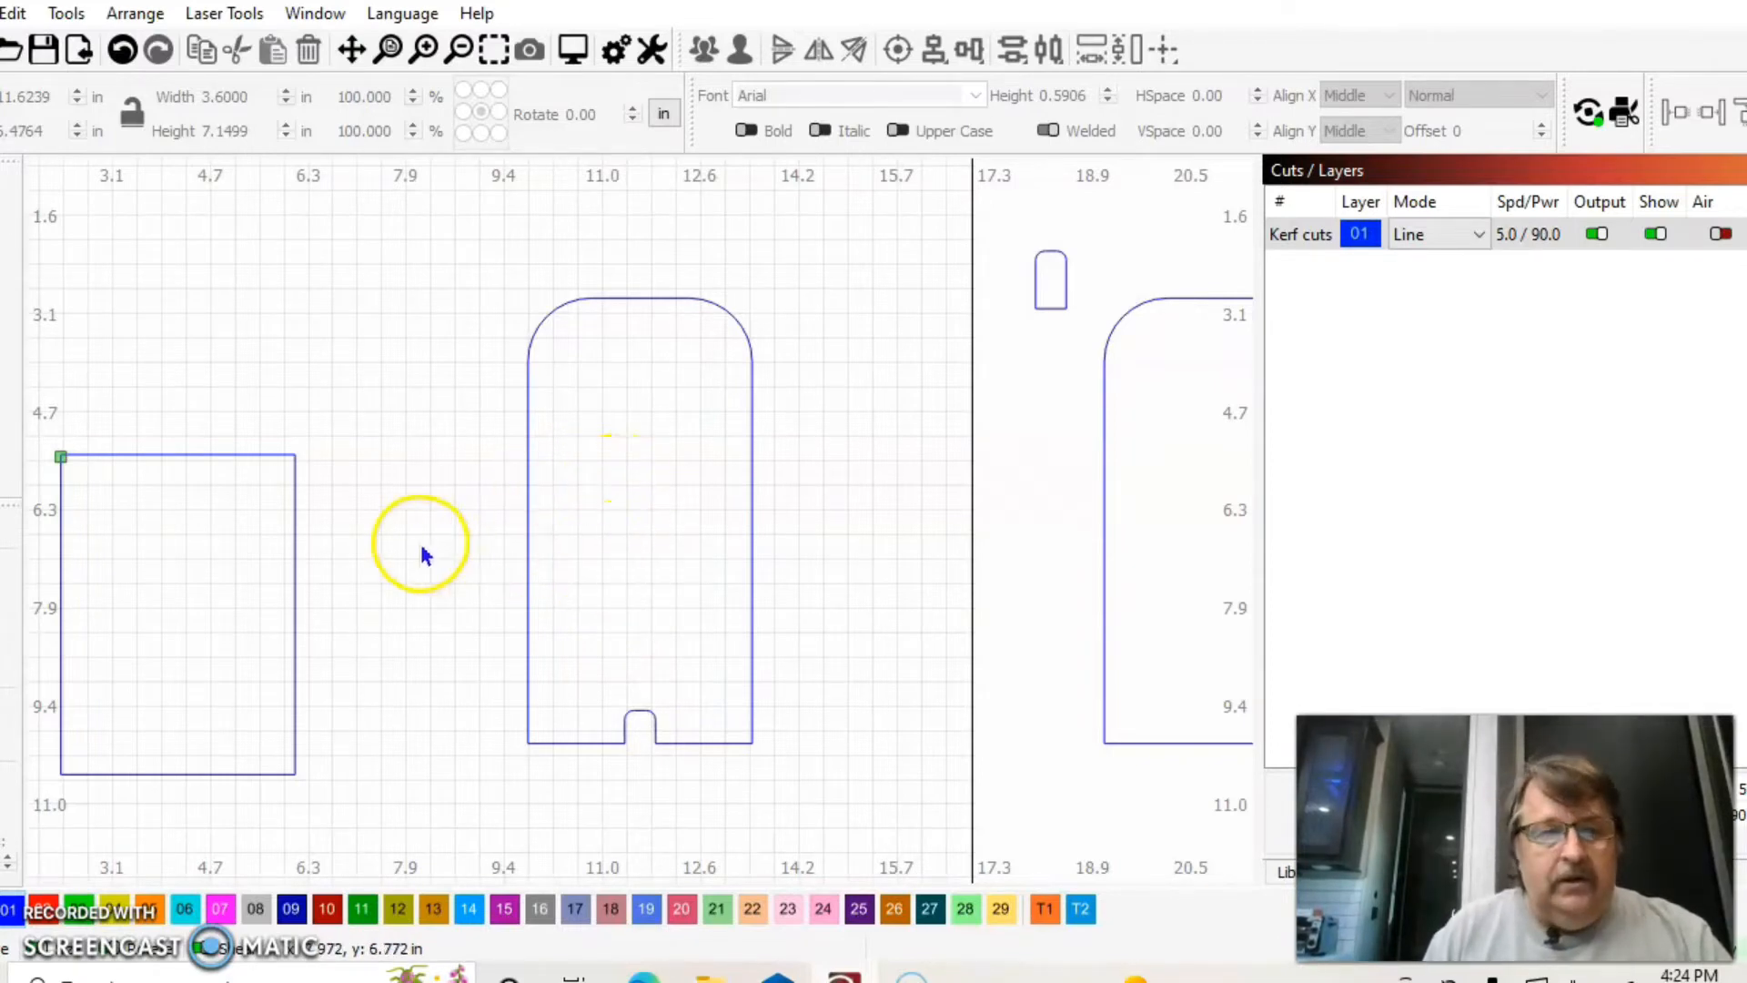
Step: Move the plain rectangle closer to the notched tall shape, to about X 6.24 in, Y 6.76 in
click(187, 455)
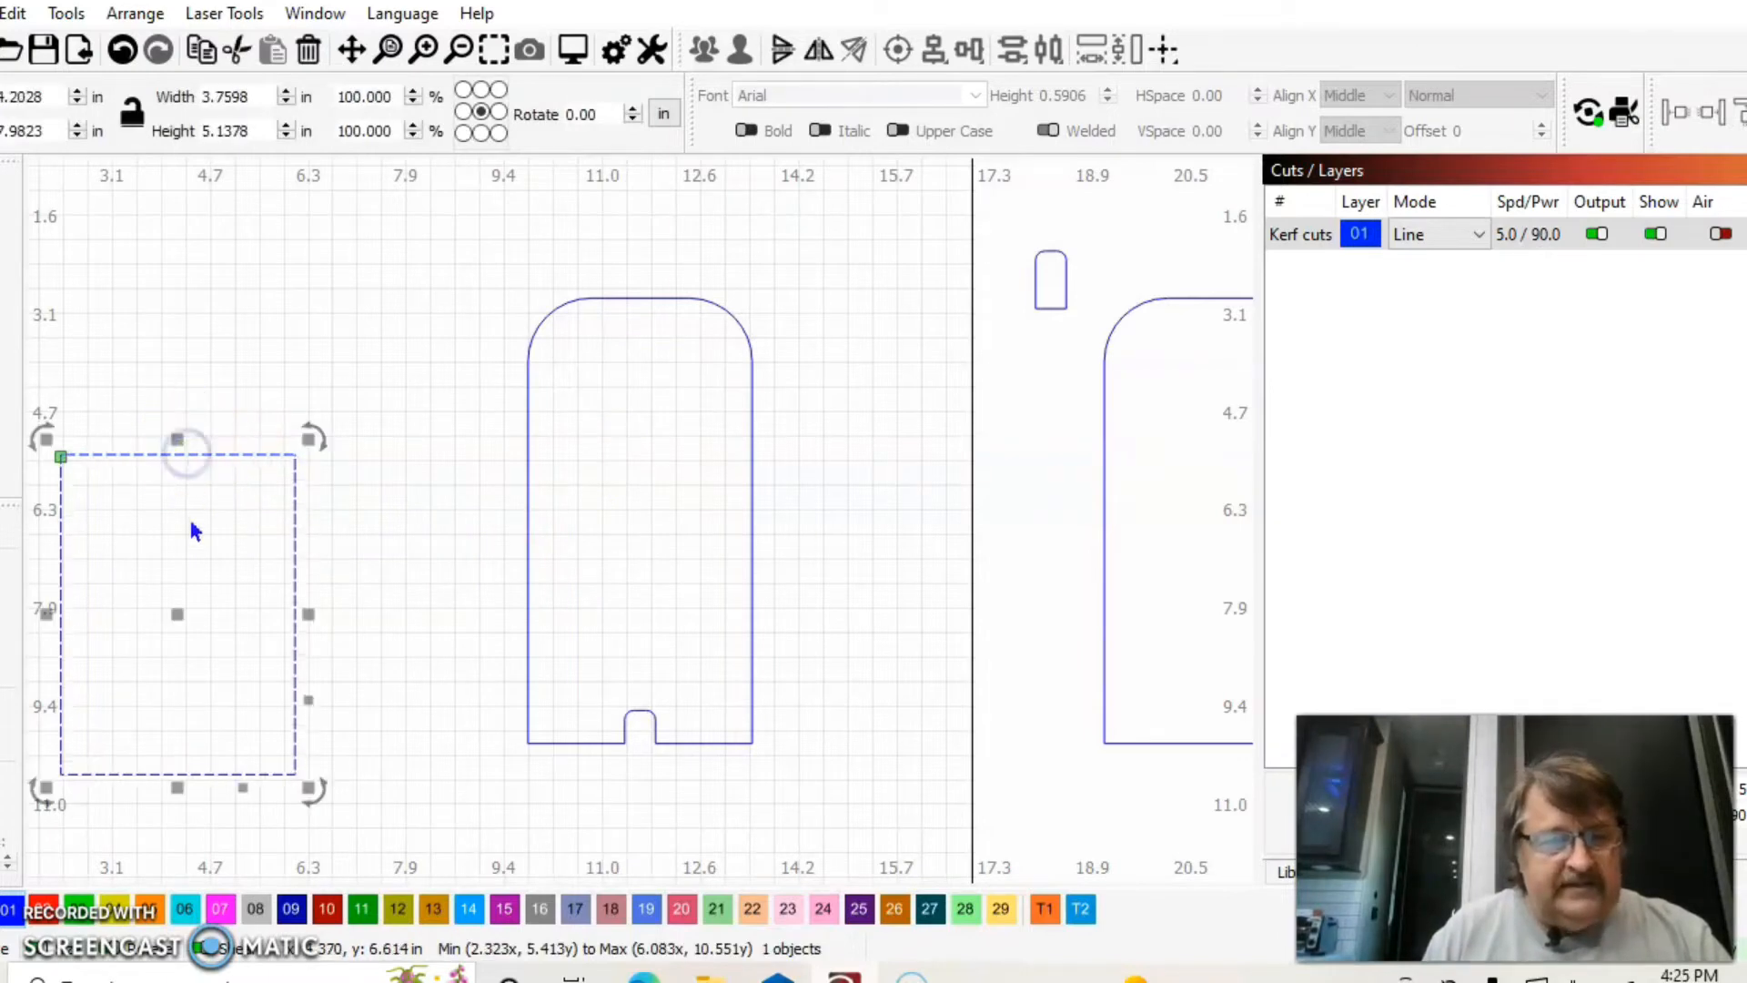
drag(178, 612, 318, 586)
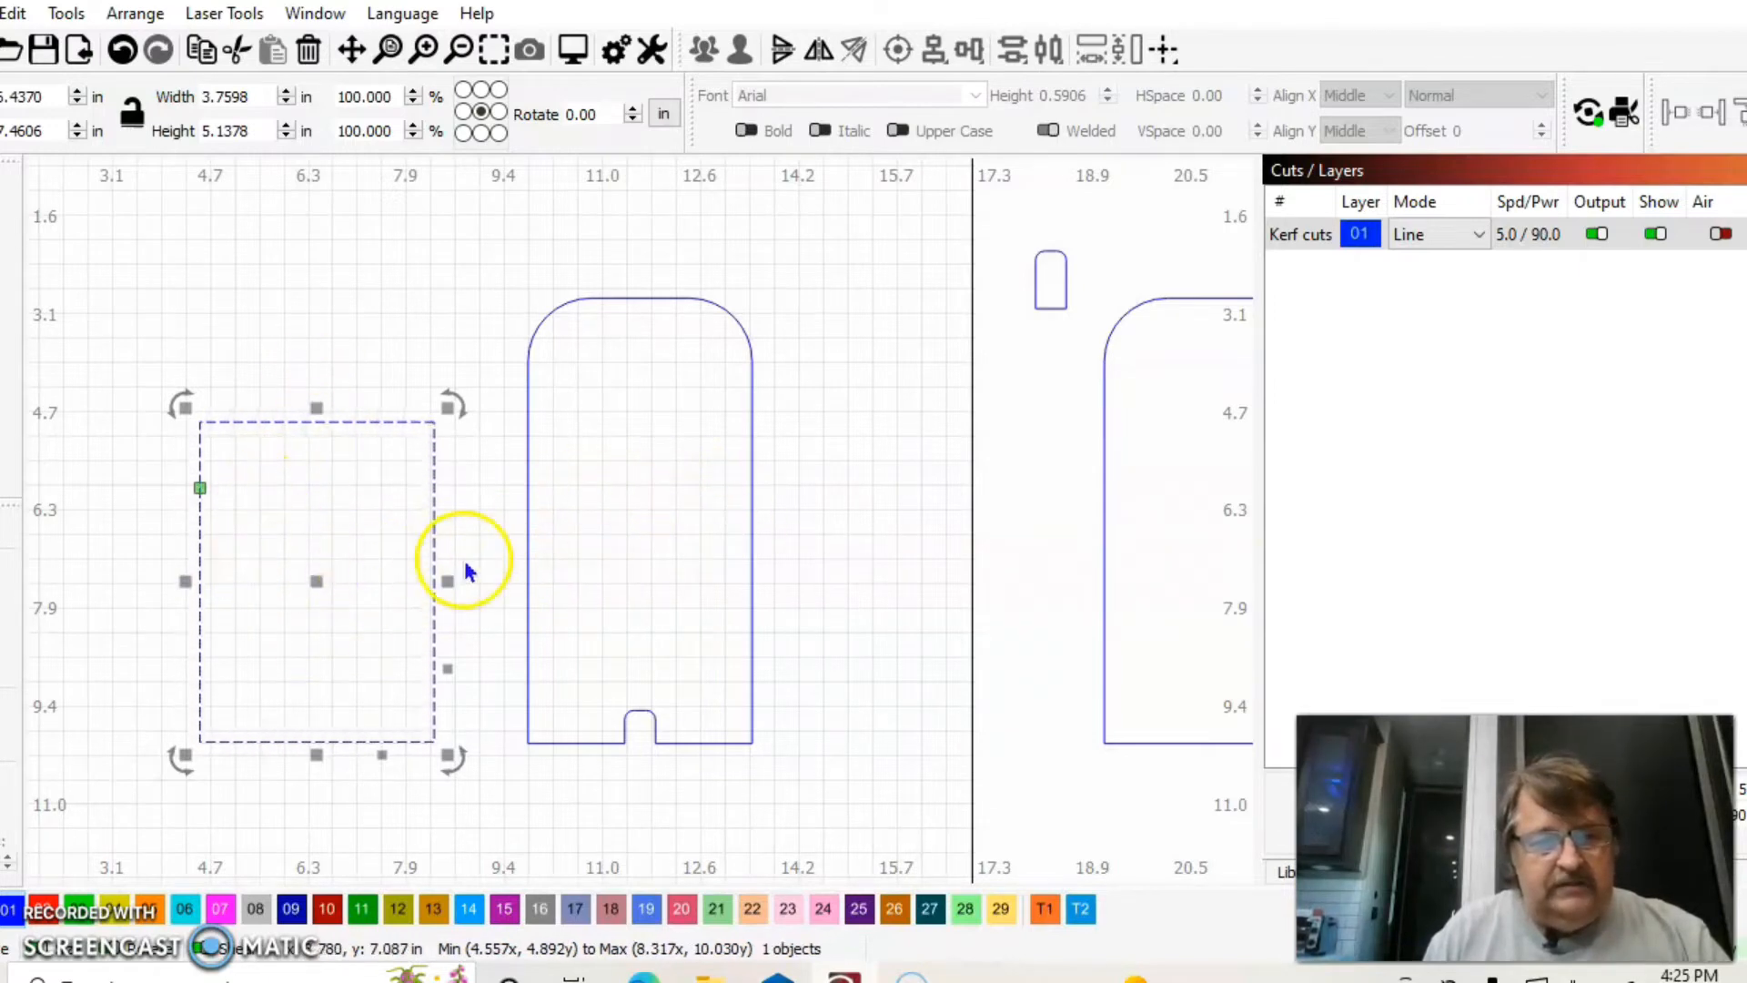
click(528, 496)
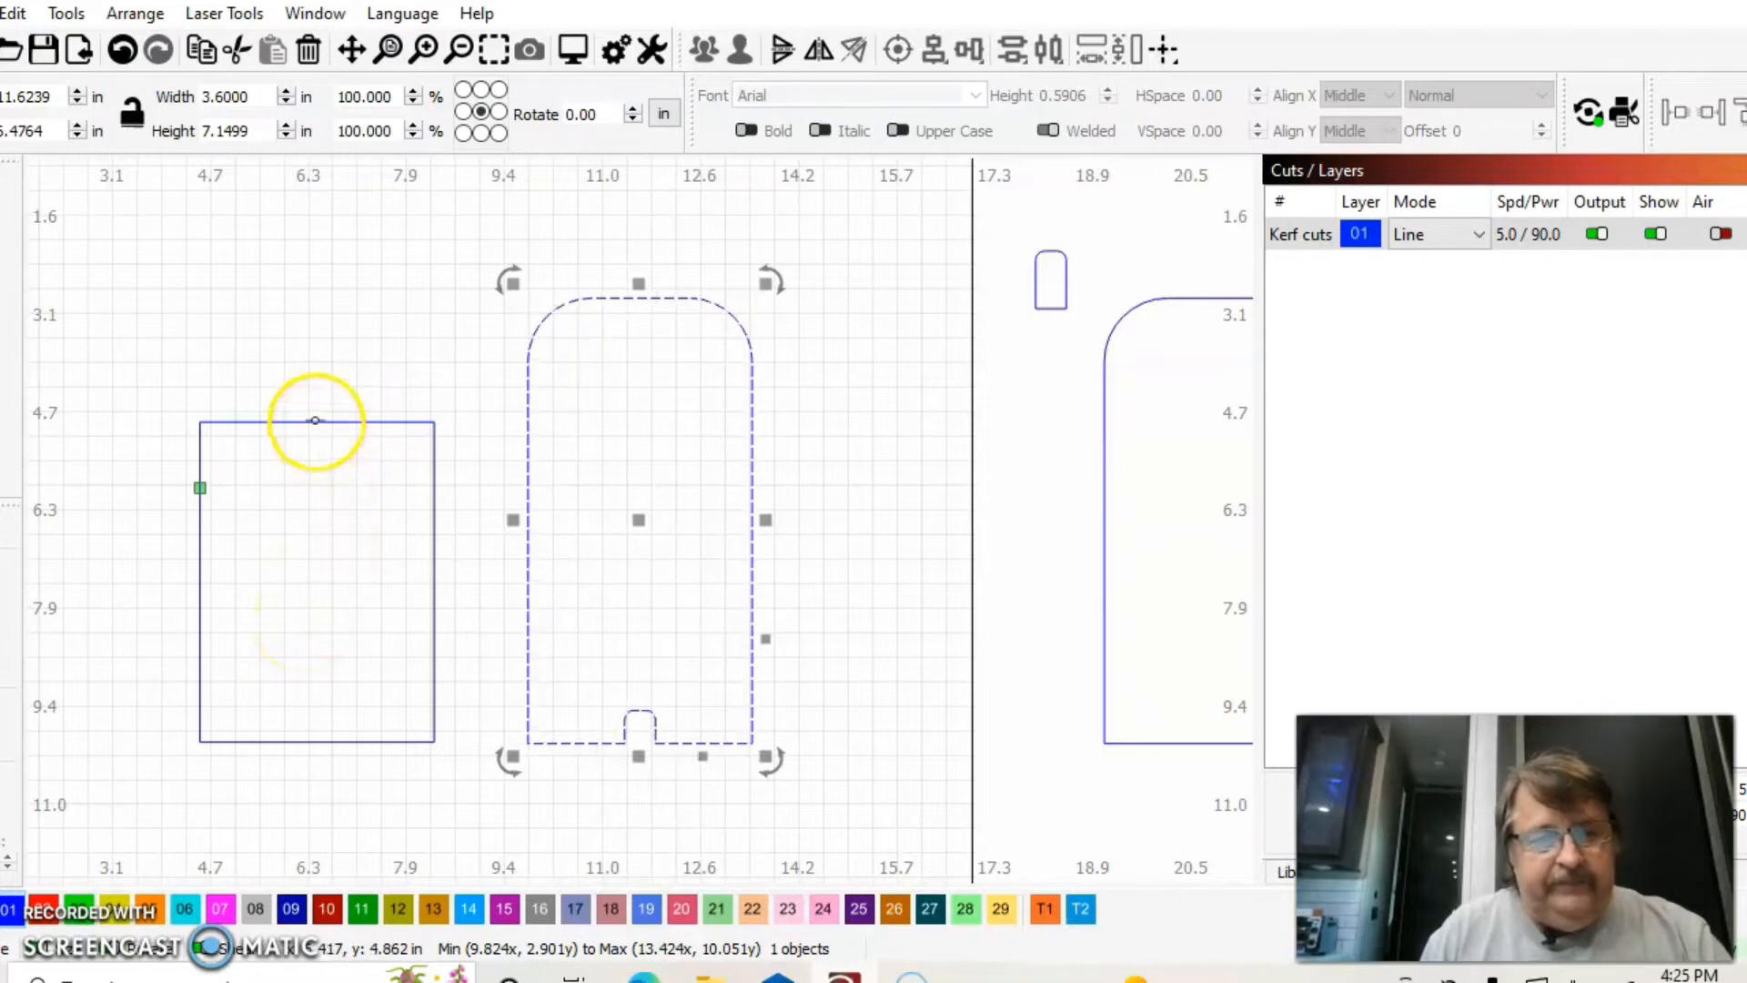
click(315, 421)
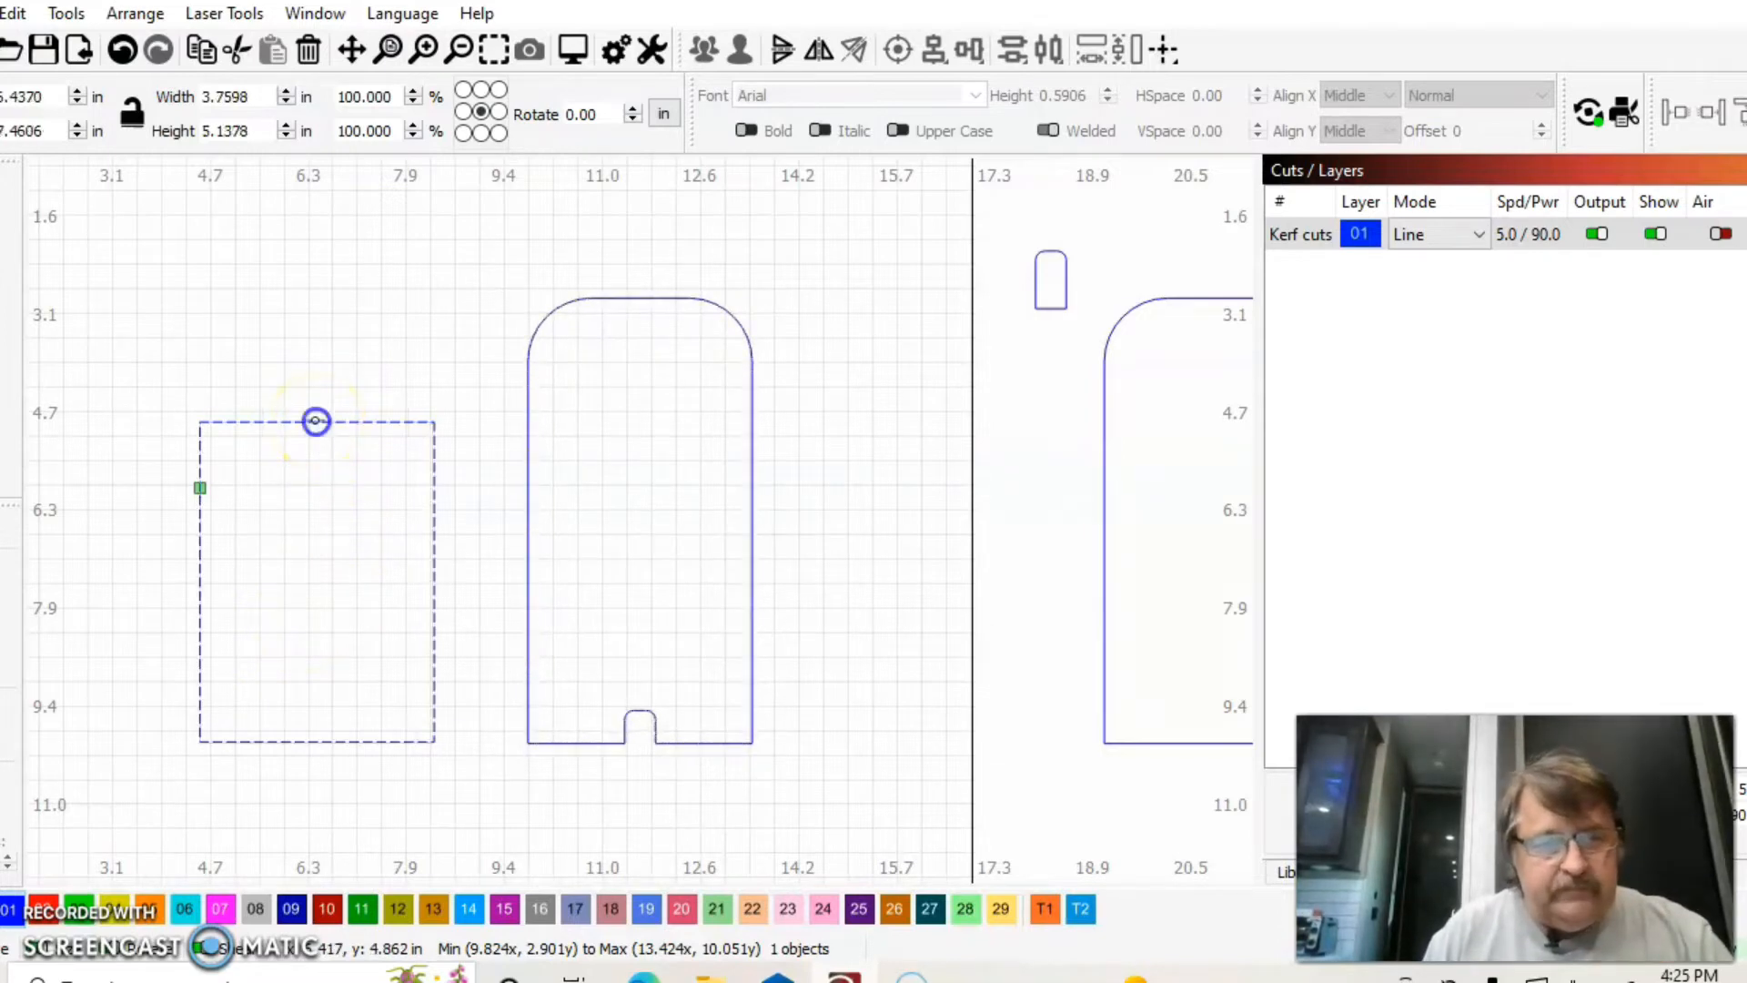
drag(315, 421, 305, 380)
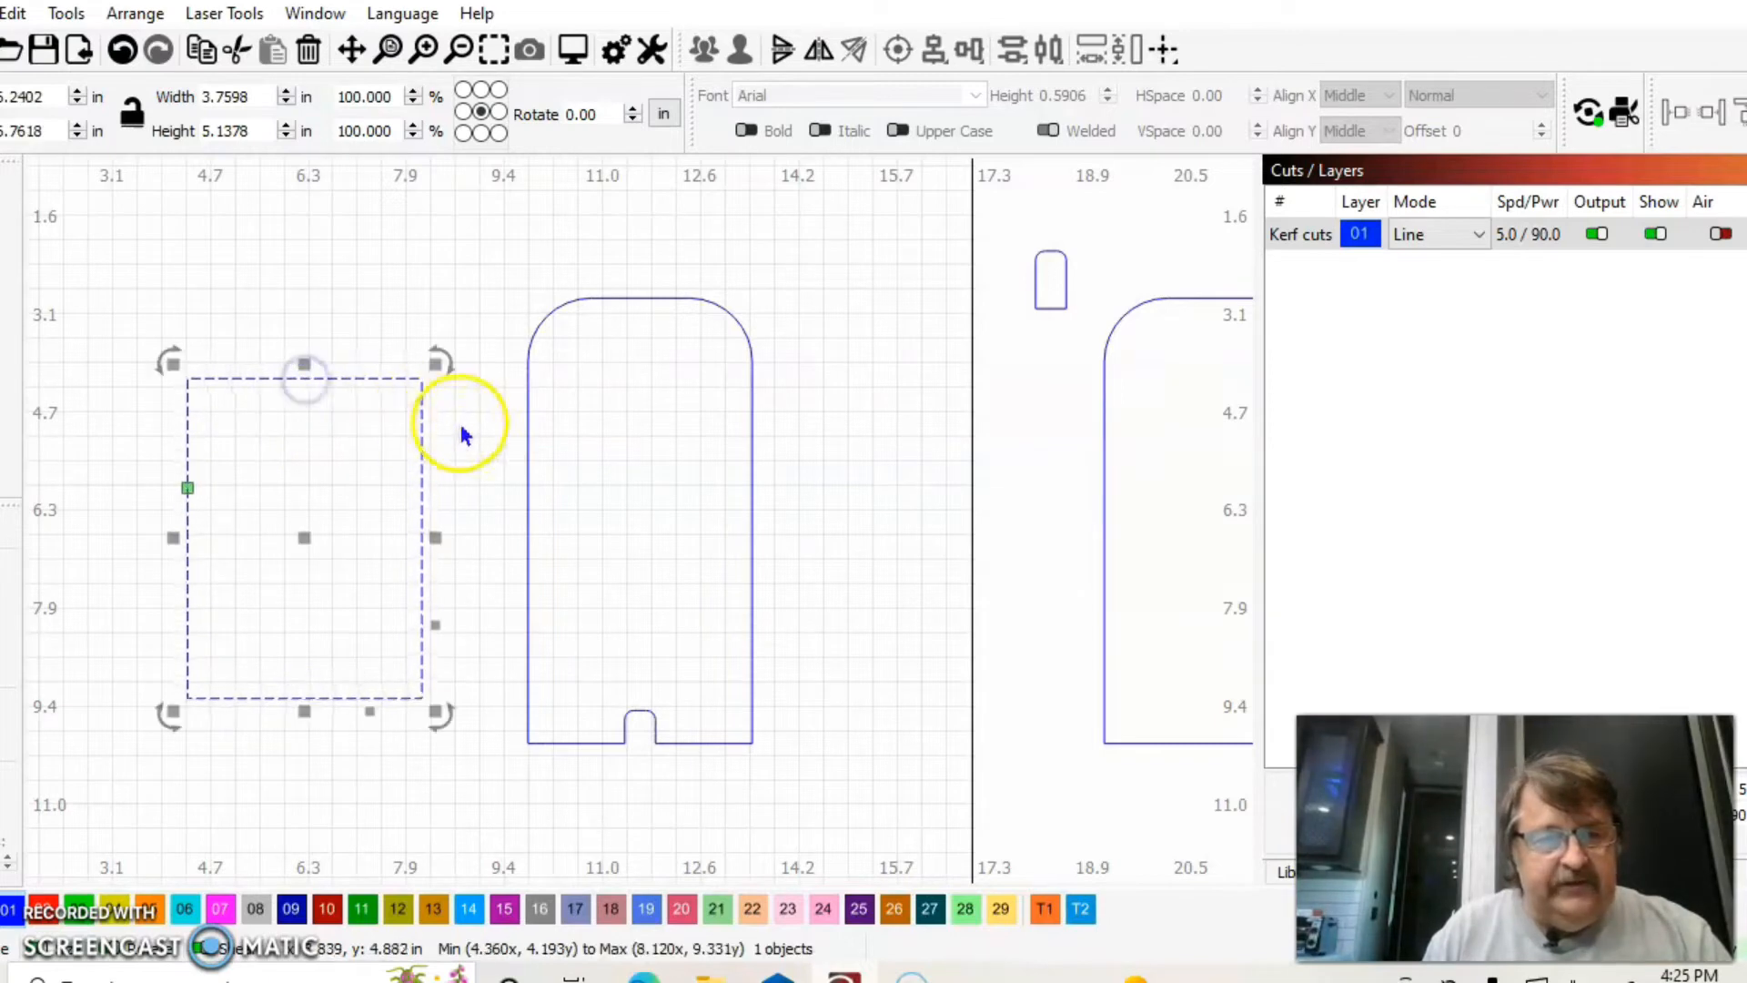
Step: Check the notched tall shape's height and set the plain rectangle's height to match, 7.1499 in
click(529, 440)
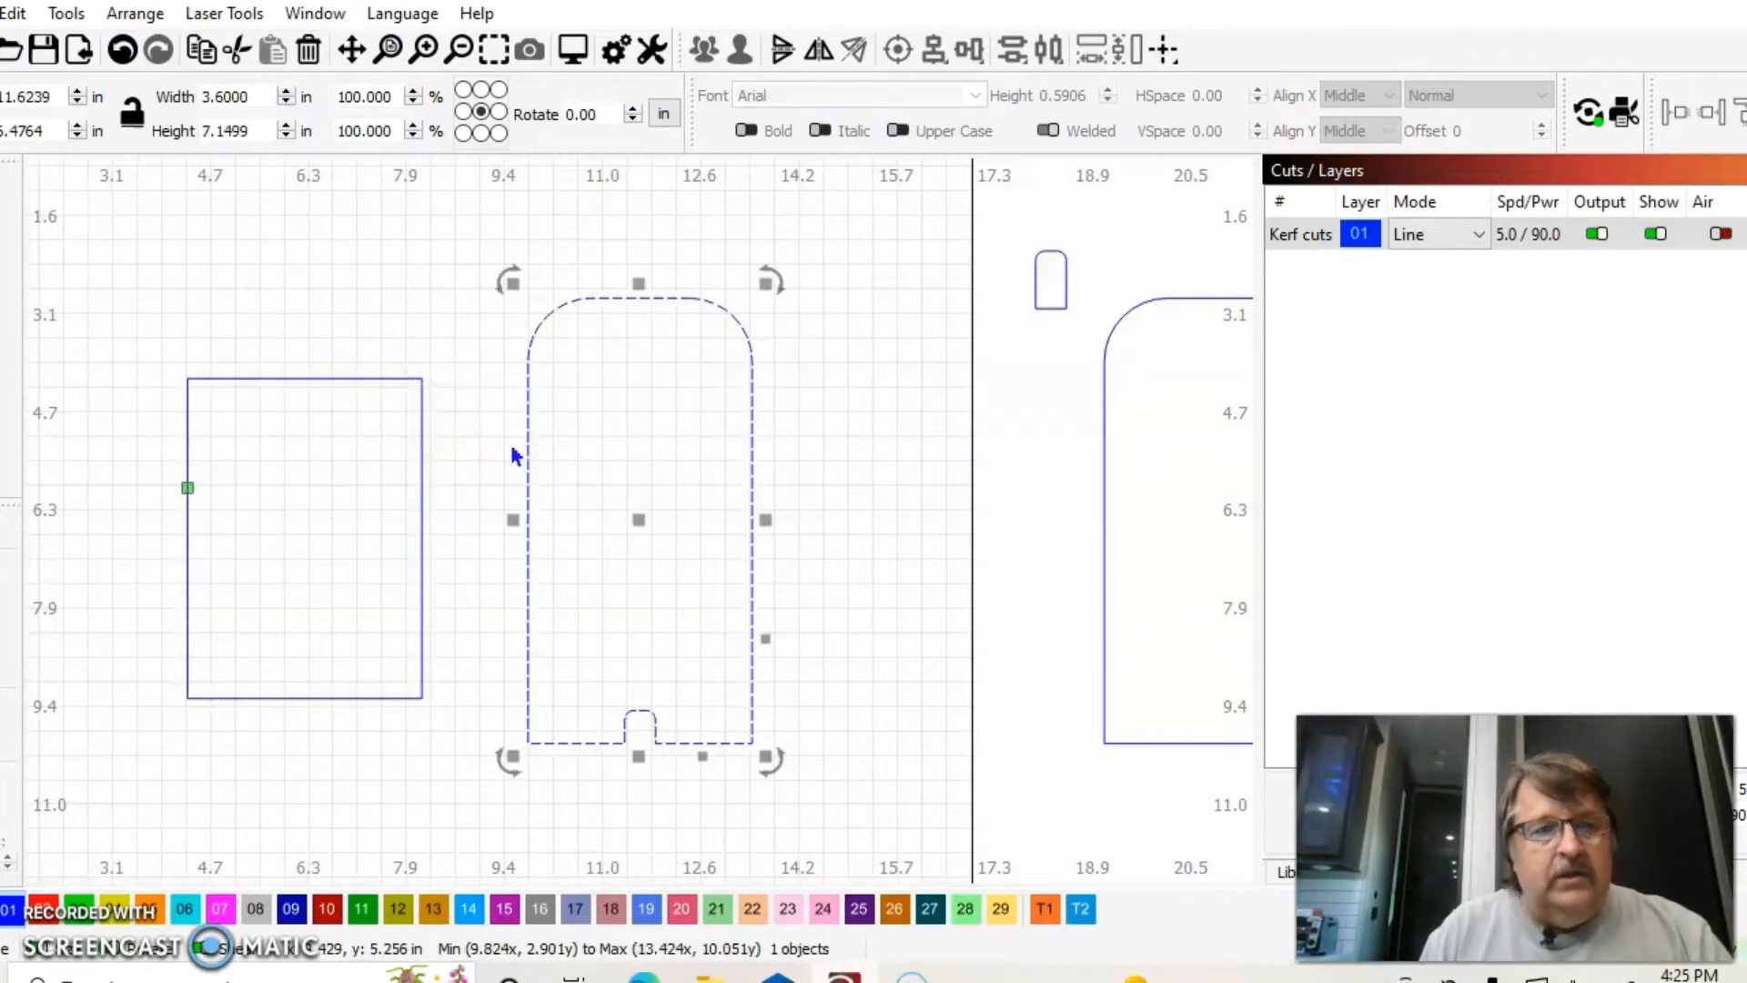
click(299, 373)
click(300, 377)
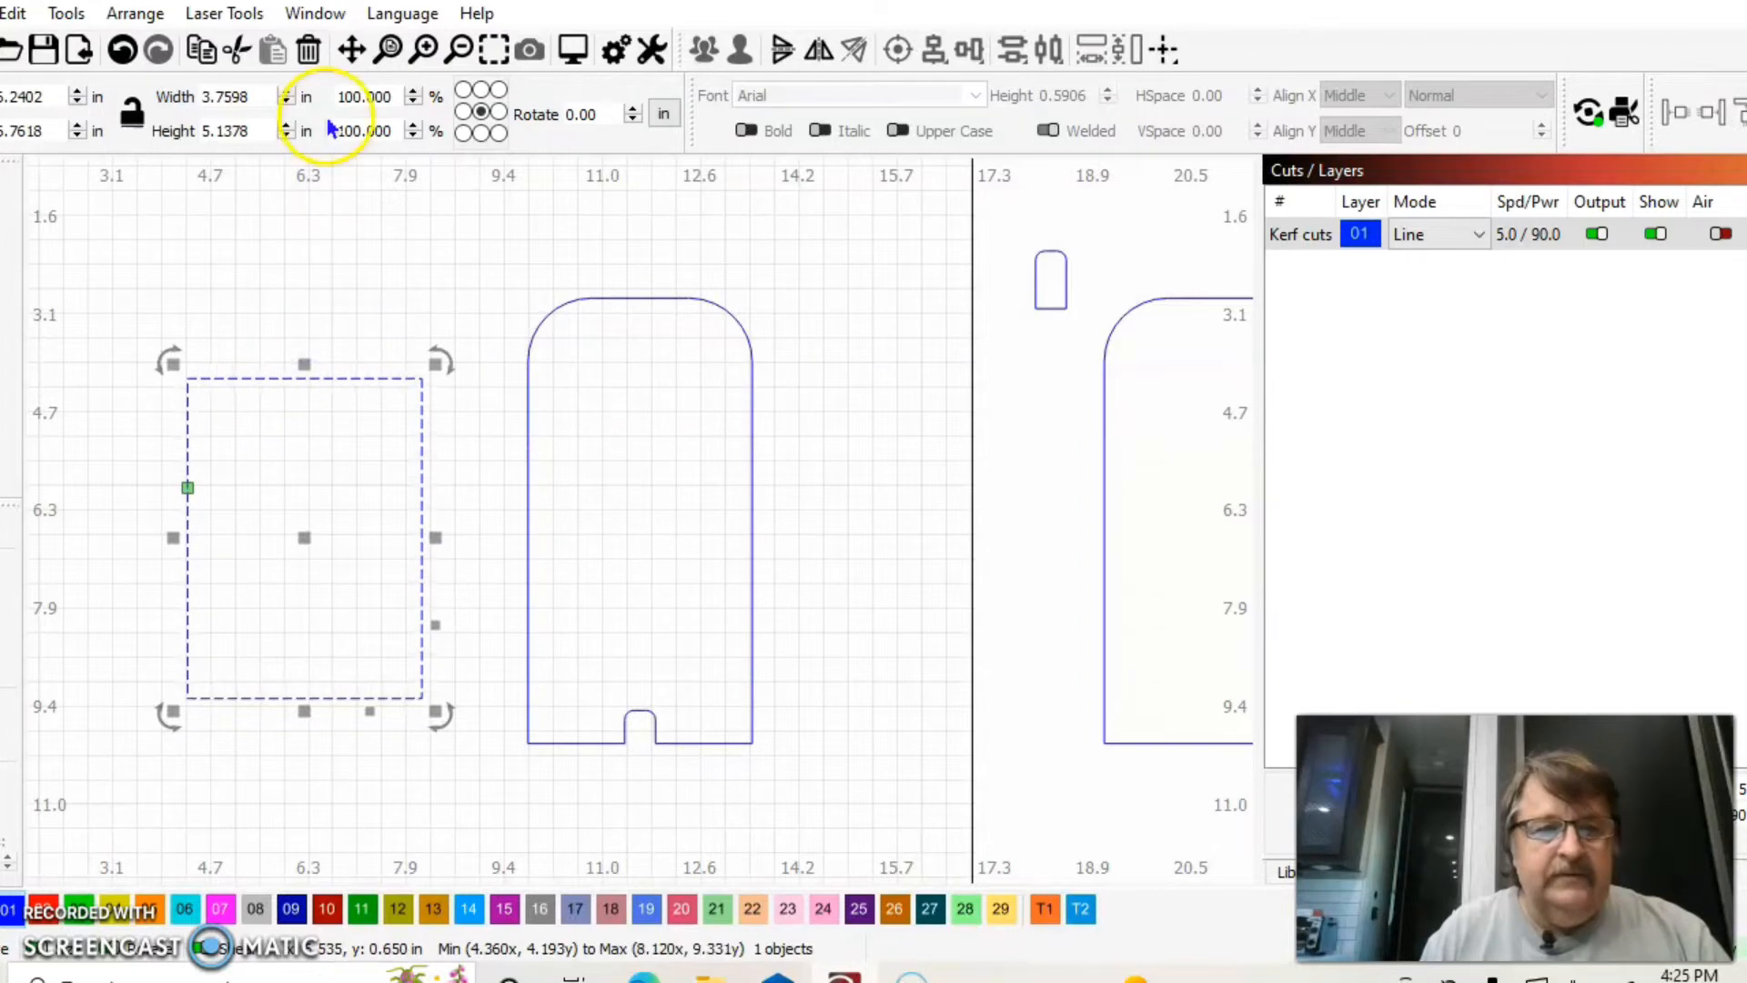
drag(249, 131, 167, 144)
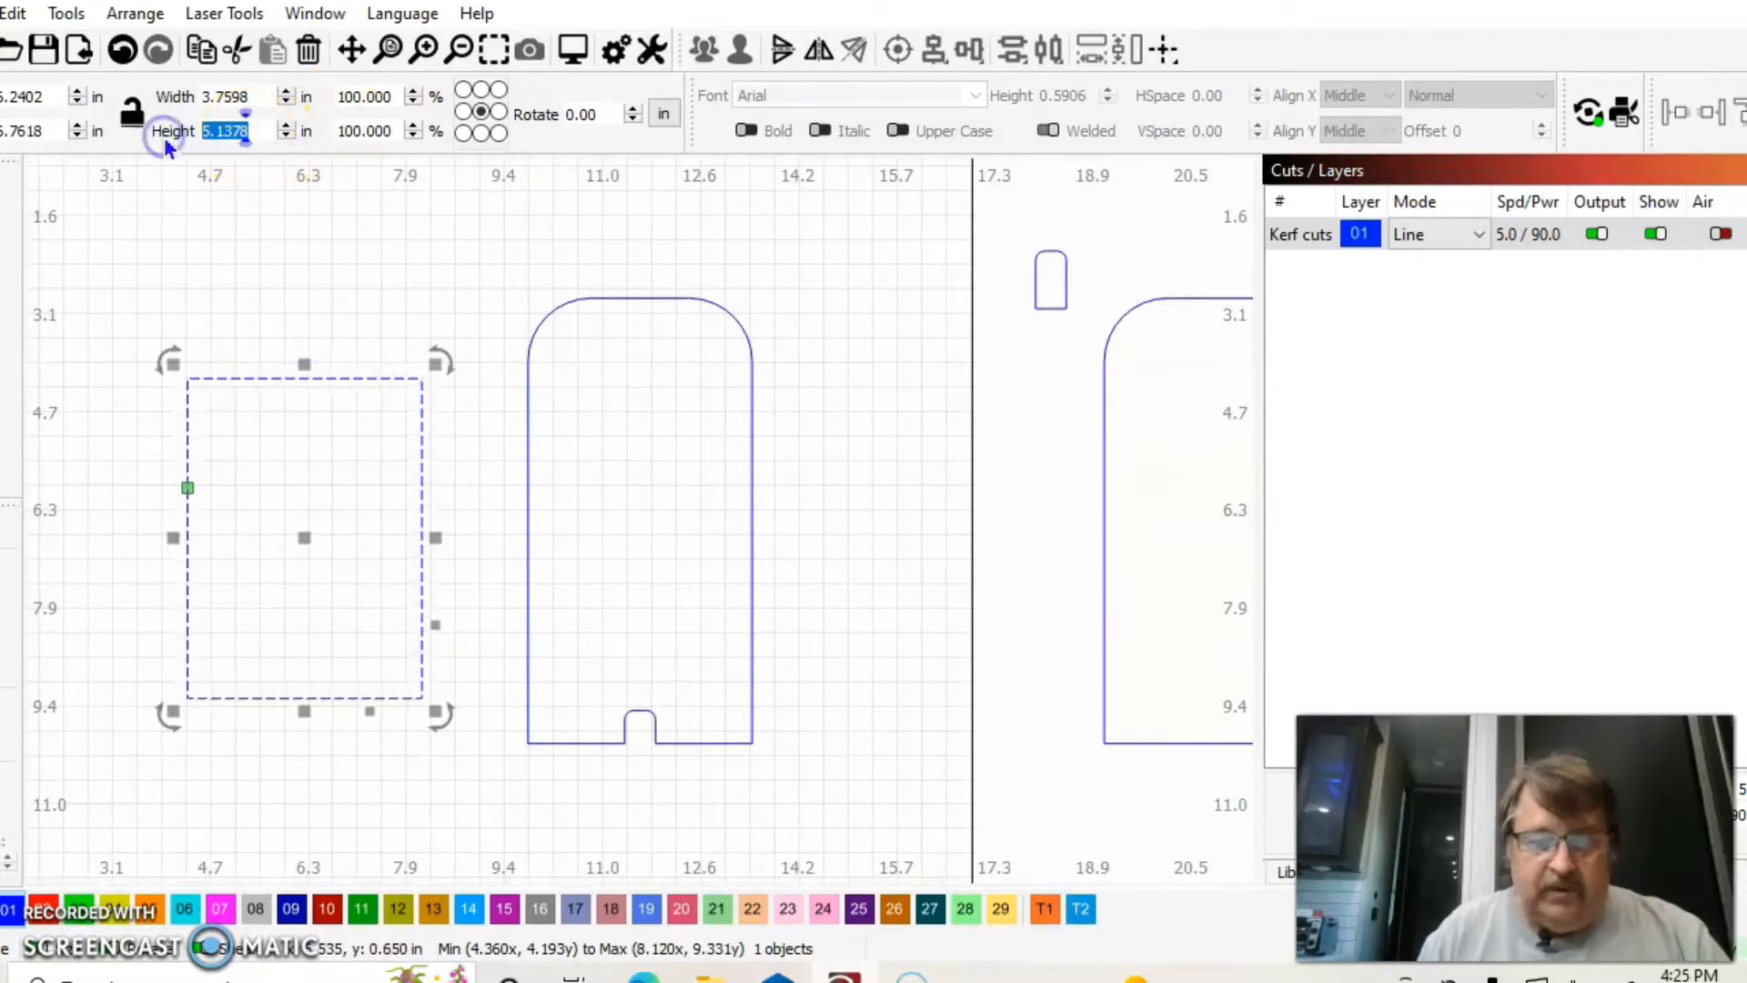
text(7.1)
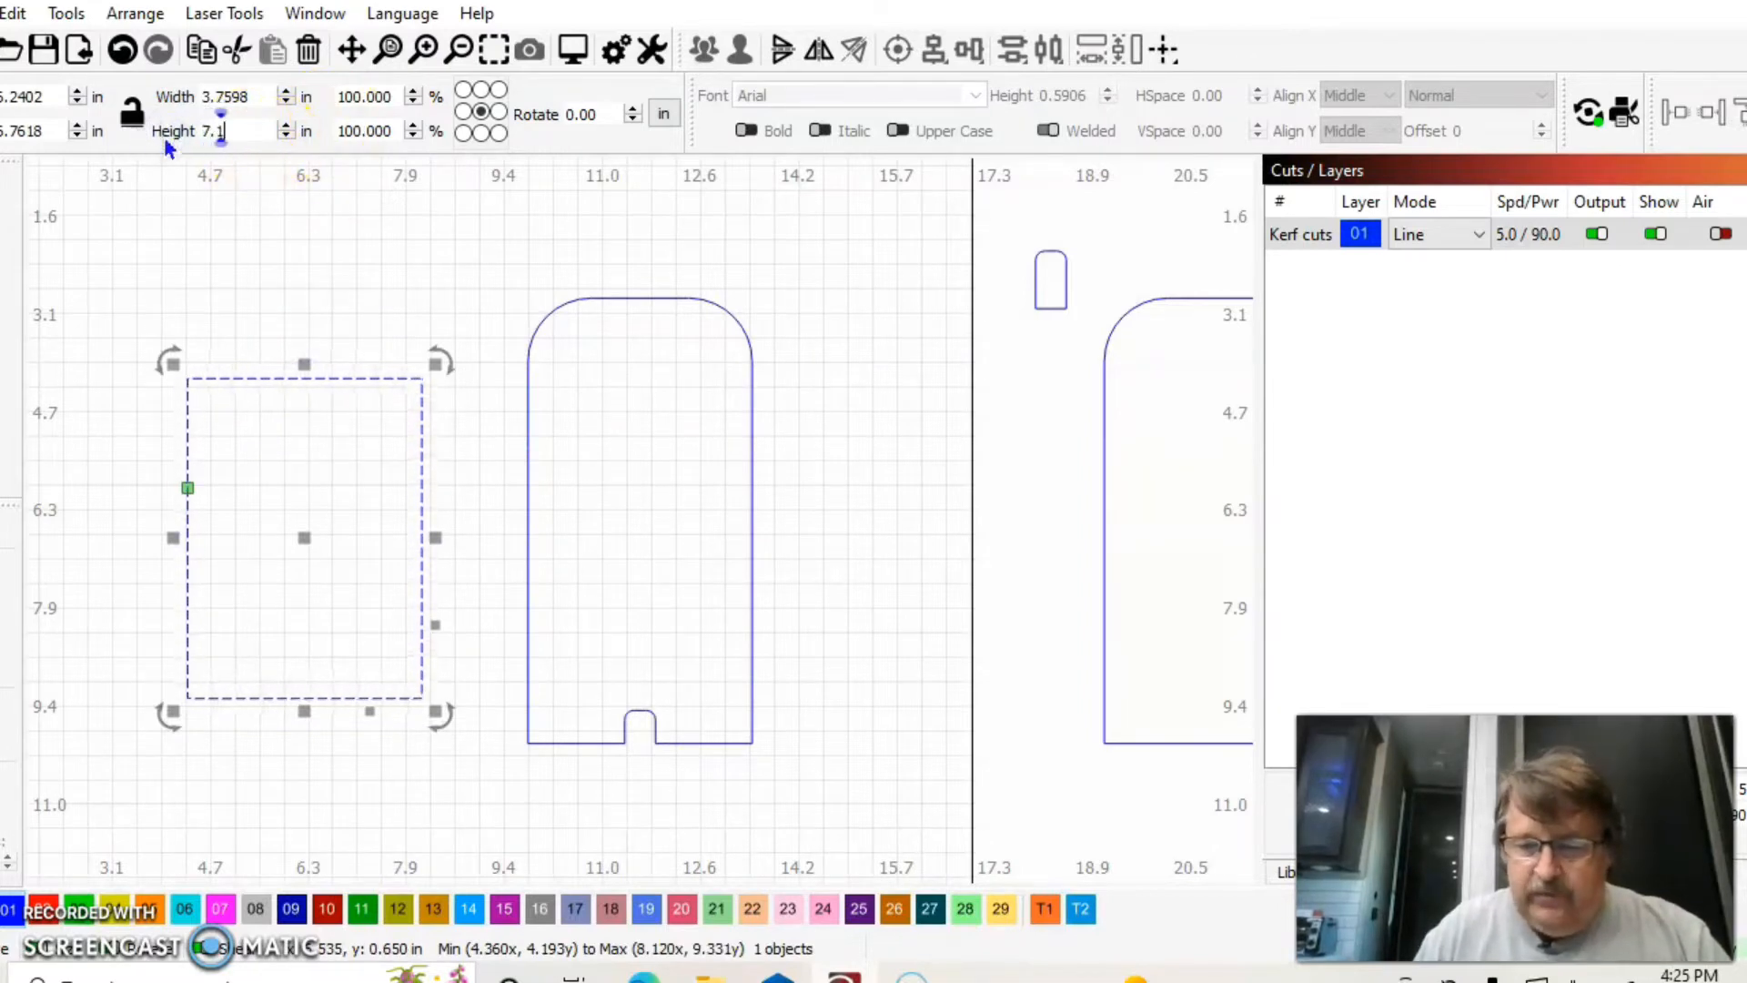
text(499)
key(Tab)
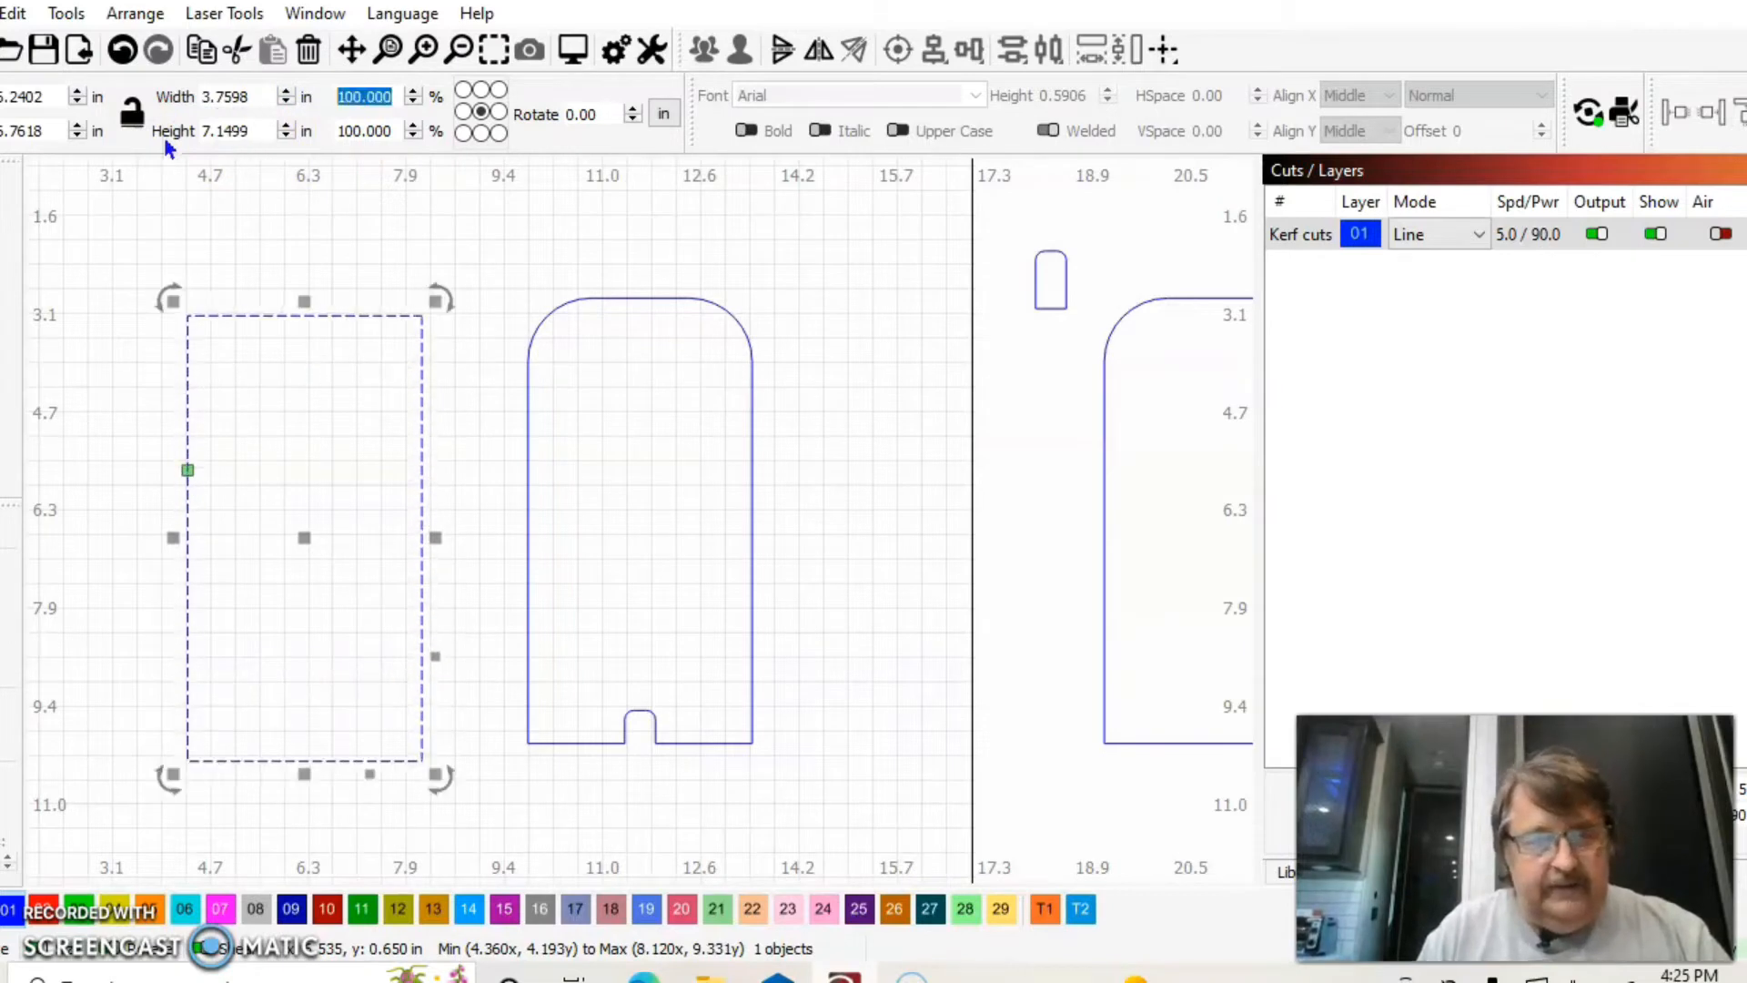
Step: Check the notched shape's width, match the plain rectangle's width to it at 3.6 in, and move the rectangle up to about Y 6.34 in
click(614, 298)
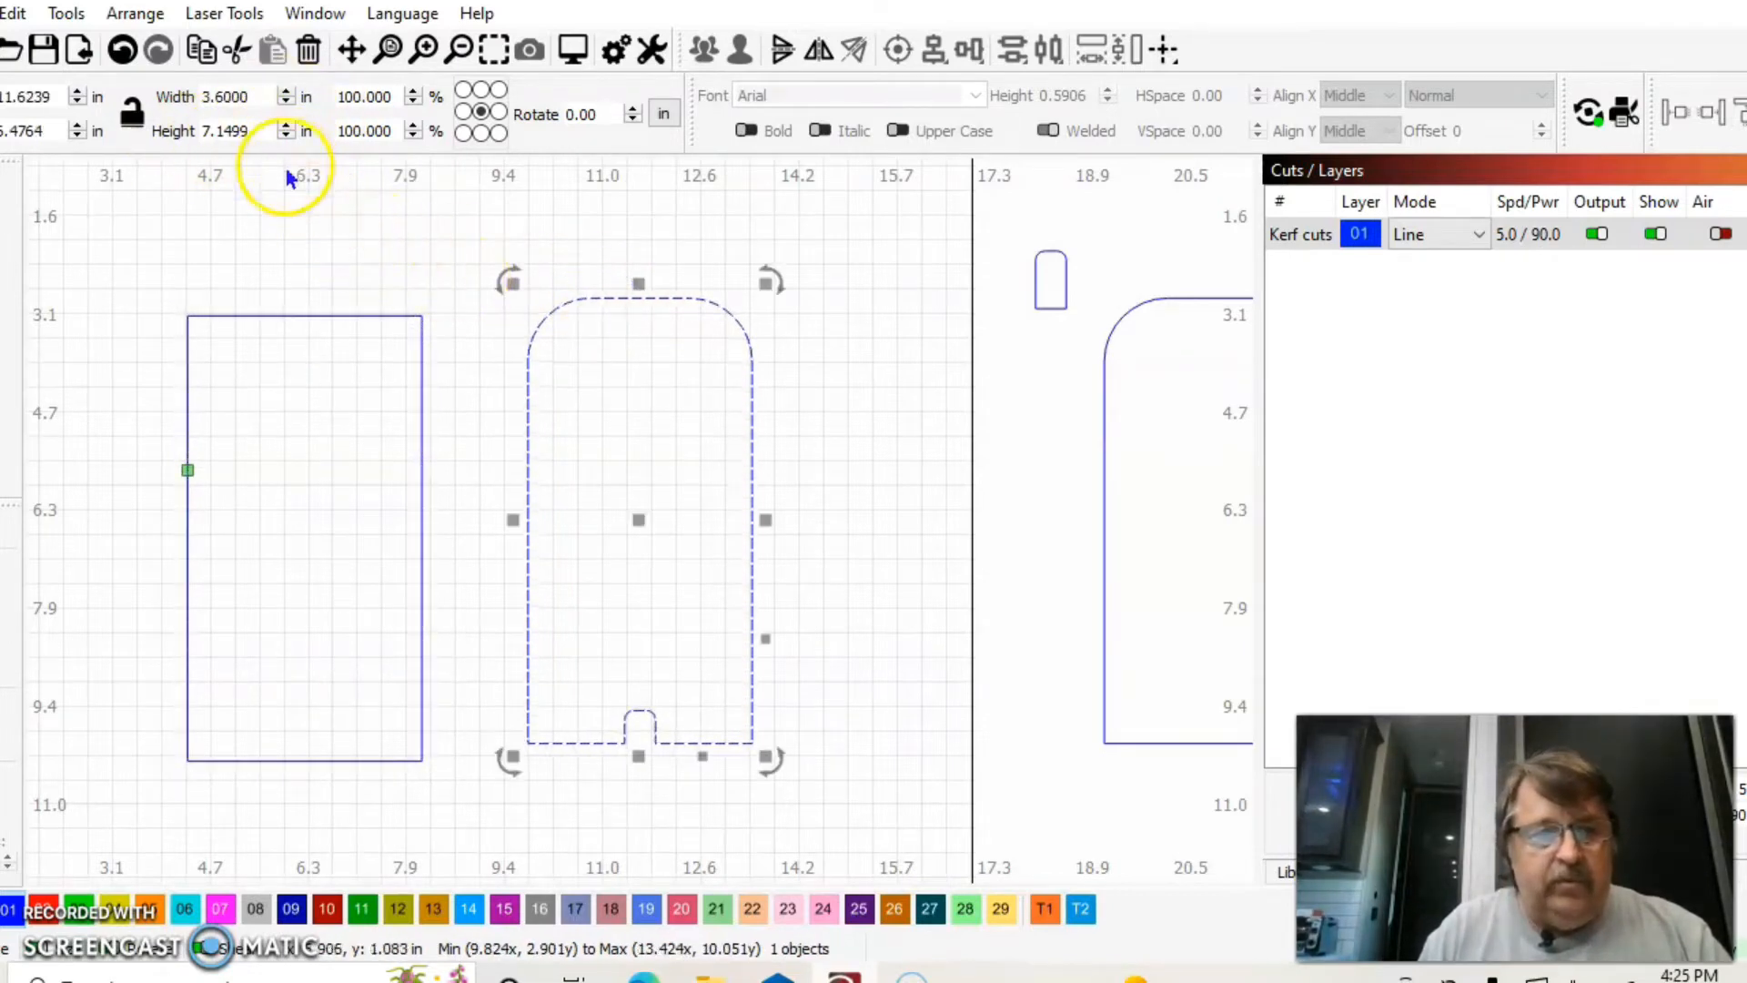
click(304, 315)
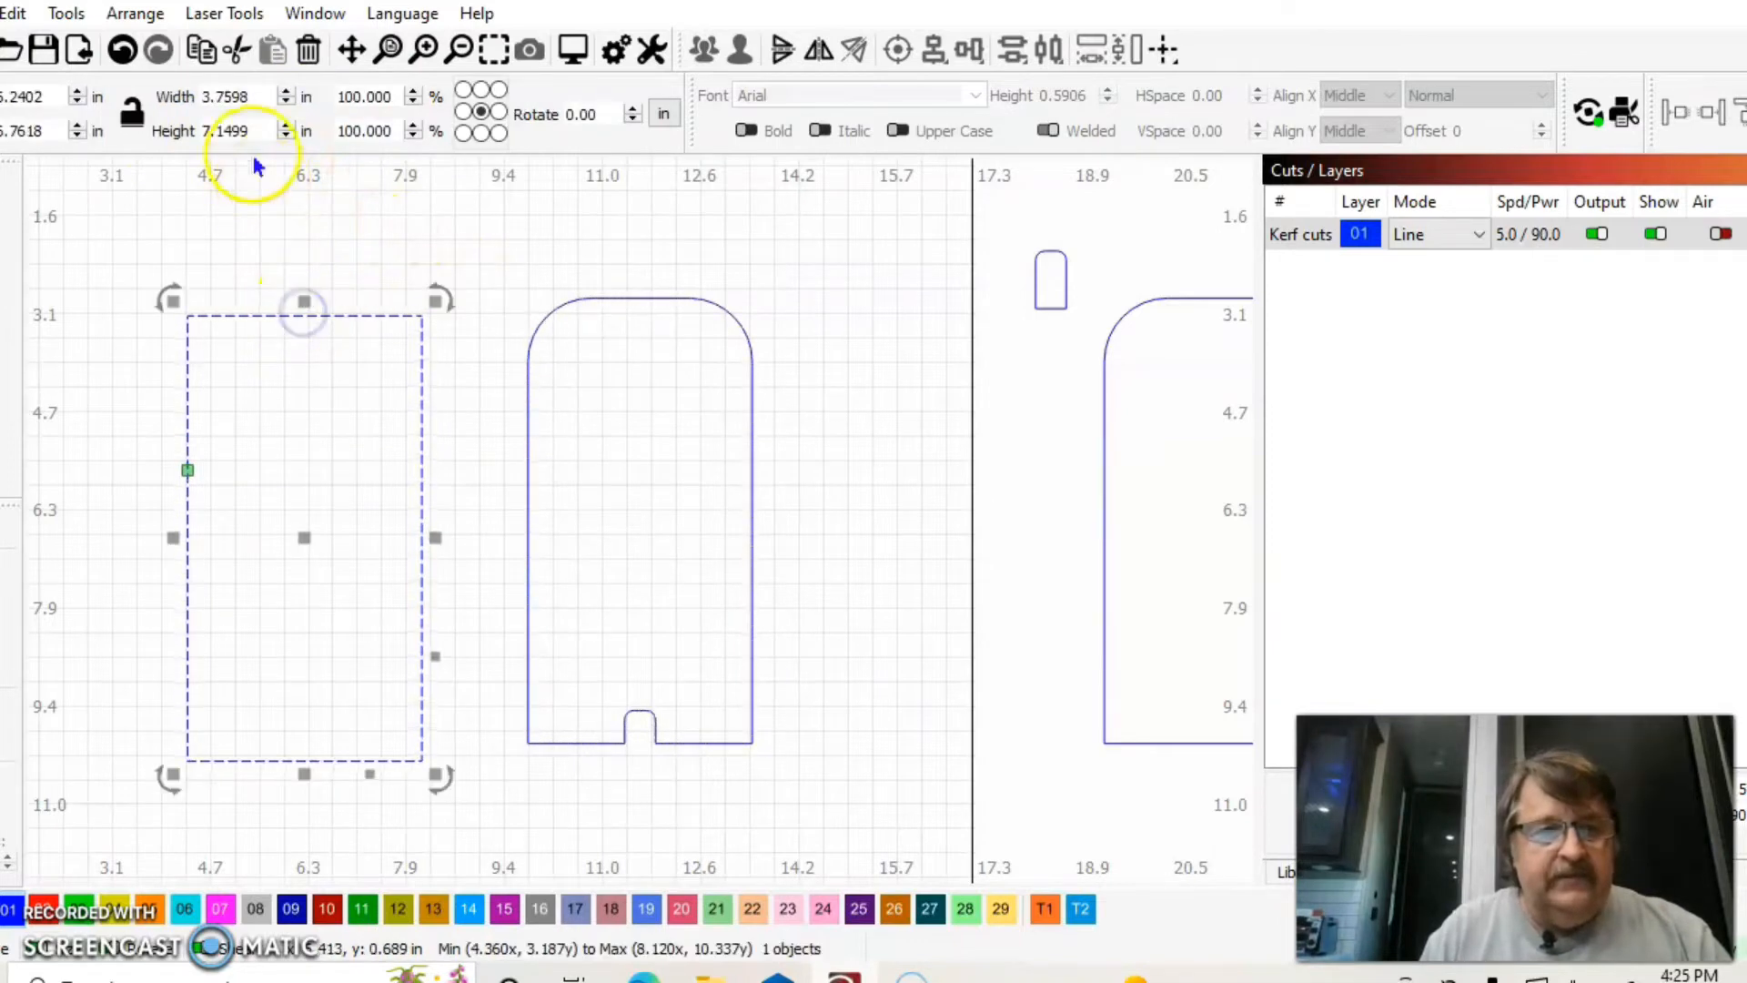
double_click(257, 96)
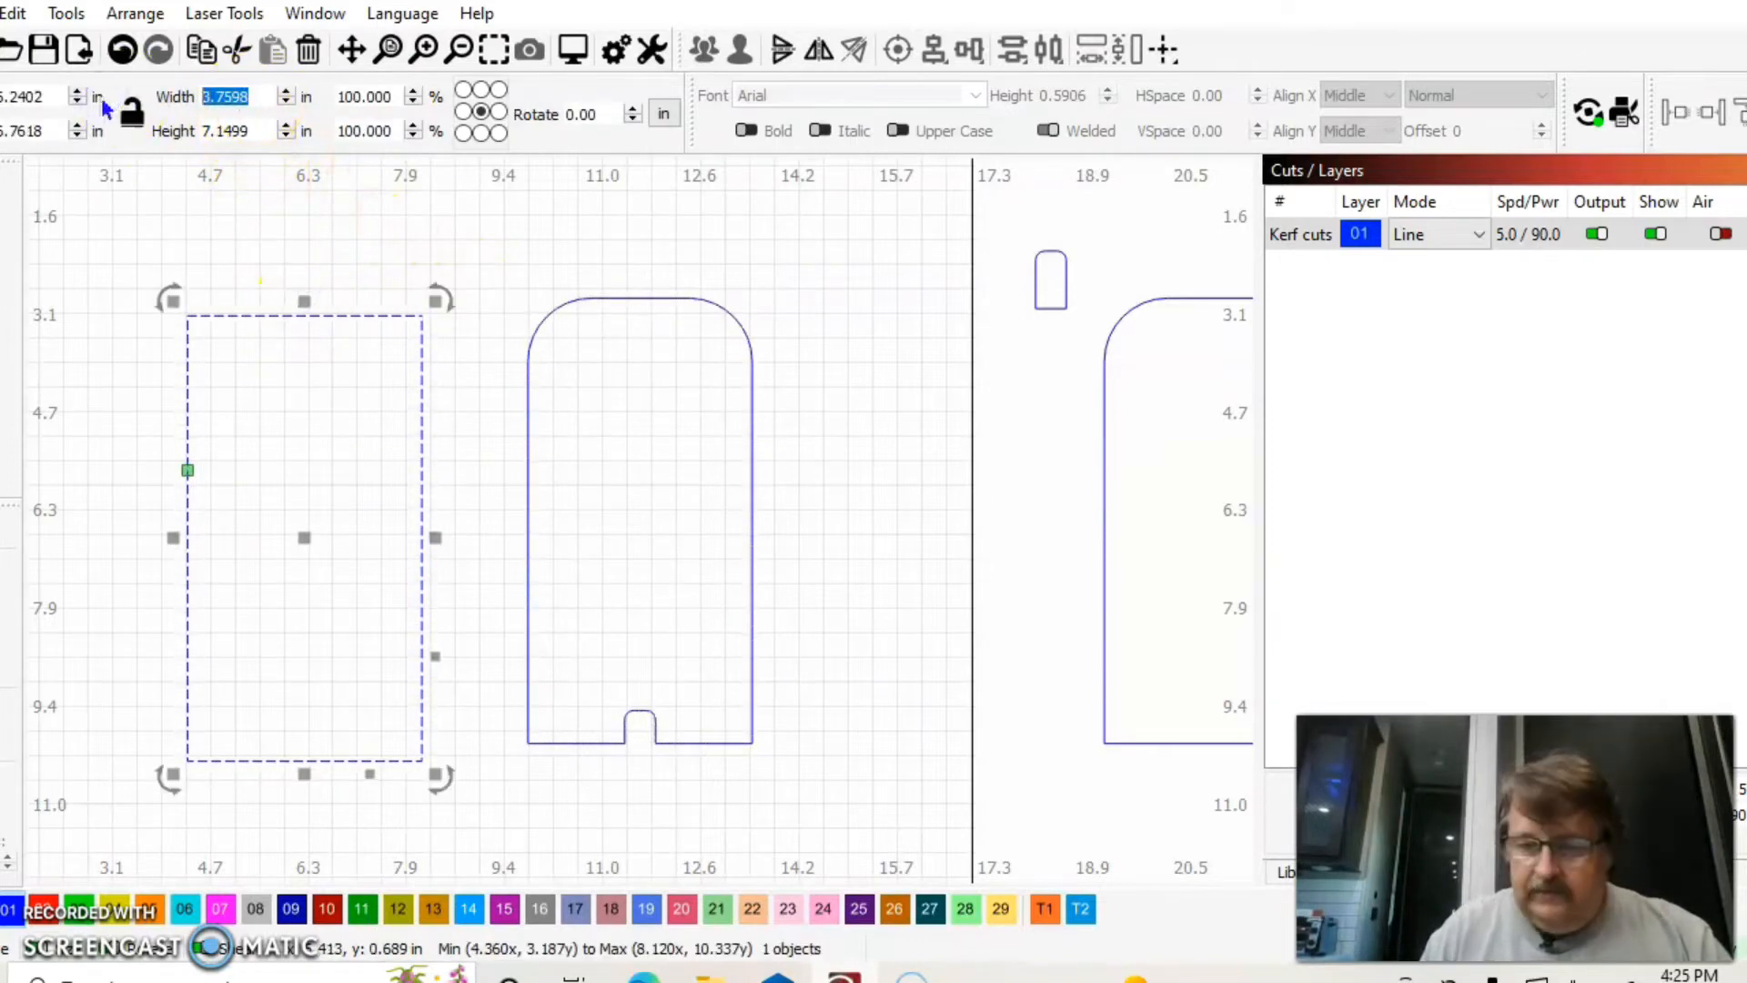
text(3.6)
key(Tab)
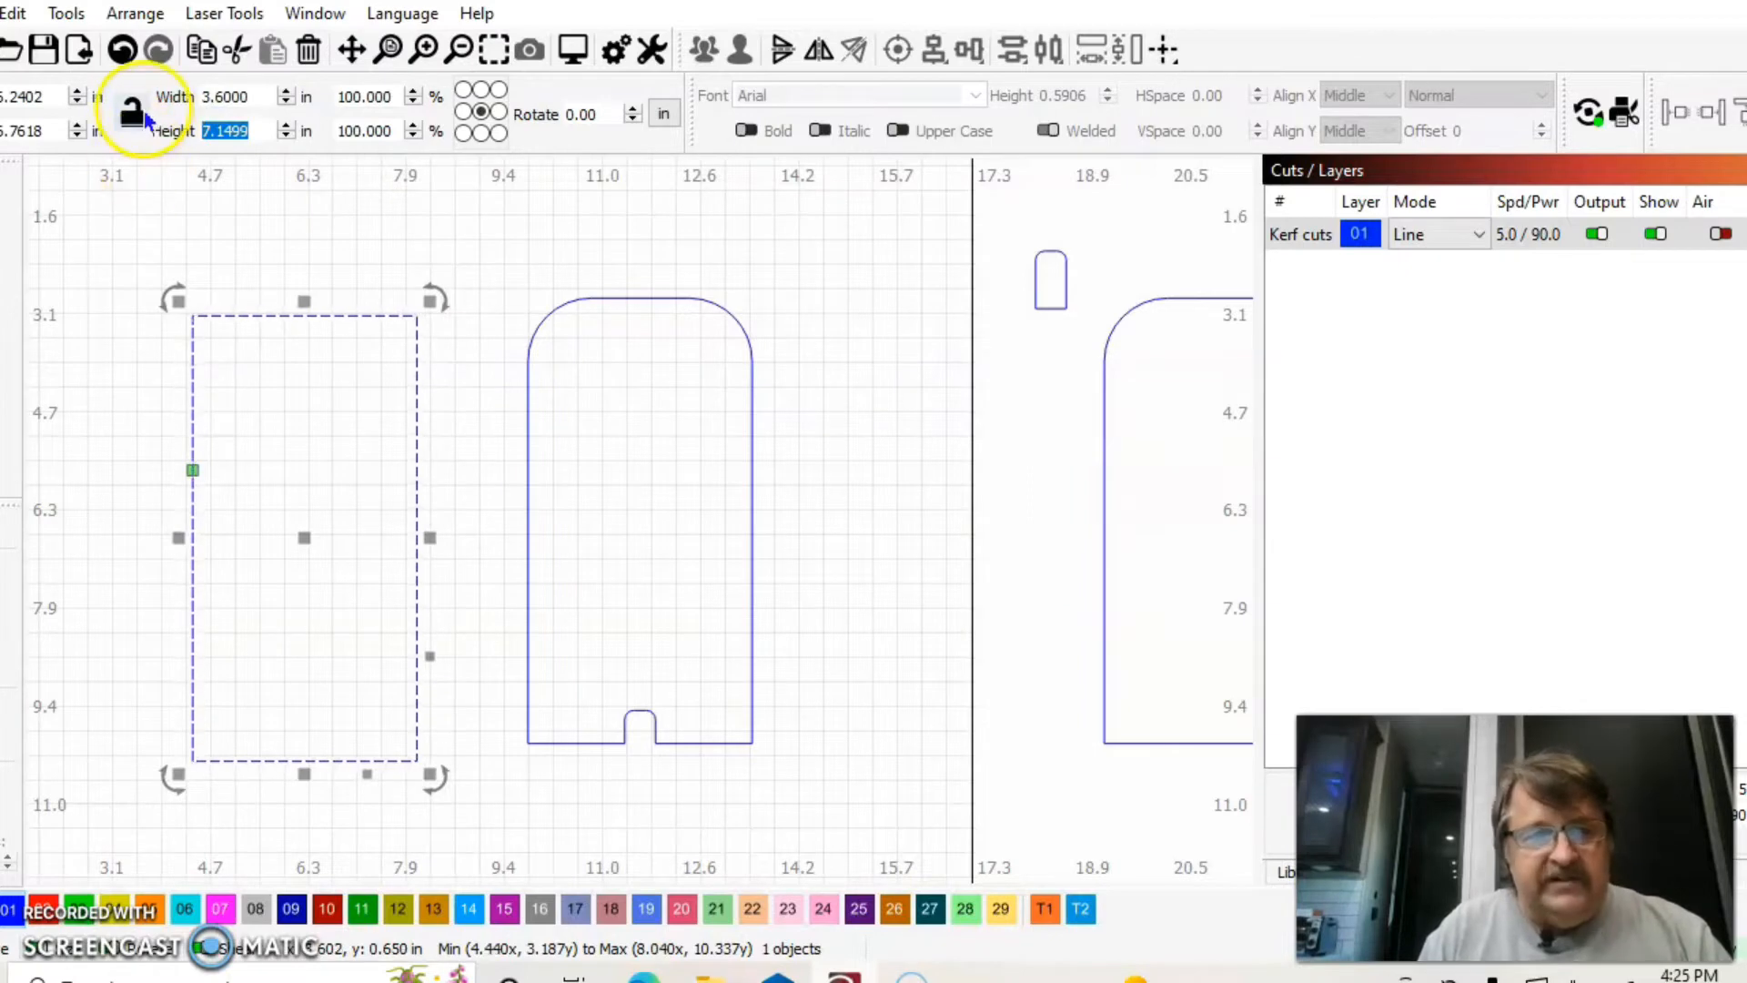
click(304, 308)
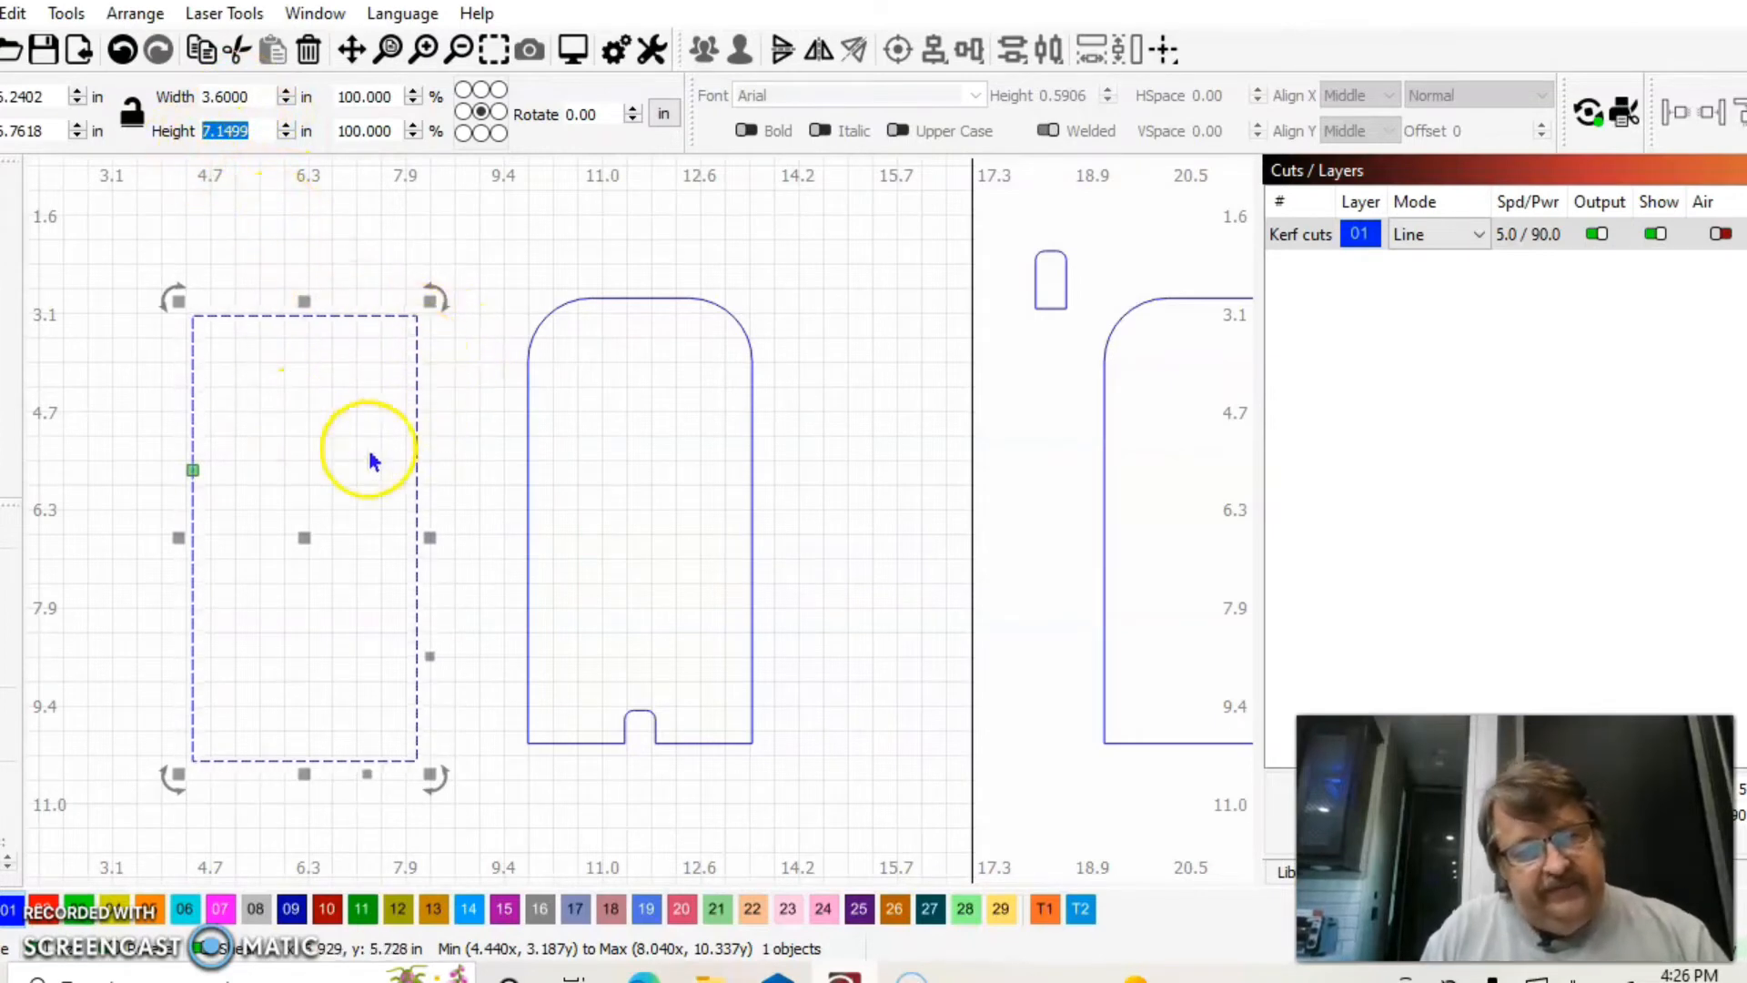
drag(304, 542, 303, 513)
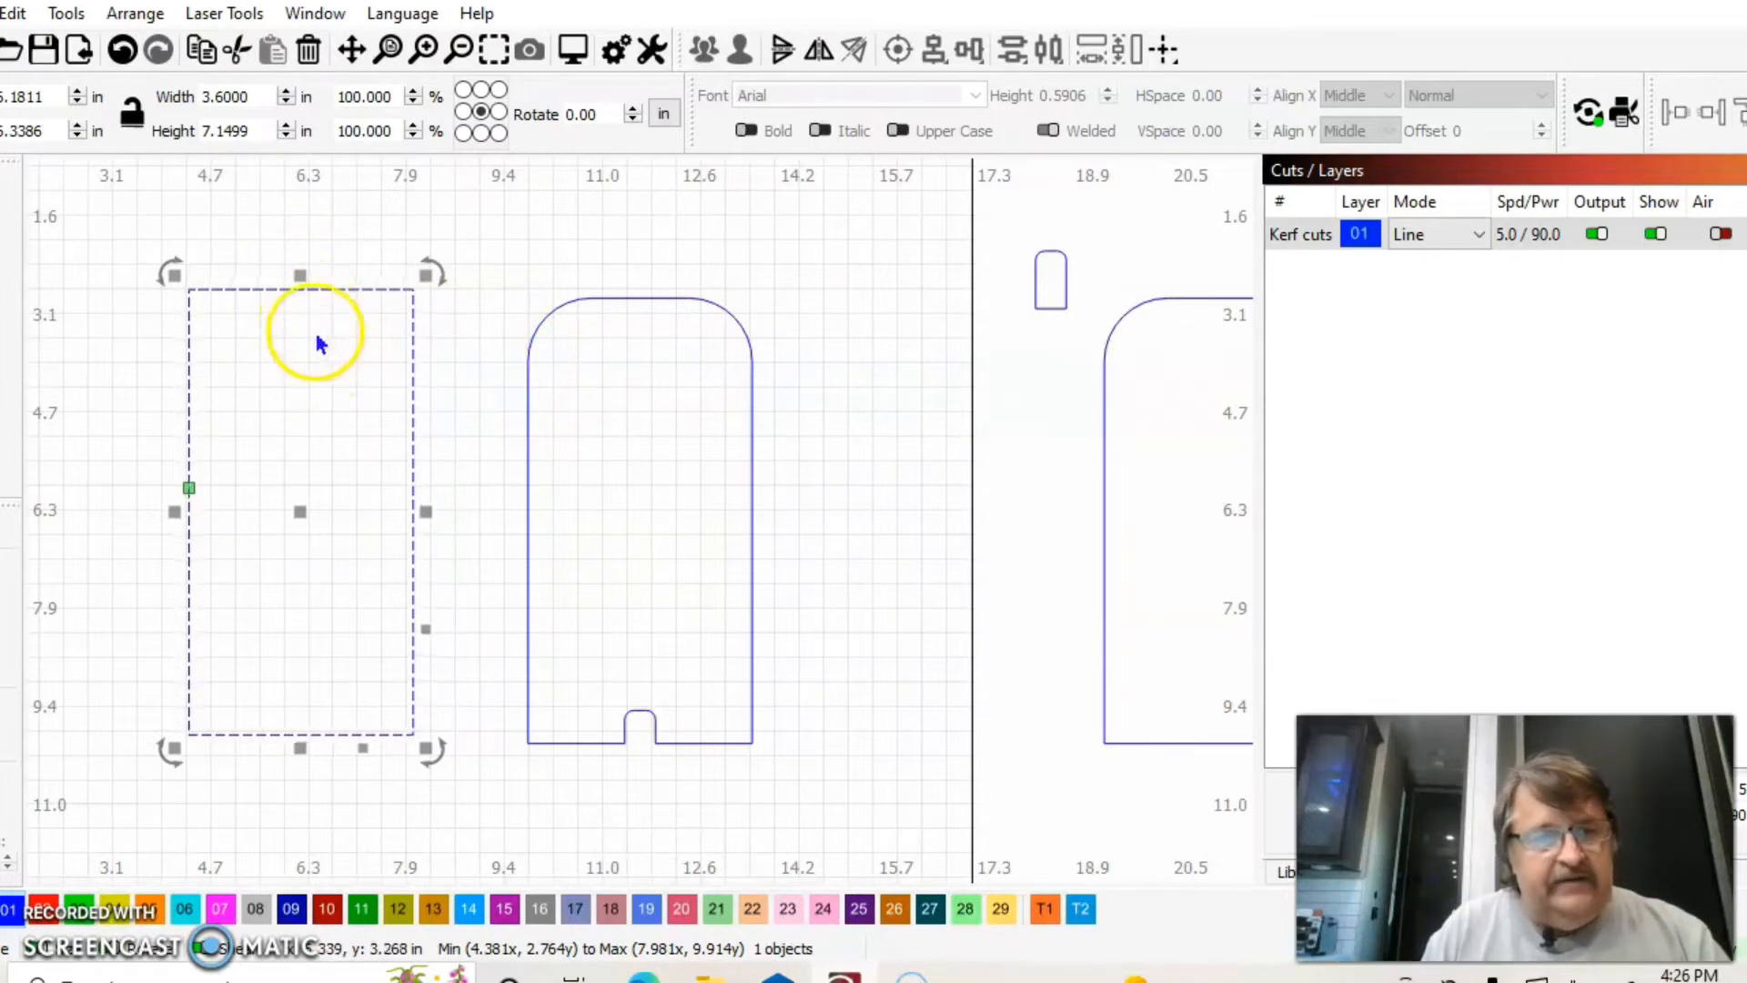
Step: Try scaling the plain rectangle's height to 80% and undo the scaling
drag(248, 130, 195, 123)
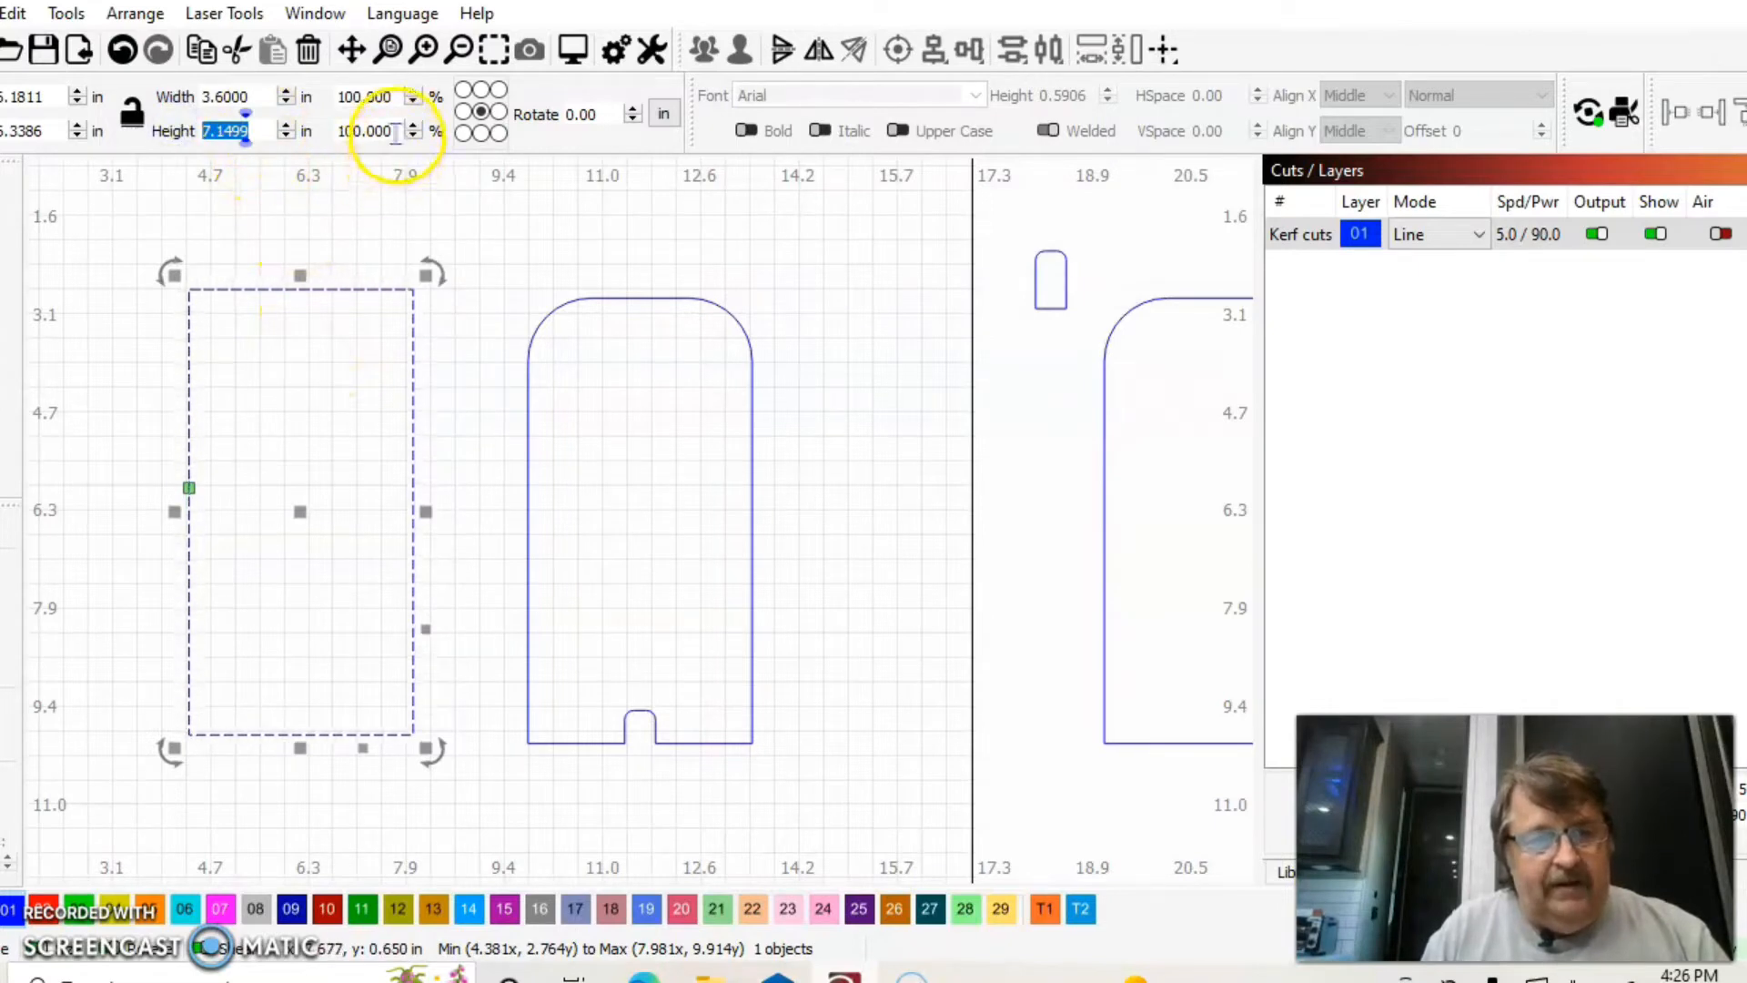
drag(396, 133, 335, 133)
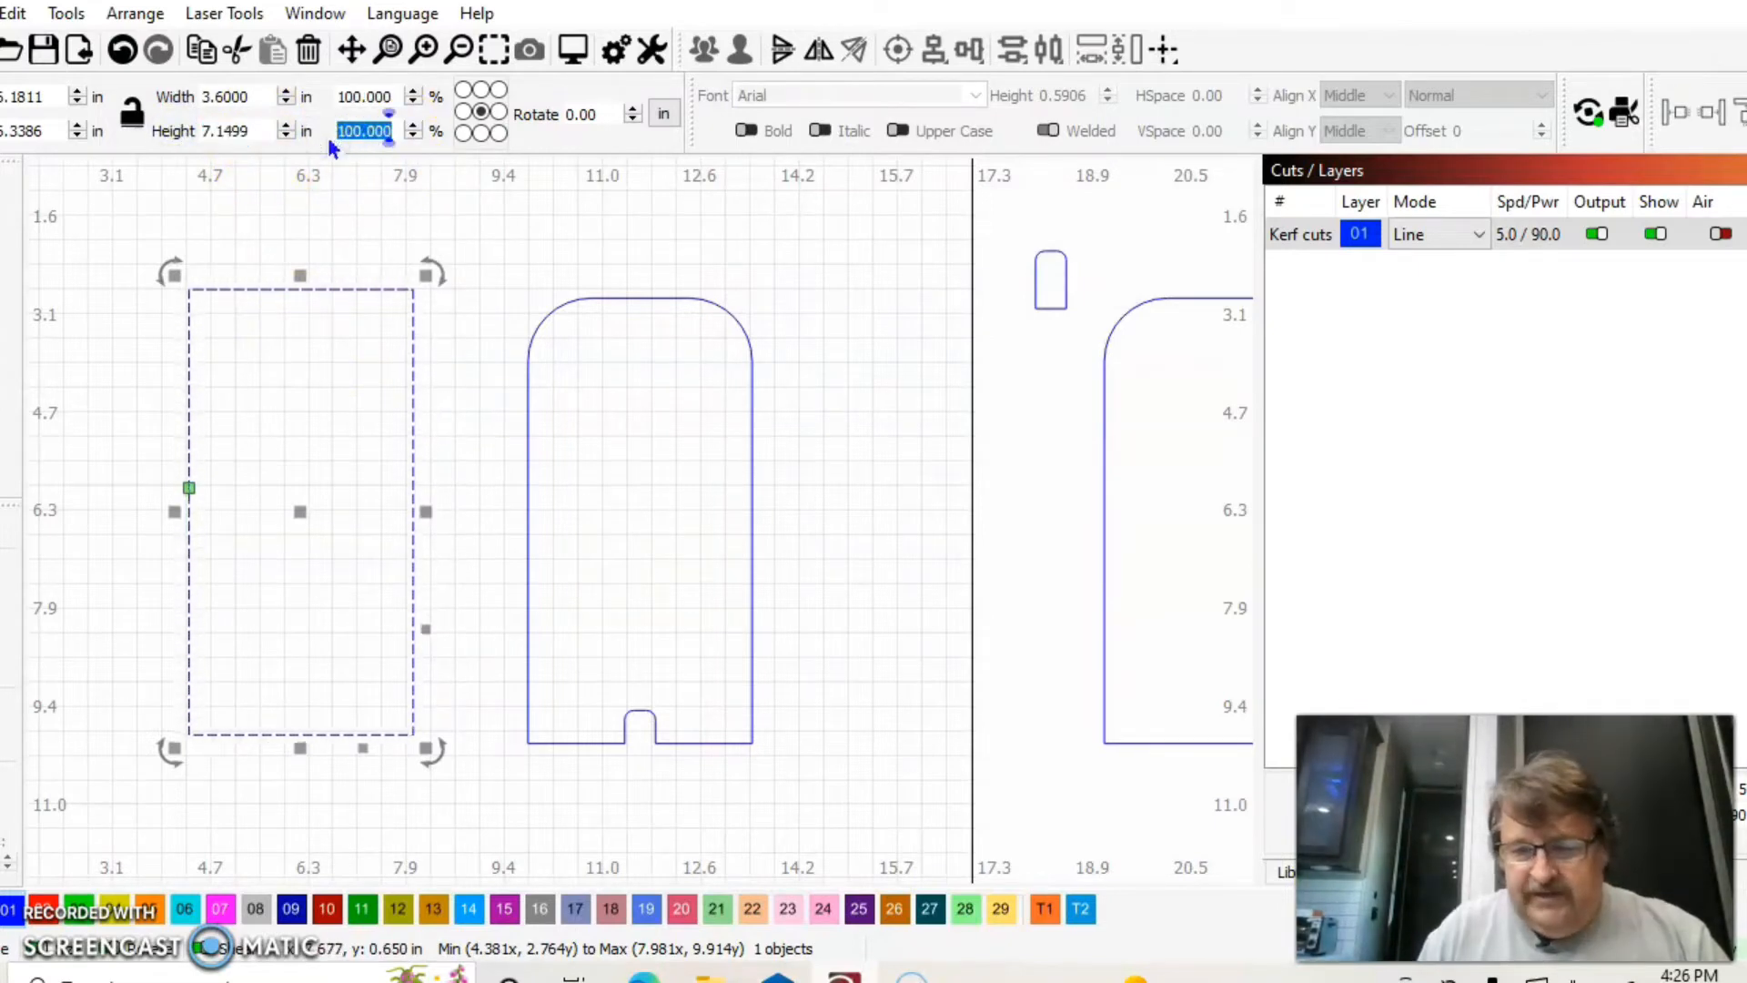
text(80)
key(Return)
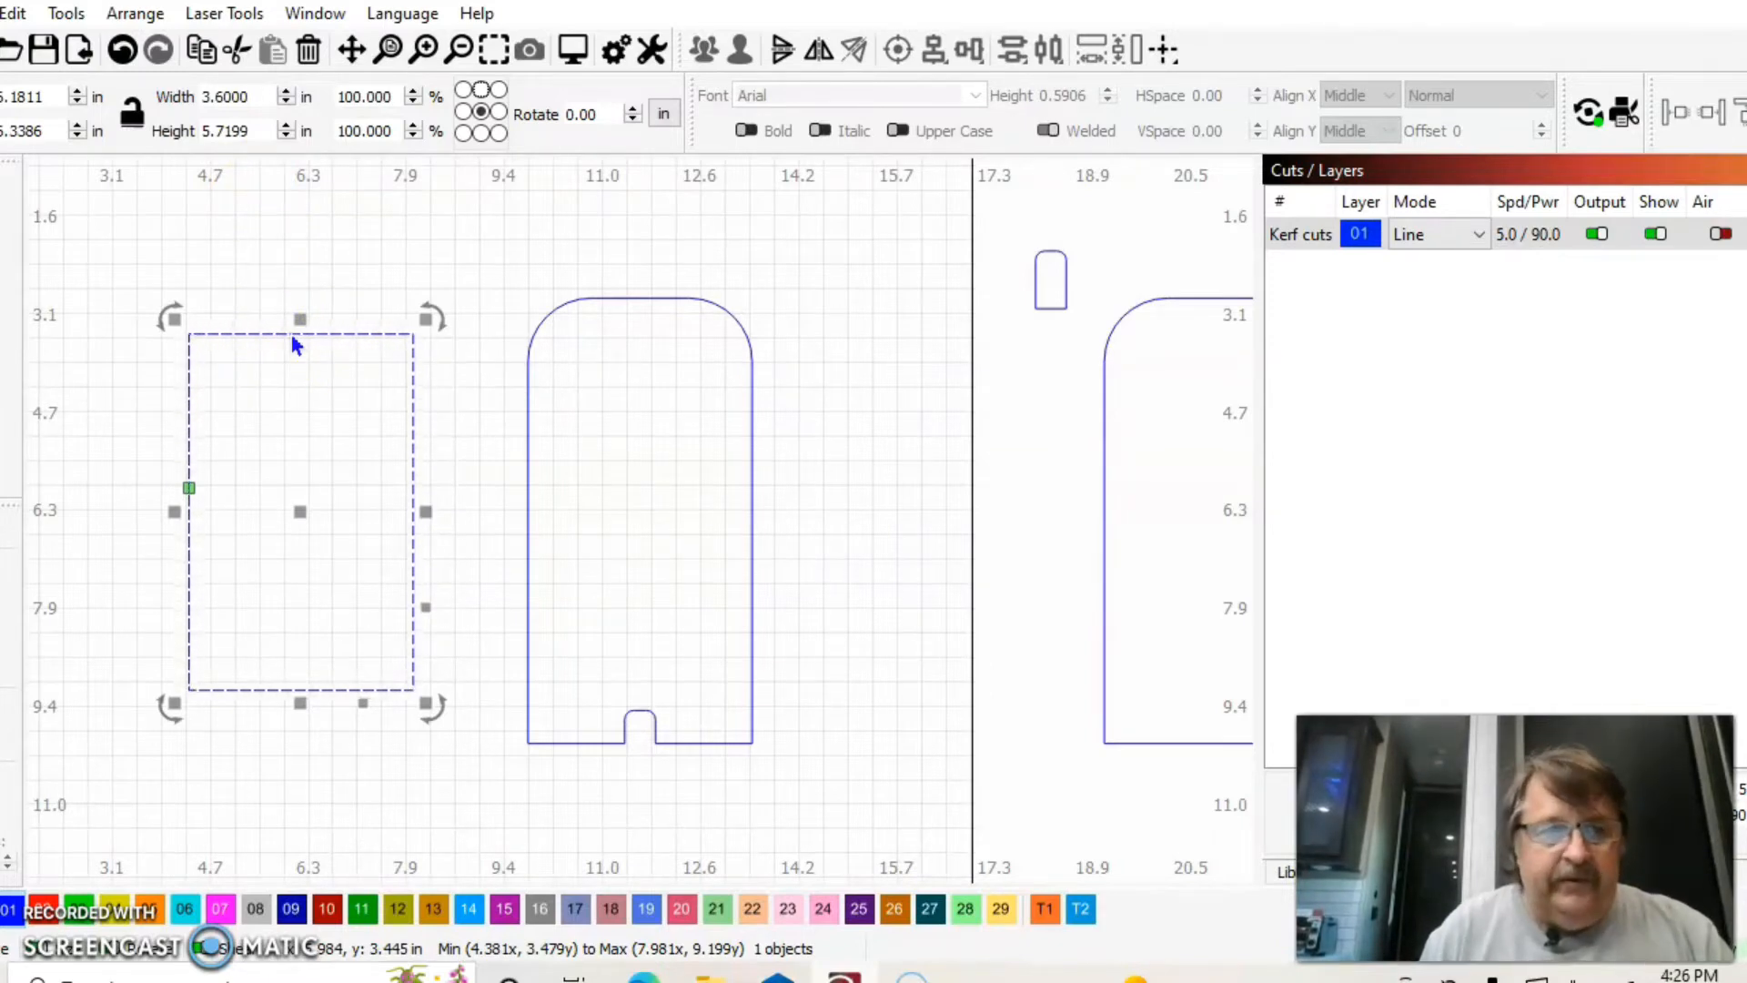
click(124, 51)
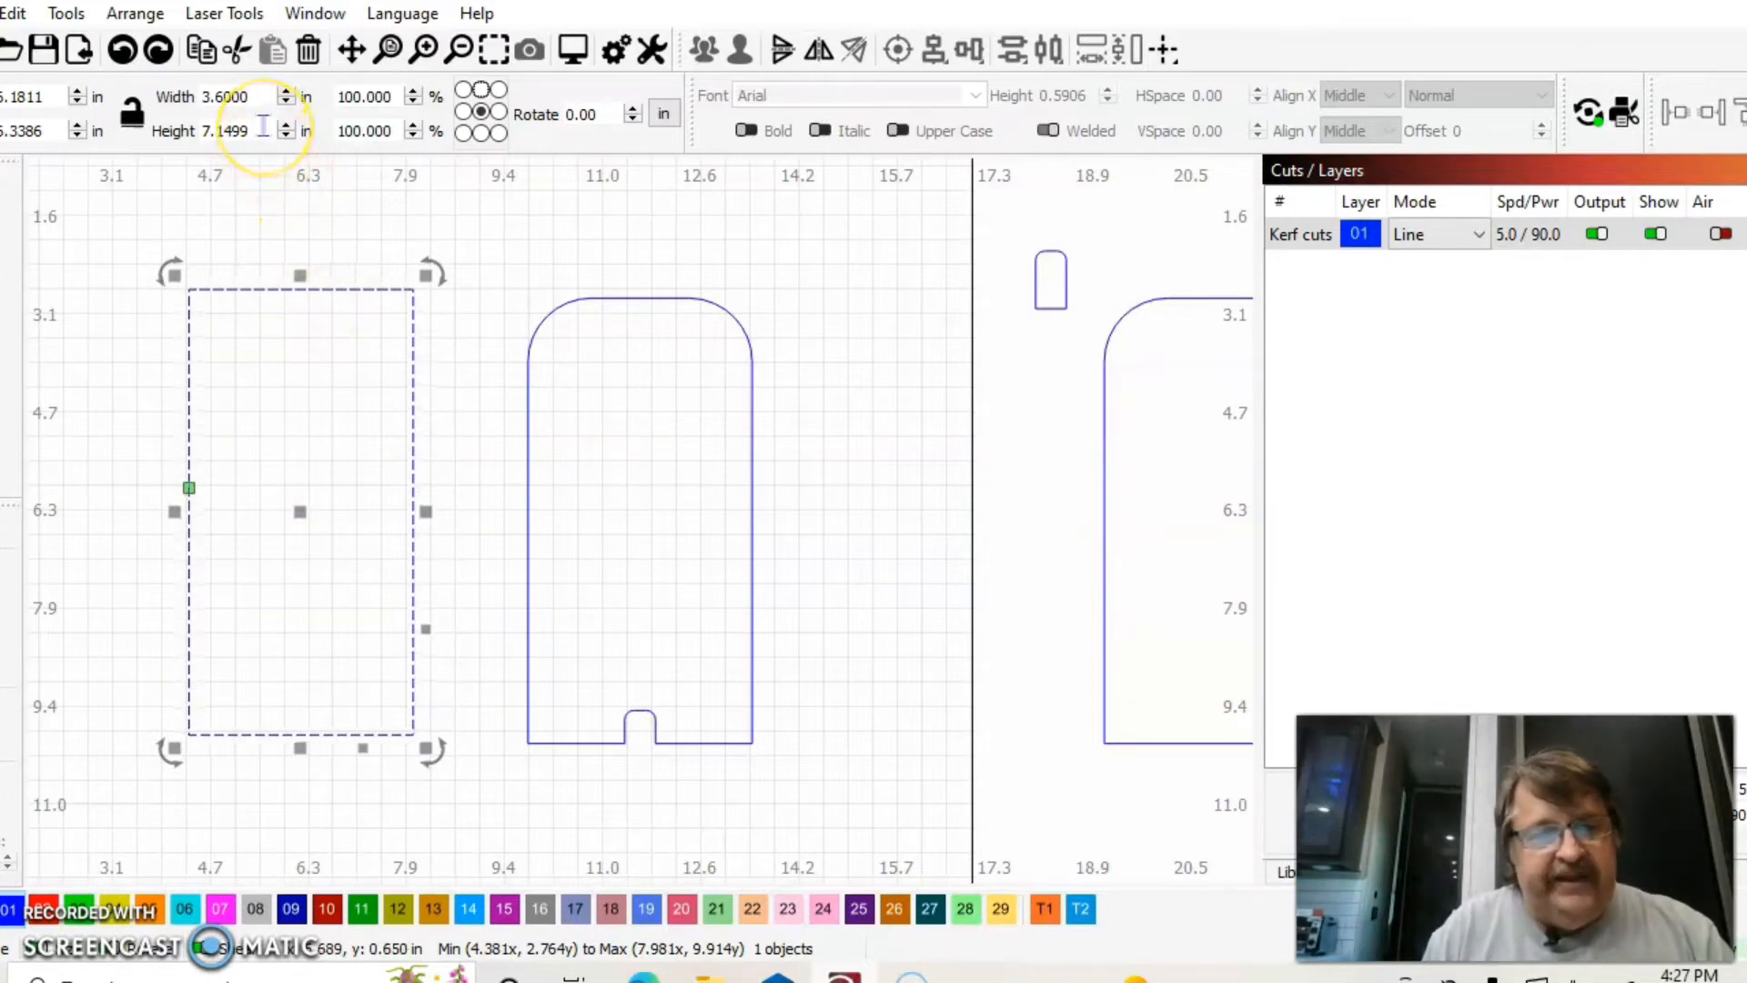
Step: Scale the plain rectangle's height to 20% and move it down to about X 5.79 in, Y 9.45 in
double_click(364, 130)
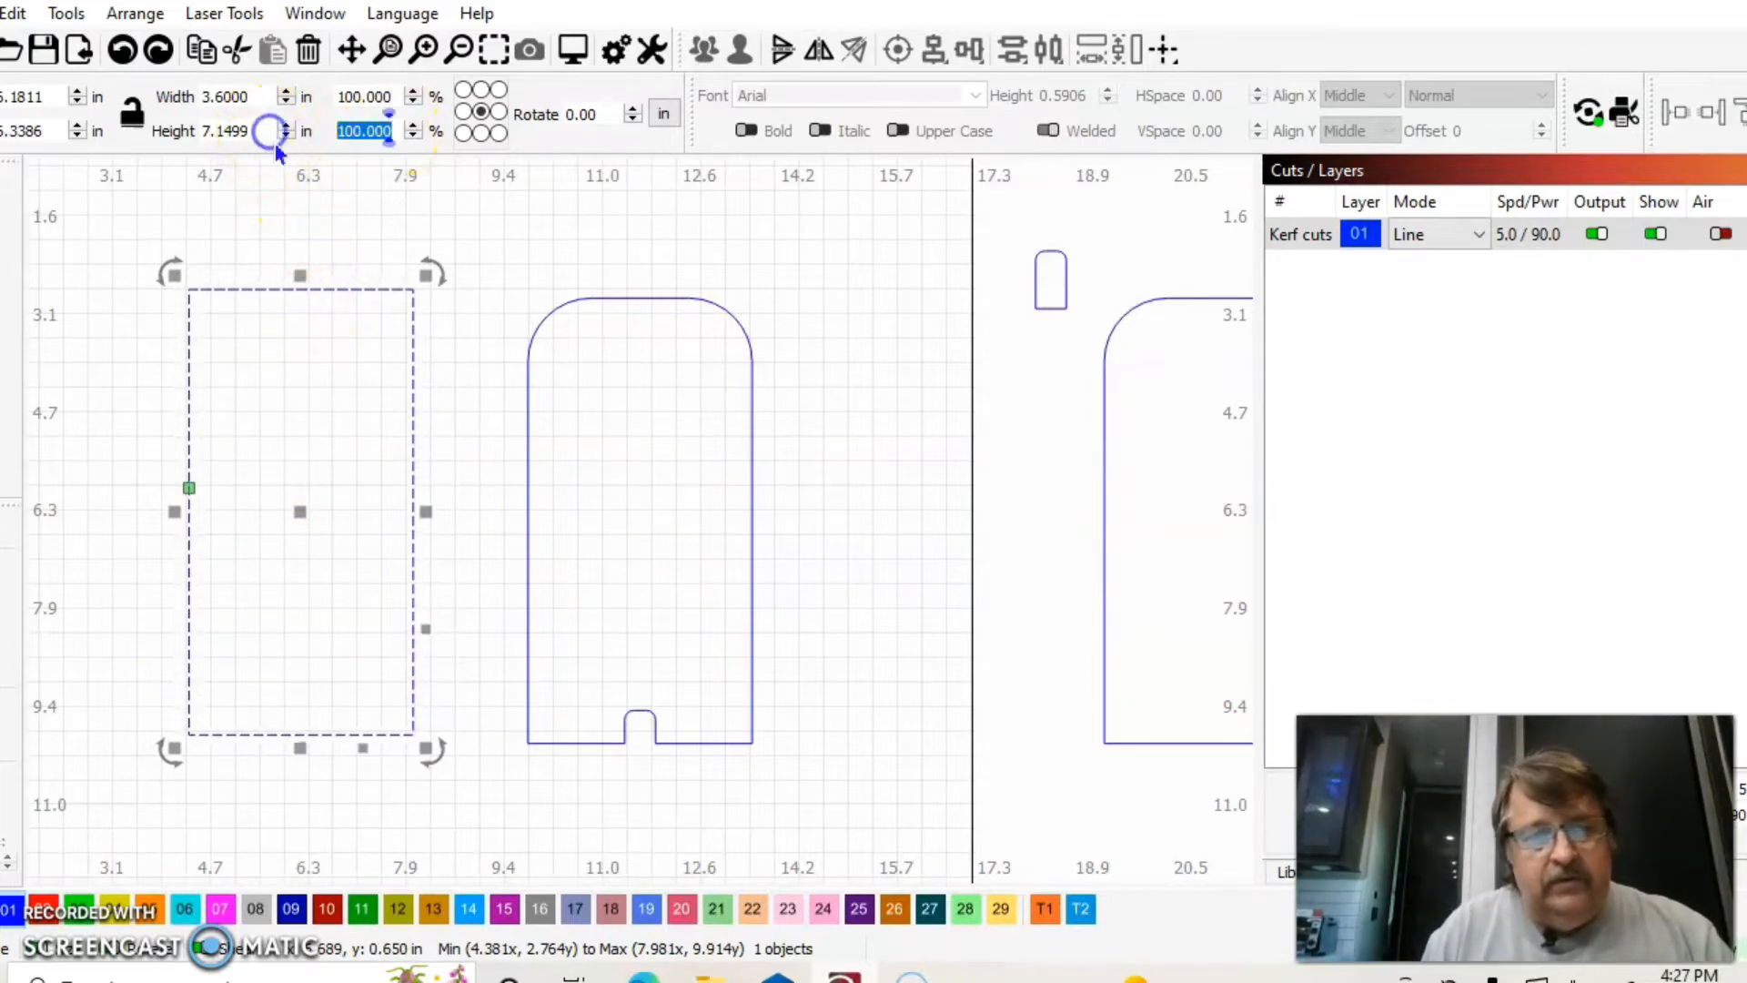
text(20)
key(Return)
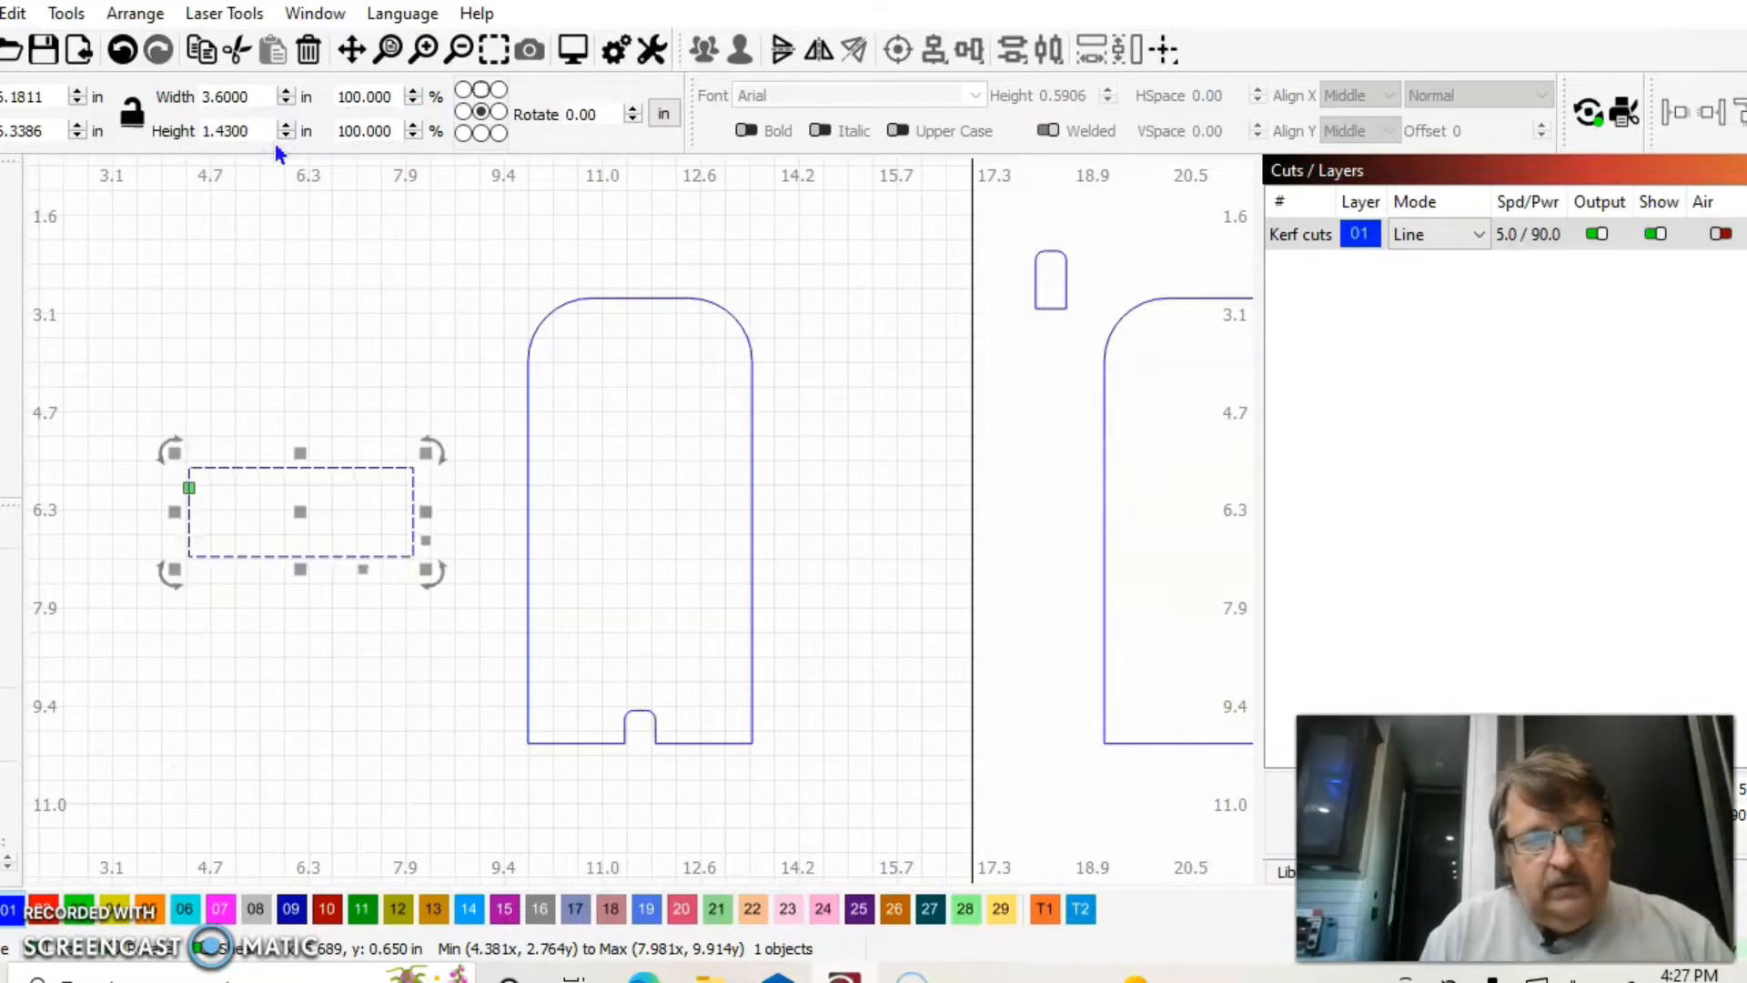
click(311, 530)
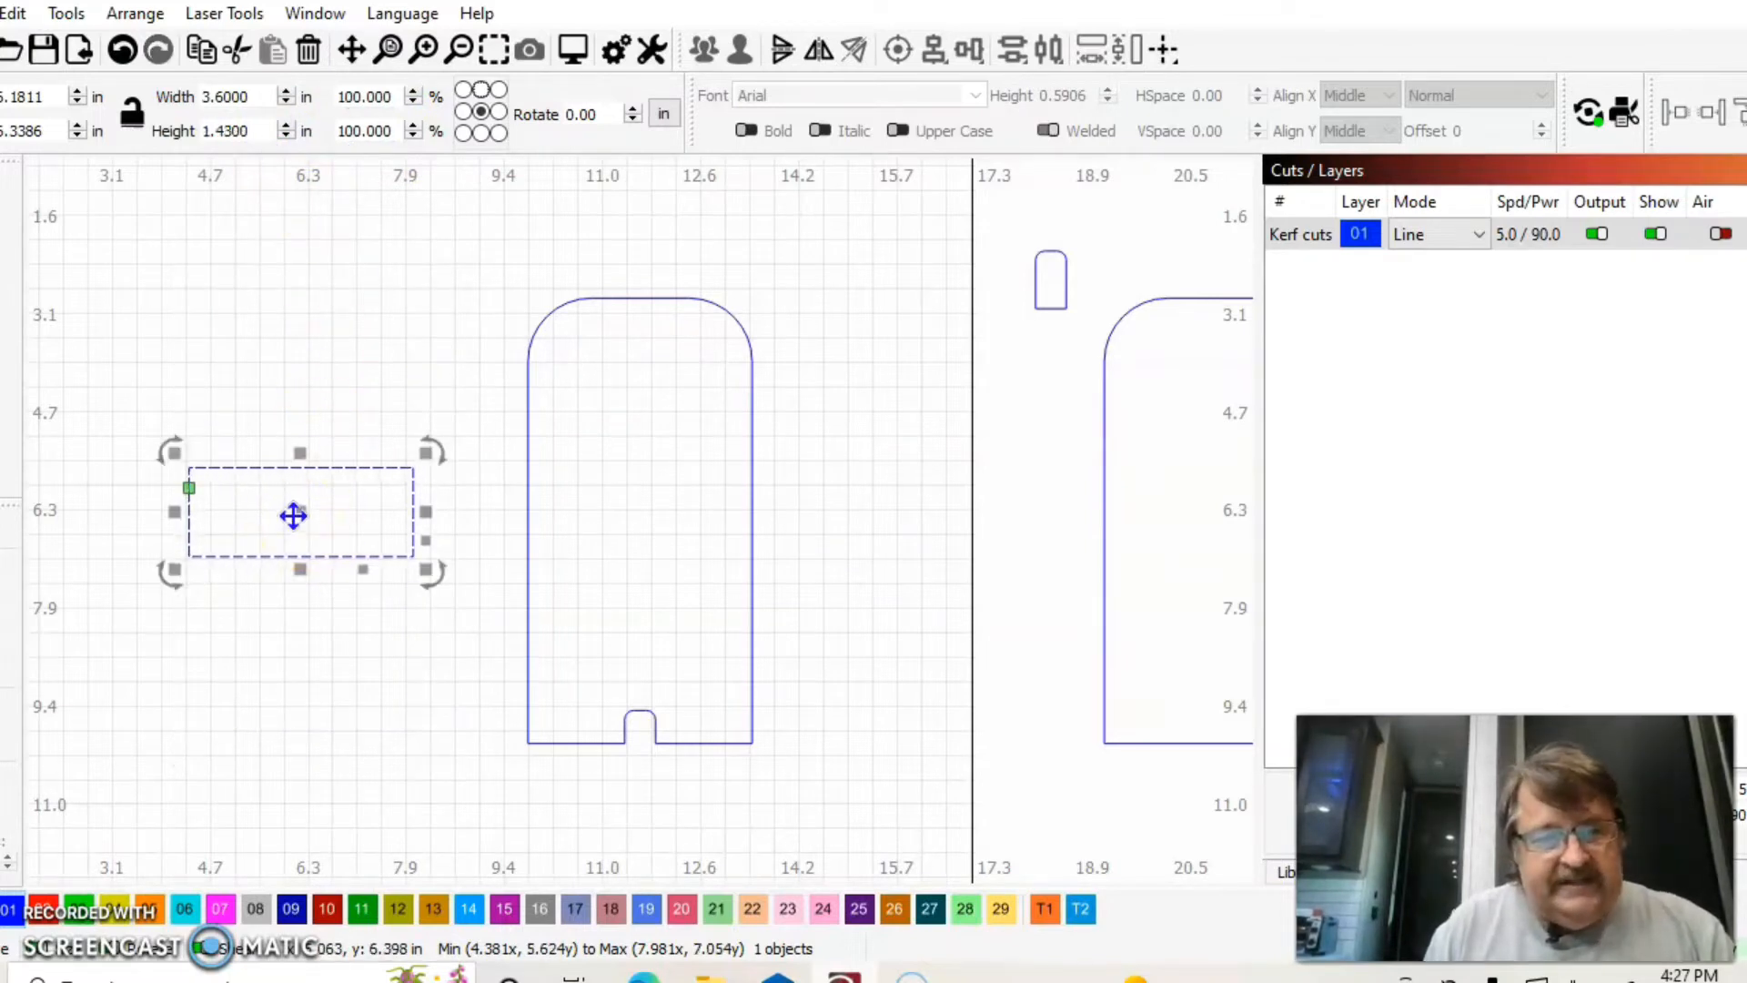
drag(293, 516, 278, 708)
click(195, 671)
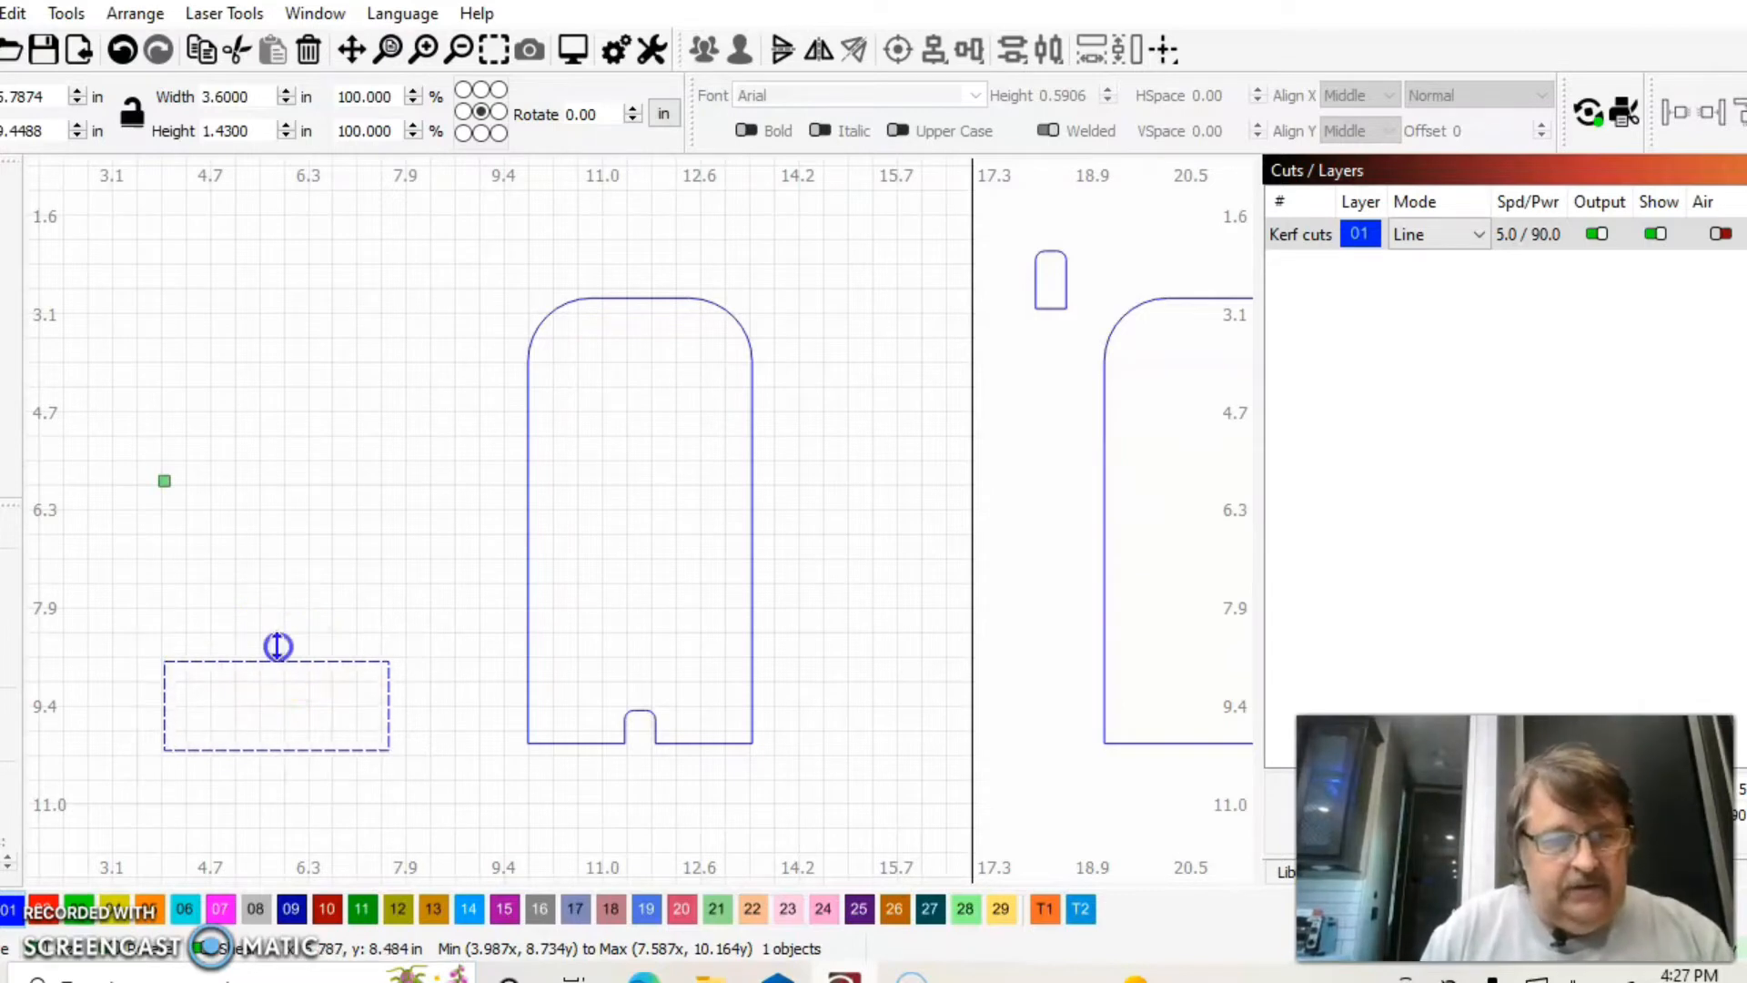
Step: Reduce the flat rectangle's height to 0.75 in and clear the selection
drag(276, 646, 283, 685)
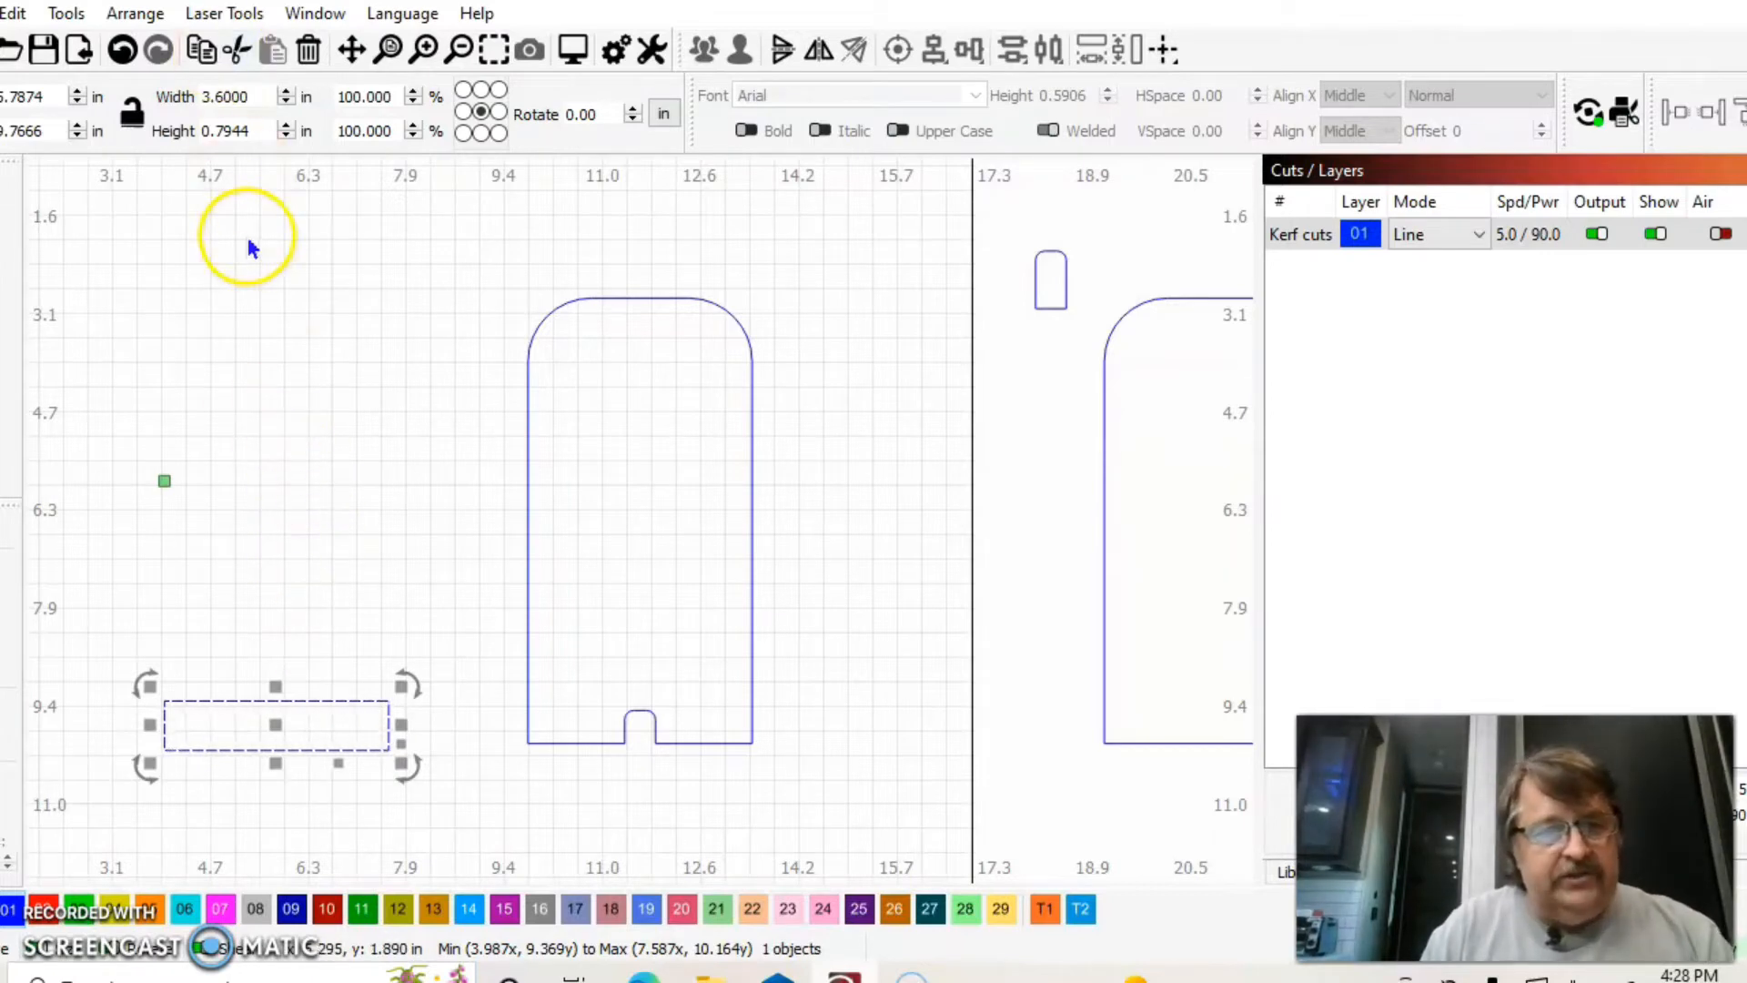
drag(255, 129, 122, 140)
text(.75)
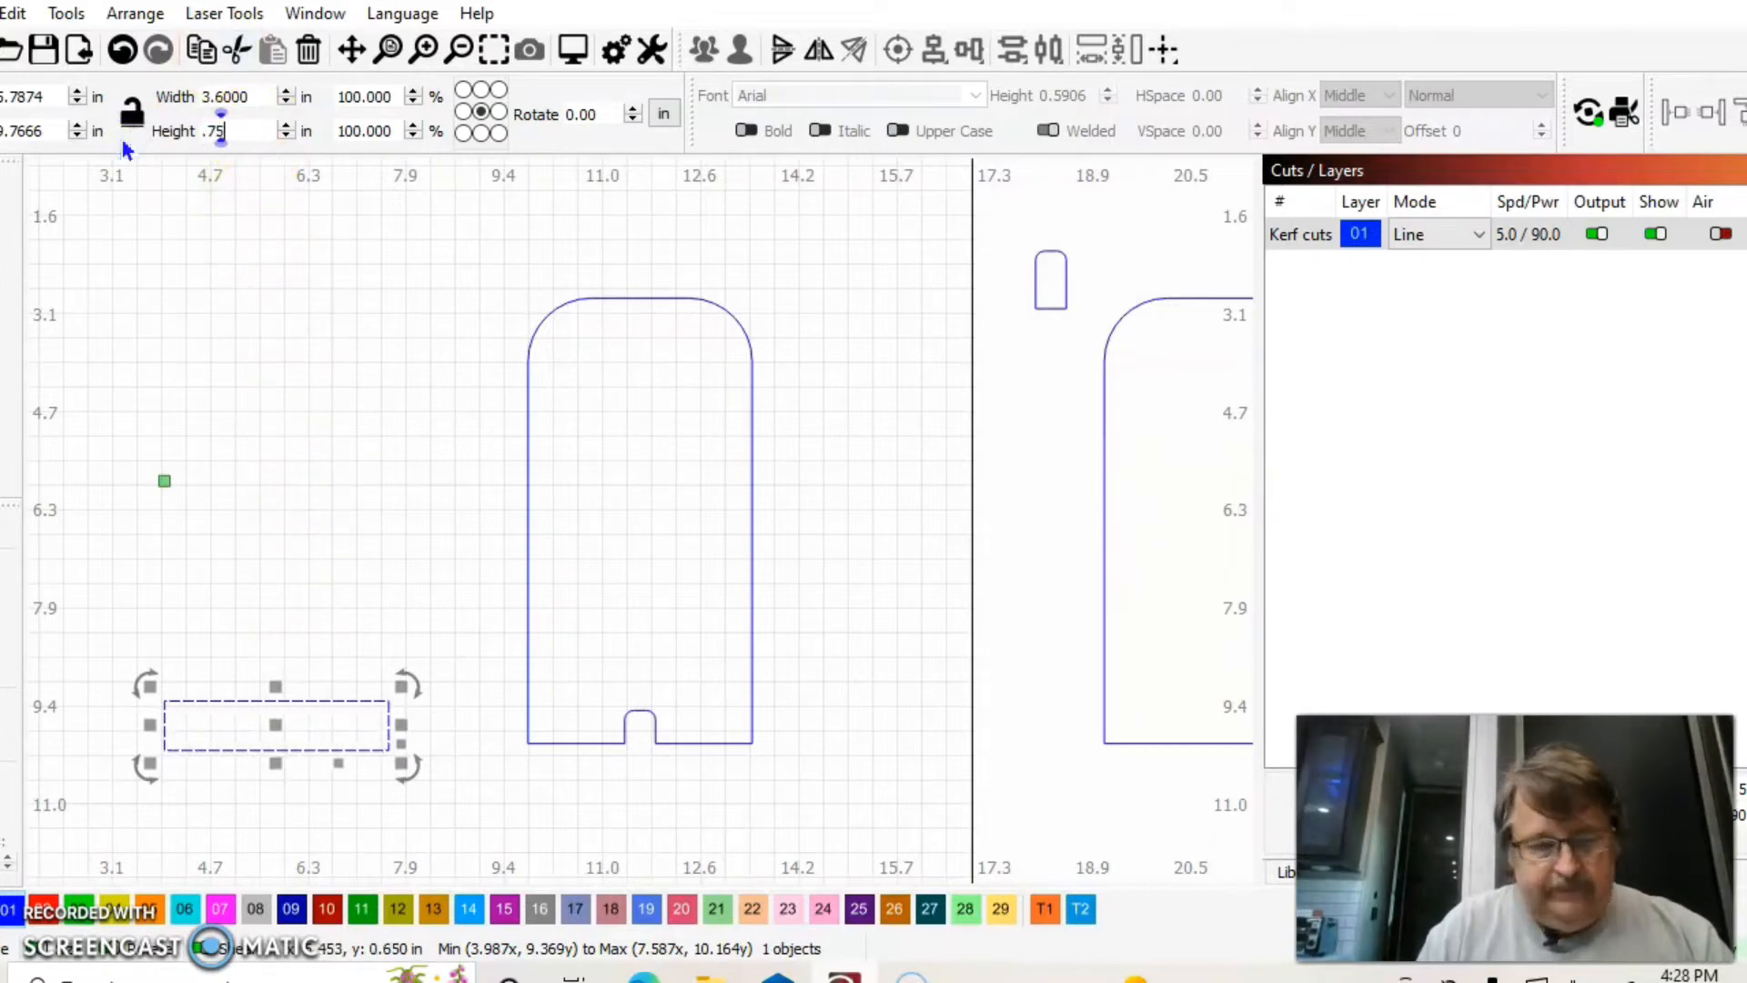
key(Return)
click(242, 352)
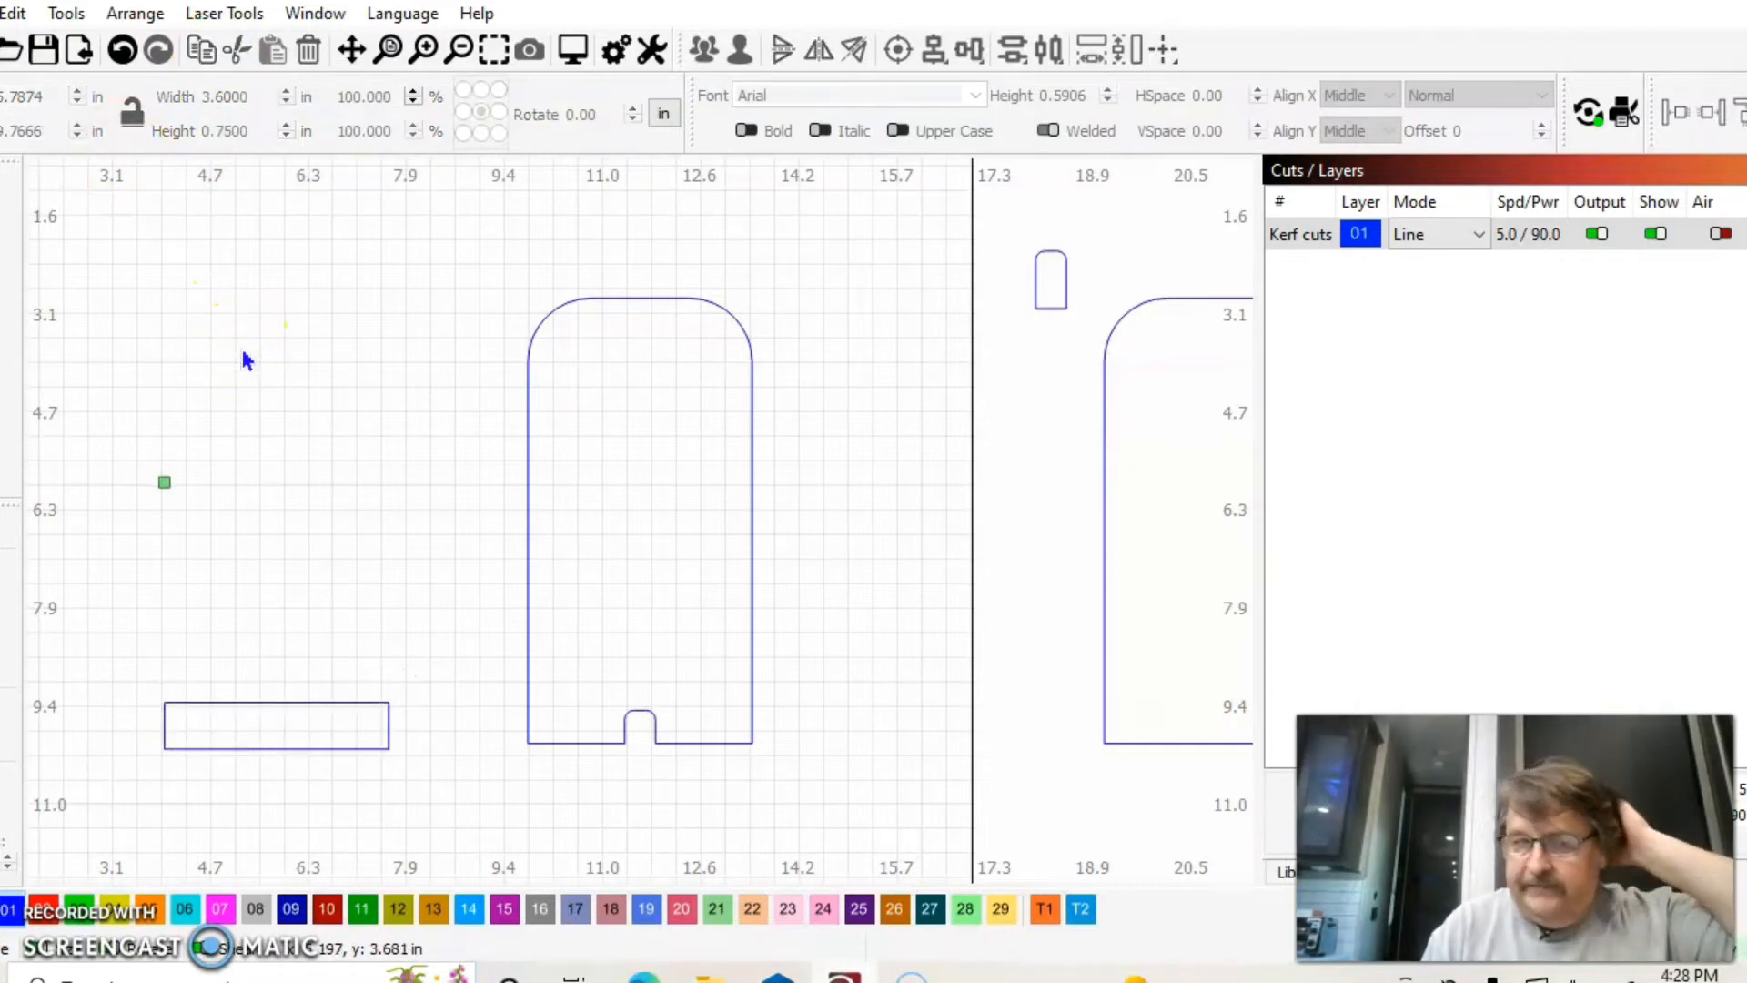
Step: Draw a new rectangle about 3.96 in wide and 5.59 in high above the flat strip
click(252, 715)
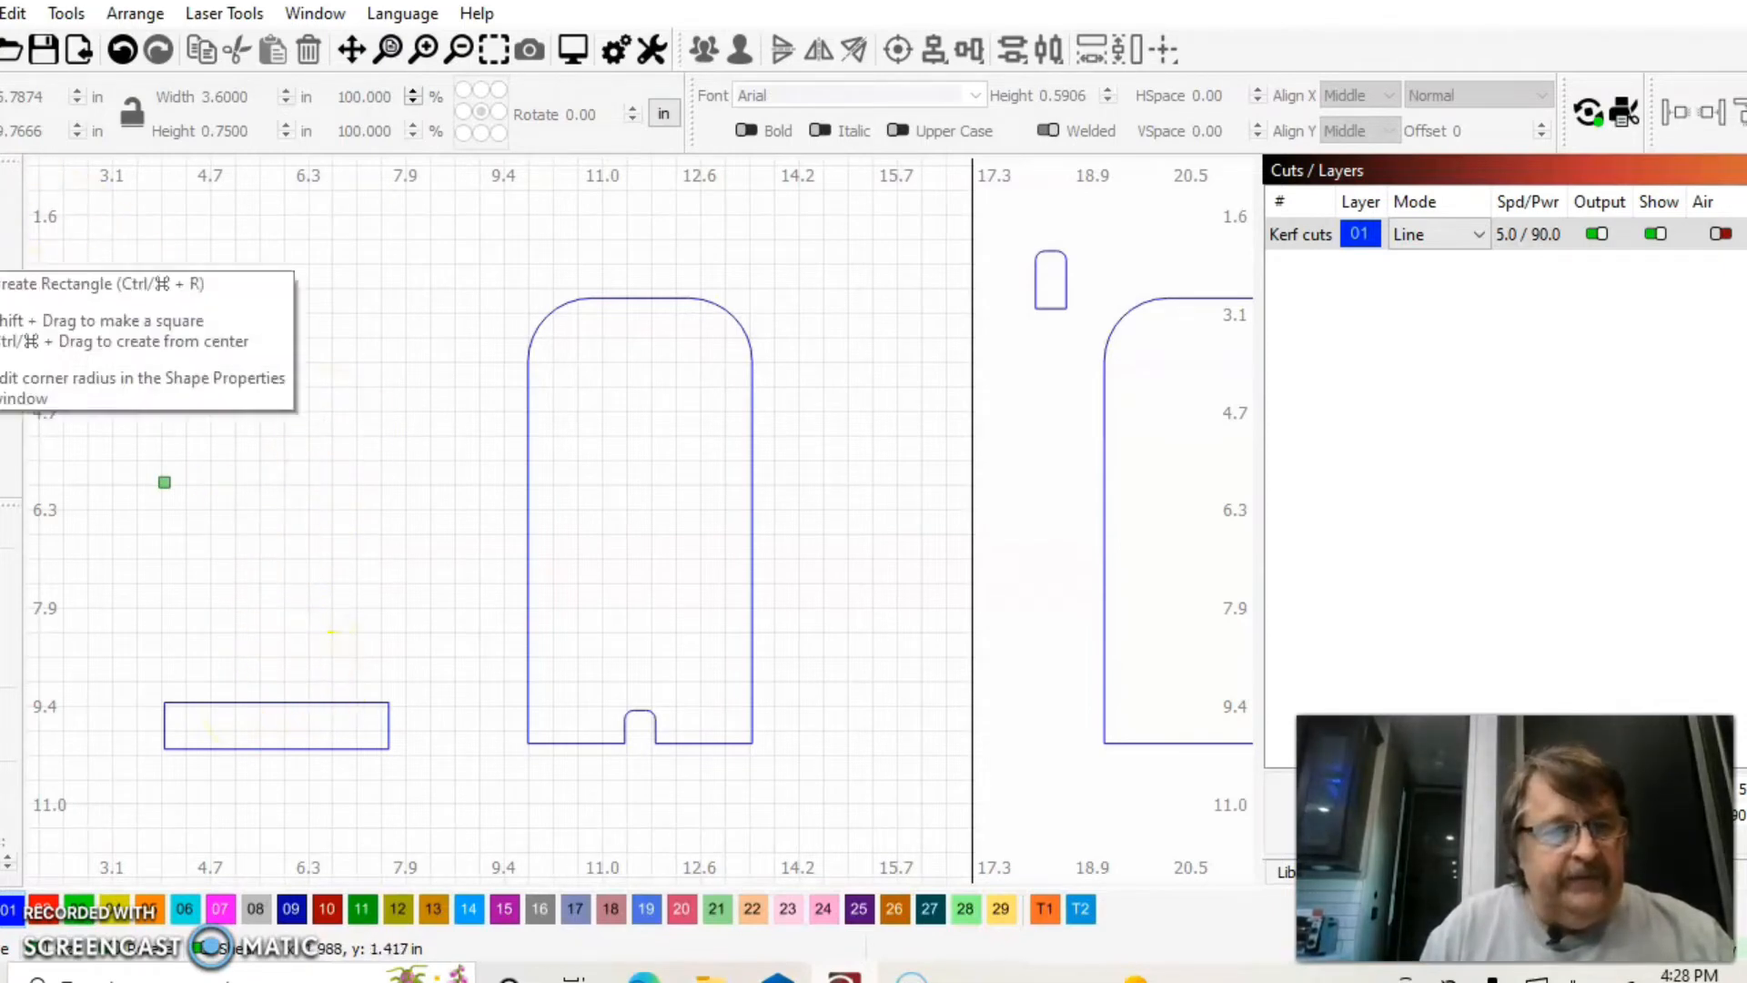
click(2, 244)
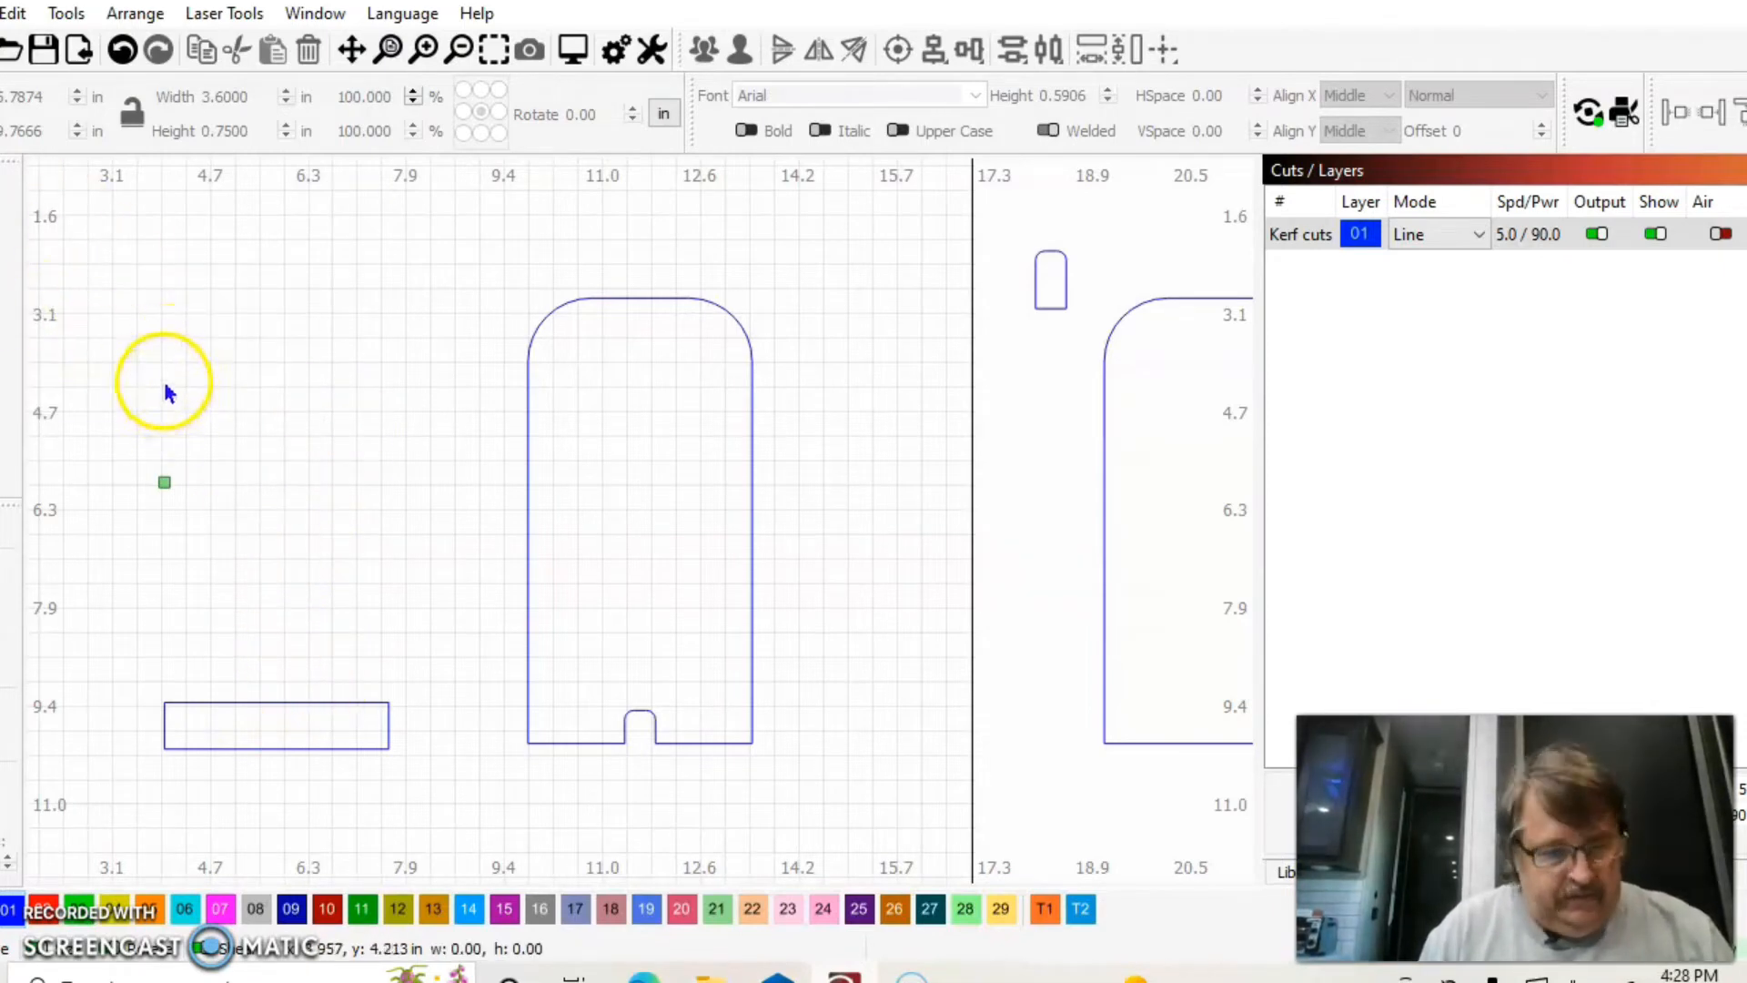
drag(148, 273, 396, 624)
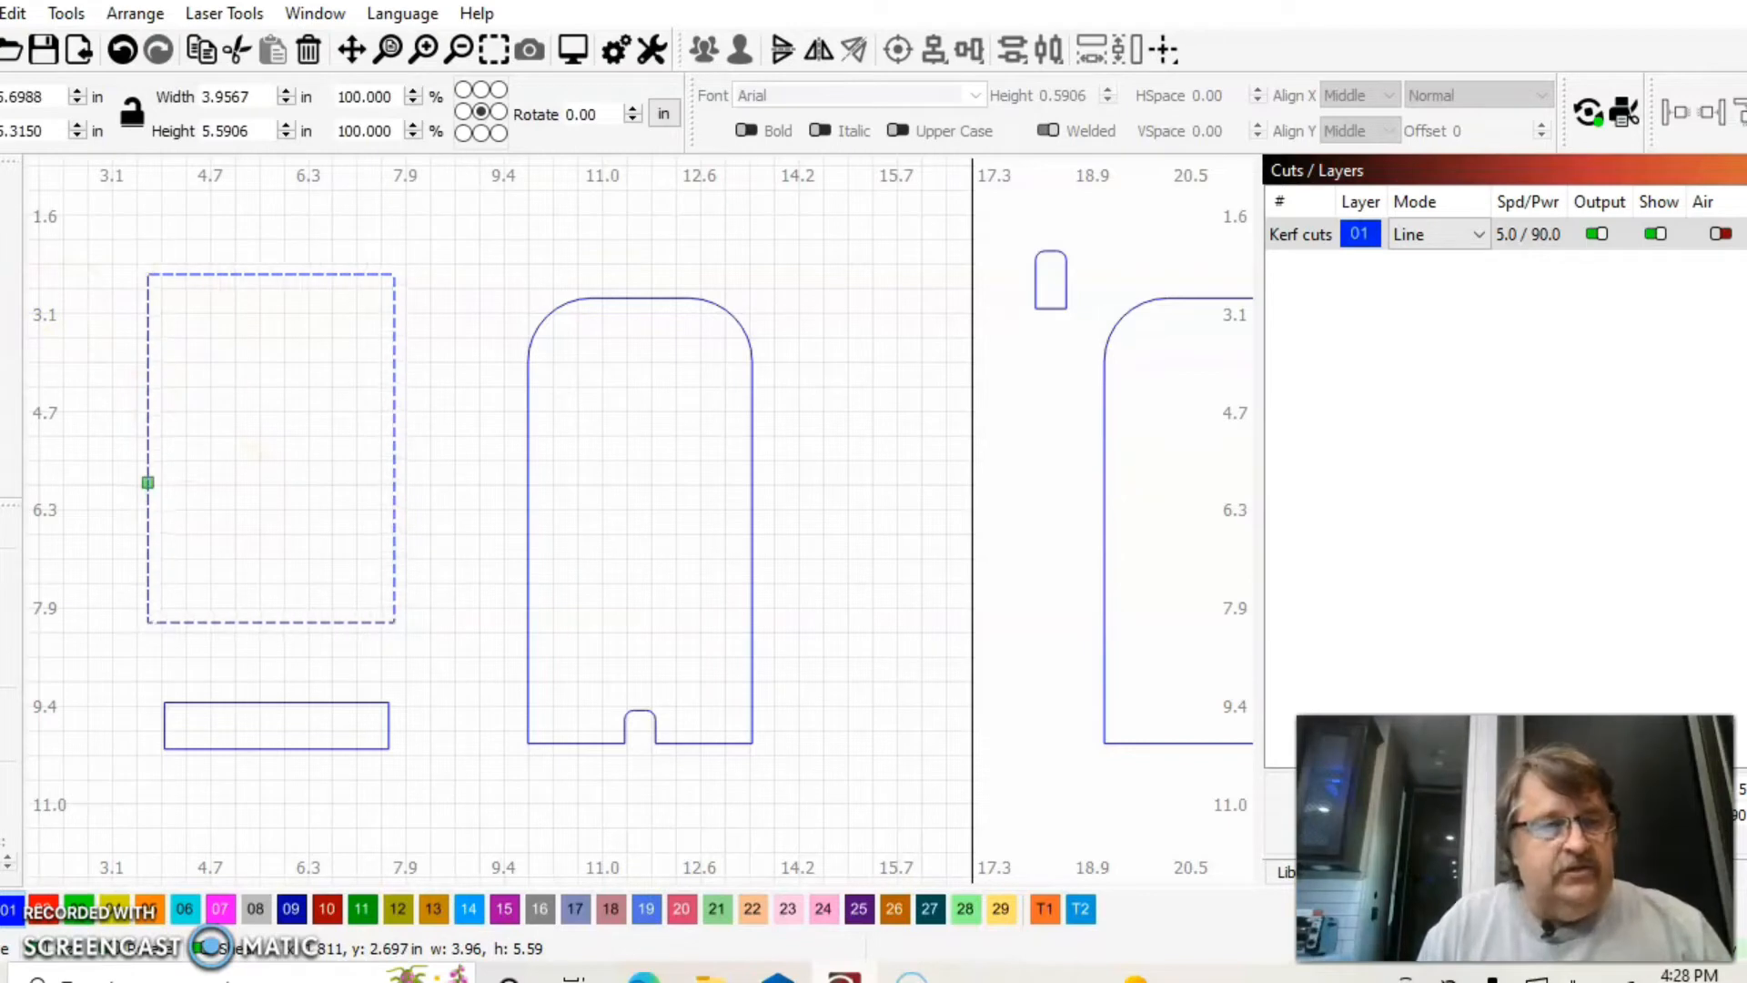
click(4, 188)
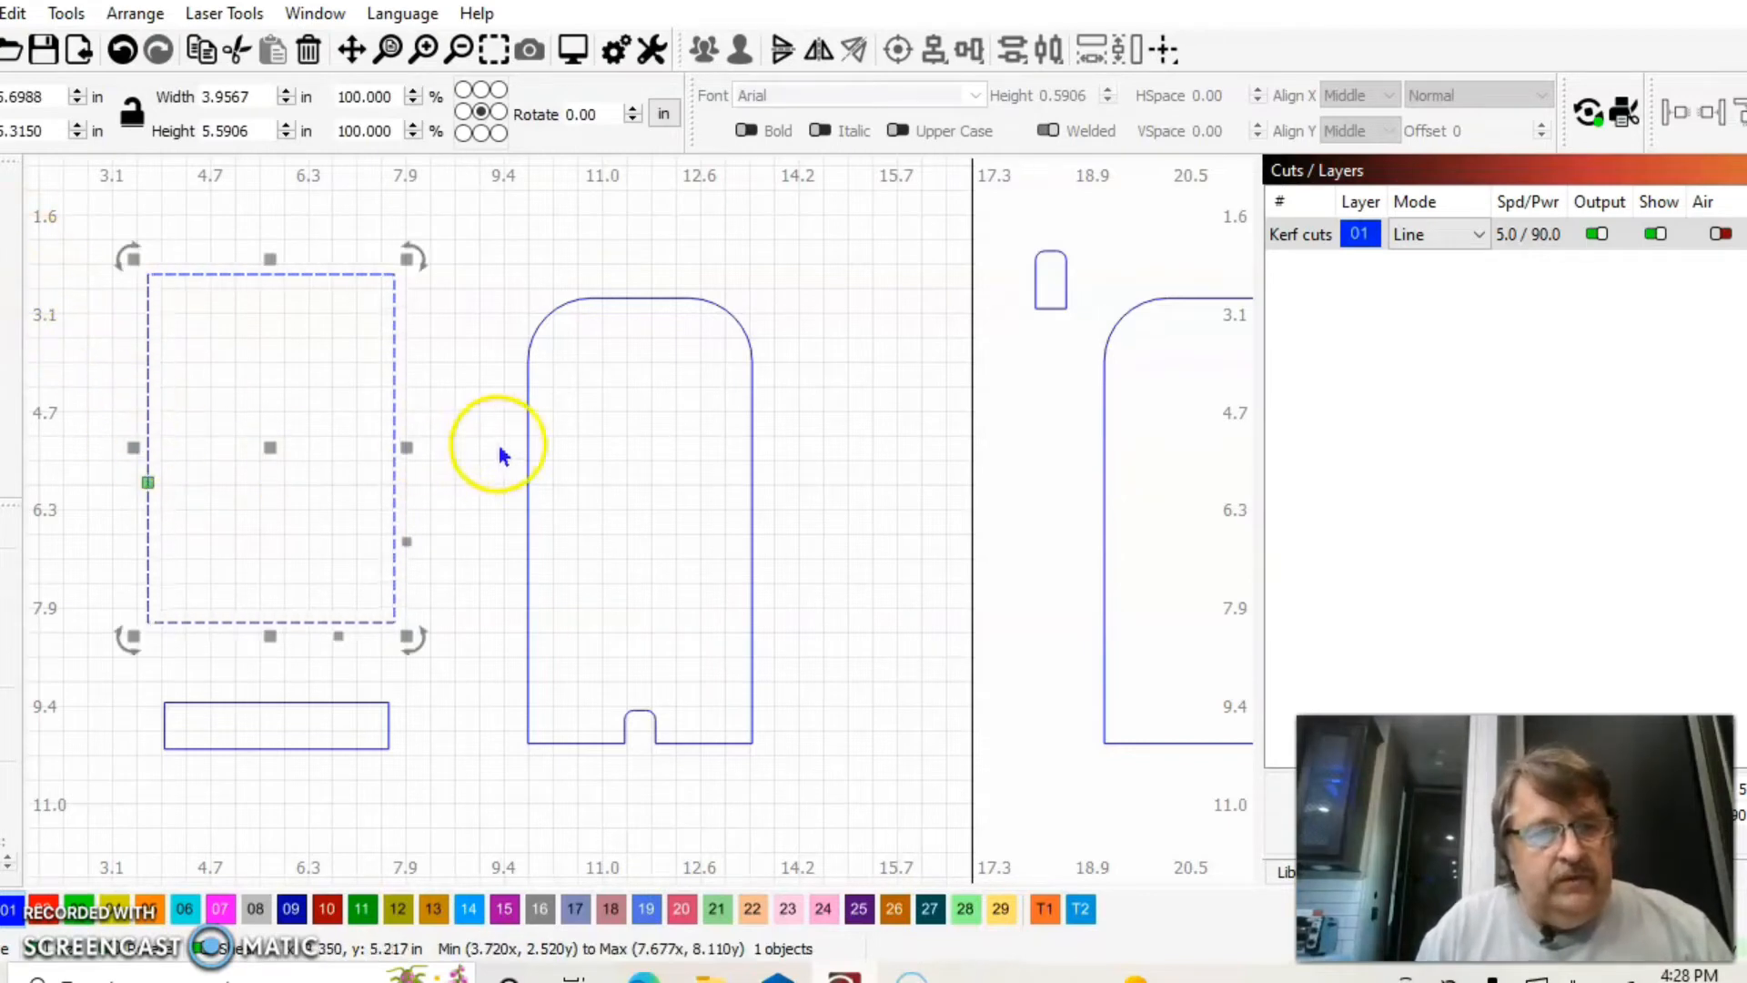
Step: Match the new rectangle's width to the flat strip at 3.6 in and lower its top edge to a height of about 4.74 in
click(327, 692)
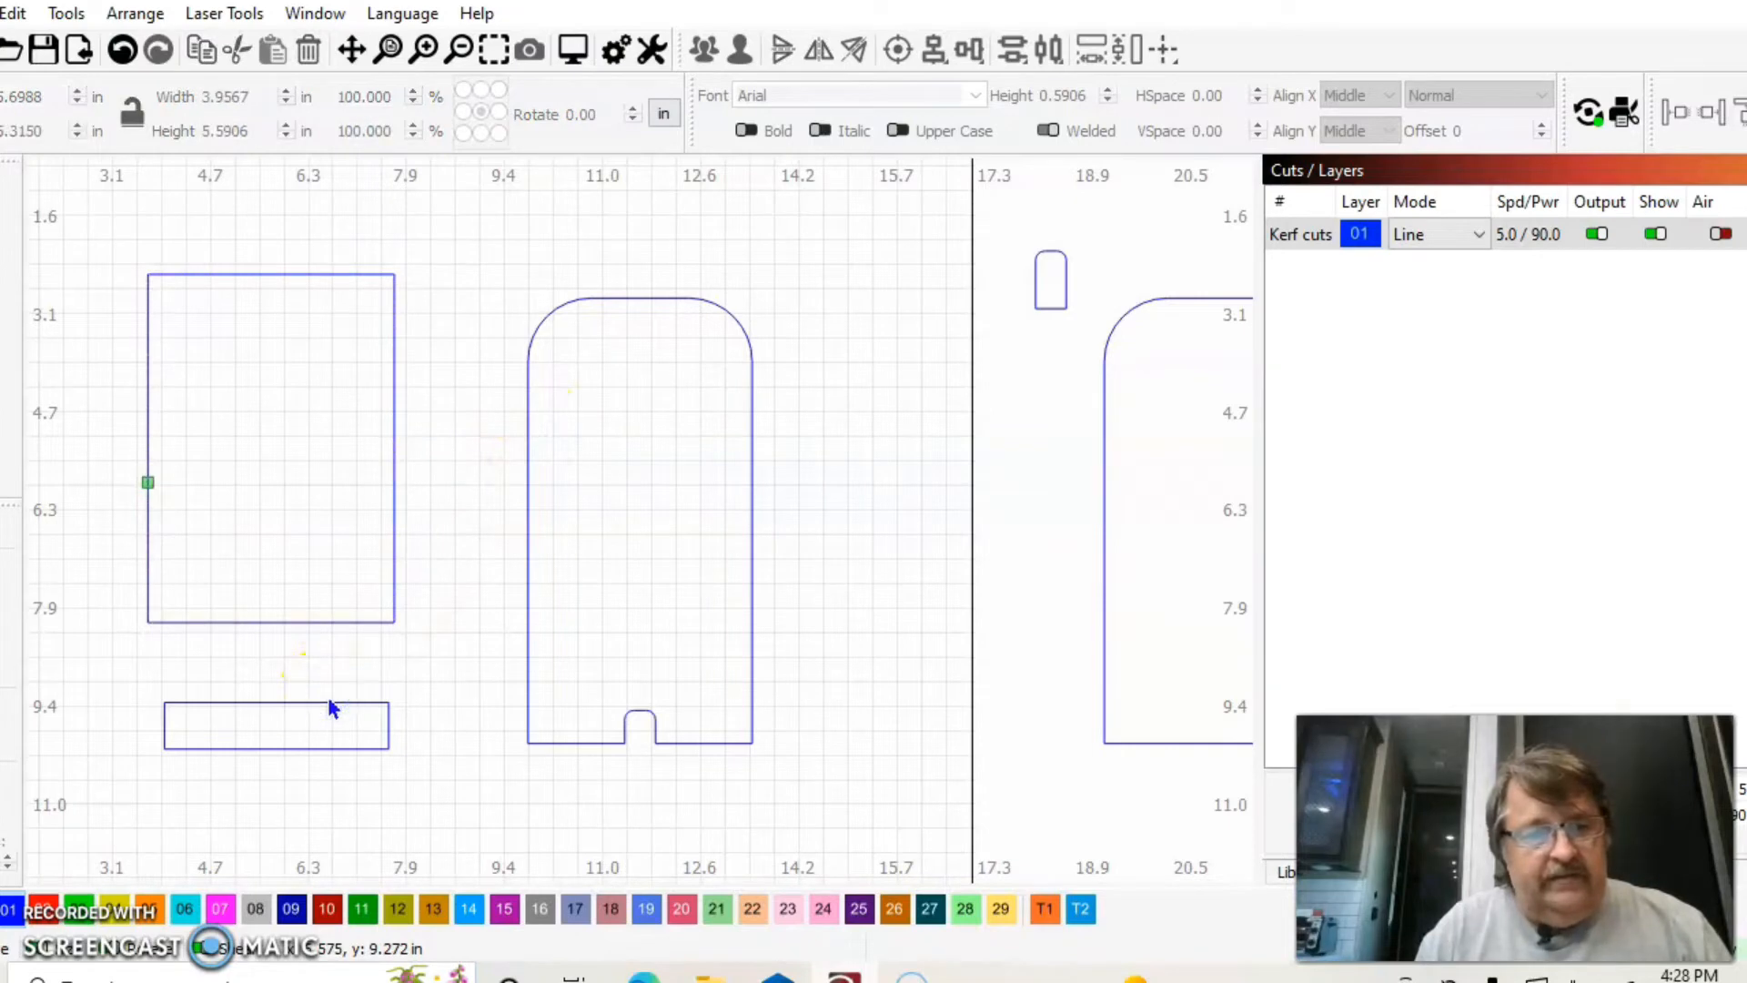
click(362, 702)
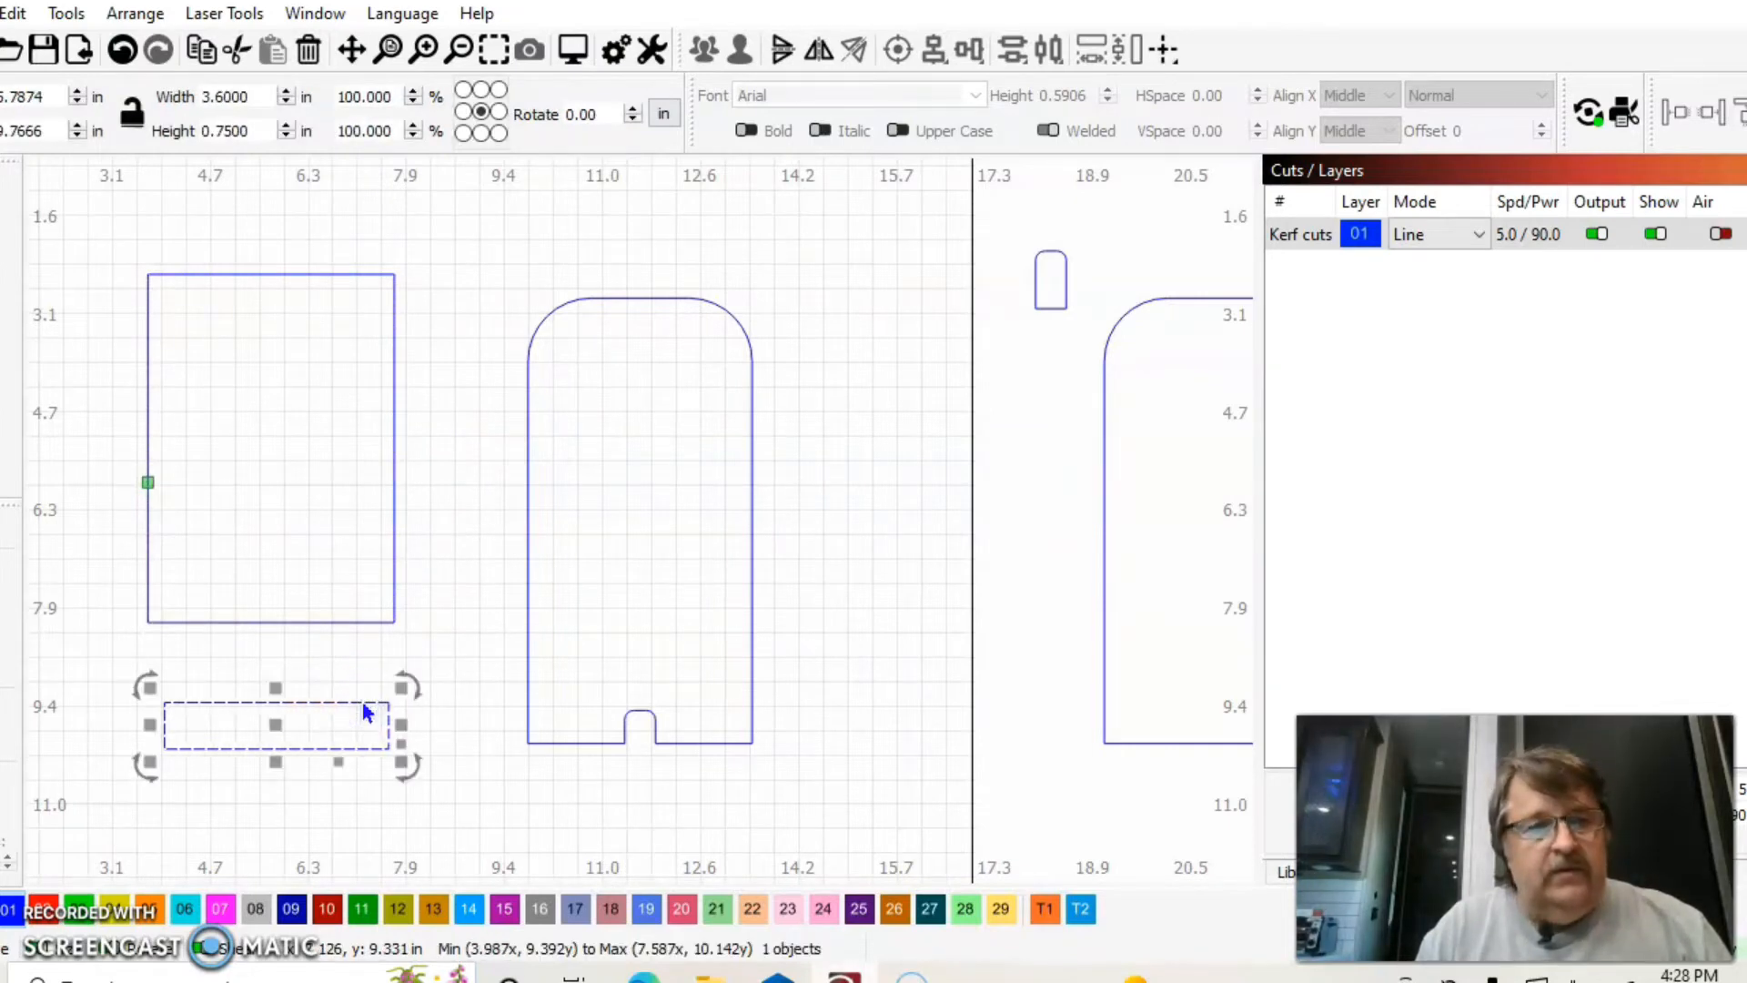
click(147, 343)
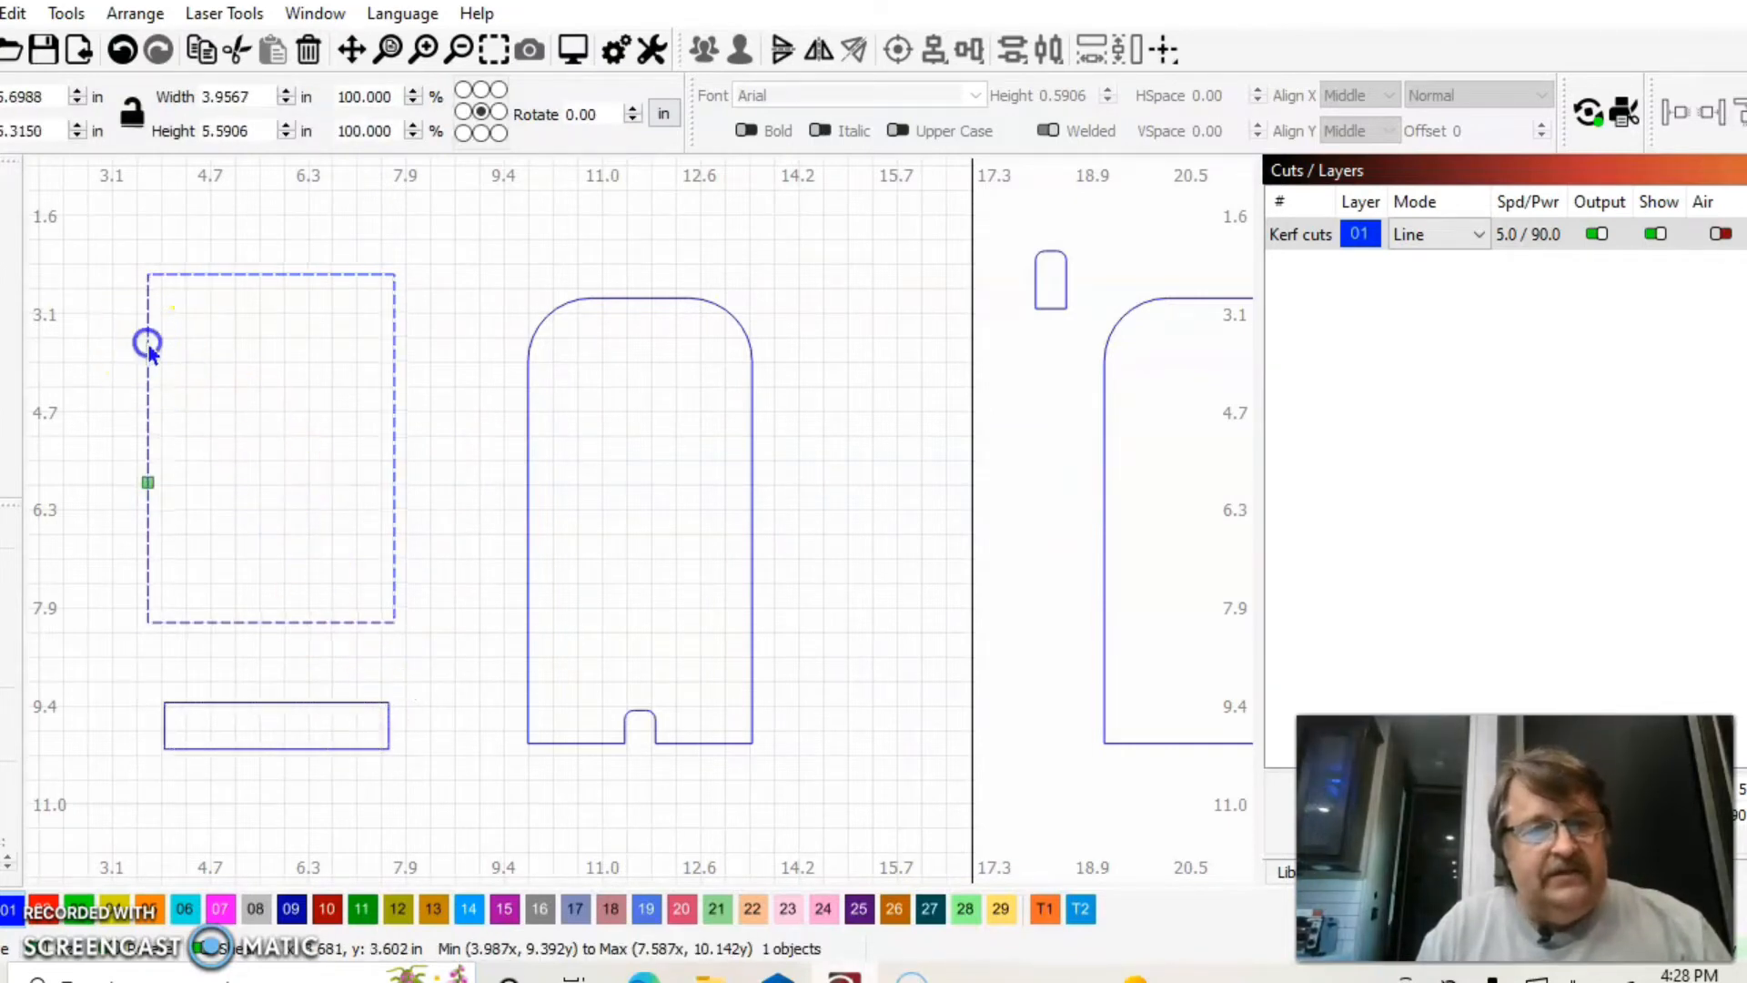
click(126, 111)
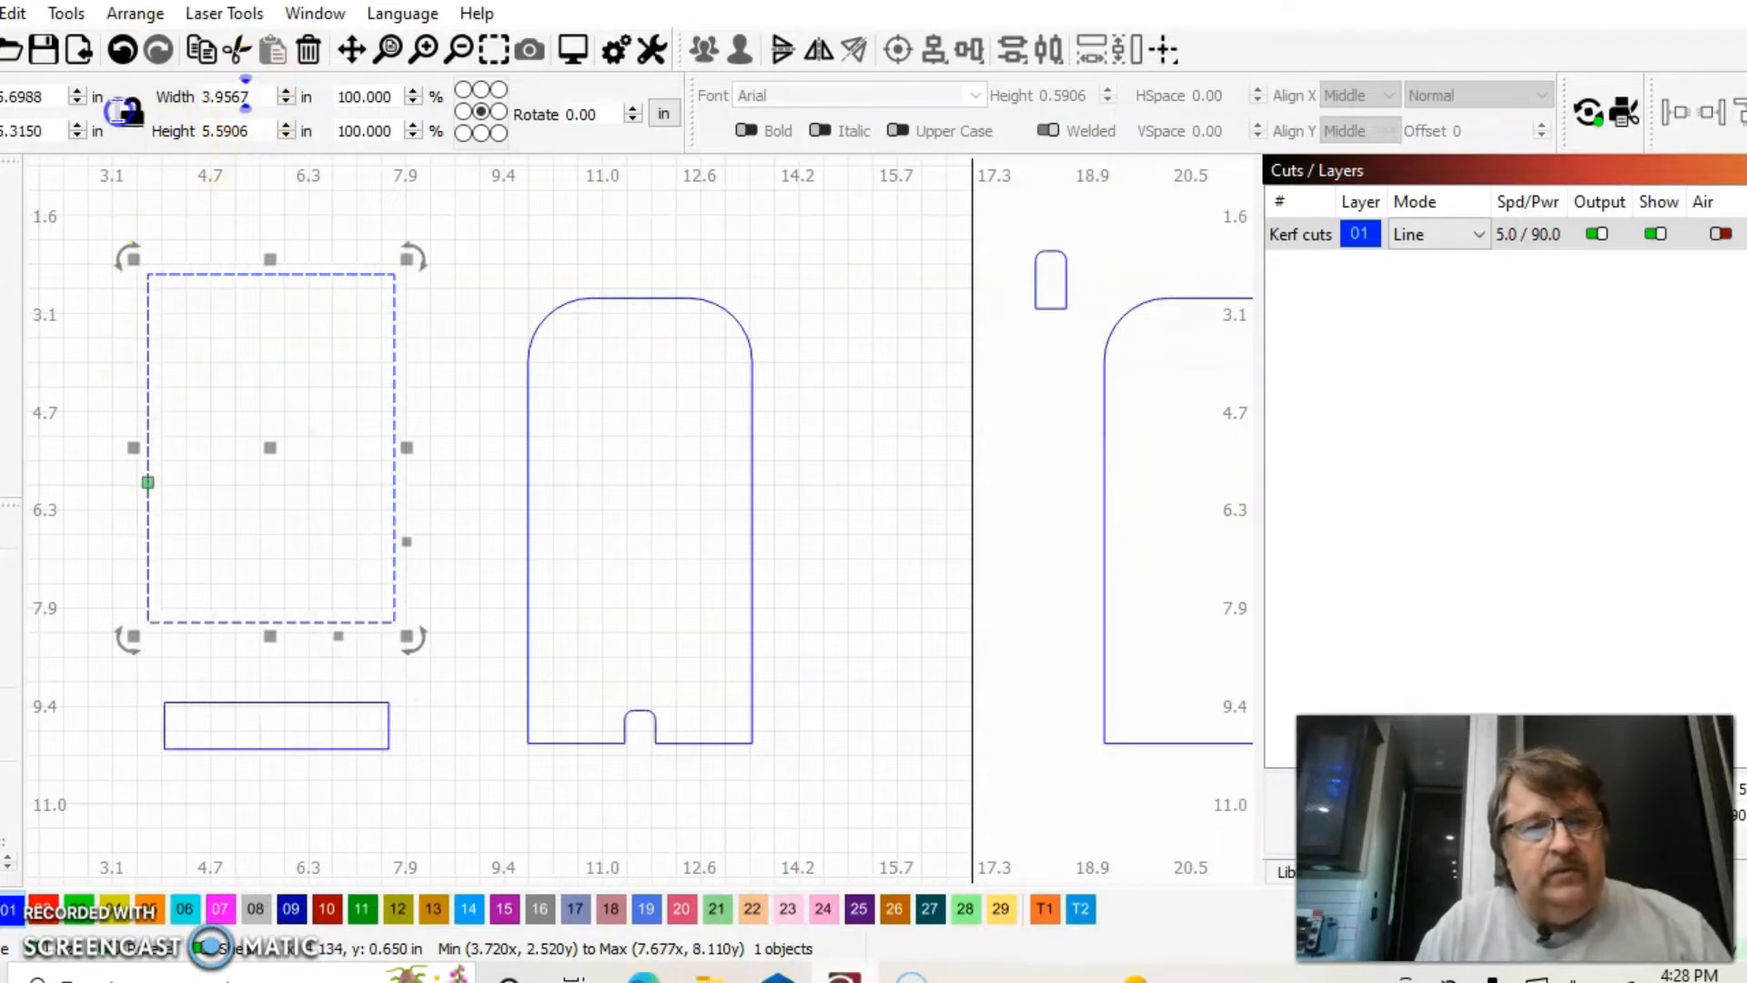
click(160, 97)
text(3.6)
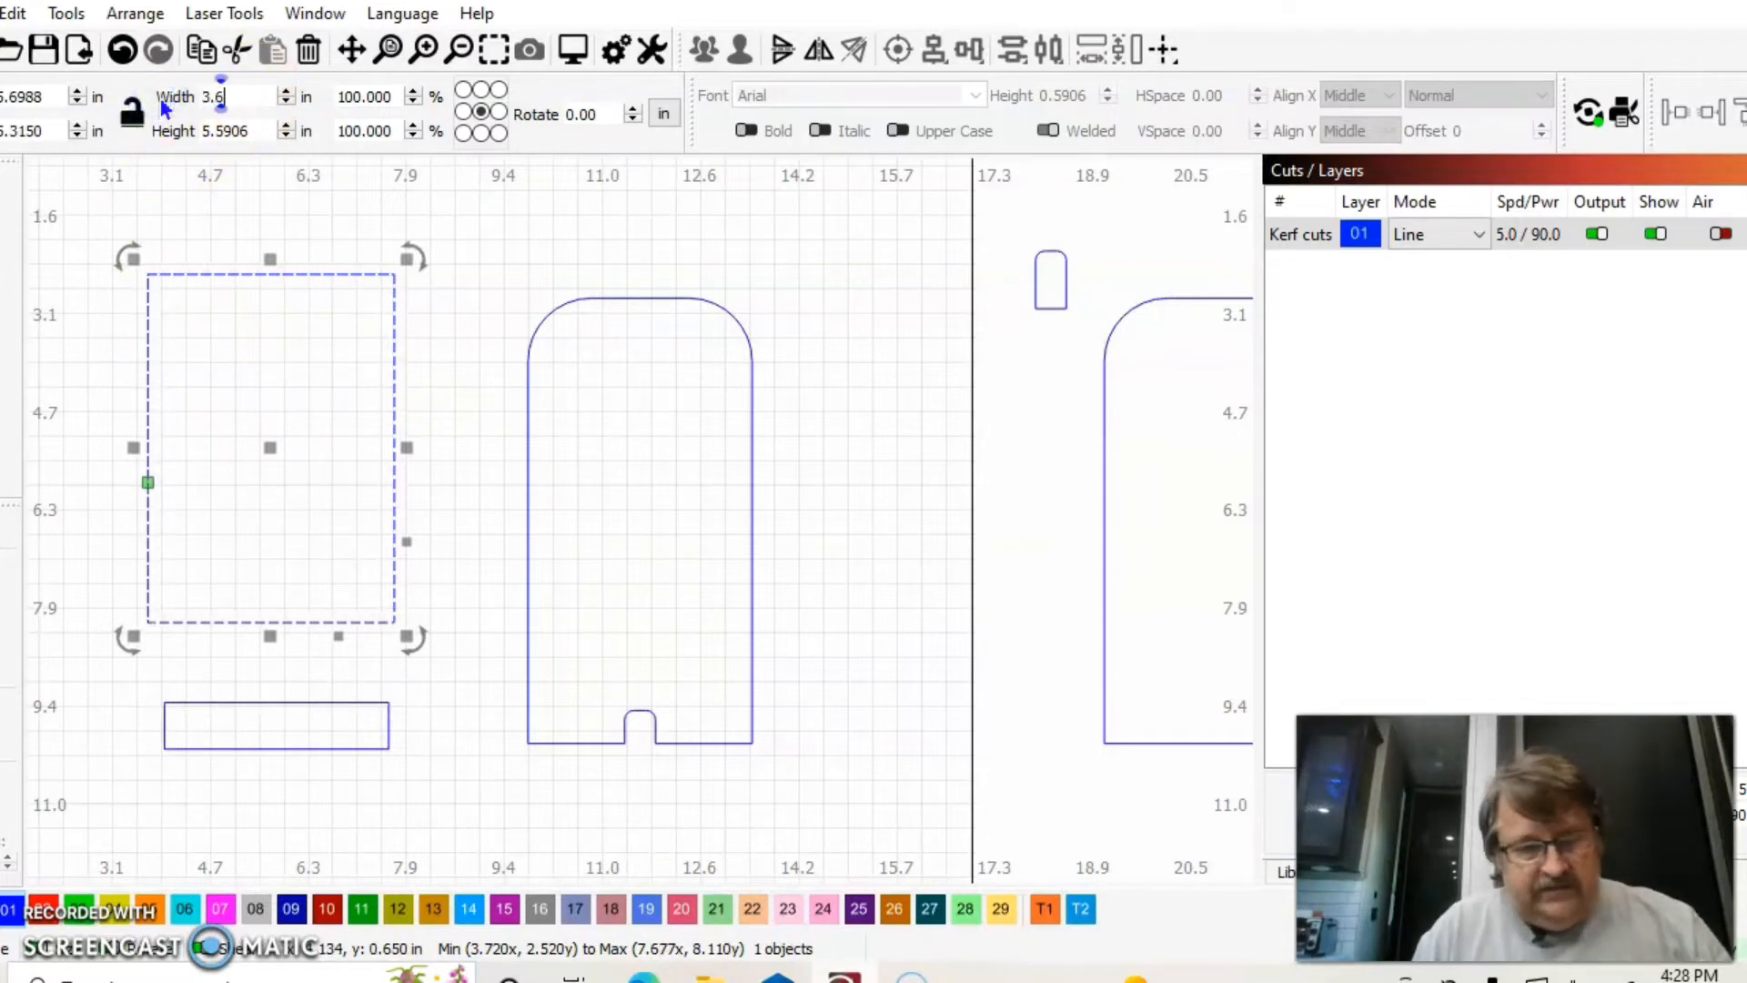
key(Tab)
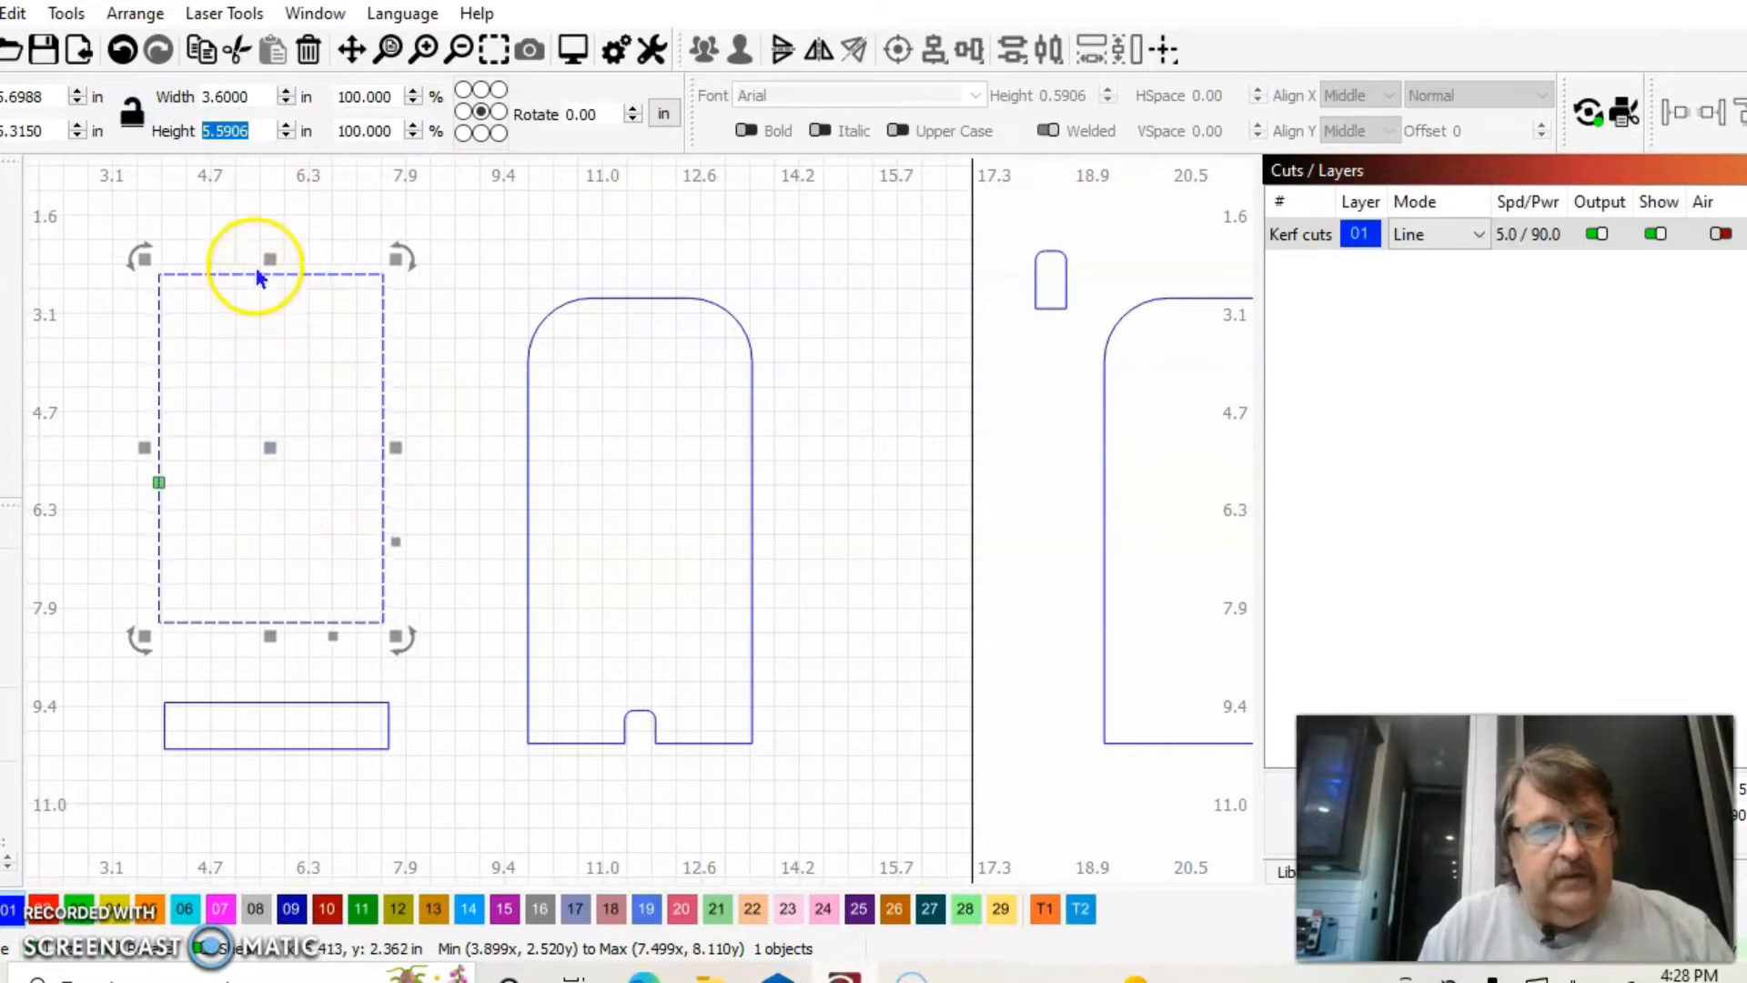
drag(270, 259, 270, 310)
click(310, 604)
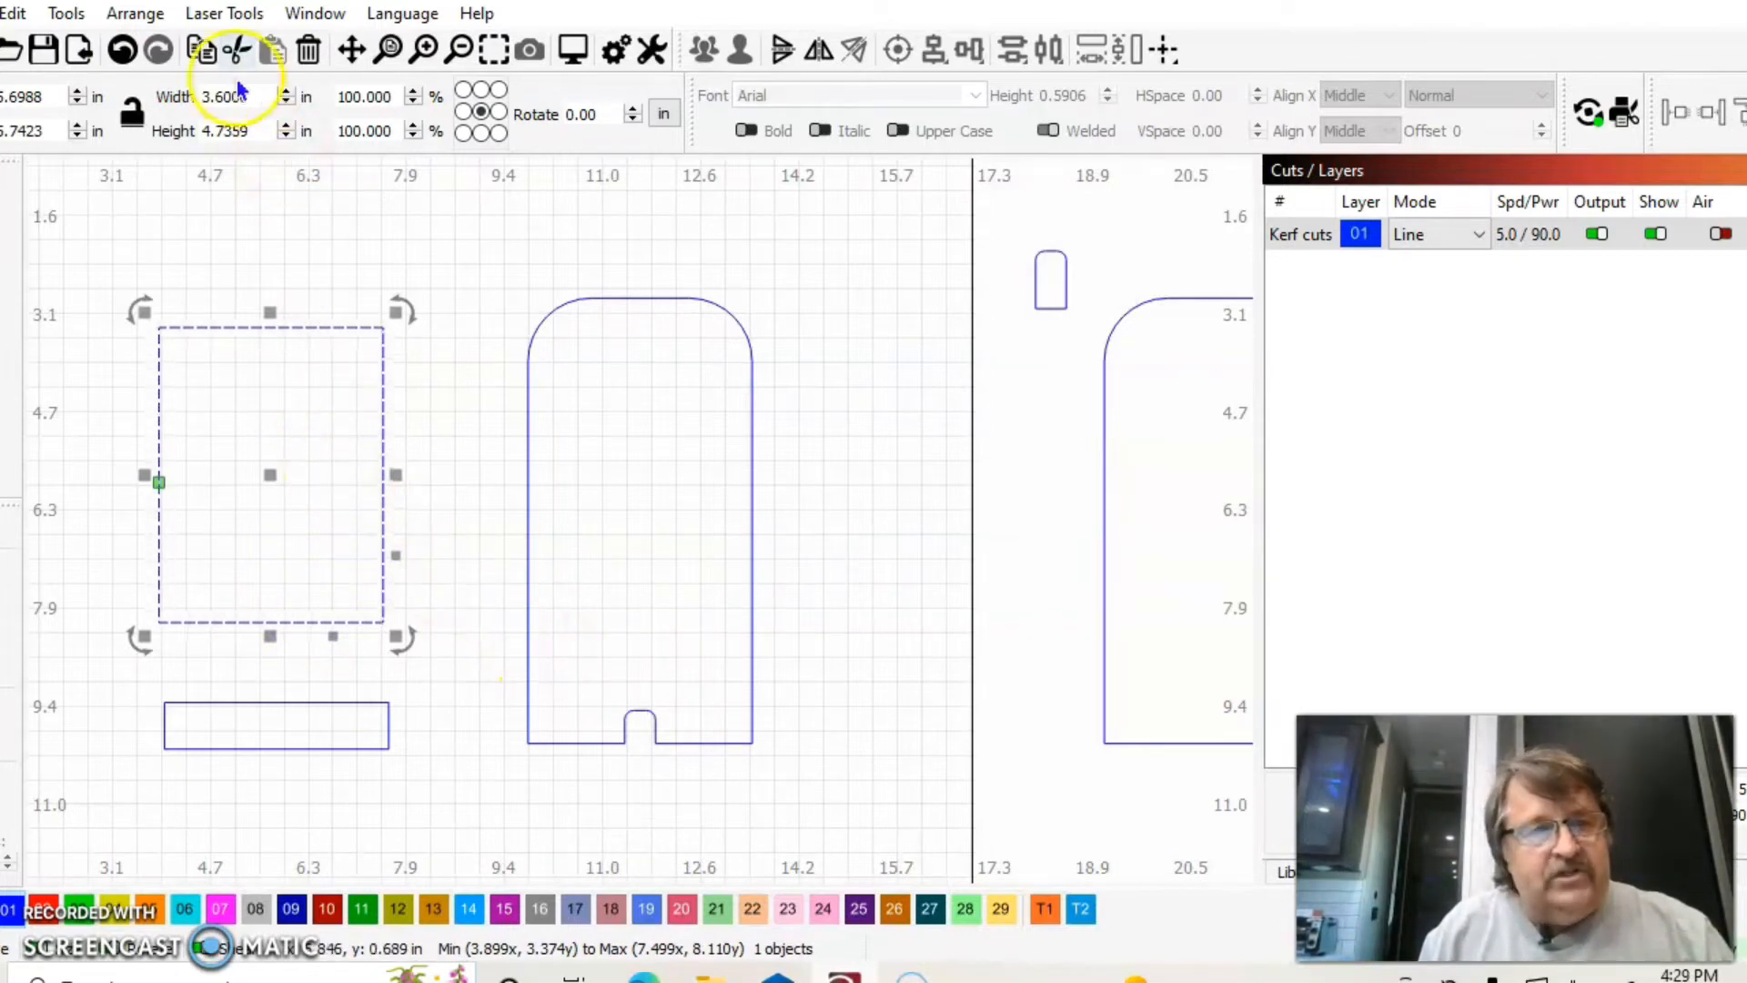
Step: Set the new rectangle's width to 3.1 in
drag(273, 99, 158, 98)
text(3.1)
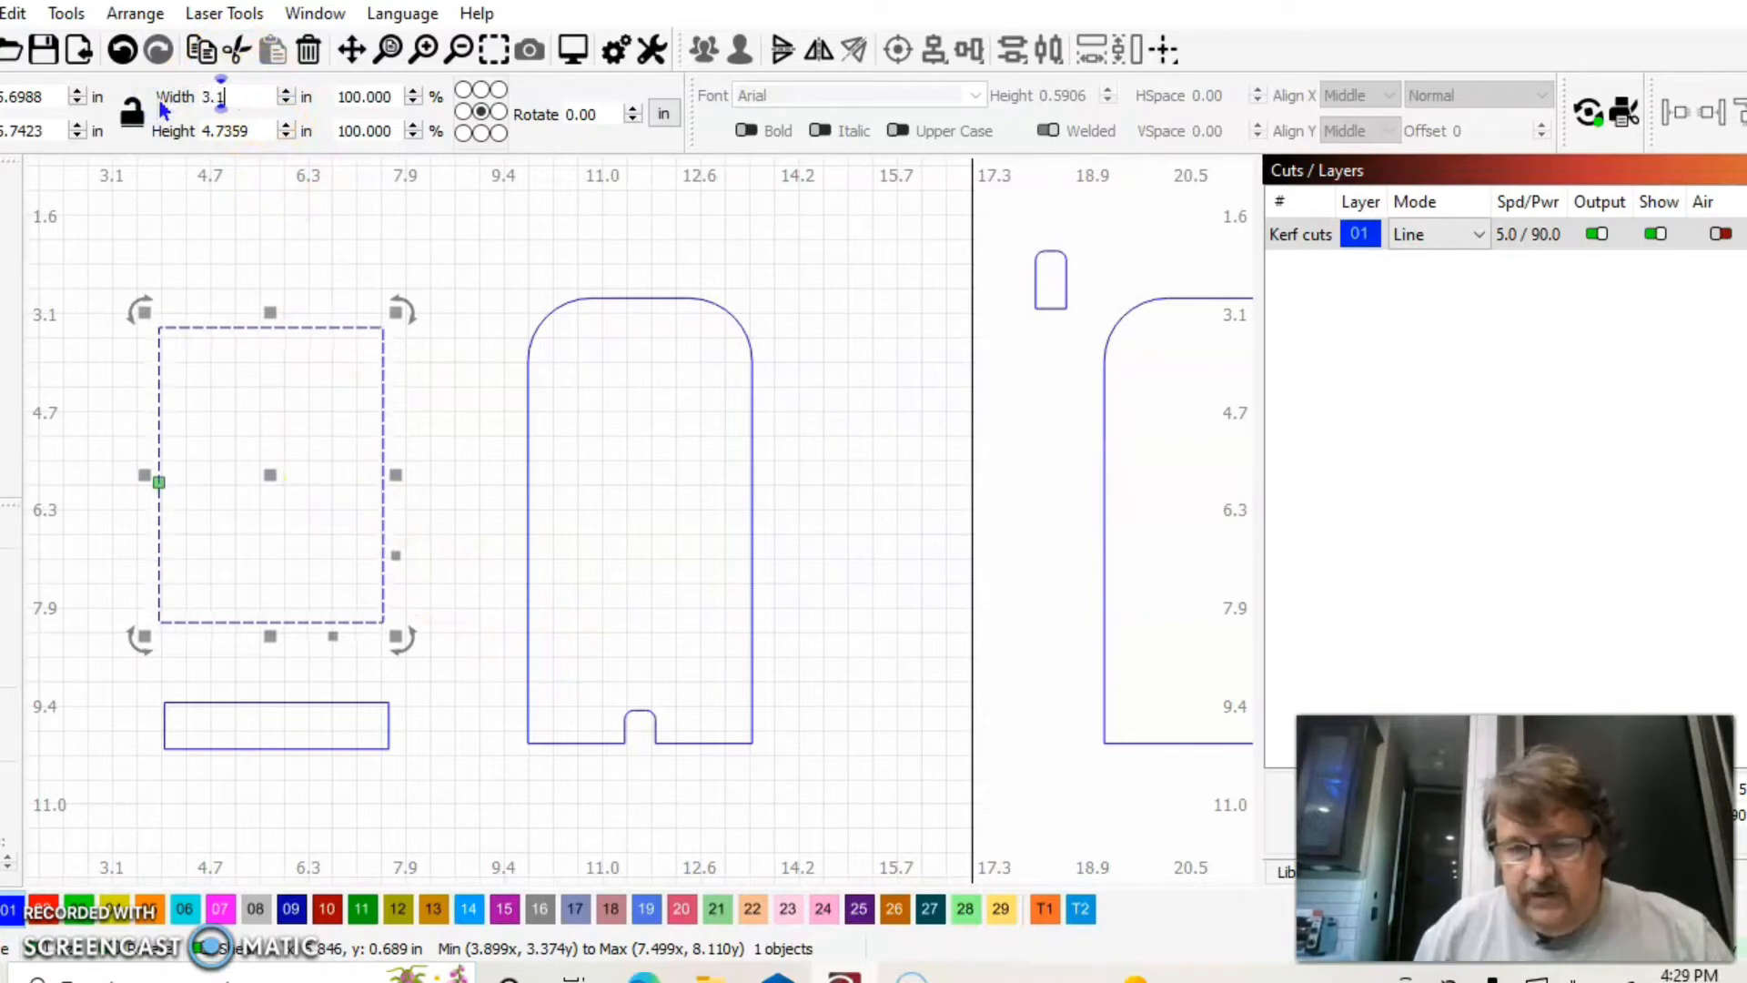
key(Tab)
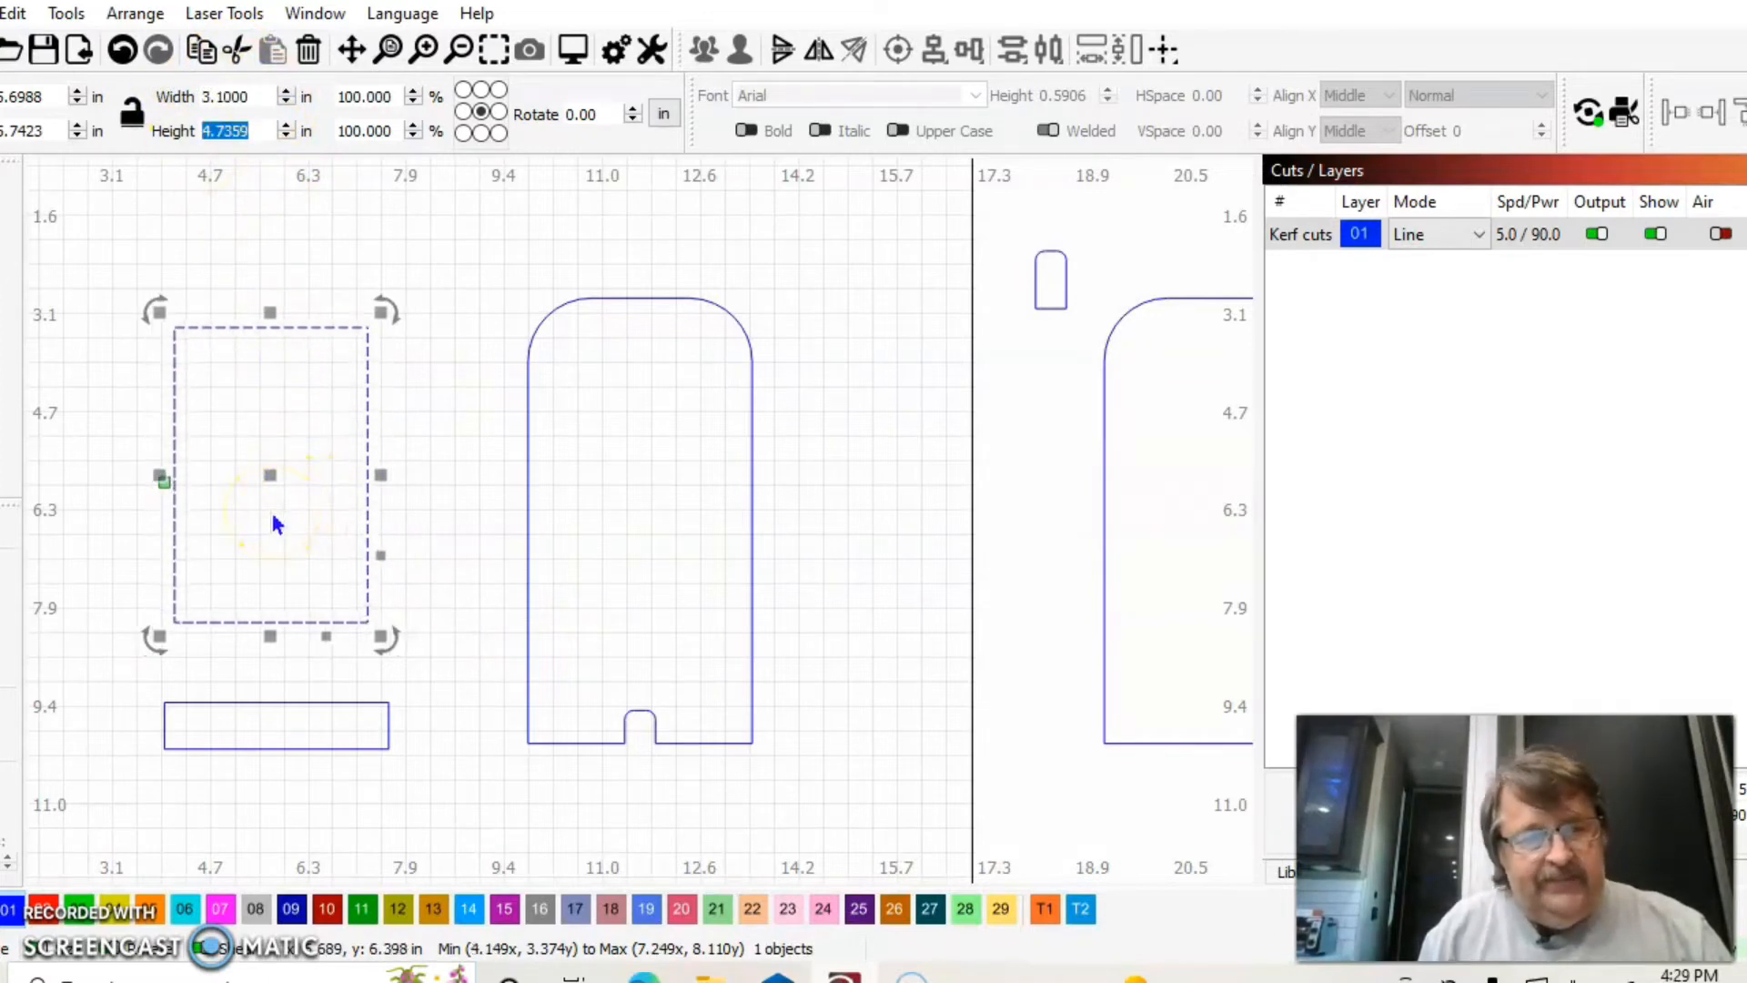
drag(268, 484, 277, 547)
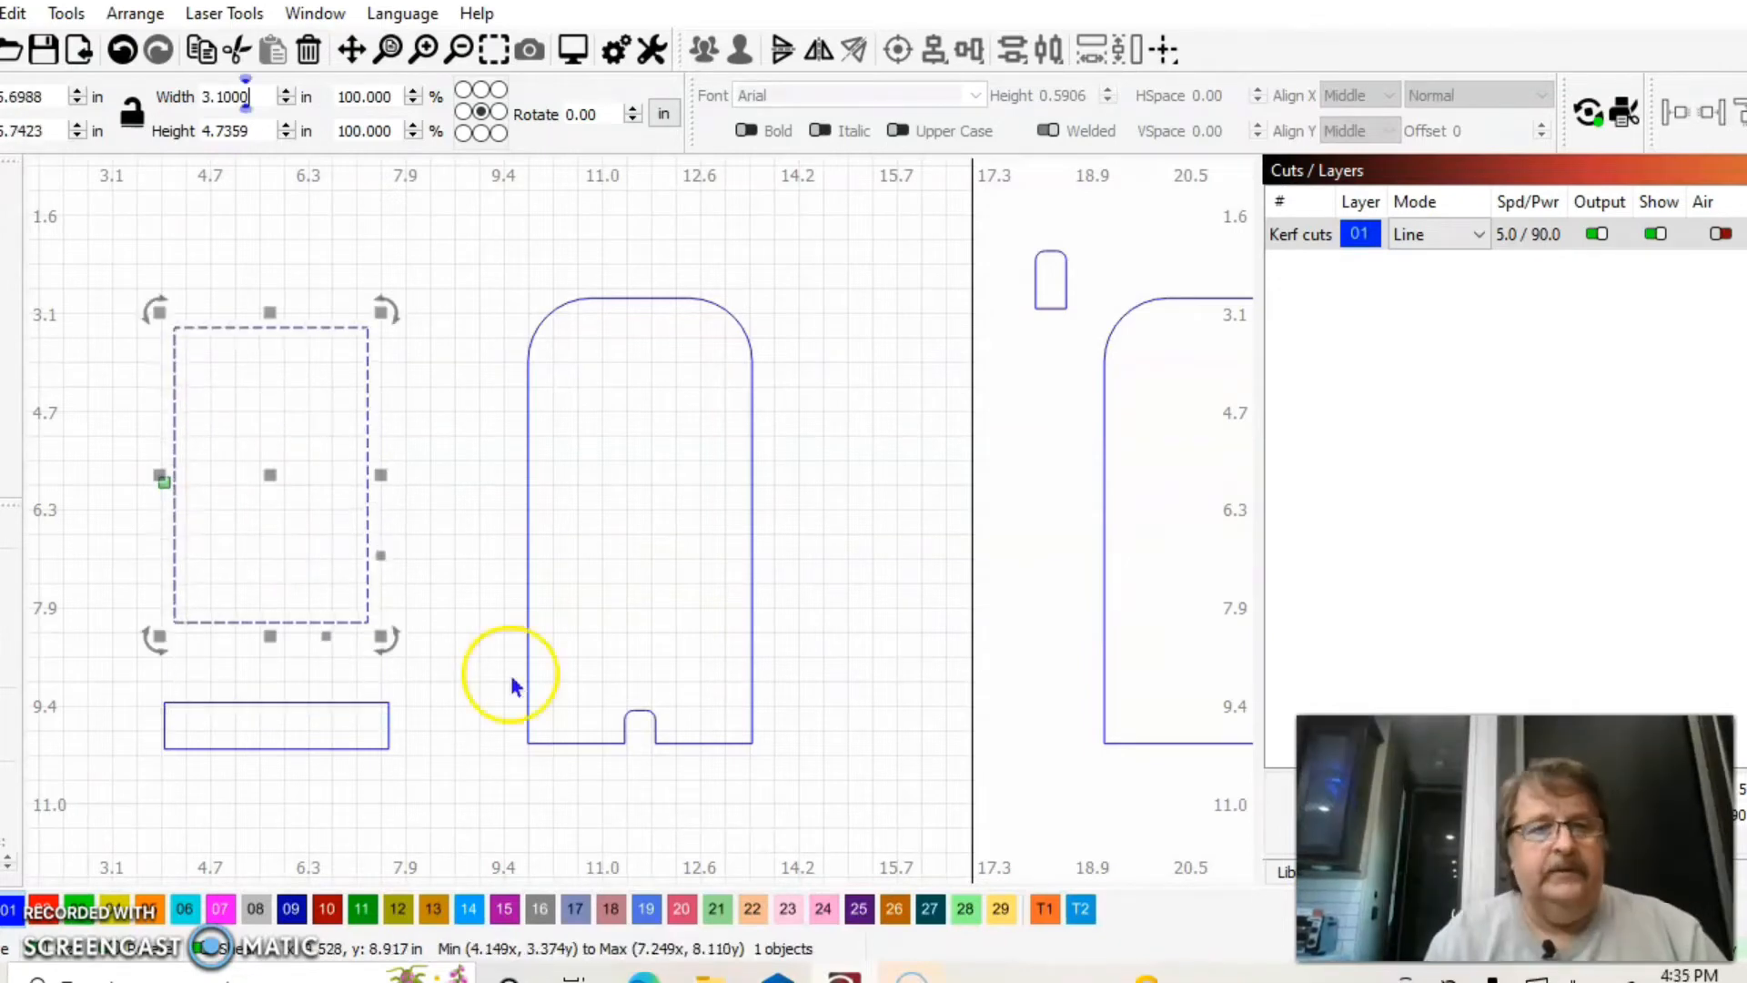
click(268, 466)
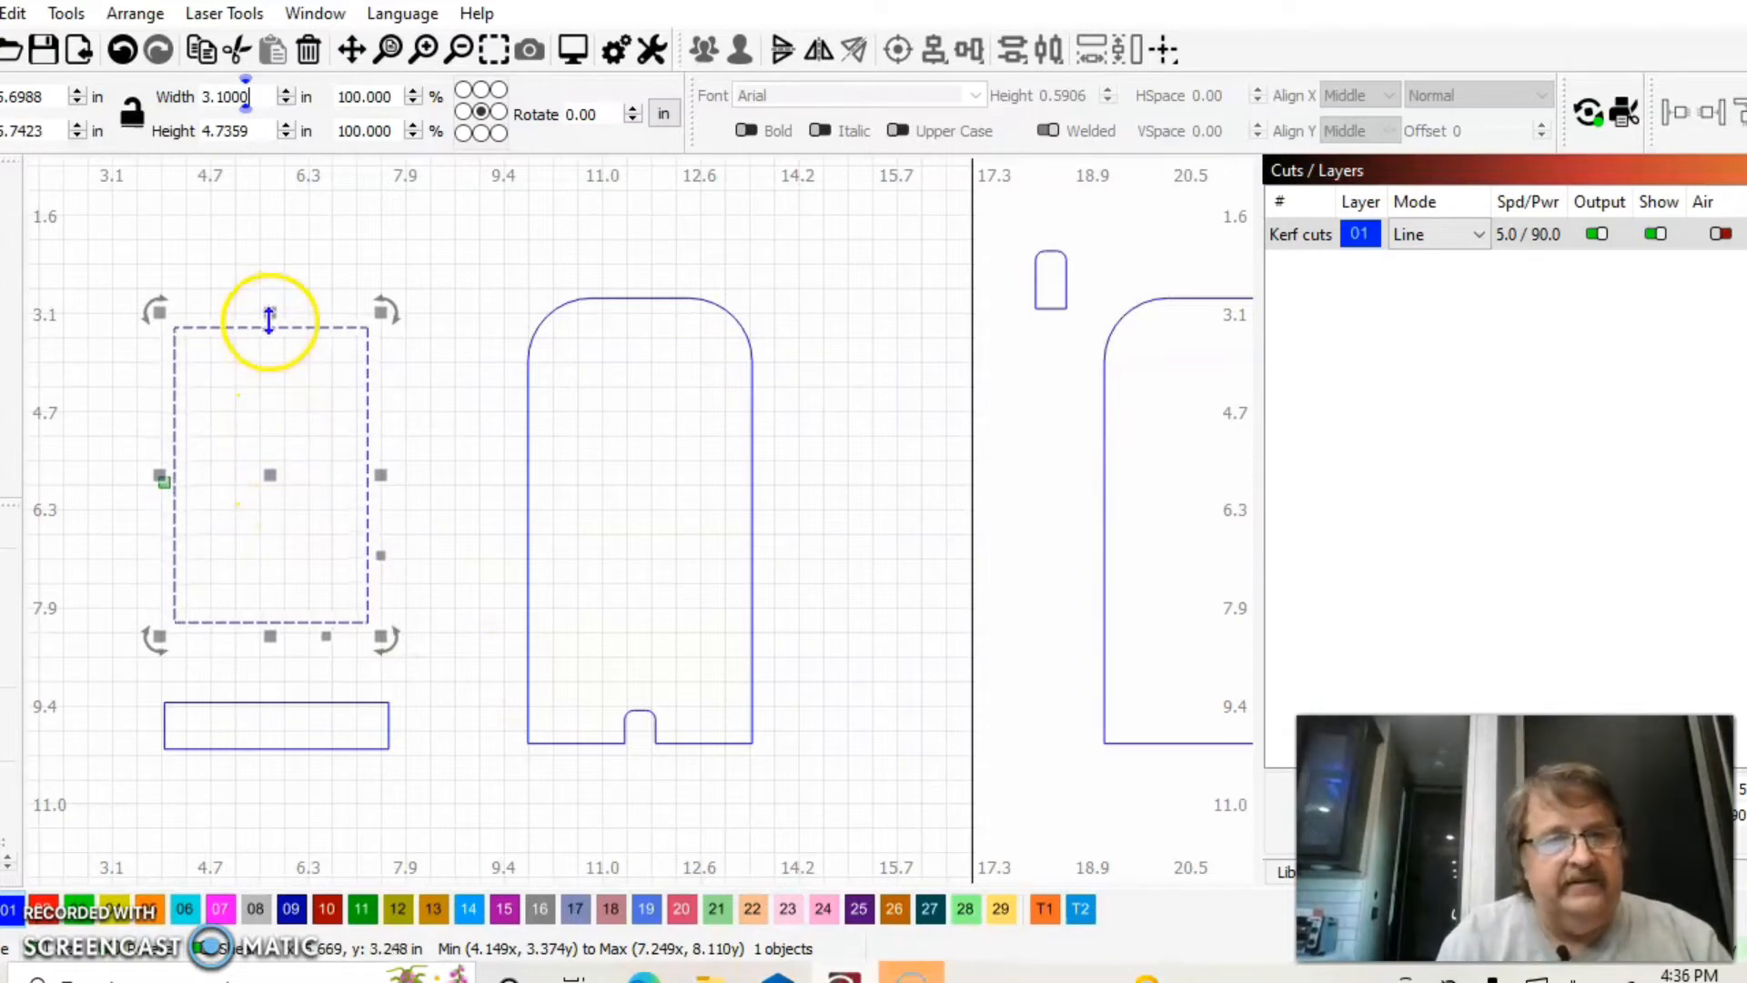
Step: Set the new rectangle's width to 3 in
double_click(228, 96)
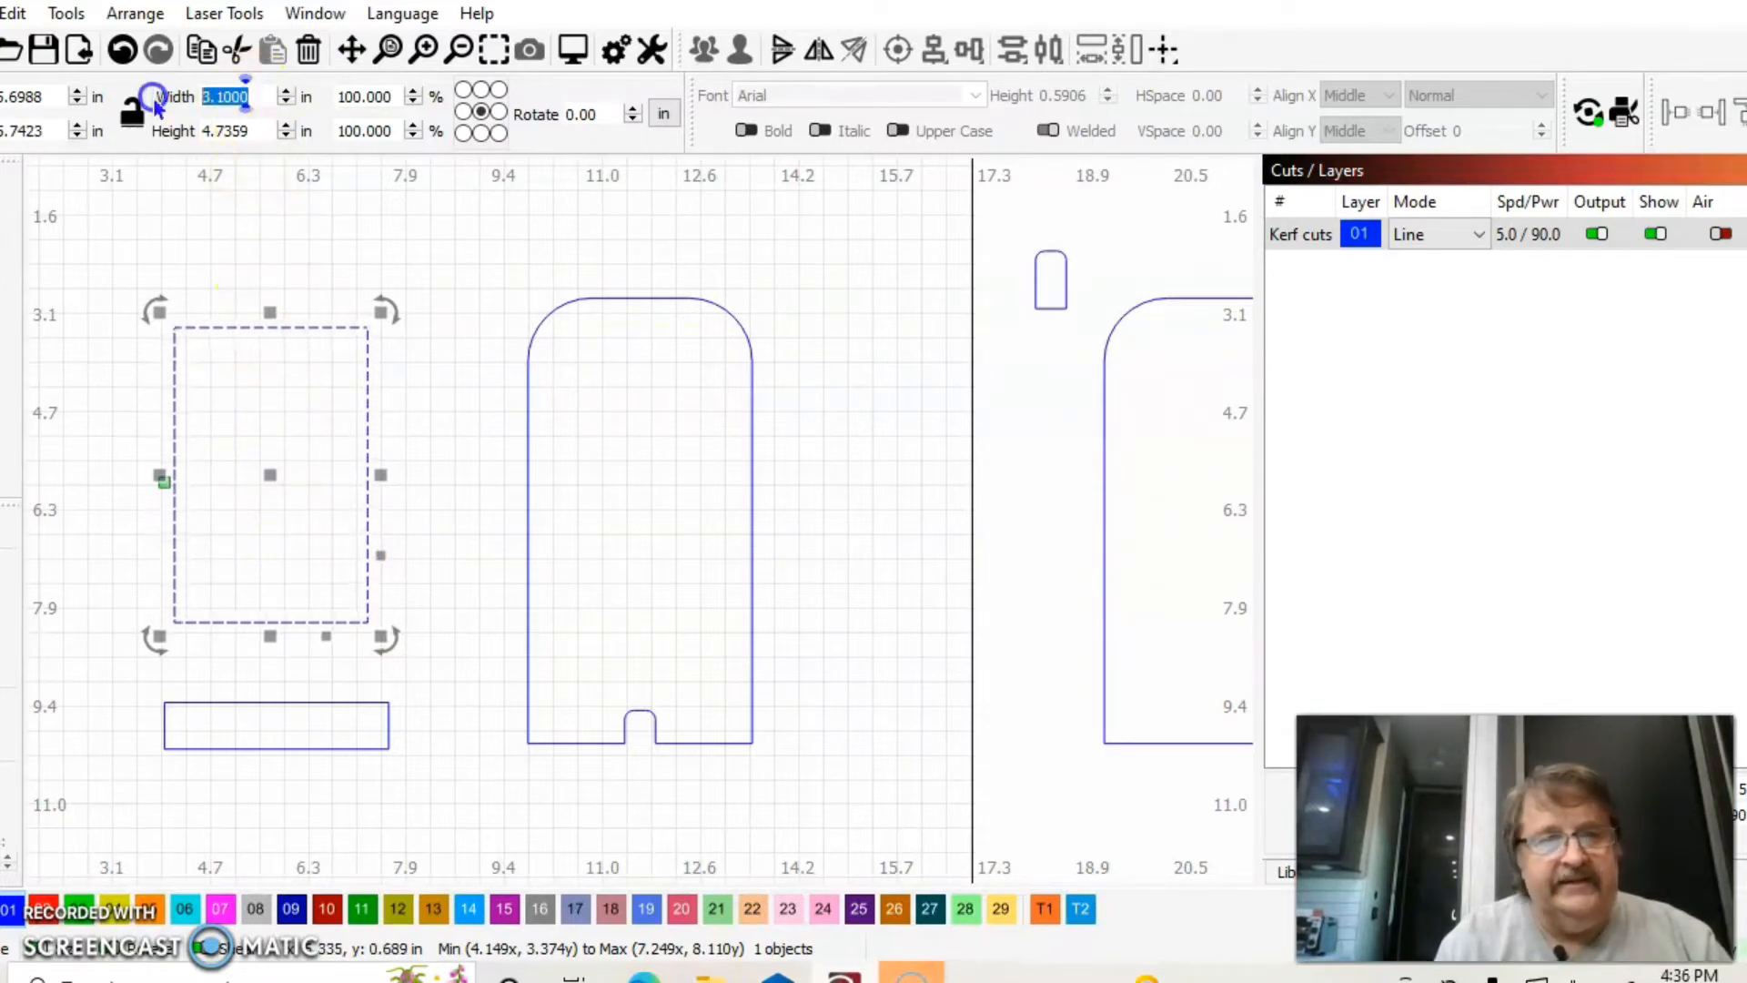
text(3)
key(Tab)
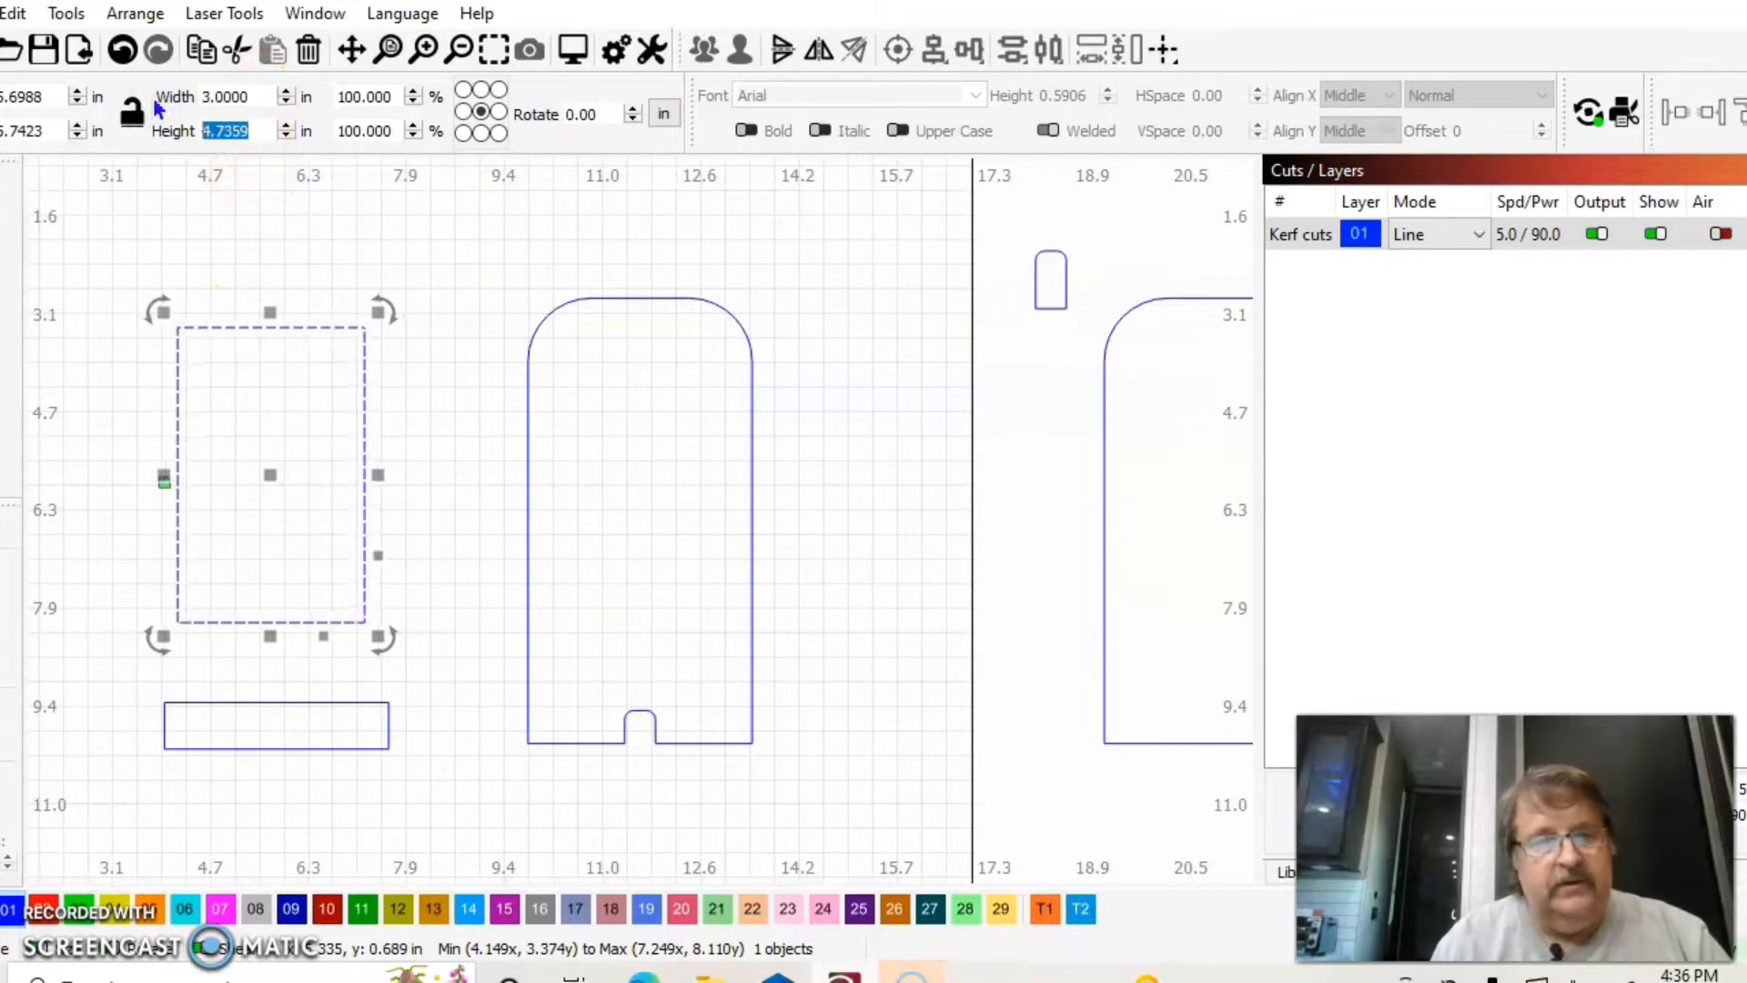
click(238, 99)
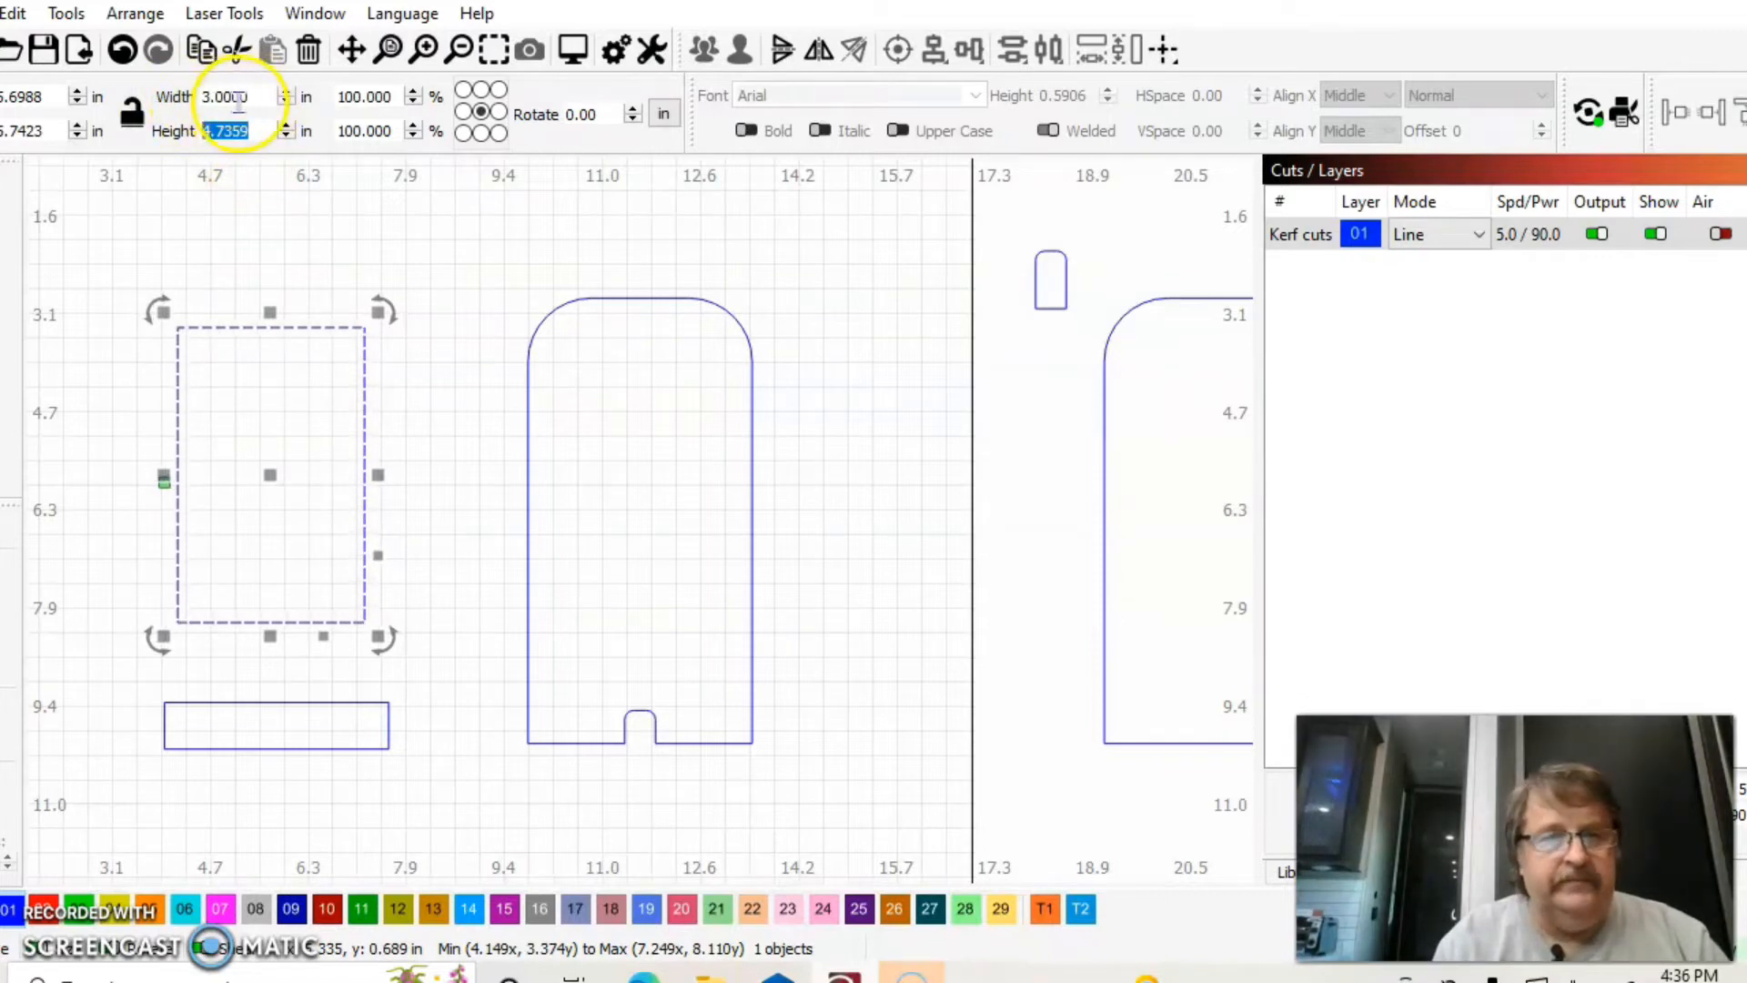
Step: Set the upper rectangle's height to 3 in and move it down to rest on the flat strip's upper edge
double_click(239, 98)
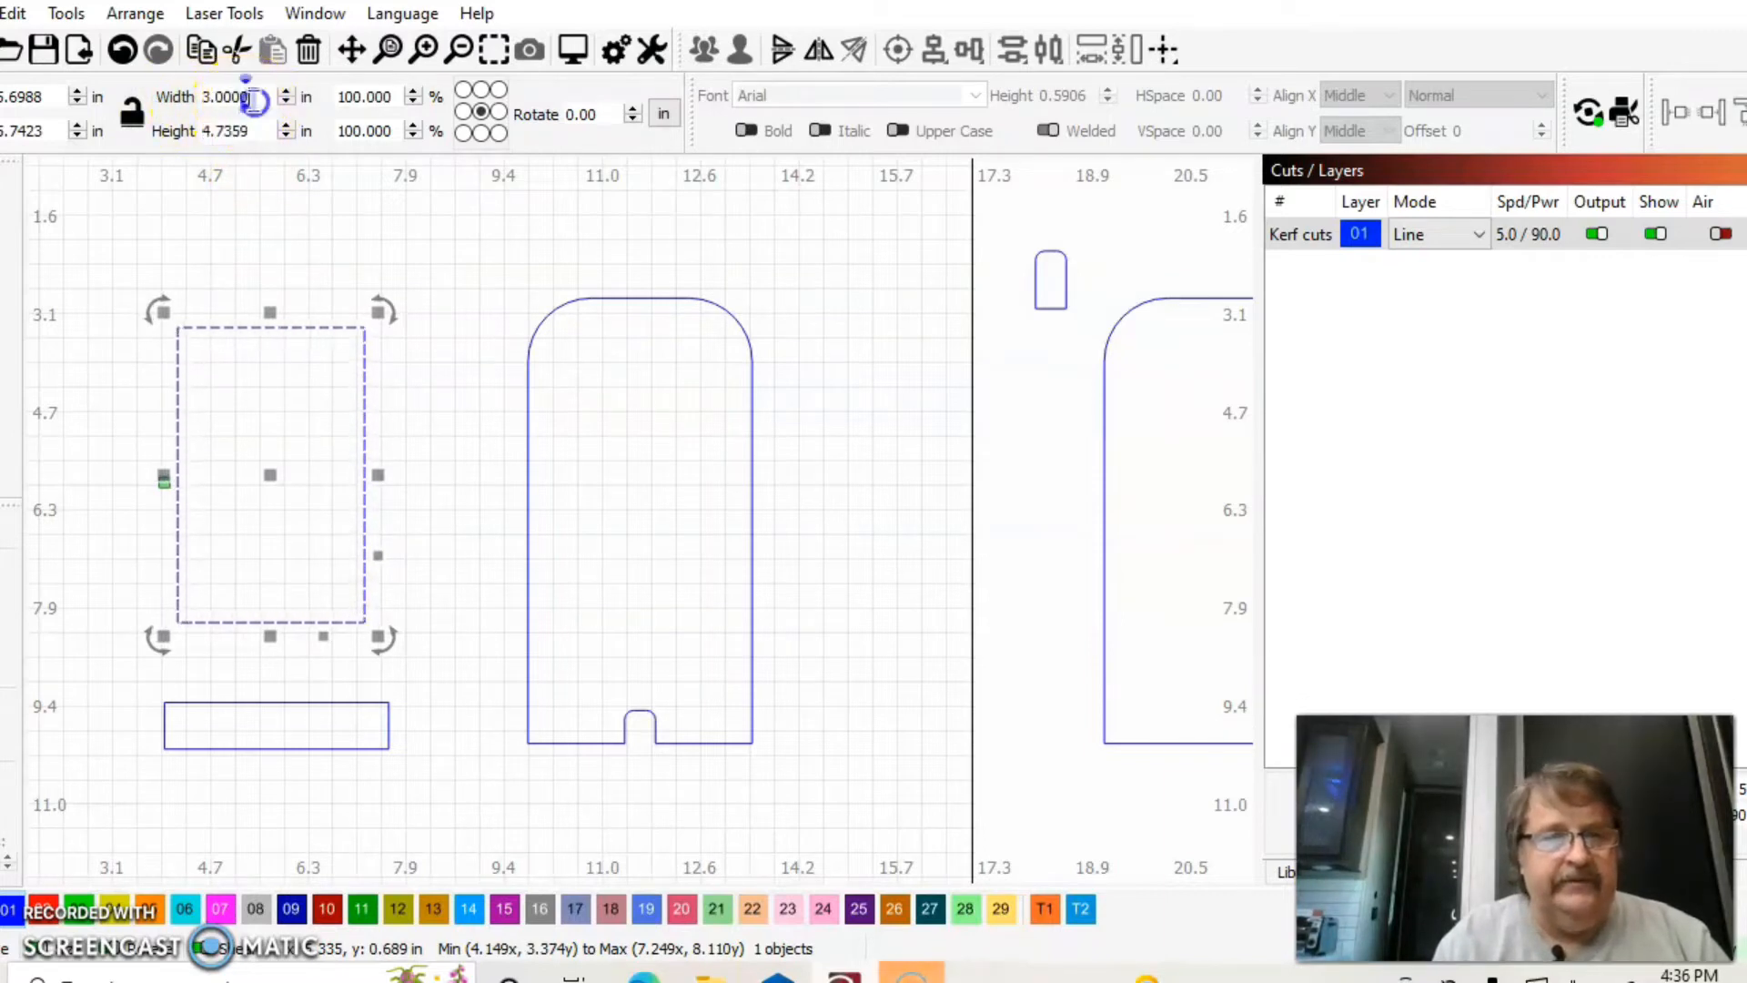
click(146, 111)
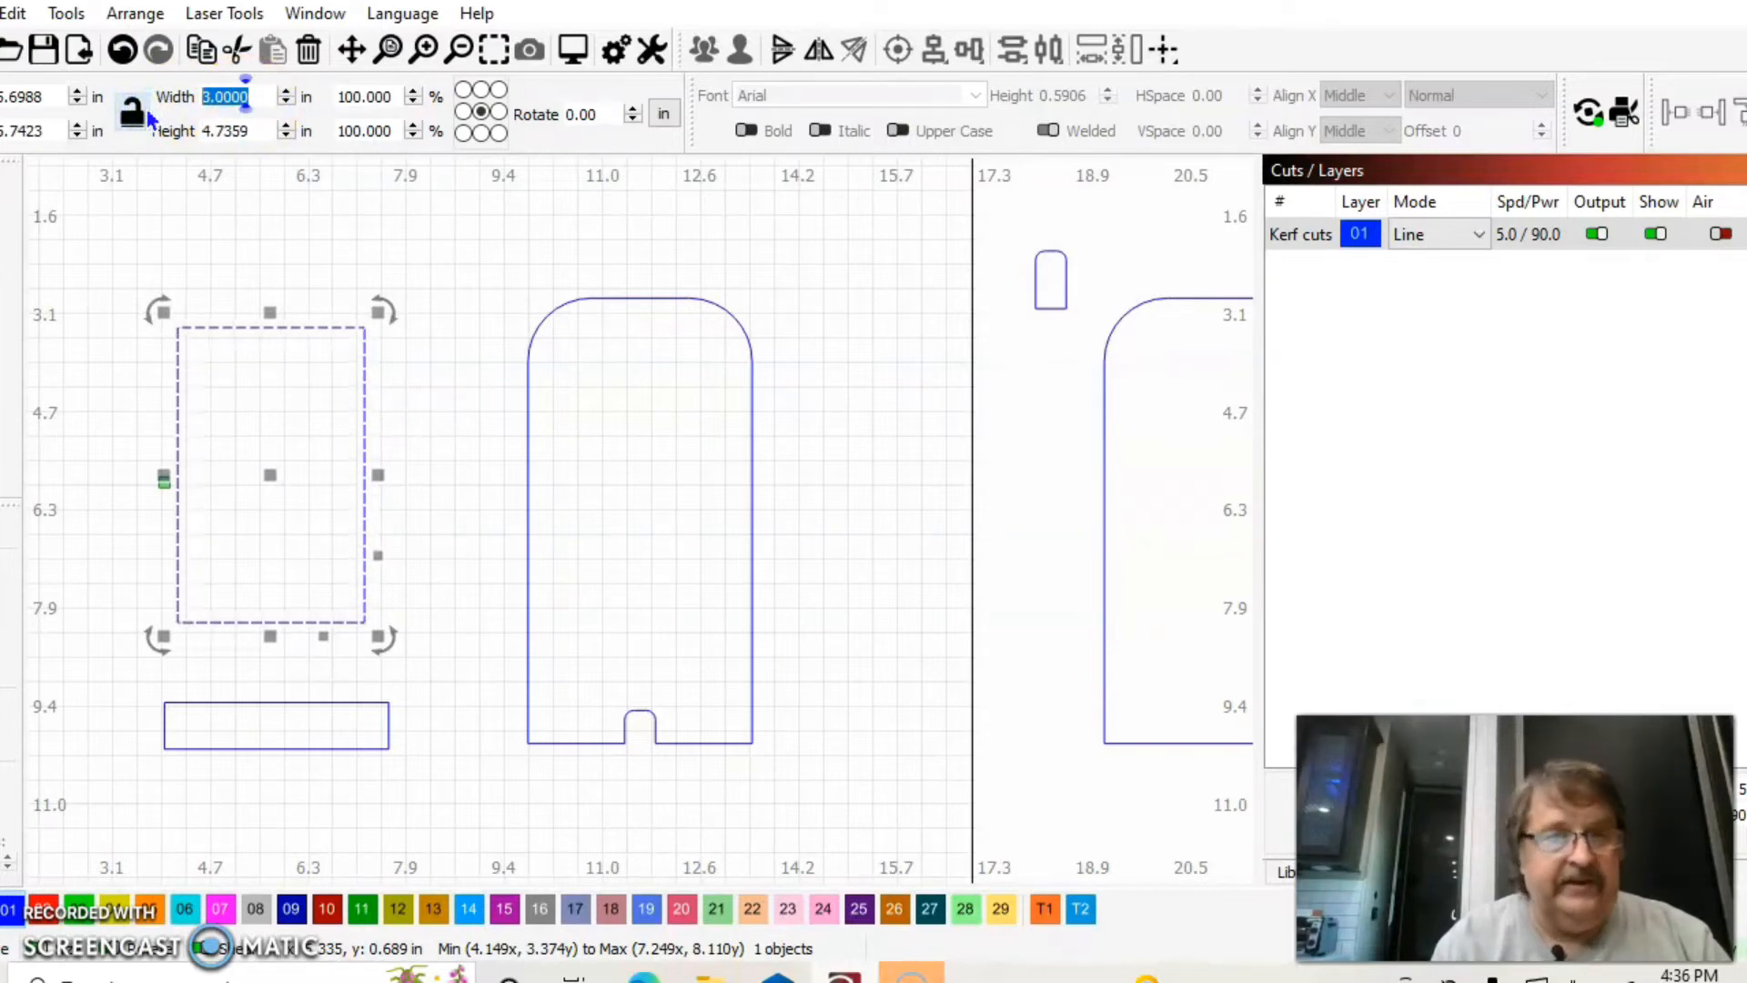
double_click(227, 132)
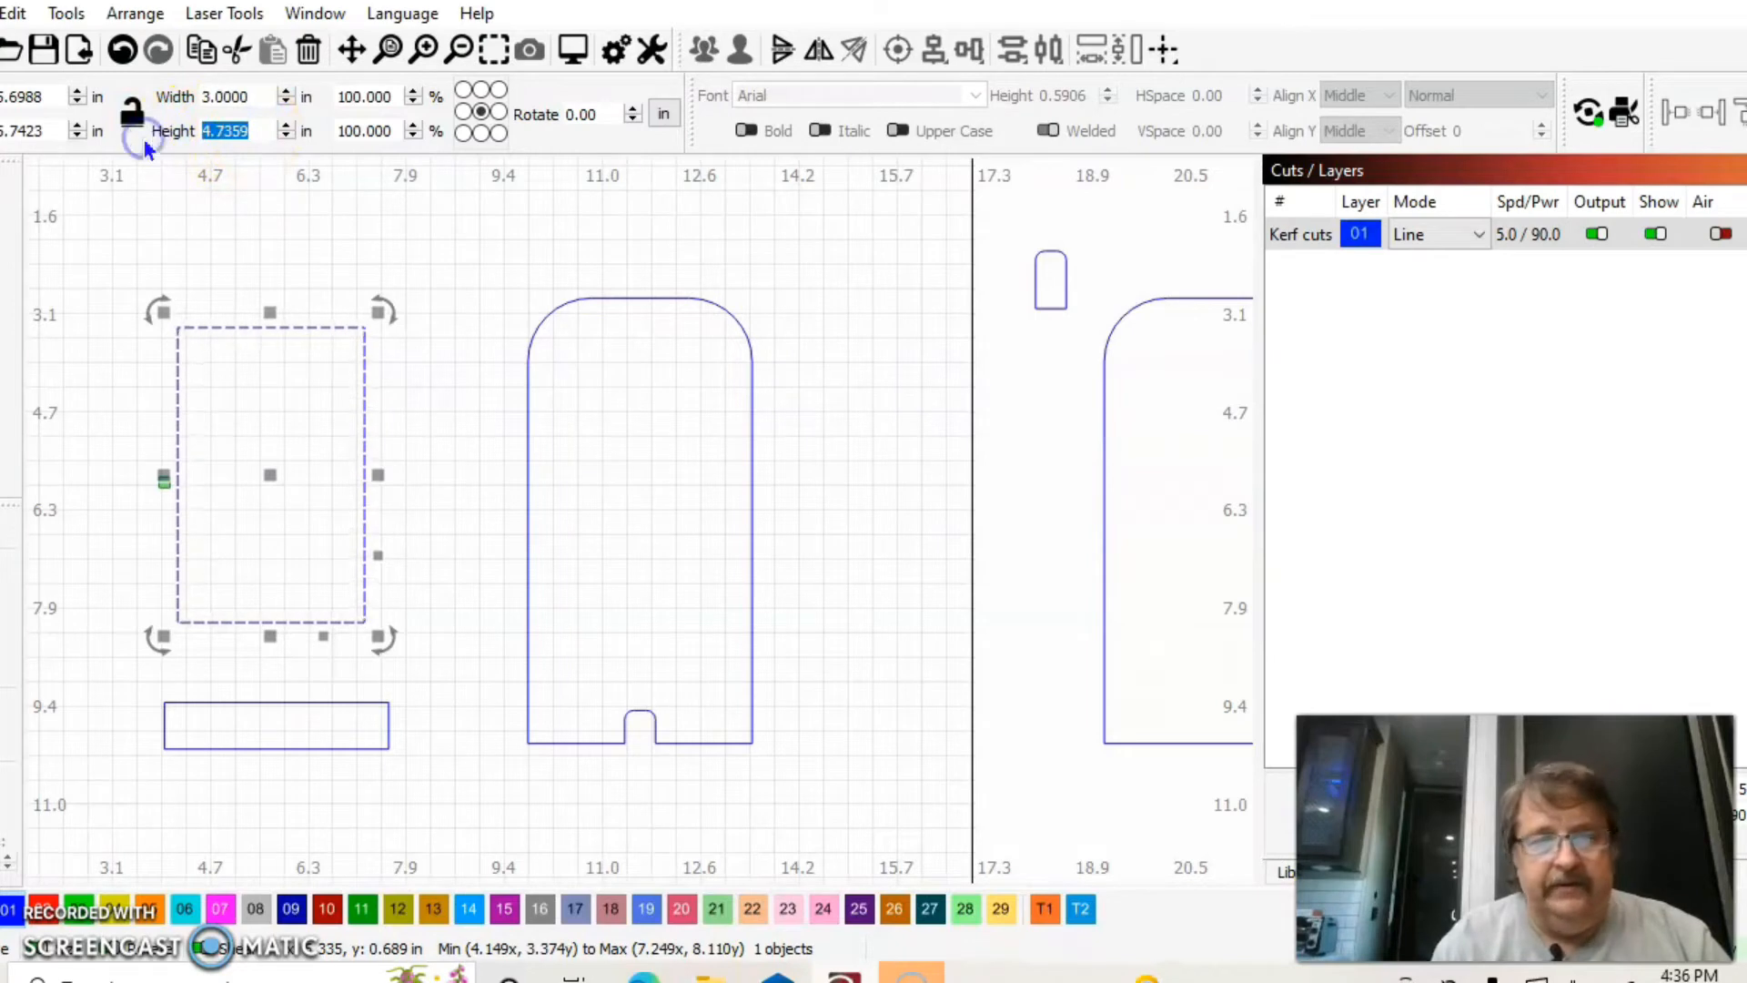
text(3)
key(Tab)
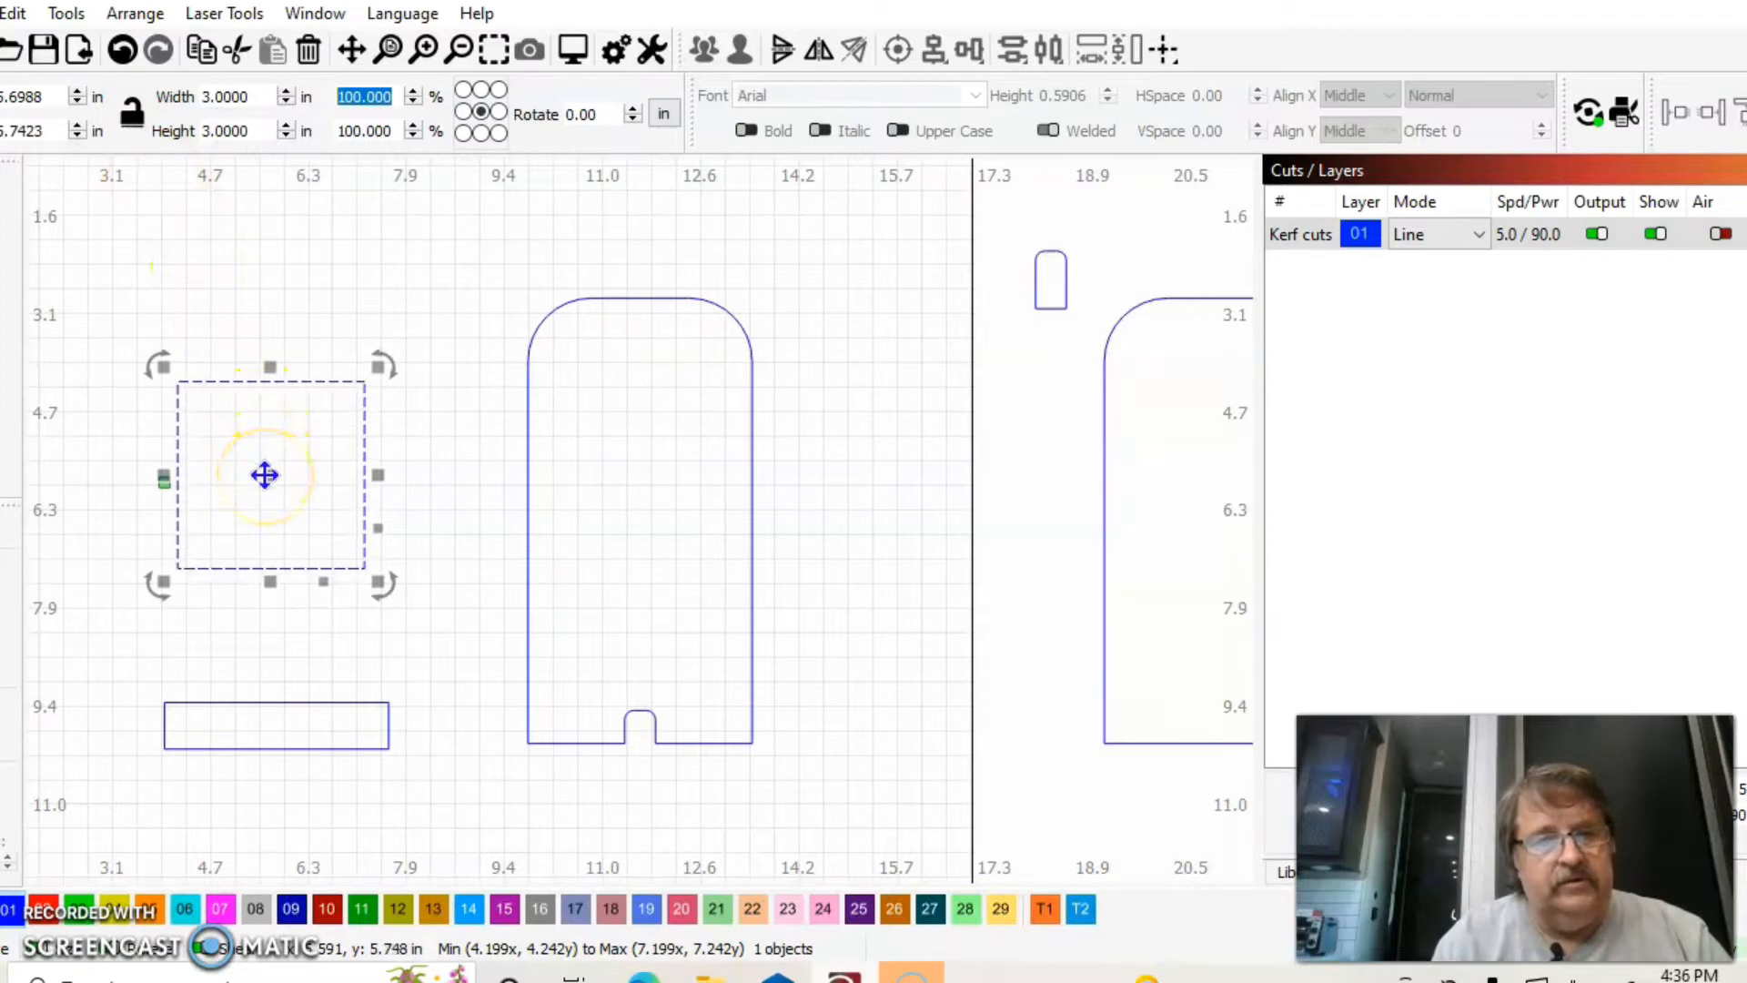
drag(265, 480, 276, 612)
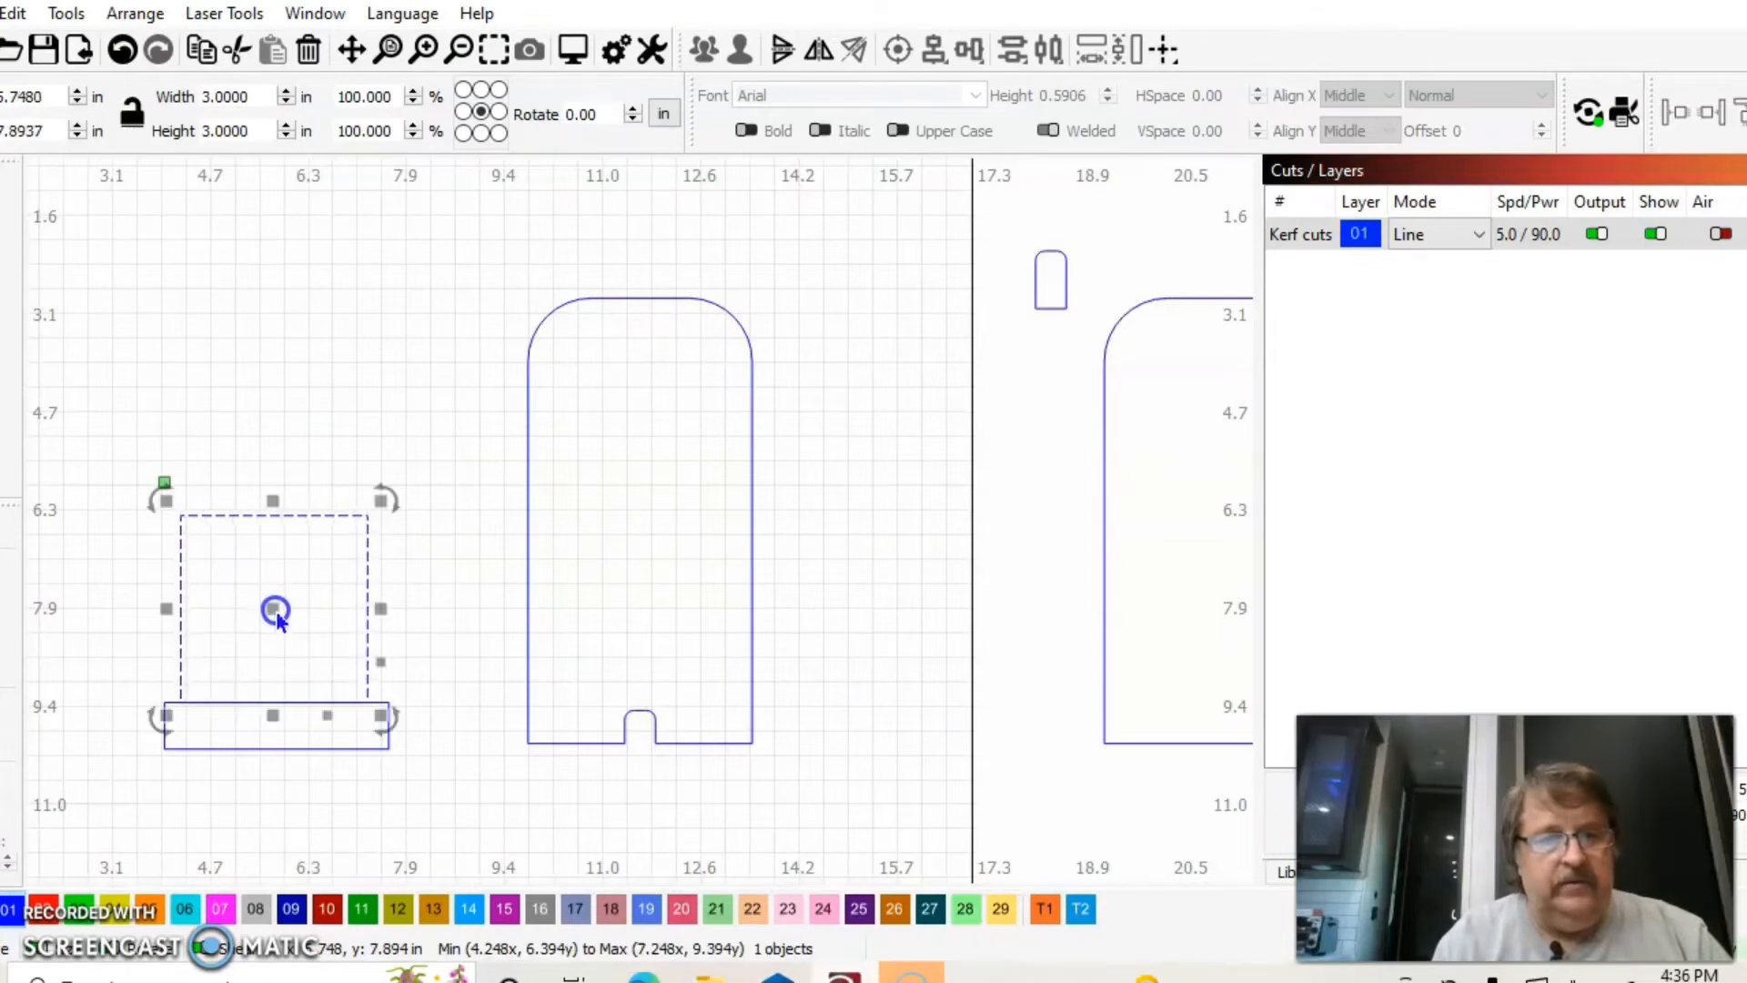
Step: Set the rectangle's width to 2.8 in and lower it over the flat strip until their lower edges nearly coincide
drag(243, 99, 193, 102)
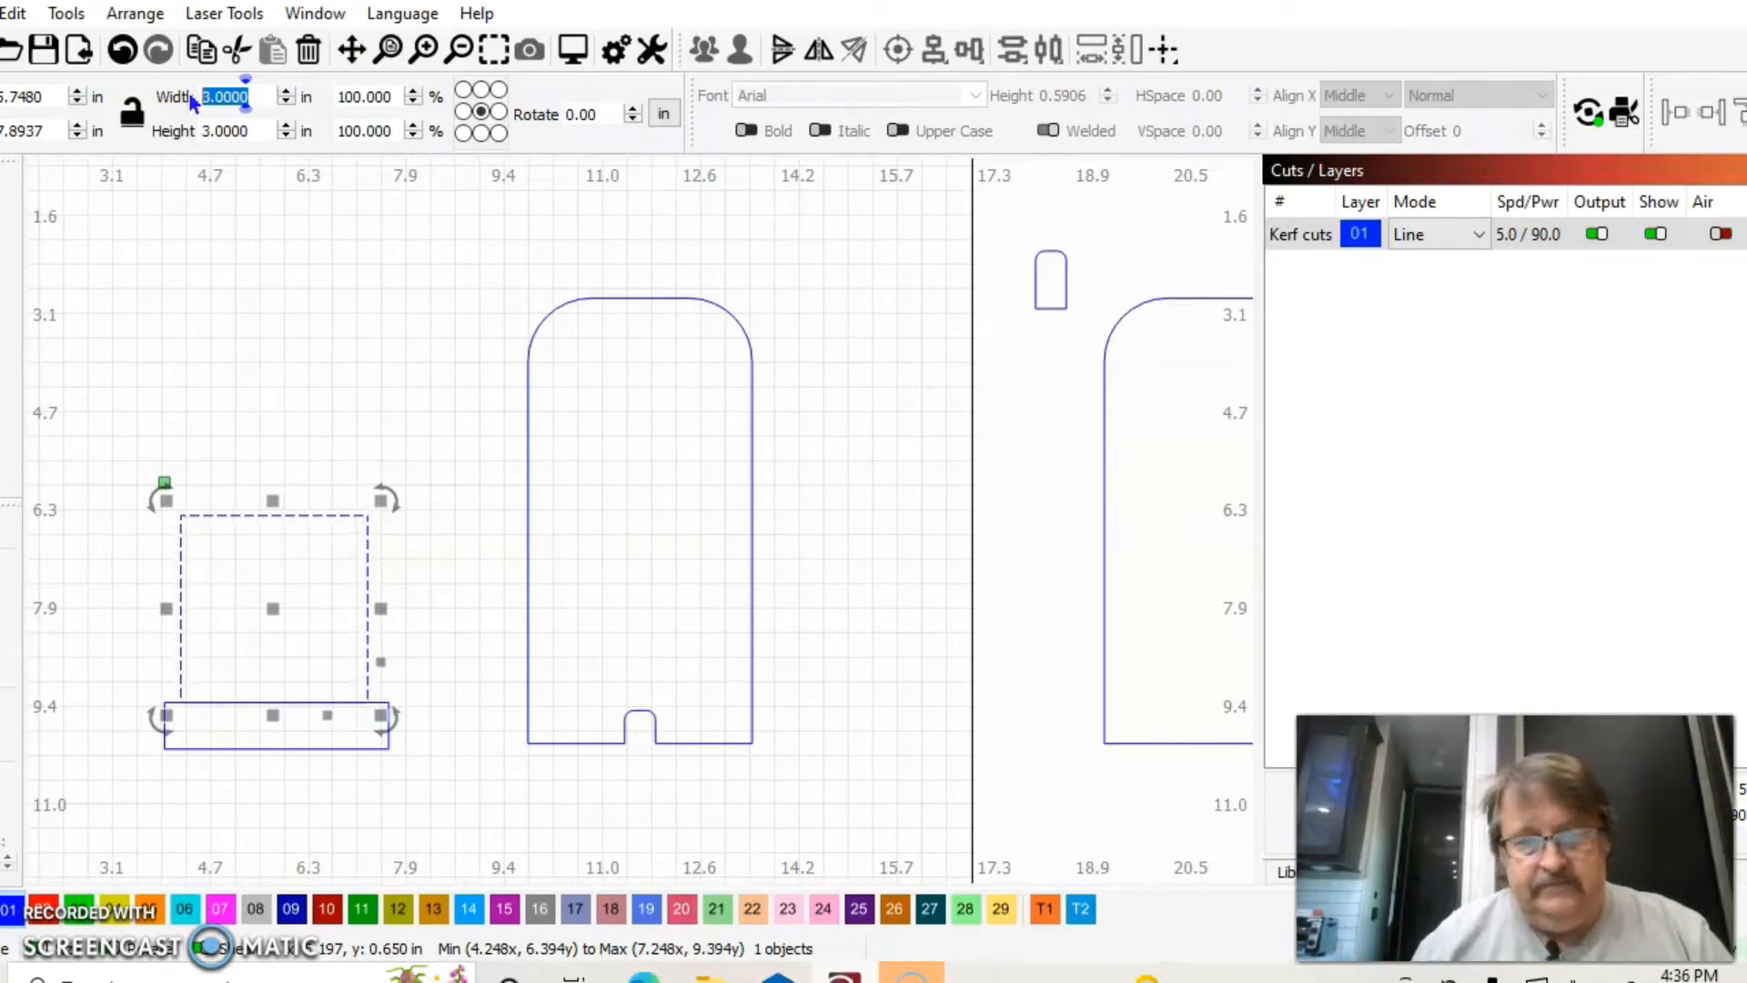
text(2.8)
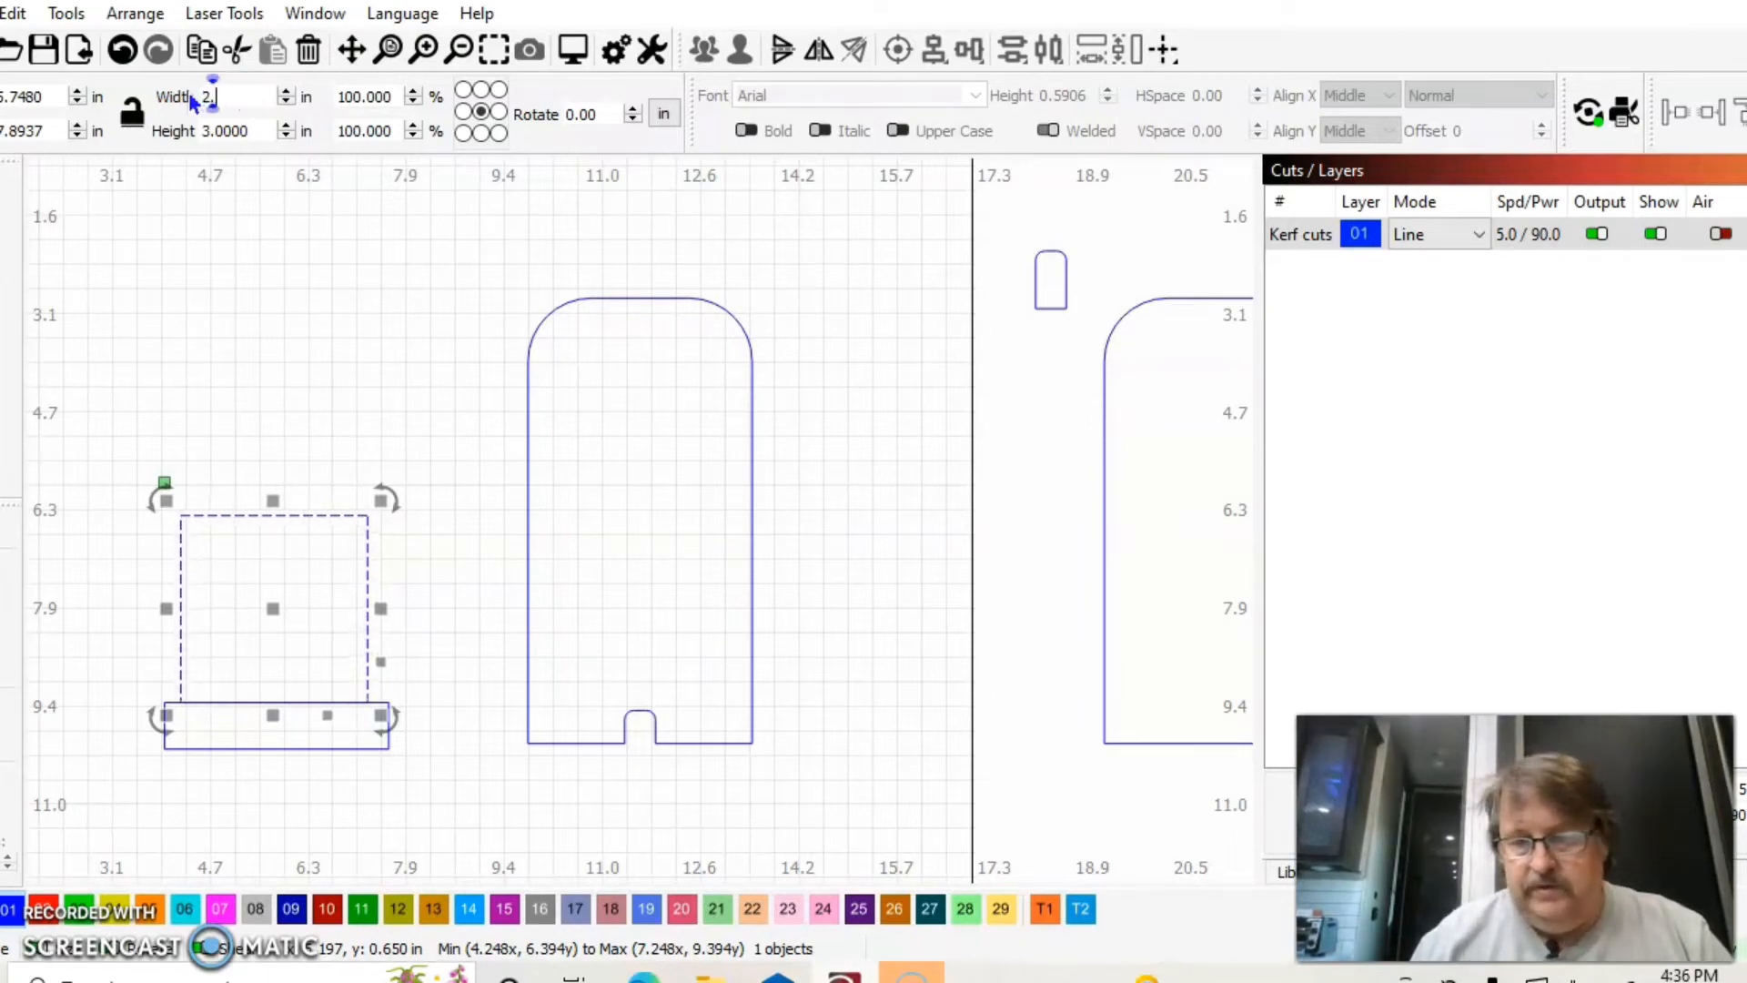
key(Tab)
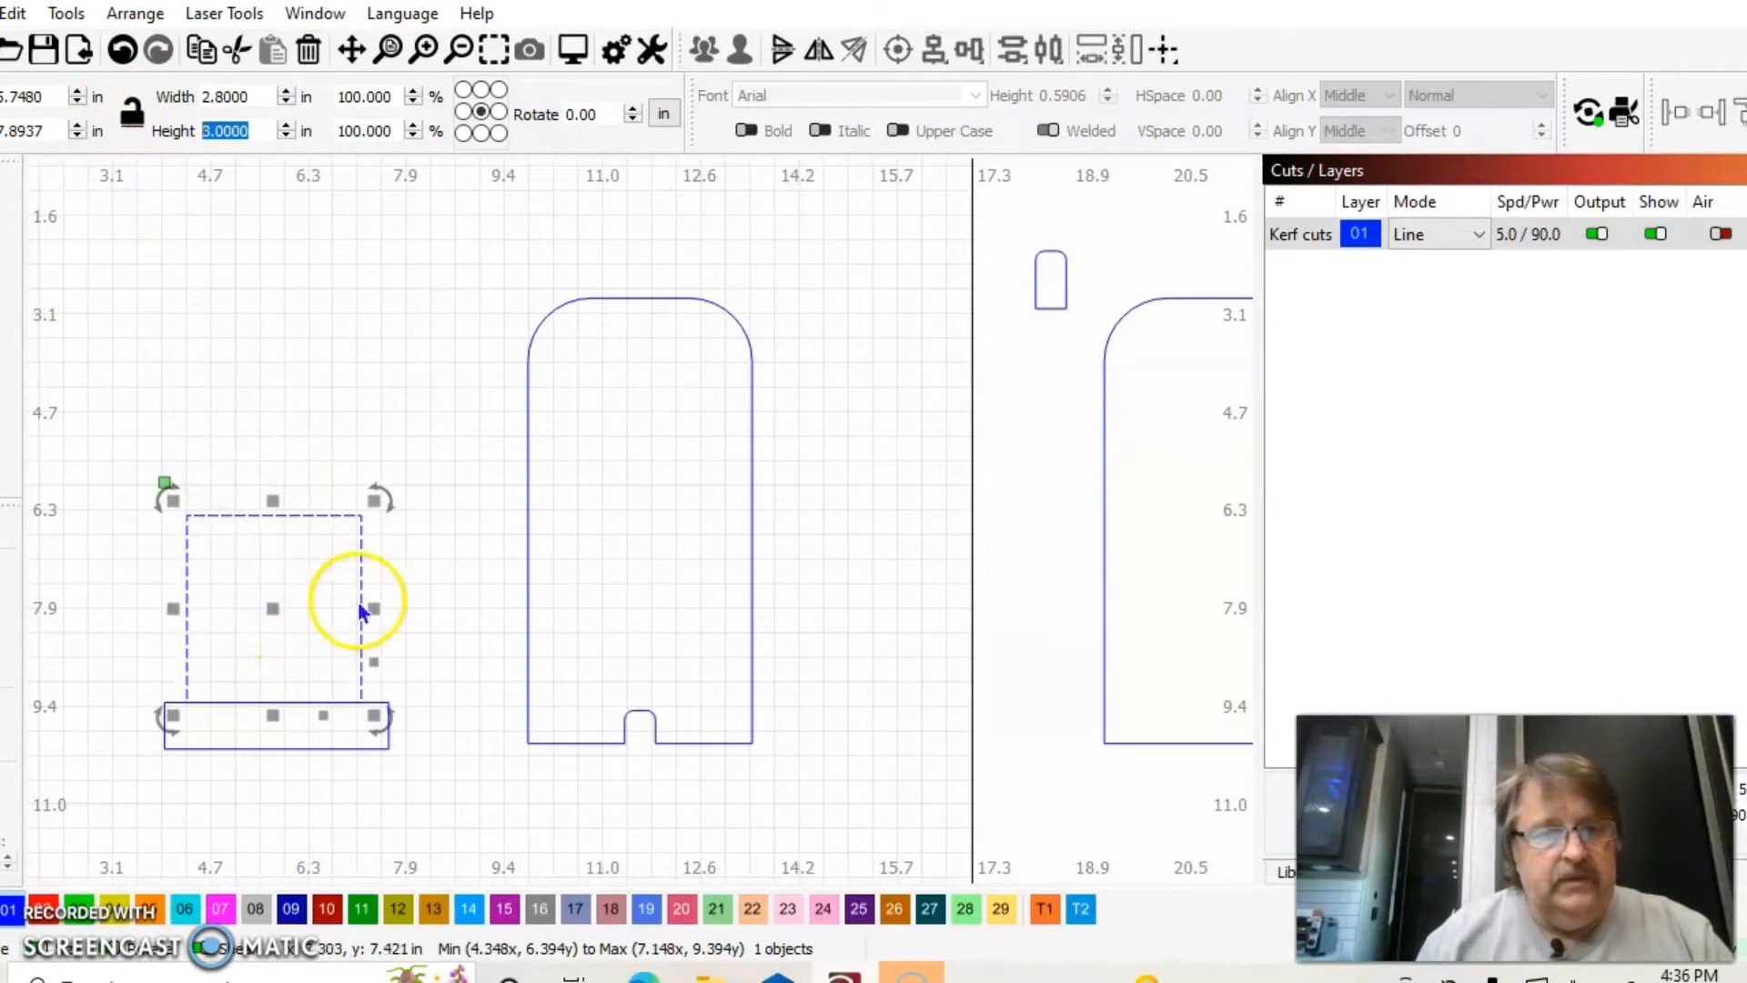
click(330, 406)
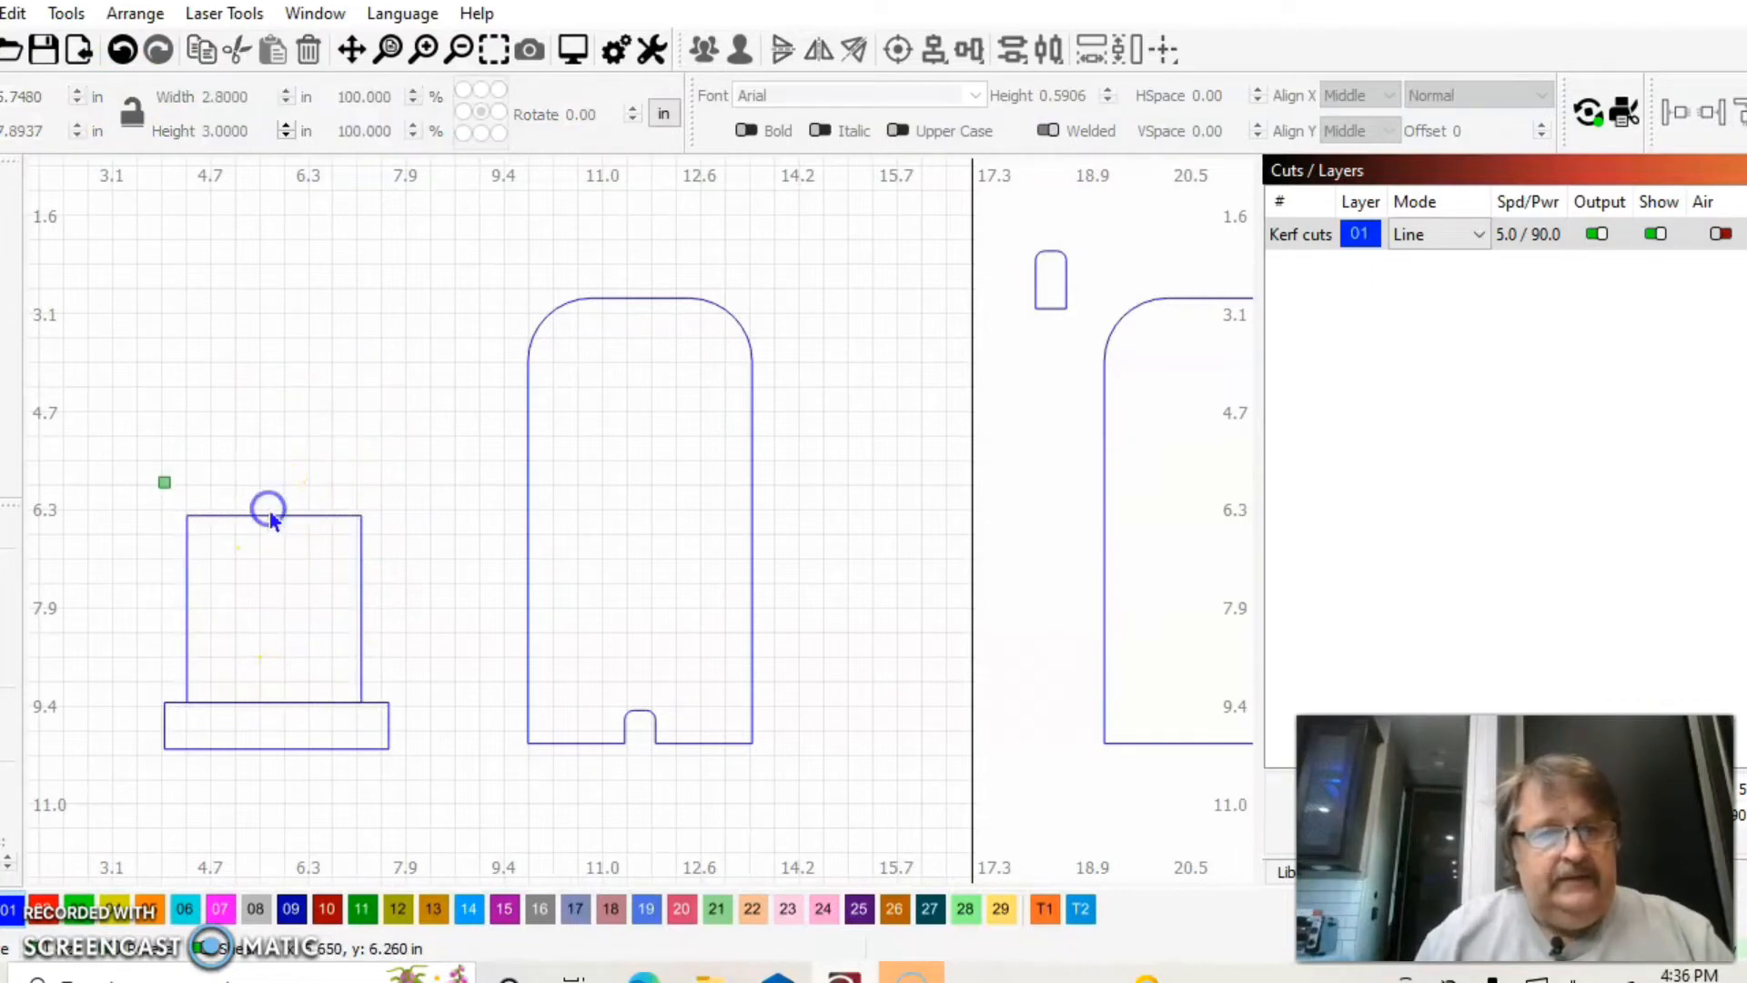
click(271, 519)
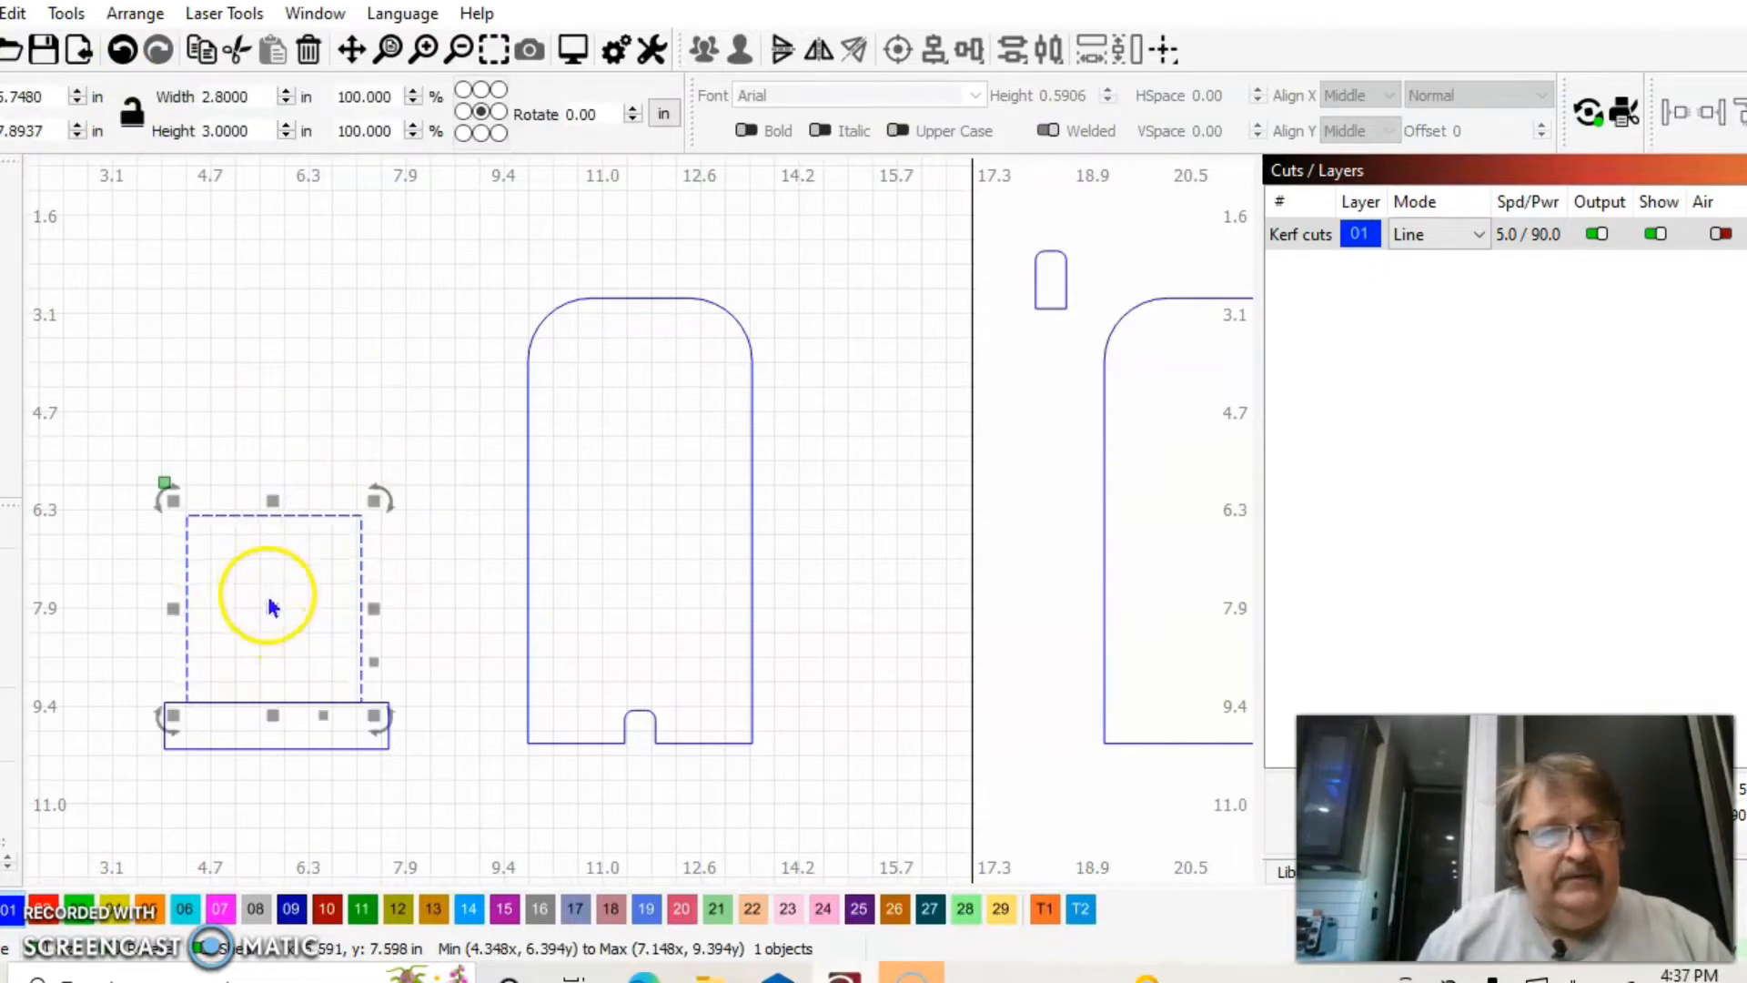
drag(273, 602, 276, 655)
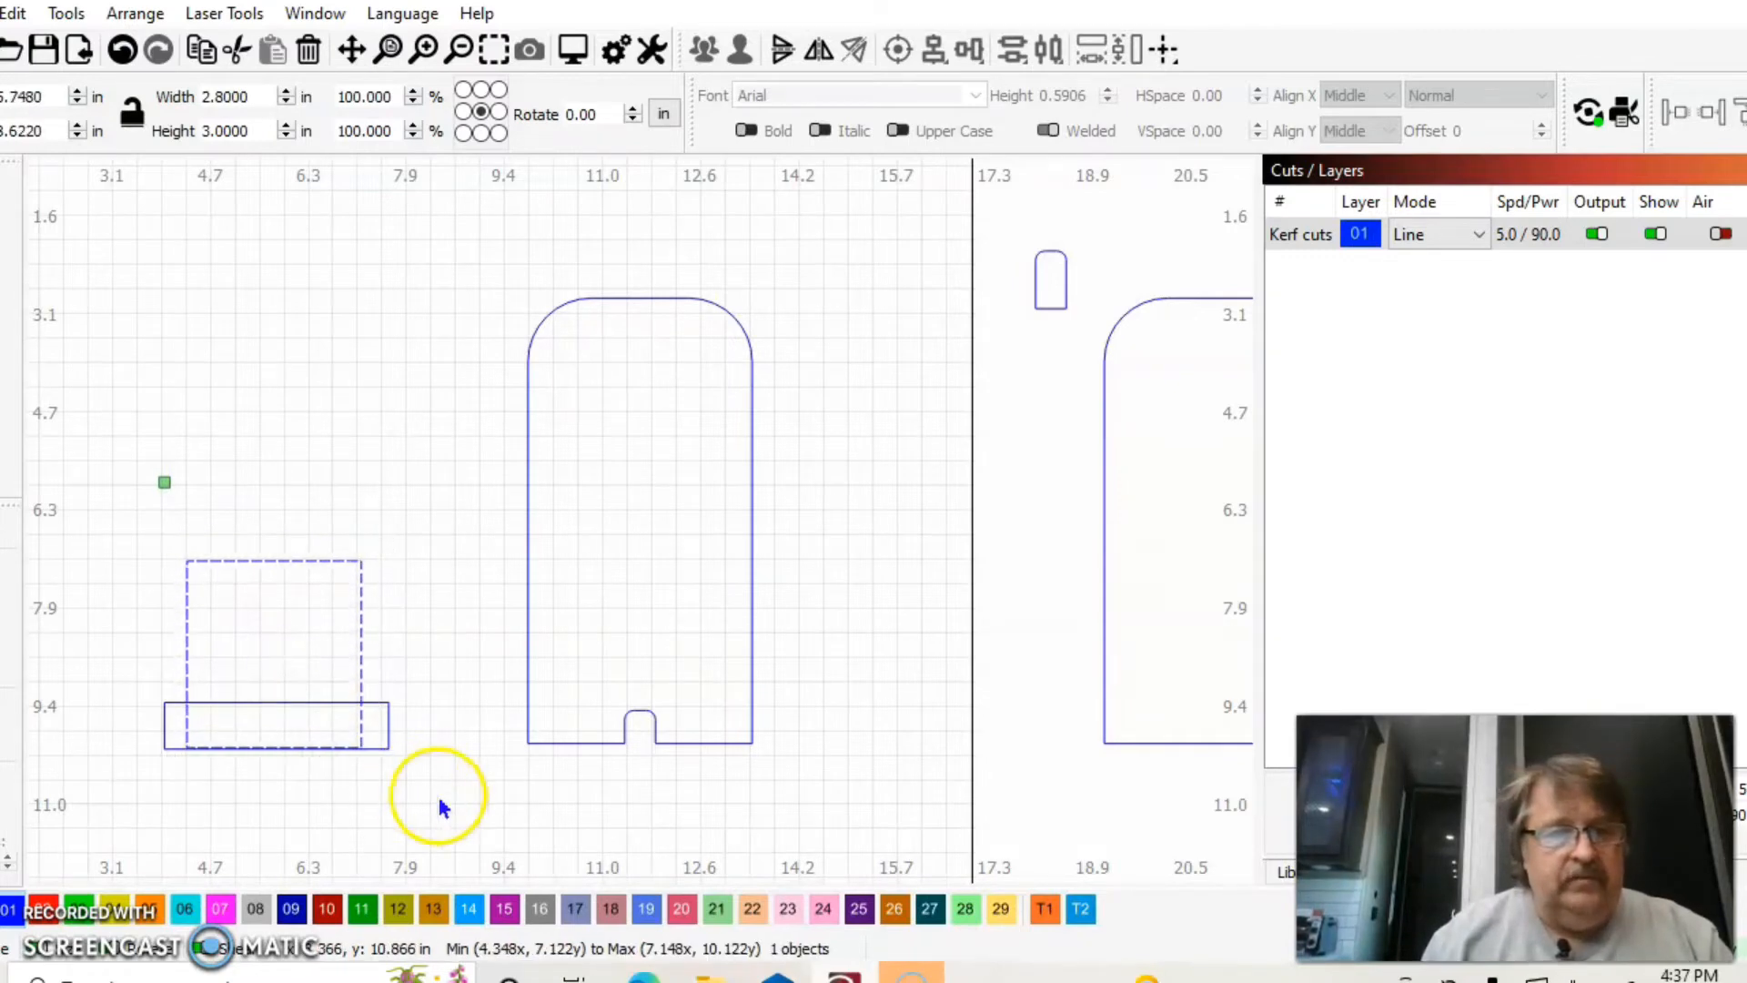
Step: Select the rectangle and flat strip together and set their combined height to 3 in
drag(437, 796, 133, 515)
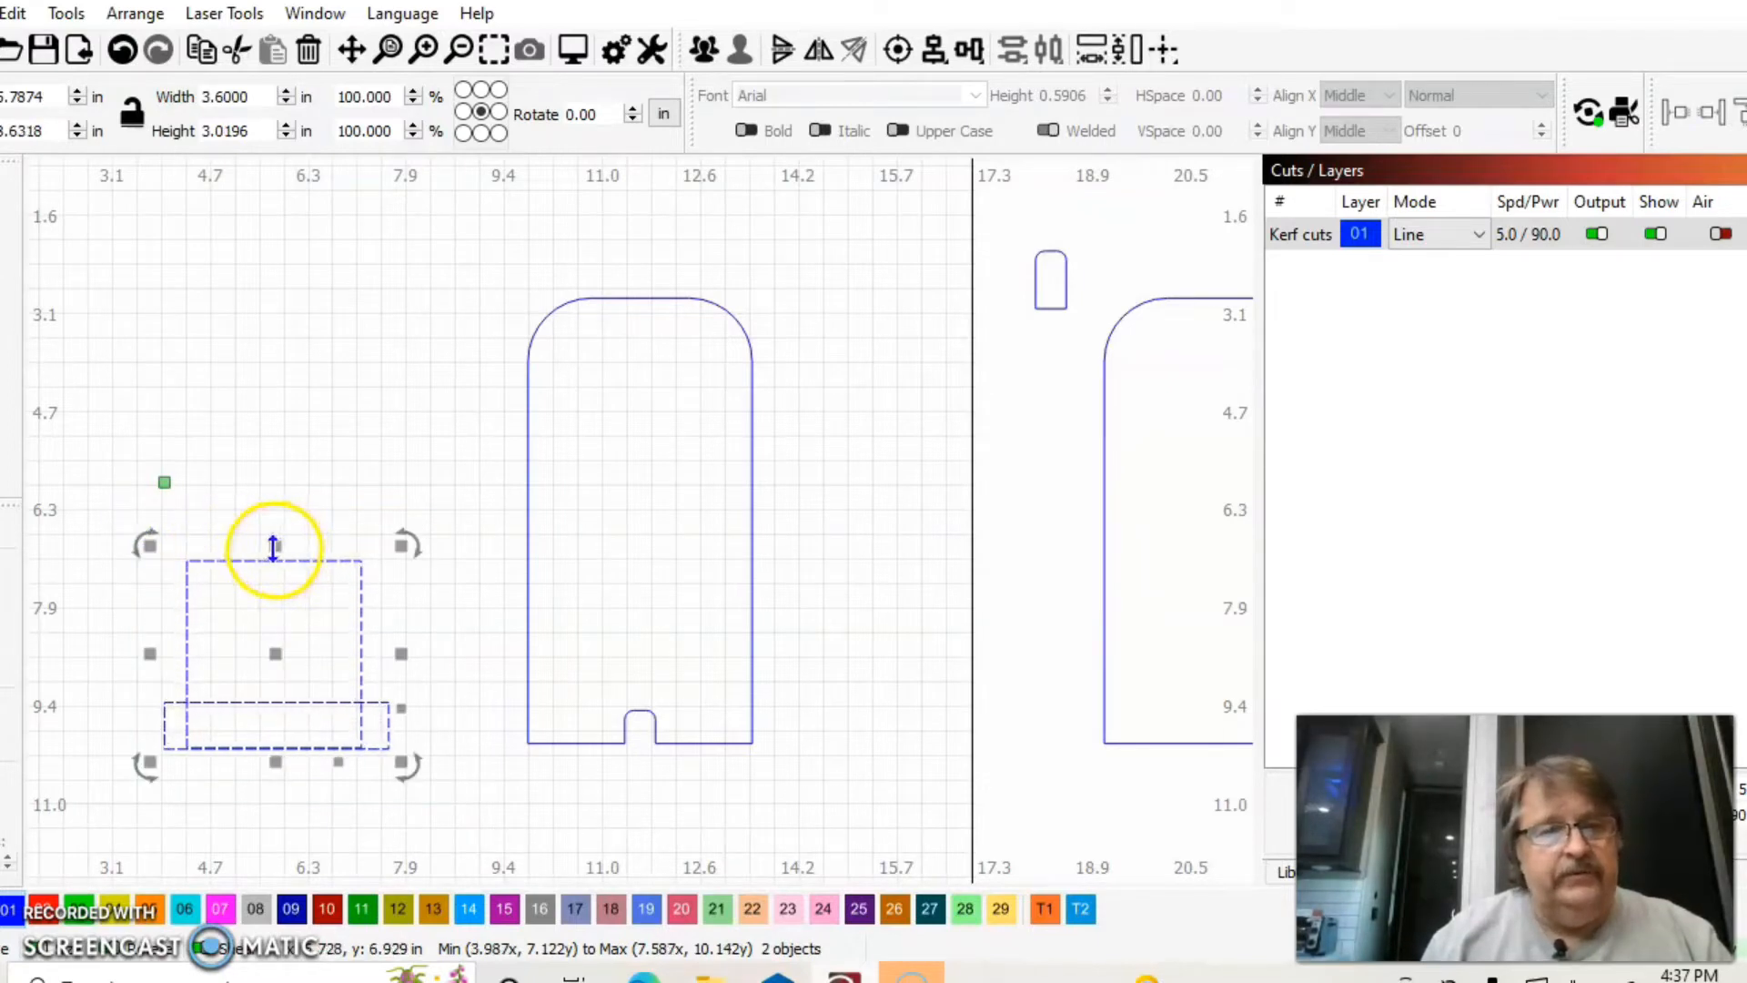
mouse_move(273, 547)
mouse_down()
mouse_move(277, 570)
mouse_move(276, 549)
mouse_up()
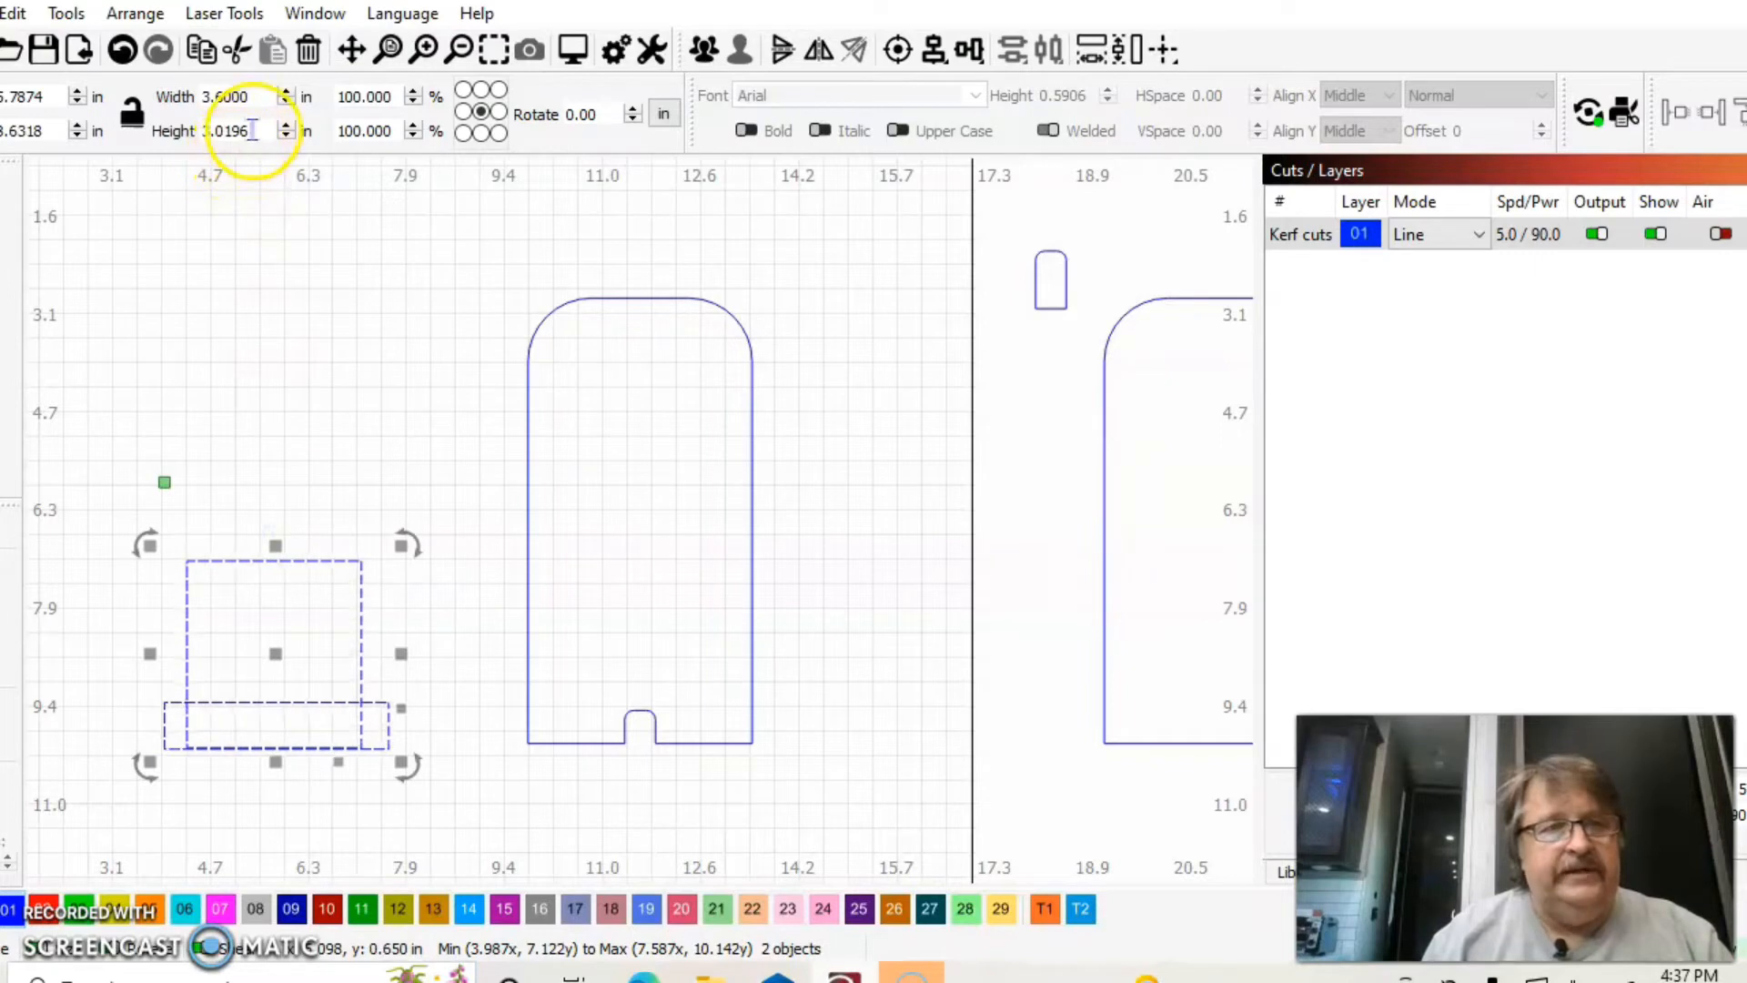
drag(246, 132, 197, 132)
text(3.0)
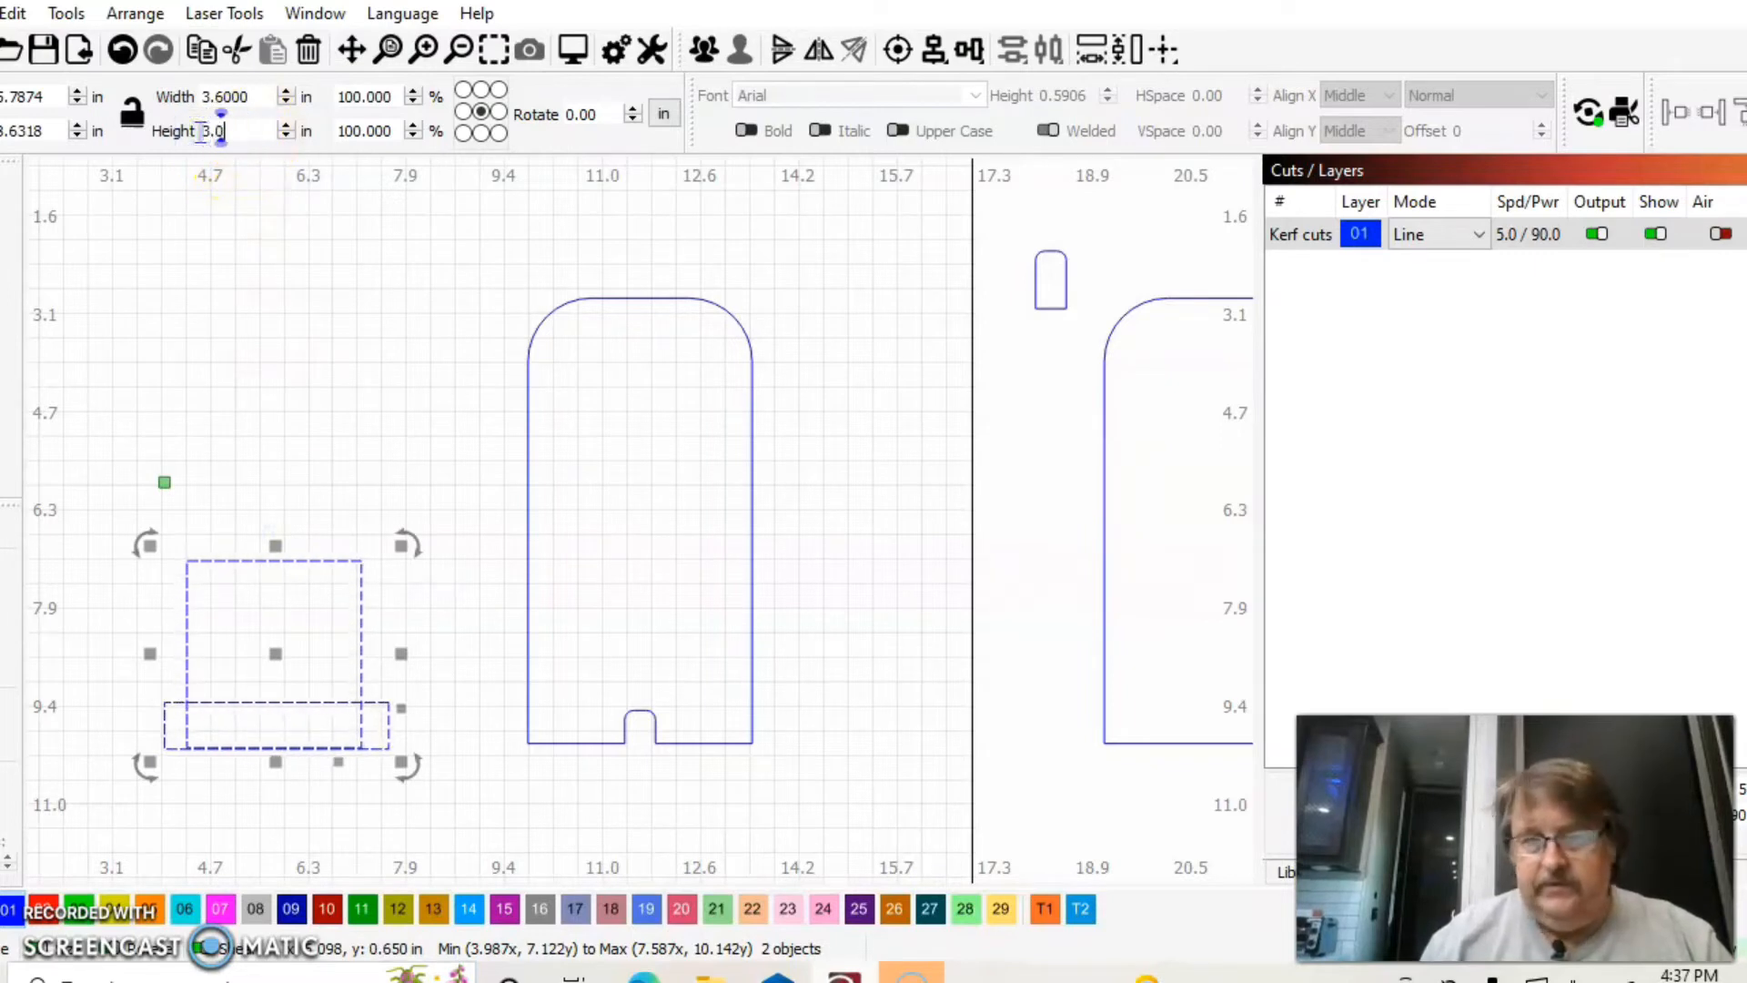
key(Return)
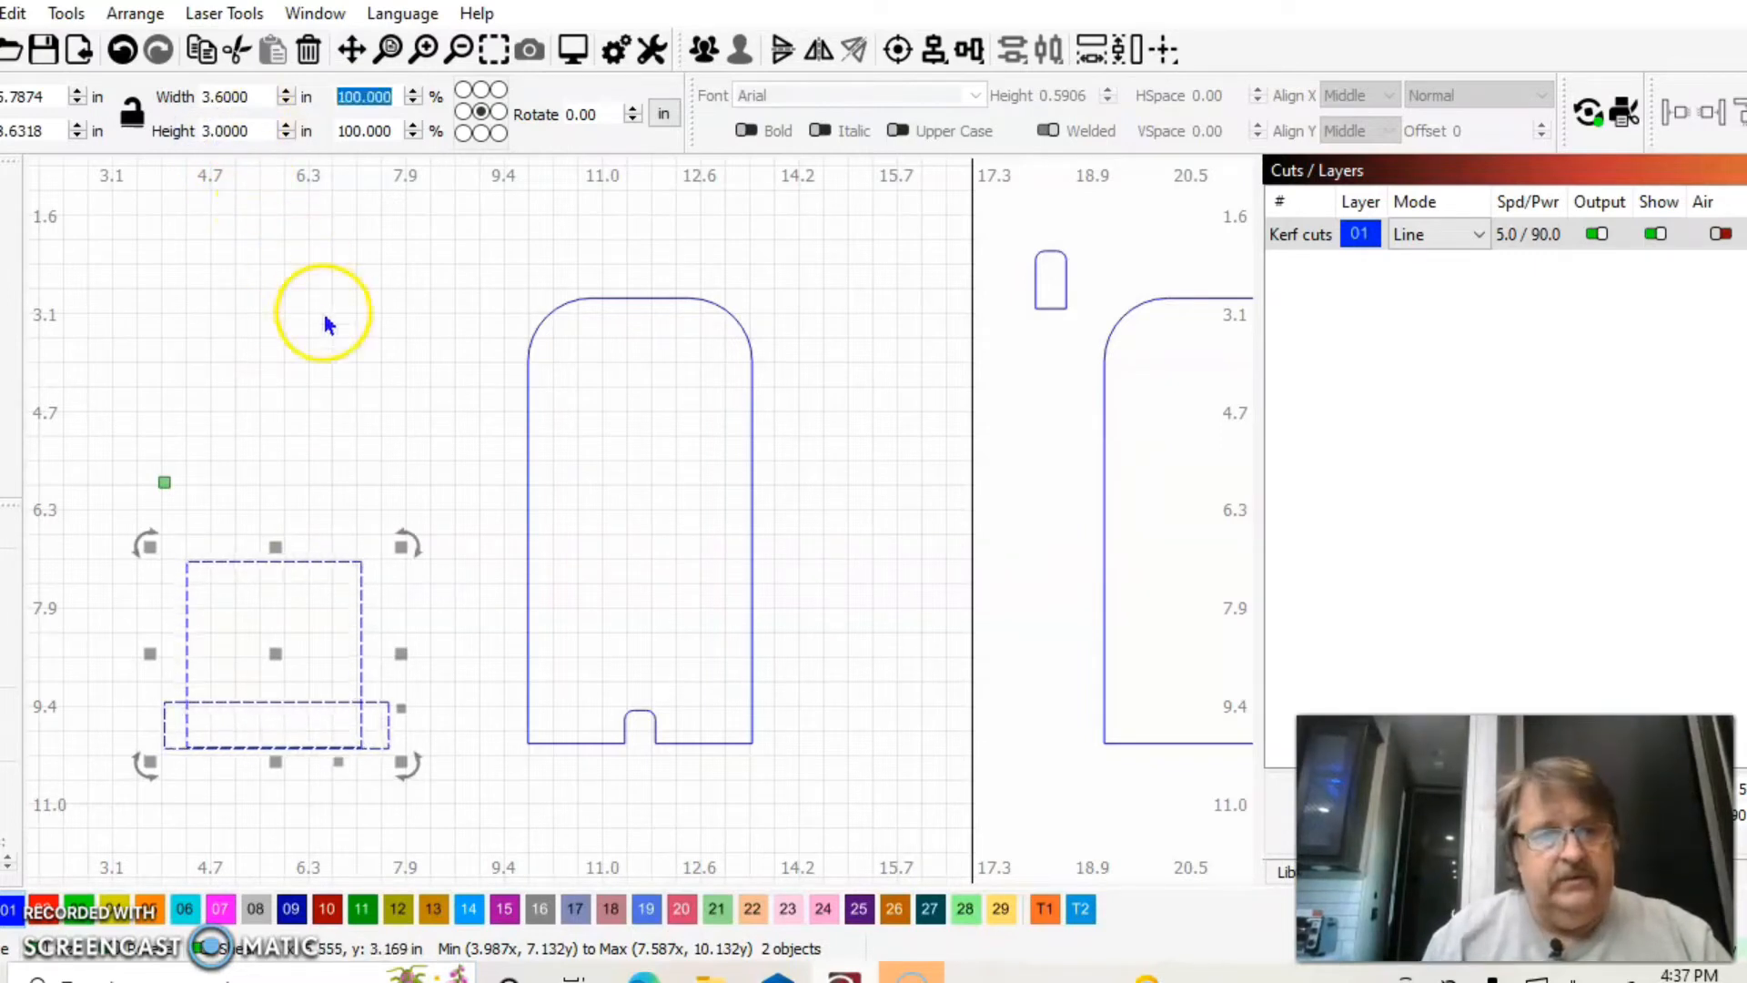
click(321, 369)
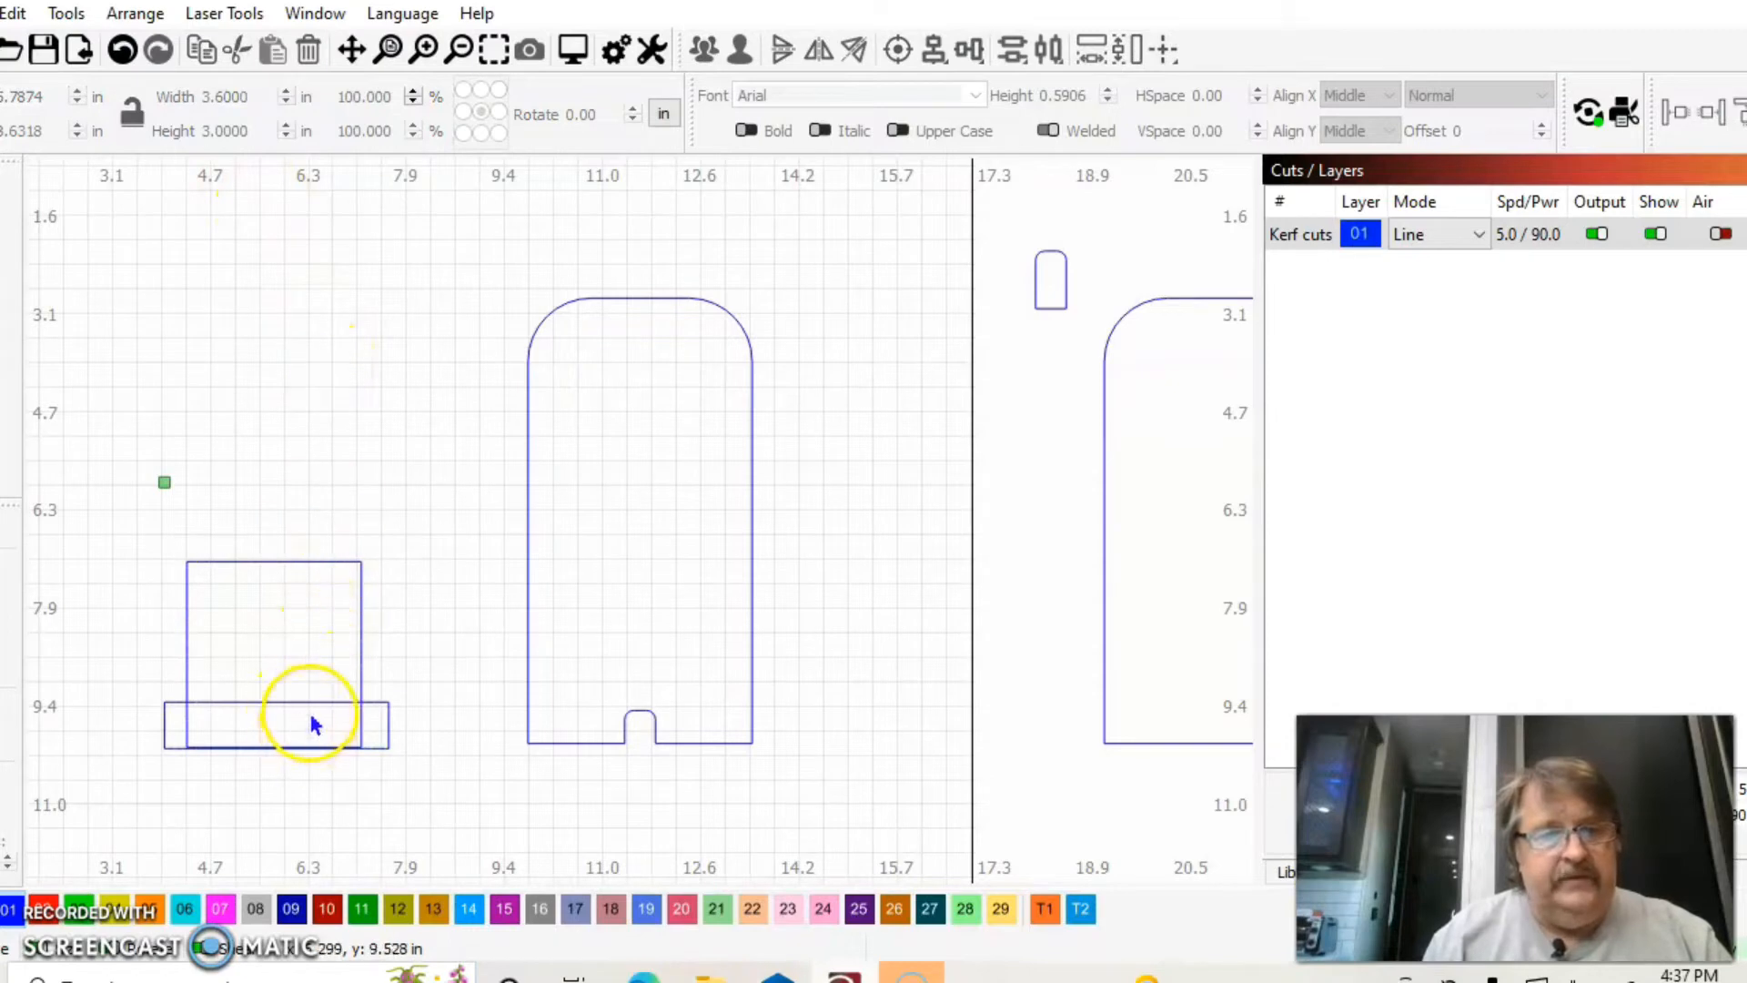
Step: Align the rectangle's lower edge with that of the flat strip and centre the two shapes horizontally
click(303, 574)
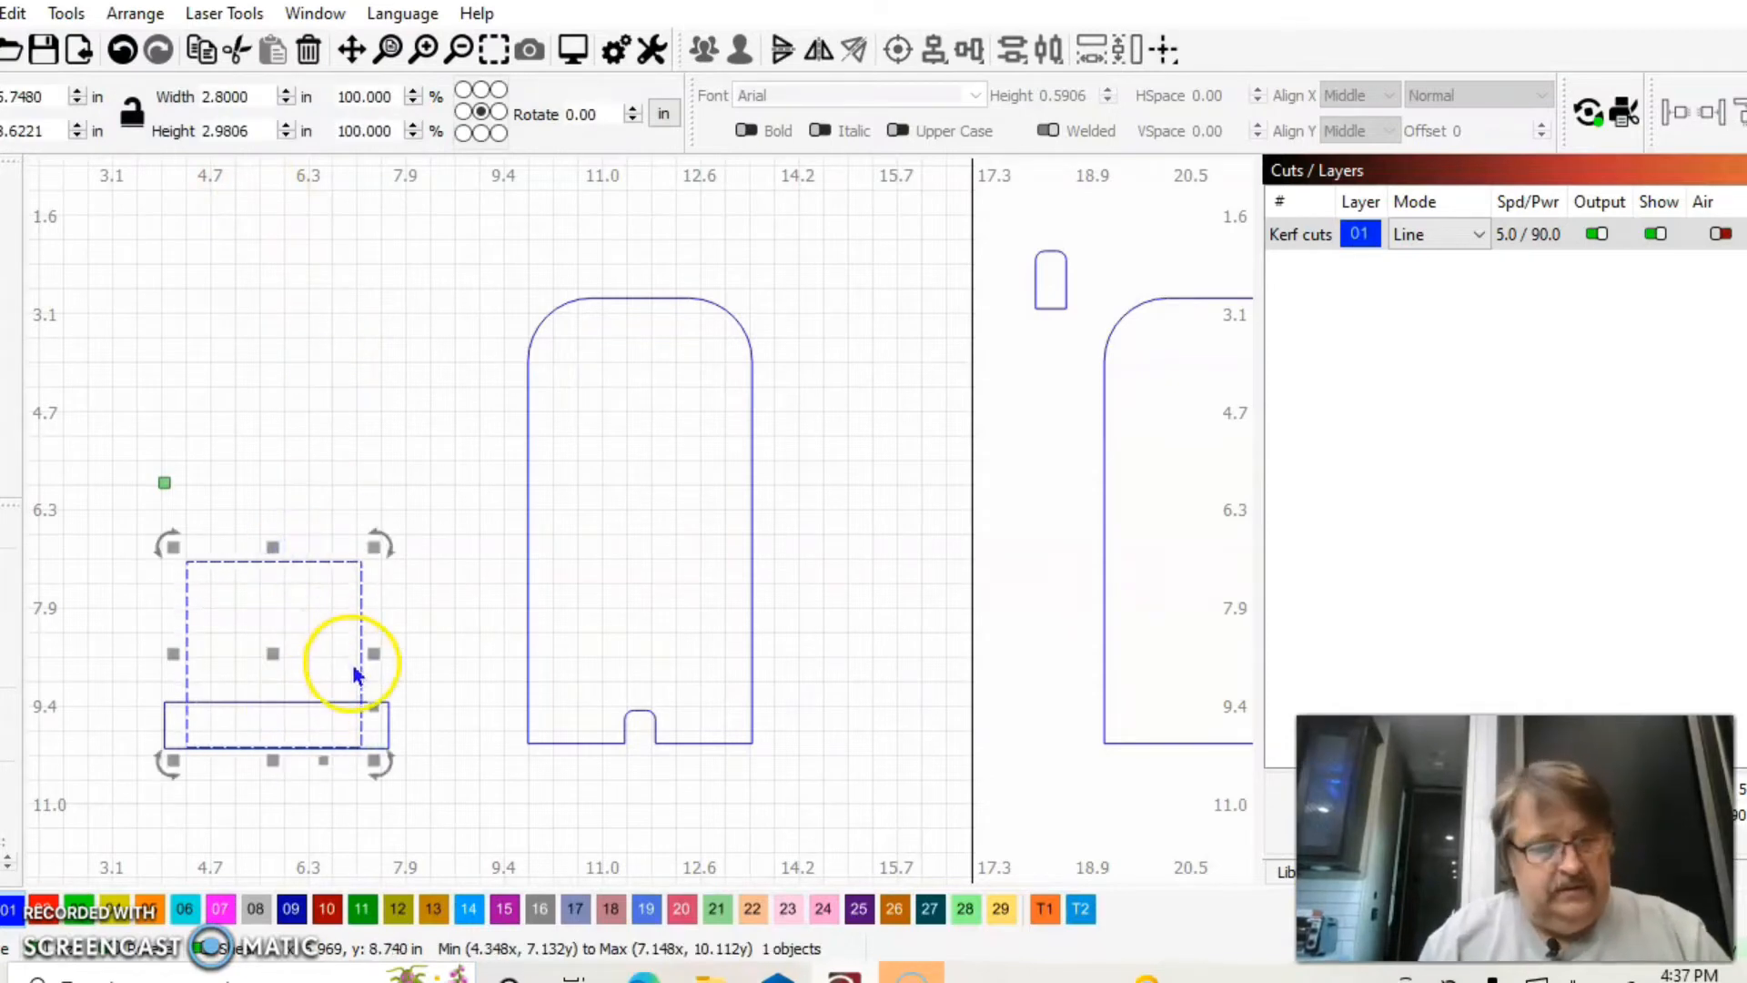
shift+click(172, 702)
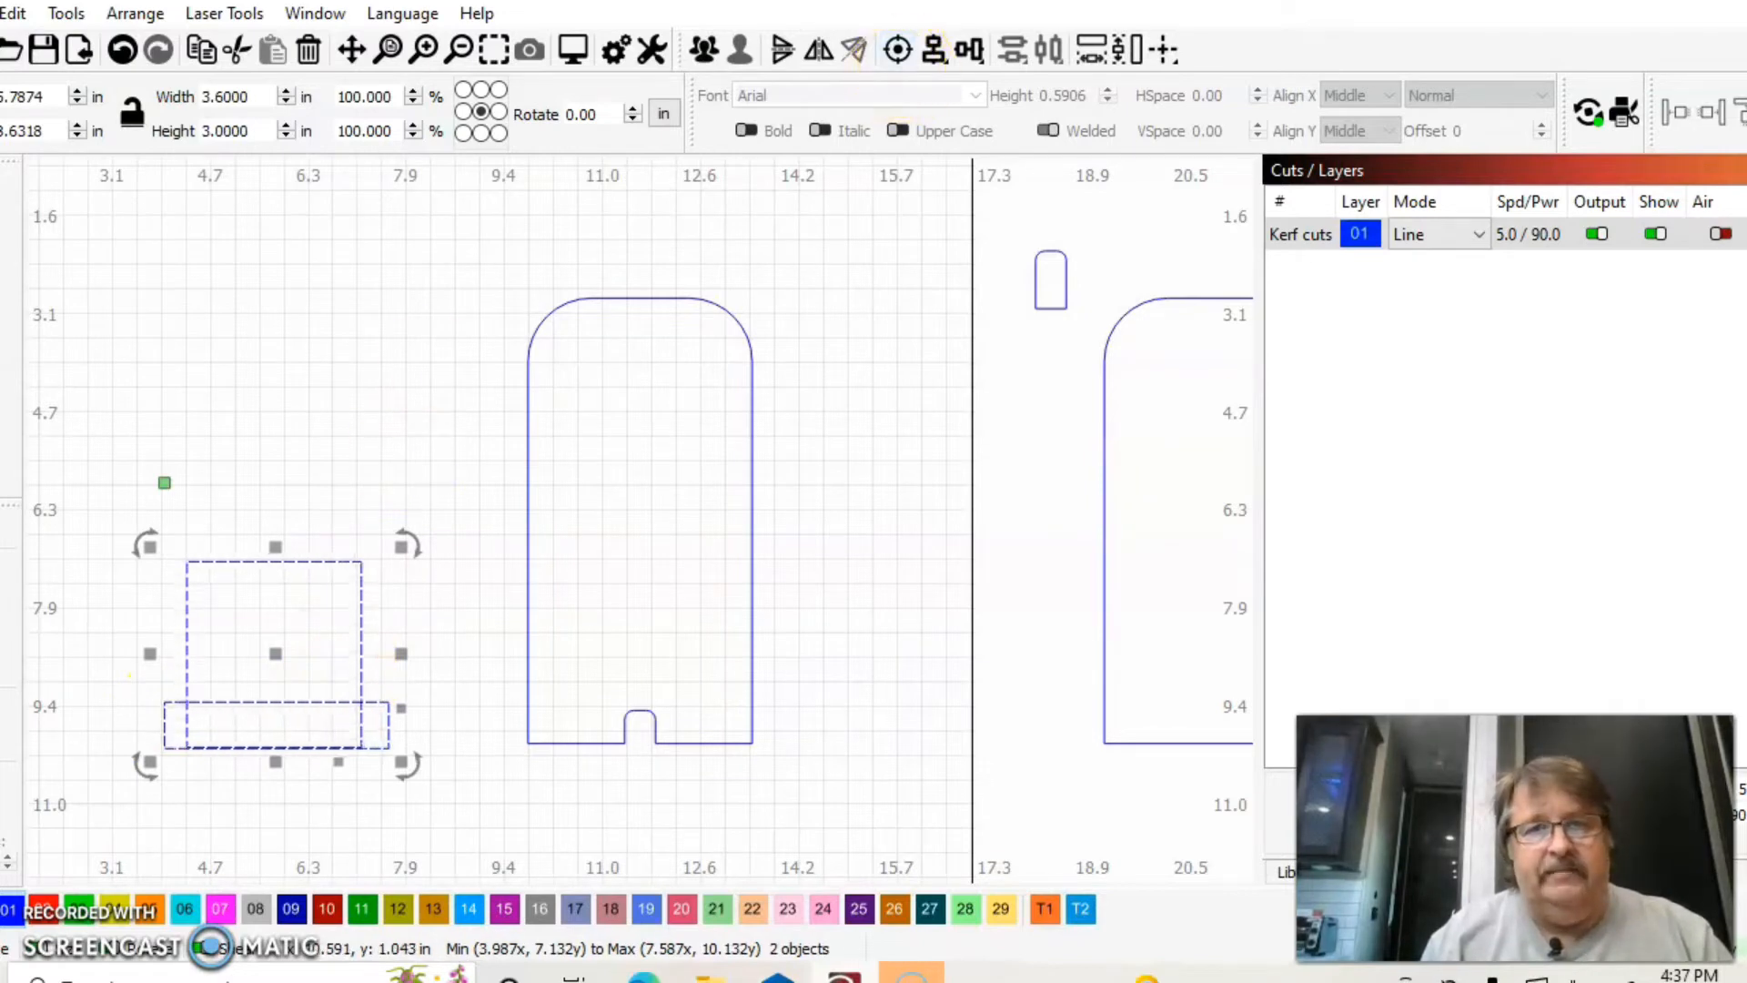
click(970, 63)
click(1054, 143)
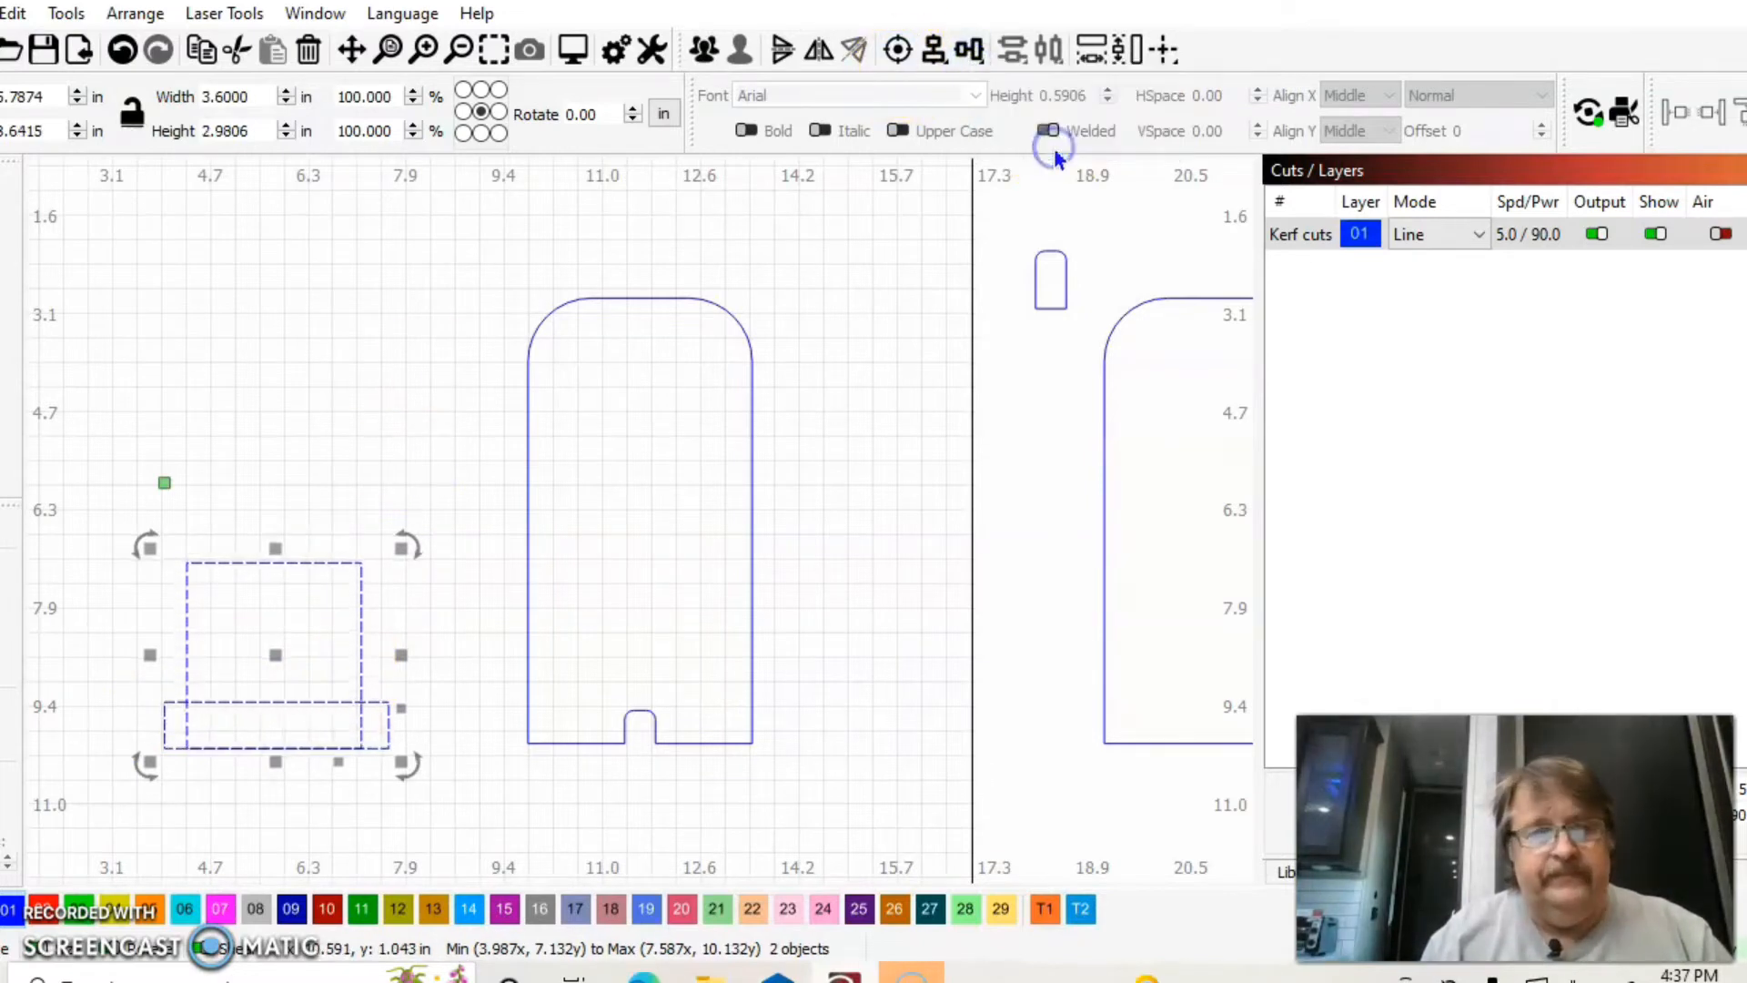
click(935, 57)
click(969, 110)
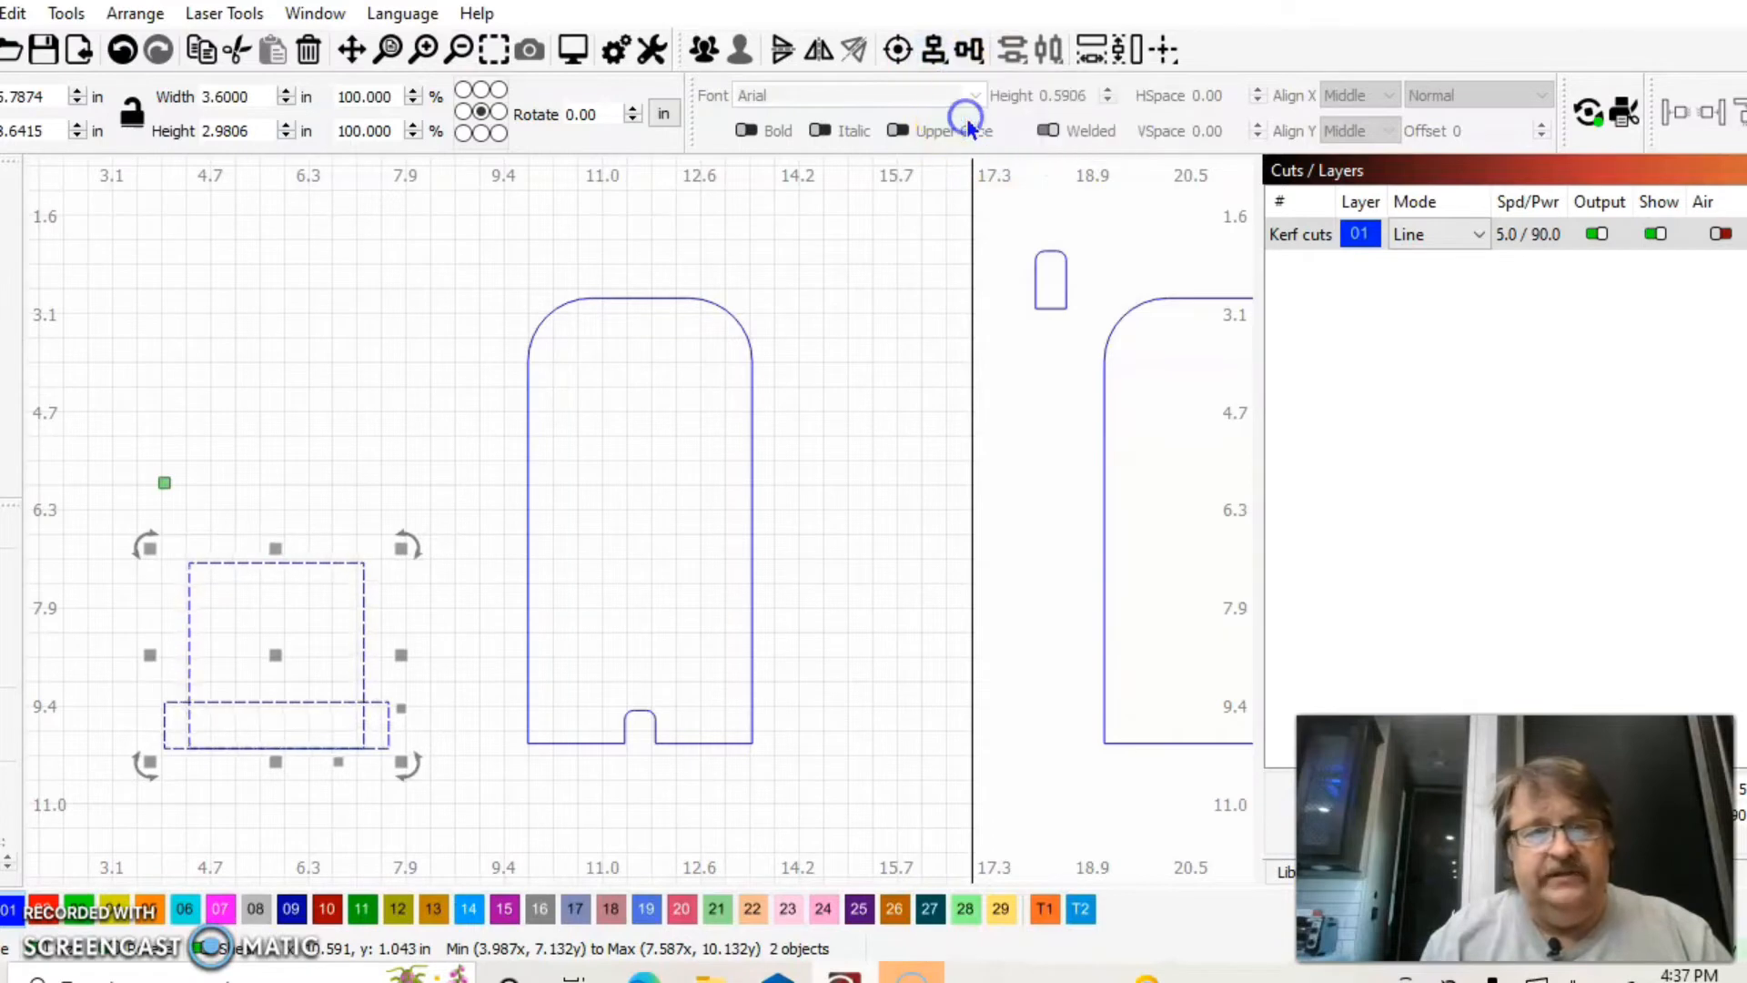
click(368, 329)
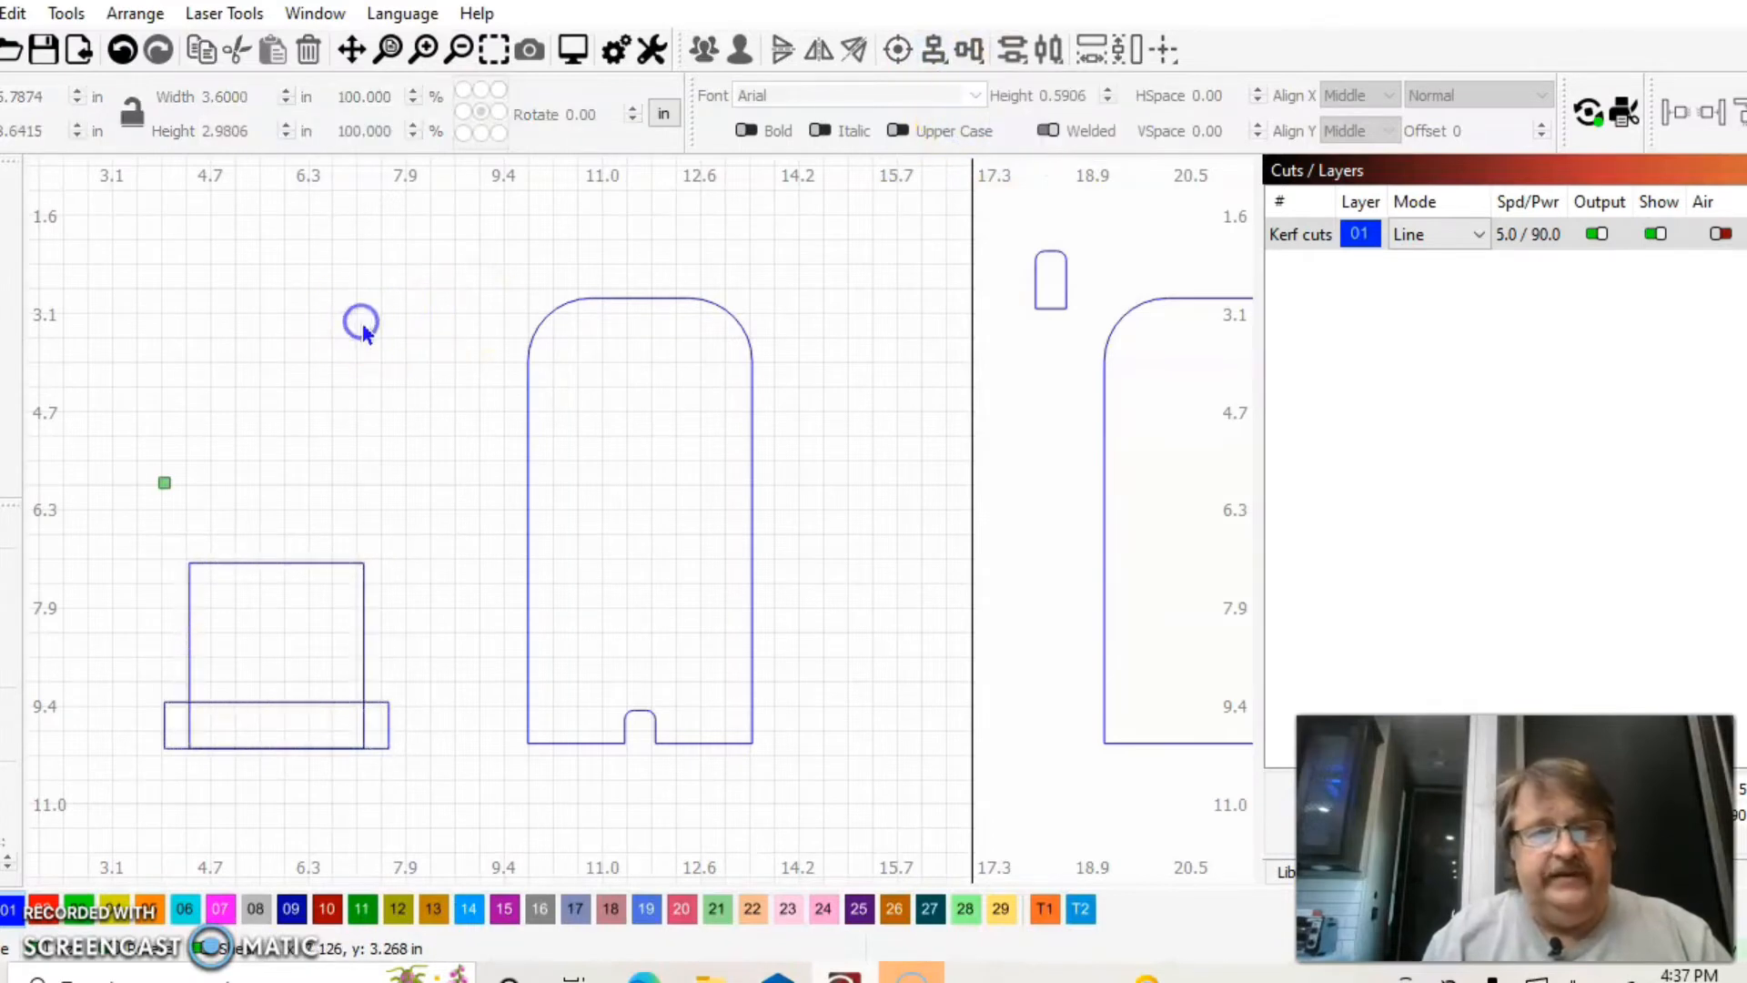
Step: Merge the rectangle and the flat strip into one stepped outline with the Boolean Assistant's Union option
click(358, 568)
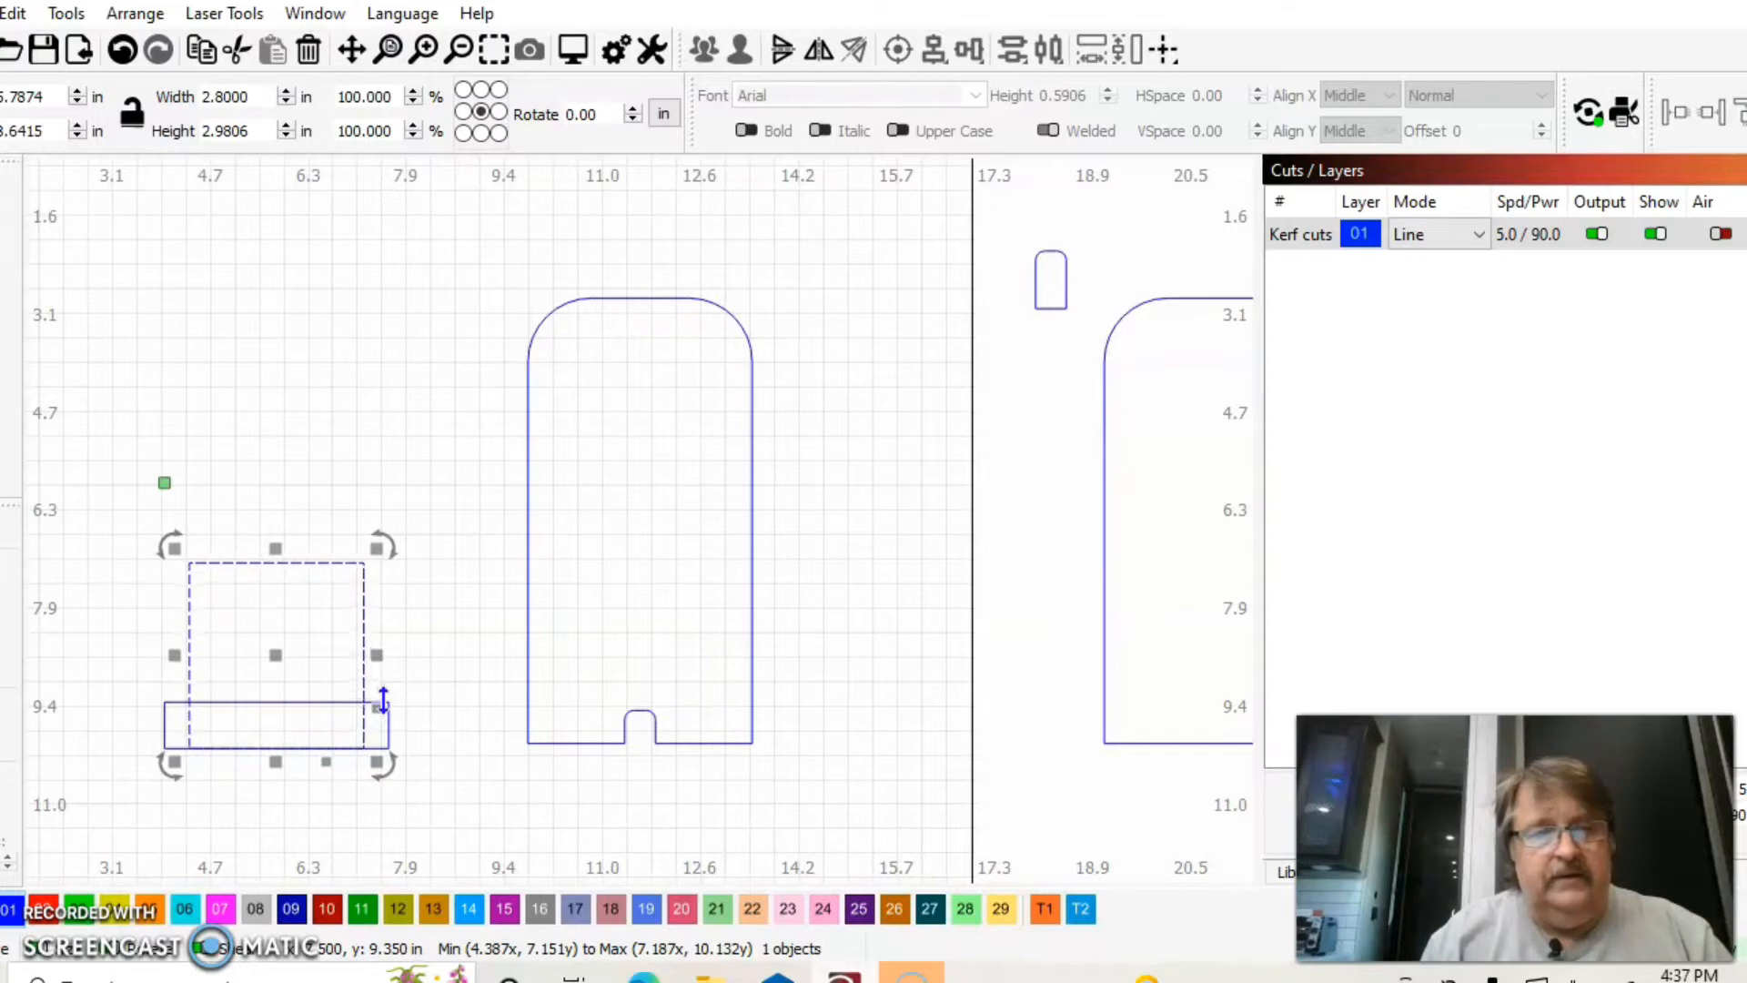
click(477, 592)
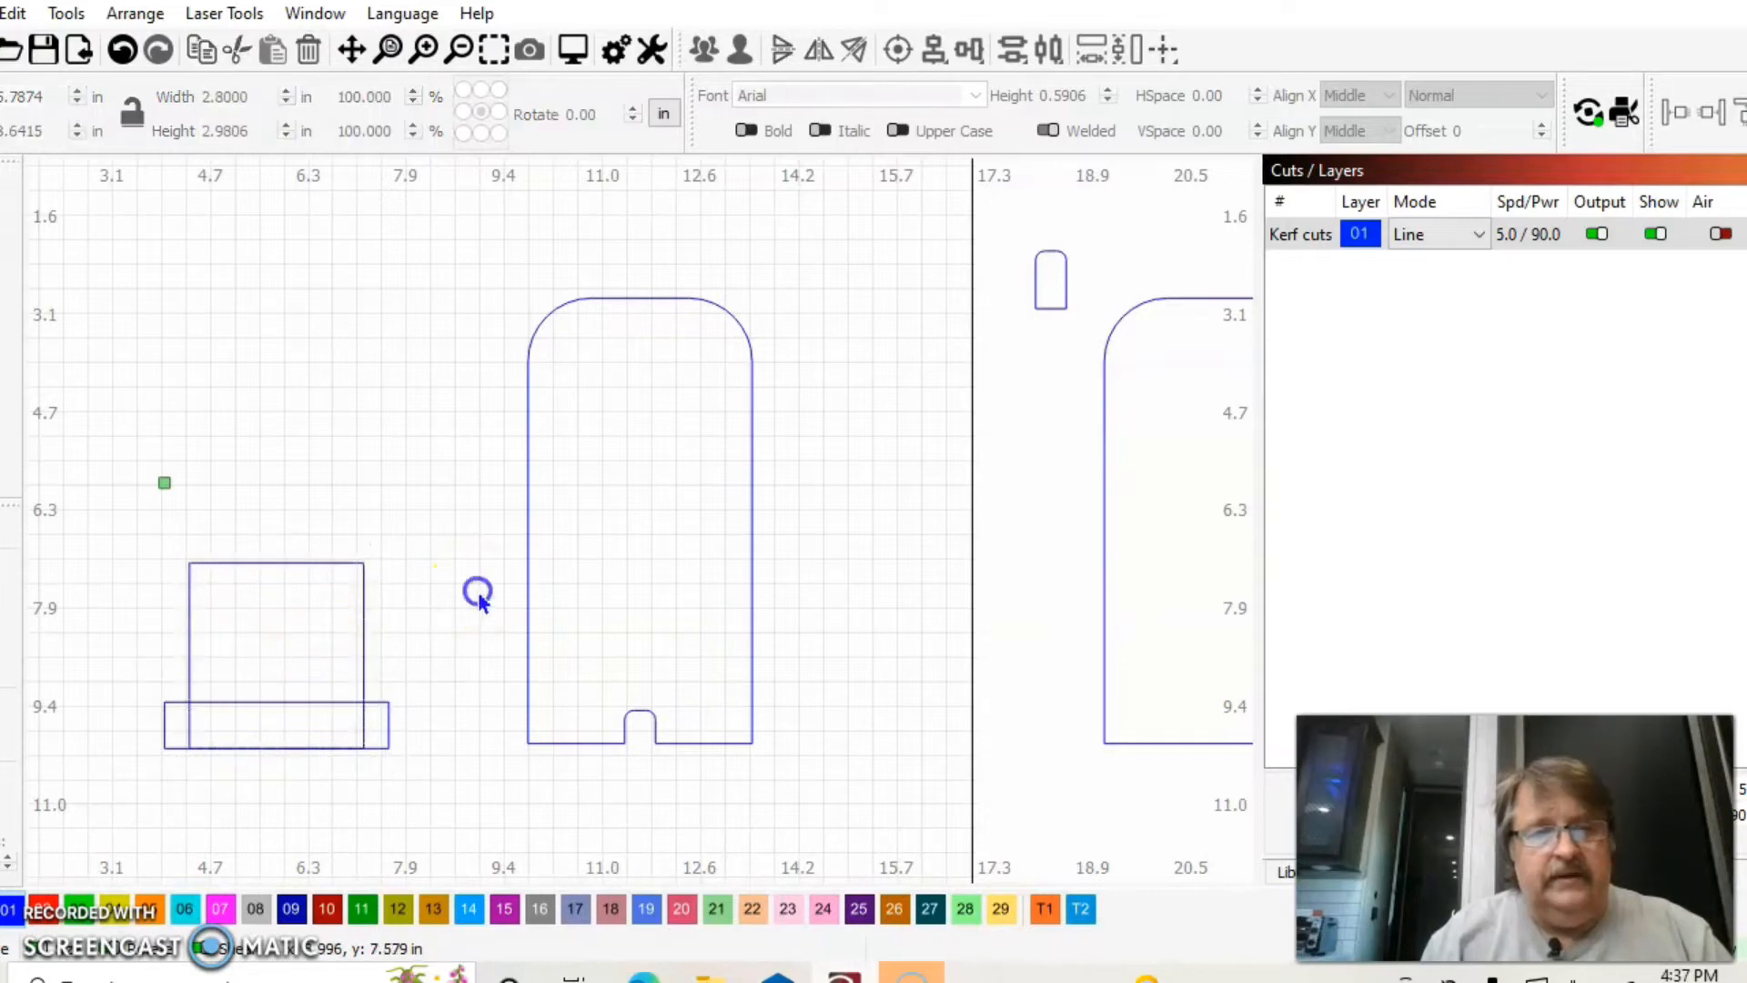
click(310, 562)
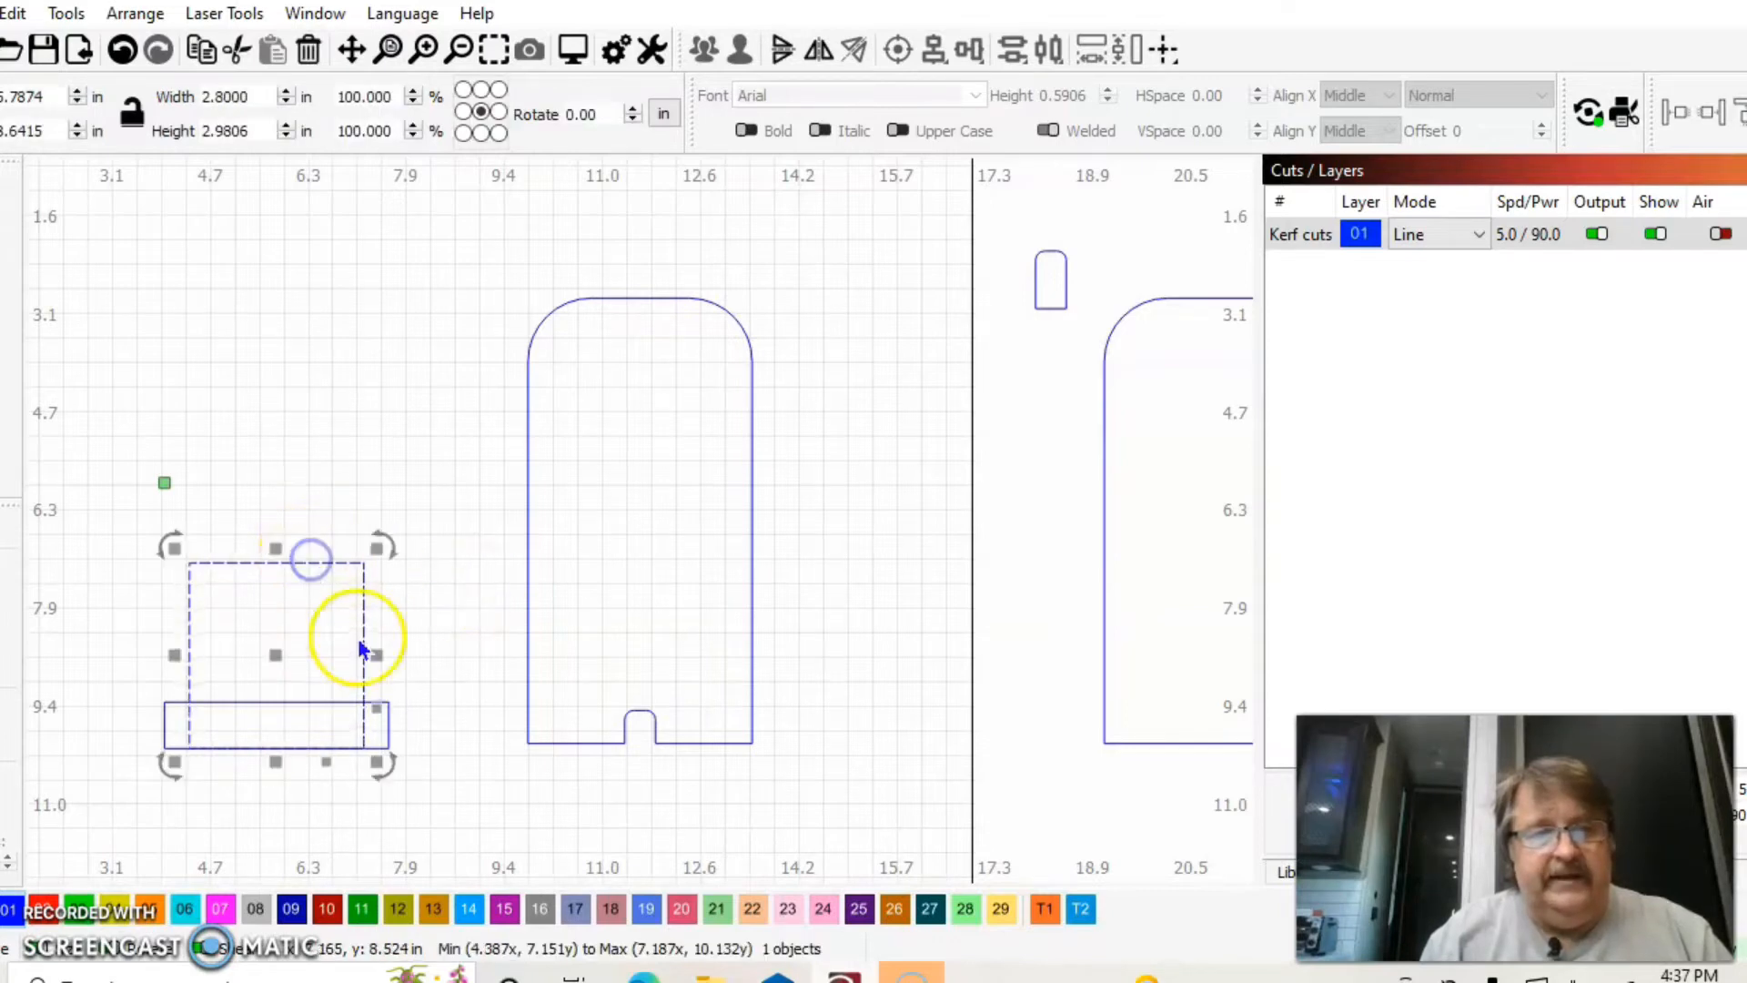
shift+click(390, 722)
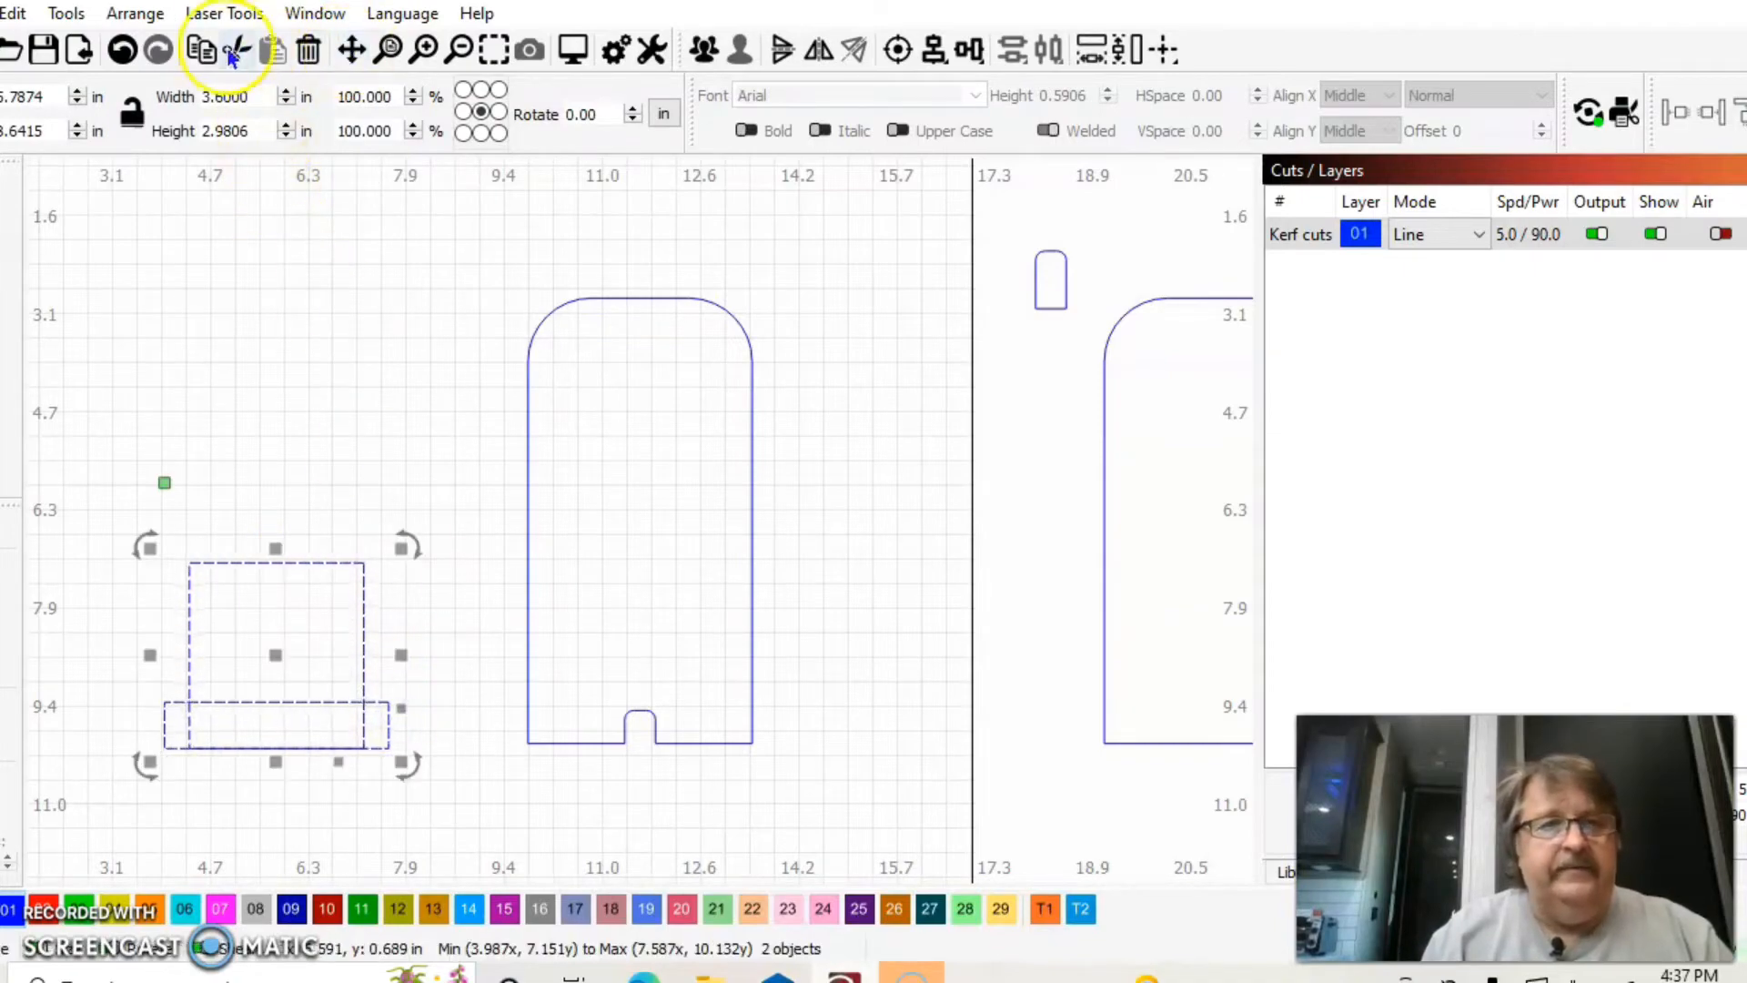
click(134, 12)
mouse_move(66, 13)
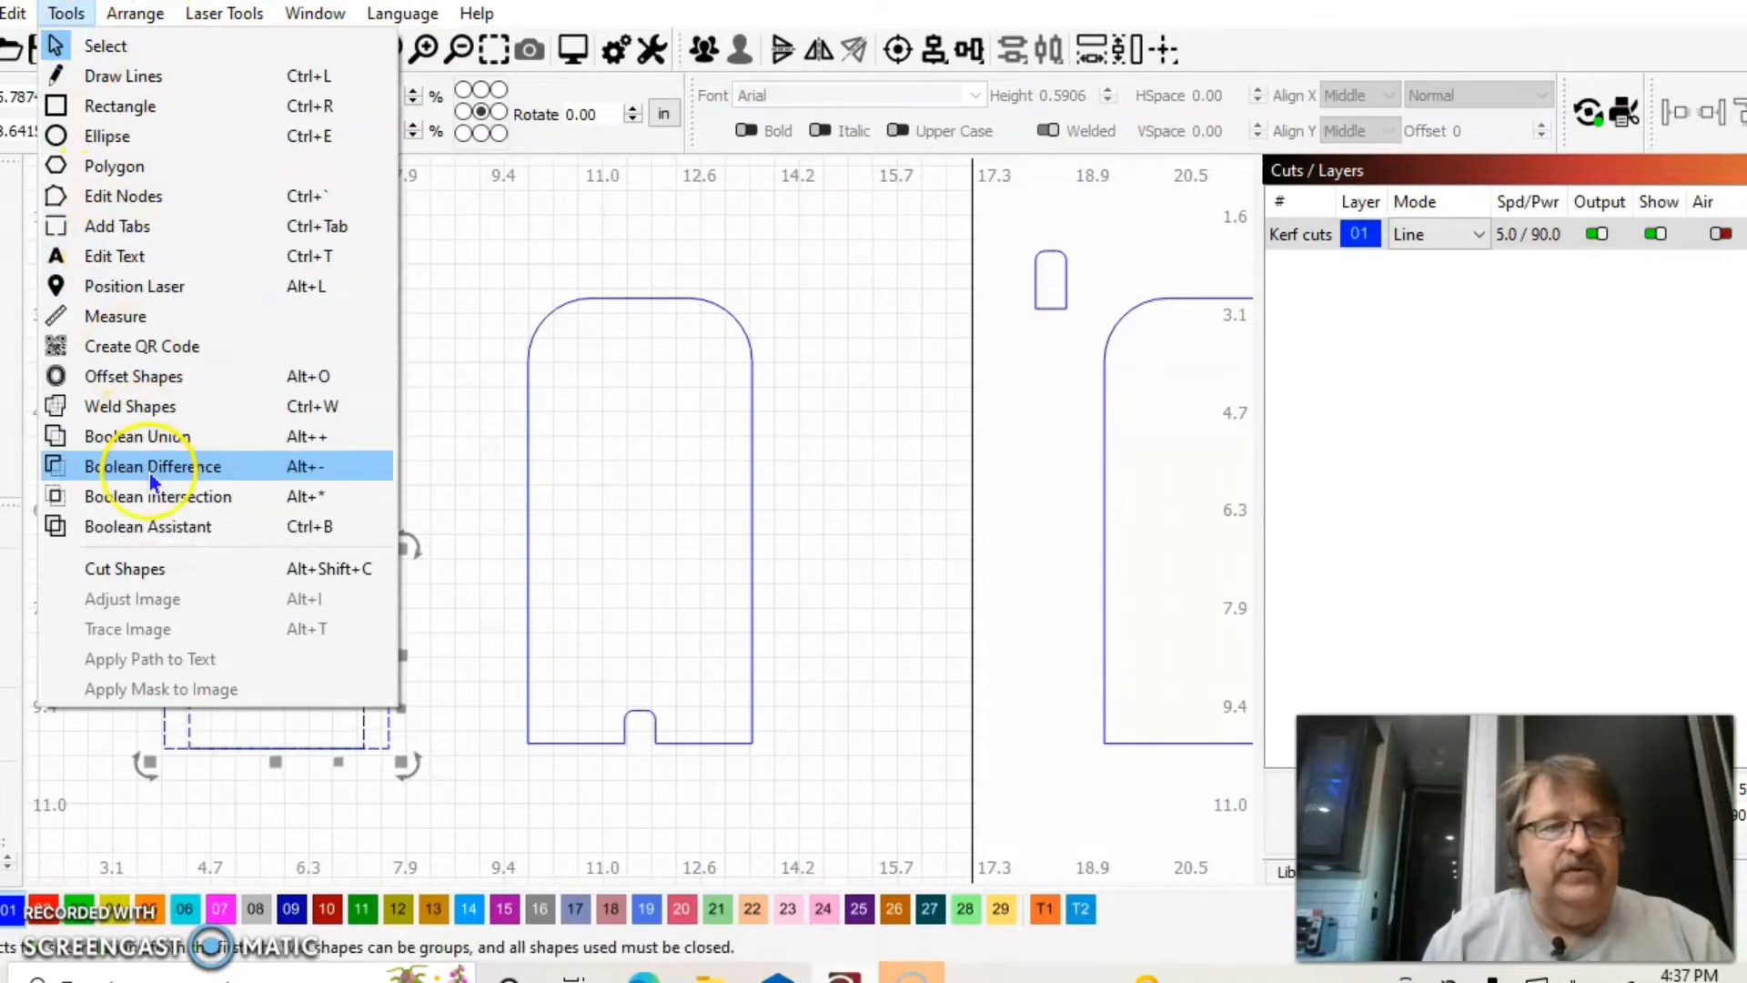
click(157, 528)
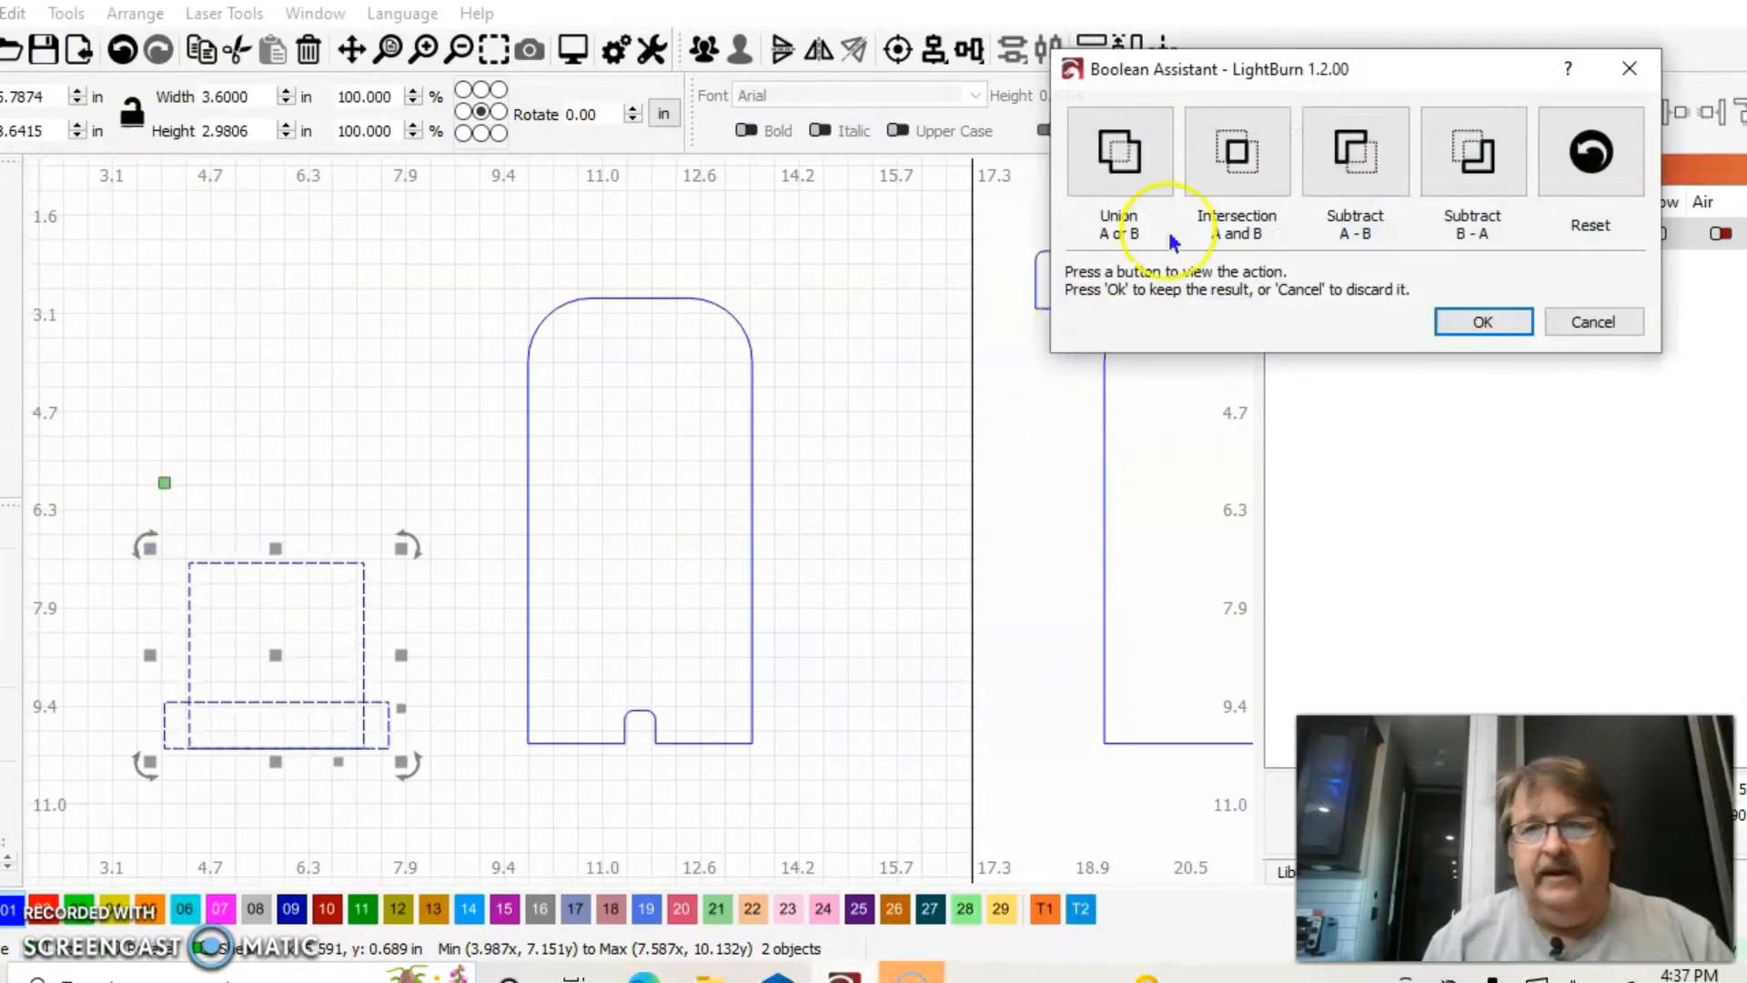
click(1122, 153)
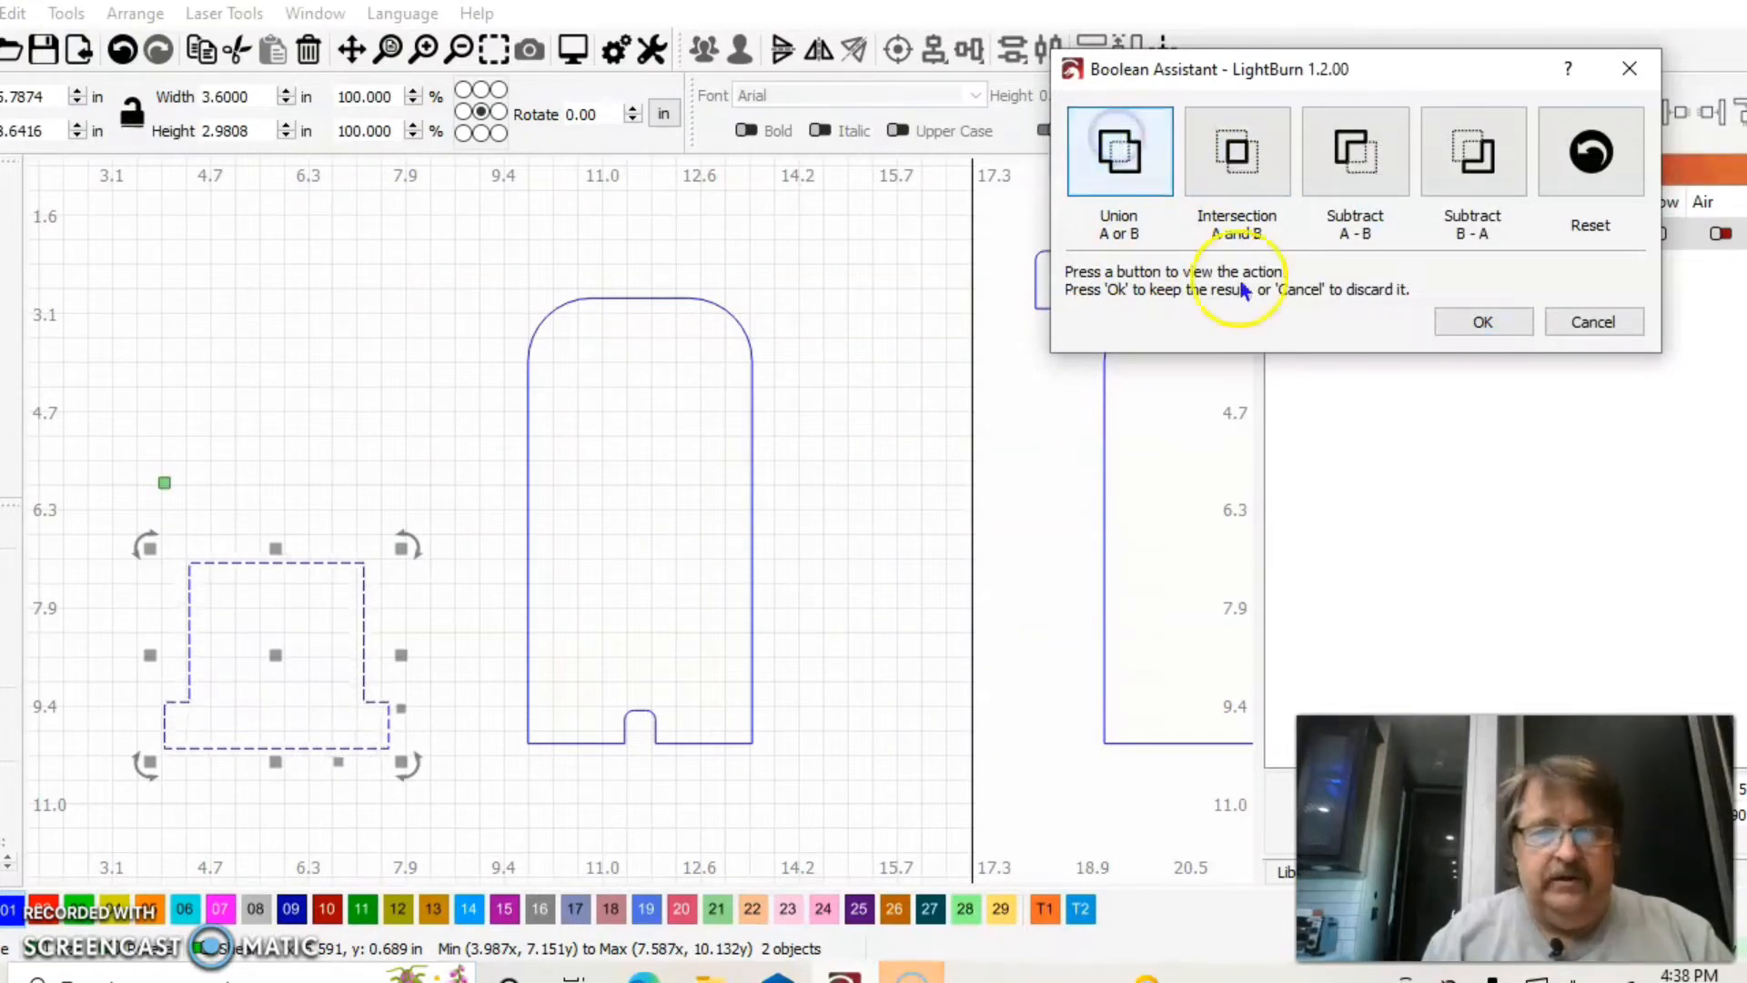
click(1483, 323)
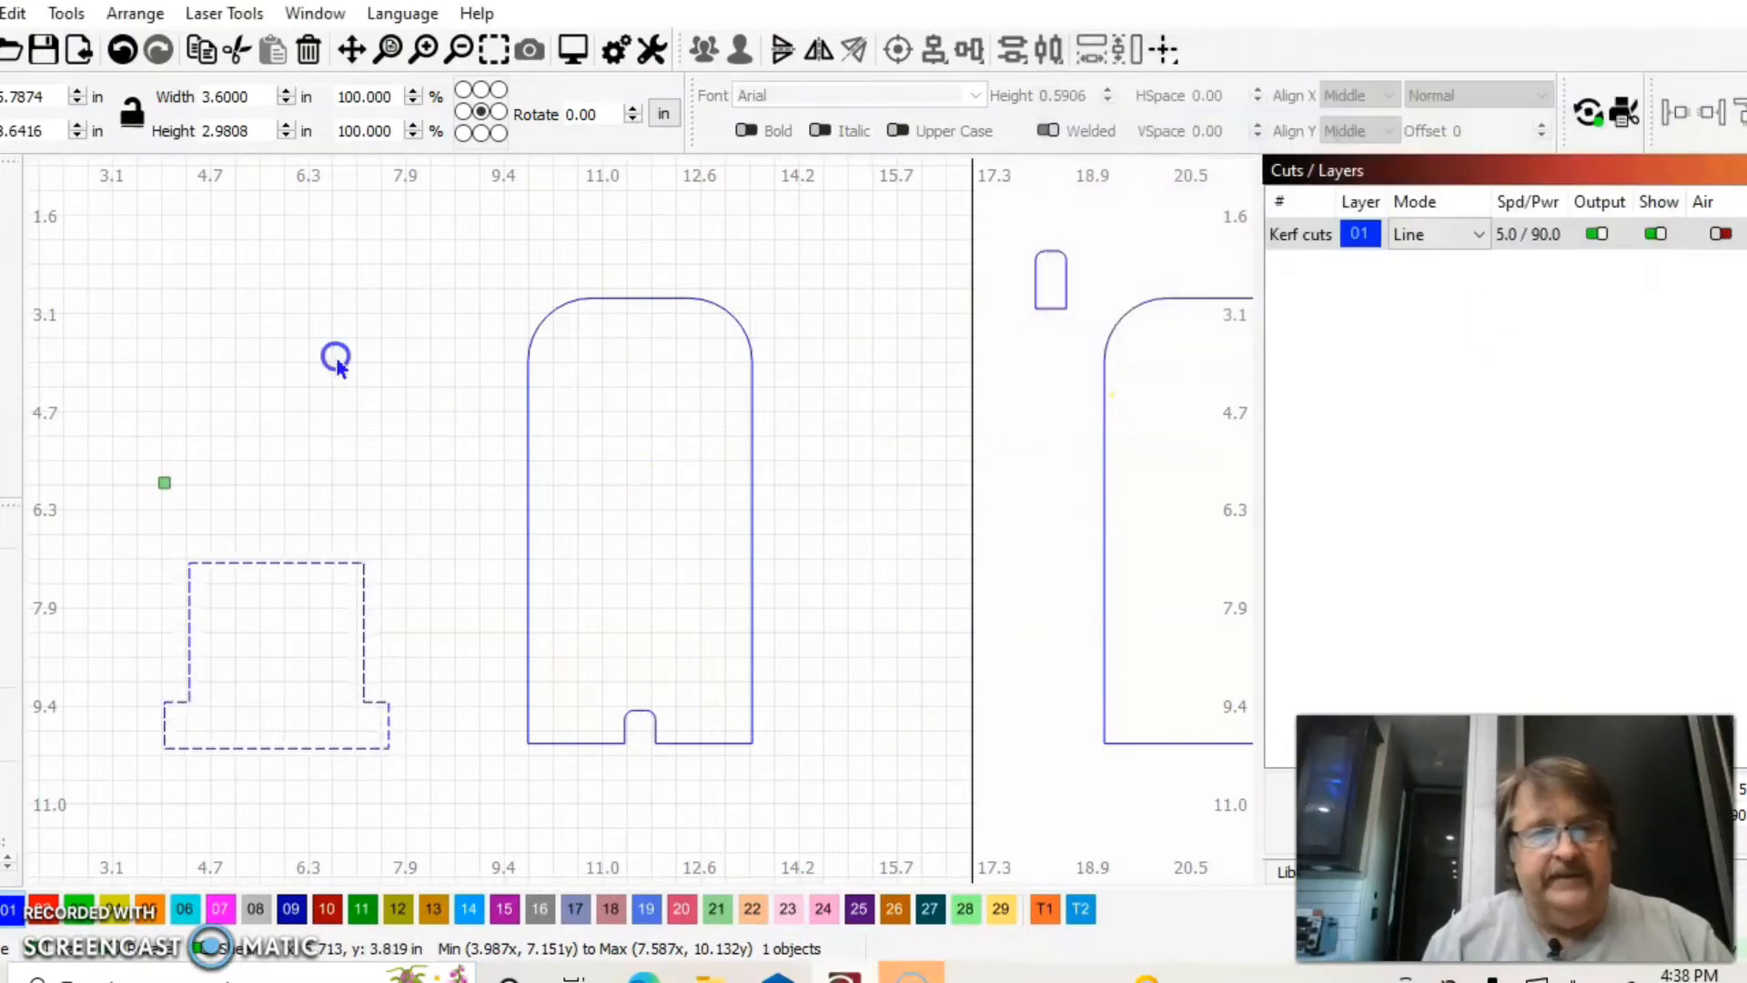
click(335, 357)
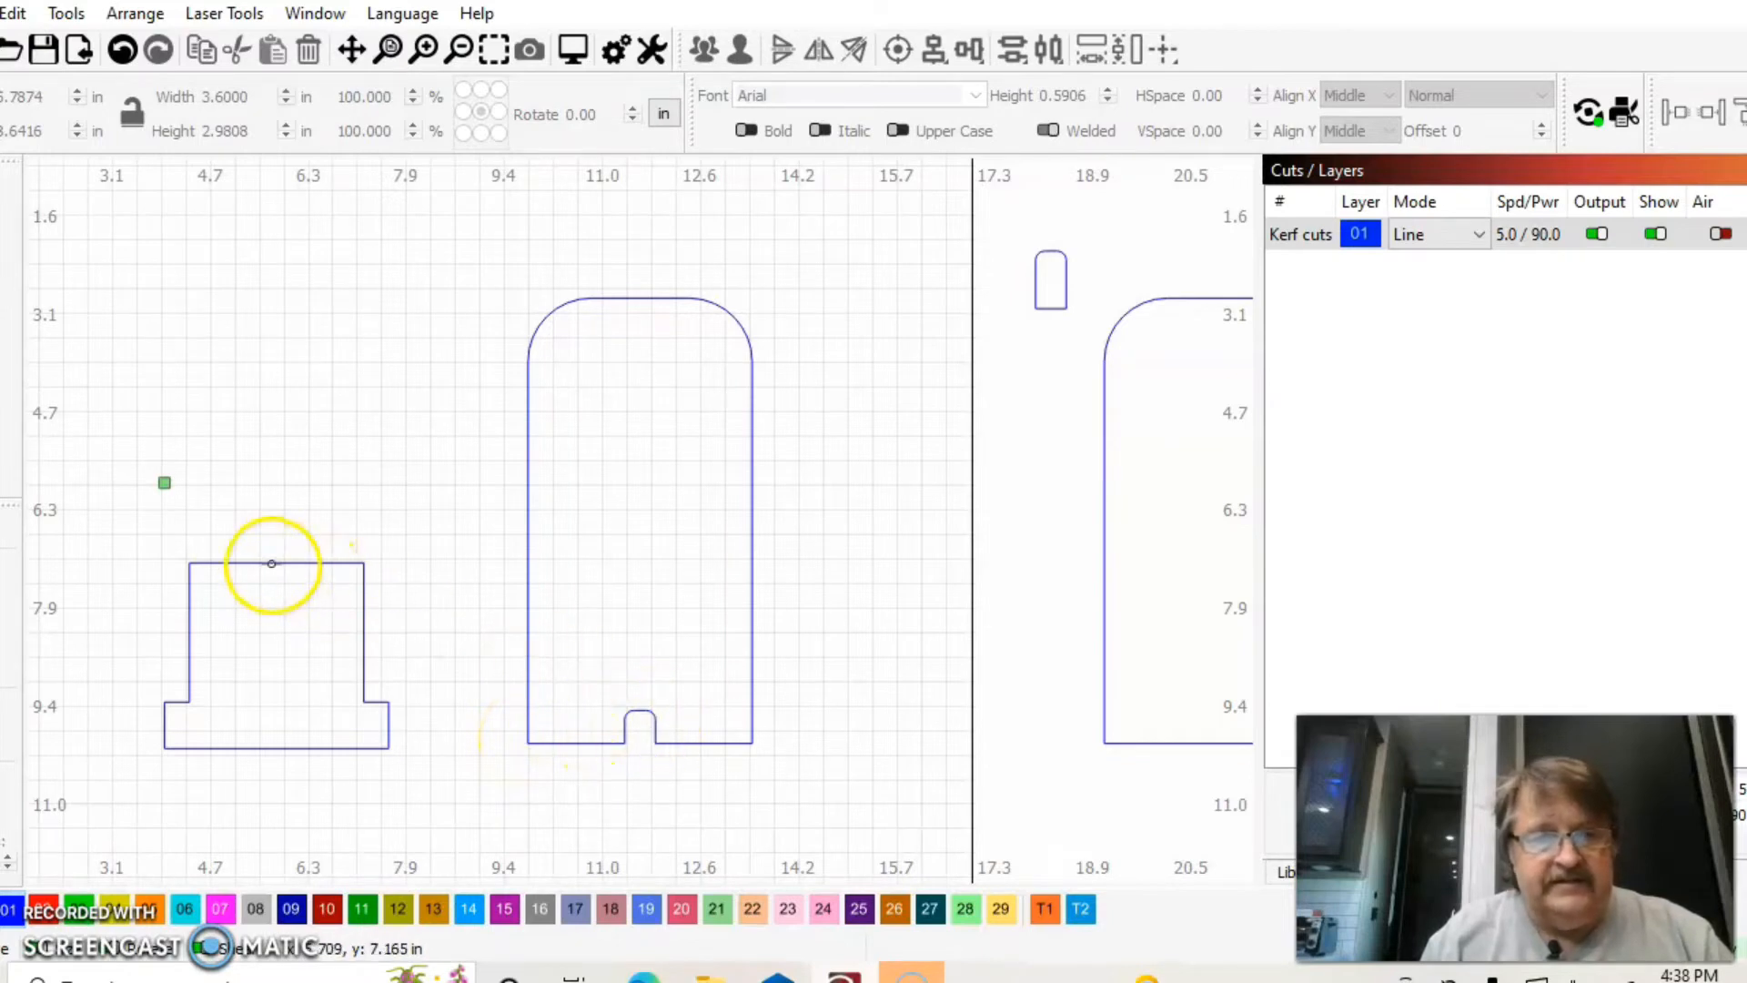
Step: Move the small rounded notch shape above the stepped outline, duplicate it, and shift the duplicate horizontally beyond the work area to about x 17.5 in
click(1036, 274)
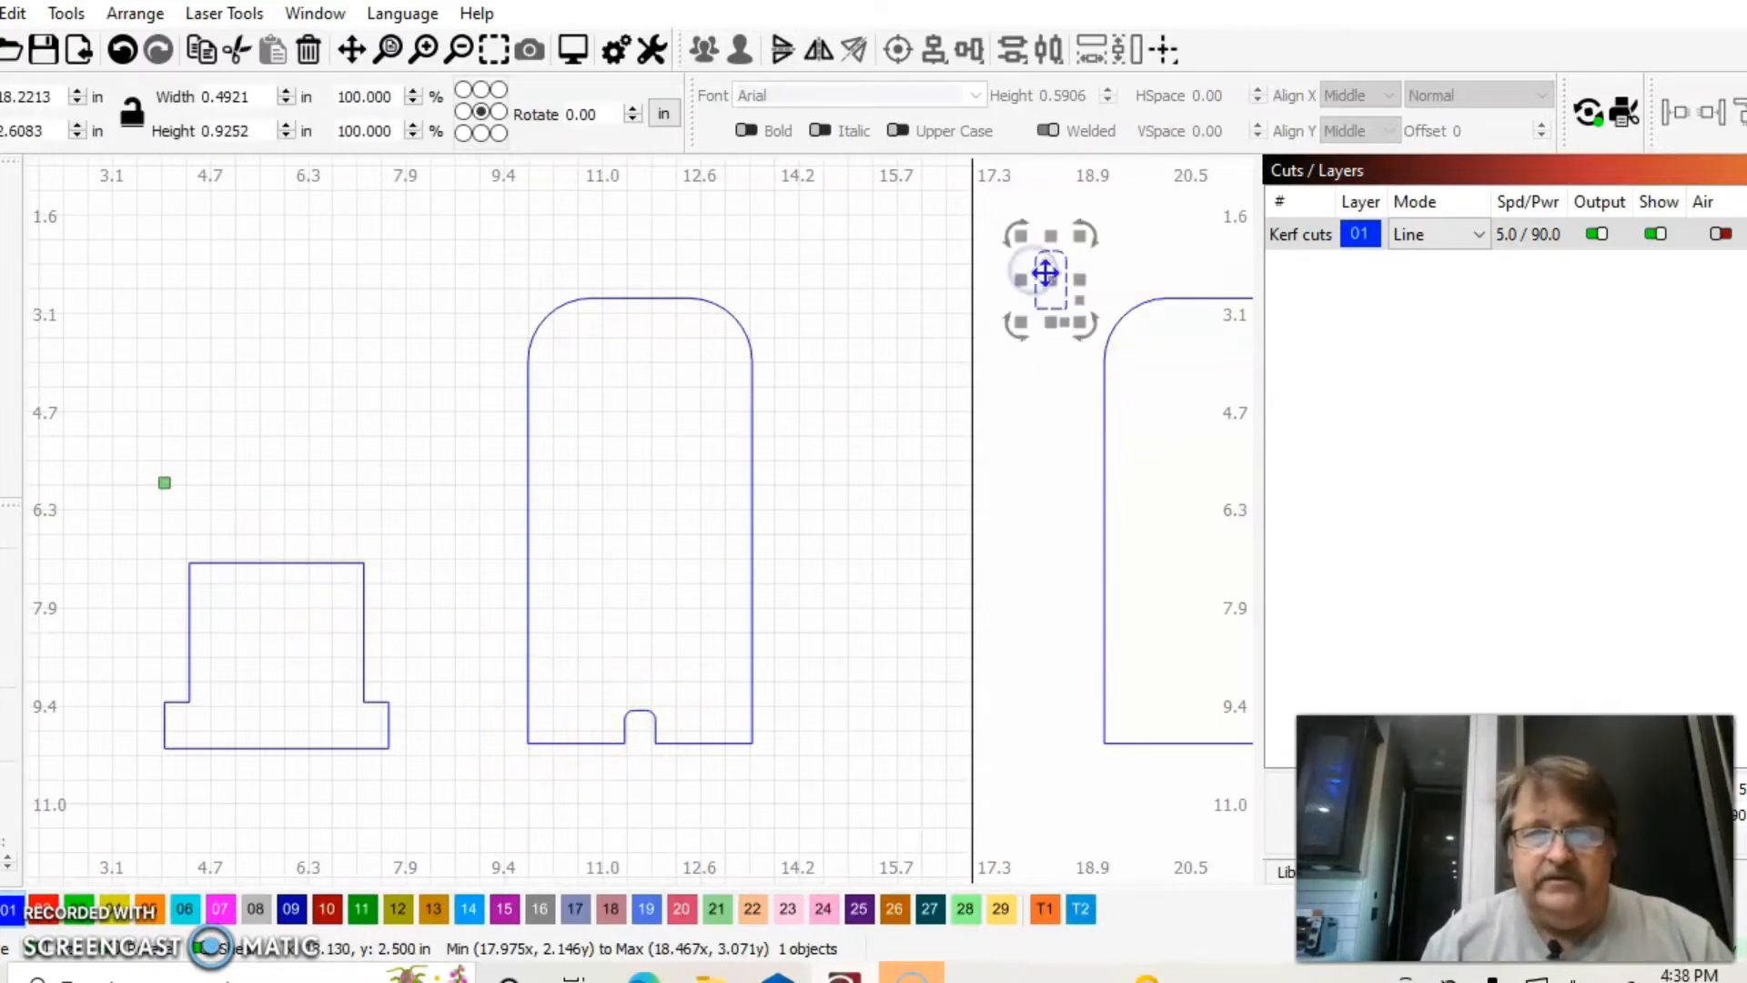
drag(1046, 277, 298, 351)
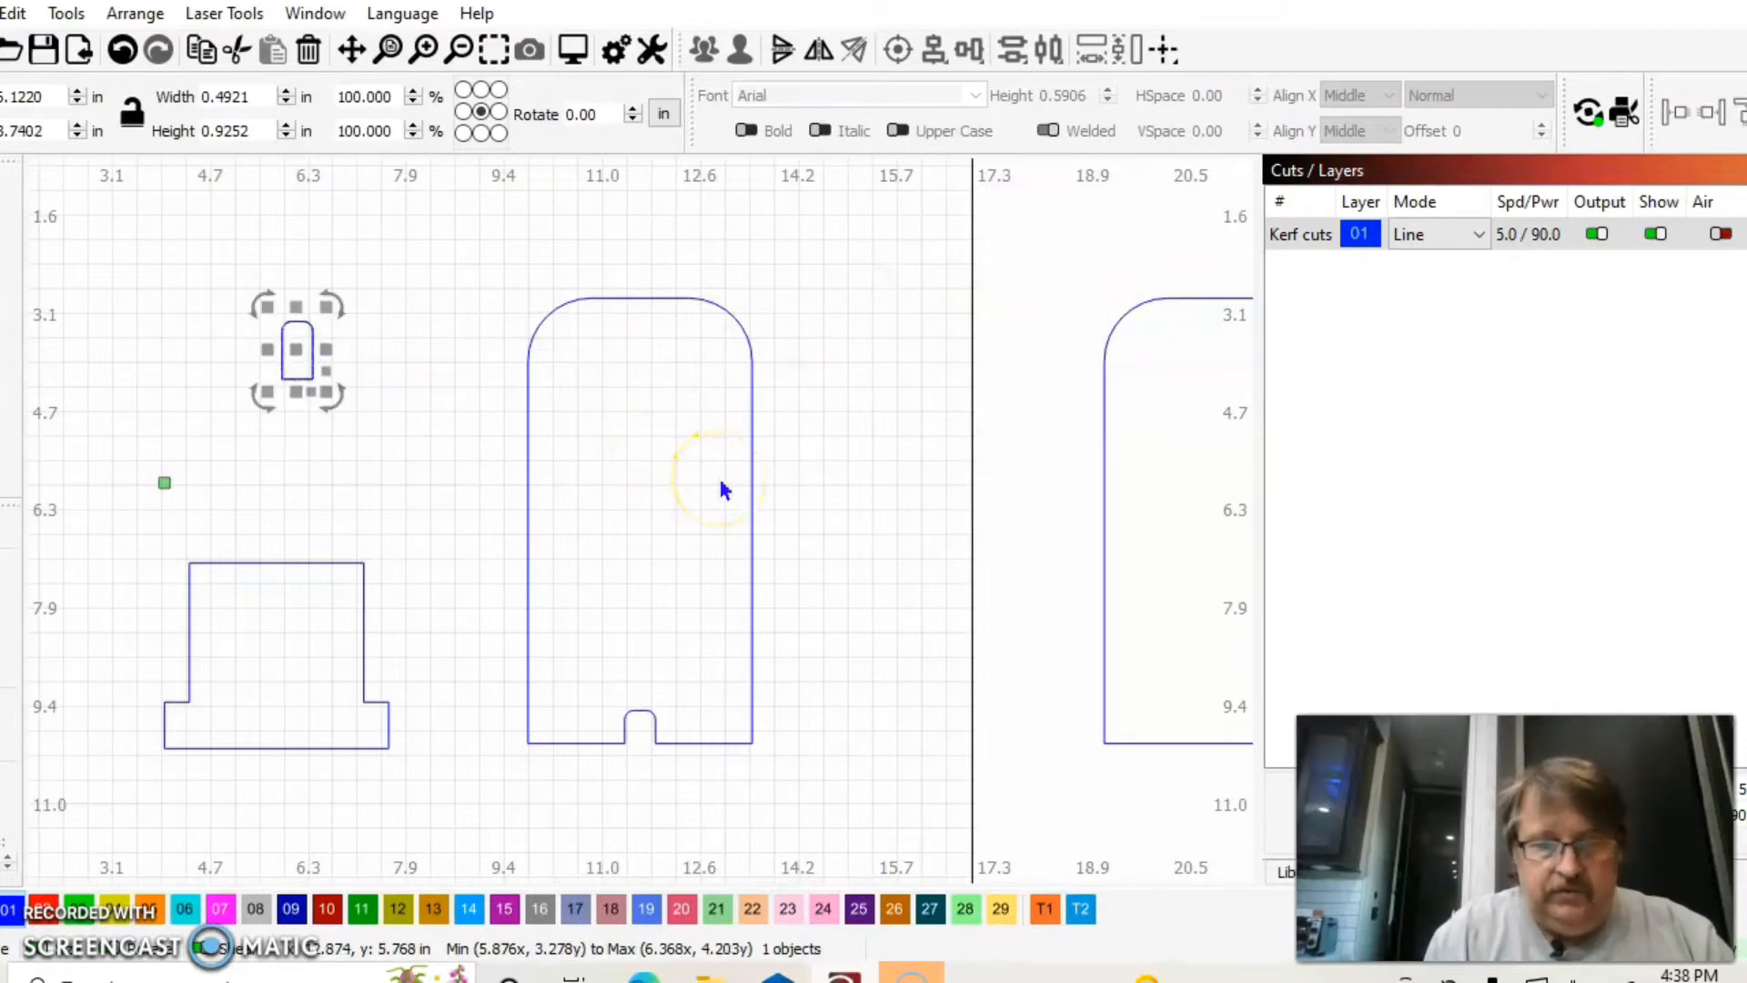
key(Right)
key(Right)
key(Right)
key(Right)
key(Right)
key(Right)
key(Right)
key(Right)
key(Right)
key(Right)
key(Right)
key(Right)
key(Right)
key(Right)
key(Right)
key(Right)
key(Right)
key(Right)
key(Right)
key(Right)
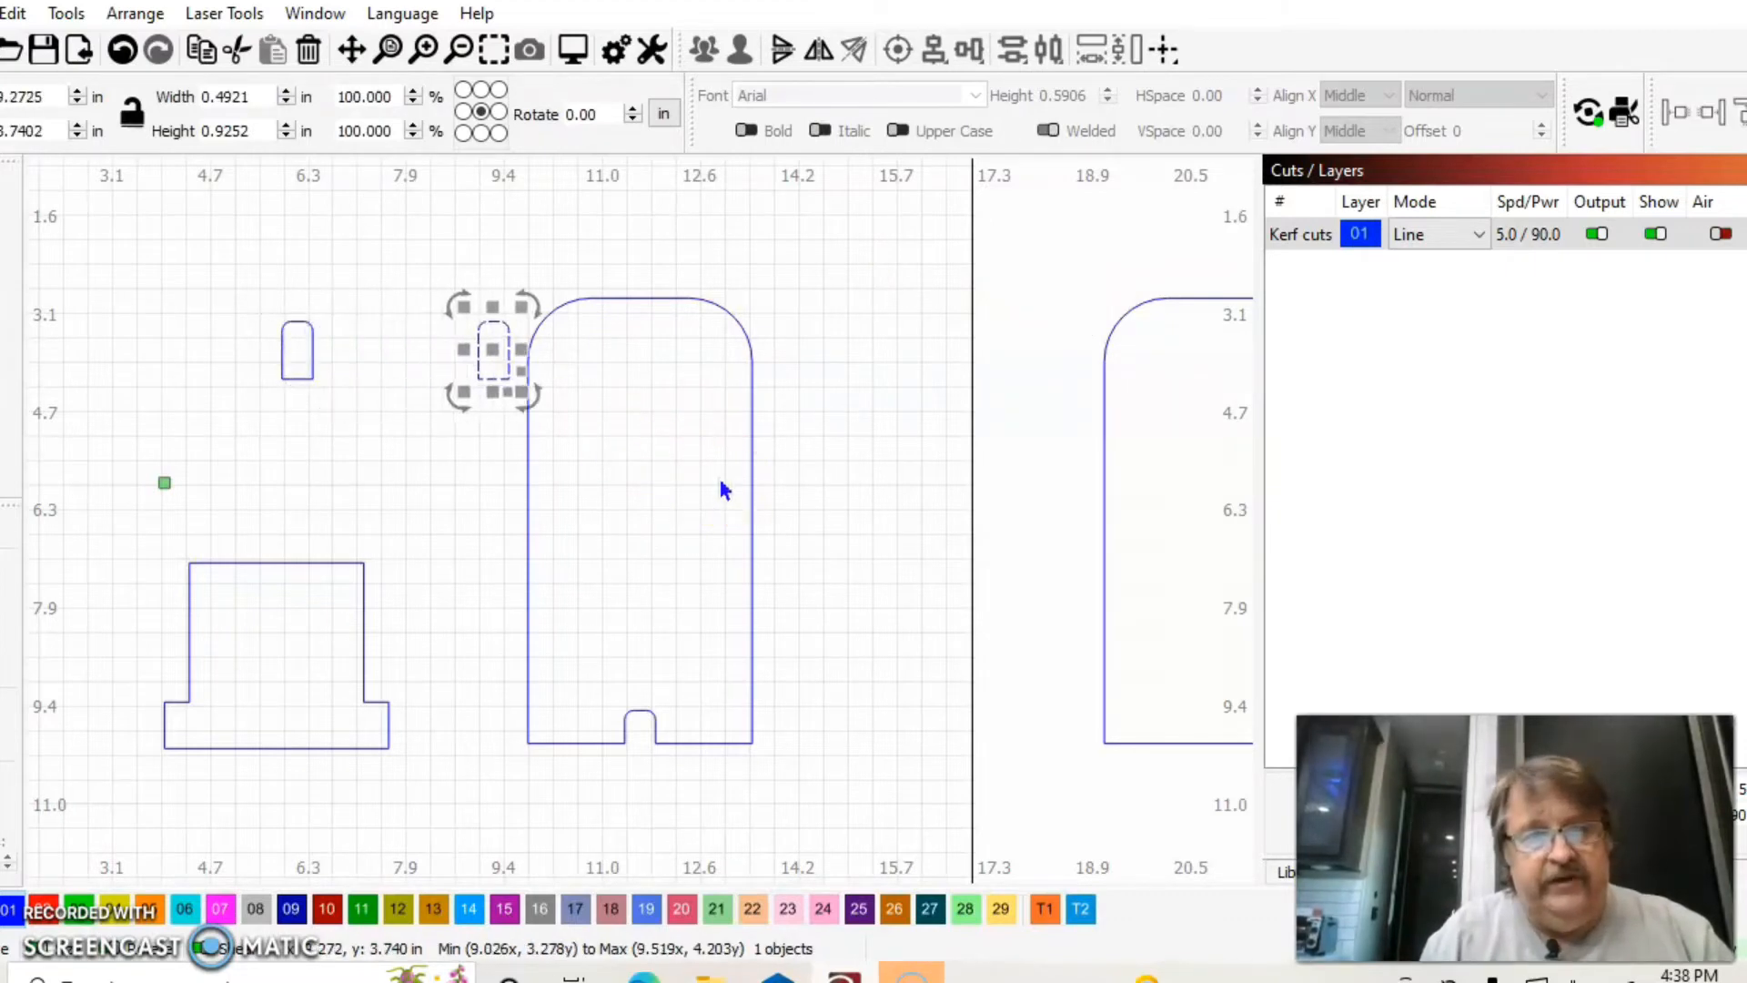
key(Right)
key(Right)
key(Right)
key(Right)
key(Right)
key(Right)
key(Right)
key(Right)
key(Right)
key(Right)
key(Right)
key(Right)
key(Right)
key(Right)
key(Right)
key(Right)
key(Right)
key(Right)
key(Right)
key(Right)
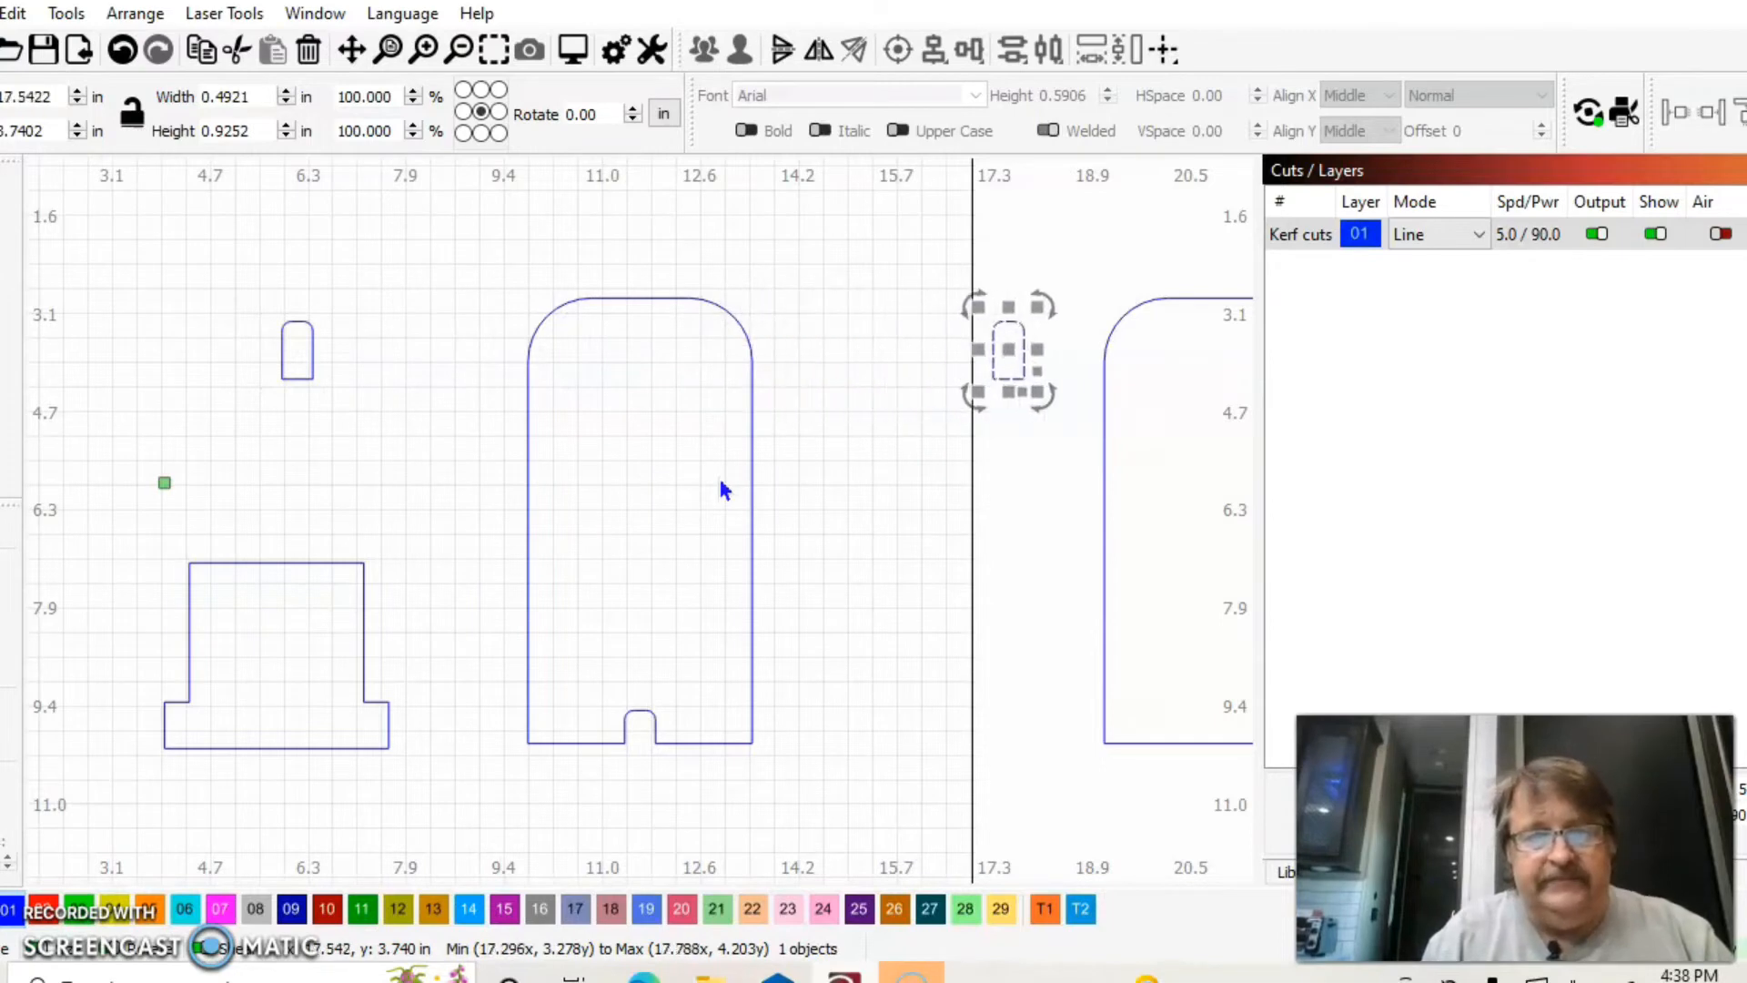
Step: Move the notch shape to just above the stepped outline and flip it vertically so its rounded end faces down
click(285, 350)
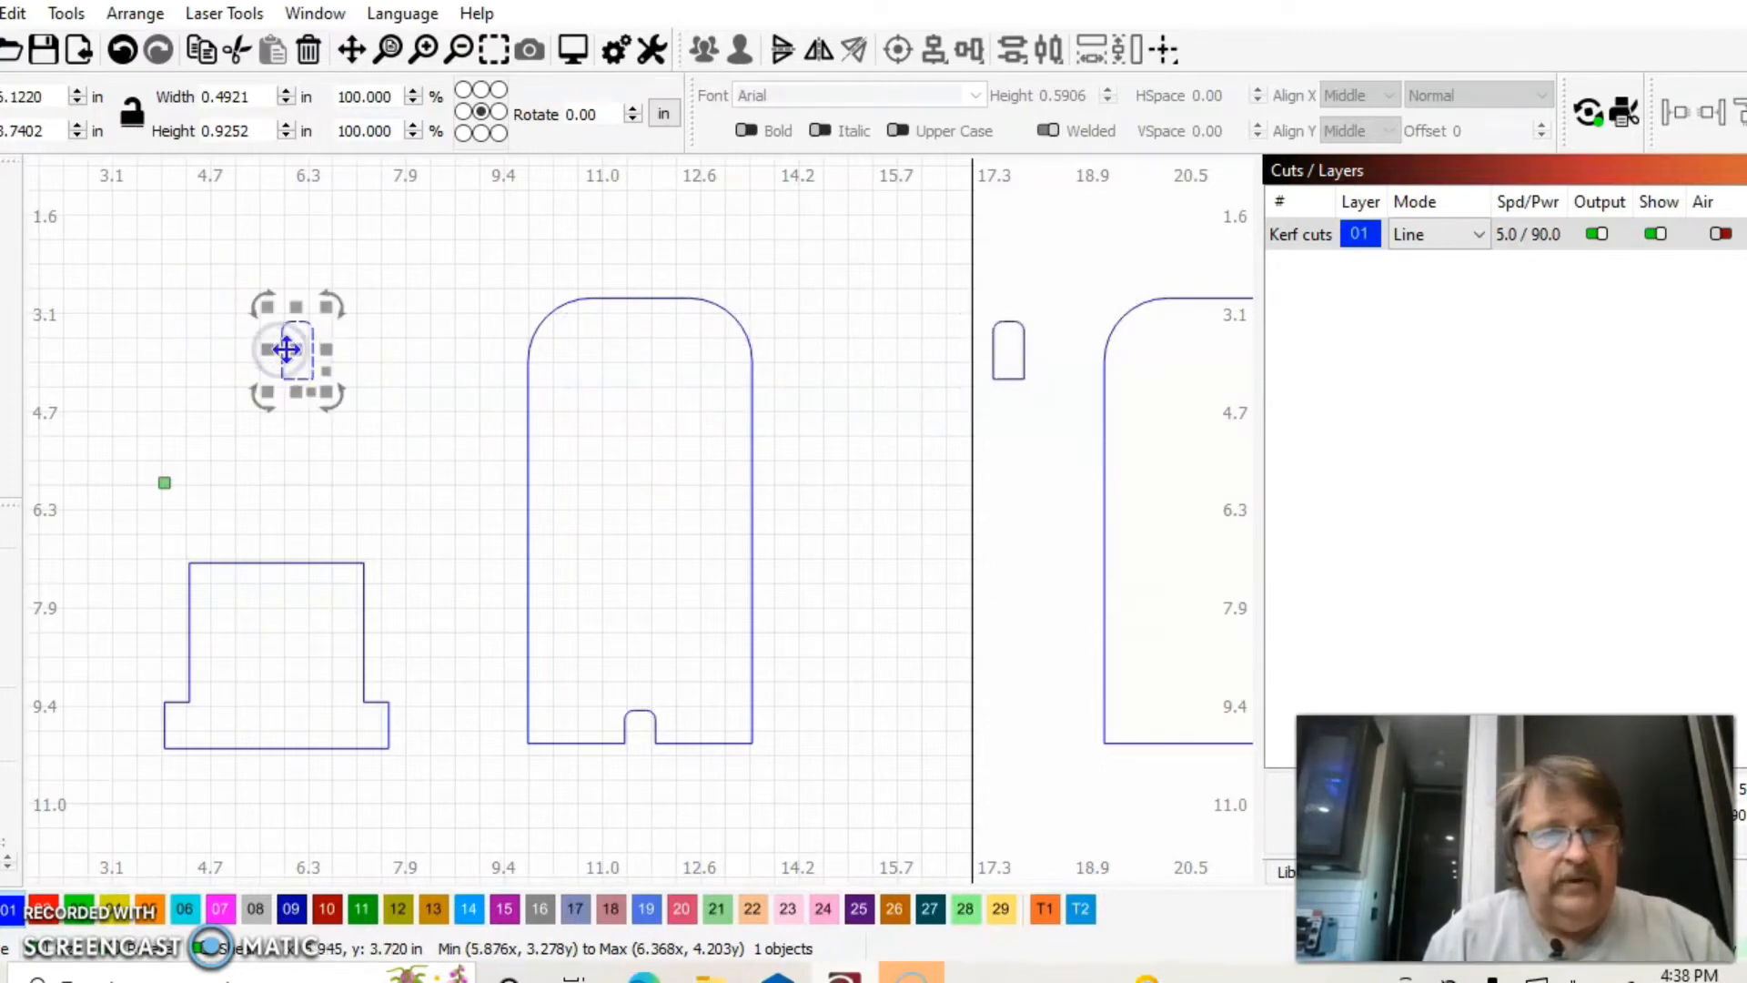
drag(289, 348, 275, 563)
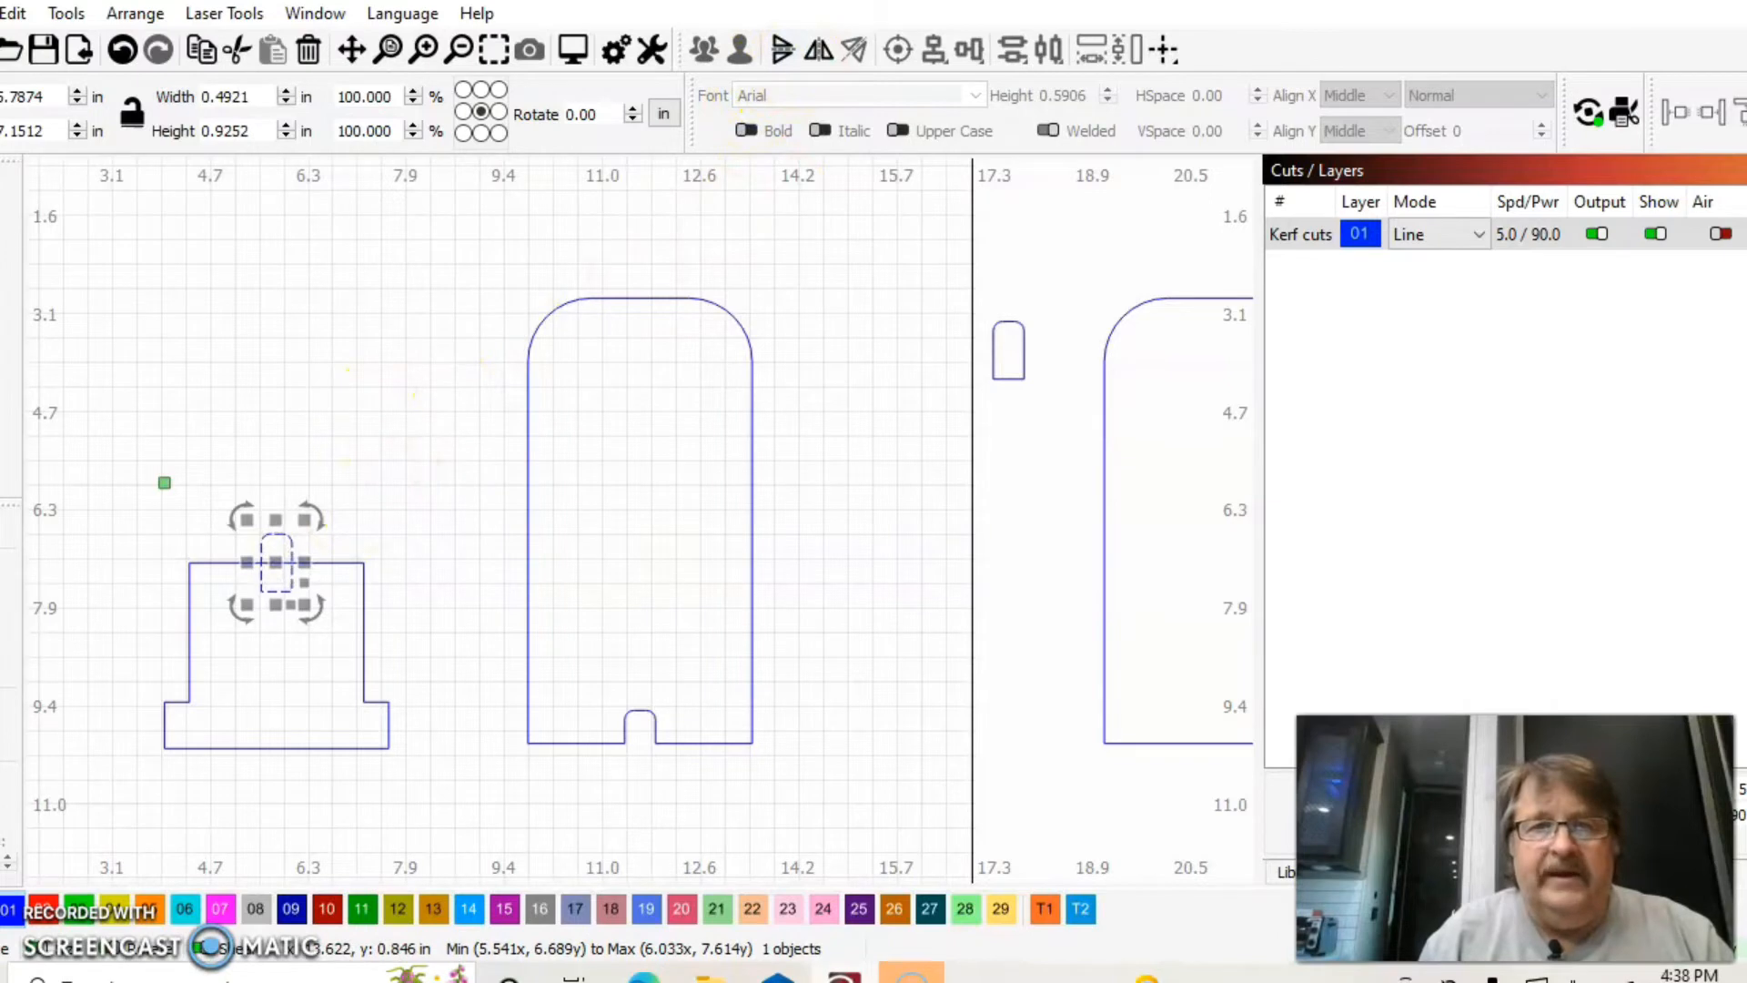
drag(277, 563, 296, 422)
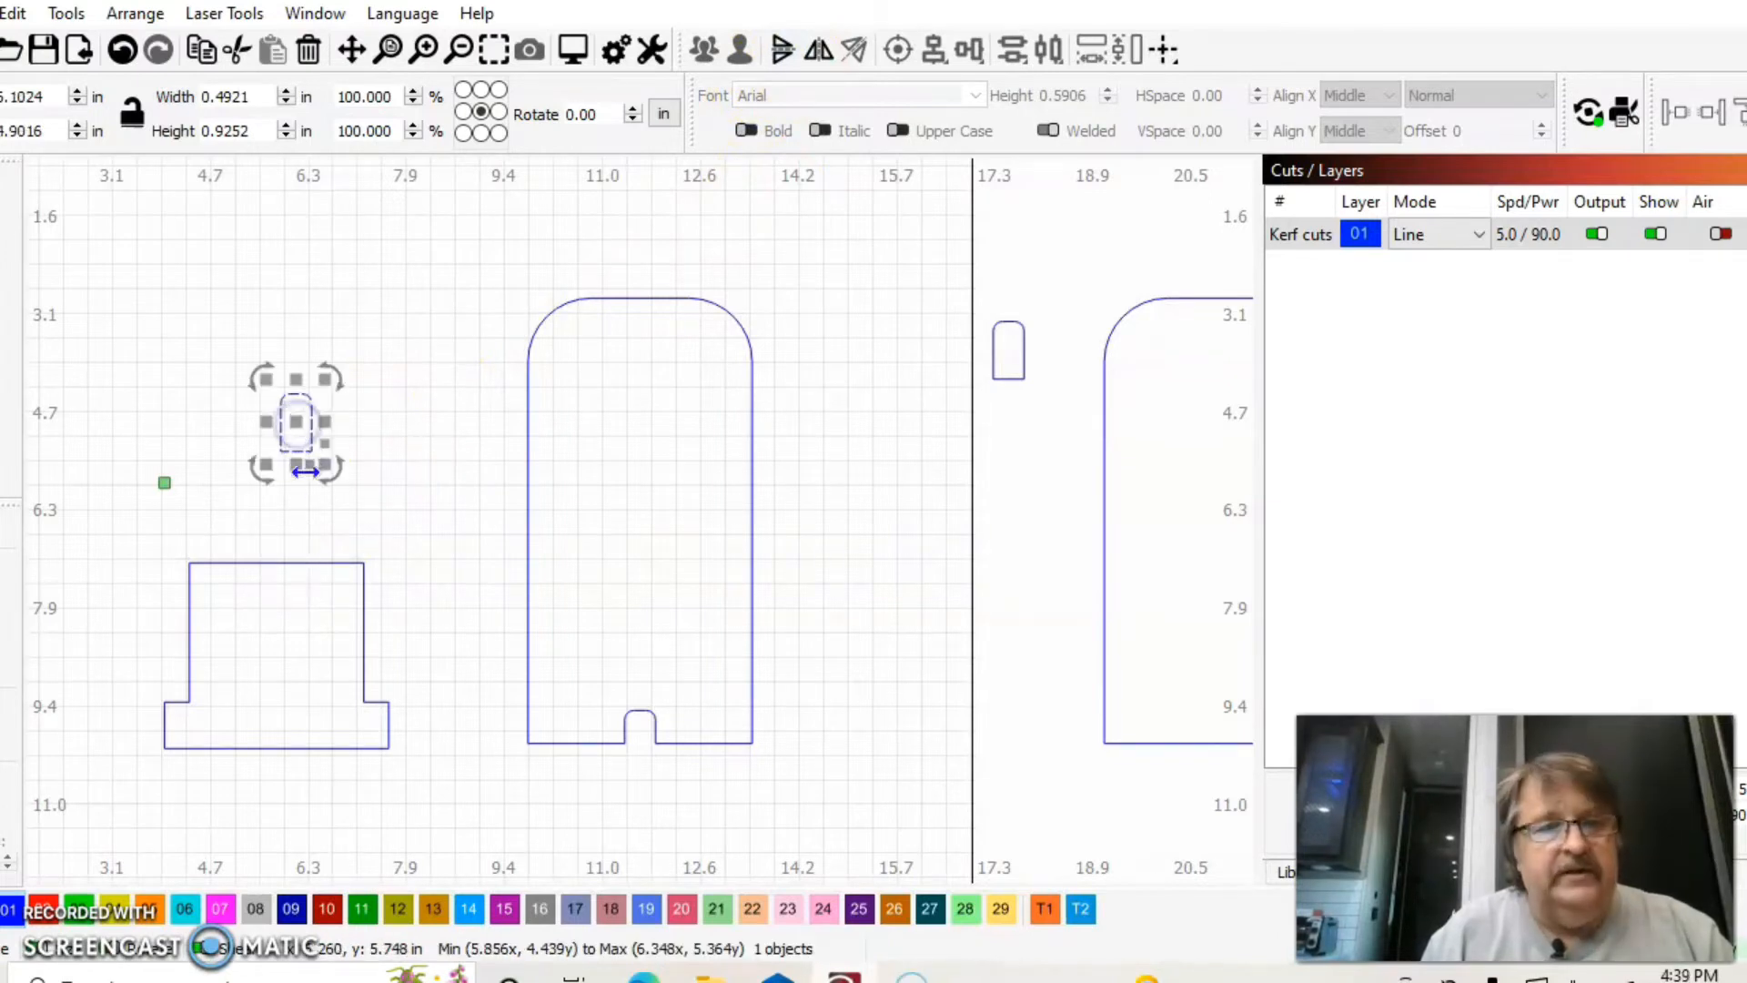
click(462, 50)
click(490, 51)
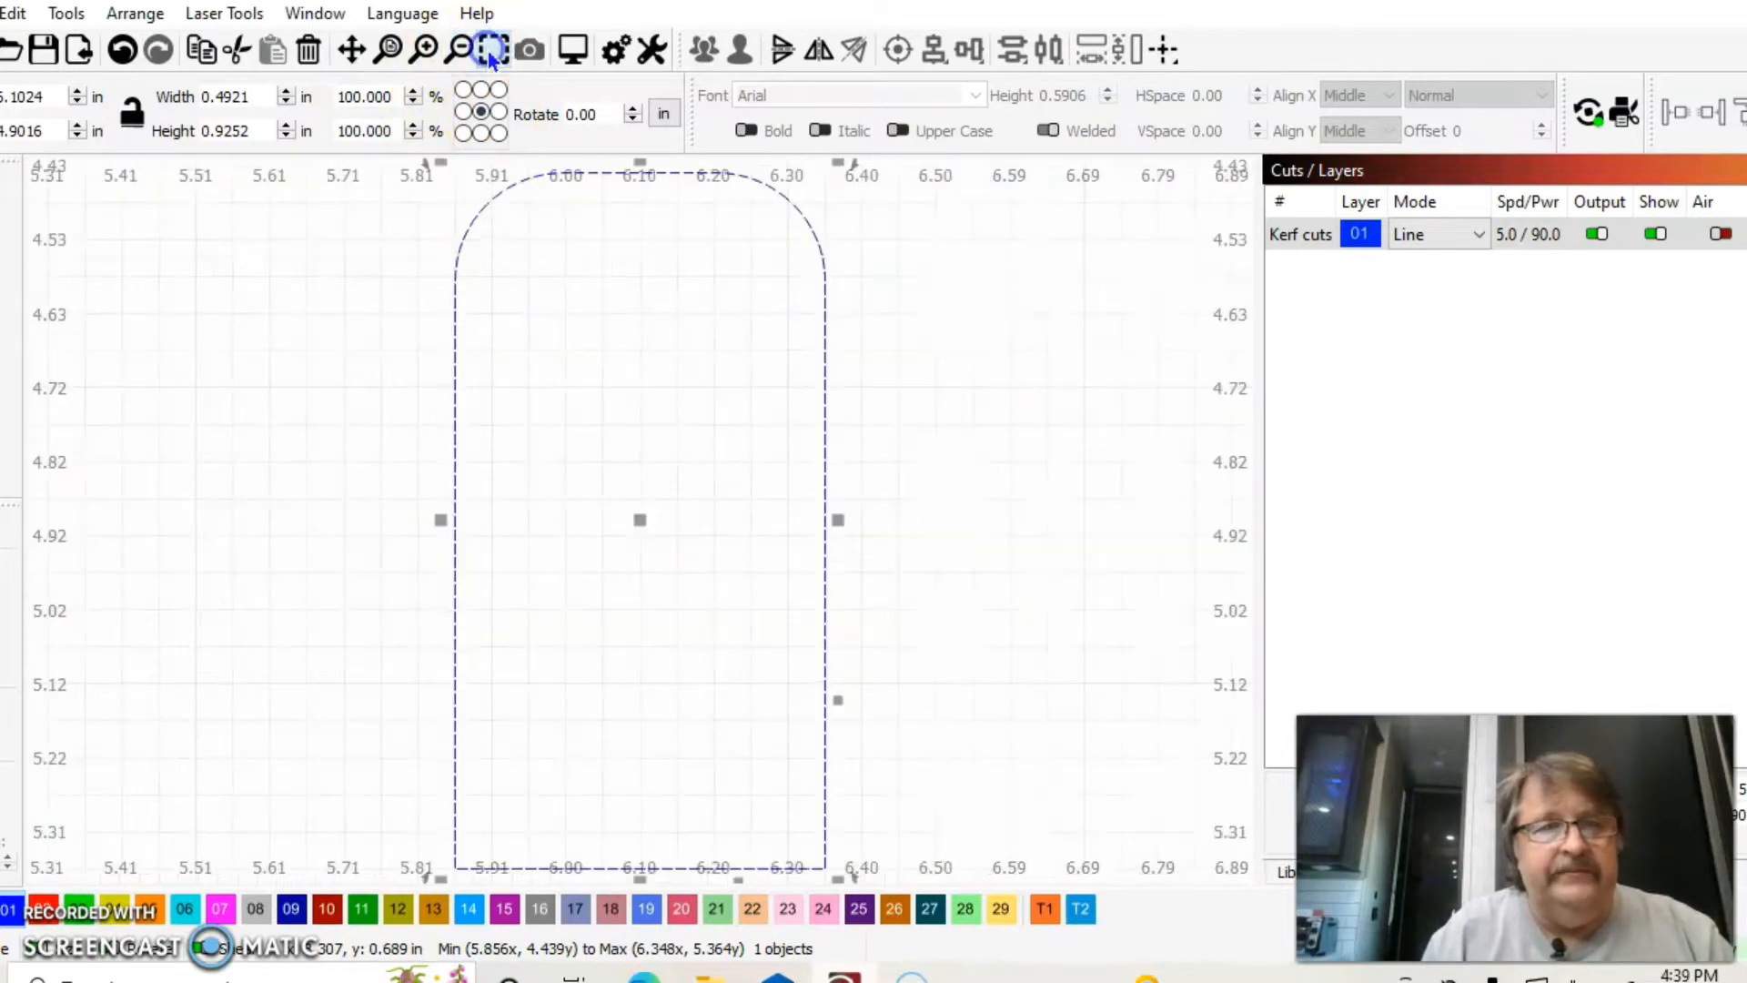
click(460, 53)
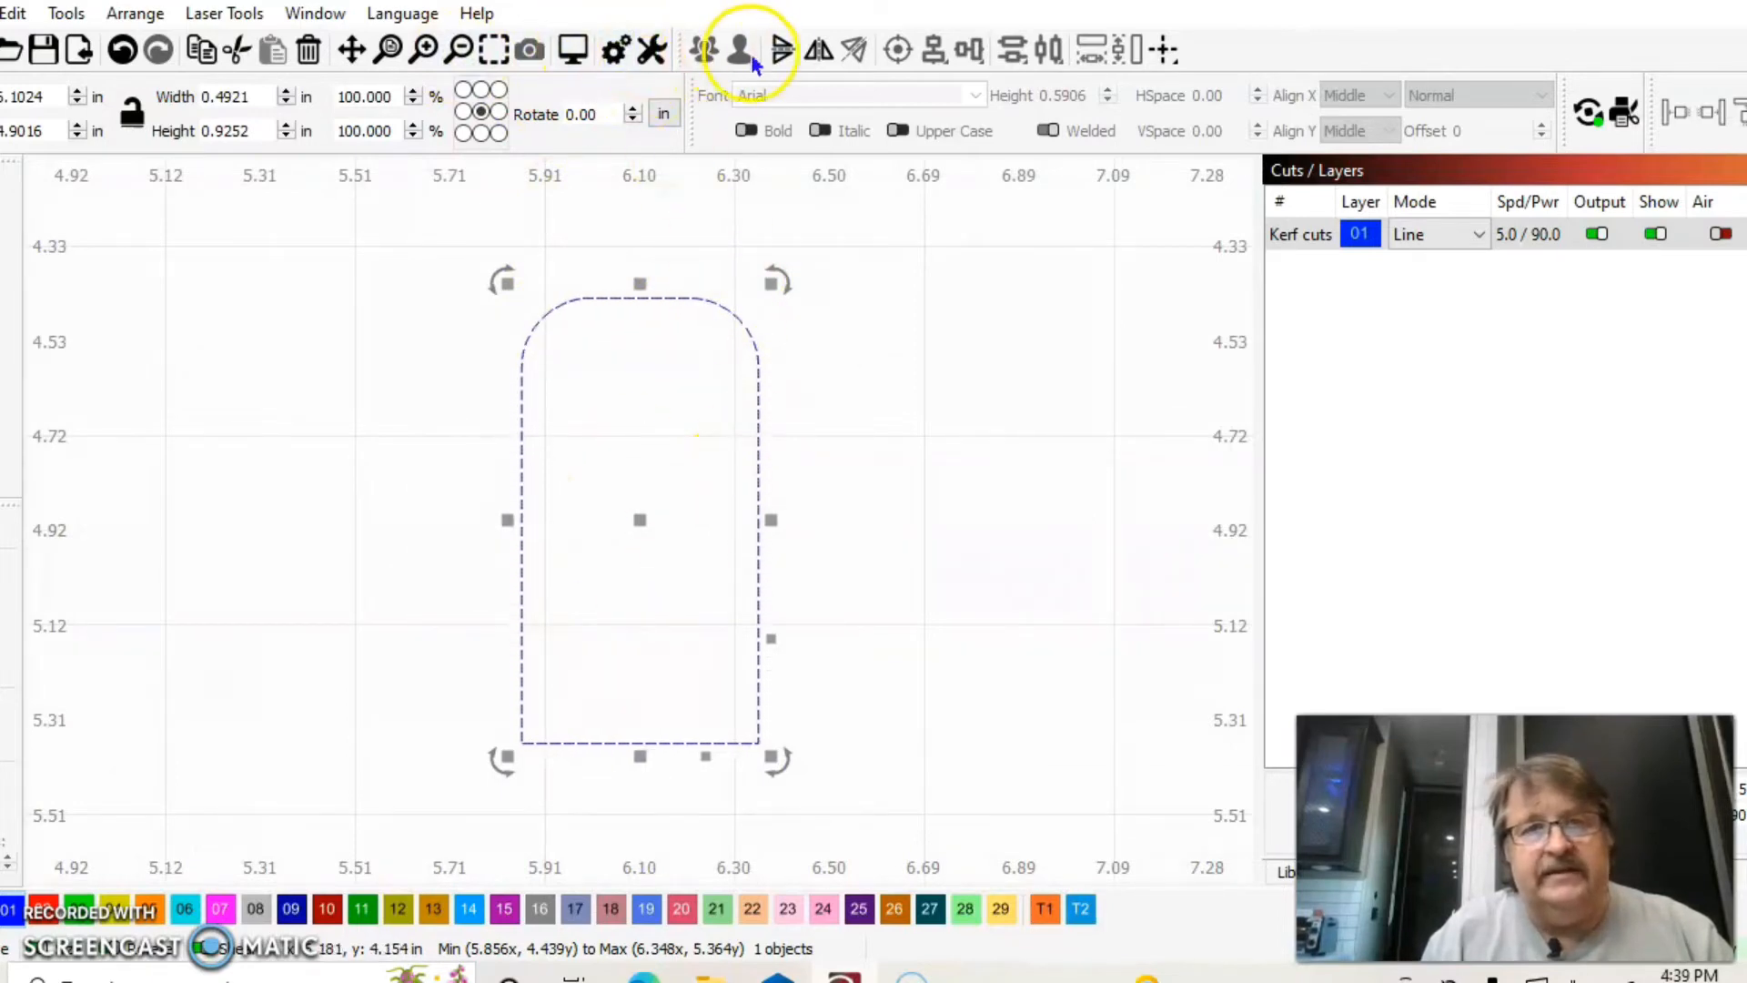
click(780, 50)
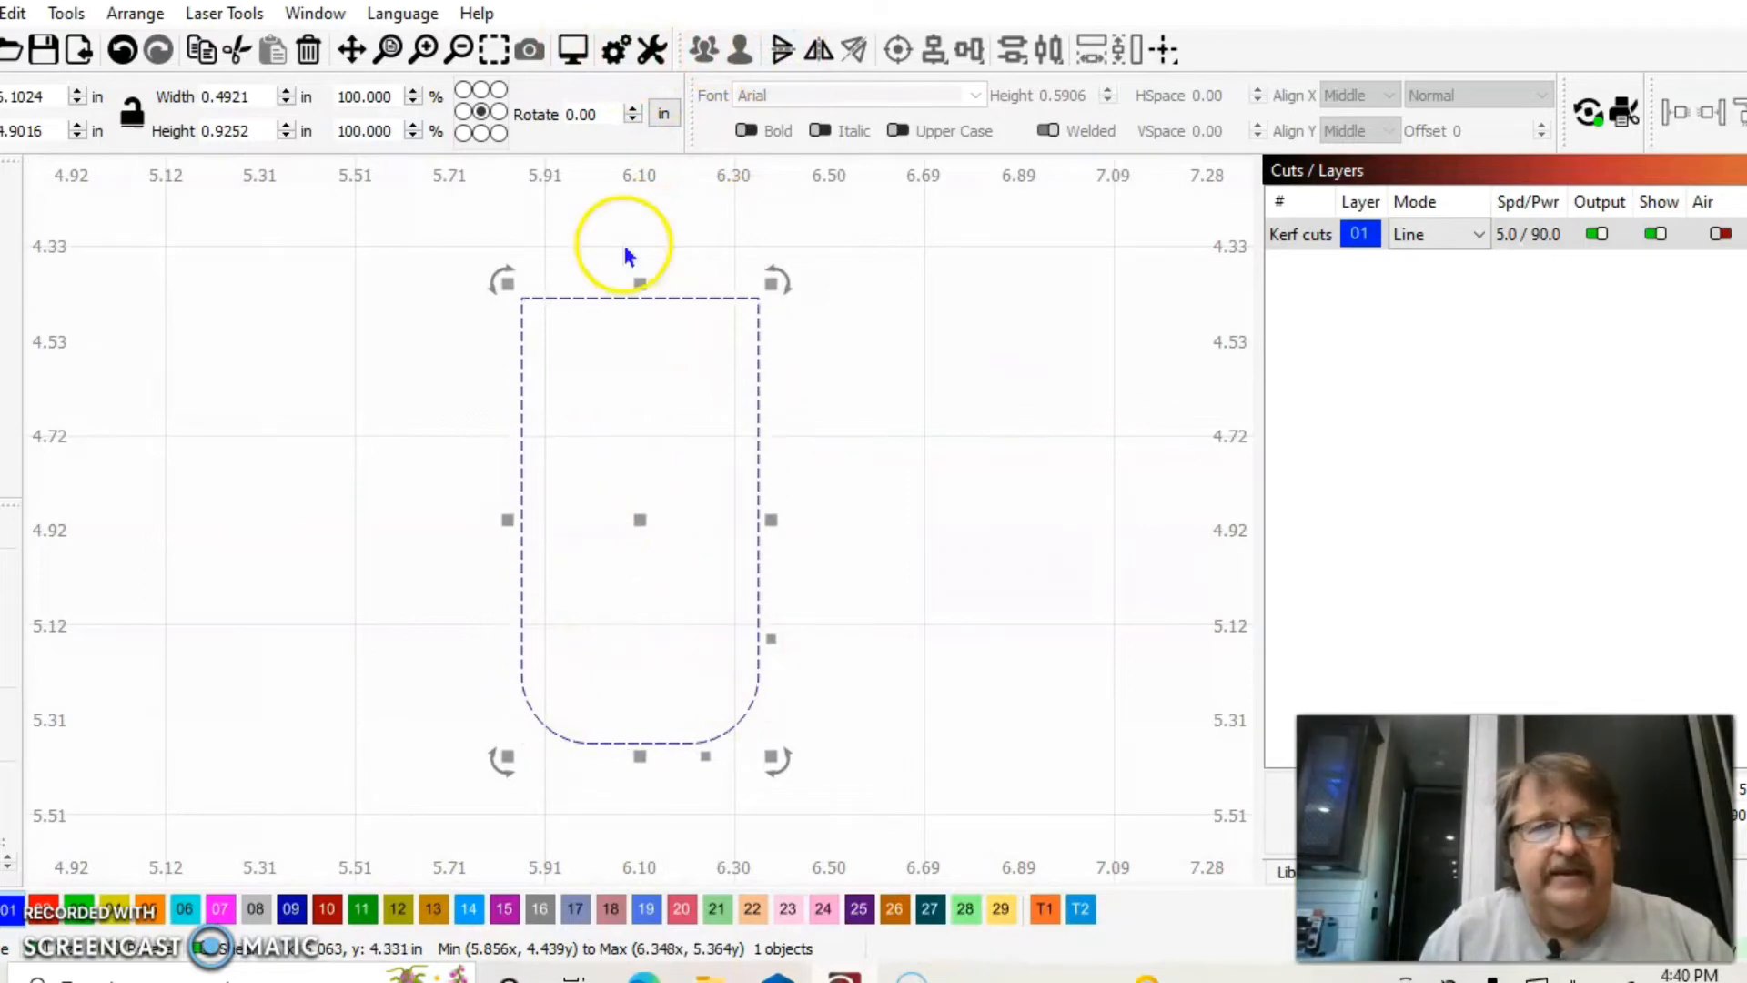
Step: Move the flipped notch shape down across the middle of the stepped outline's upper edge, centred at about x 5.75 in, y 7.24 in
click(447, 48)
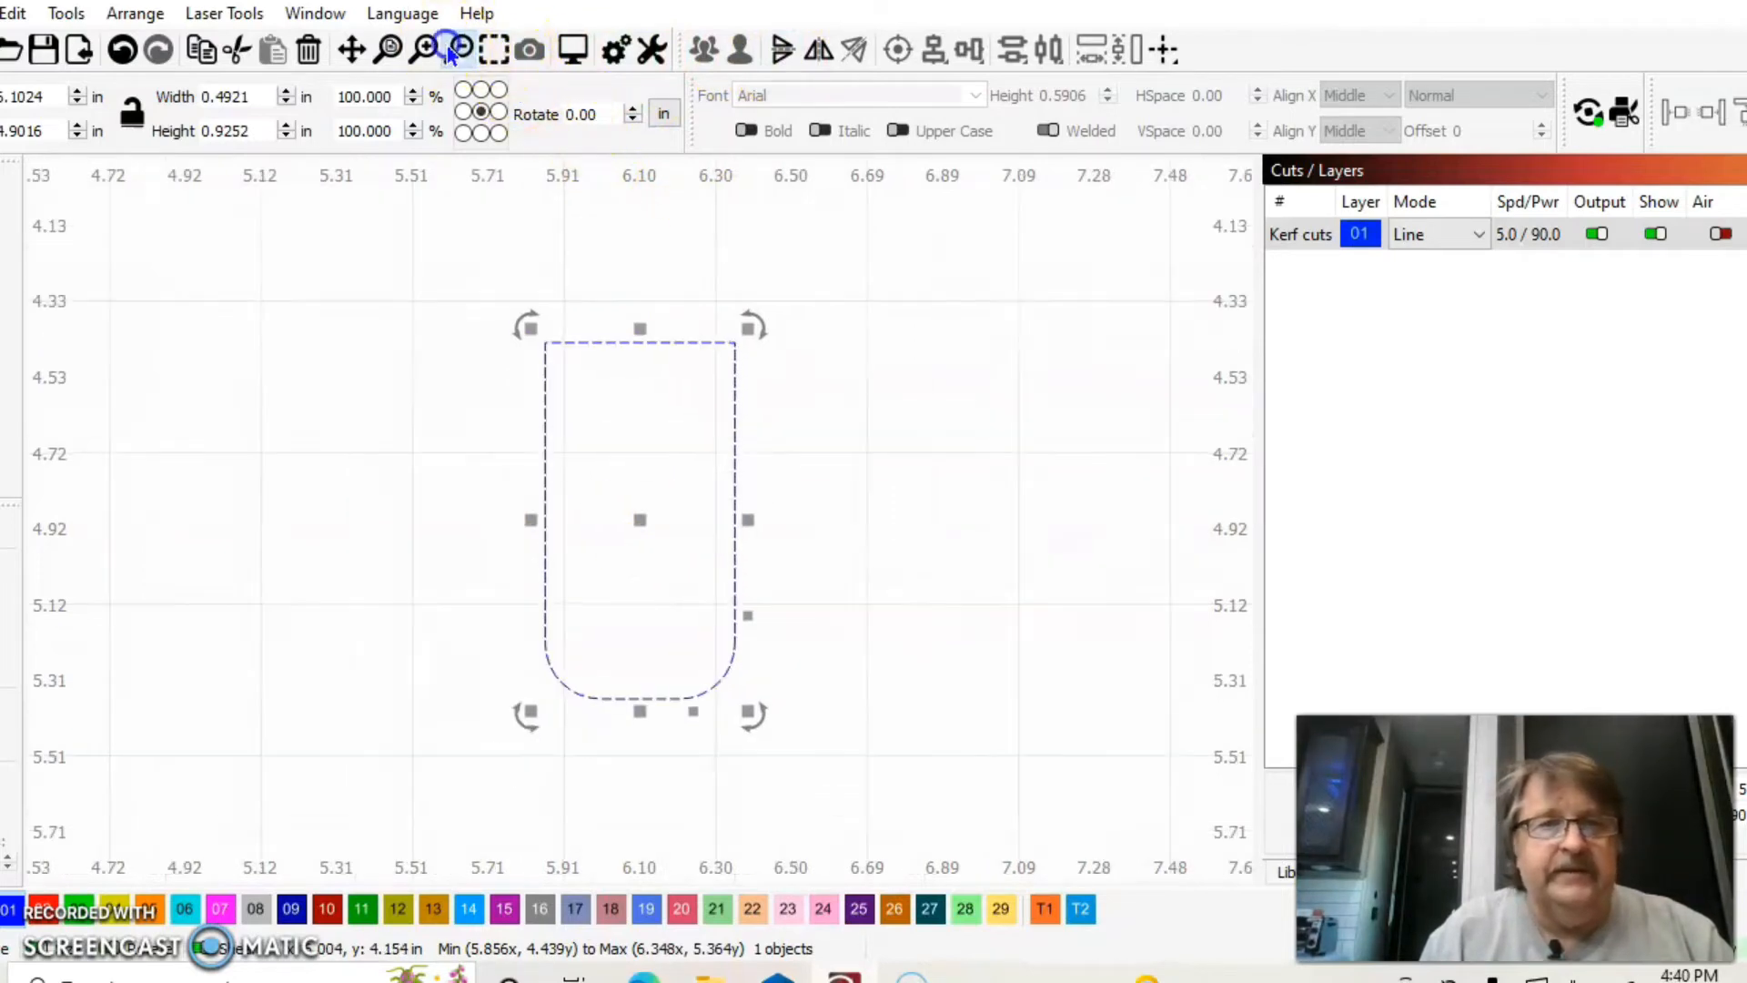
click(446, 45)
click(445, 45)
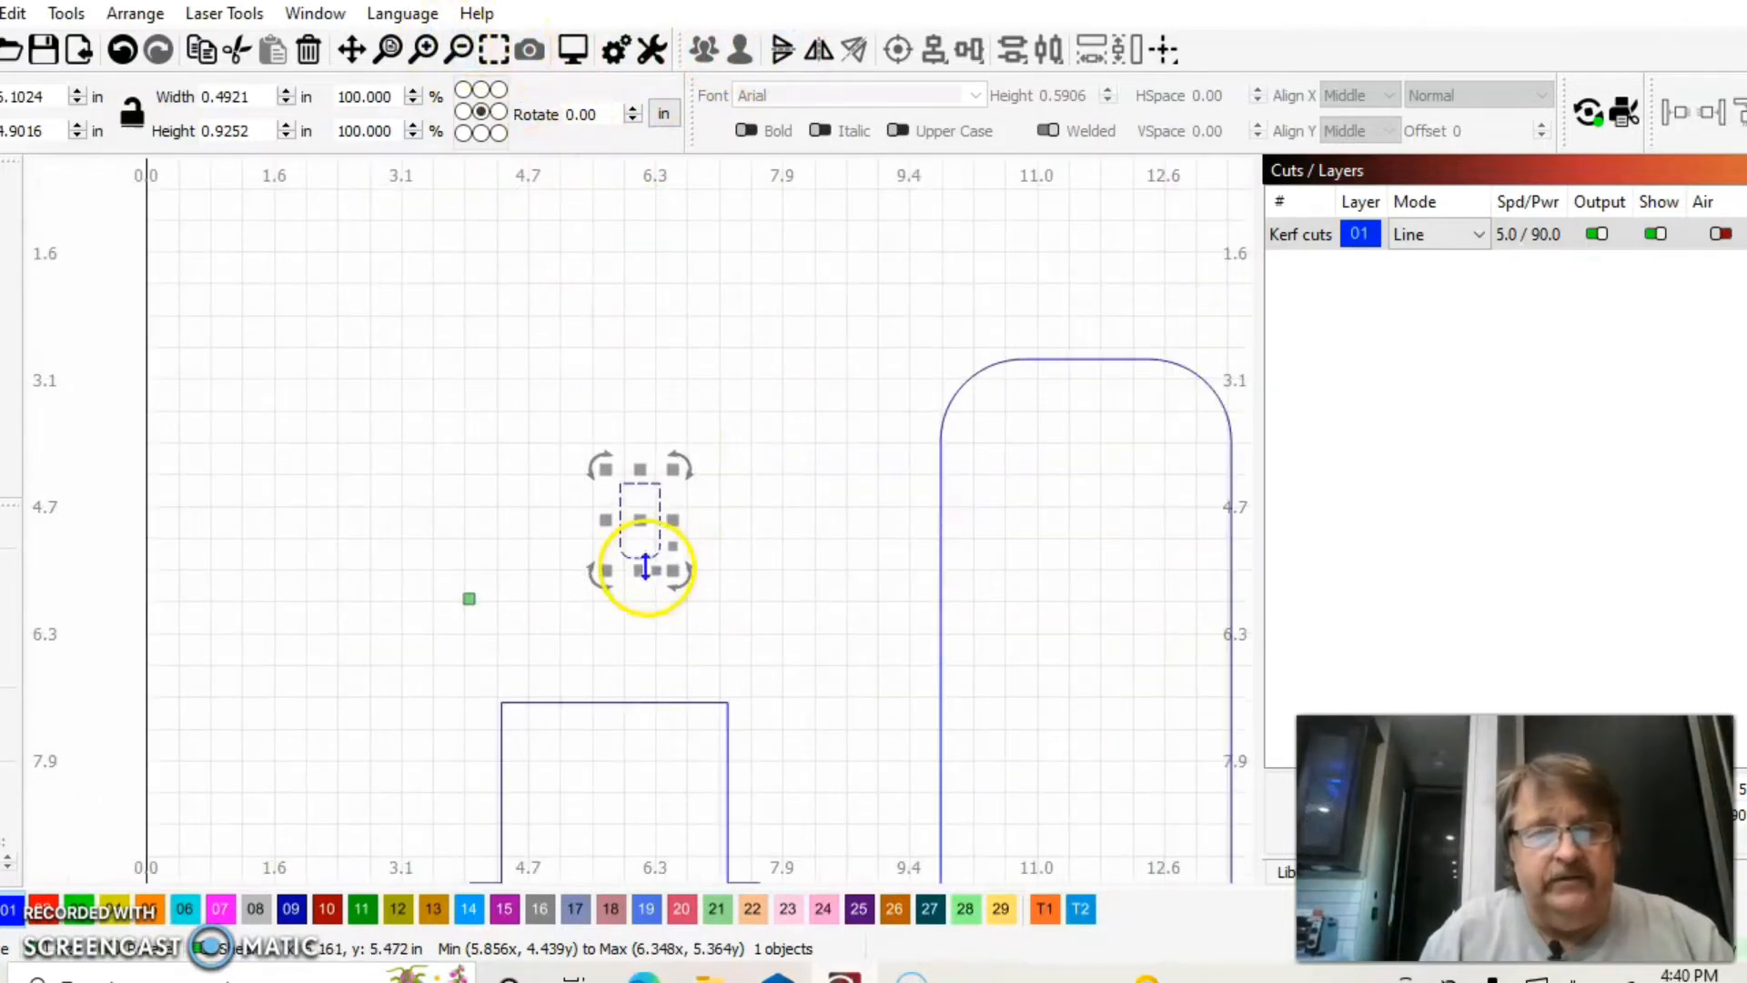
drag(636, 518, 602, 739)
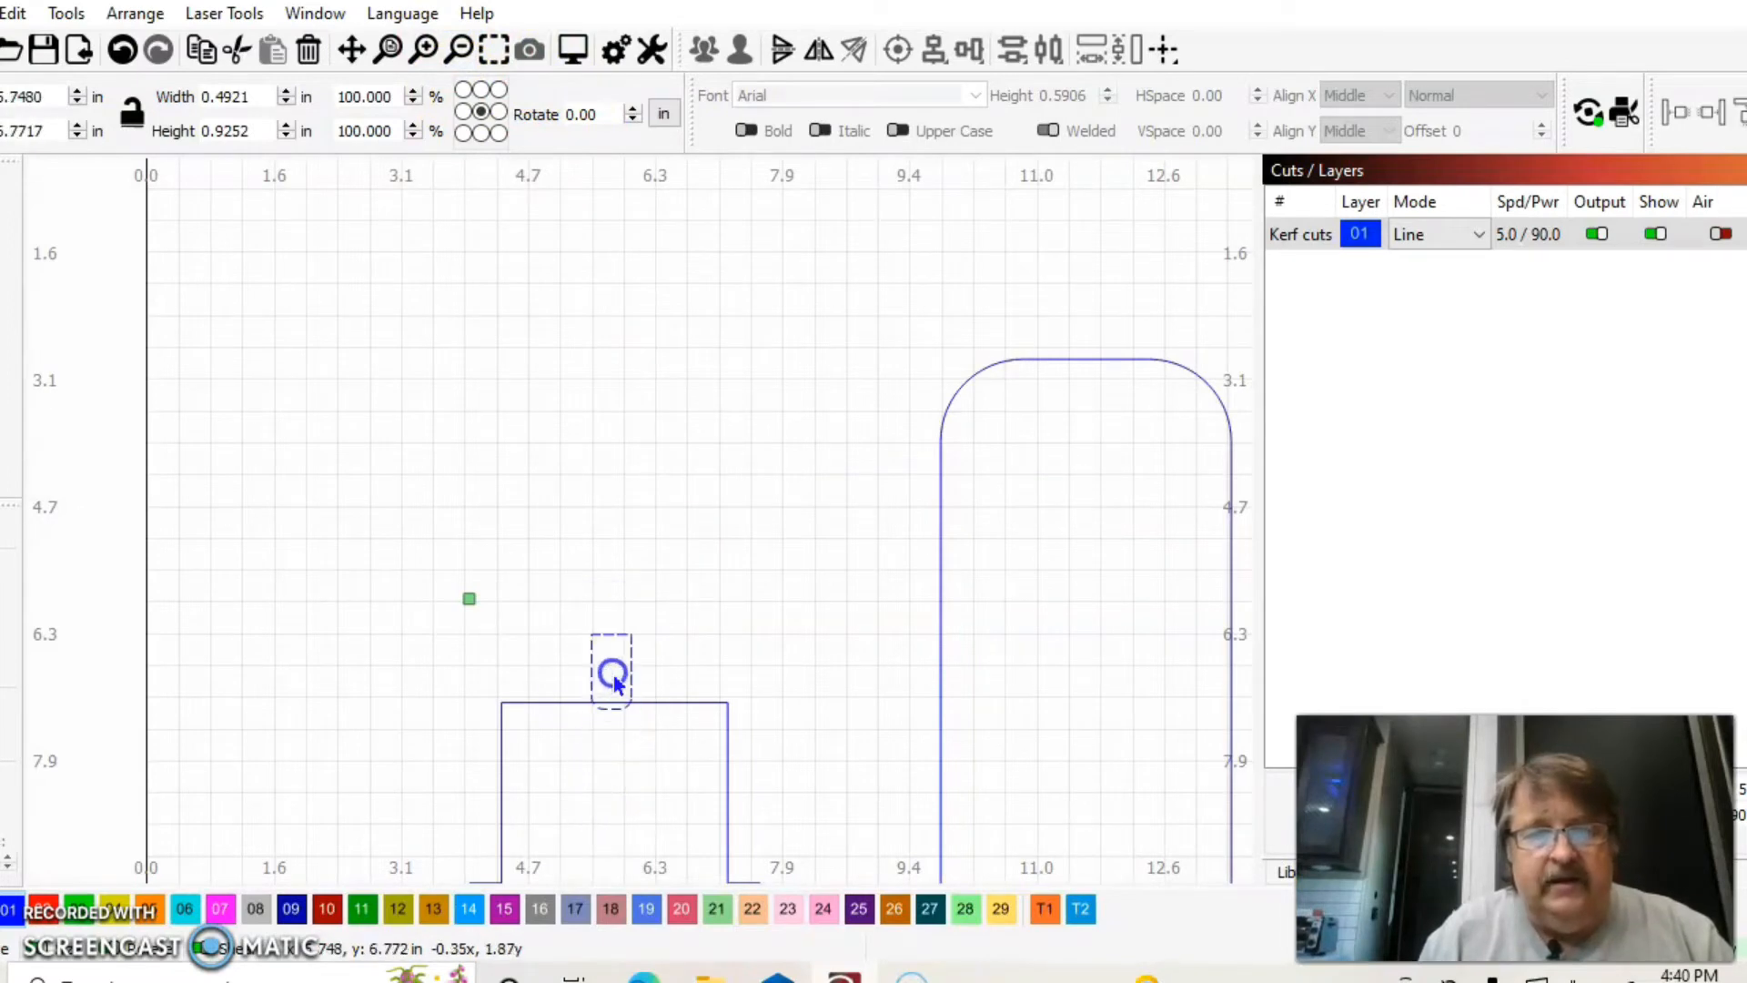
click(618, 706)
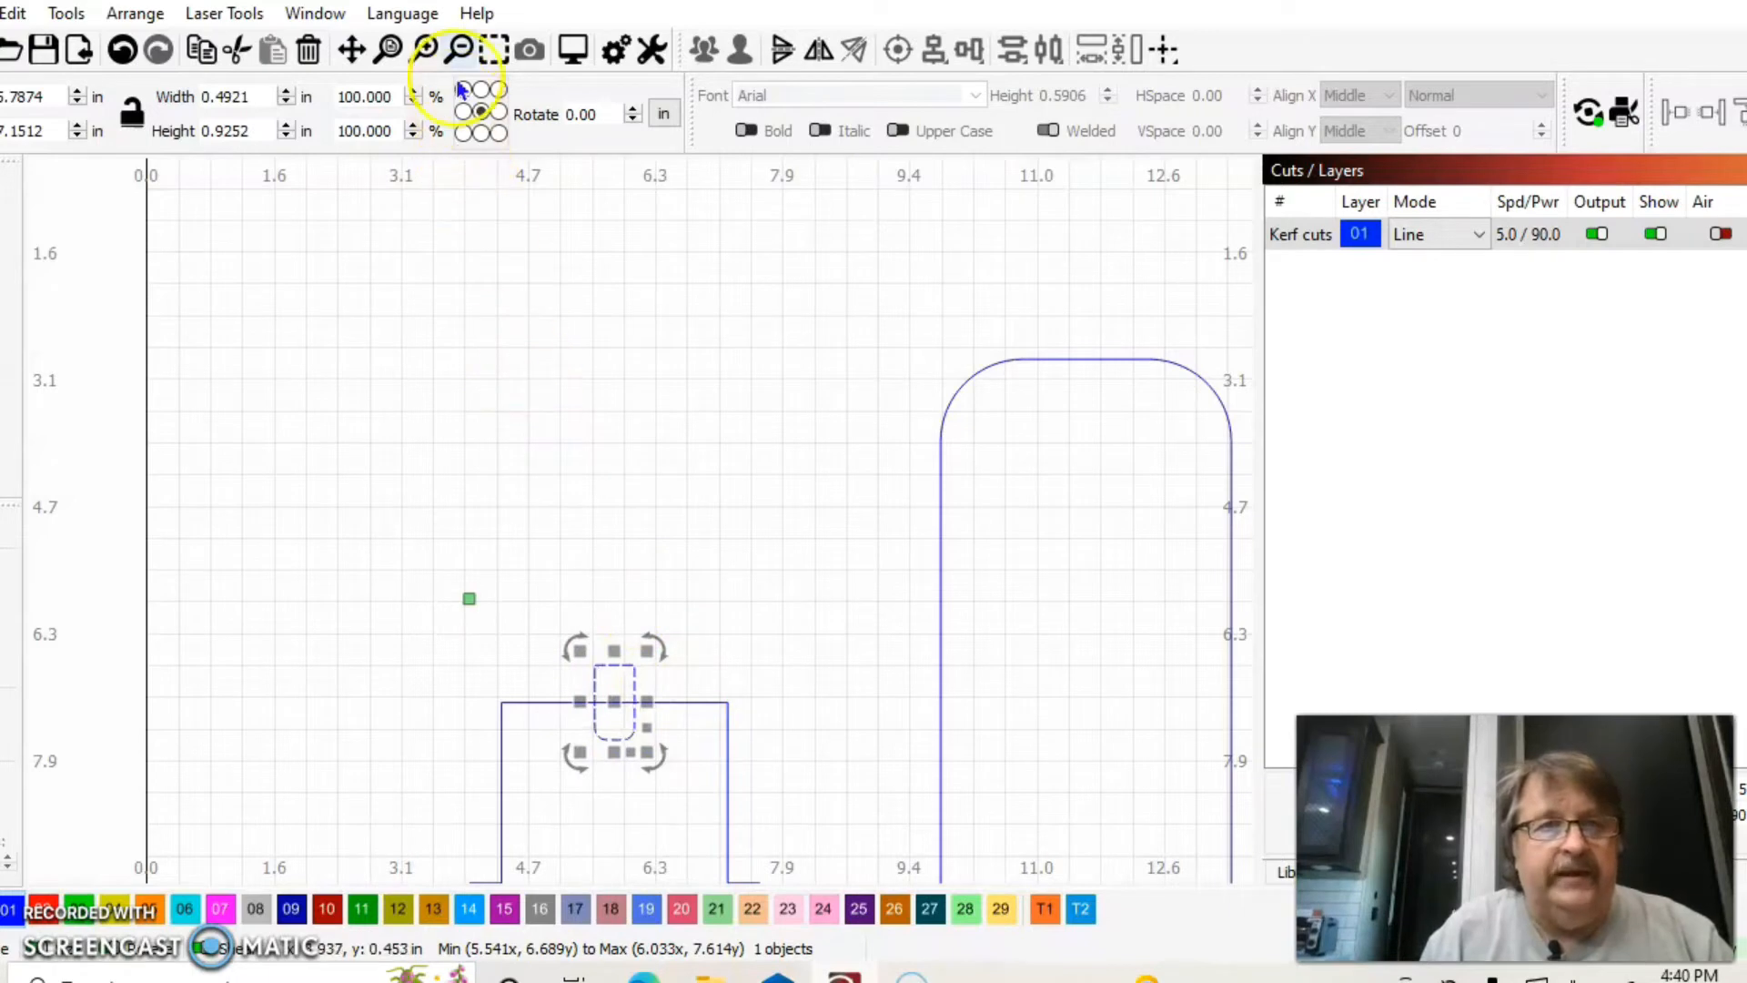
click(459, 49)
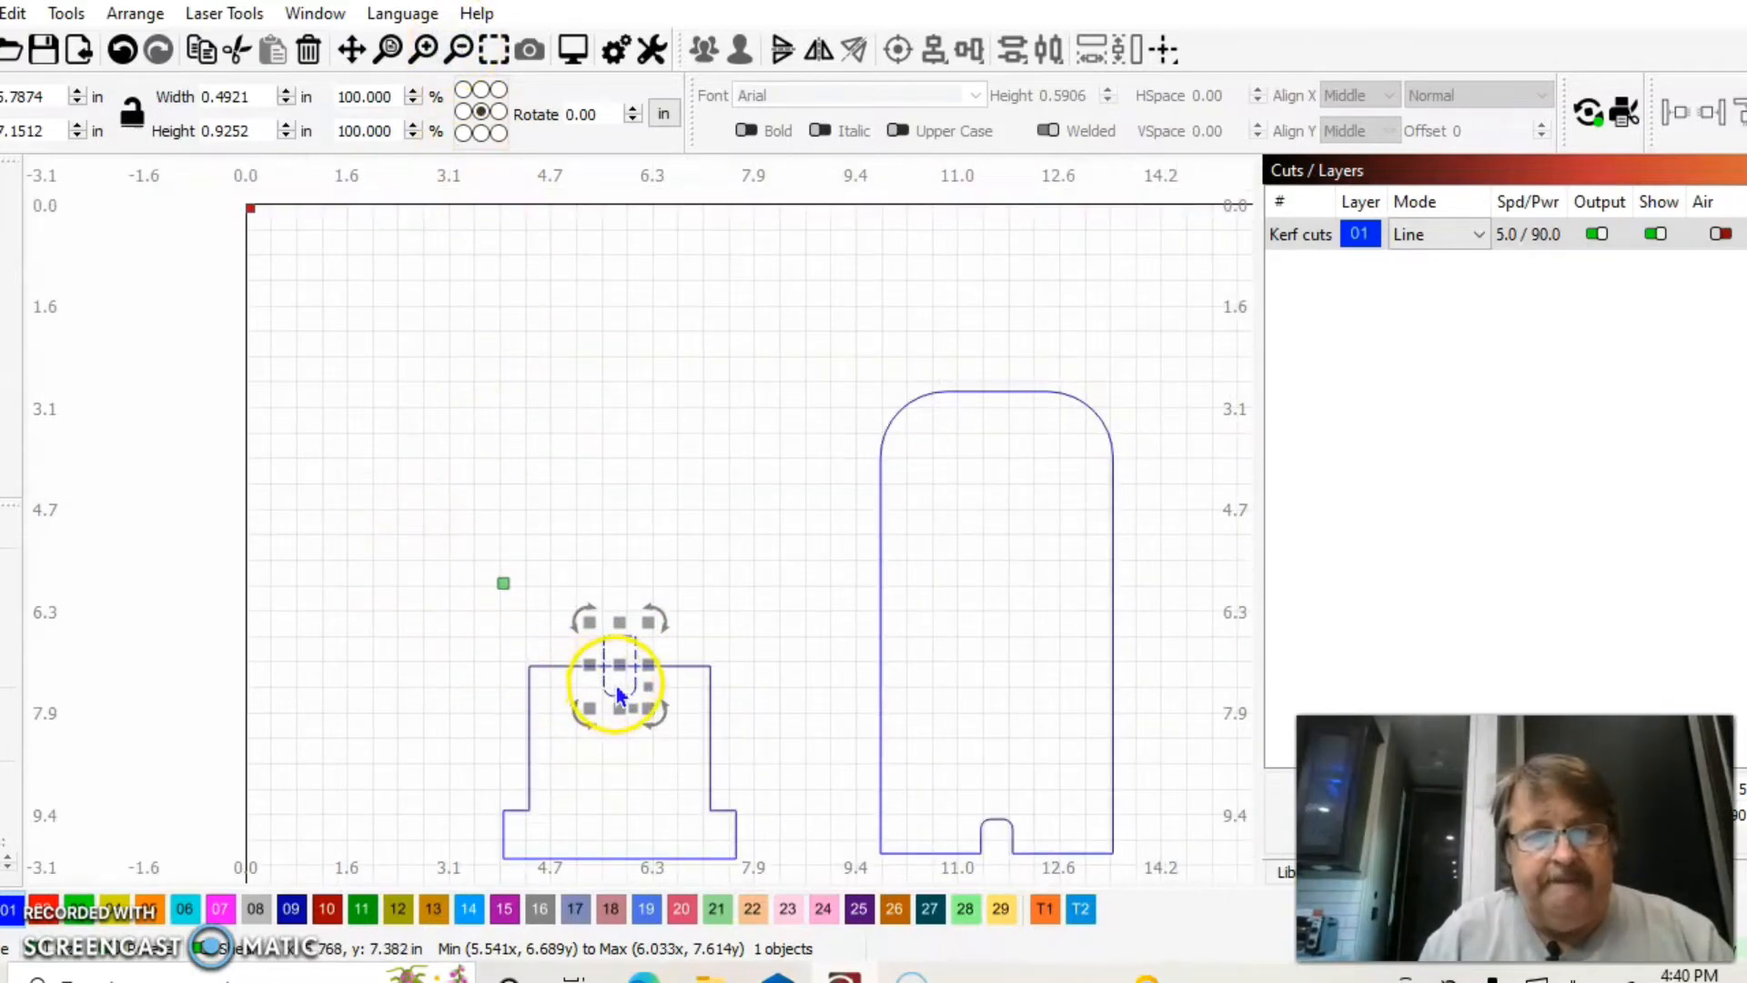
drag(604, 686, 615, 678)
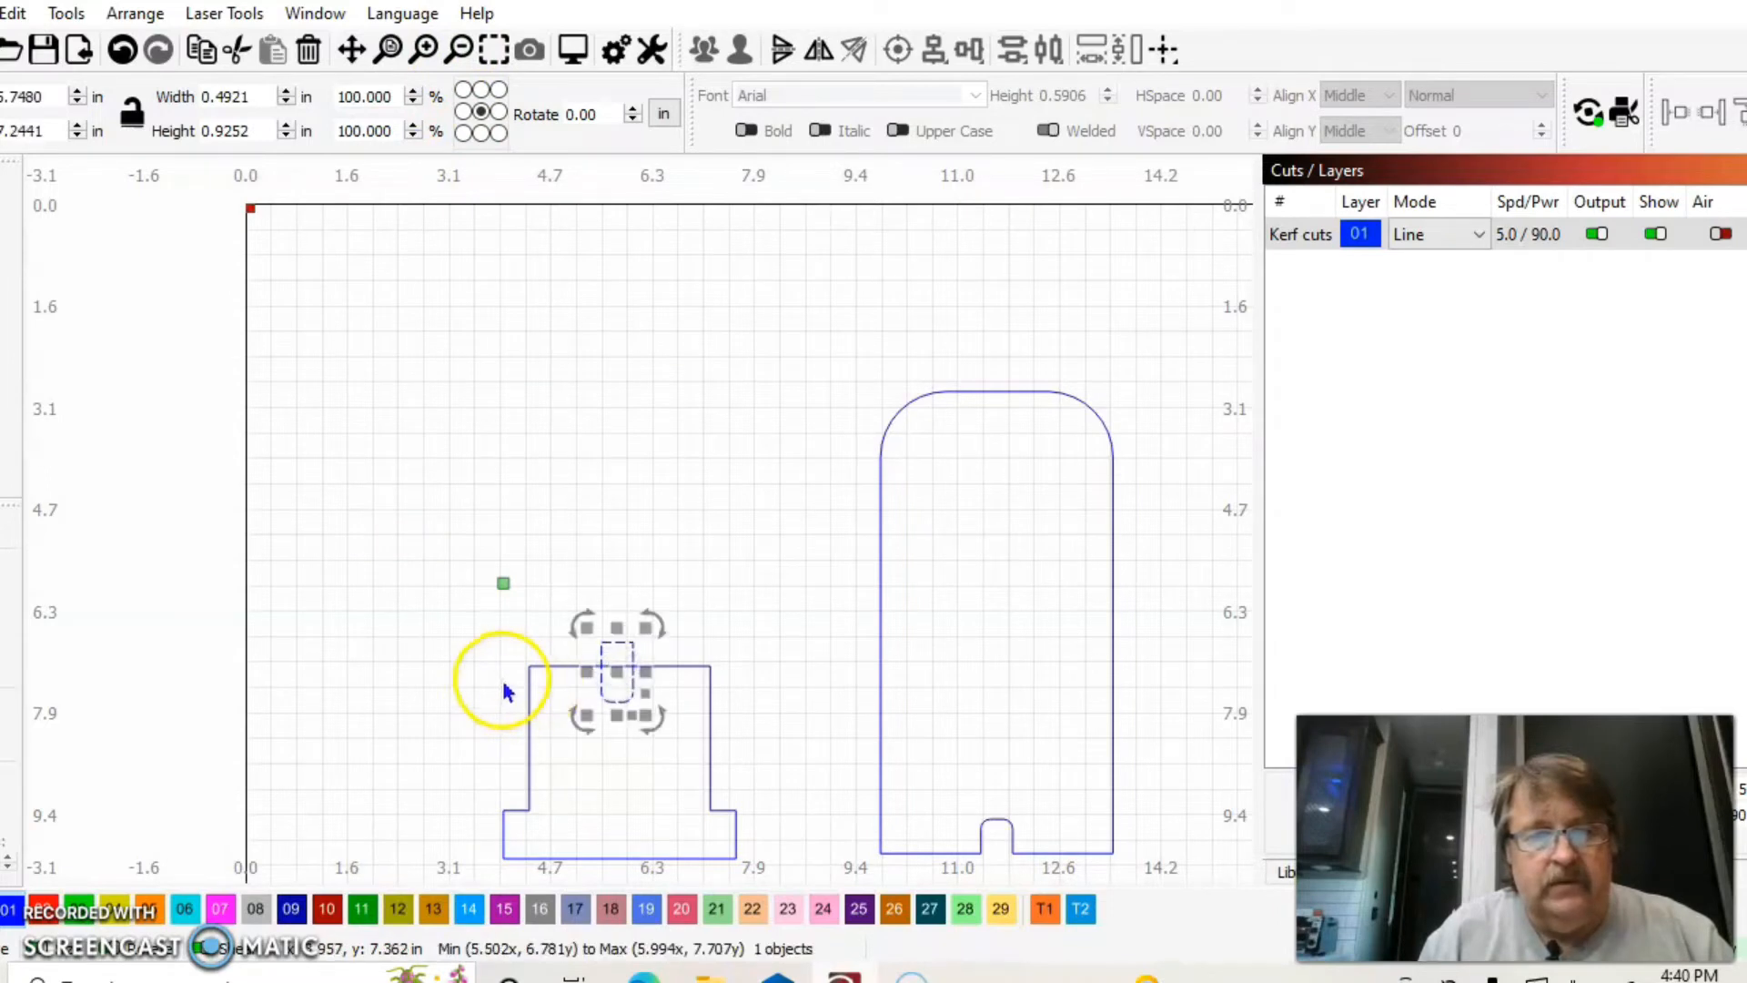
Step: Centre the flipped notch shape horizontally on the stepped outline
shift+click(553, 667)
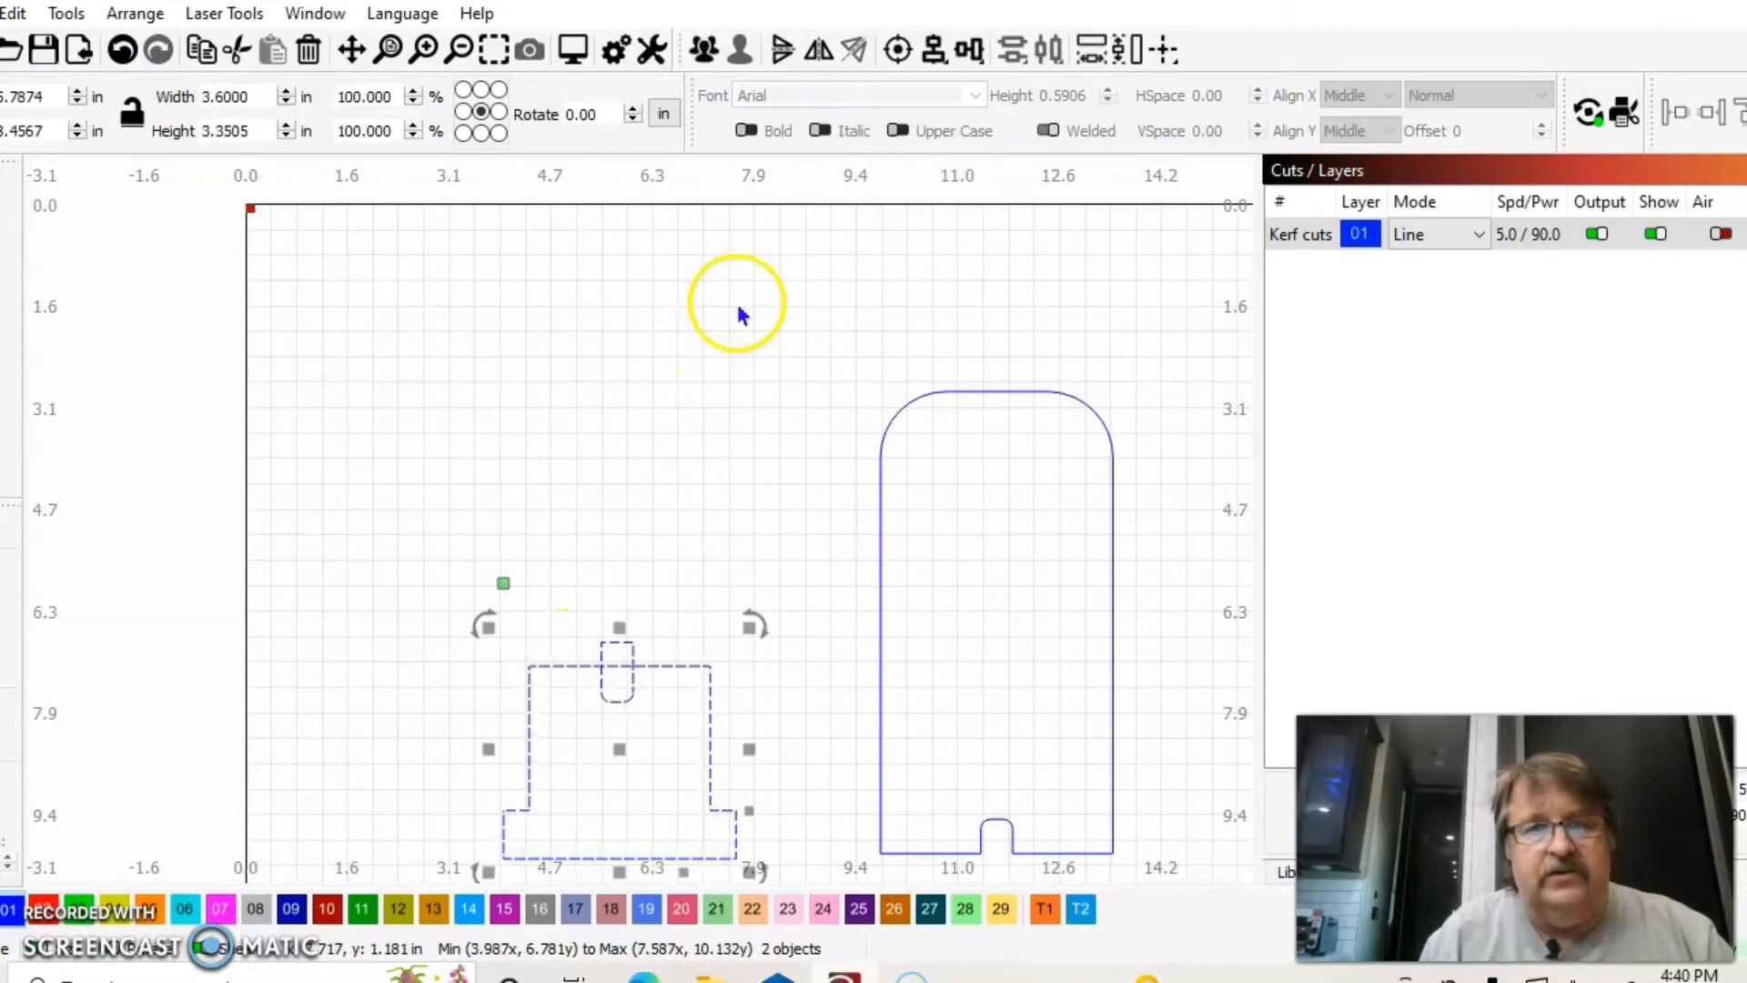
click(897, 51)
click(977, 92)
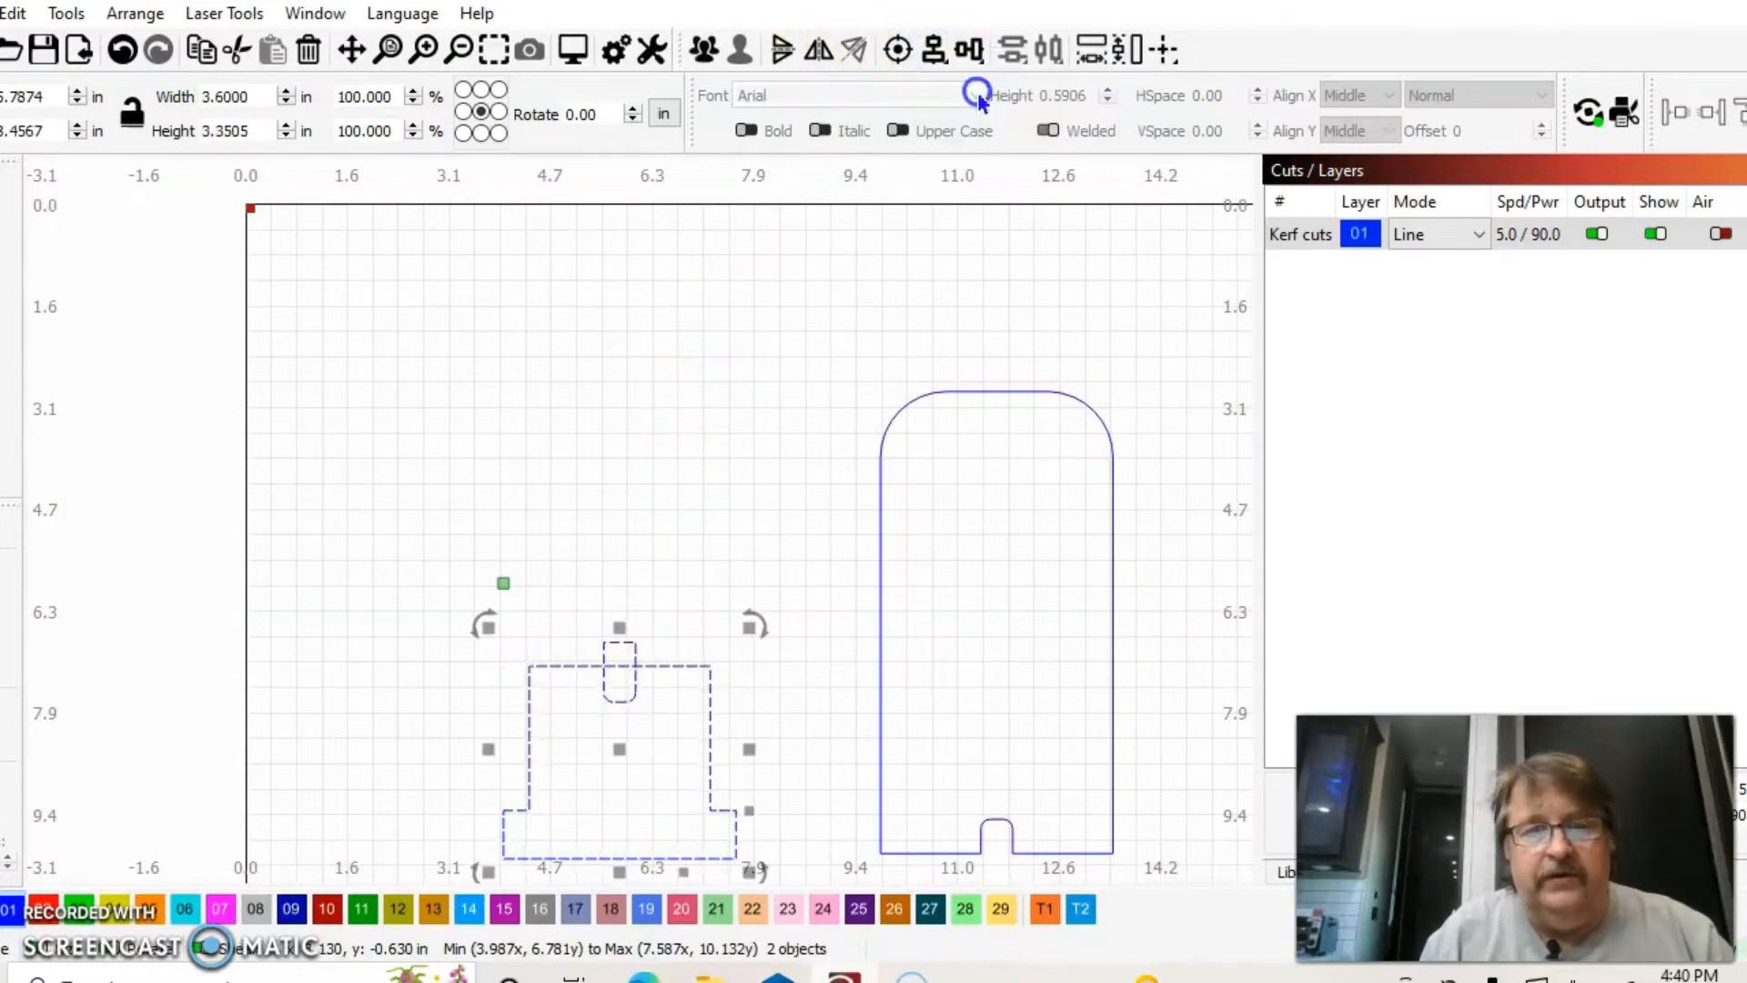
click(718, 343)
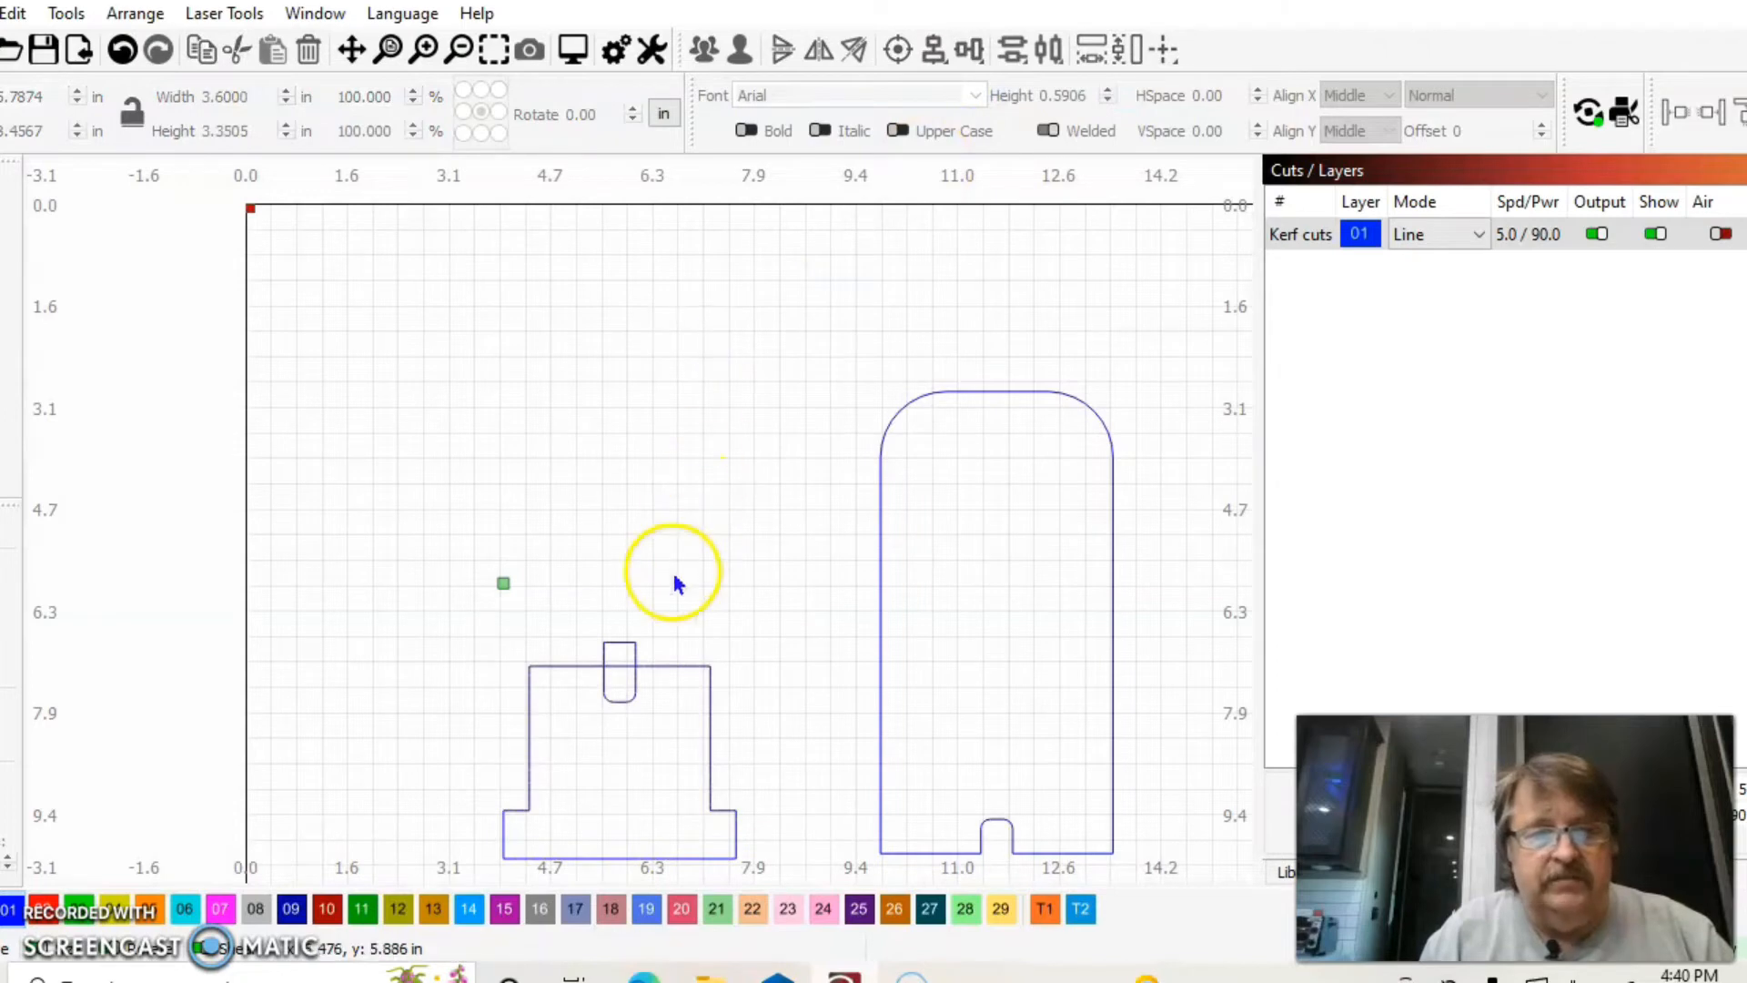
Step: Cut the notch out of the stepped outline's upper edge with the Boolean Assistant's Subtract B - A option
click(615, 645)
shift+click(527, 667)
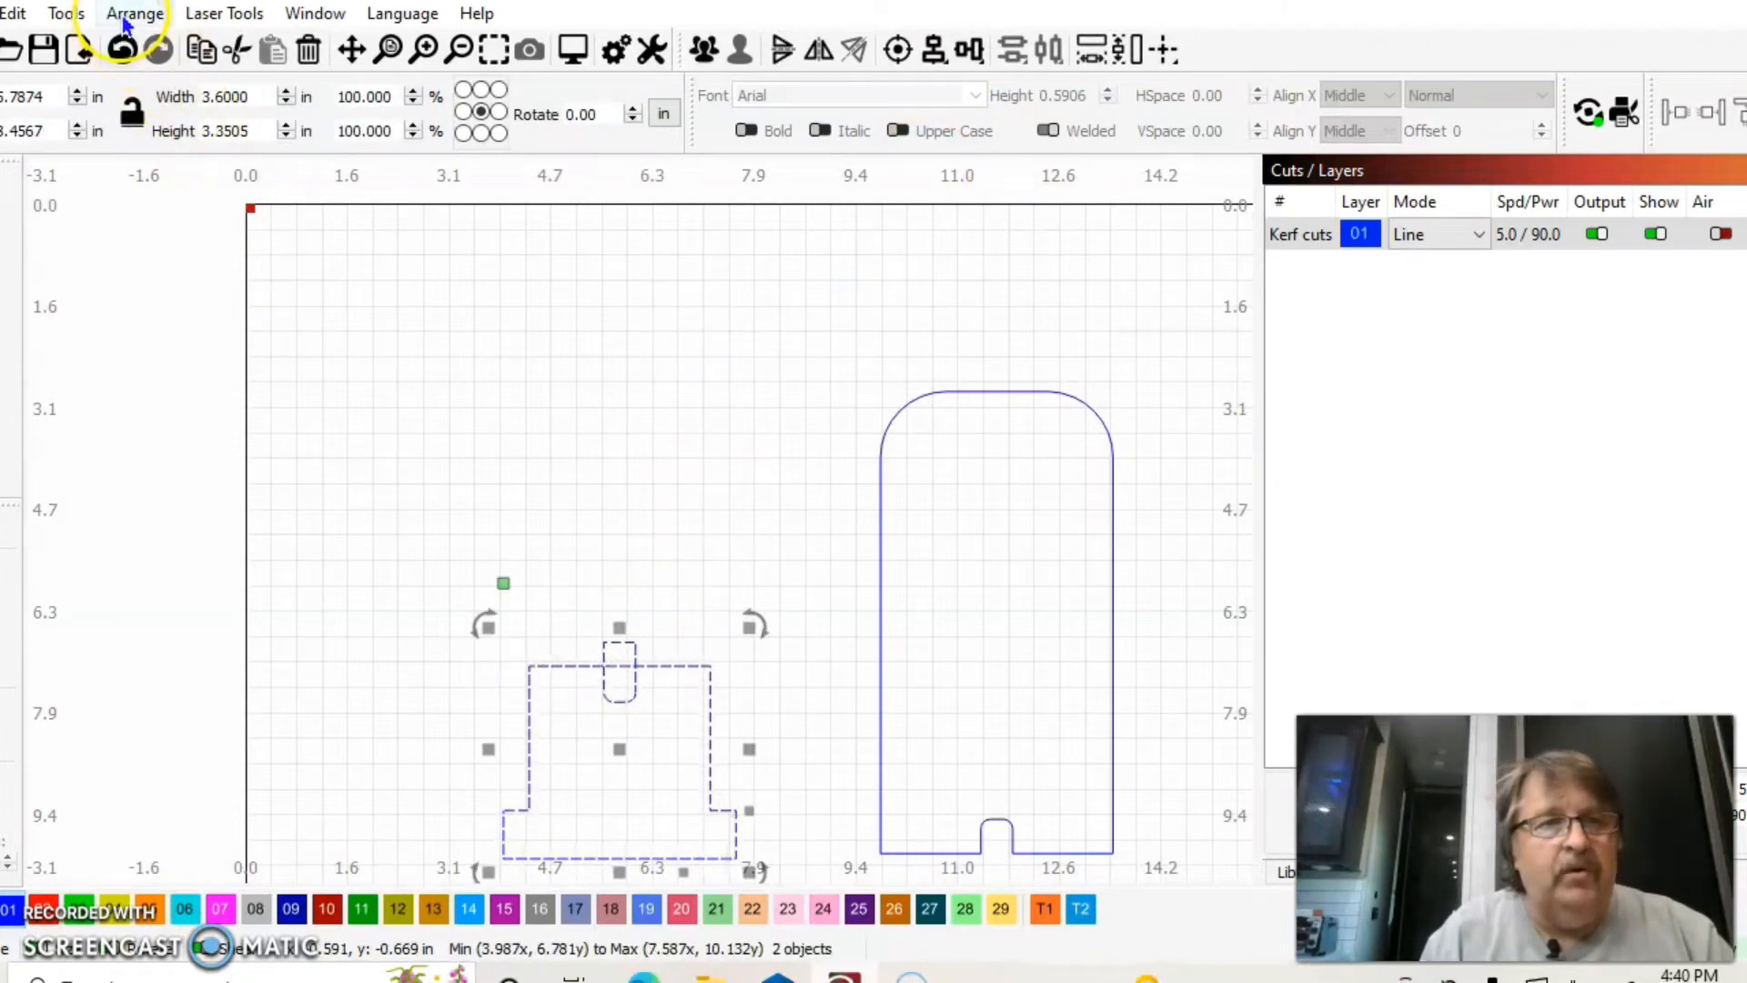
click(66, 13)
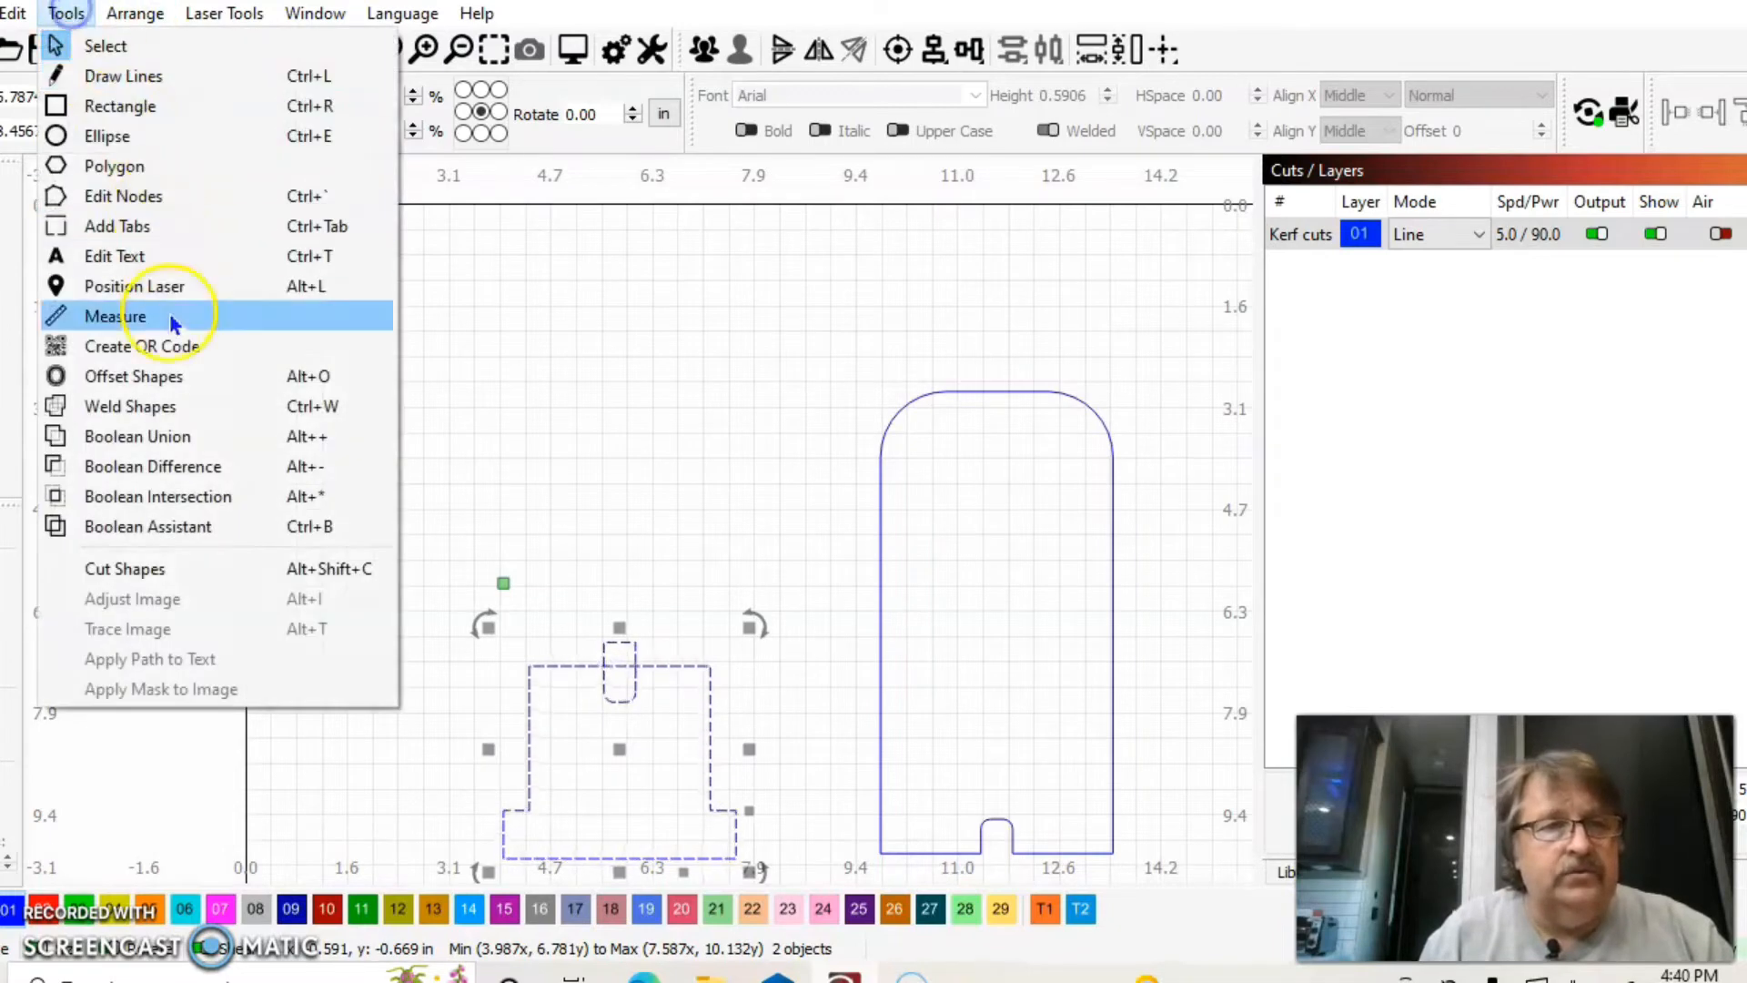
click(173, 522)
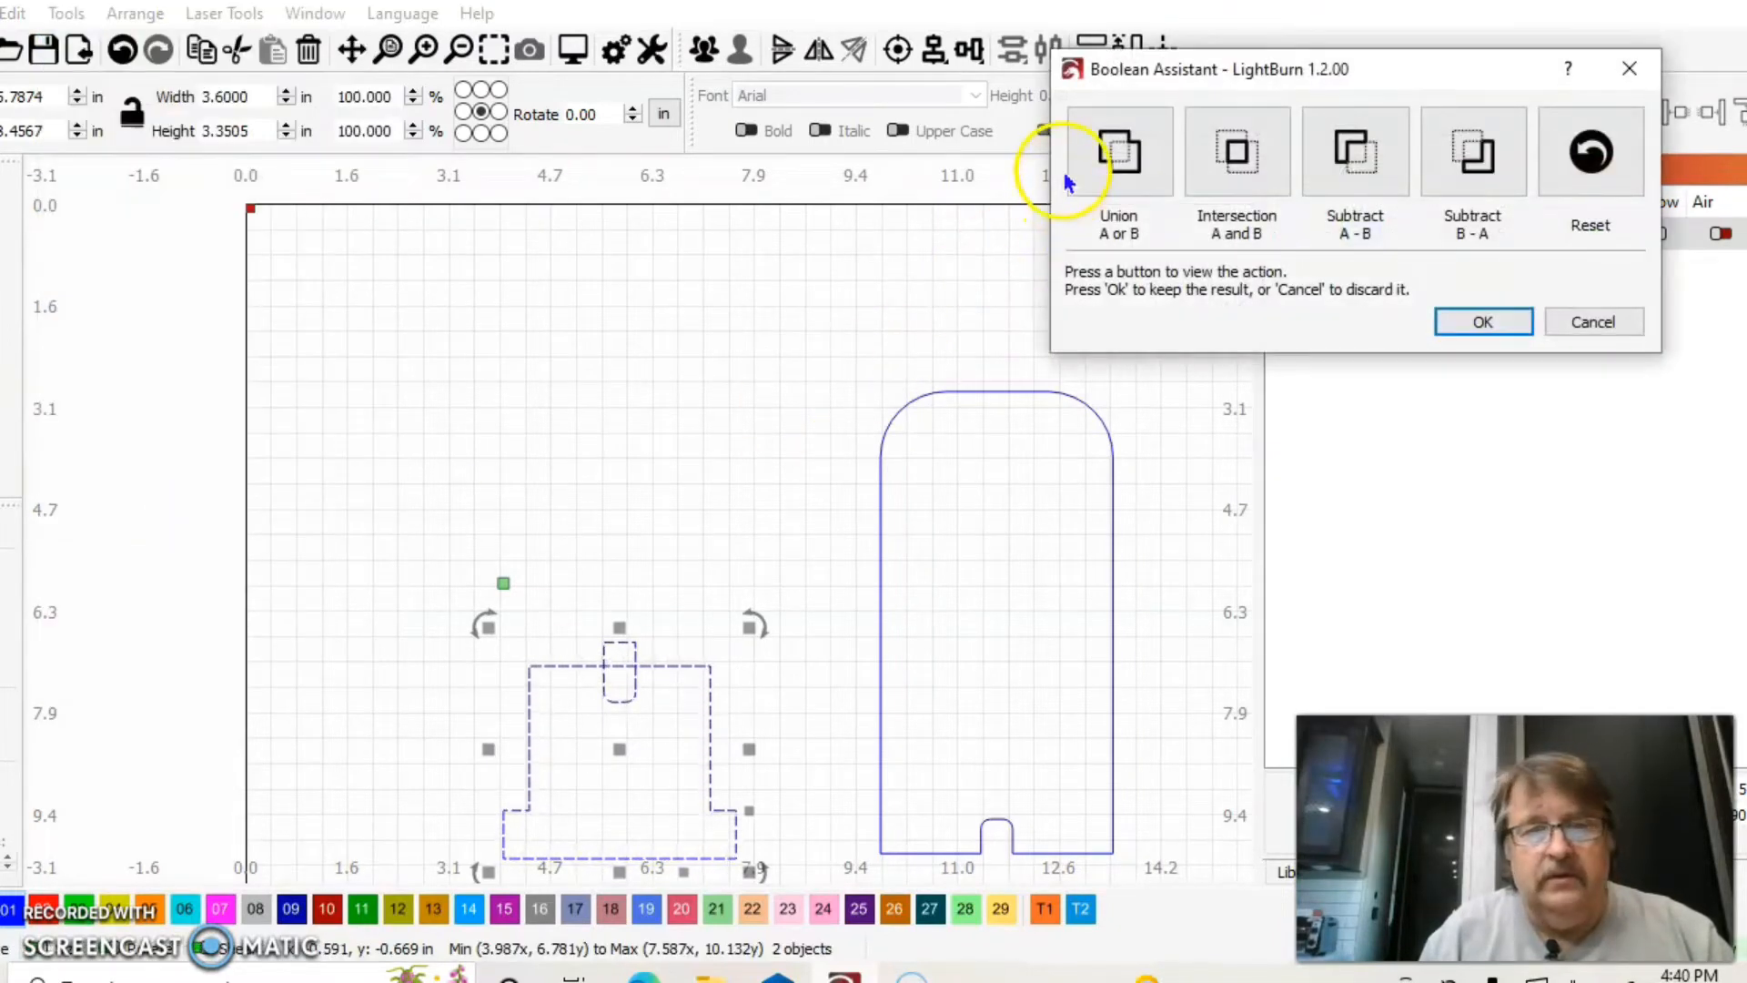
click(1103, 167)
click(1269, 151)
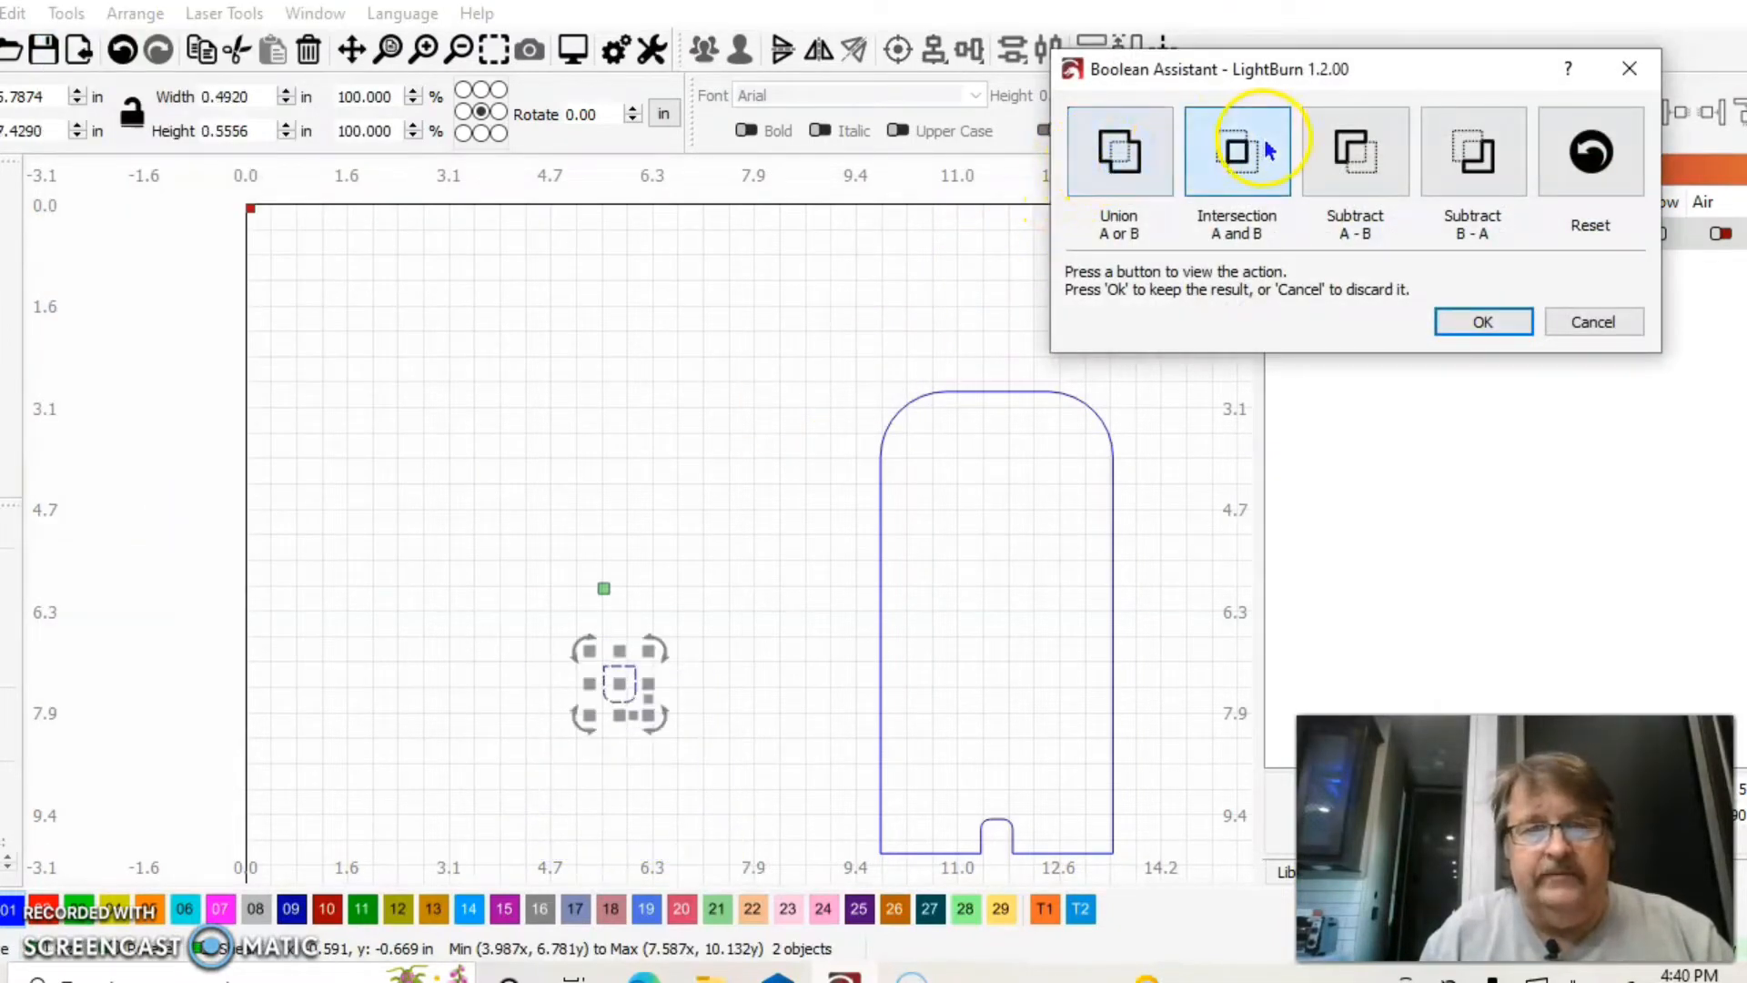
click(1353, 150)
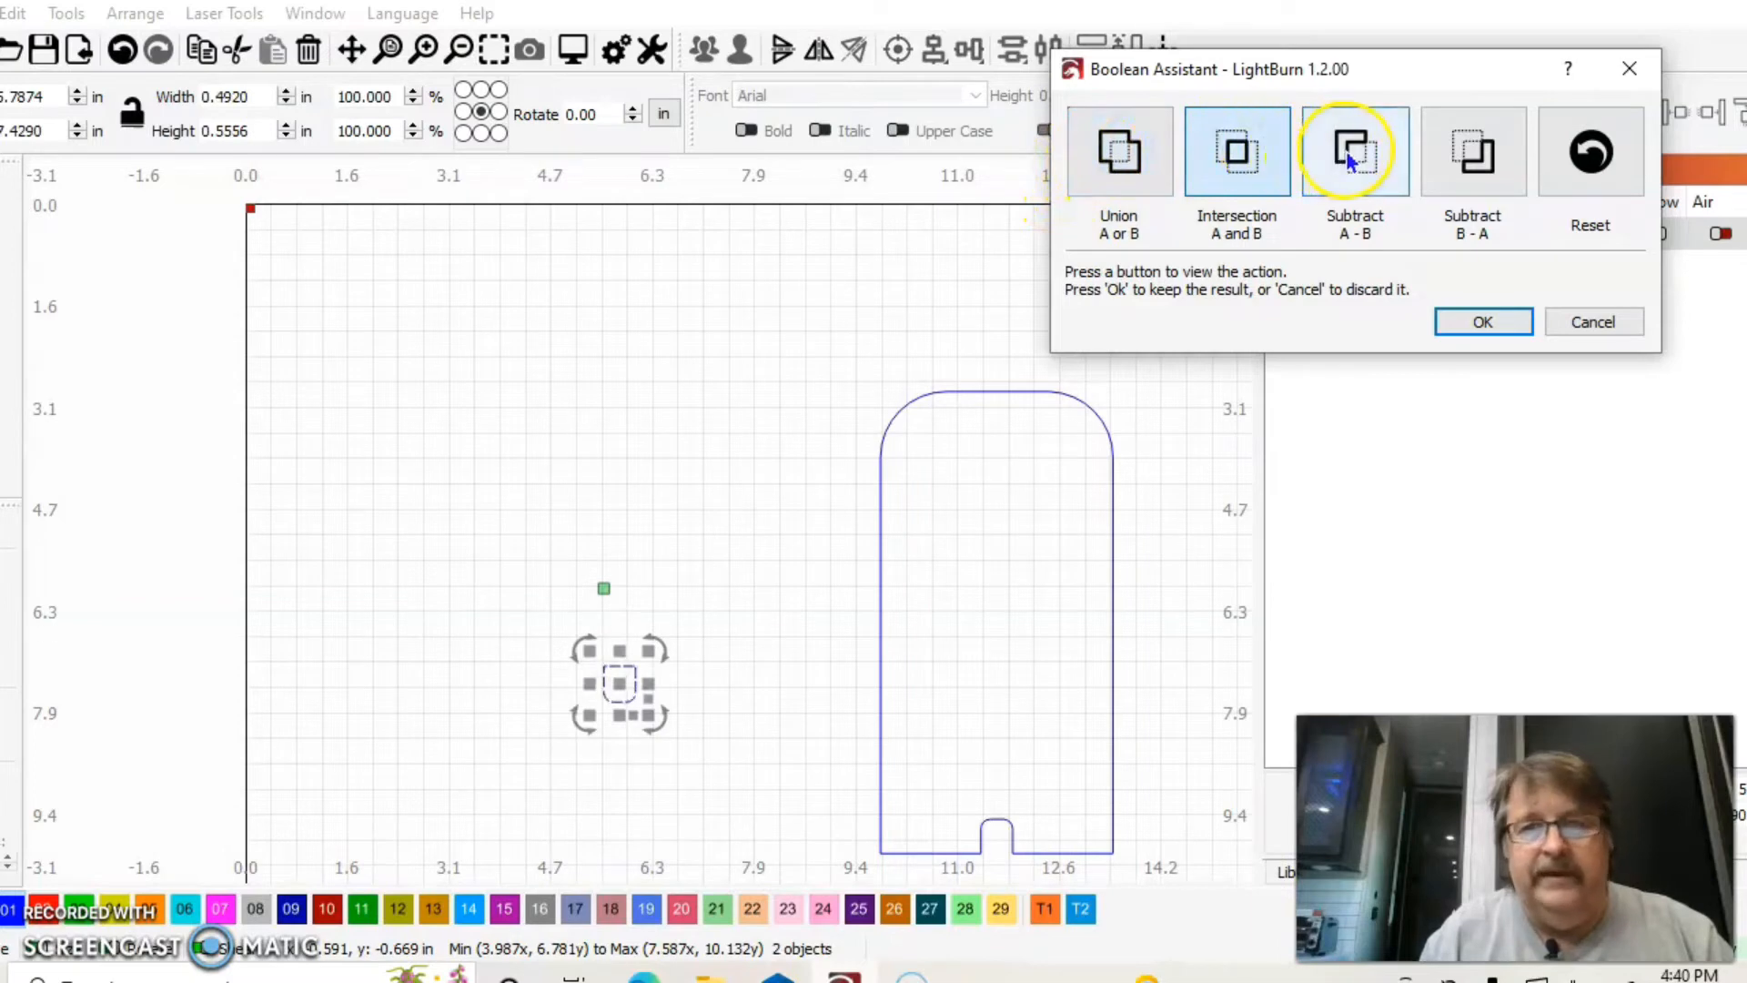
click(1473, 151)
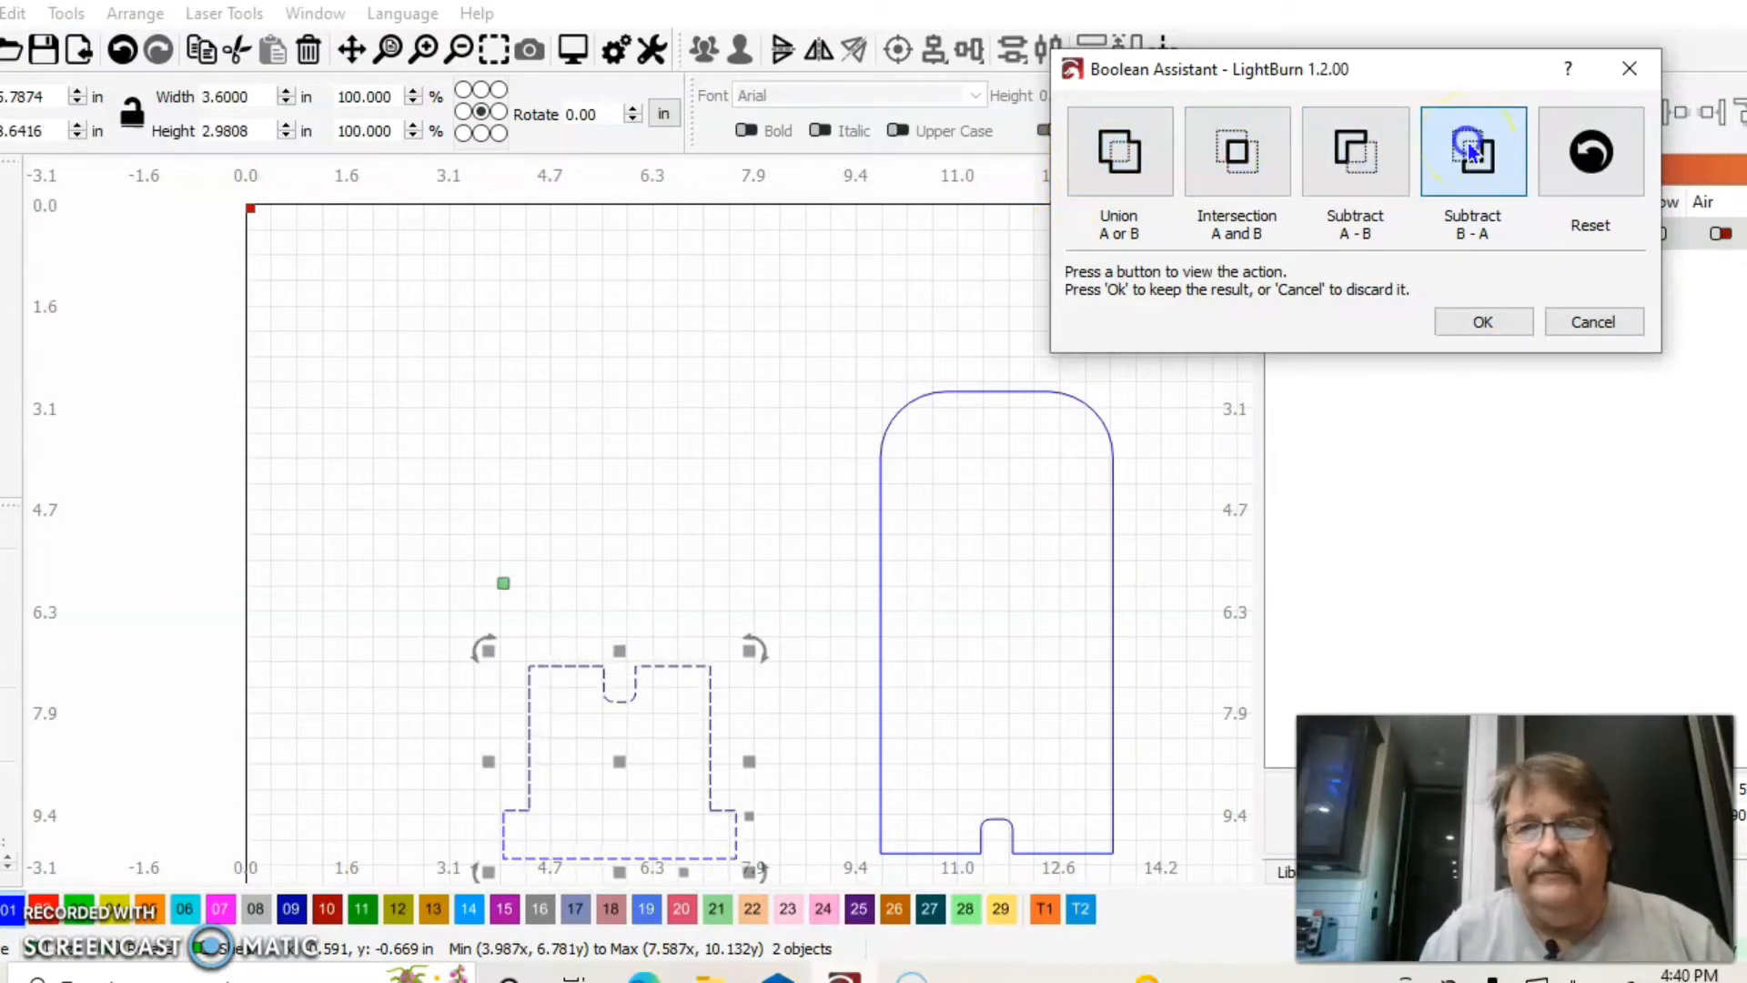
click(1468, 318)
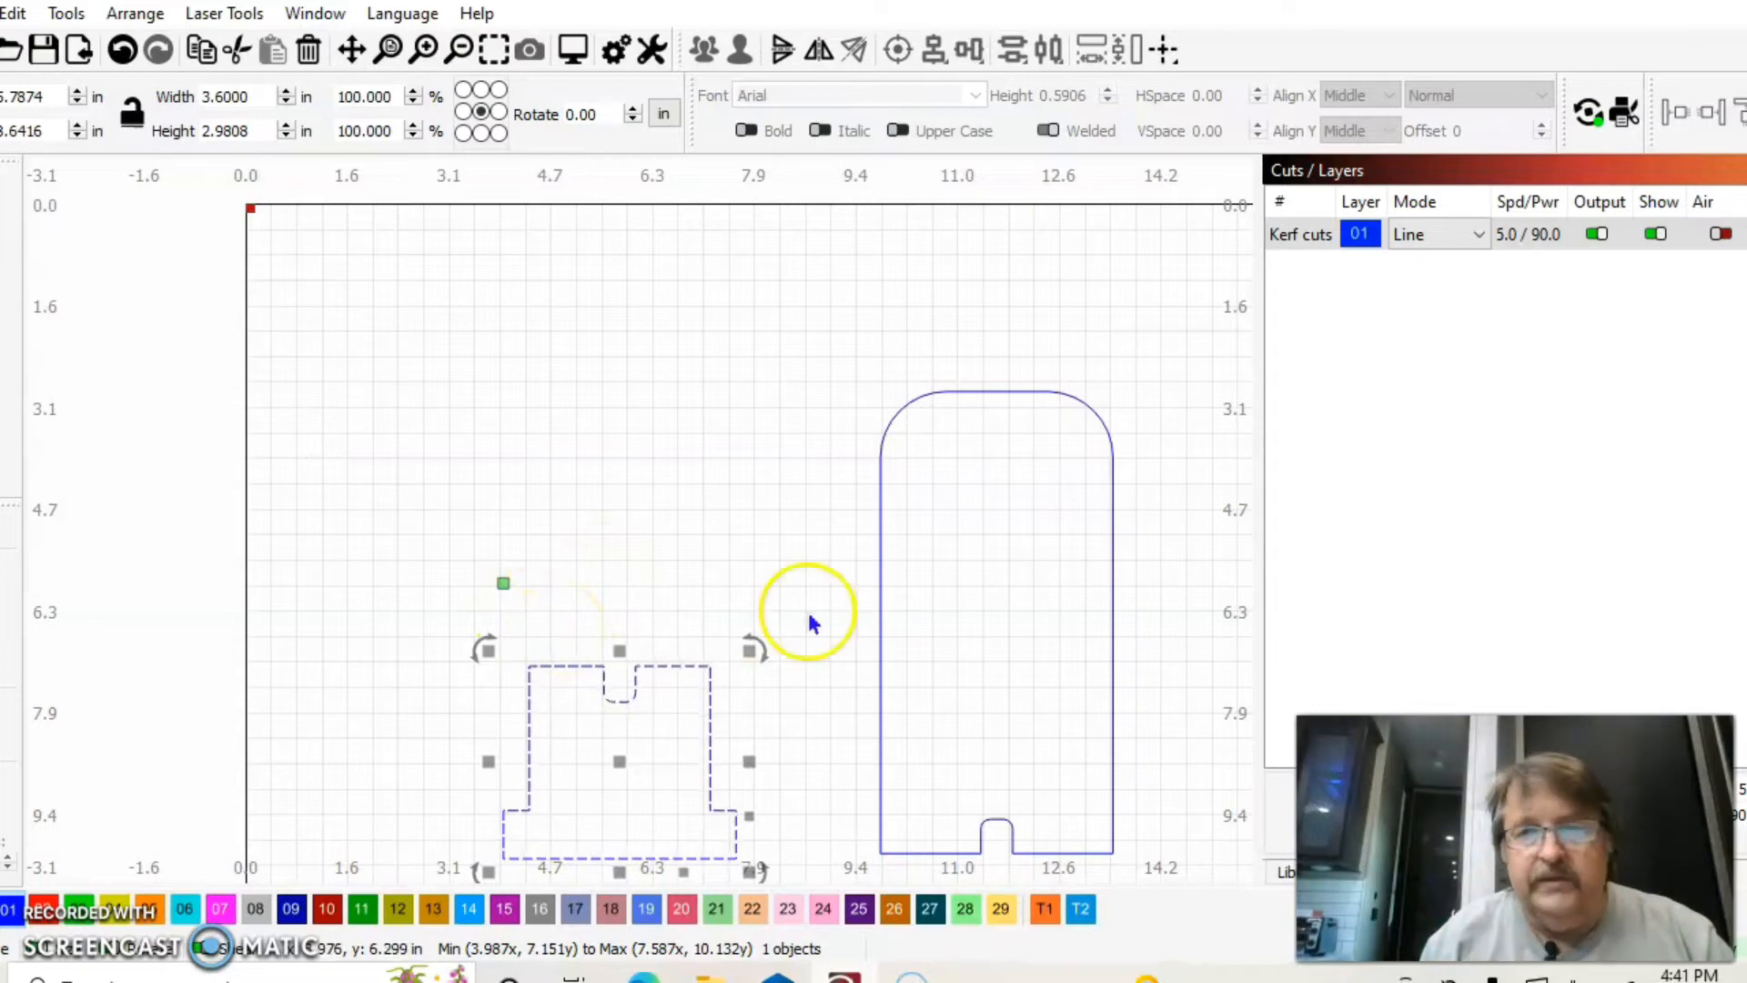
Step: Move the spare notch shape from beyond the work area onto the middle of the stepped piece's lower edge
click(392, 50)
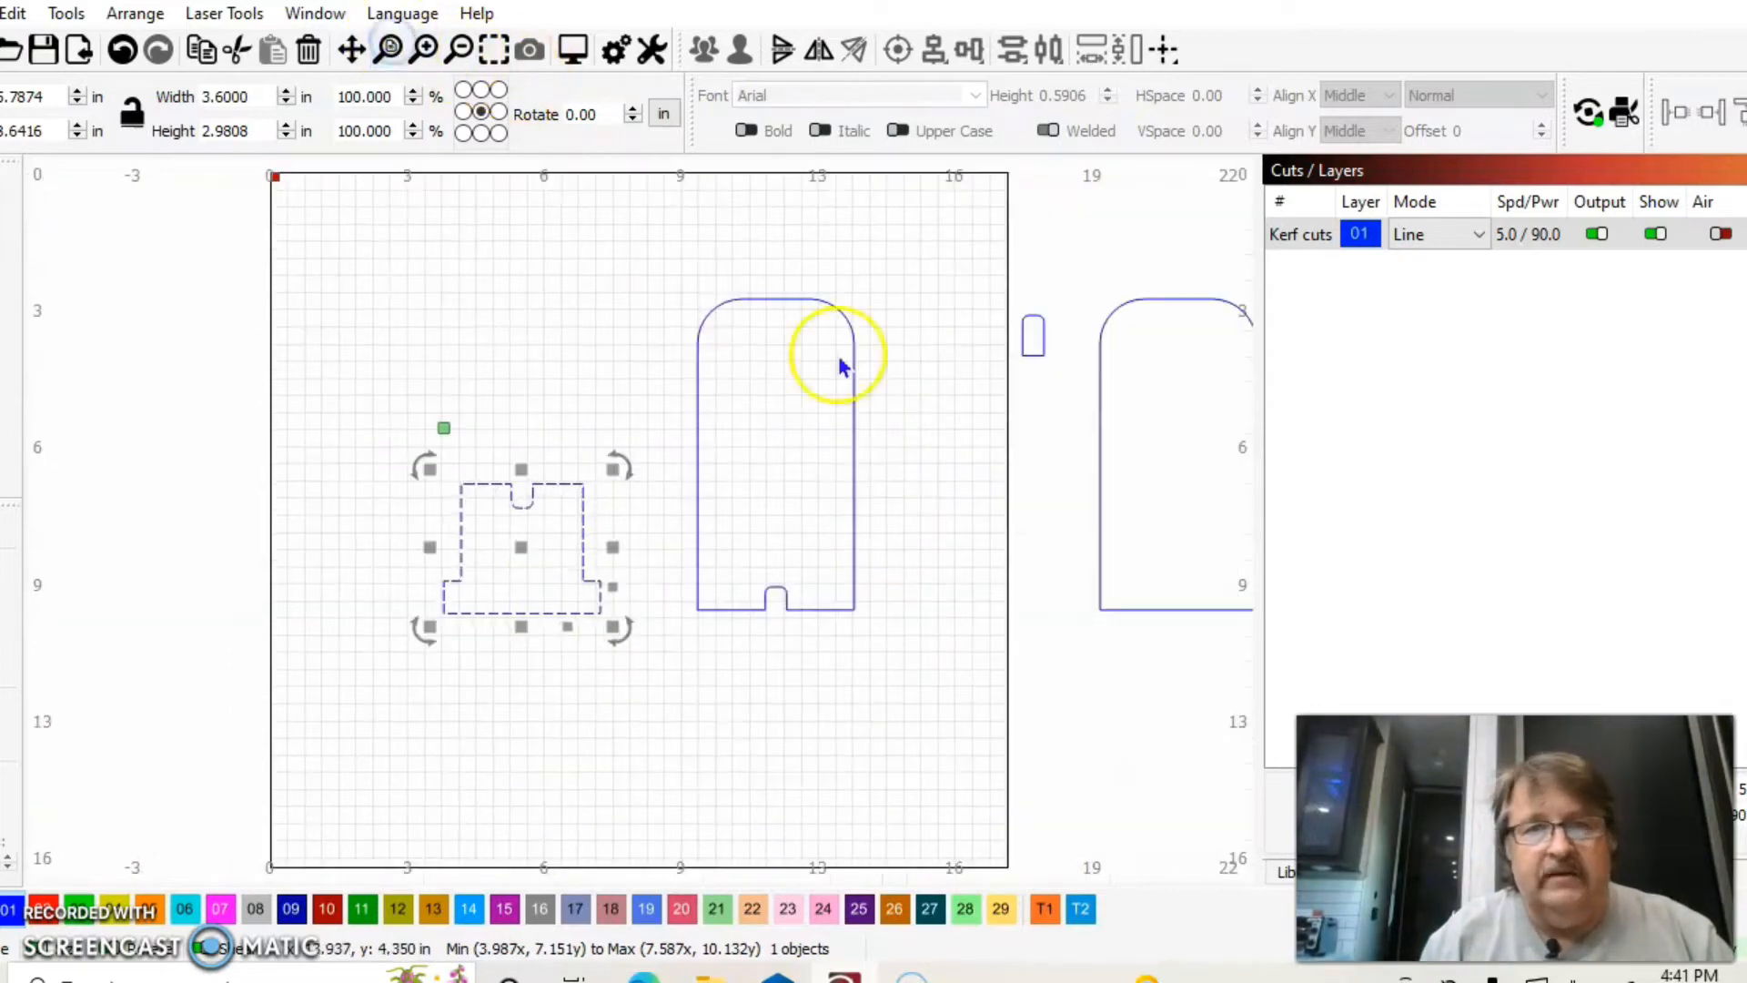
click(1035, 341)
drag(1039, 336, 531, 615)
Step: Centre the lower notch shape horizontally on the stepped piece with Align V-Center
drag(650, 669, 333, 469)
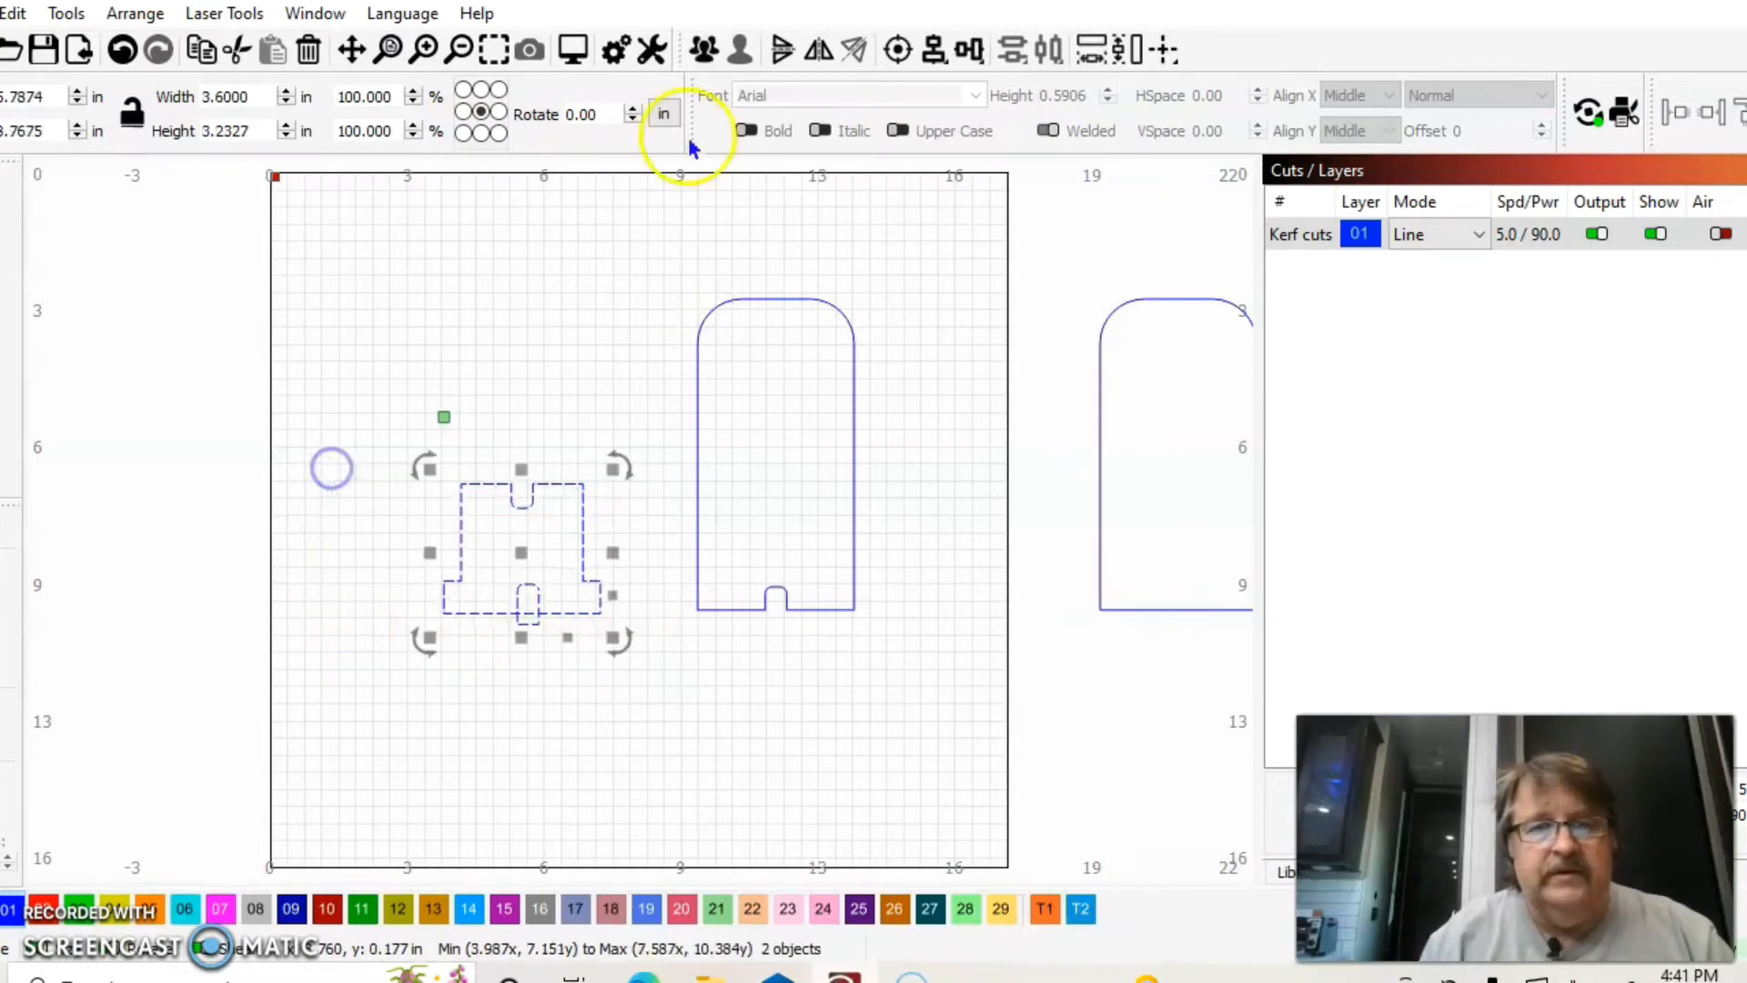
click(492, 50)
click(460, 50)
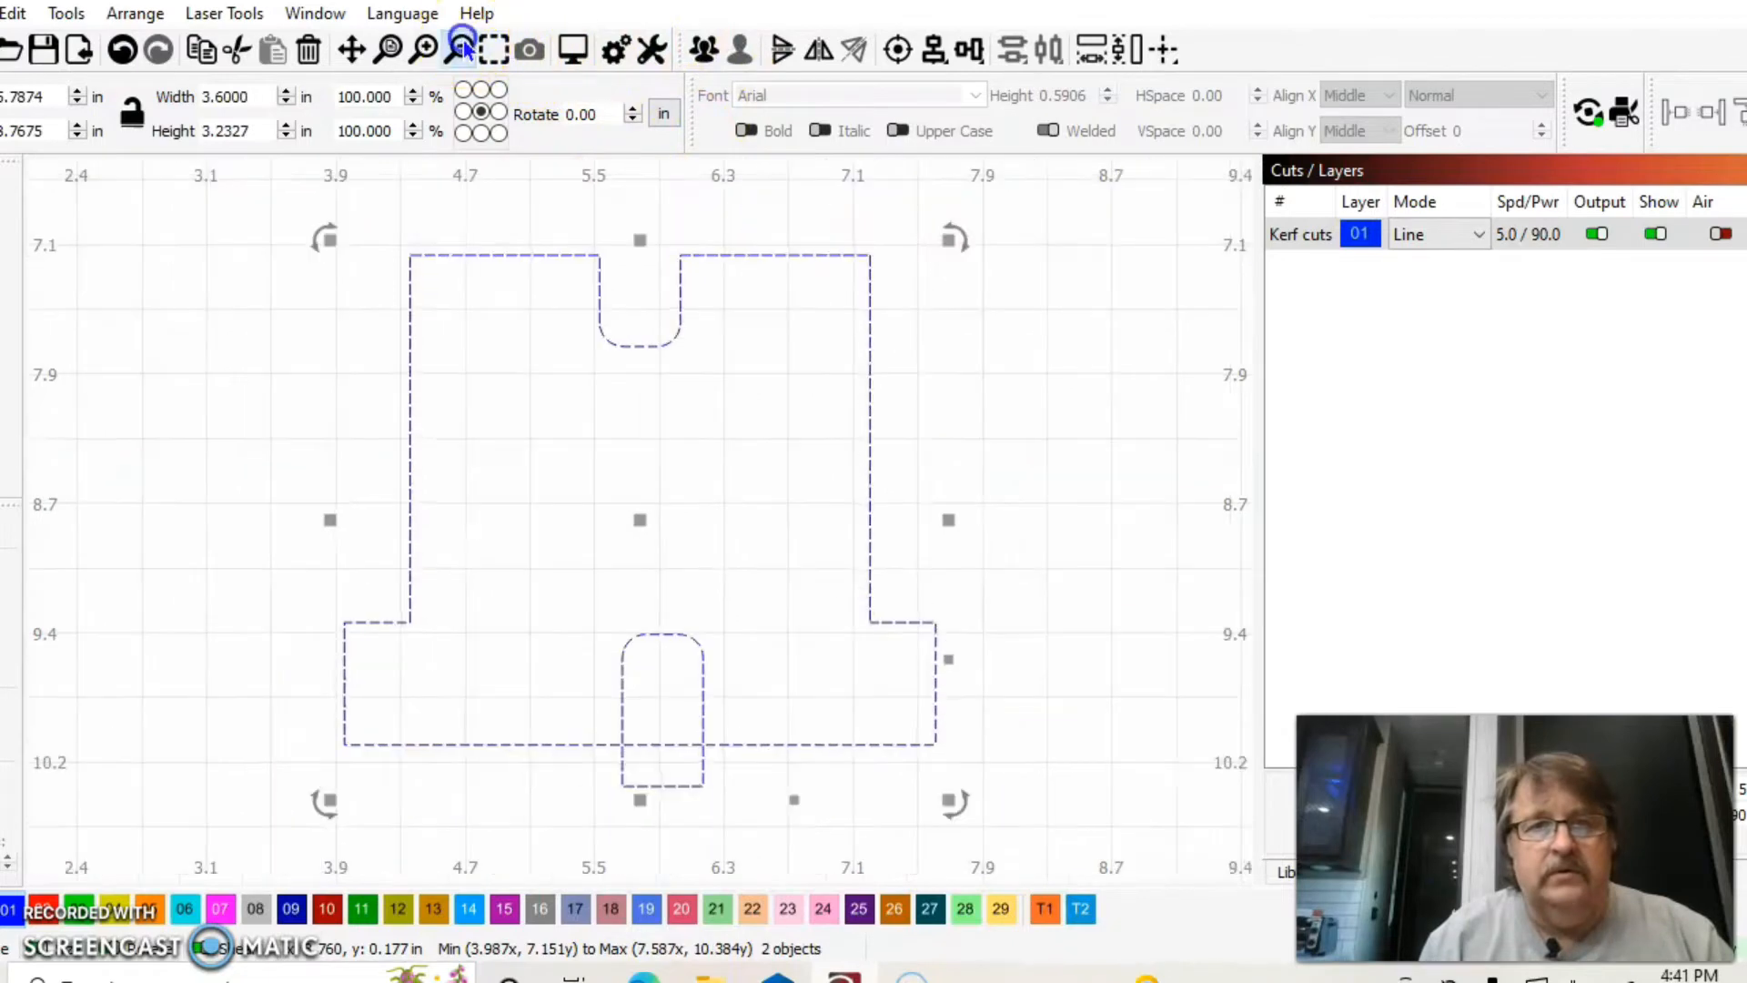
click(308, 335)
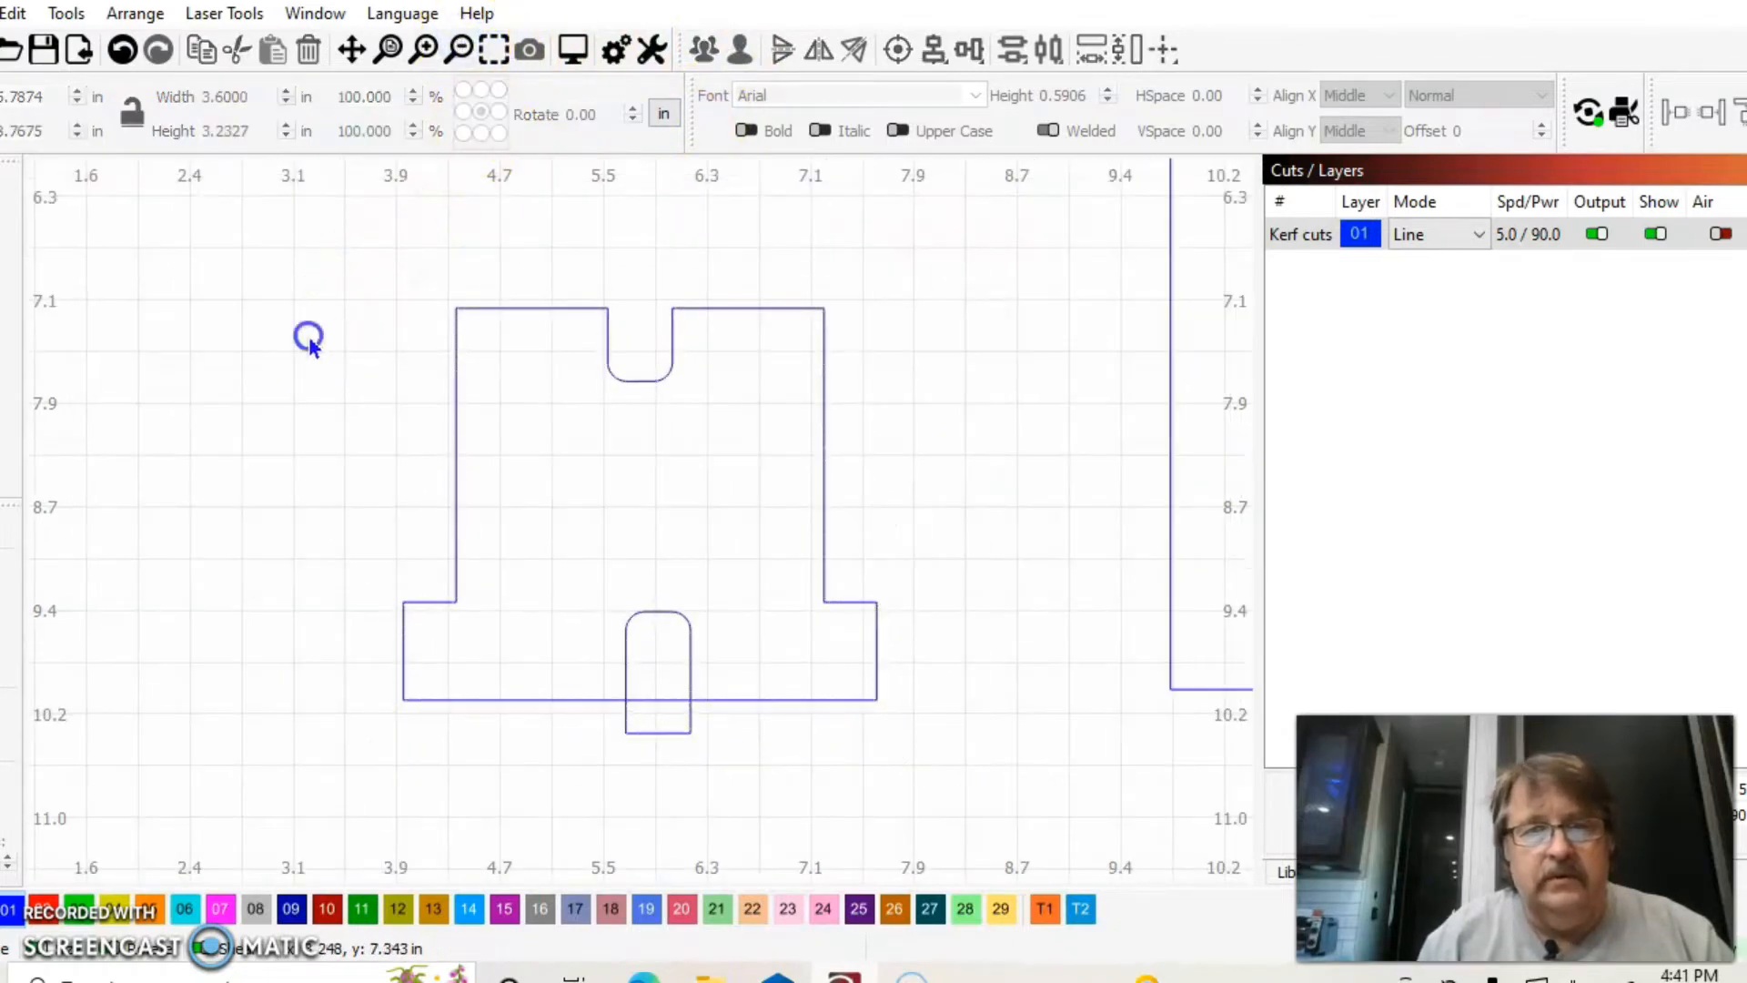
click(642, 612)
shift+click(450, 537)
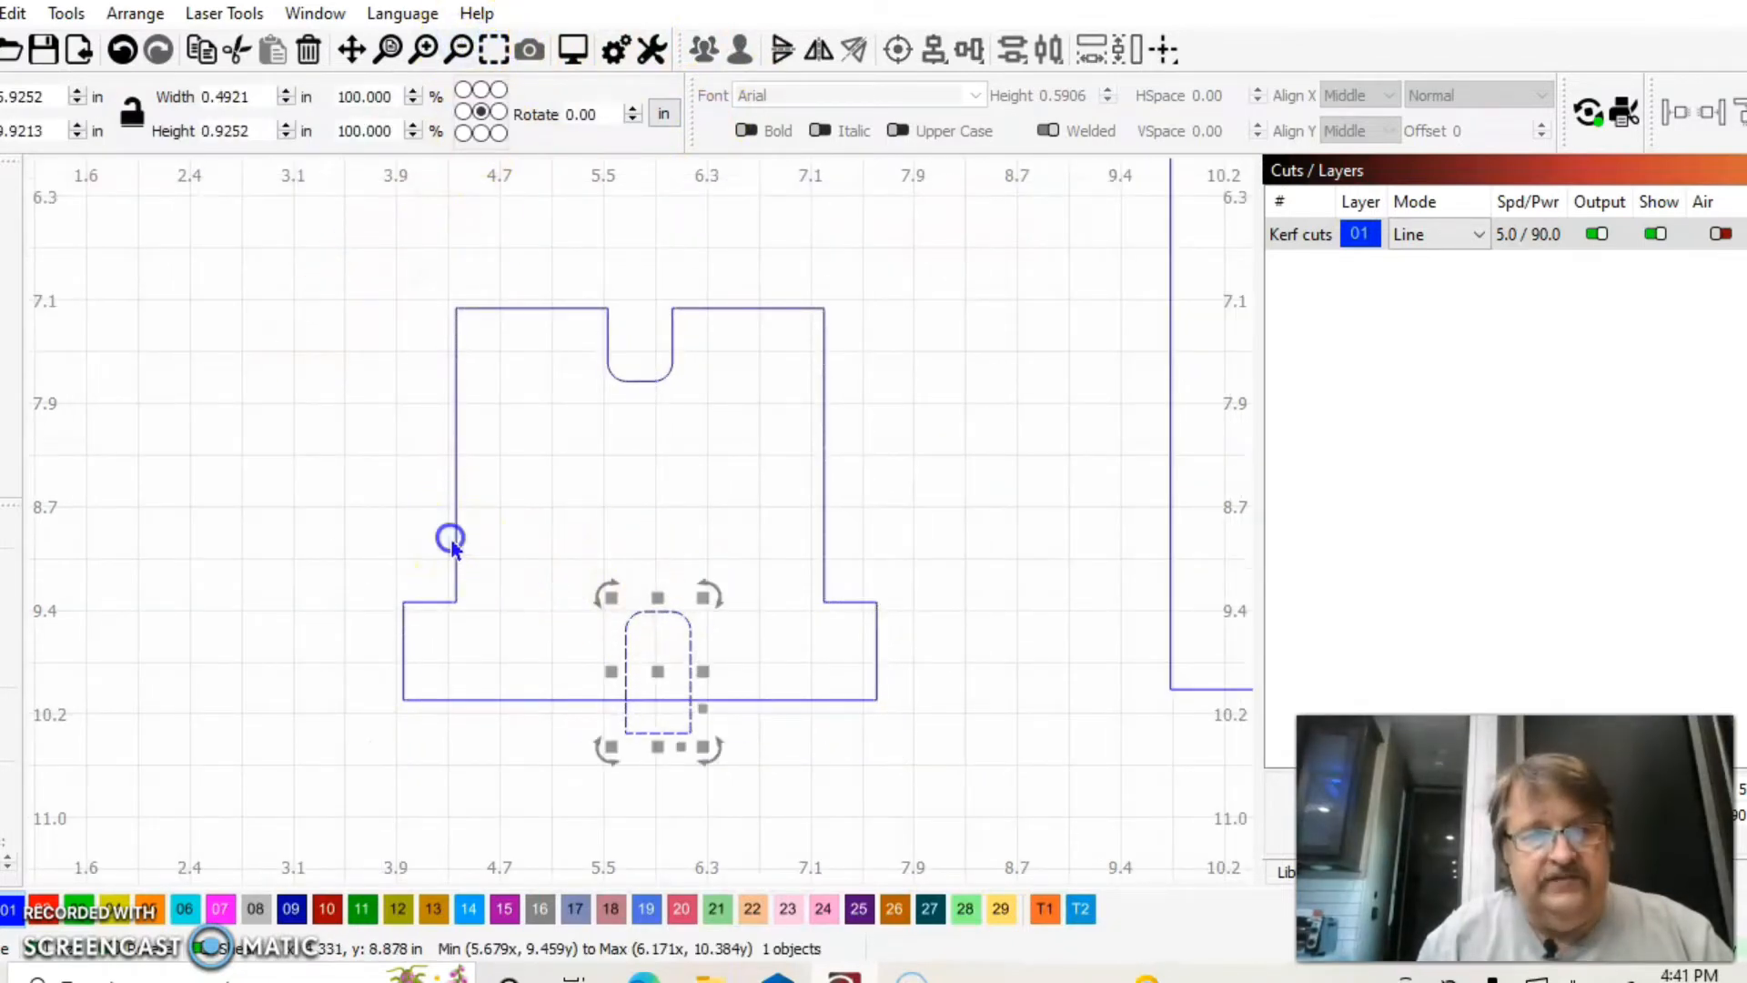
shift+click(456, 488)
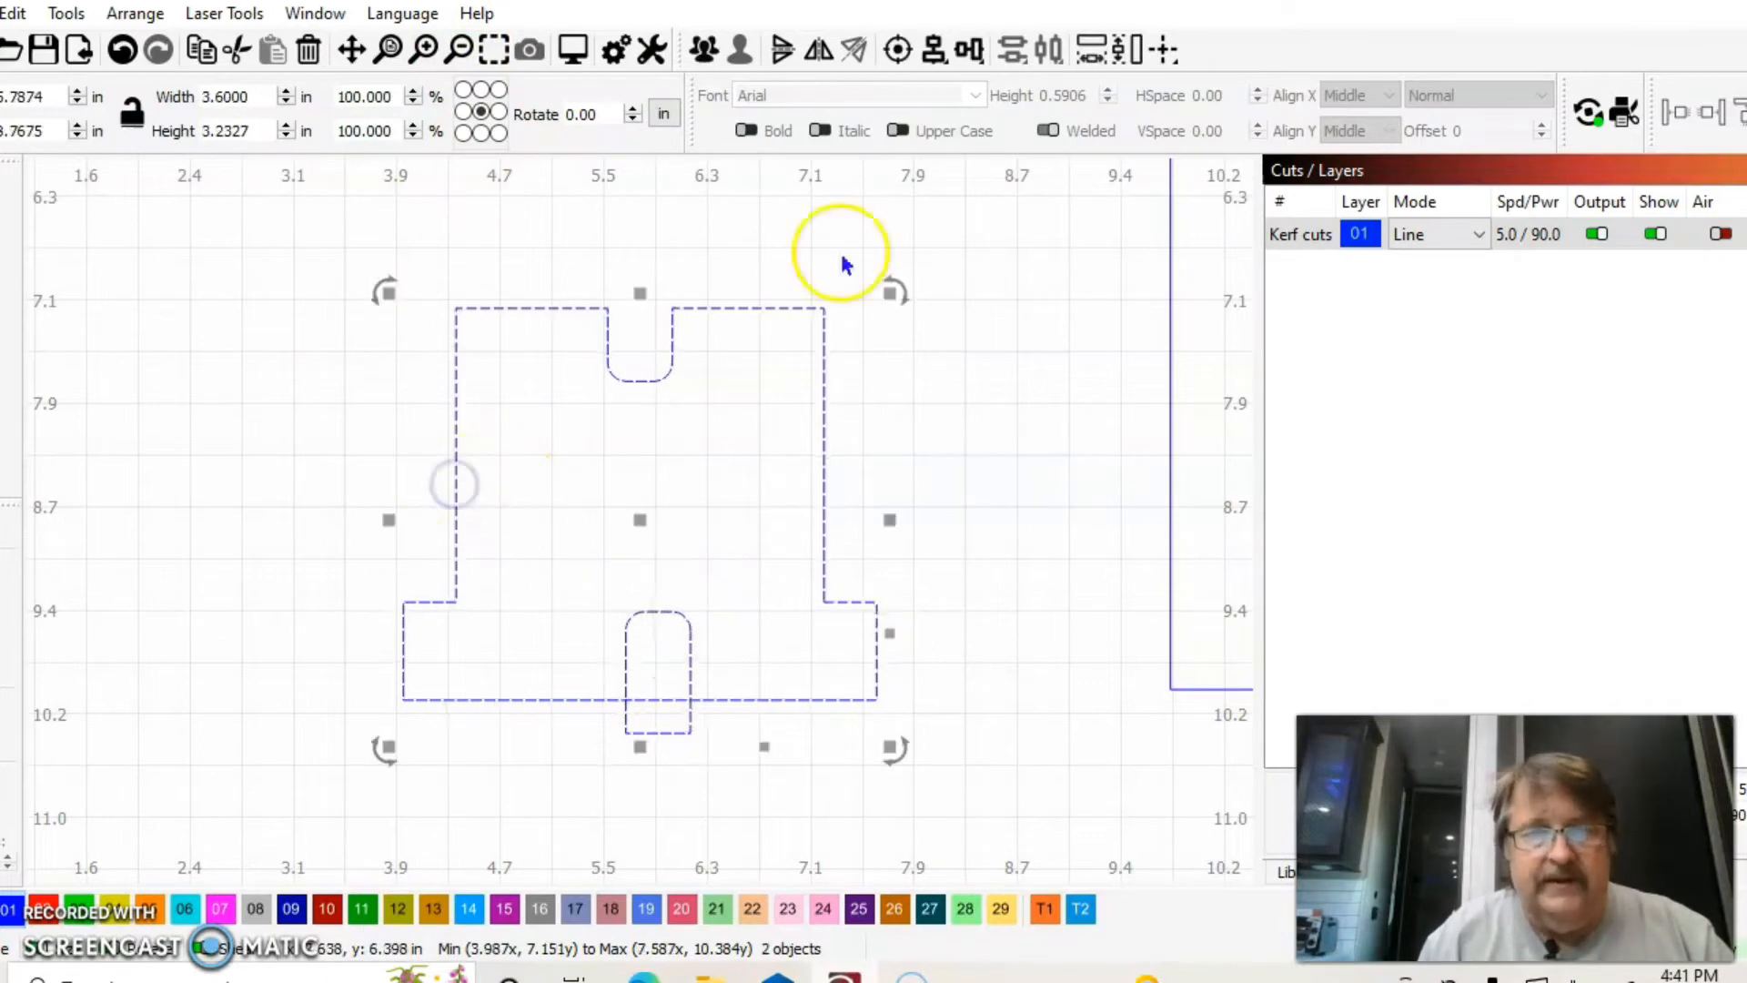
click(935, 45)
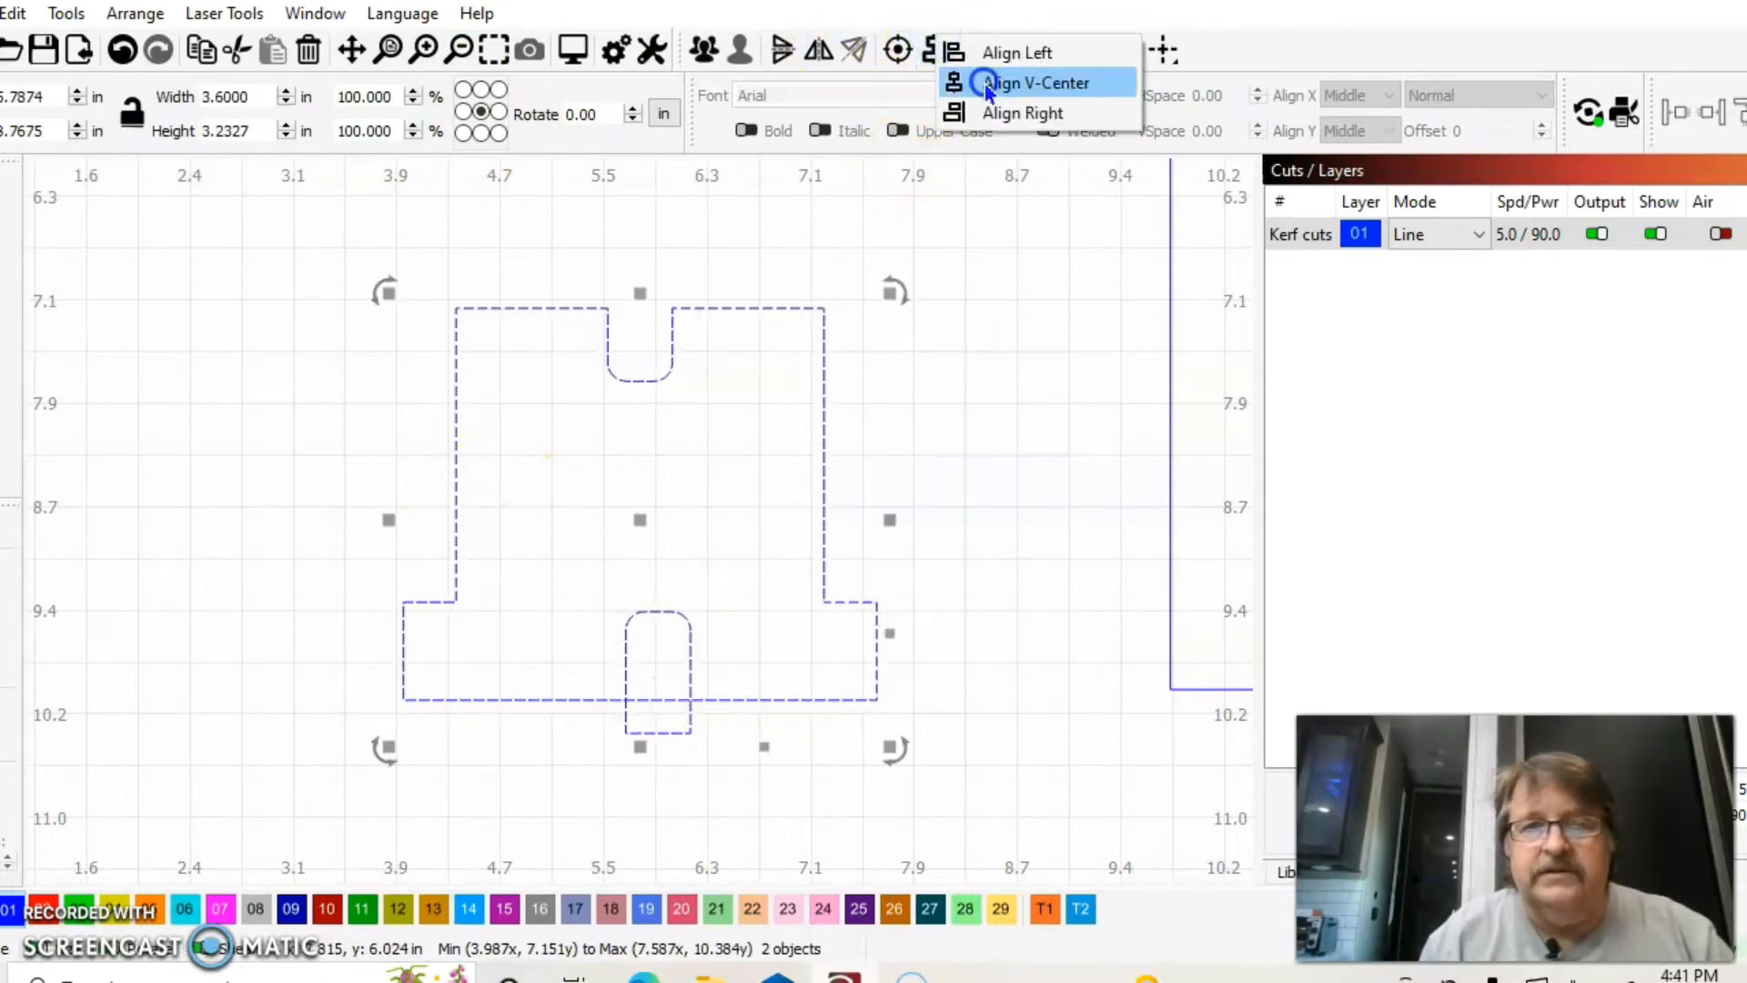
click(987, 84)
click(944, 416)
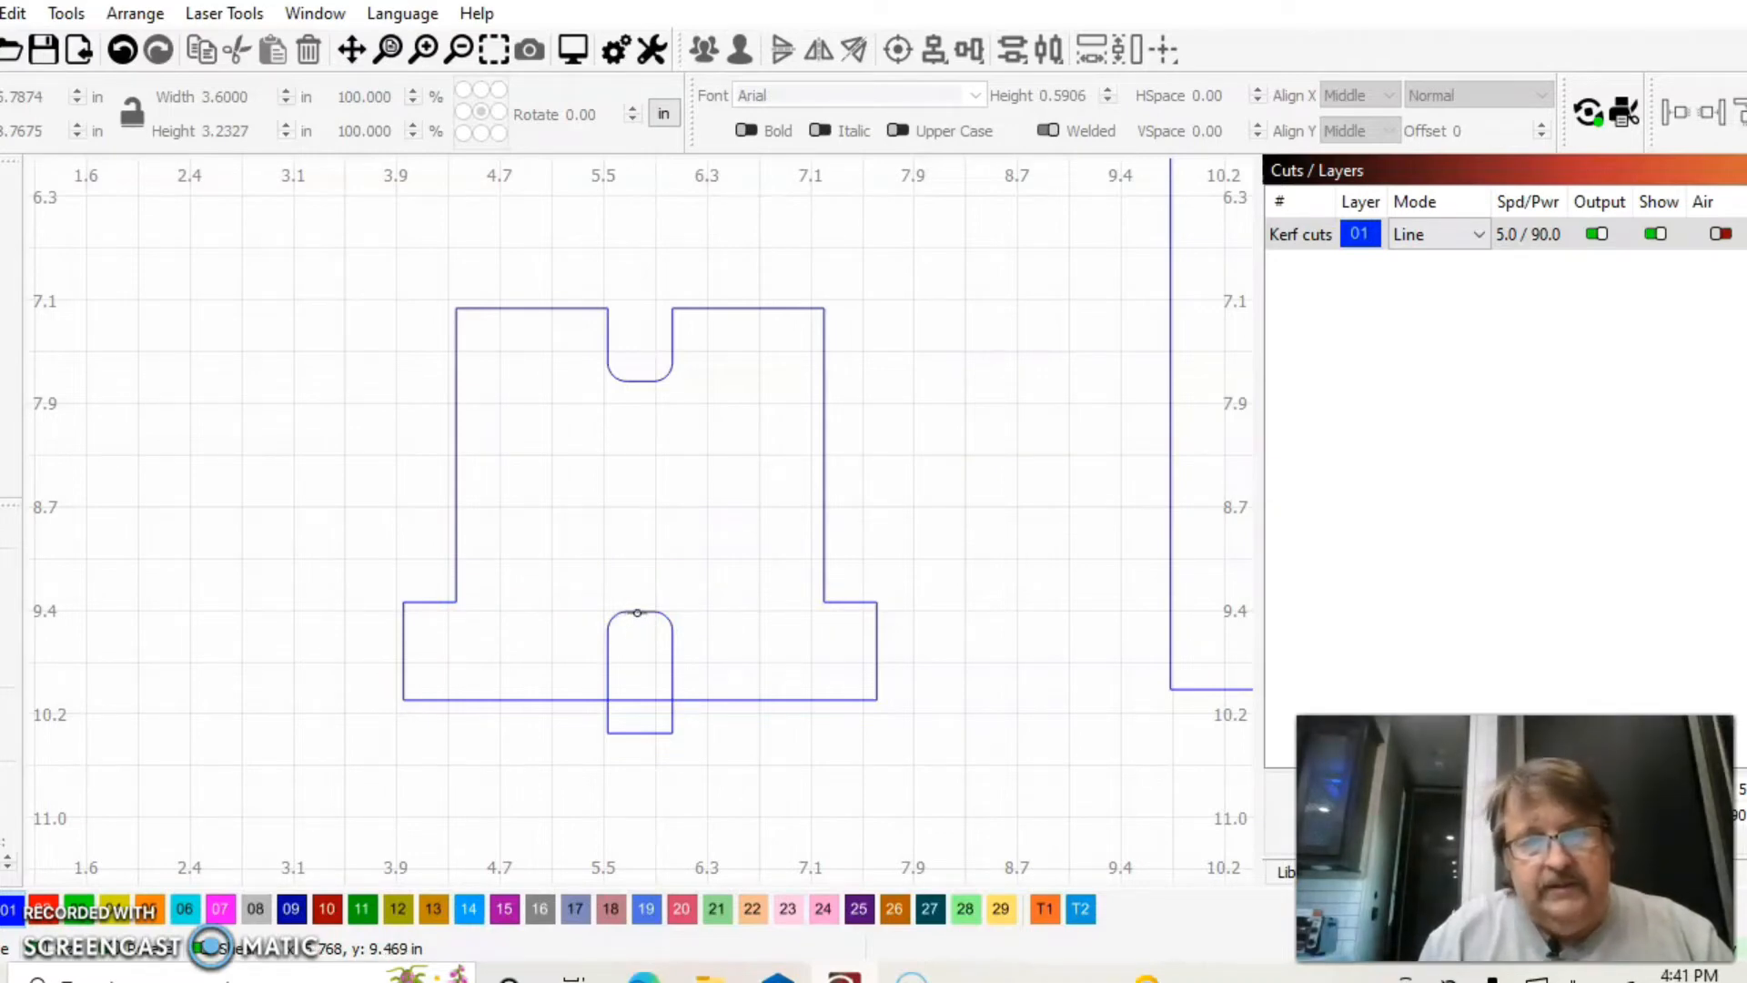
Step: Shift the lower notch shape slightly down so its centre sits at about y 9.96 in
click(630, 605)
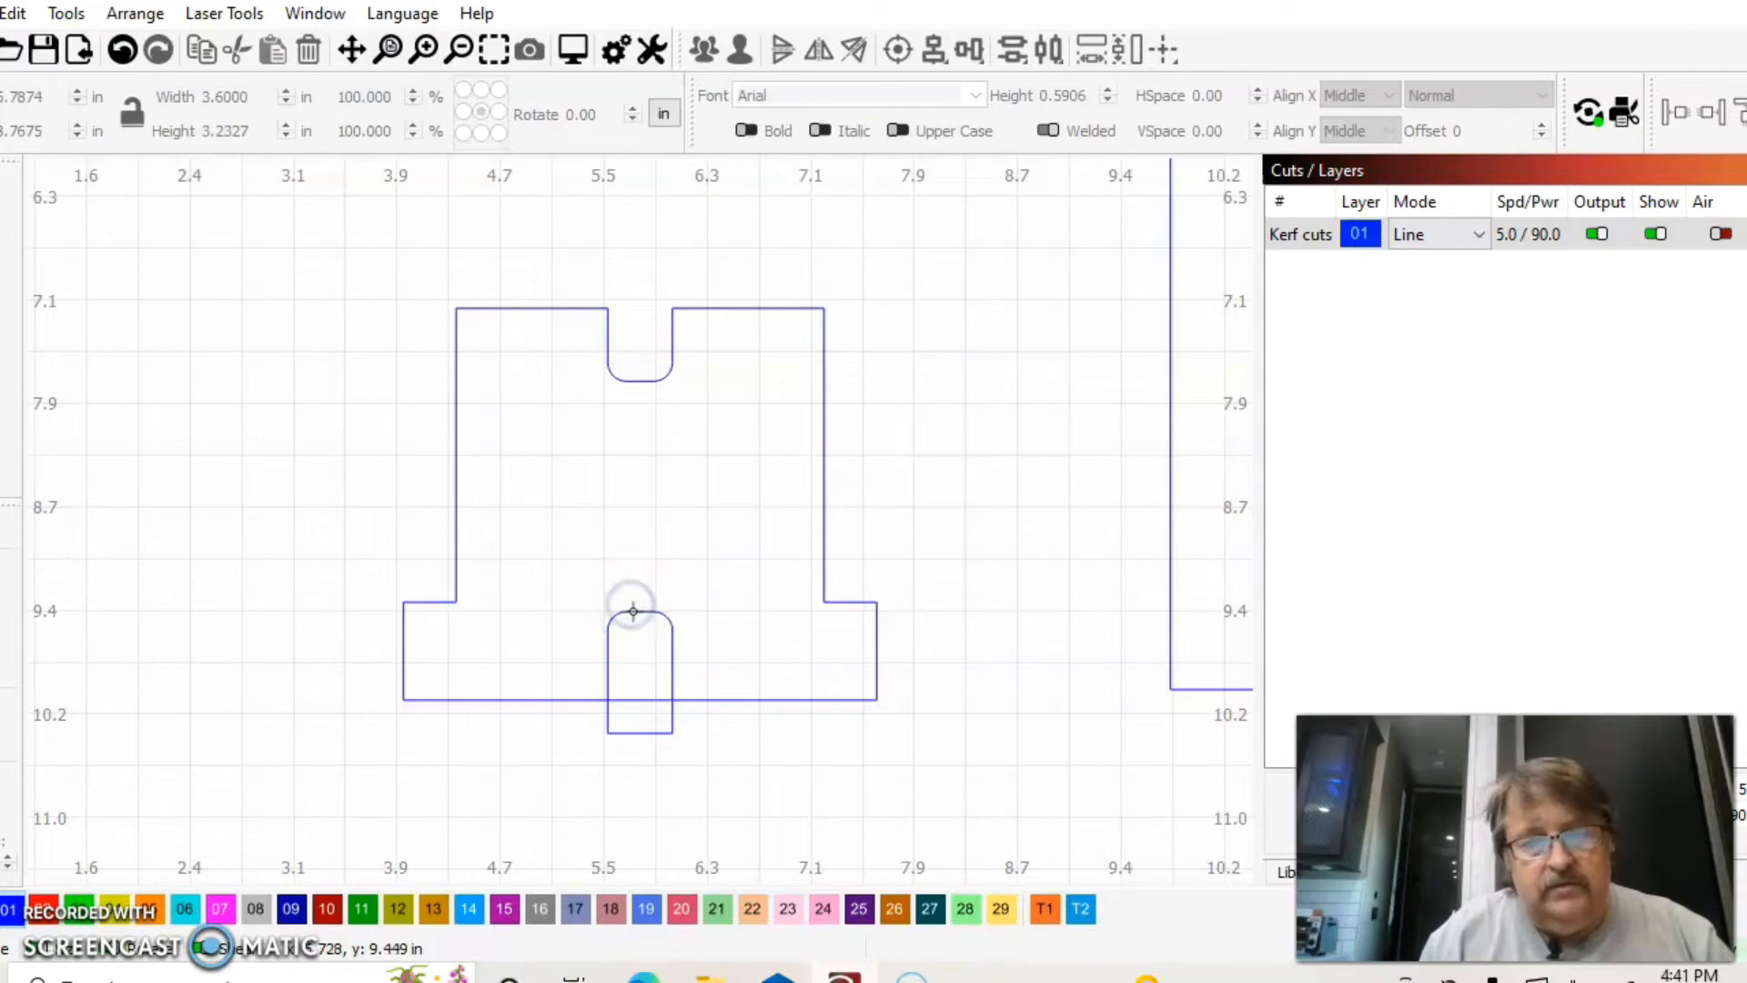
click(634, 611)
mouse_move(636, 663)
mouse_down()
mouse_move(649, 649)
mouse_move(642, 683)
mouse_up()
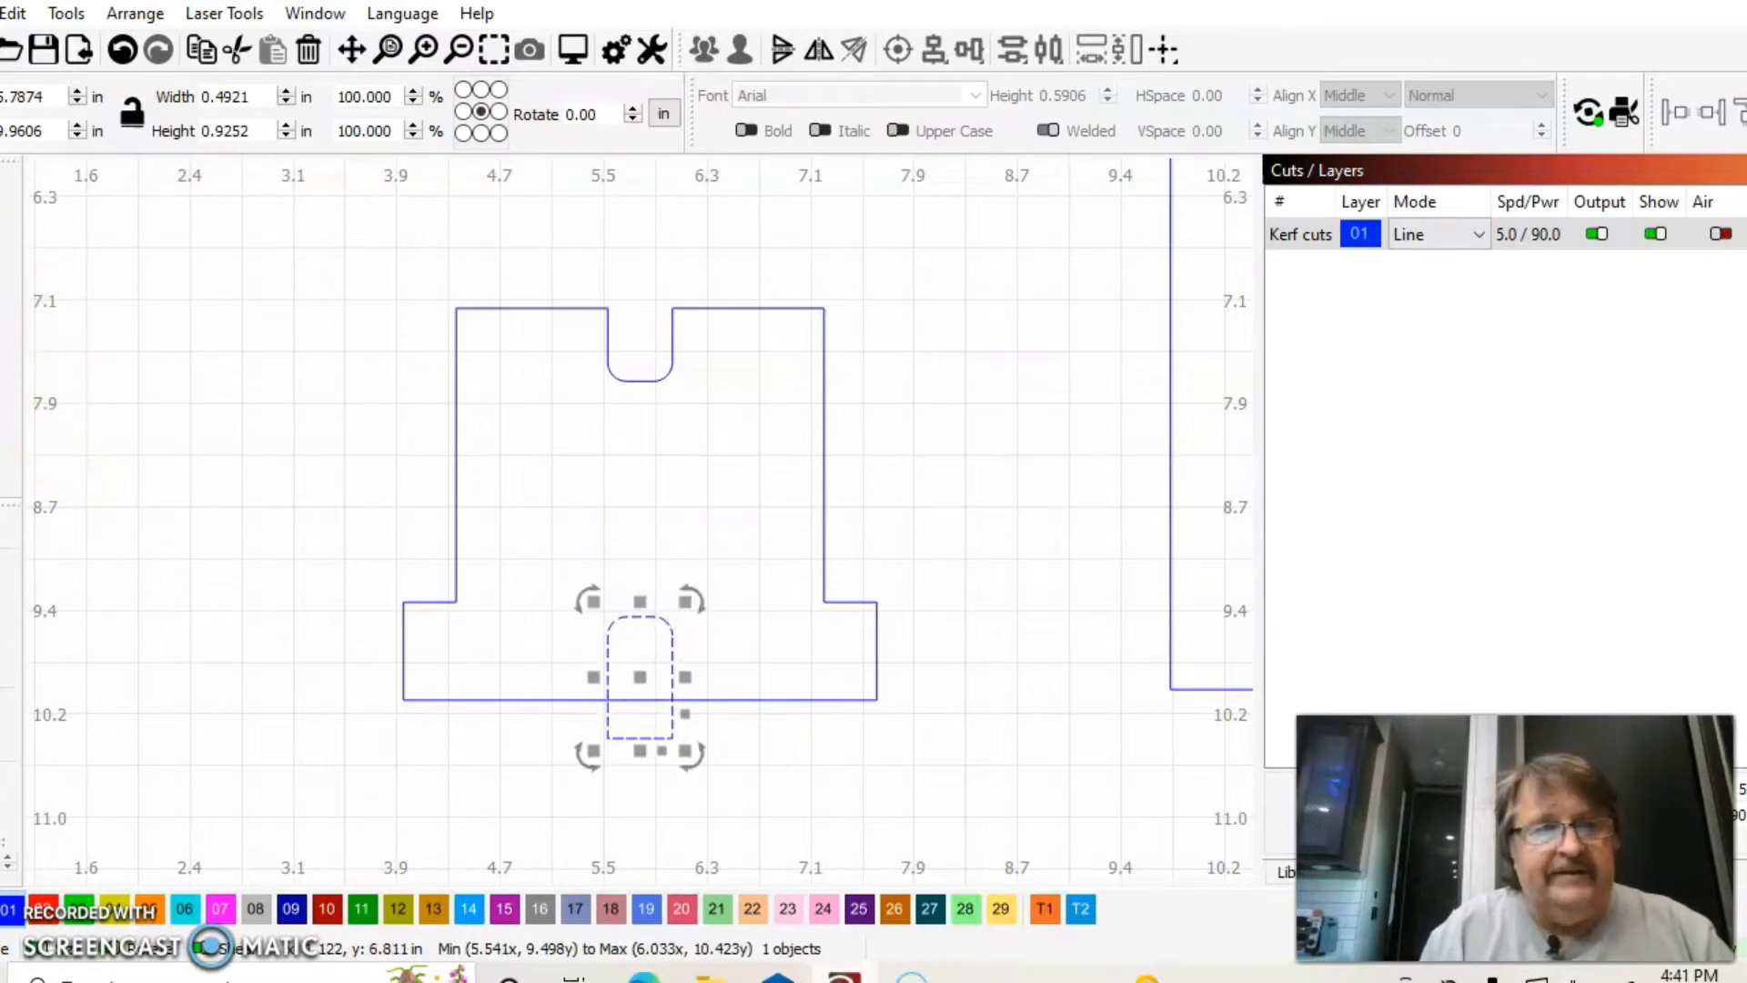
Step: Draw a straight horizontal guide line about 2.8 in long joining the stepped piece's two inner step corners
click(1, 215)
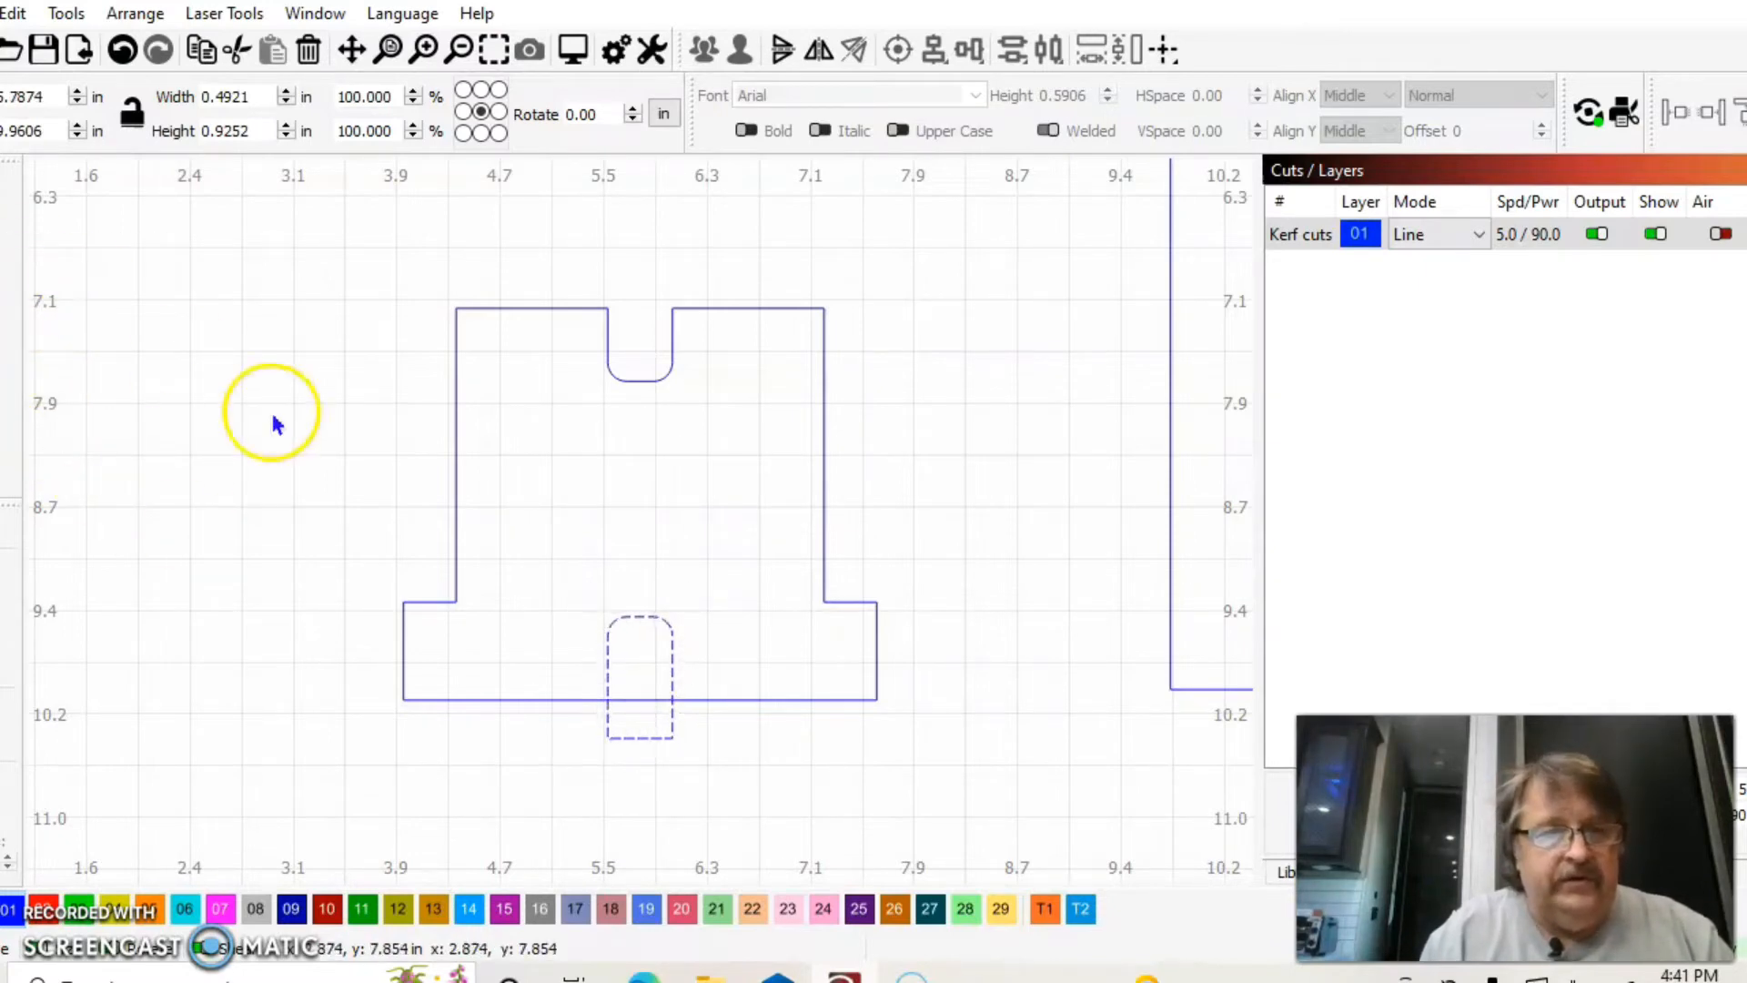
click(457, 602)
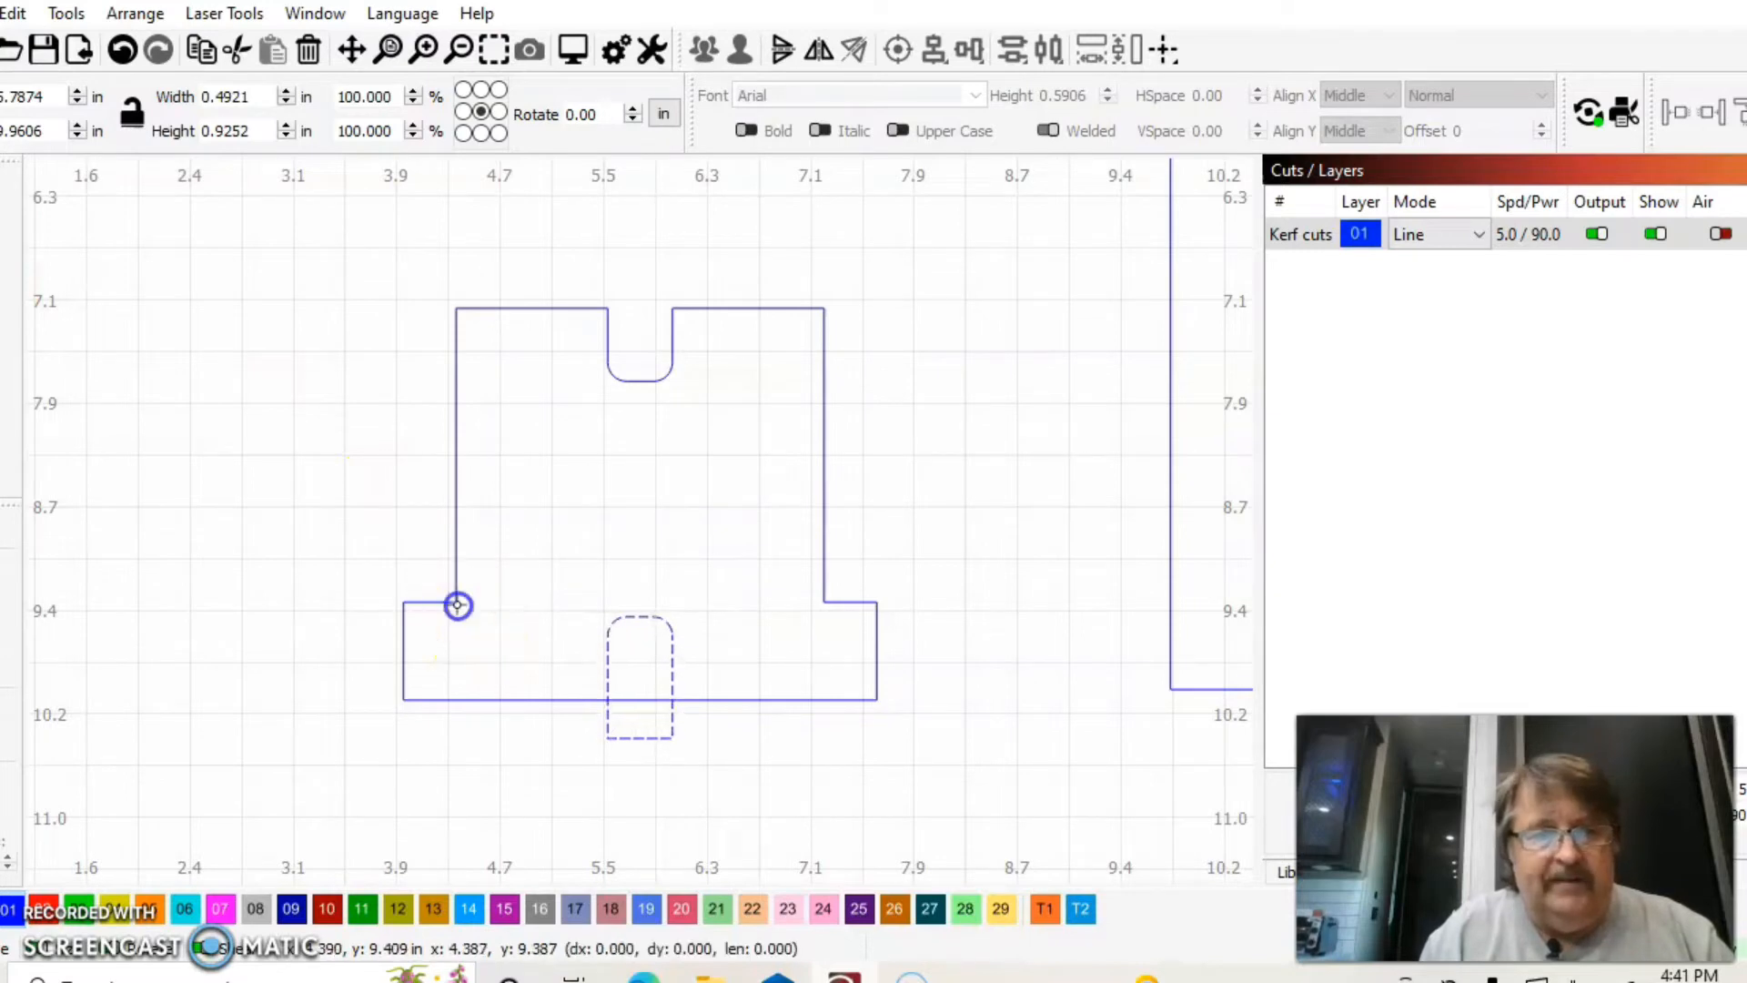
click(824, 604)
click(824, 605)
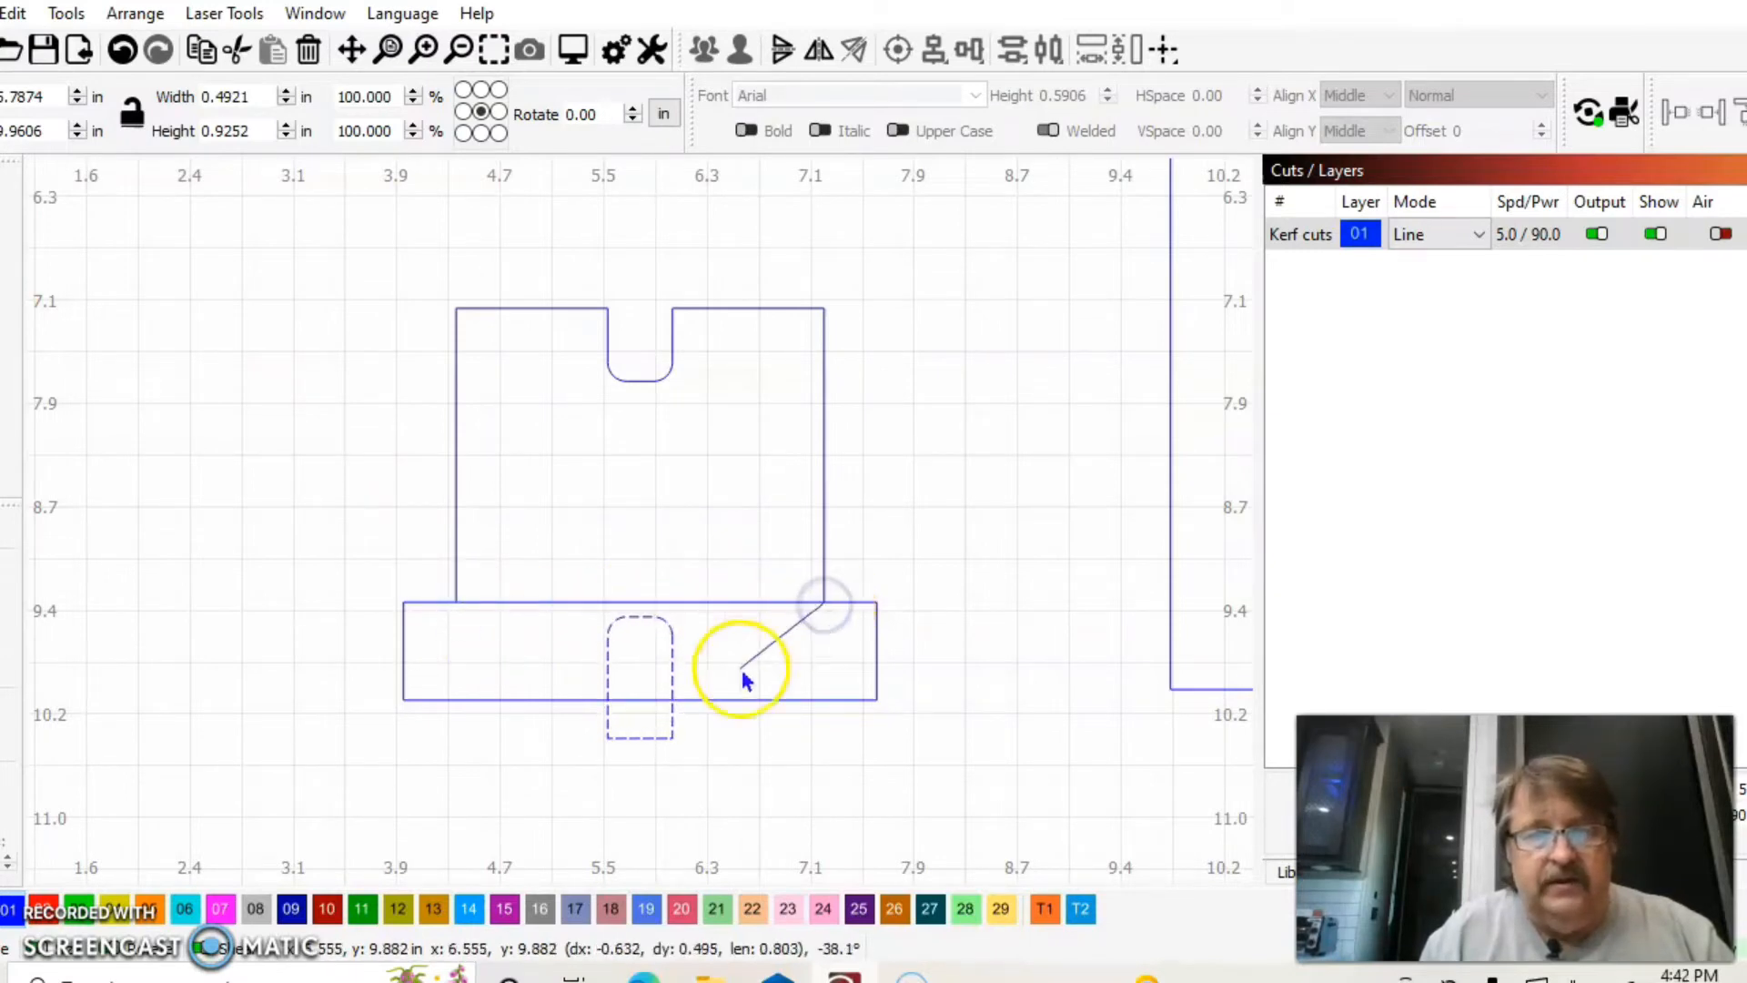
key(Escape)
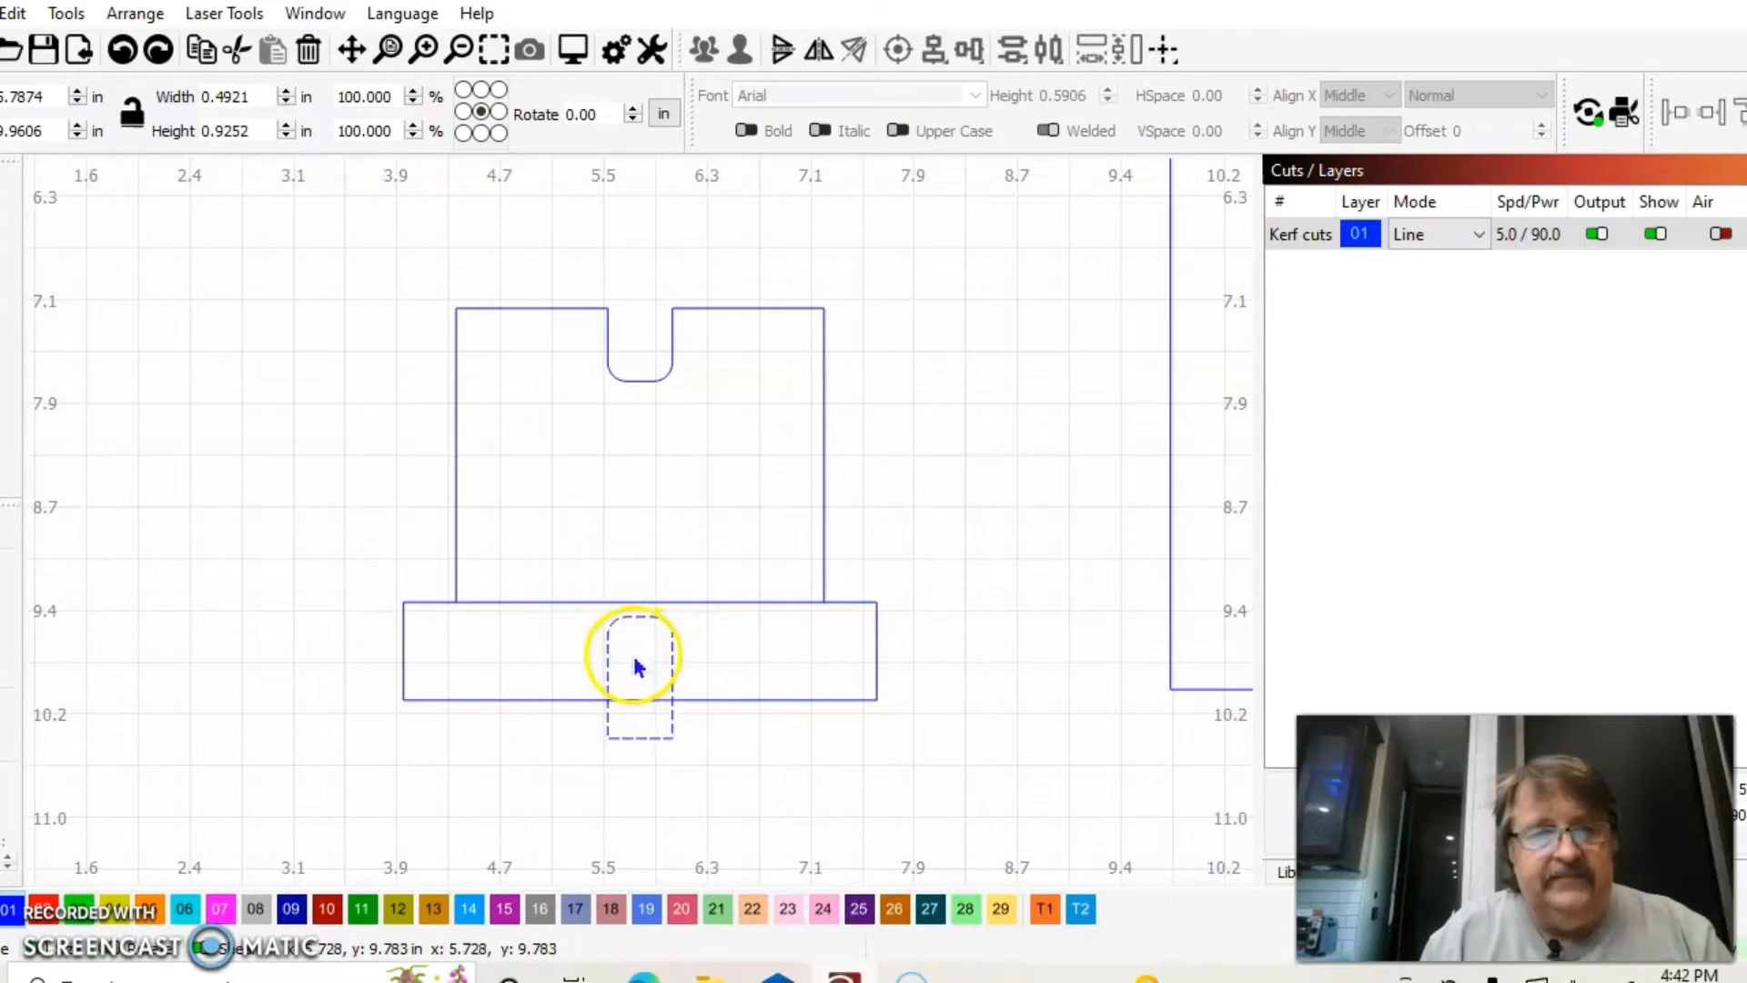
click(607, 652)
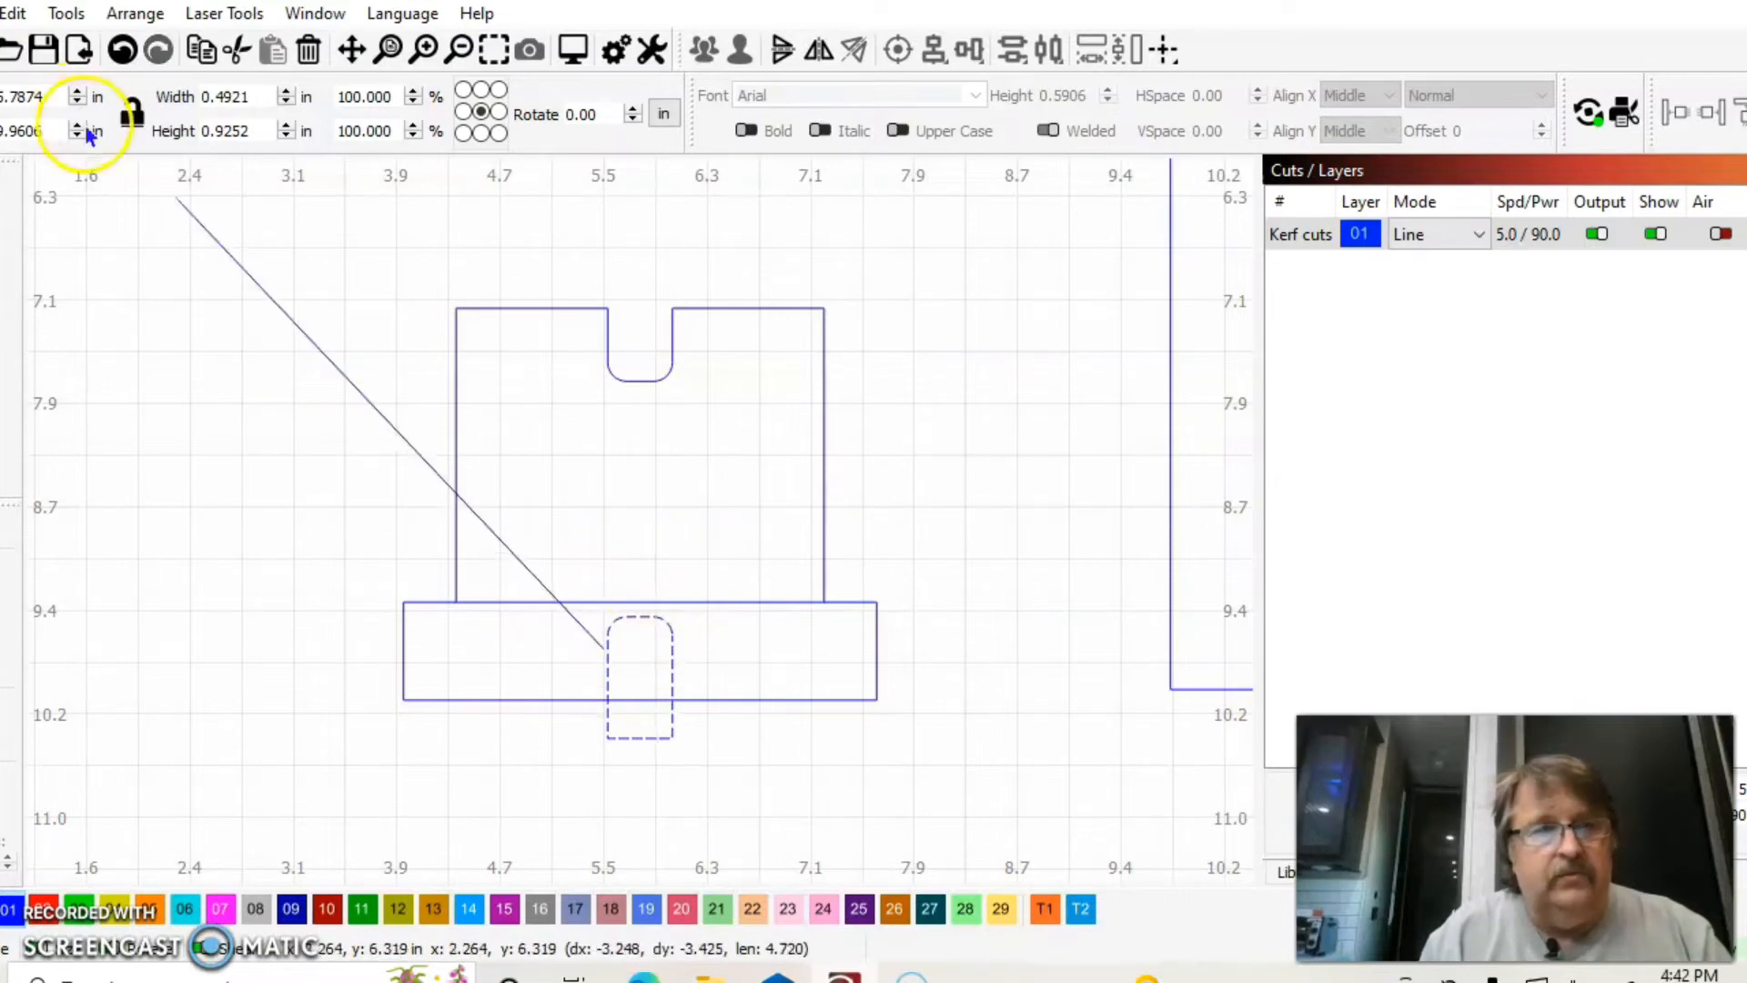
key(Escape)
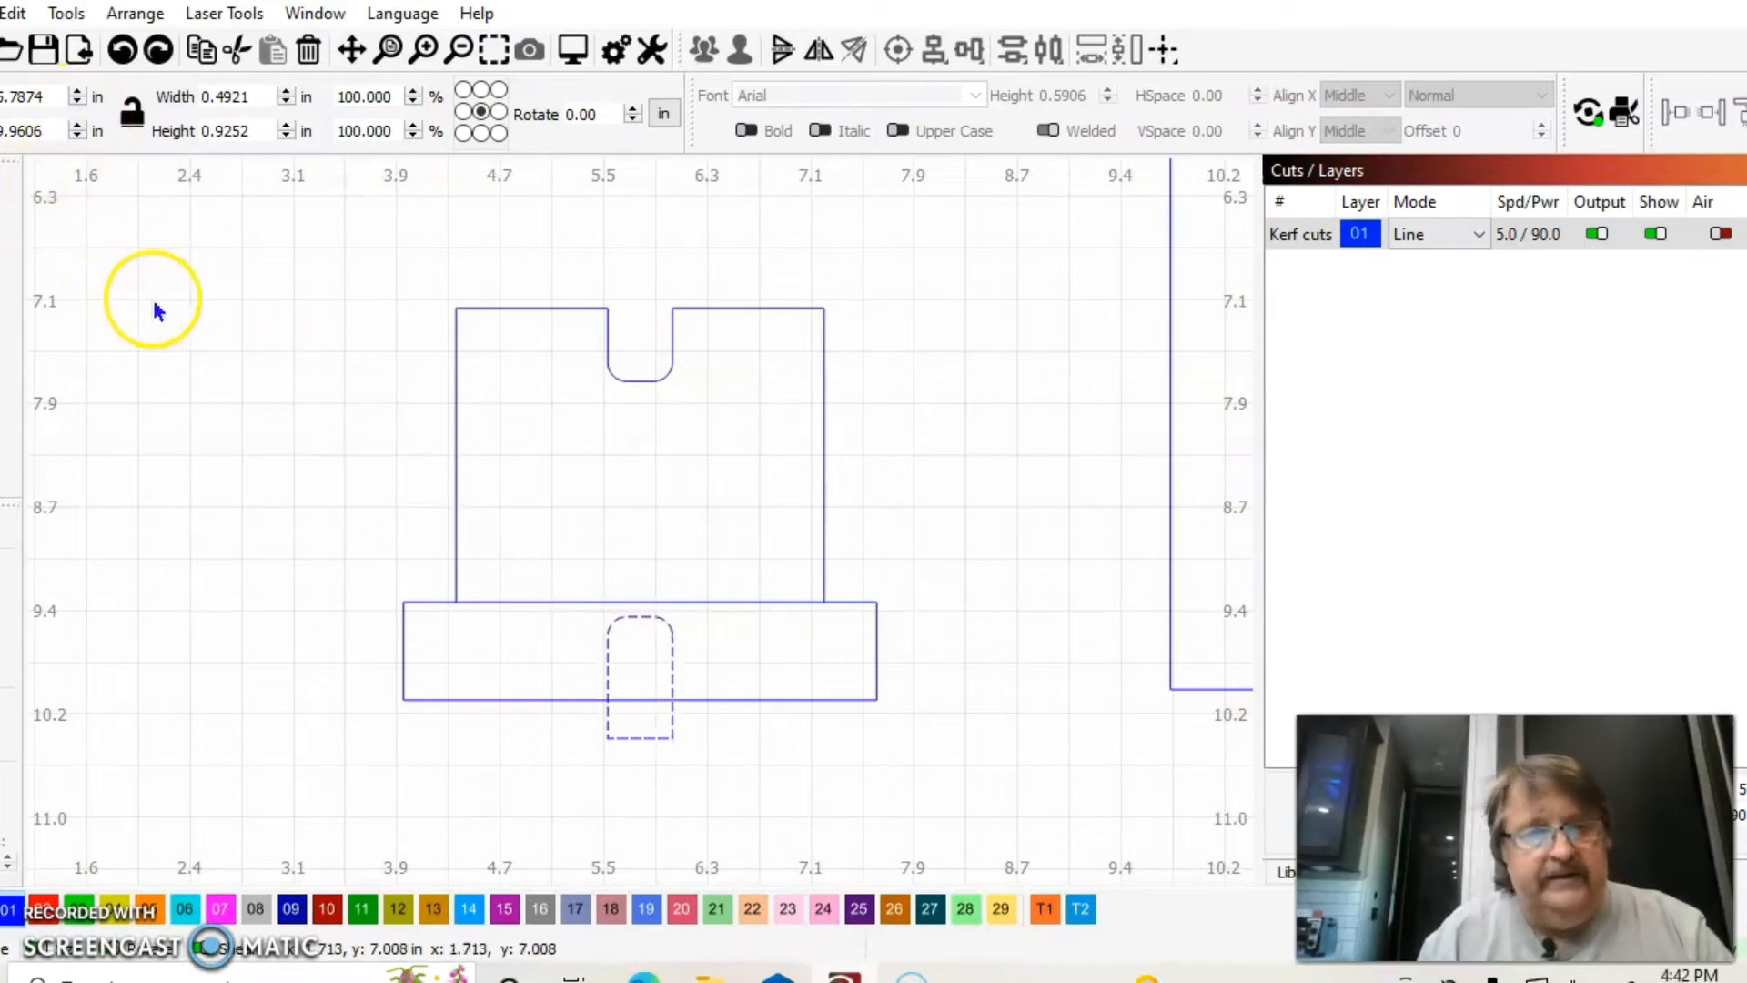
Step: Shift the lower notch shape down so its centre sits at y 10.0 in, and centre it horizontally on the stepped piece
click(2, 191)
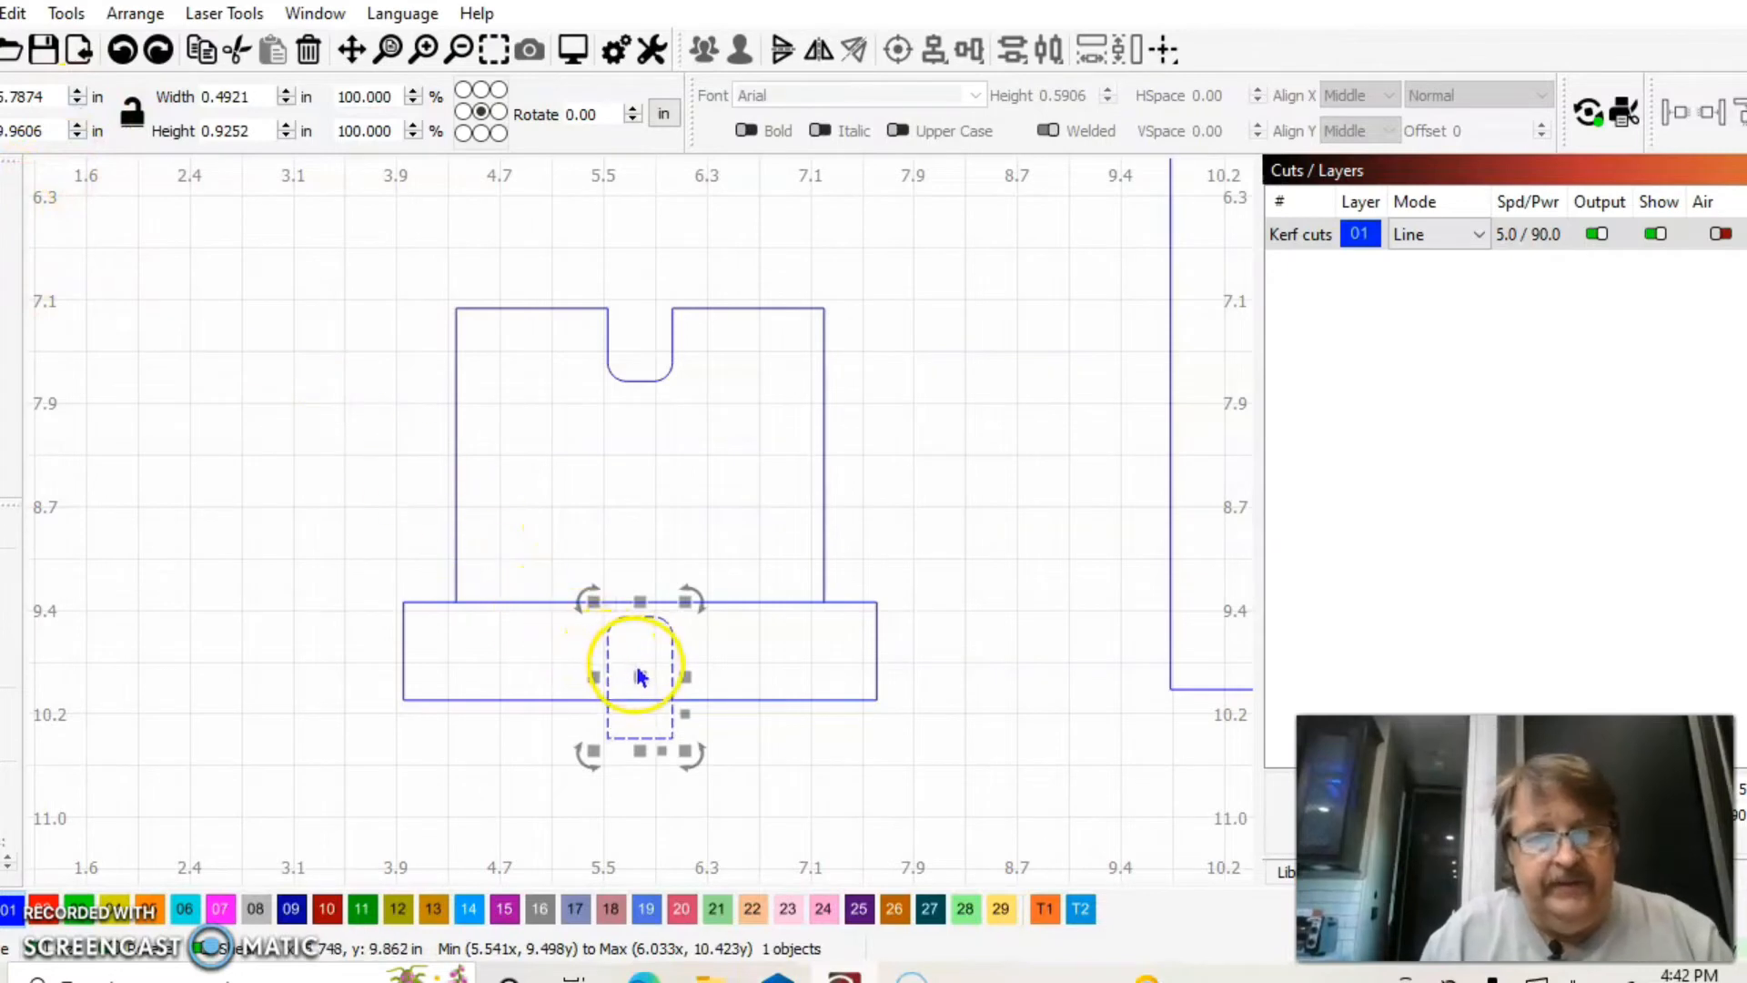
drag(638, 680, 642, 685)
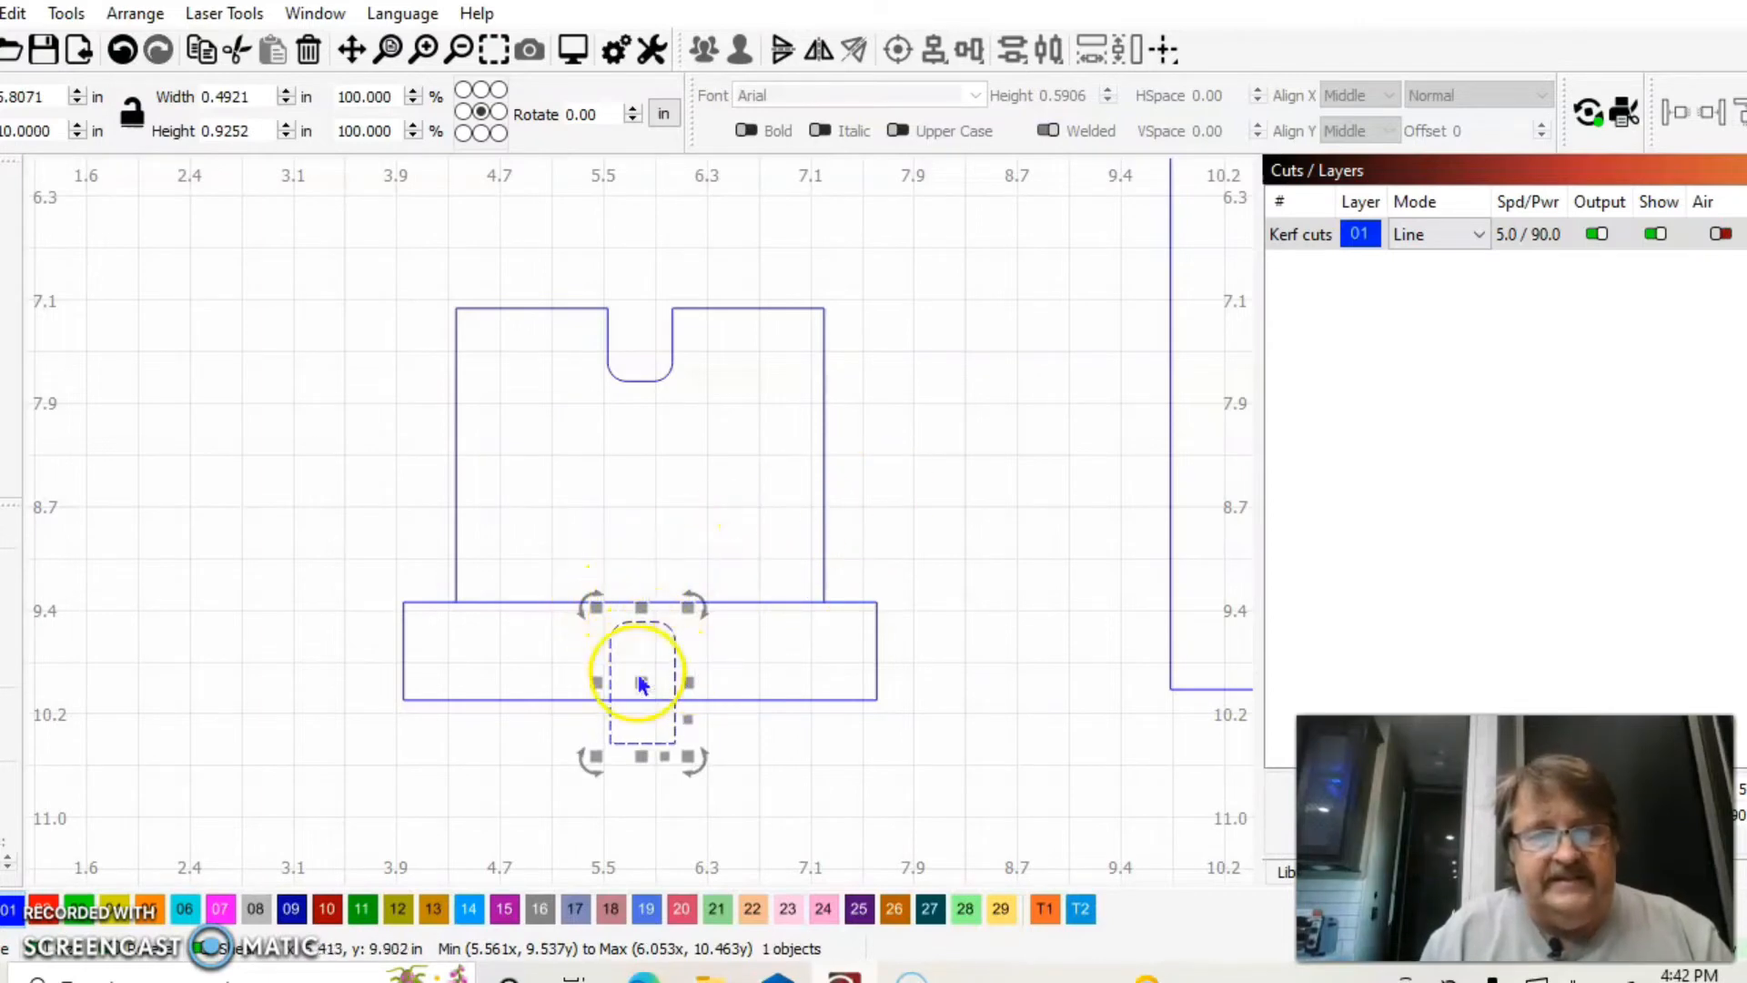
shift+click(489, 700)
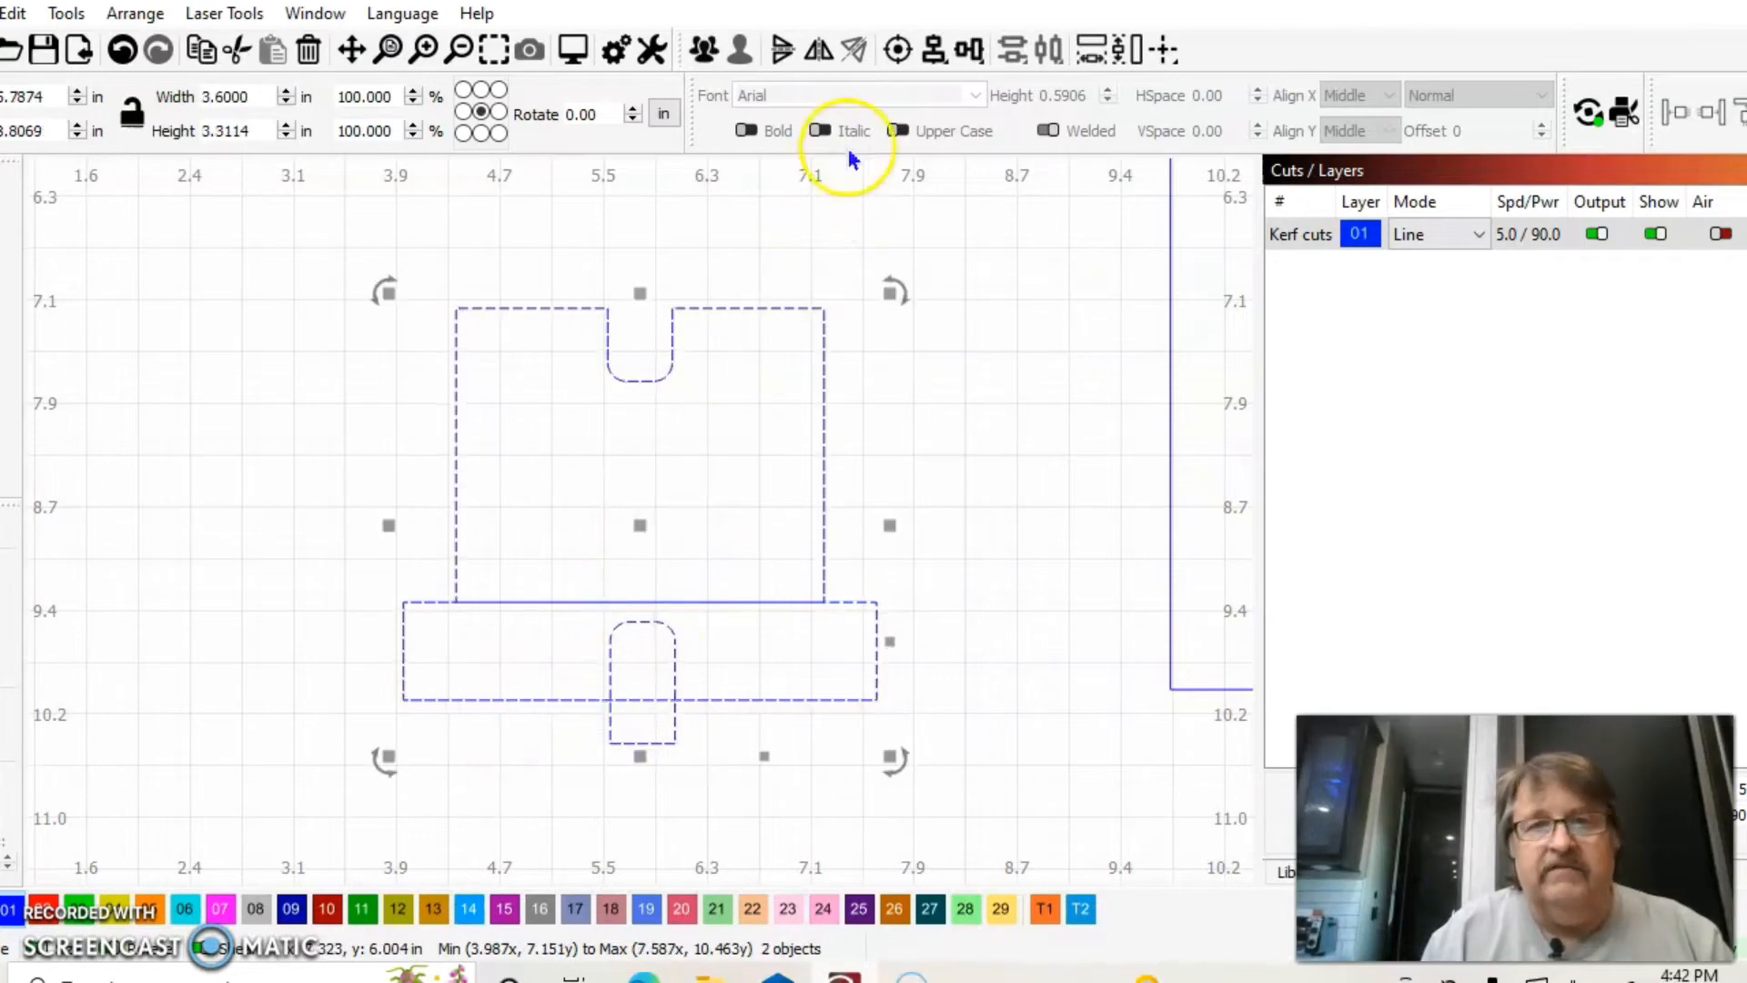
click(938, 51)
click(985, 91)
click(958, 344)
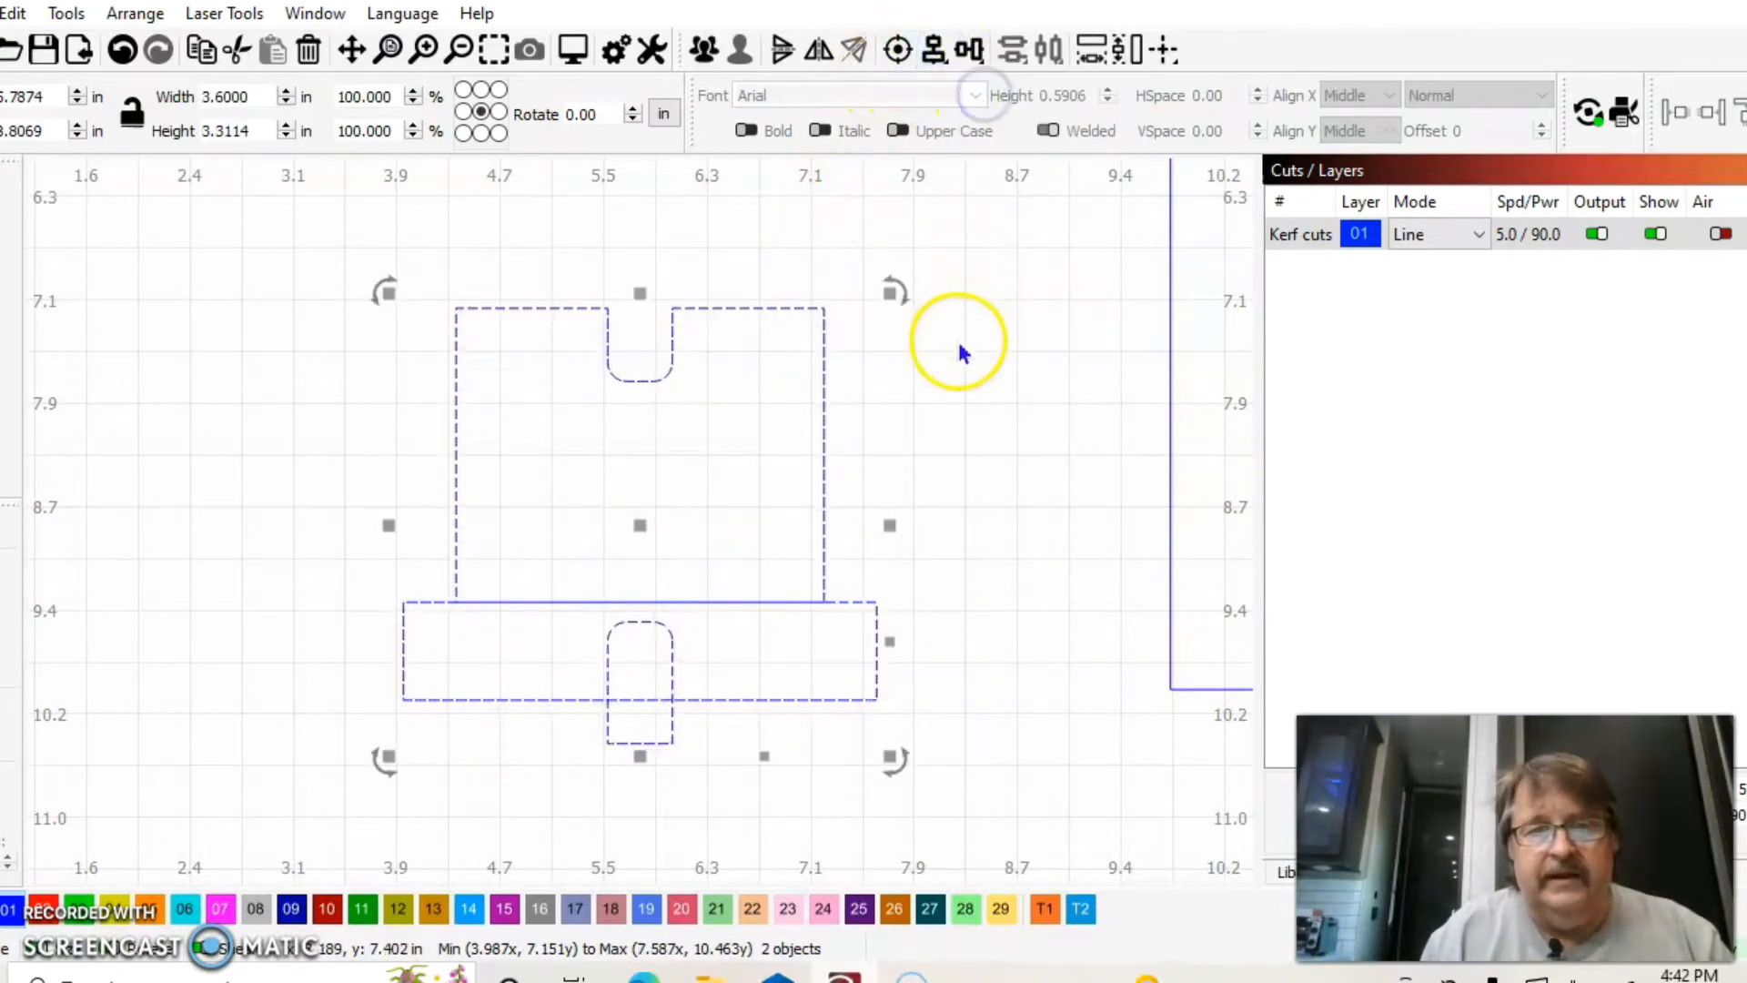
Step: Delete the guide line and cut the lower notch out of the stepped piece with the Boolean Assistant's Subtract B - A option
click(709, 604)
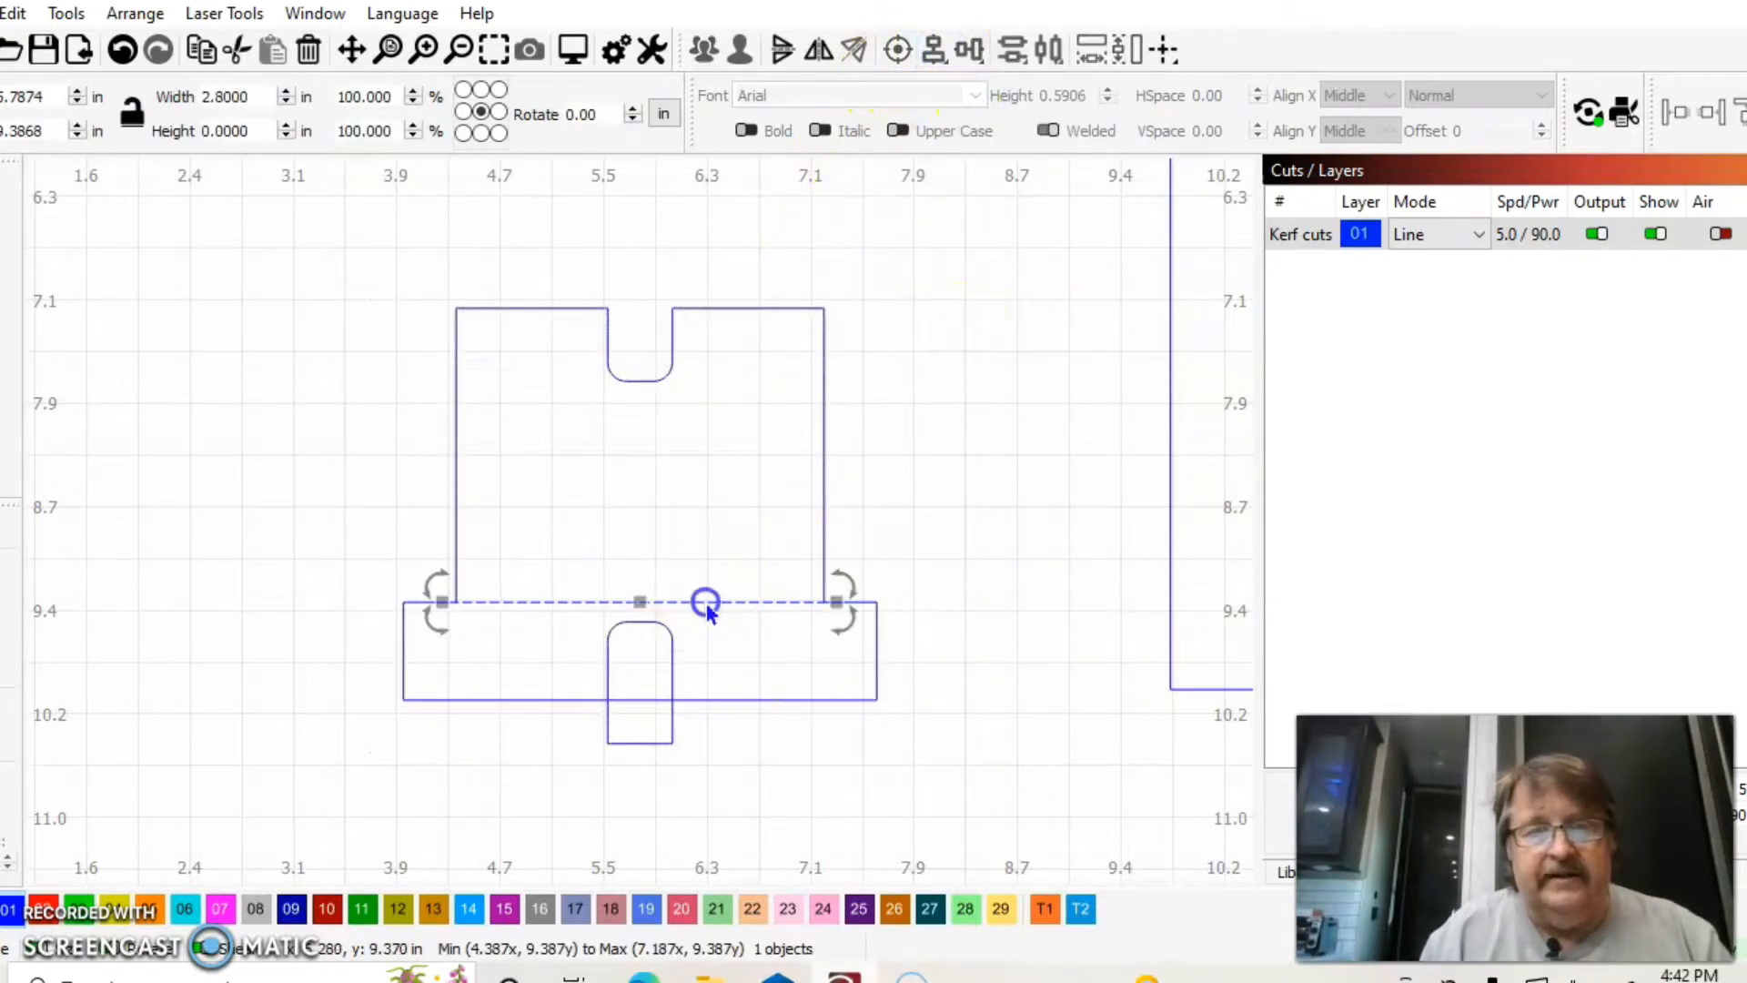
key(Delete)
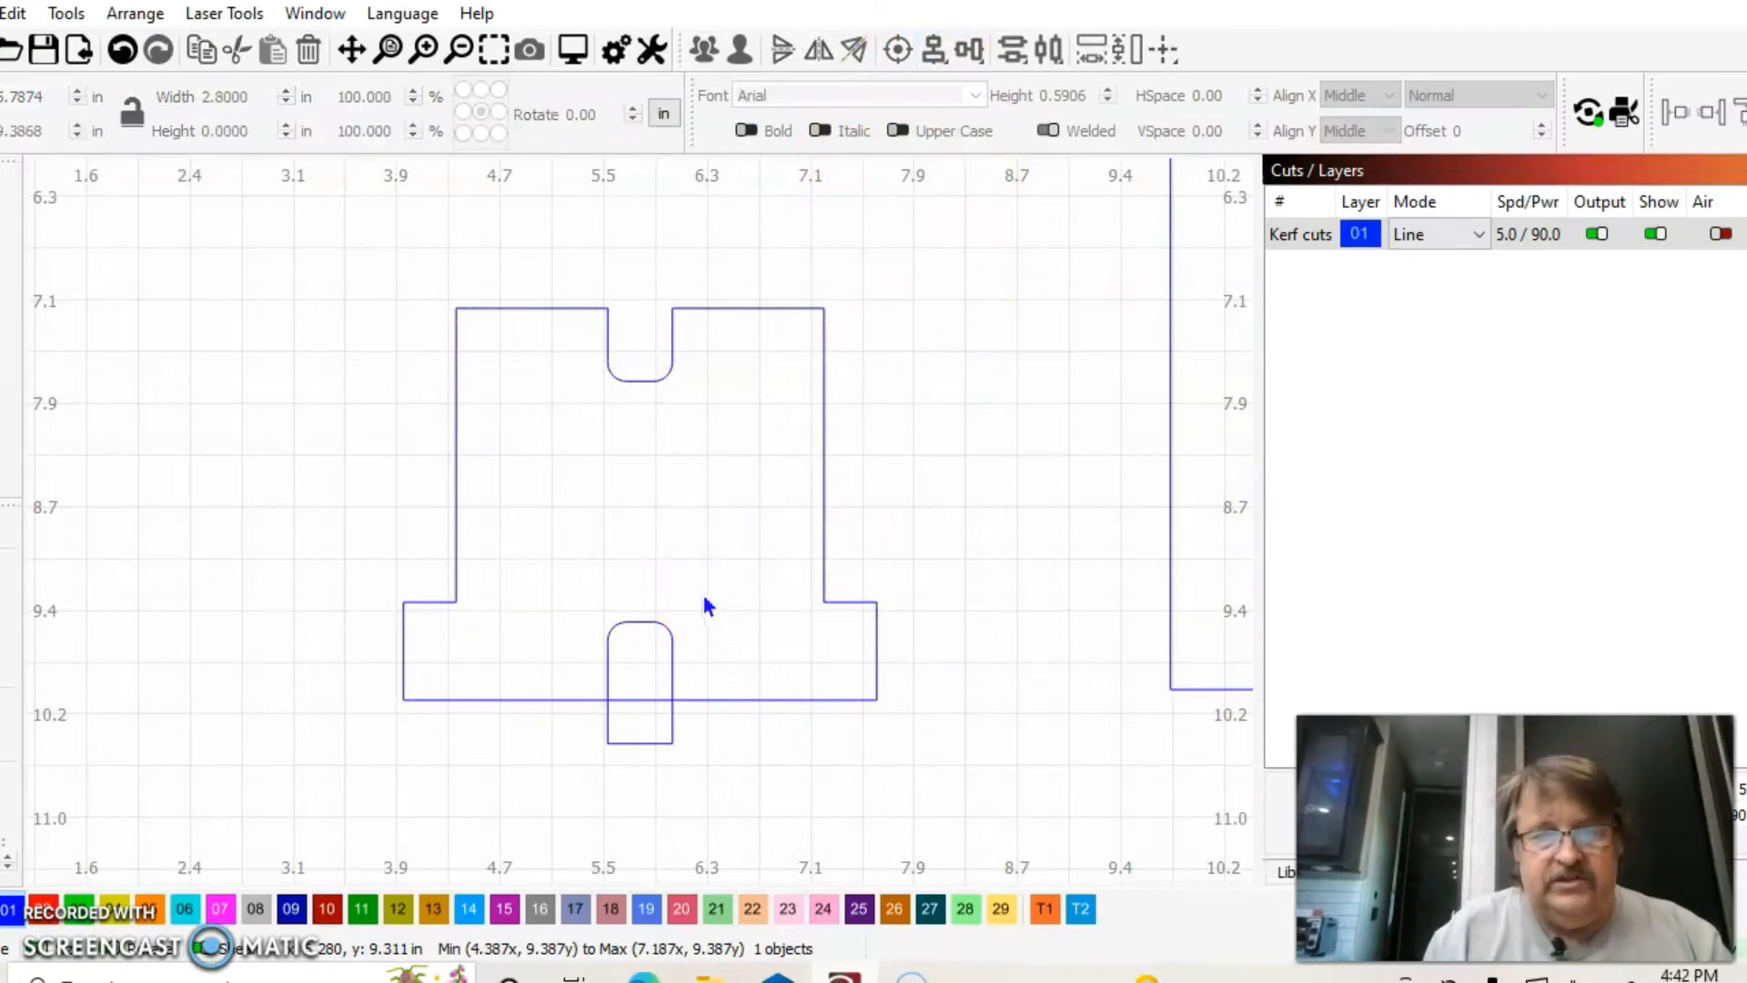
click(634, 621)
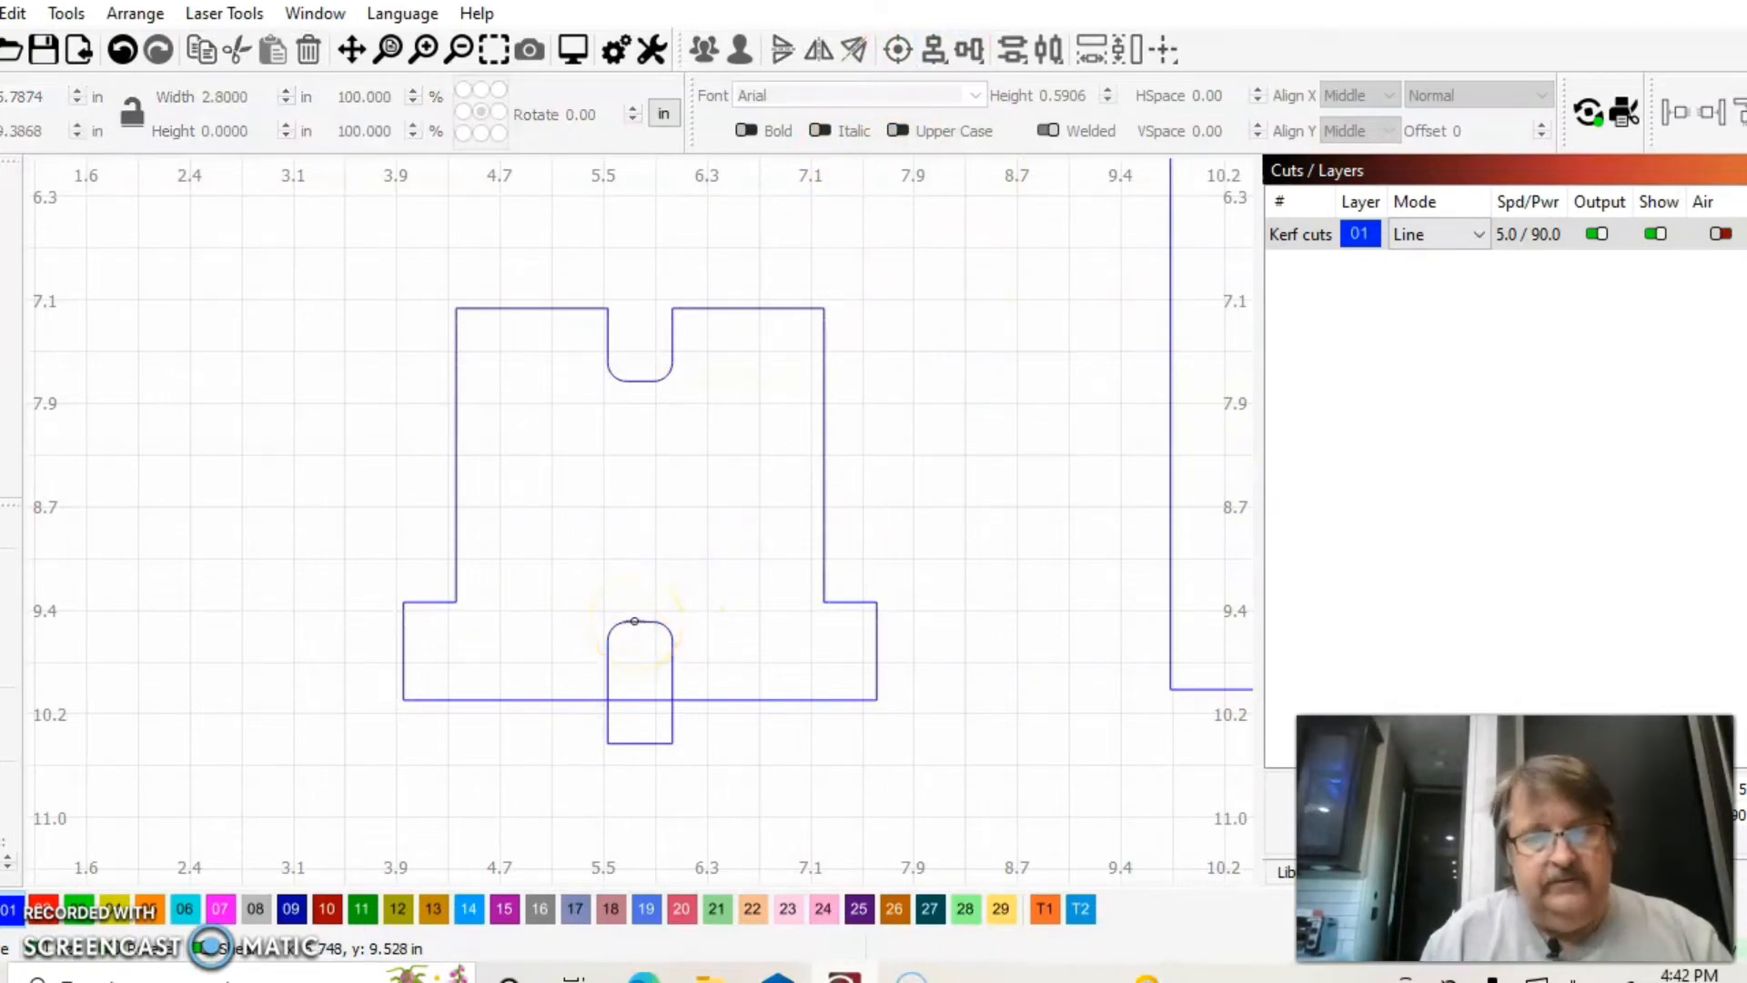
shift+click(453, 576)
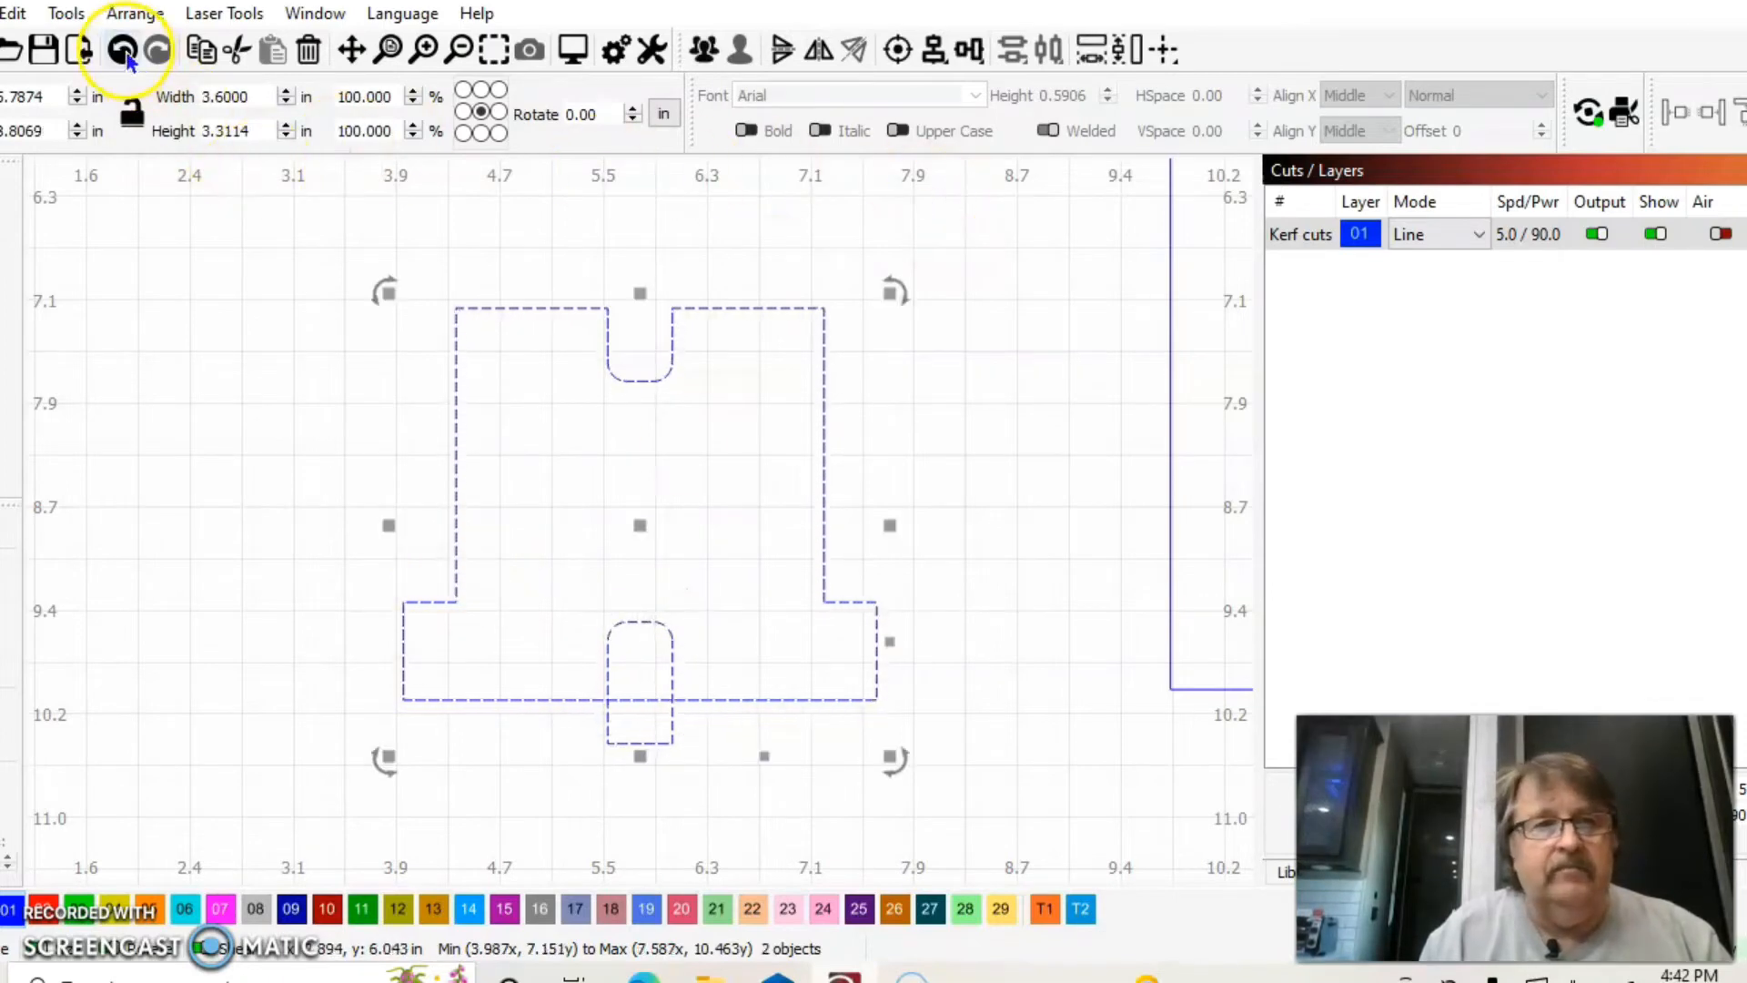
click(66, 12)
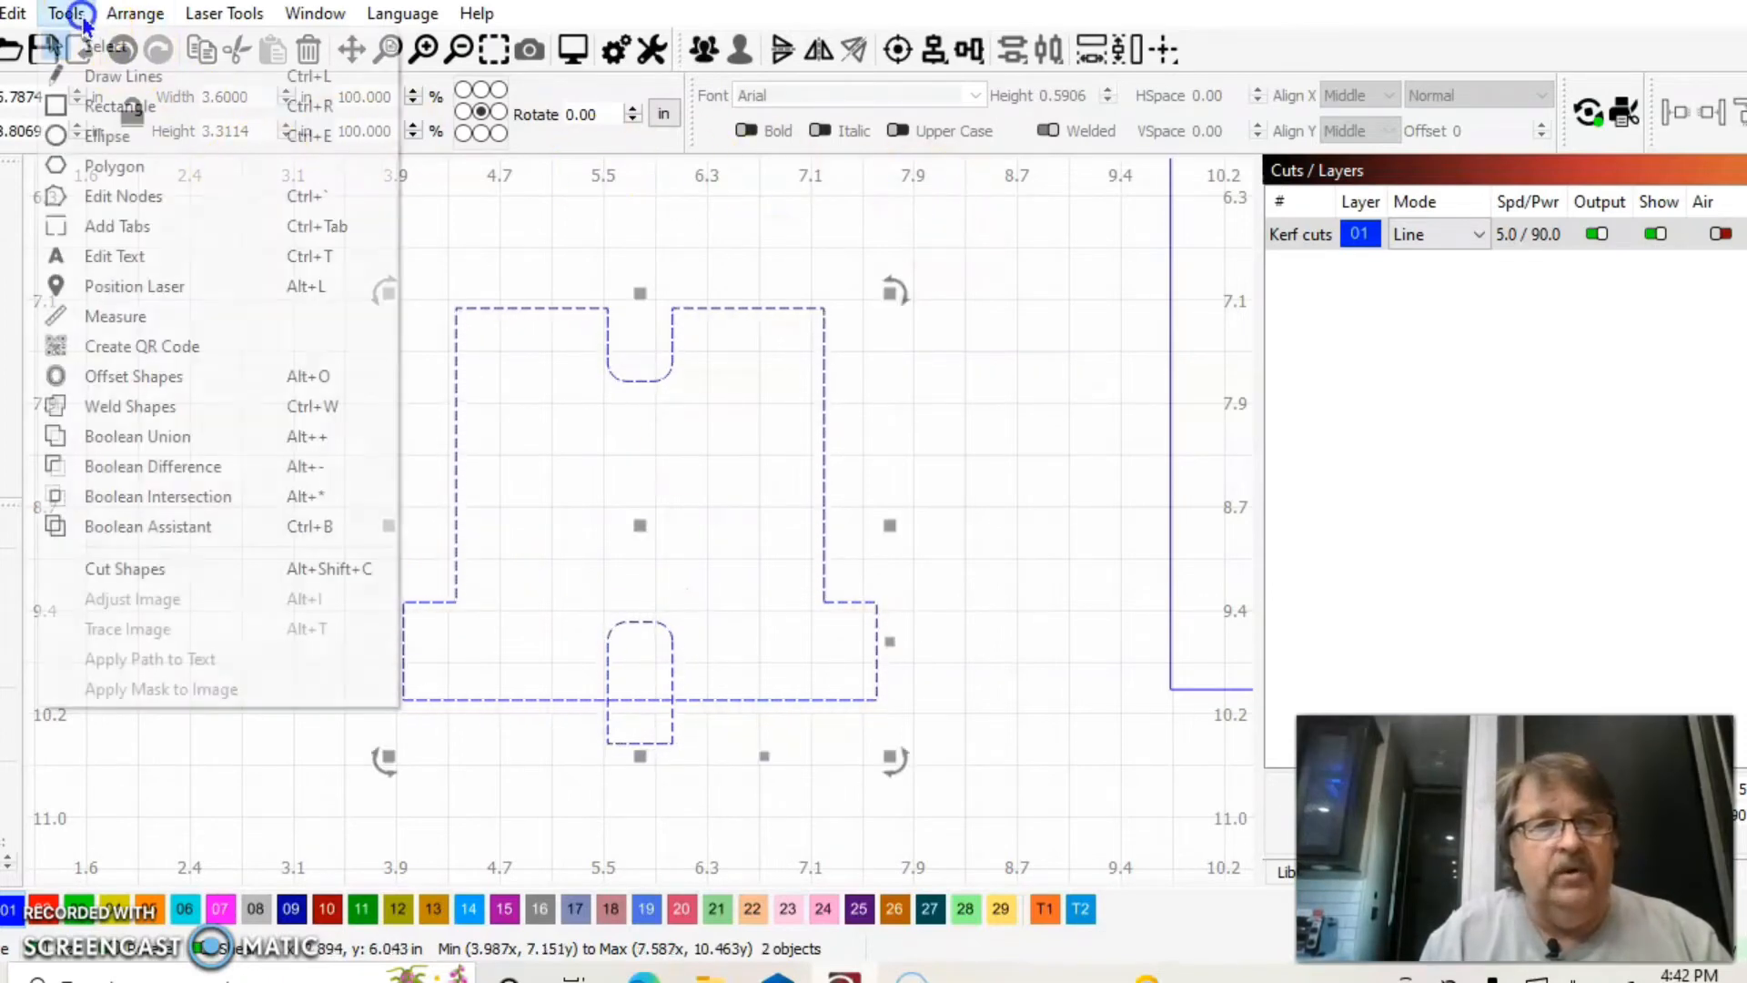
click(223, 524)
click(1472, 146)
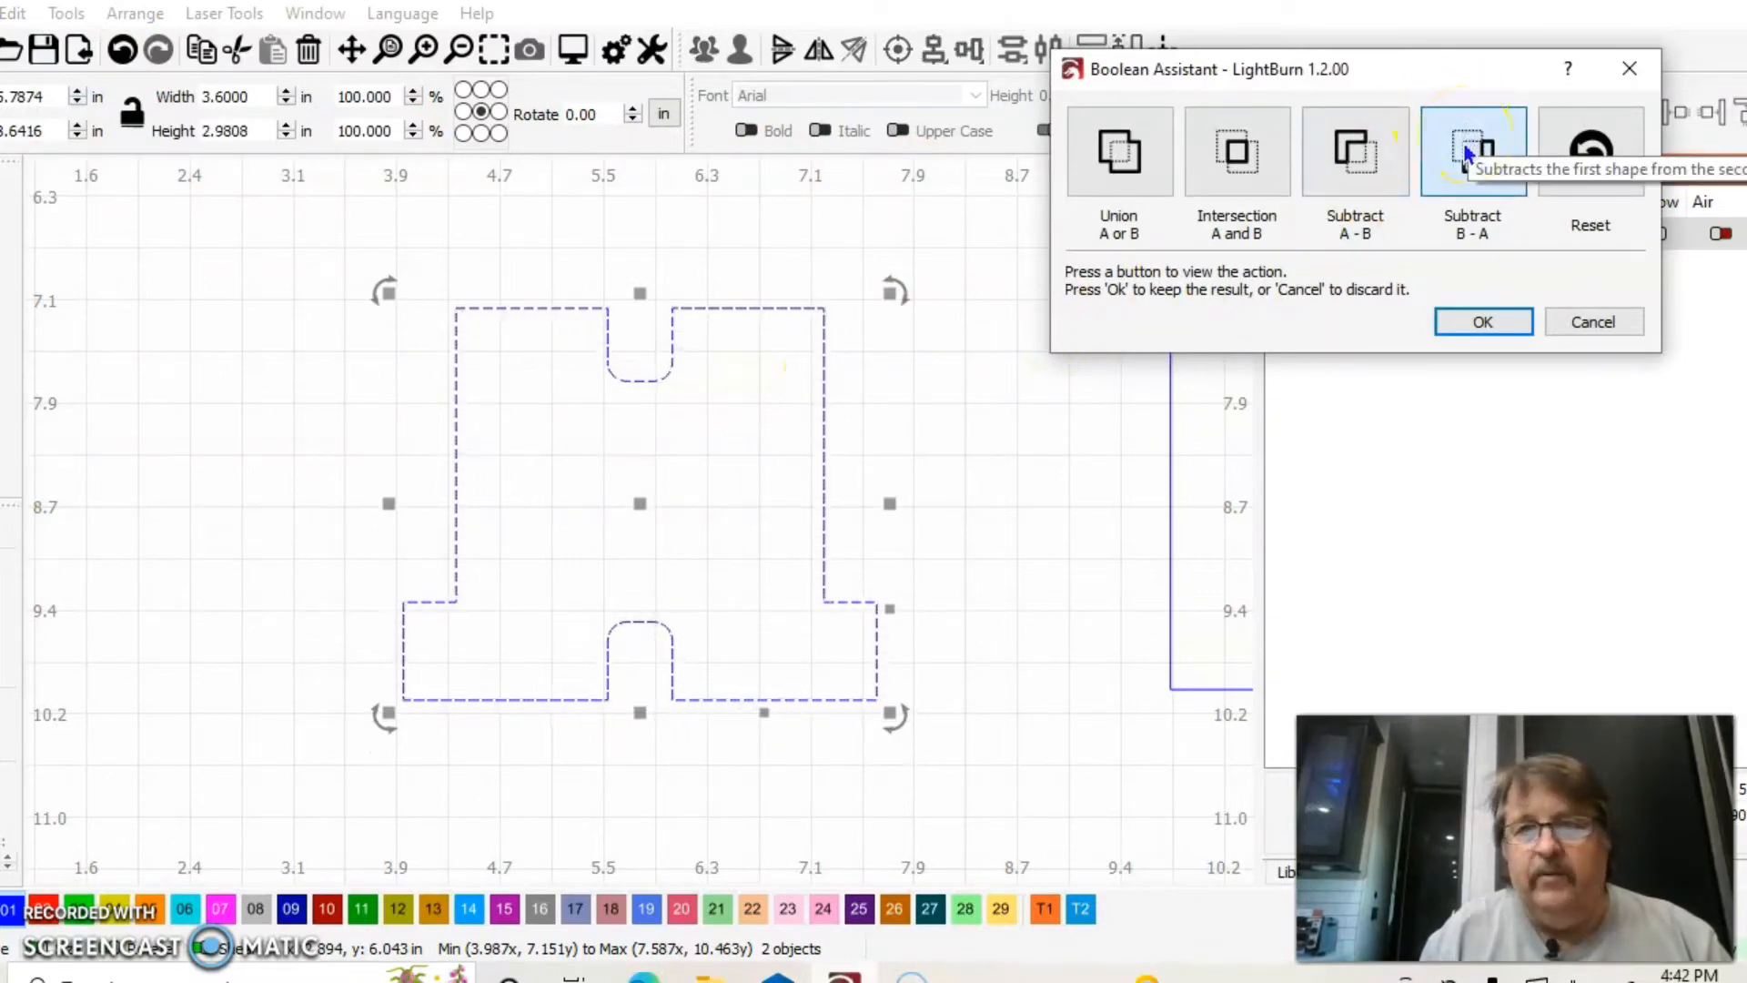
click(1397, 158)
click(1450, 164)
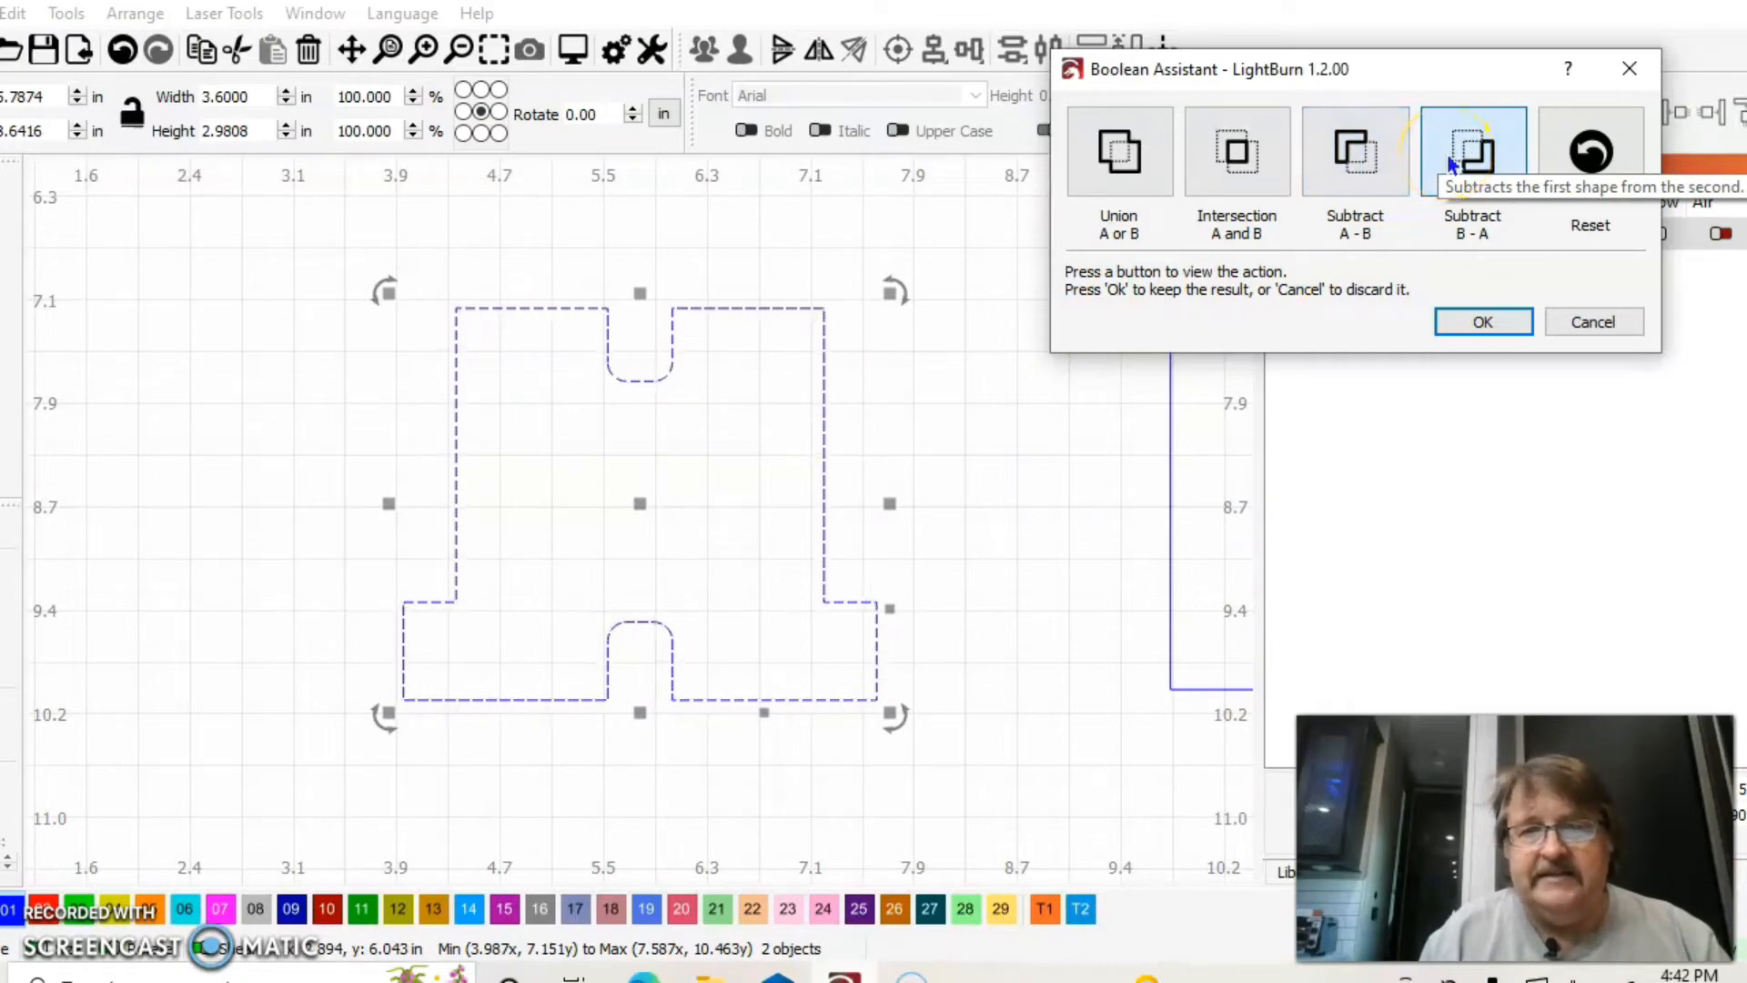
click(1473, 326)
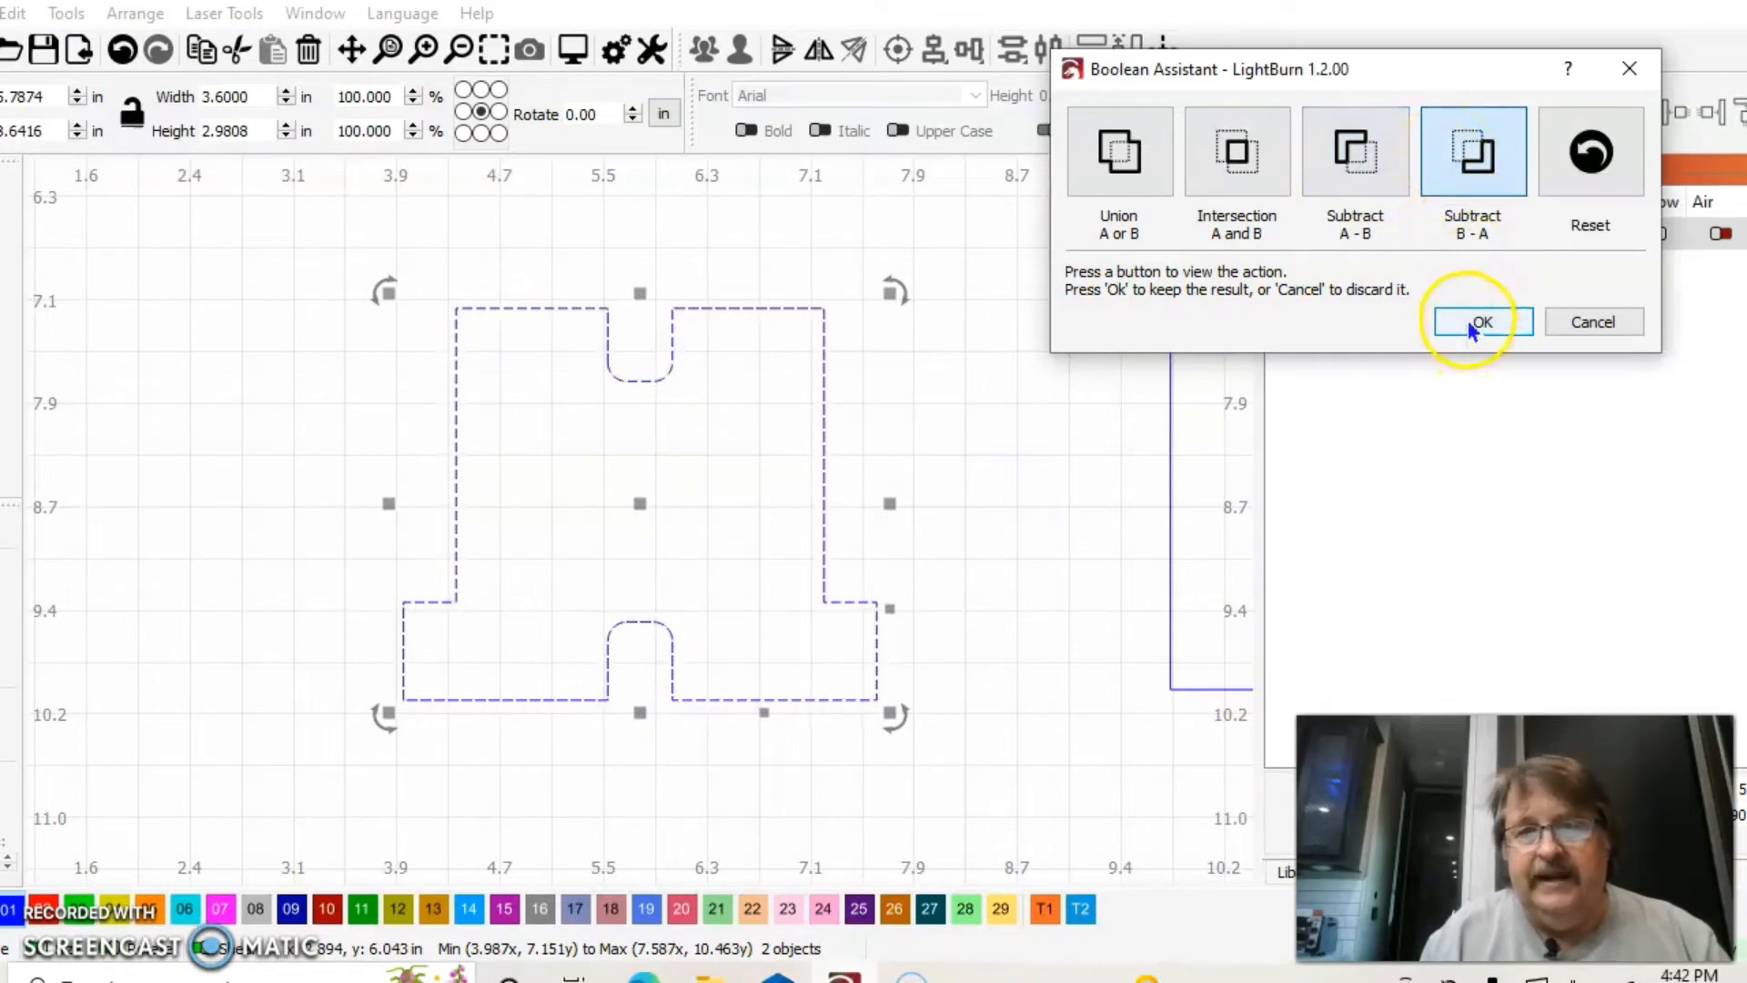
click(1472, 326)
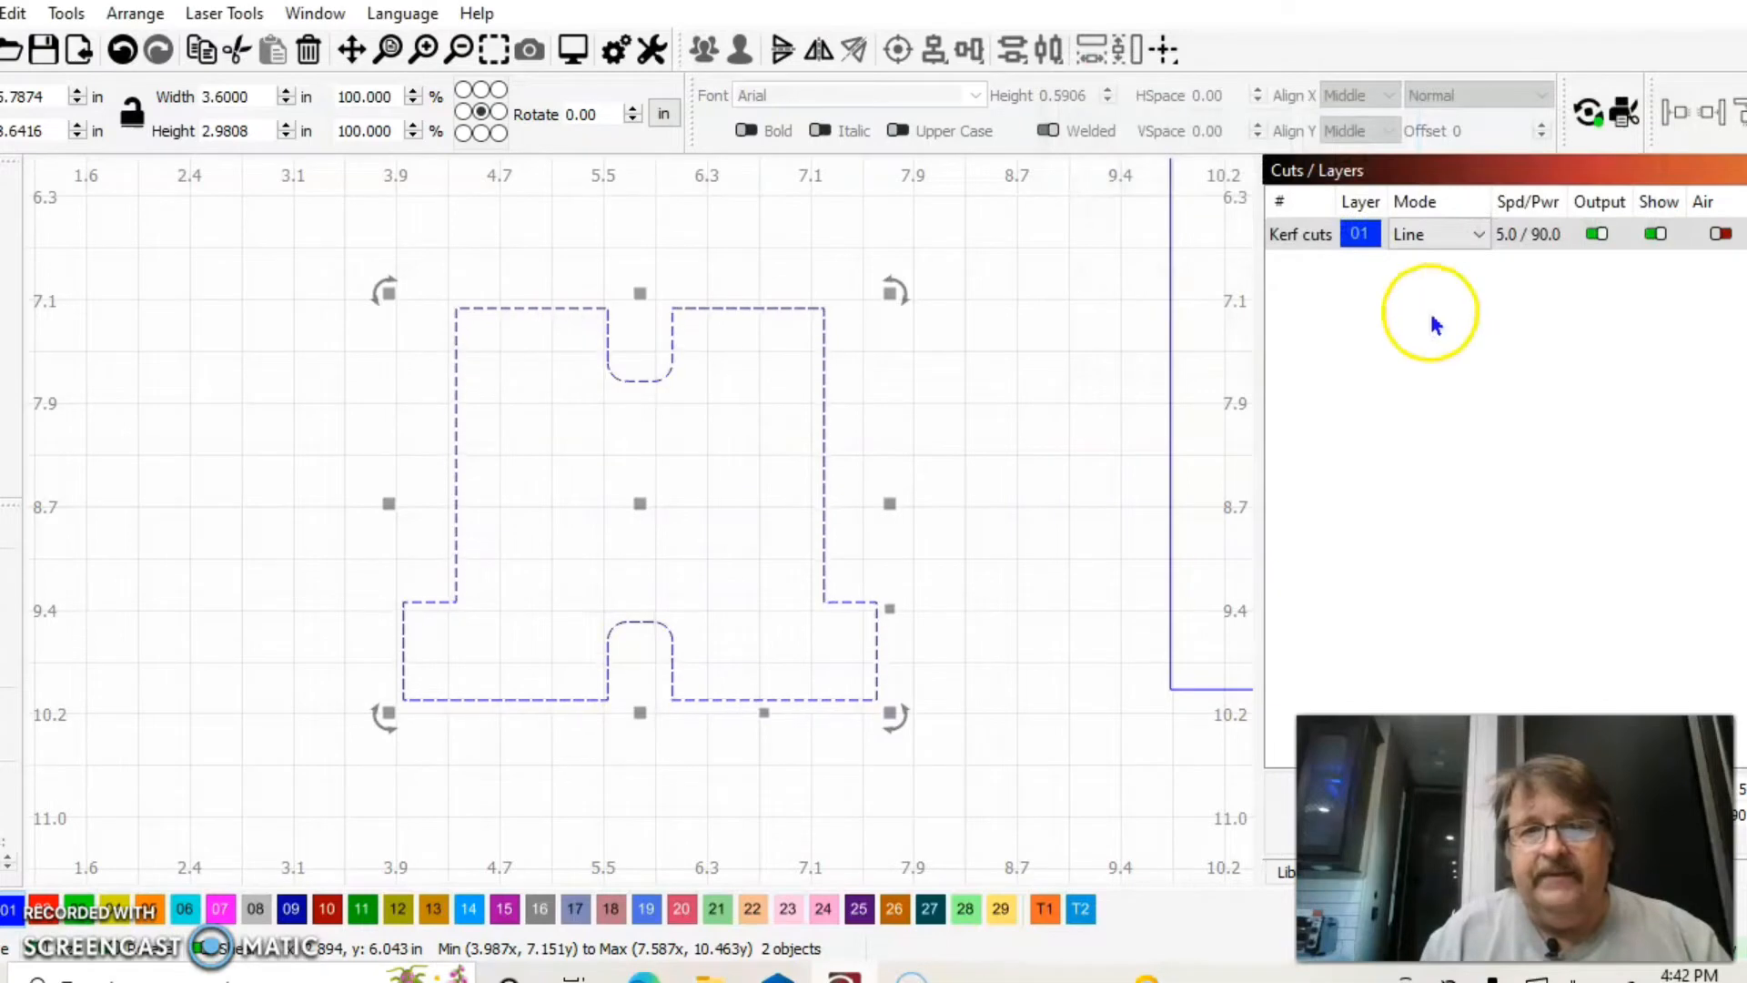
Step: Draw a horizontal rectangle about 5 in wide and 0.49 in high in the work area above the stepped piece
click(460, 53)
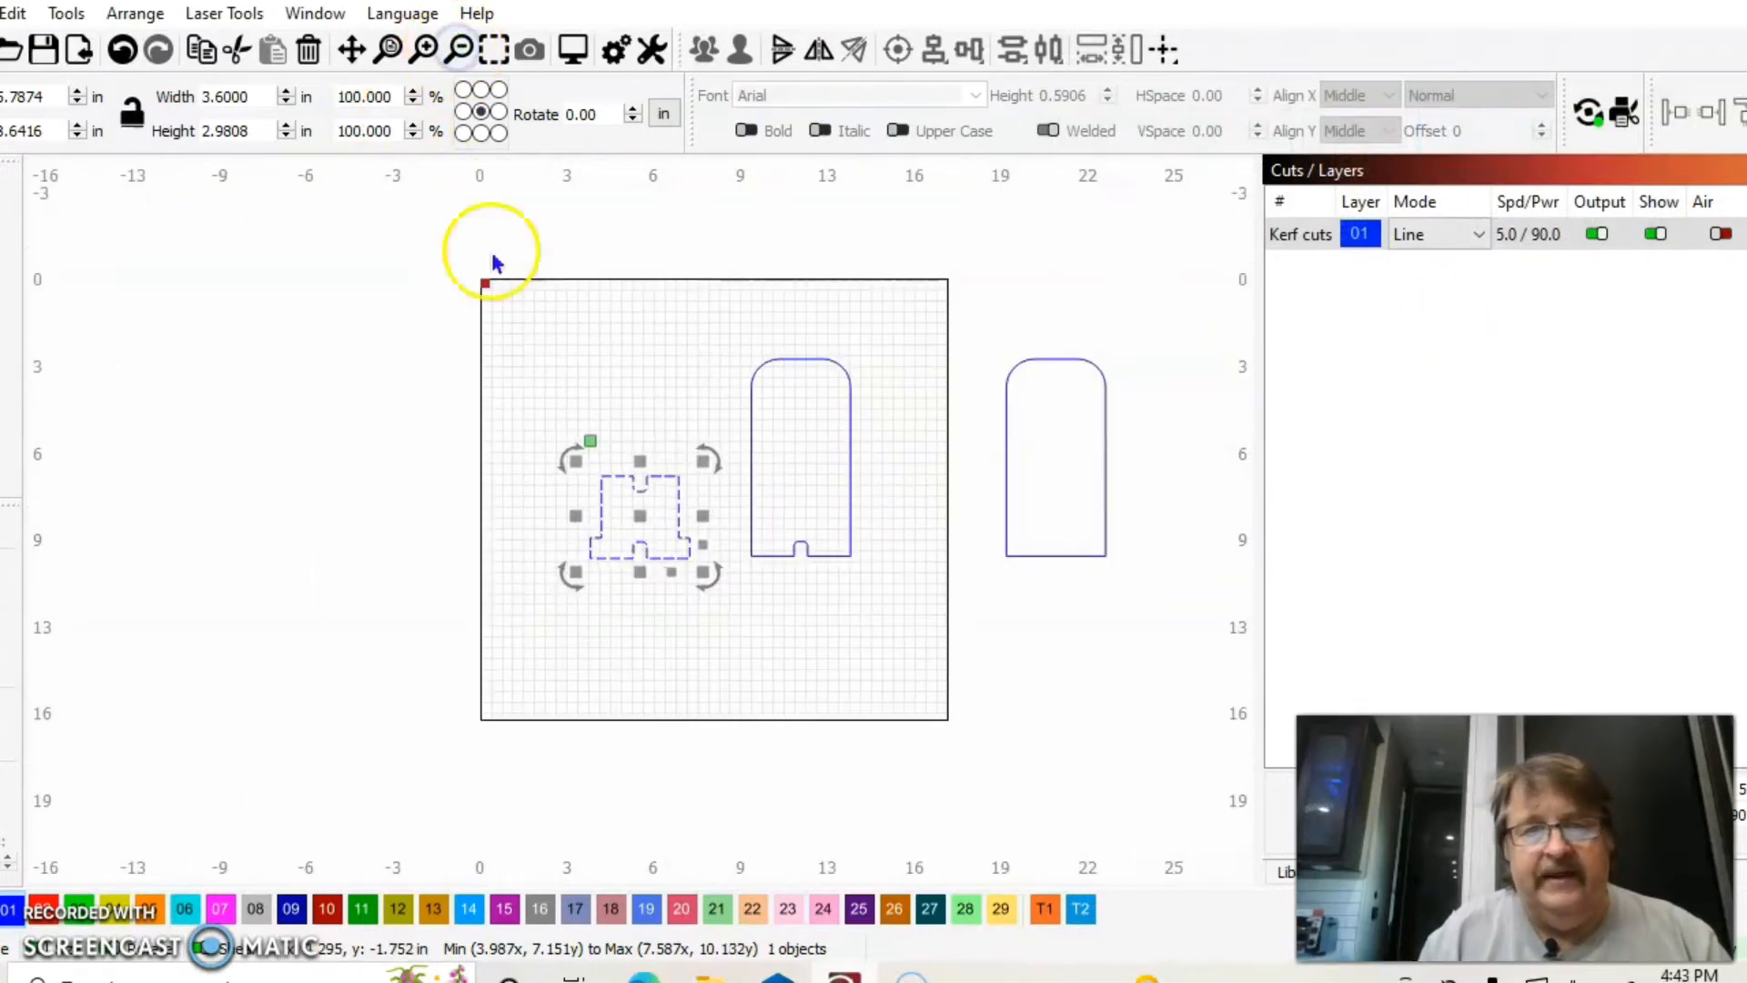
click(440, 519)
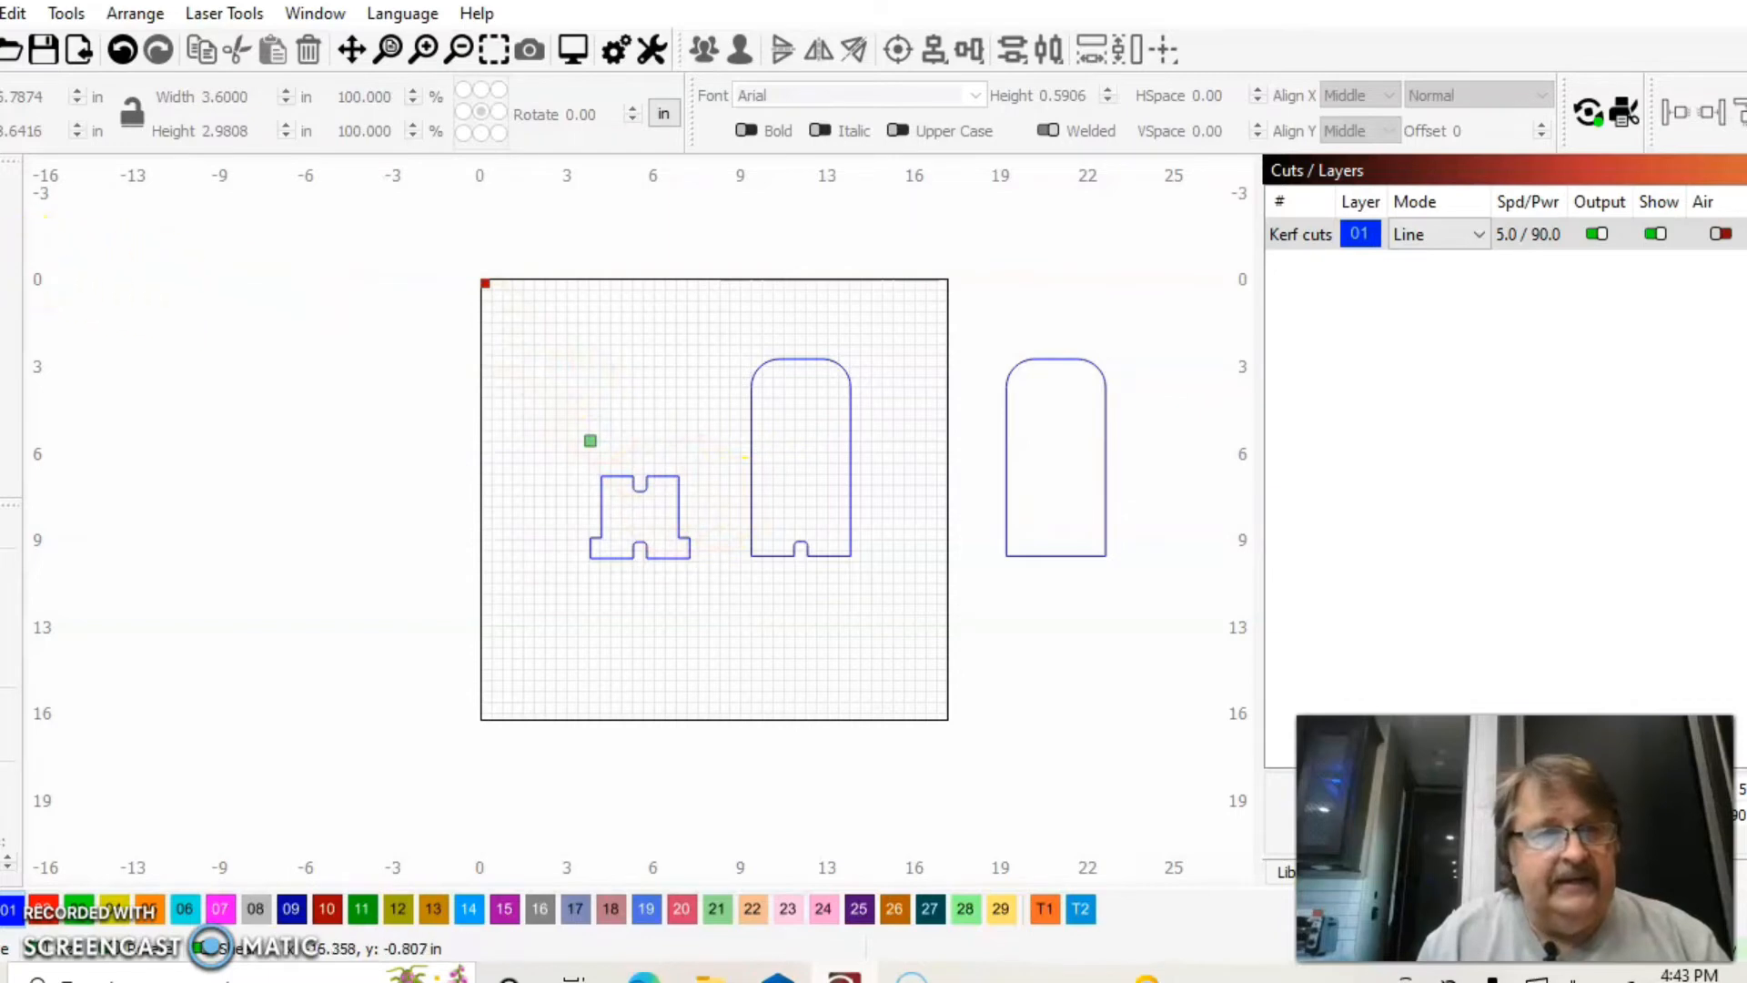
drag(571, 319, 712, 339)
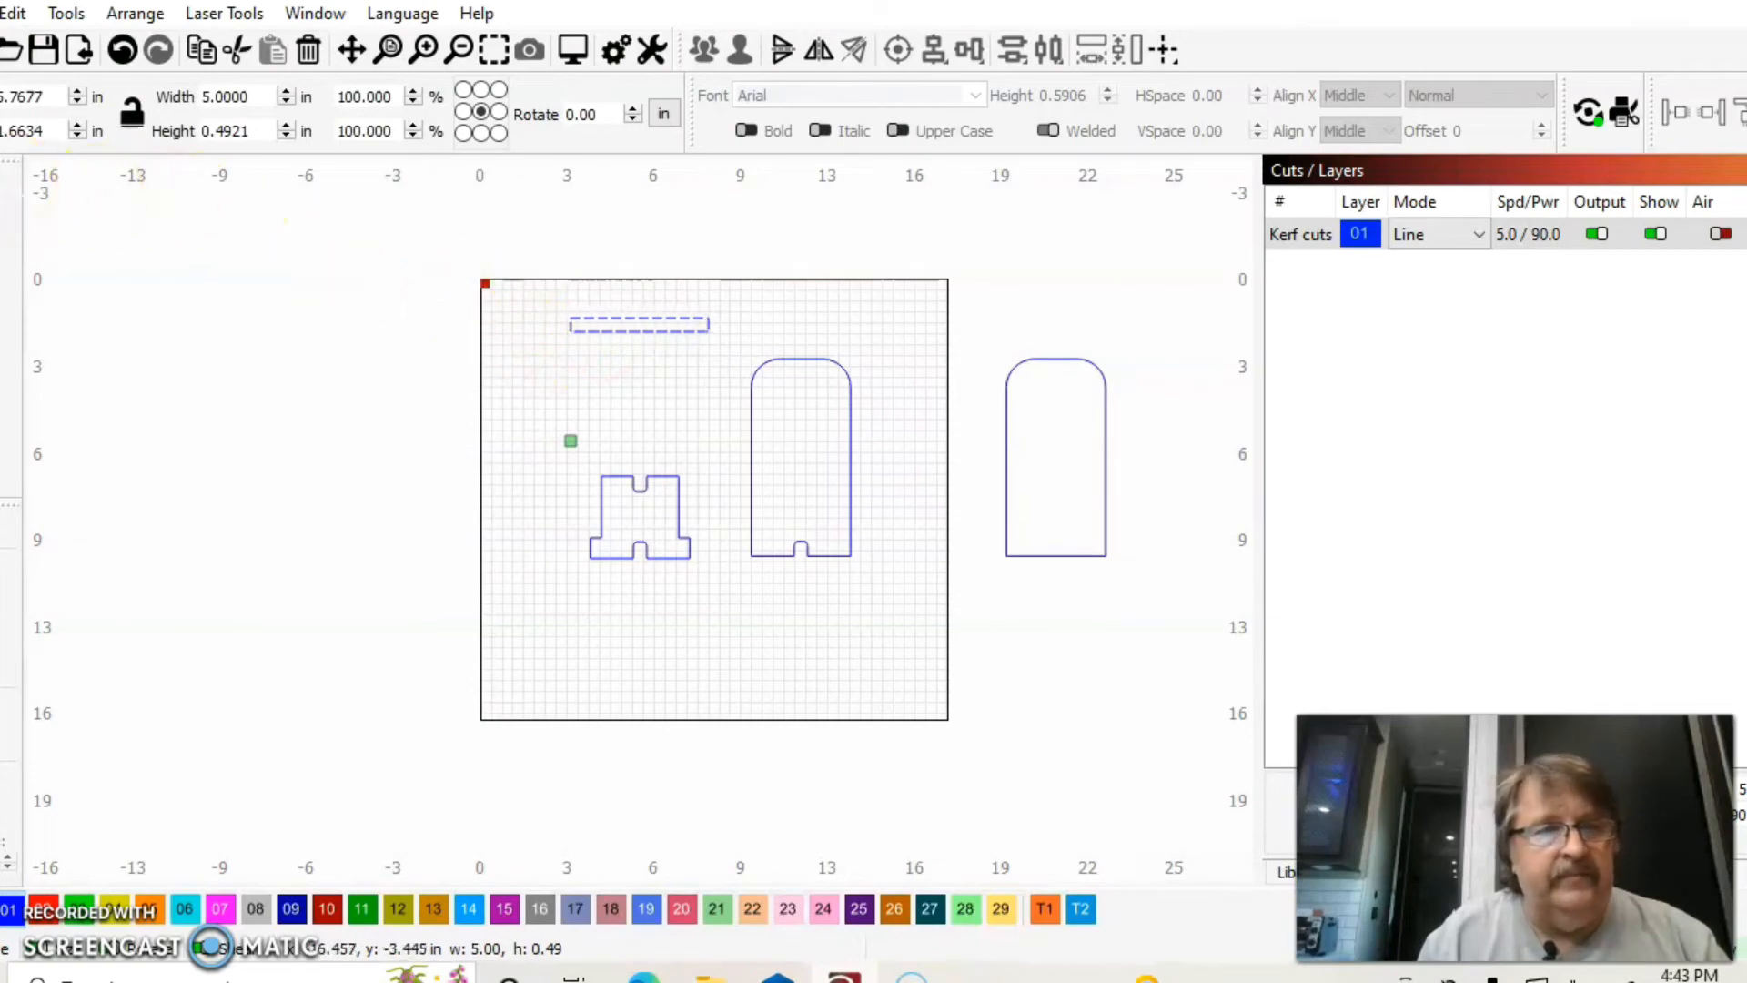
click(3, 187)
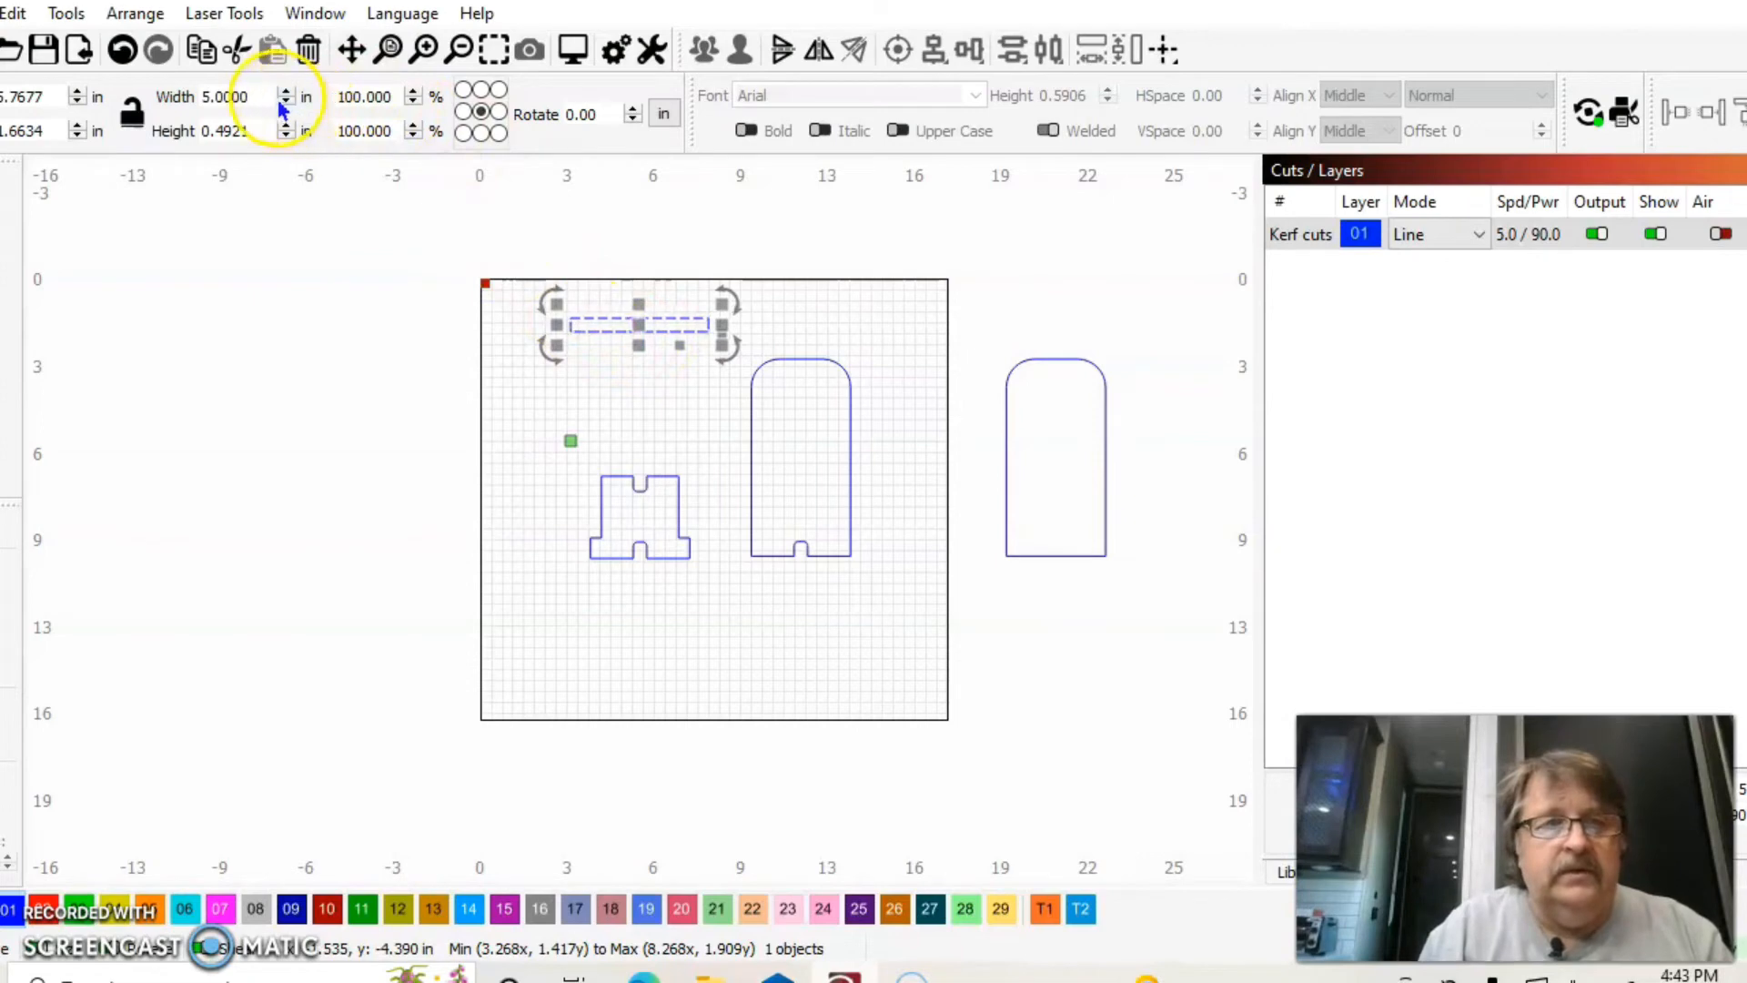
Step: Set the new rectangle's height to 4.3 mm using millimetre units, and switch the units back to inches
click(671, 117)
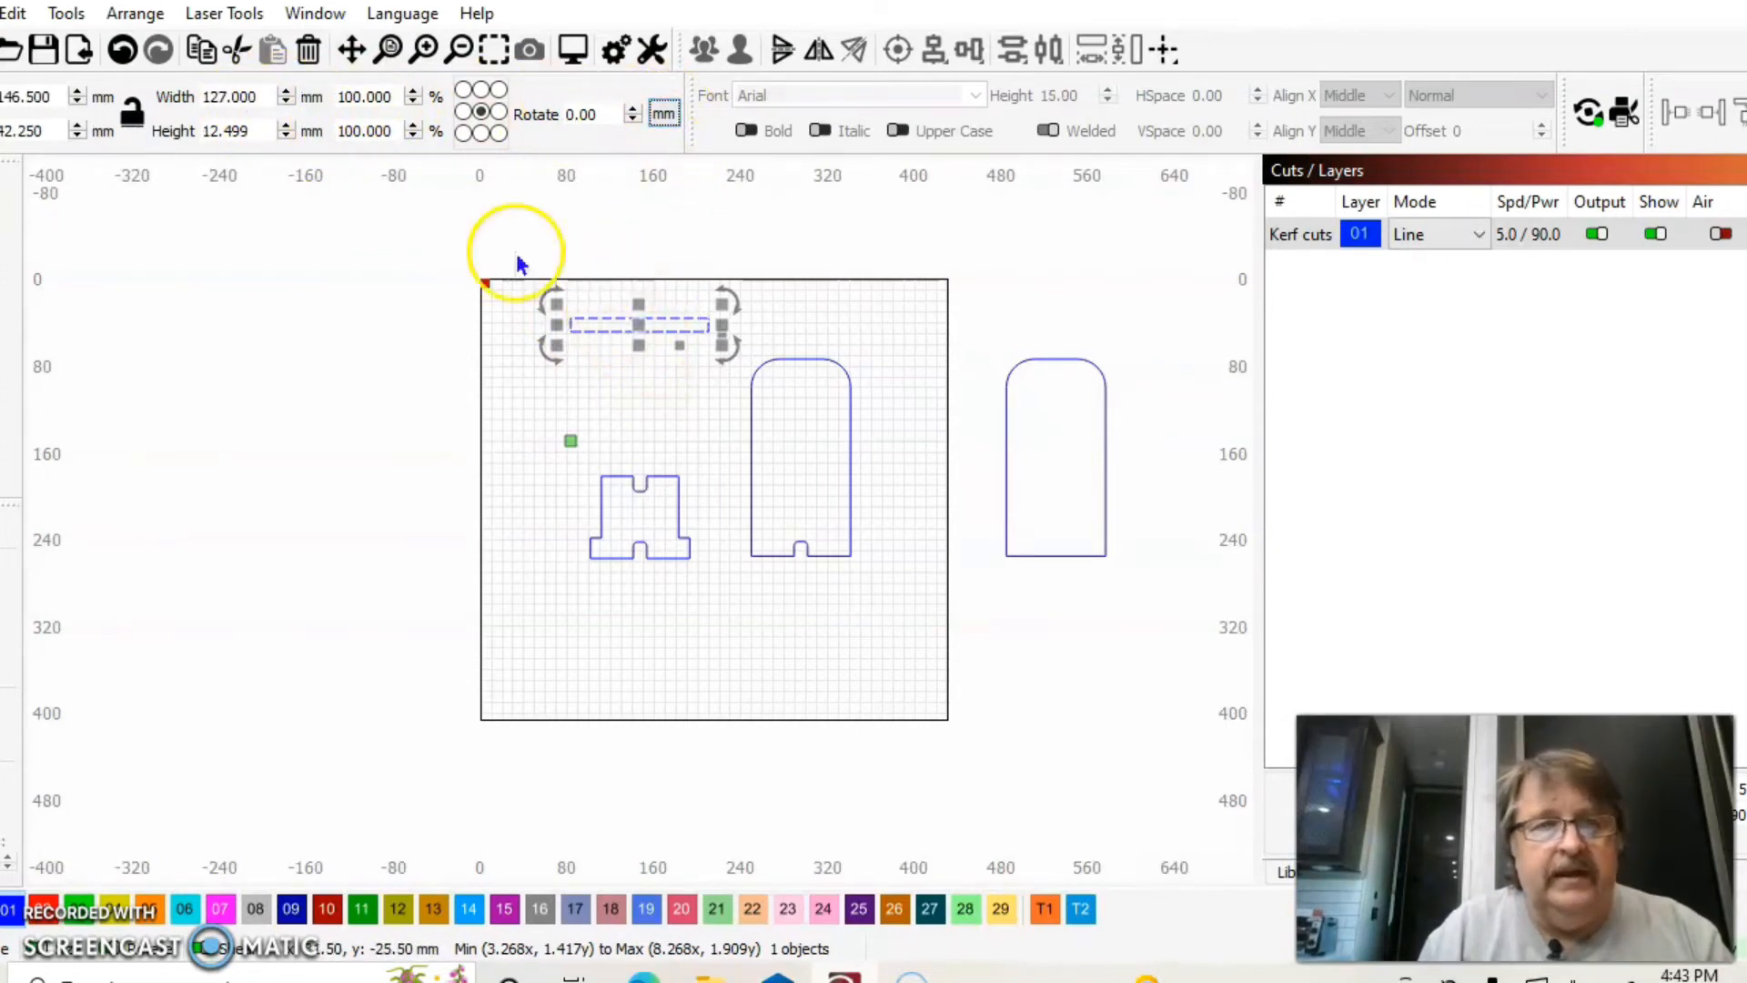
click(245, 130)
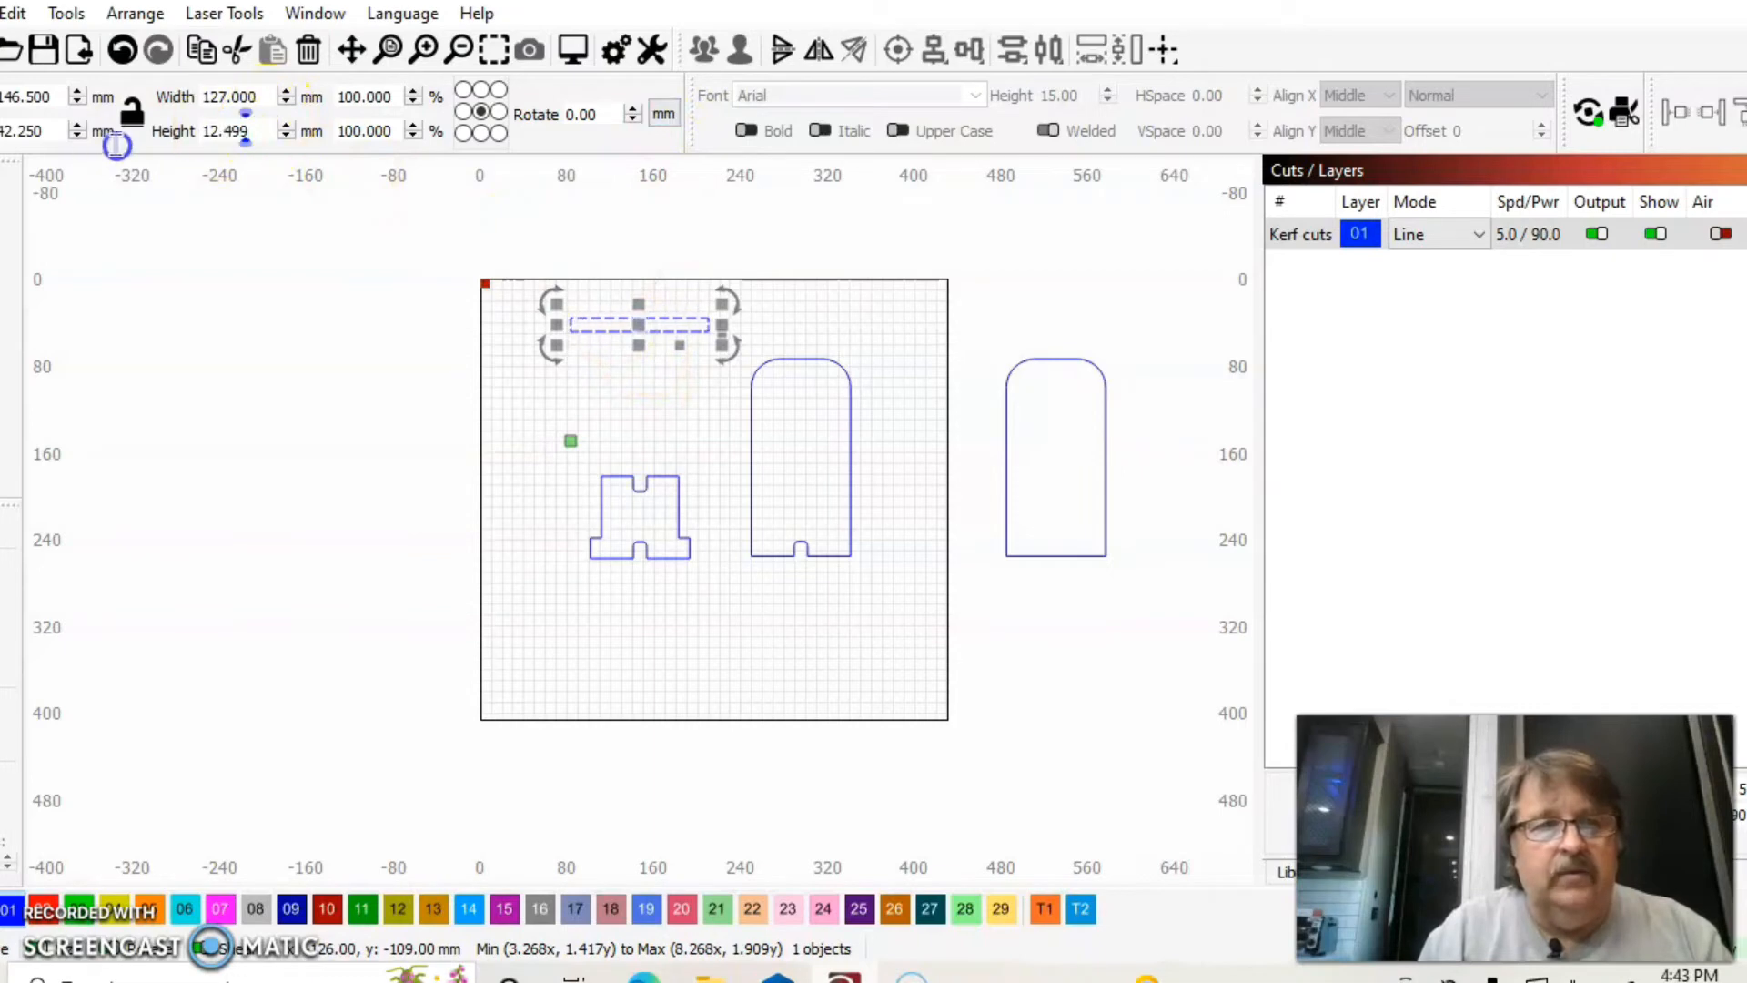
key(ctrl+a)
text(4.3)
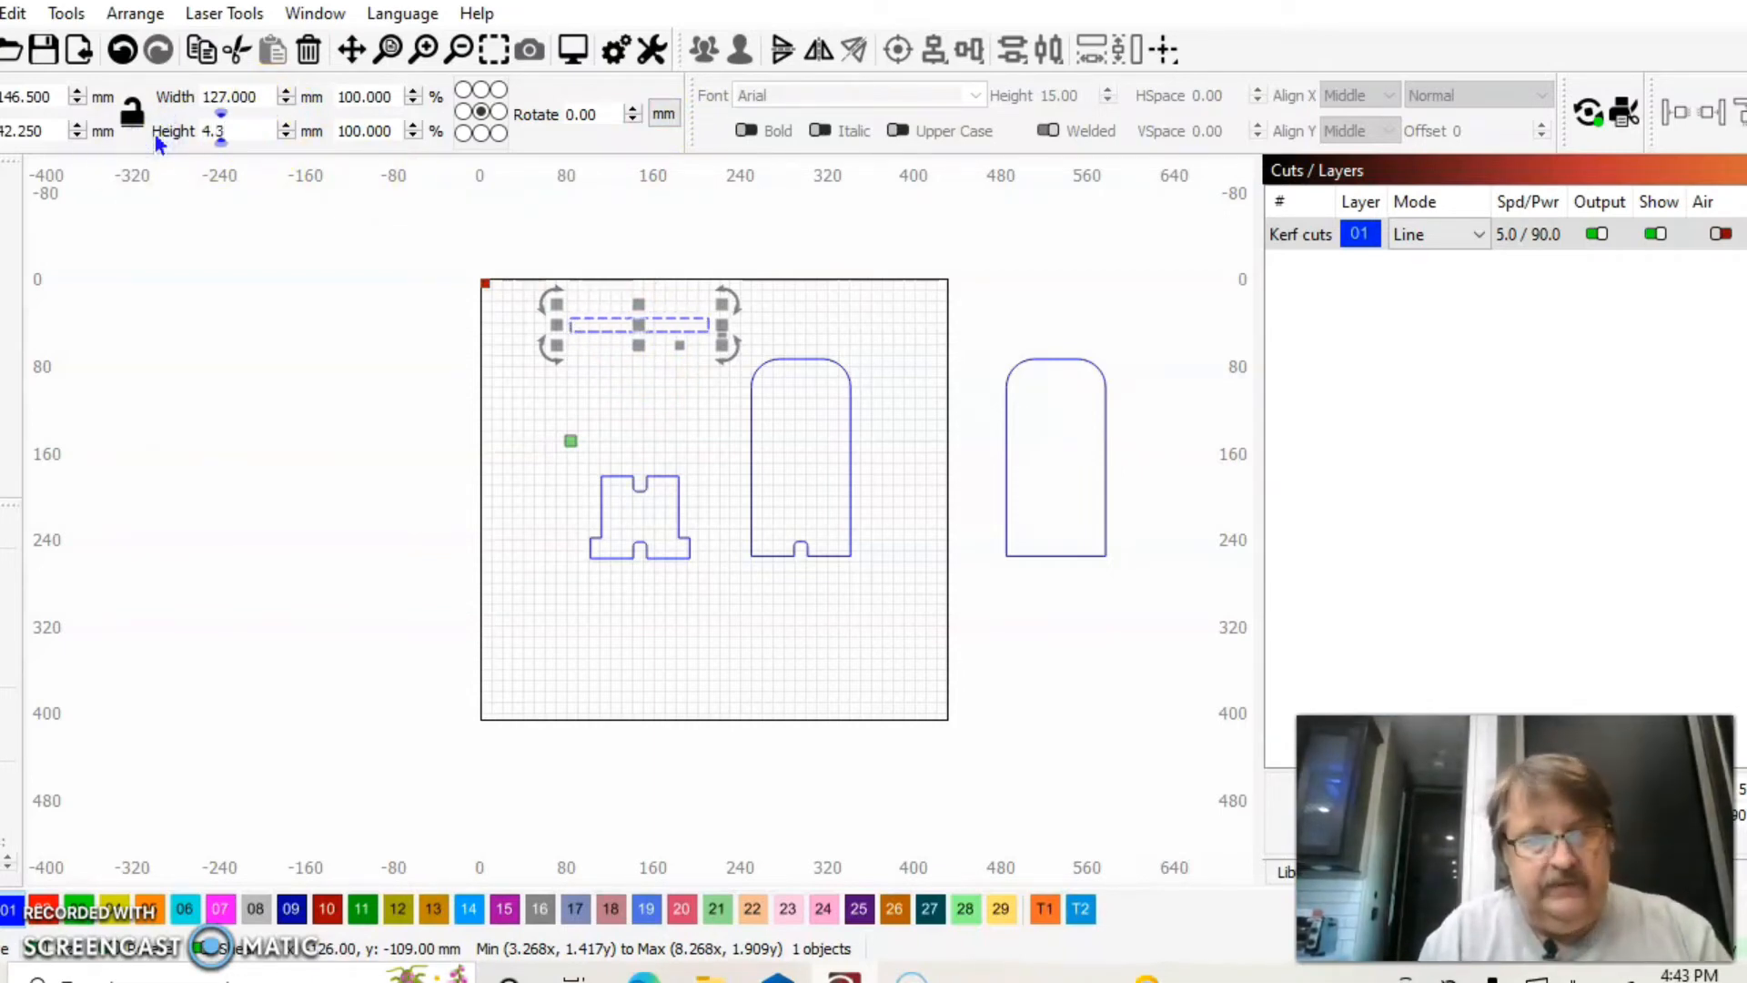
key(Tab)
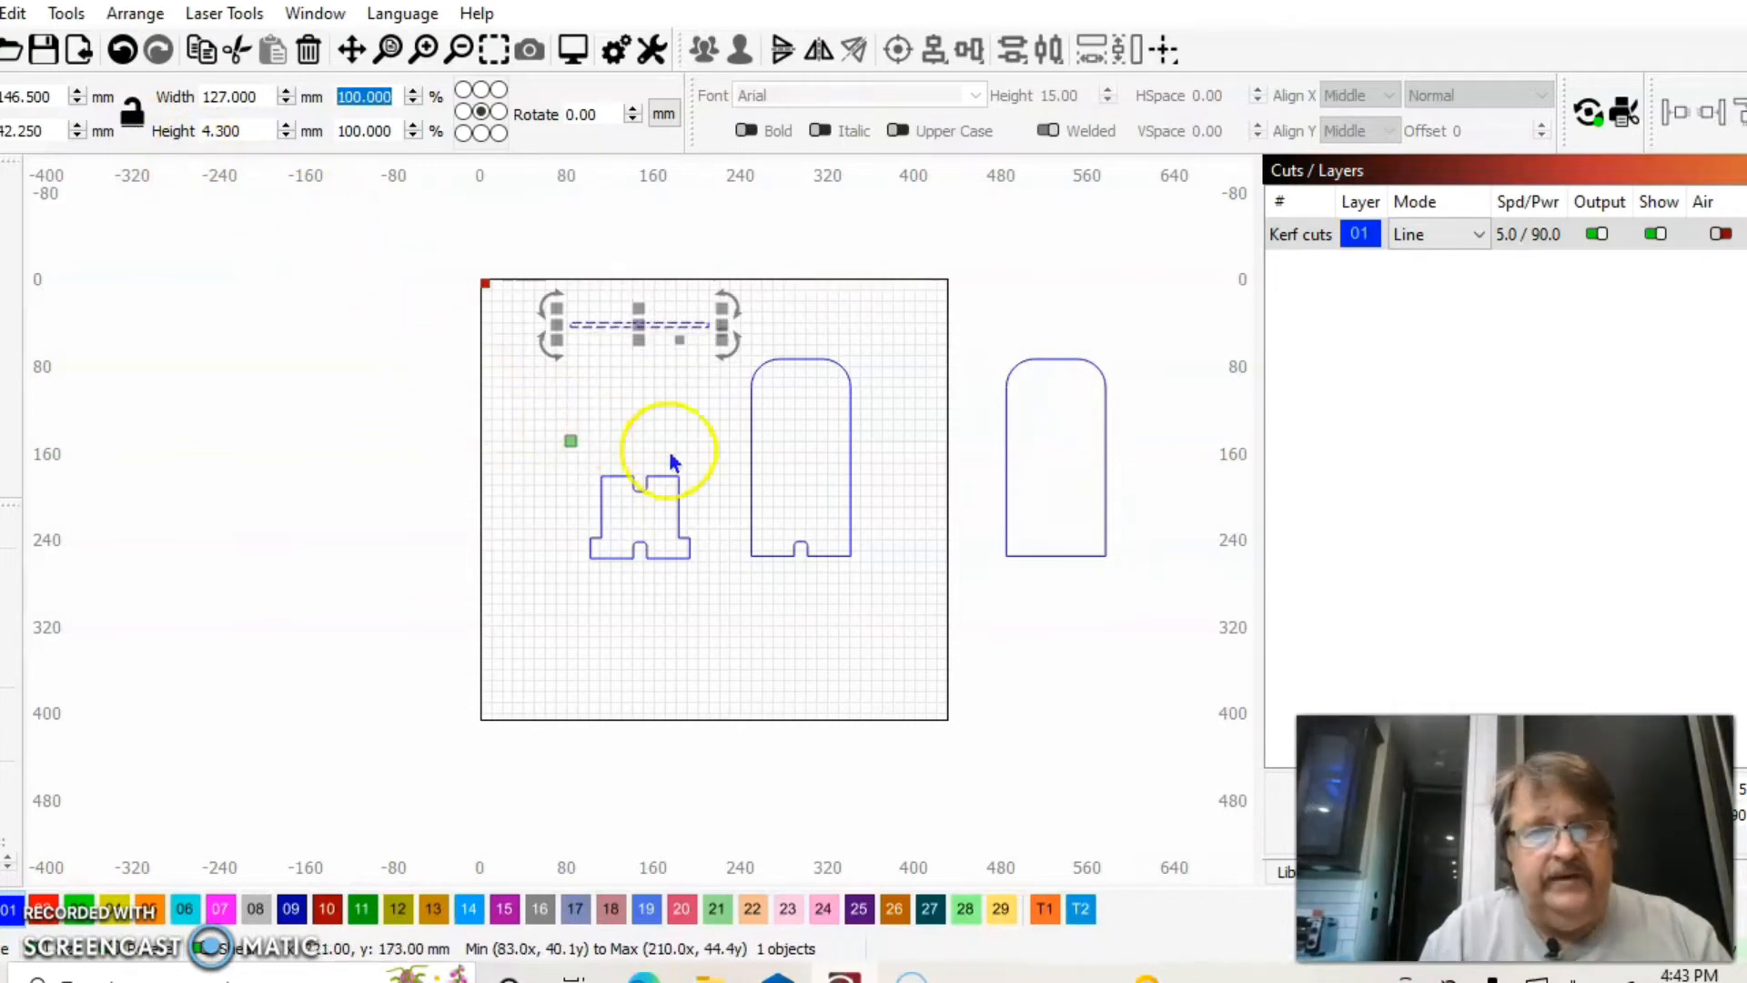
click(751, 486)
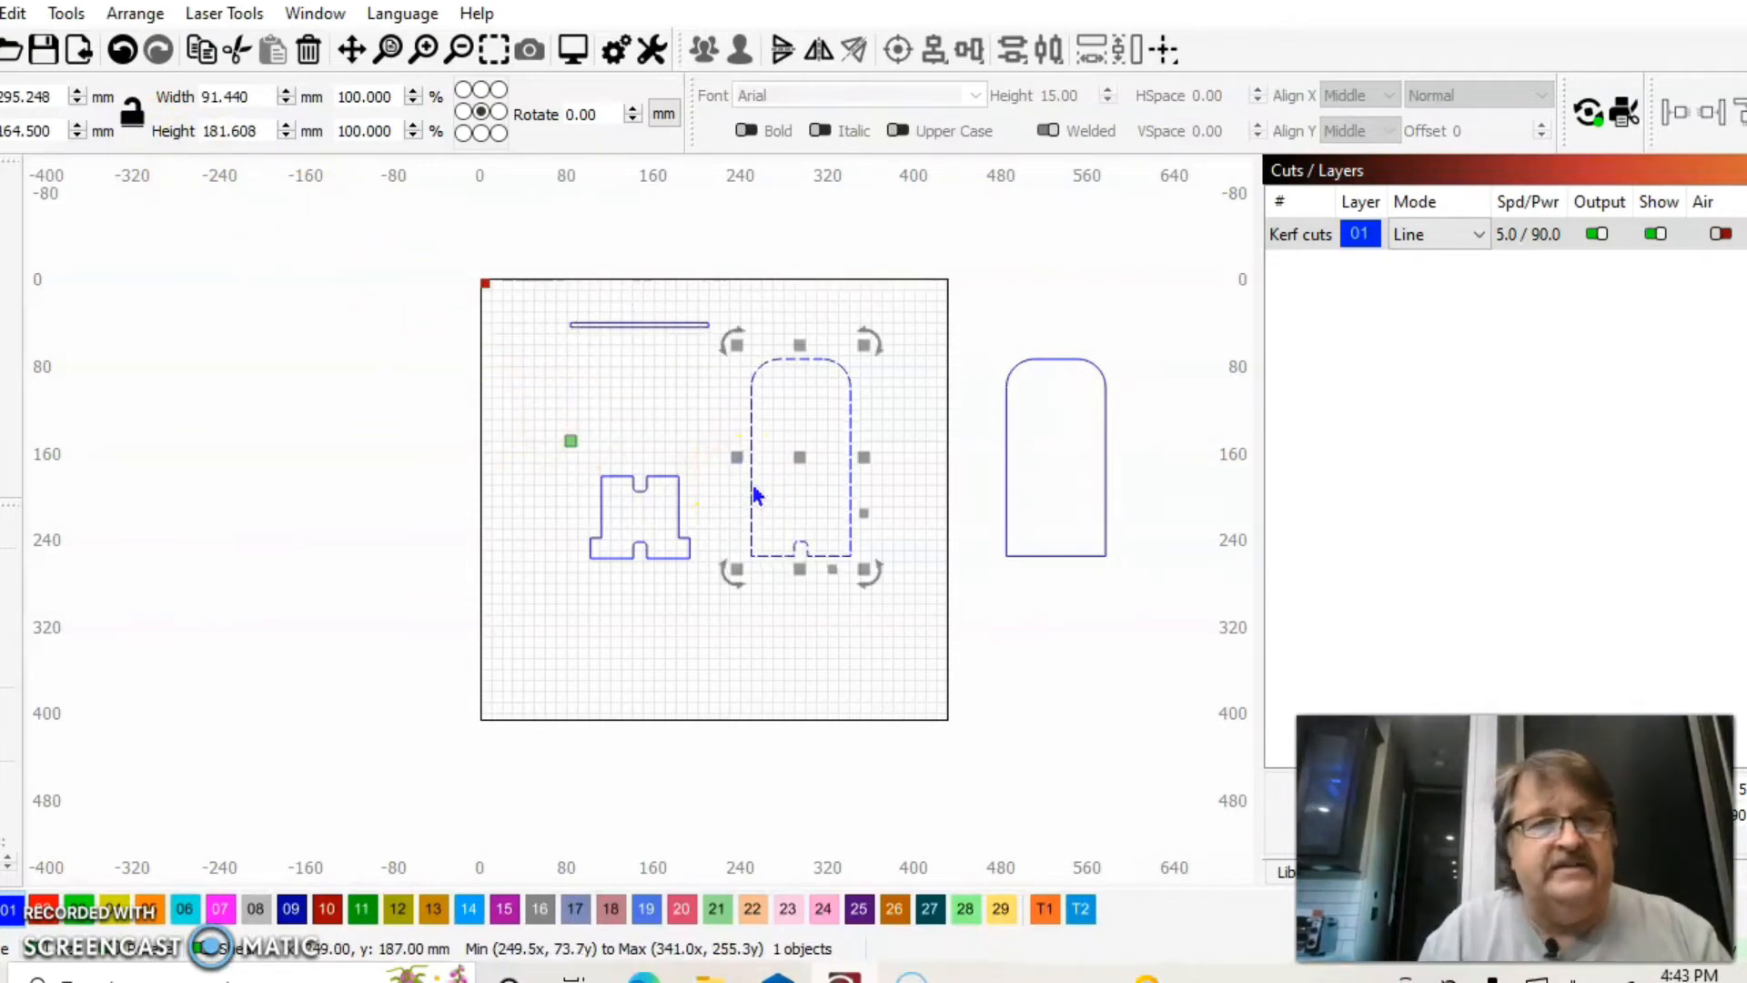
click(664, 114)
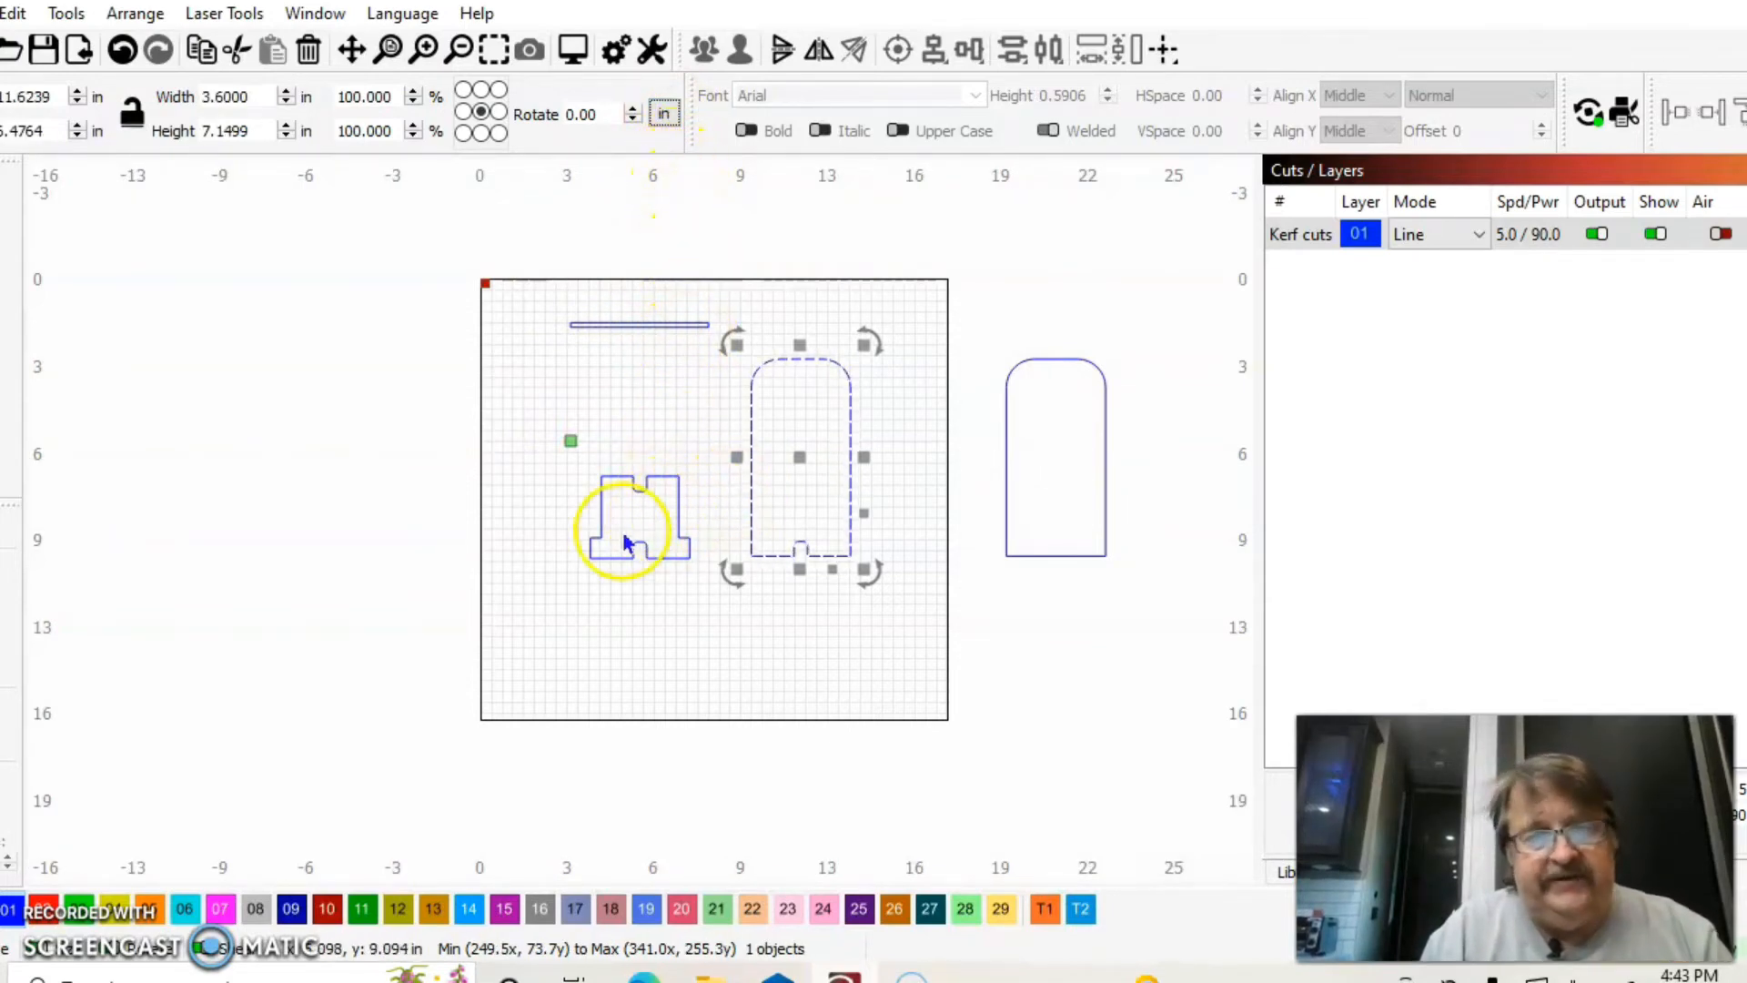
Step: Measure in inches the stepped piece's left vertical edge and the distance from that edge across to just past the piece's middle
click(601, 512)
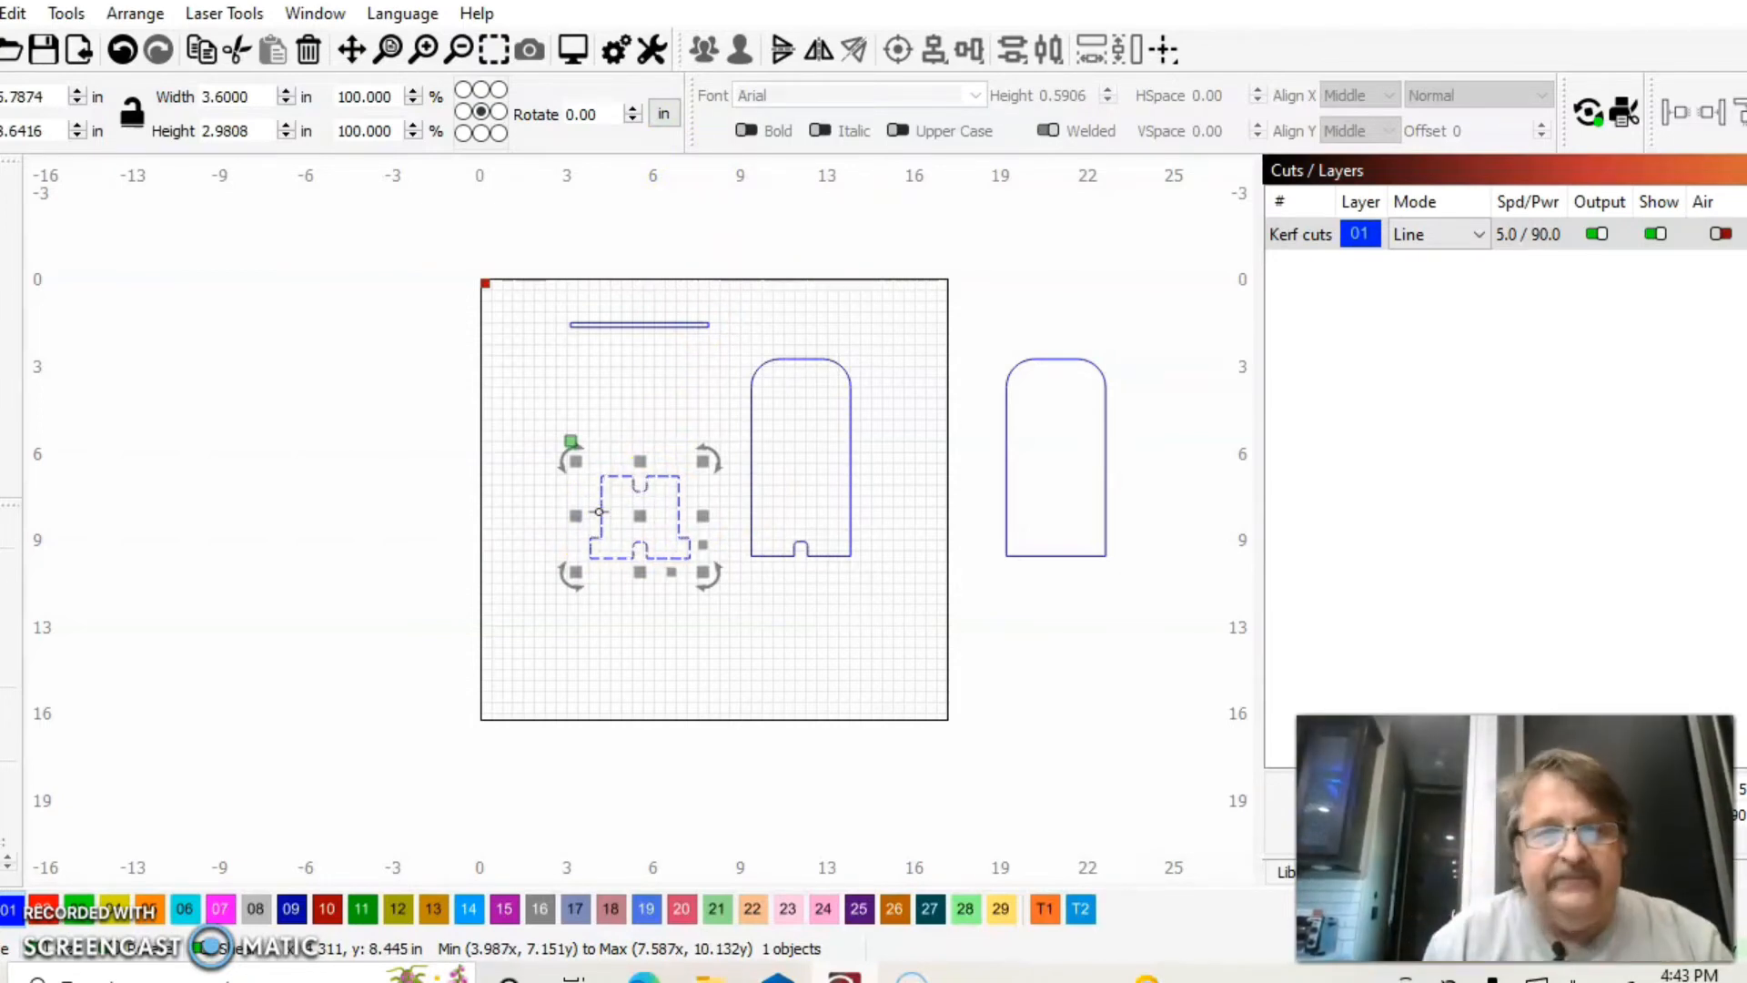
click(494, 49)
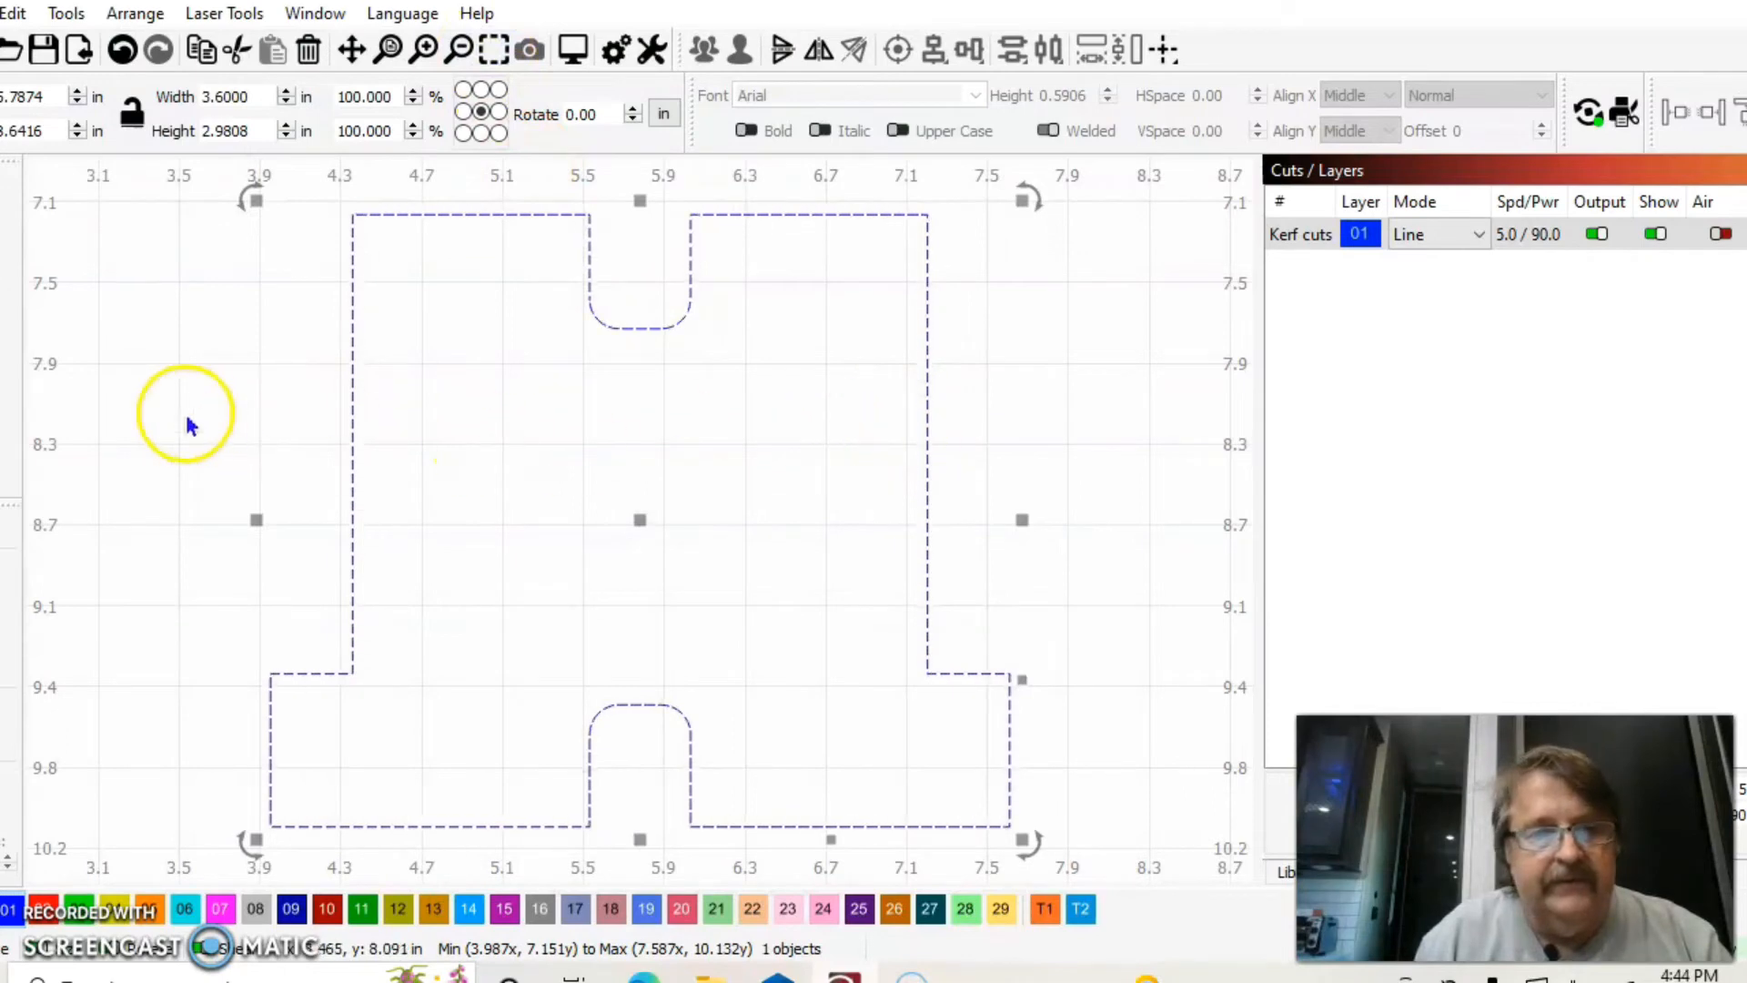
key(alt+m)
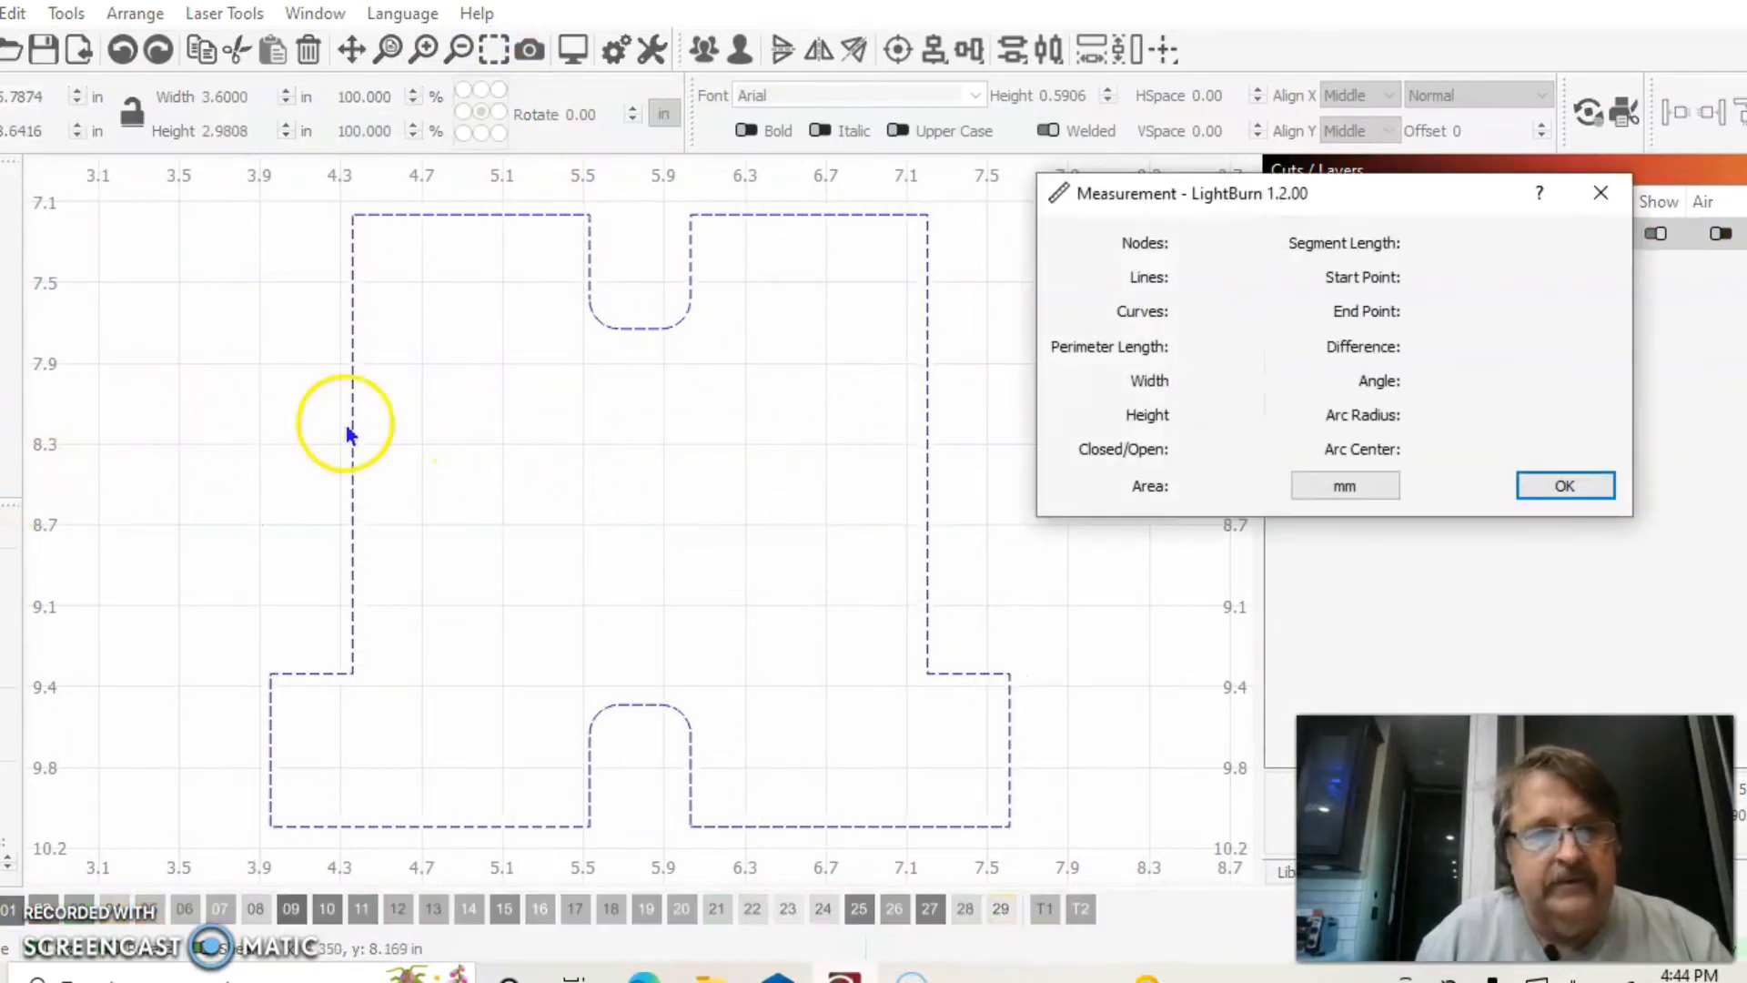
click(1361, 483)
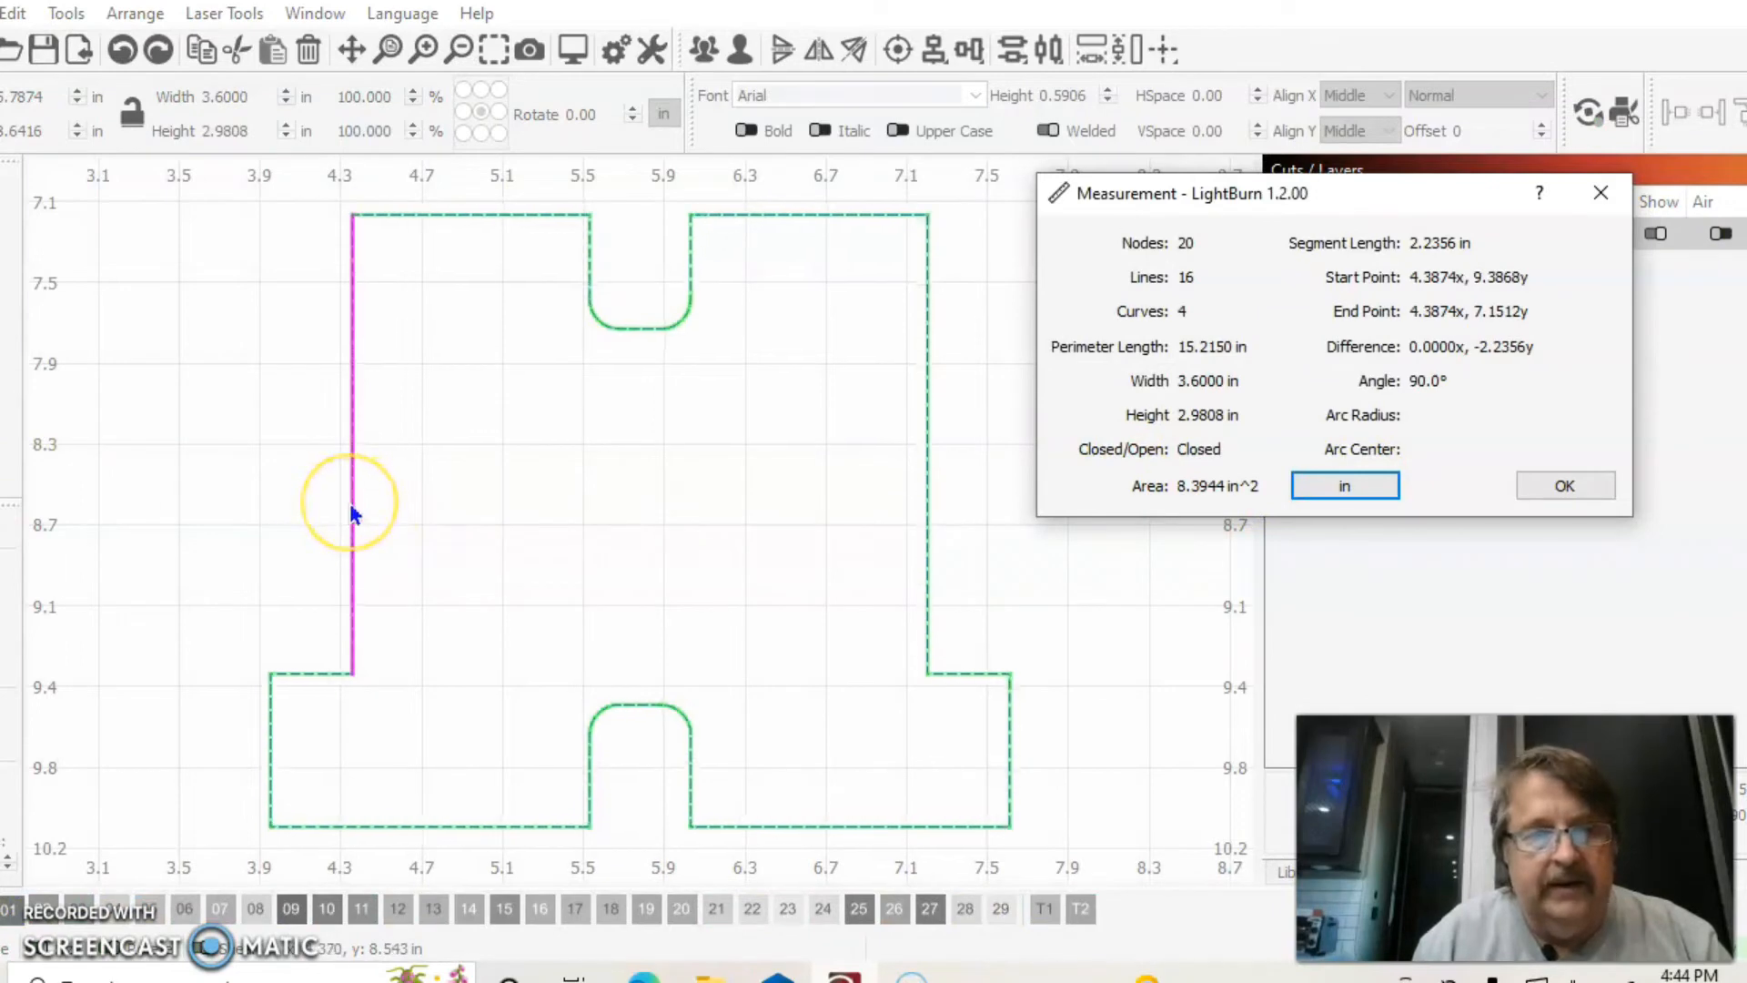
drag(351, 510, 705, 500)
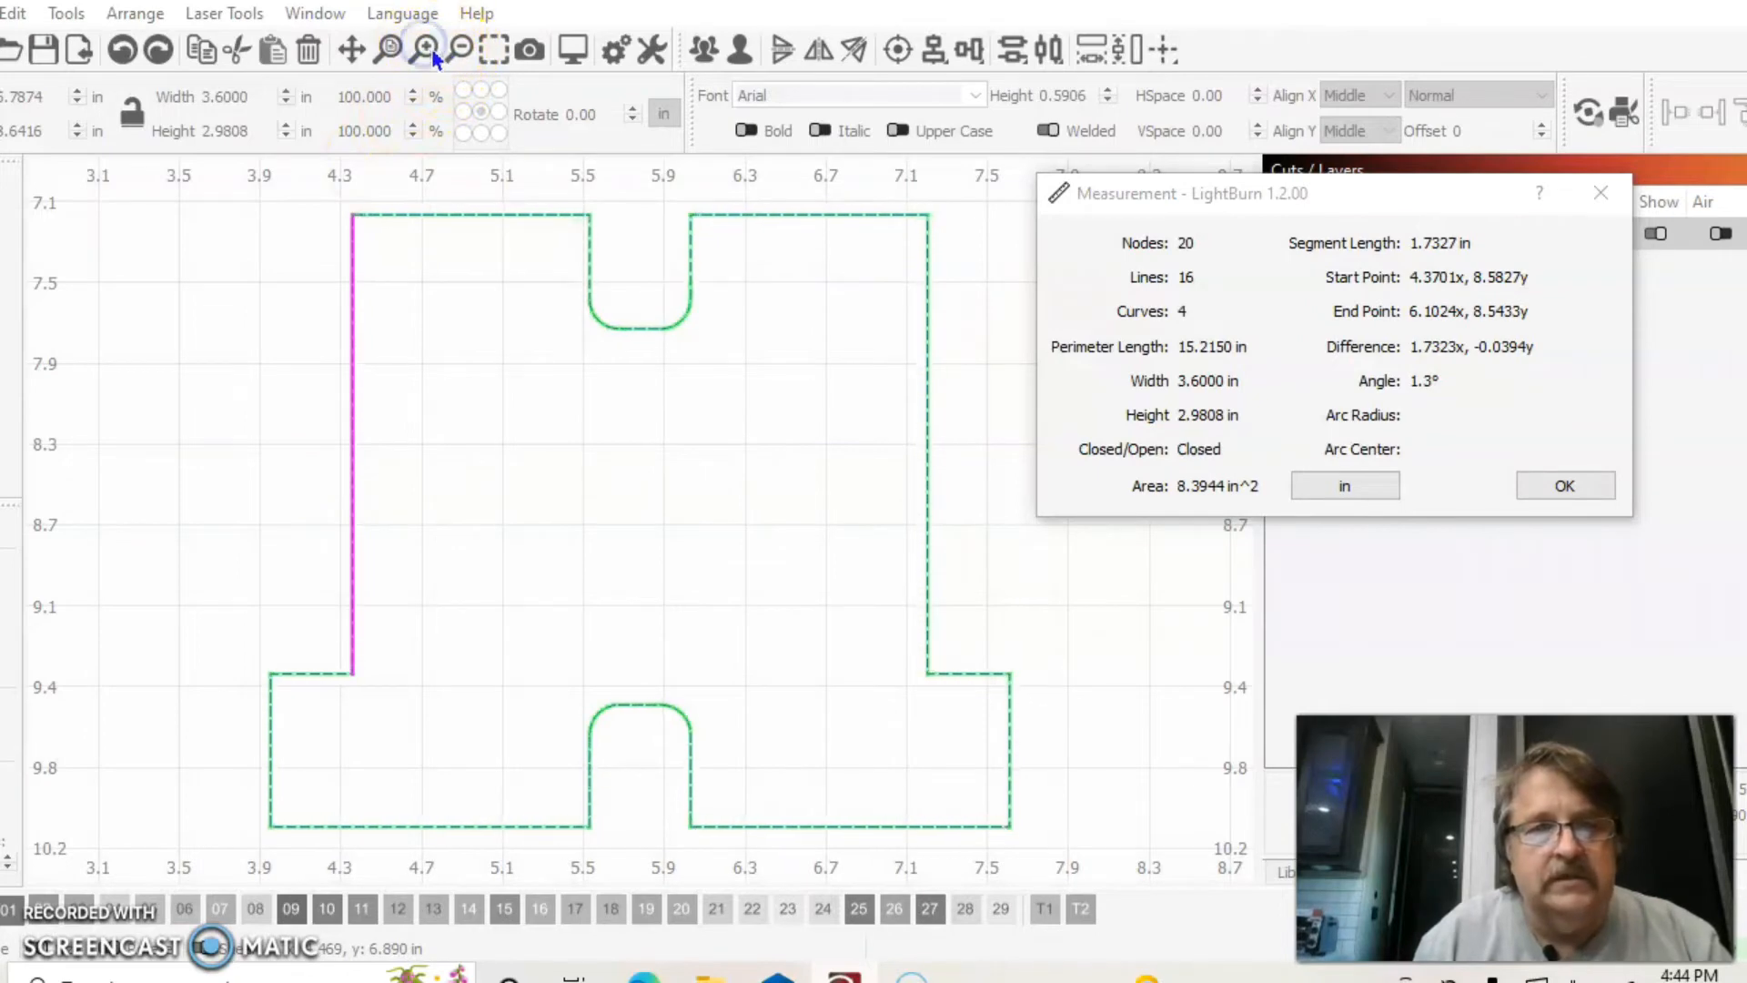
click(1565, 485)
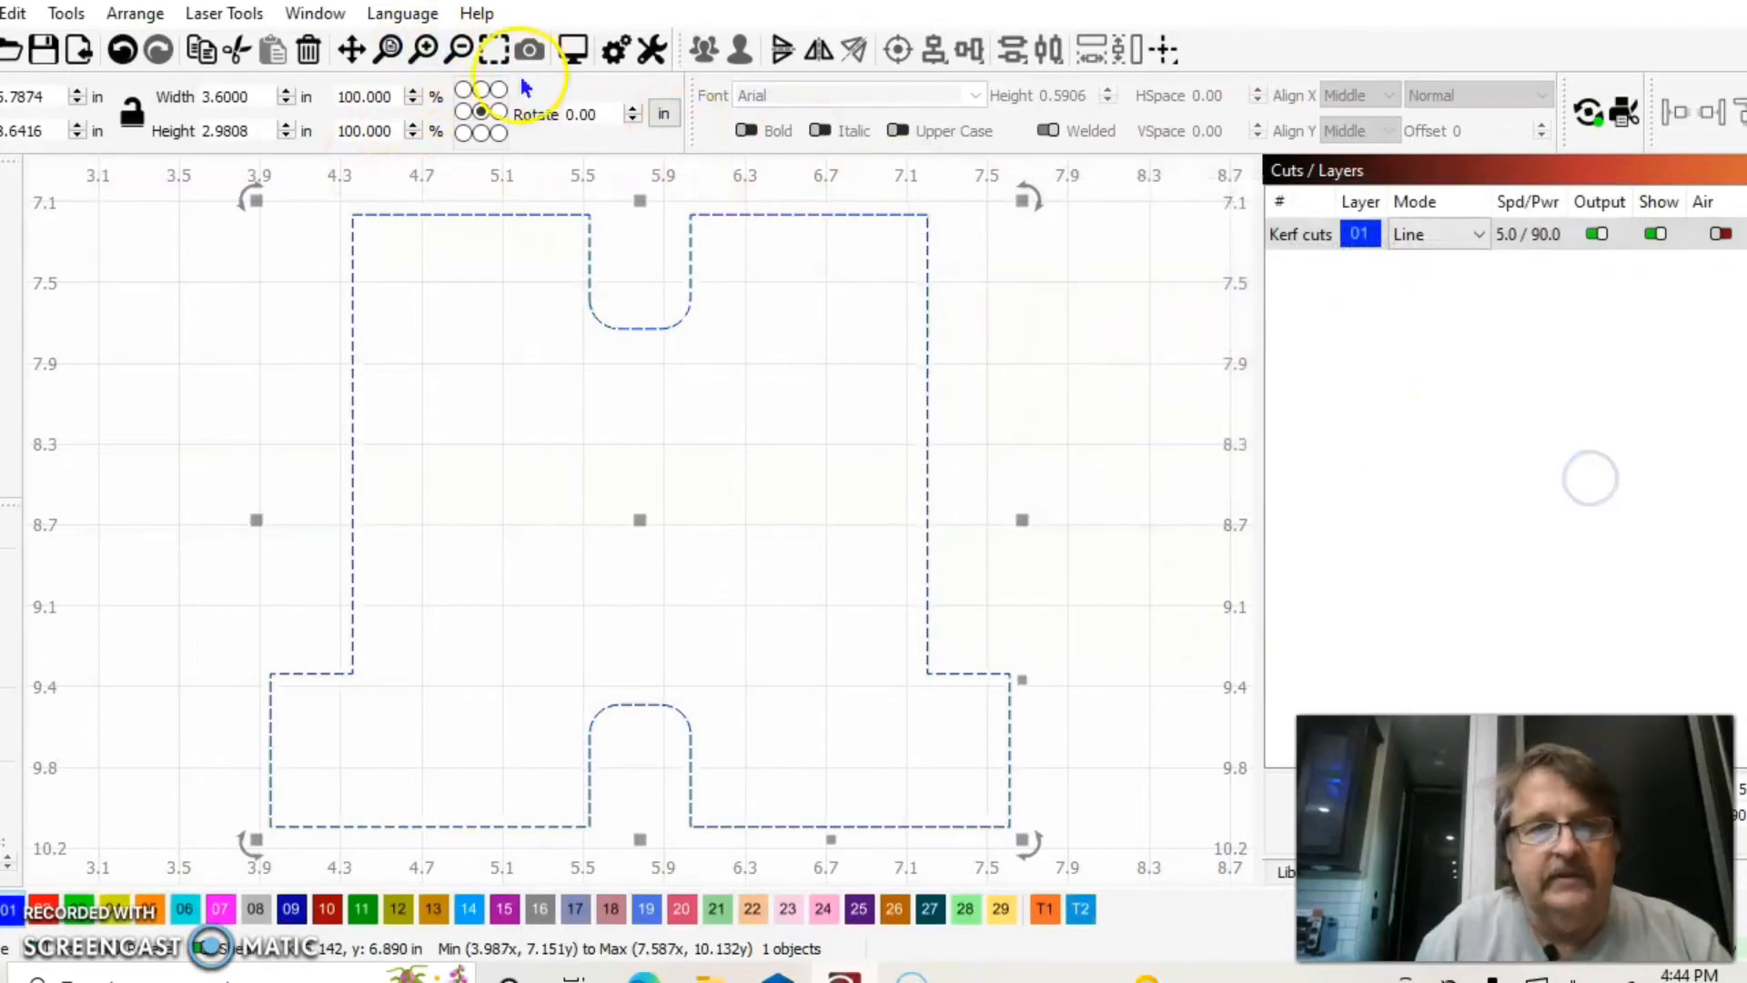
Step: Measure in inches the straight horizontal distance between the two vertical edges of the stepped piece's upper body
click(424, 48)
click(424, 48)
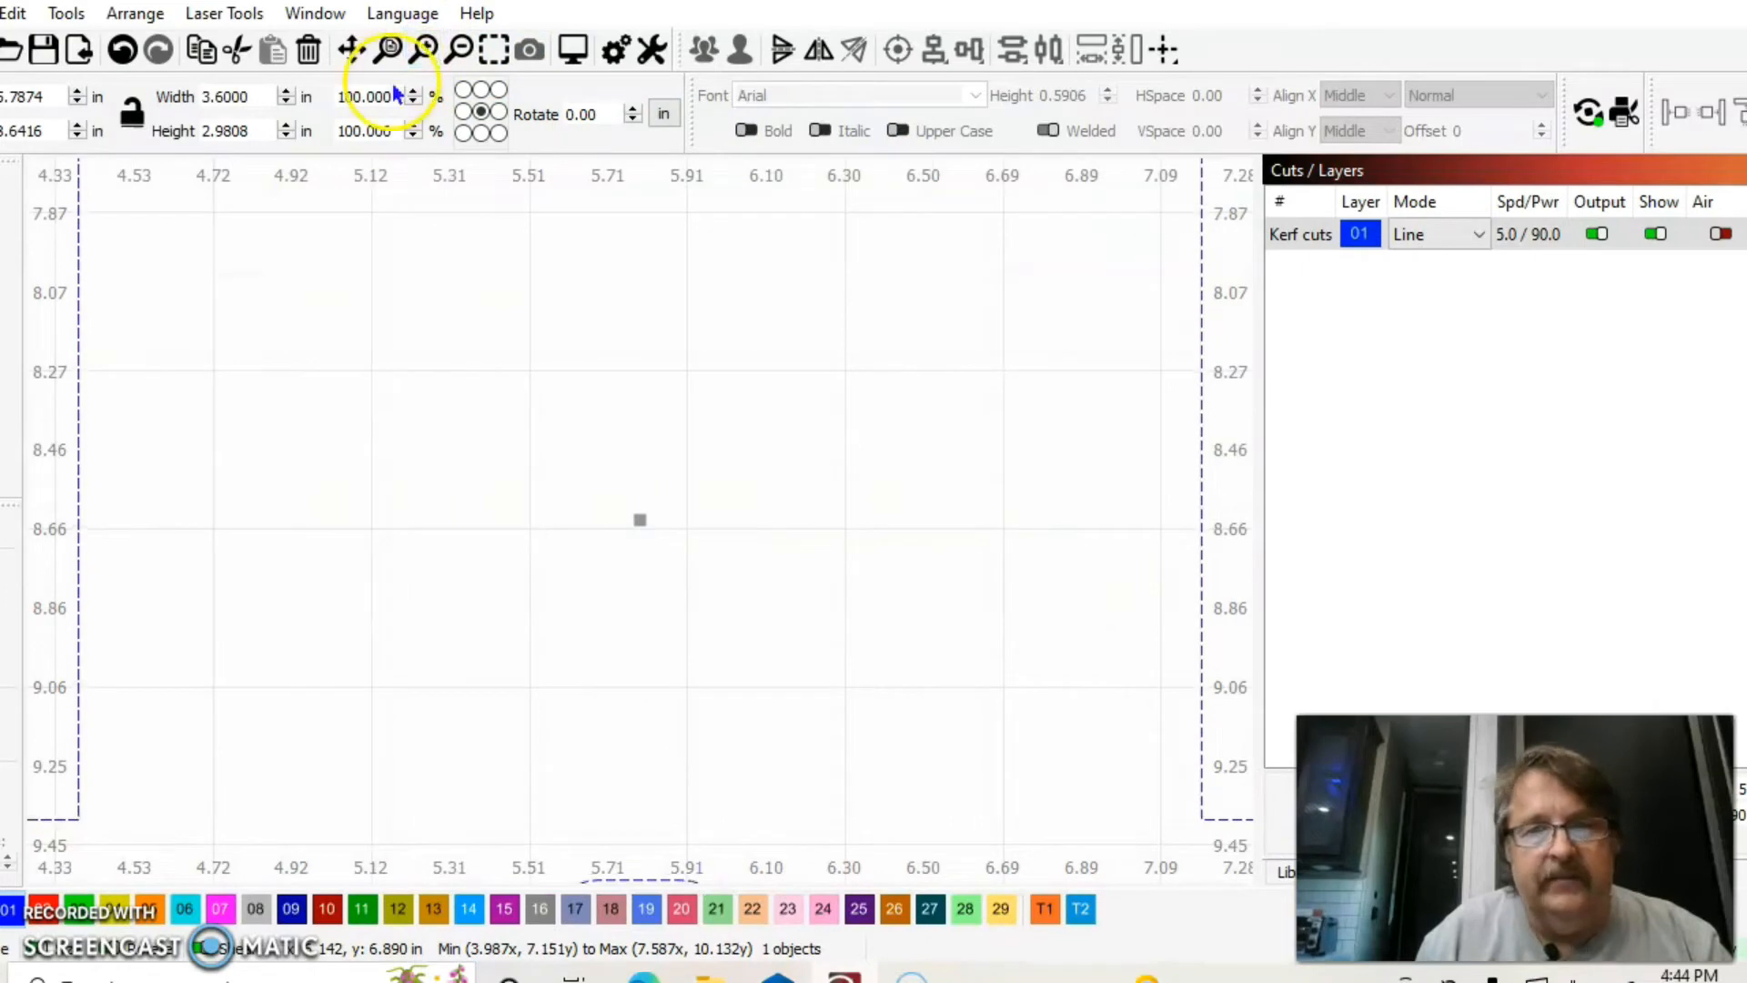
click(78, 405)
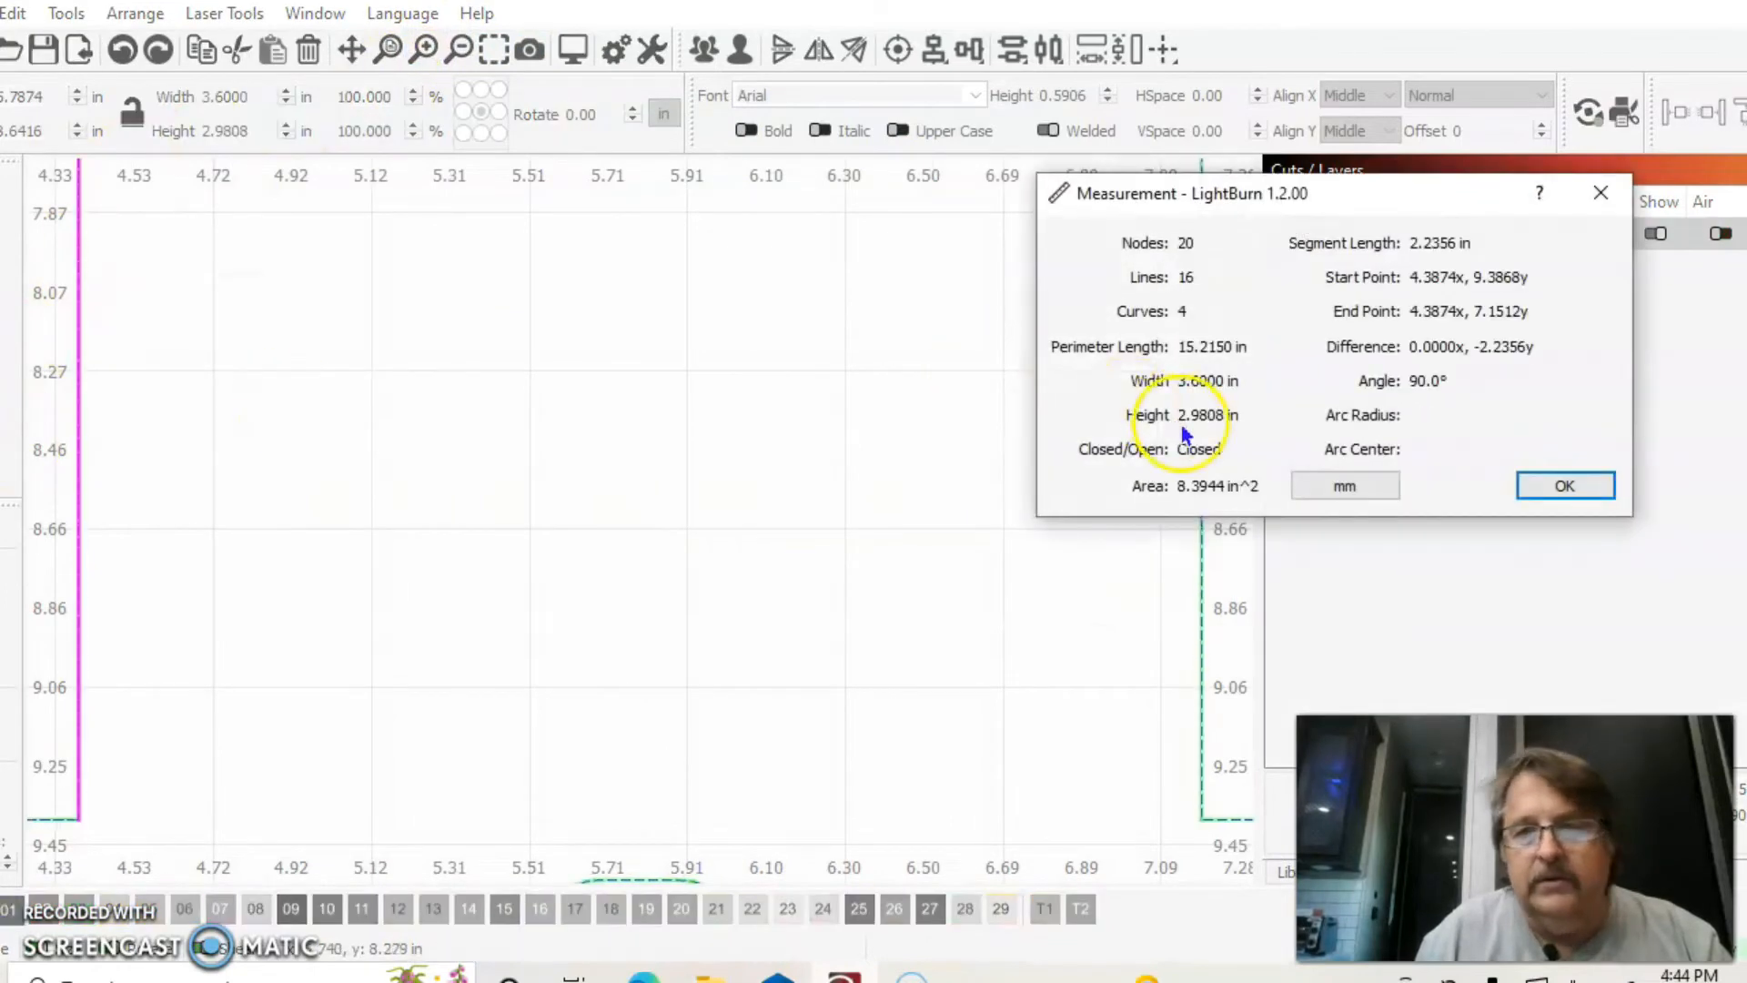
click(1322, 479)
click(1322, 480)
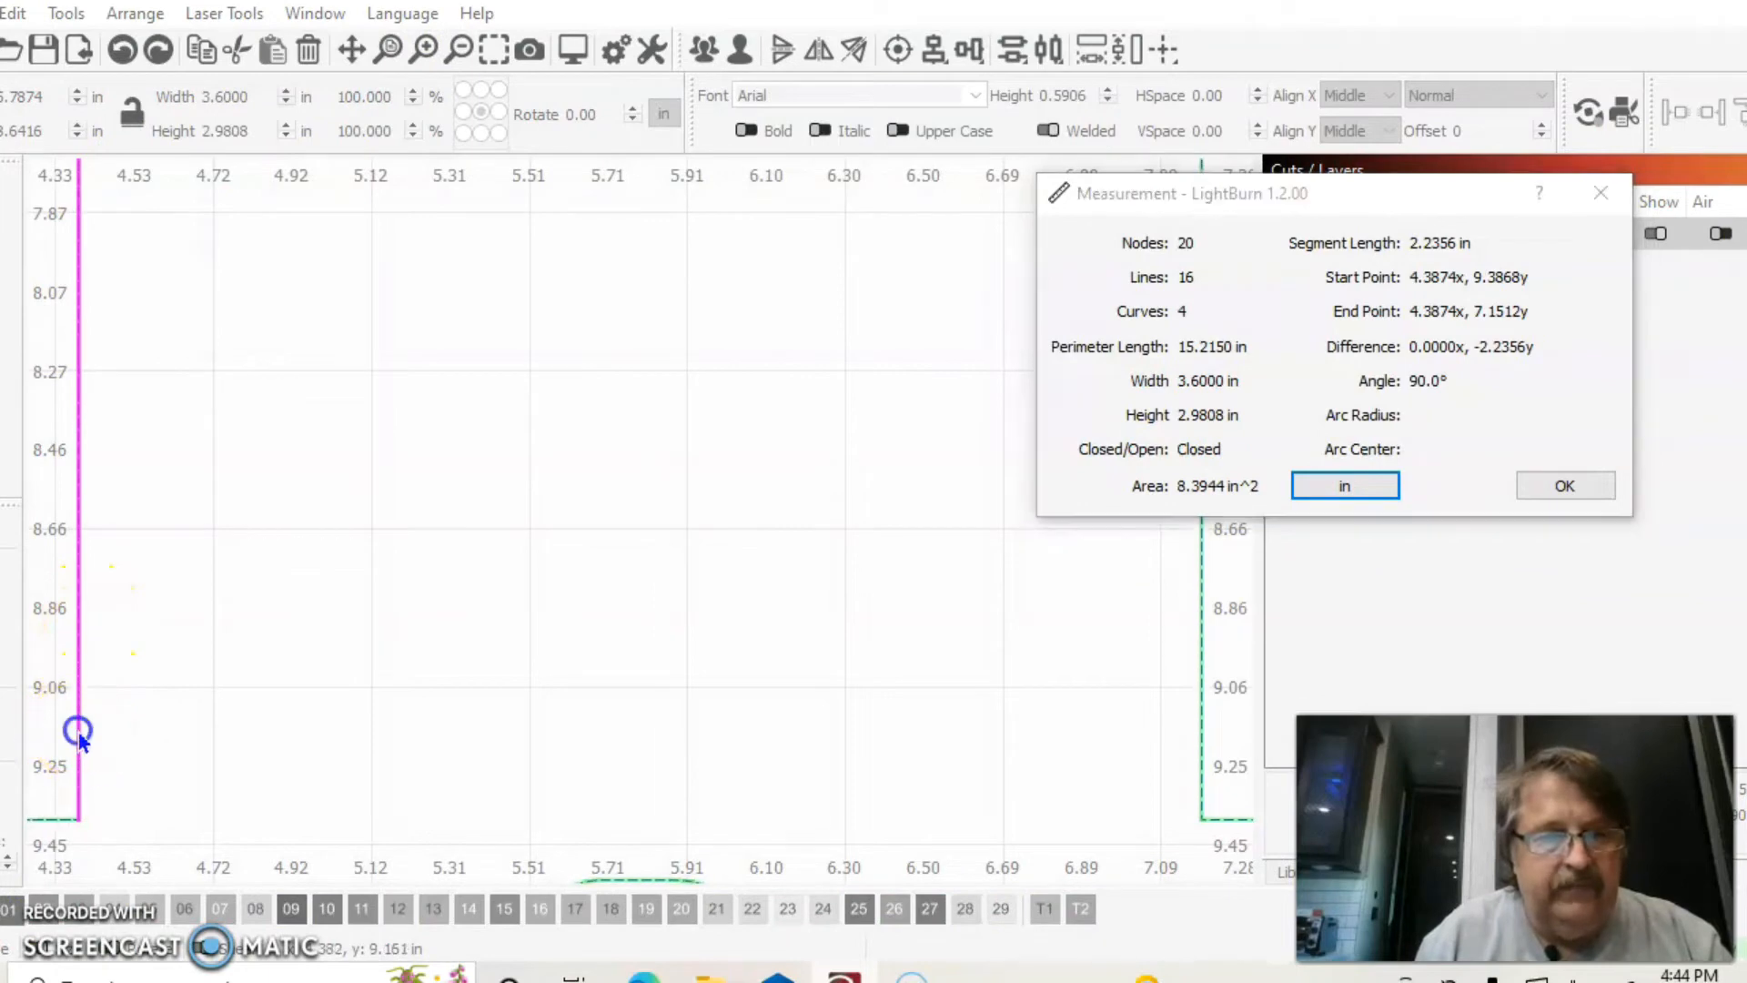
drag(79, 727, 1195, 715)
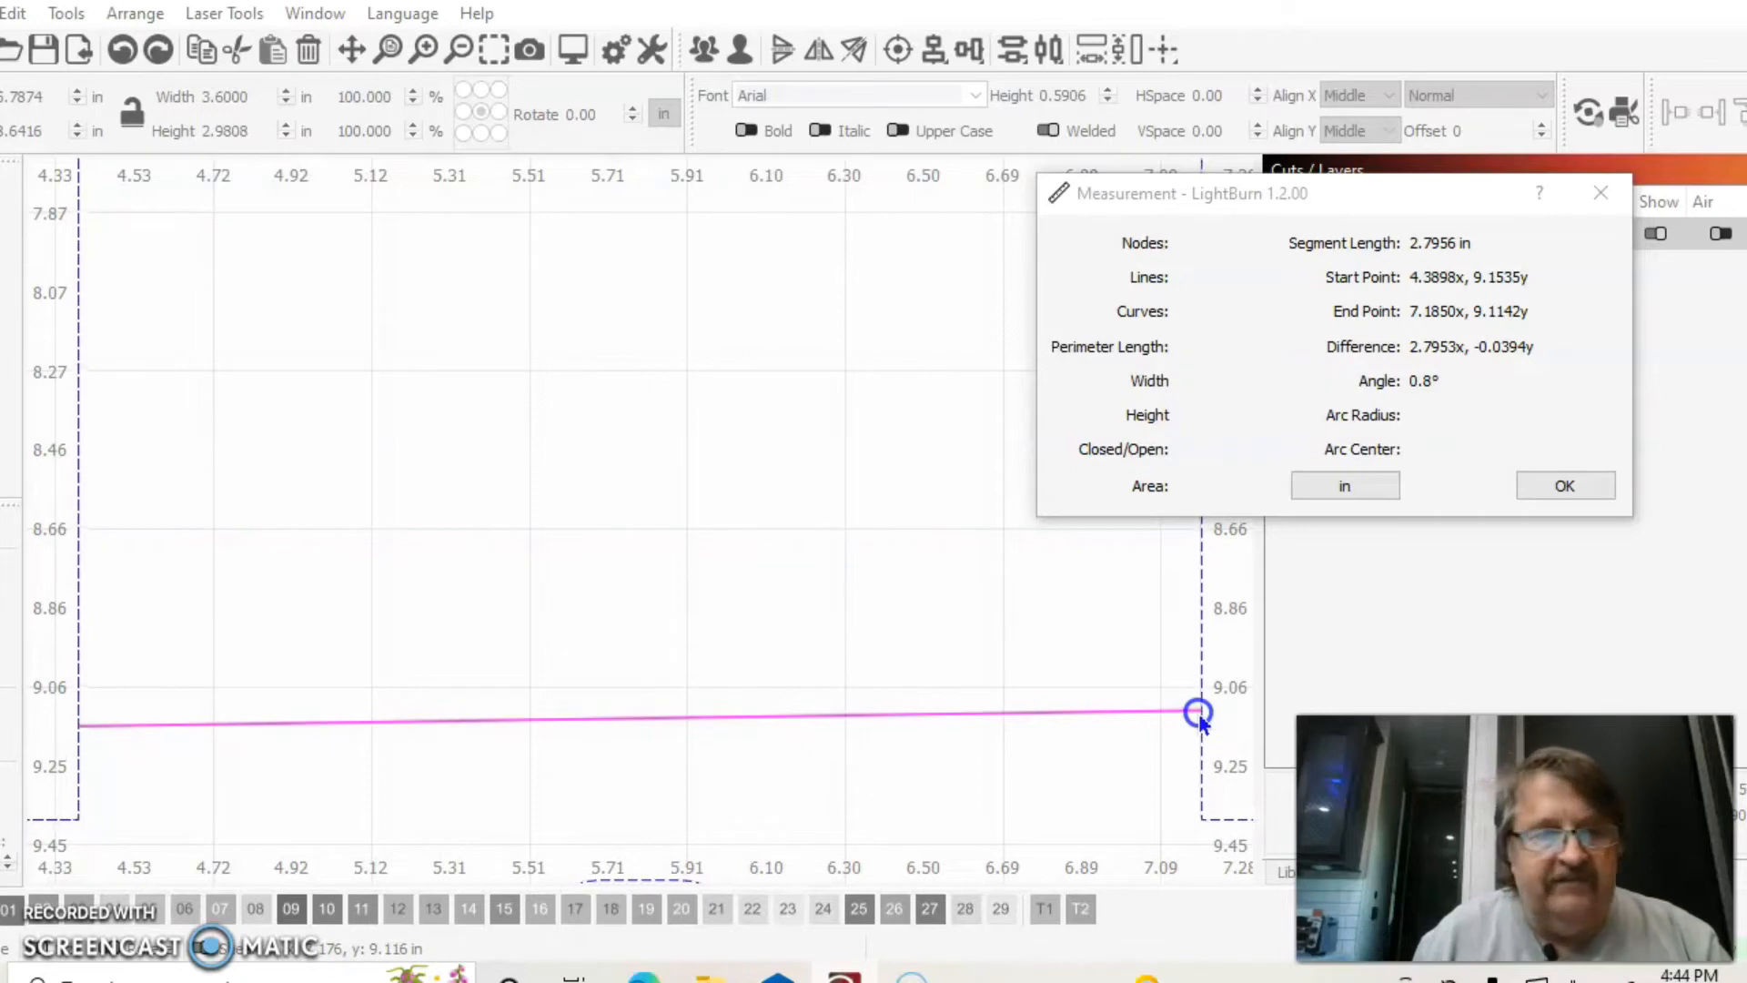
drag(1197, 712, 1199, 725)
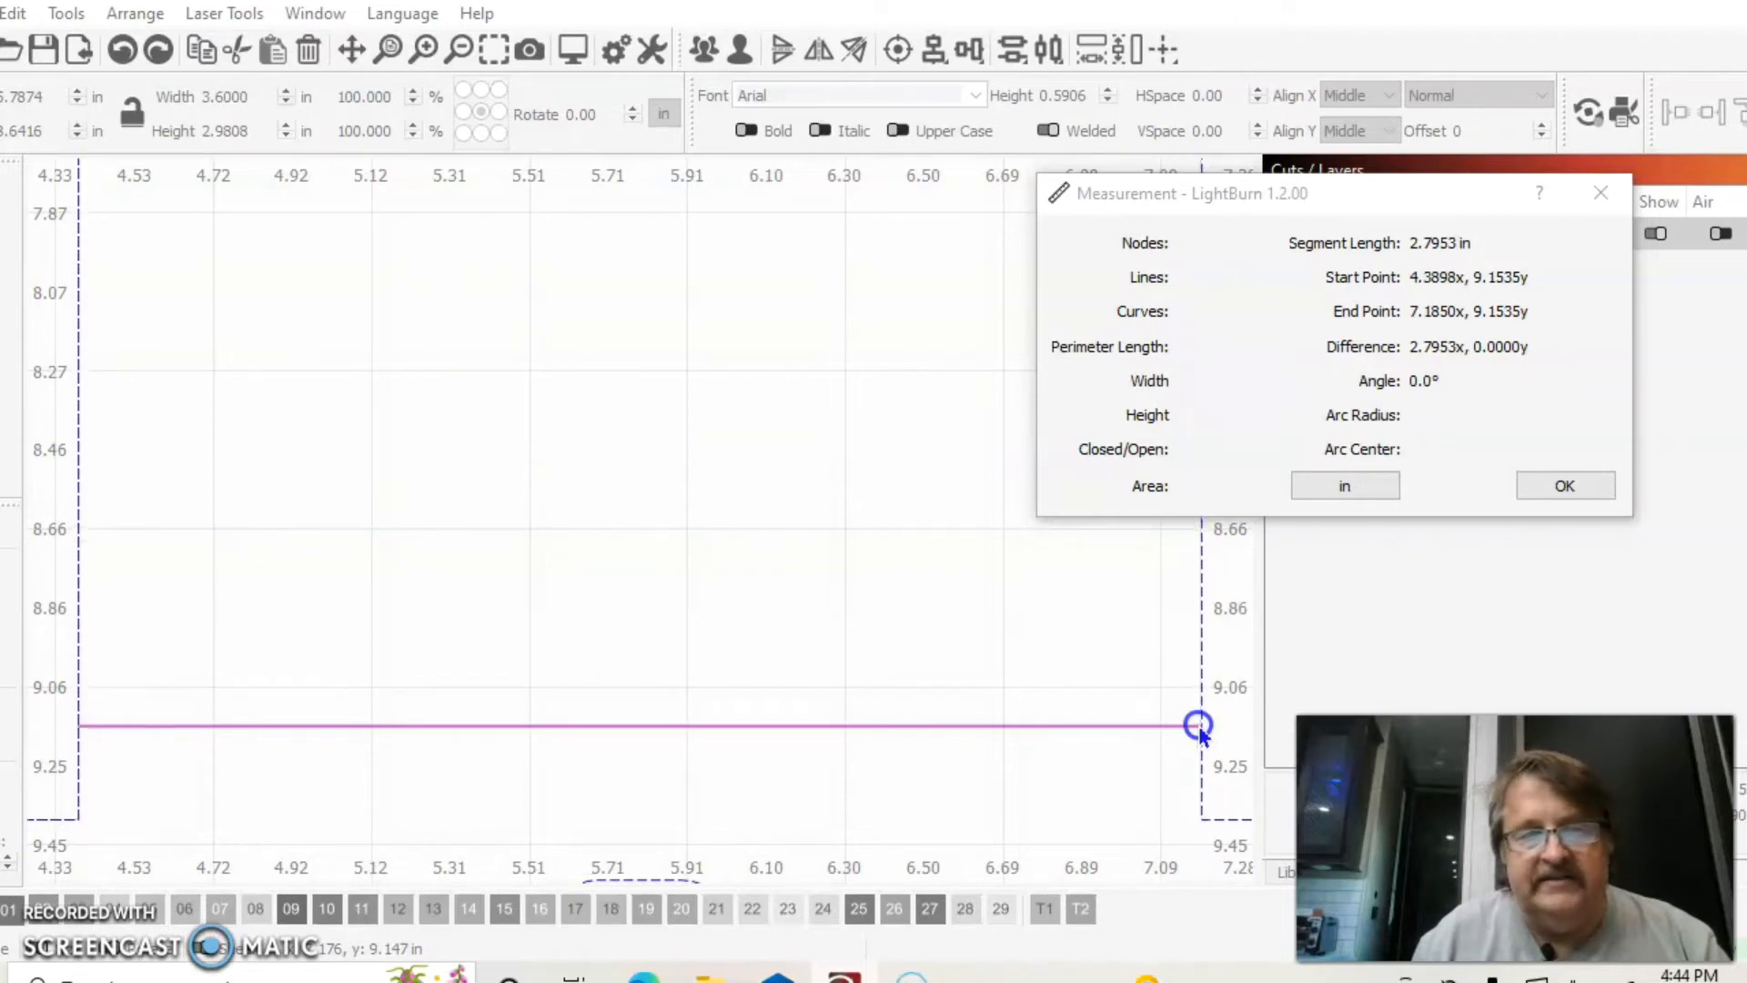
drag(1198, 725, 1199, 725)
click(1560, 479)
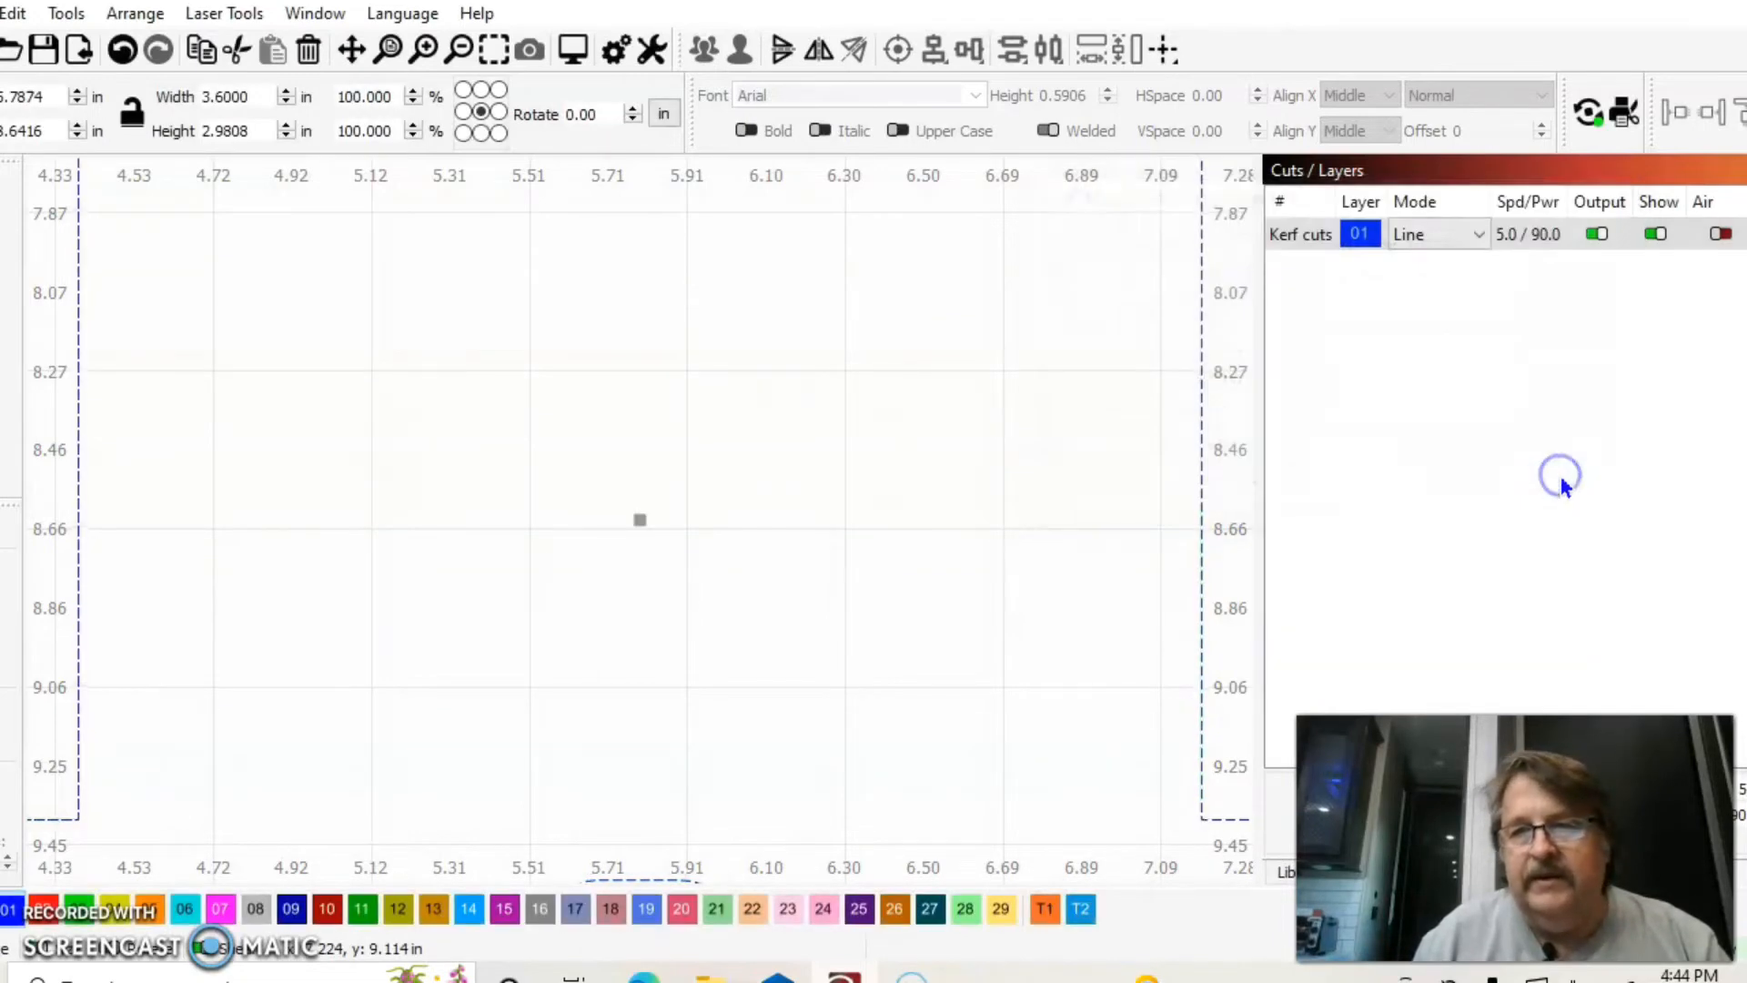
Step: Set the width of the thin strip above the stepped piece to 2.8 in
click(453, 49)
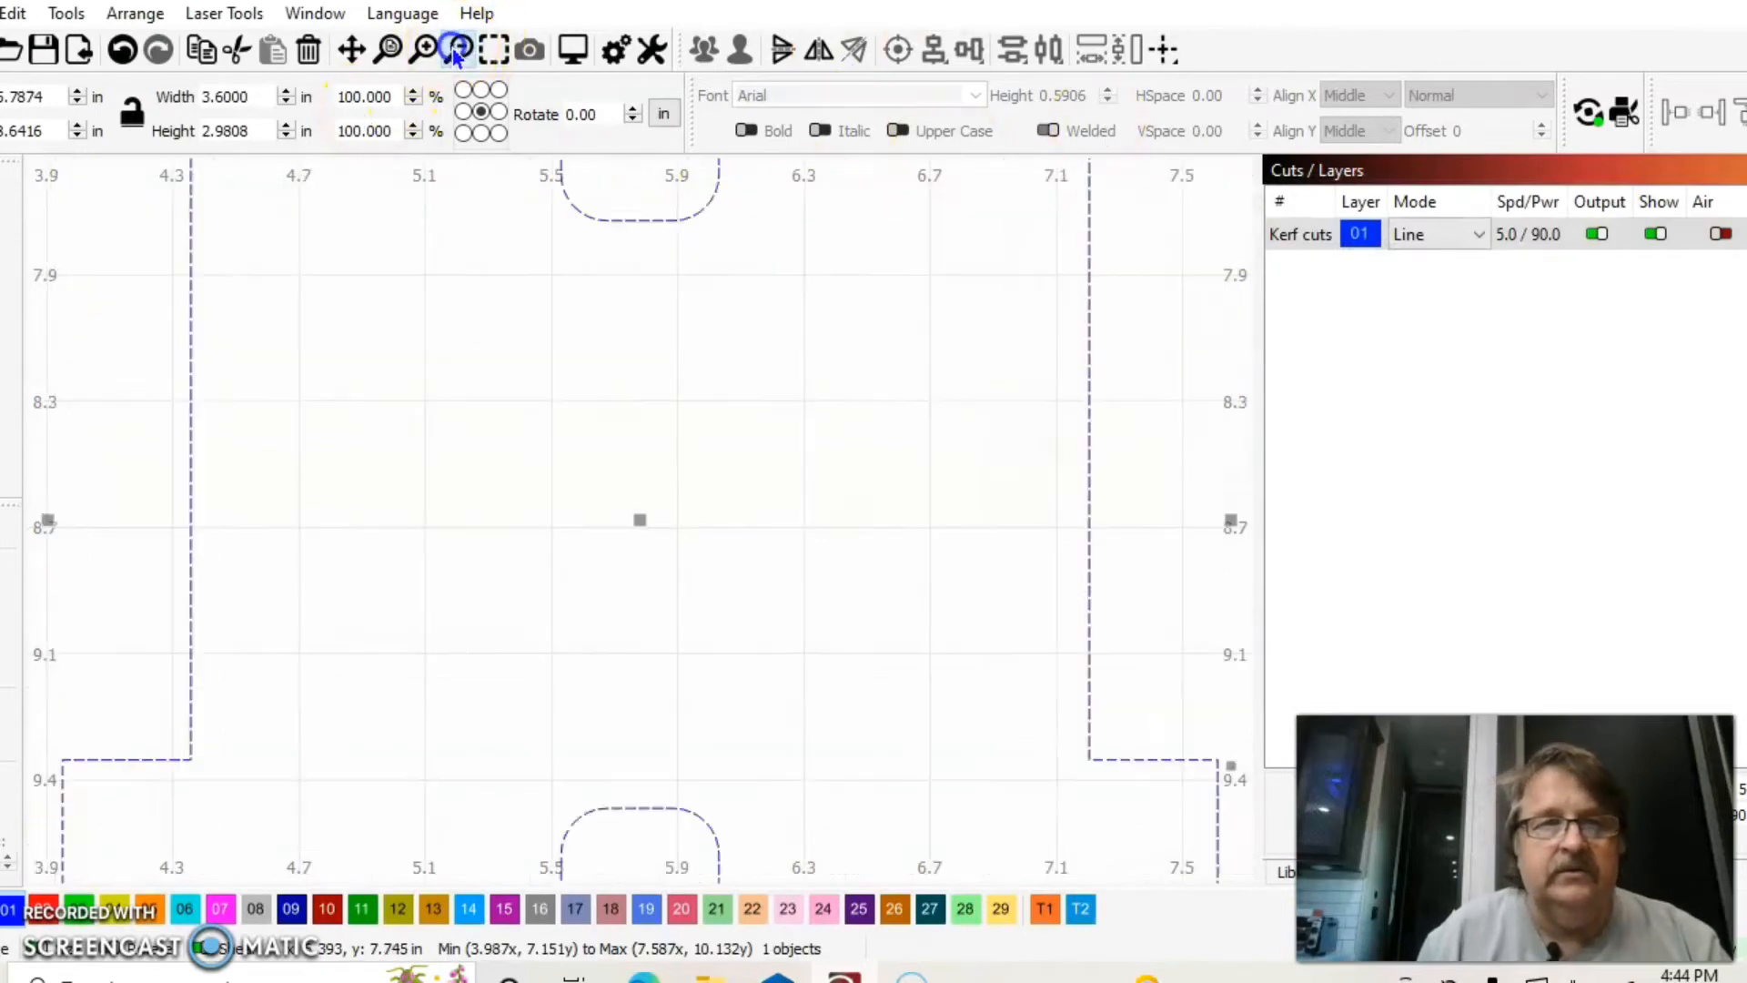
click(453, 49)
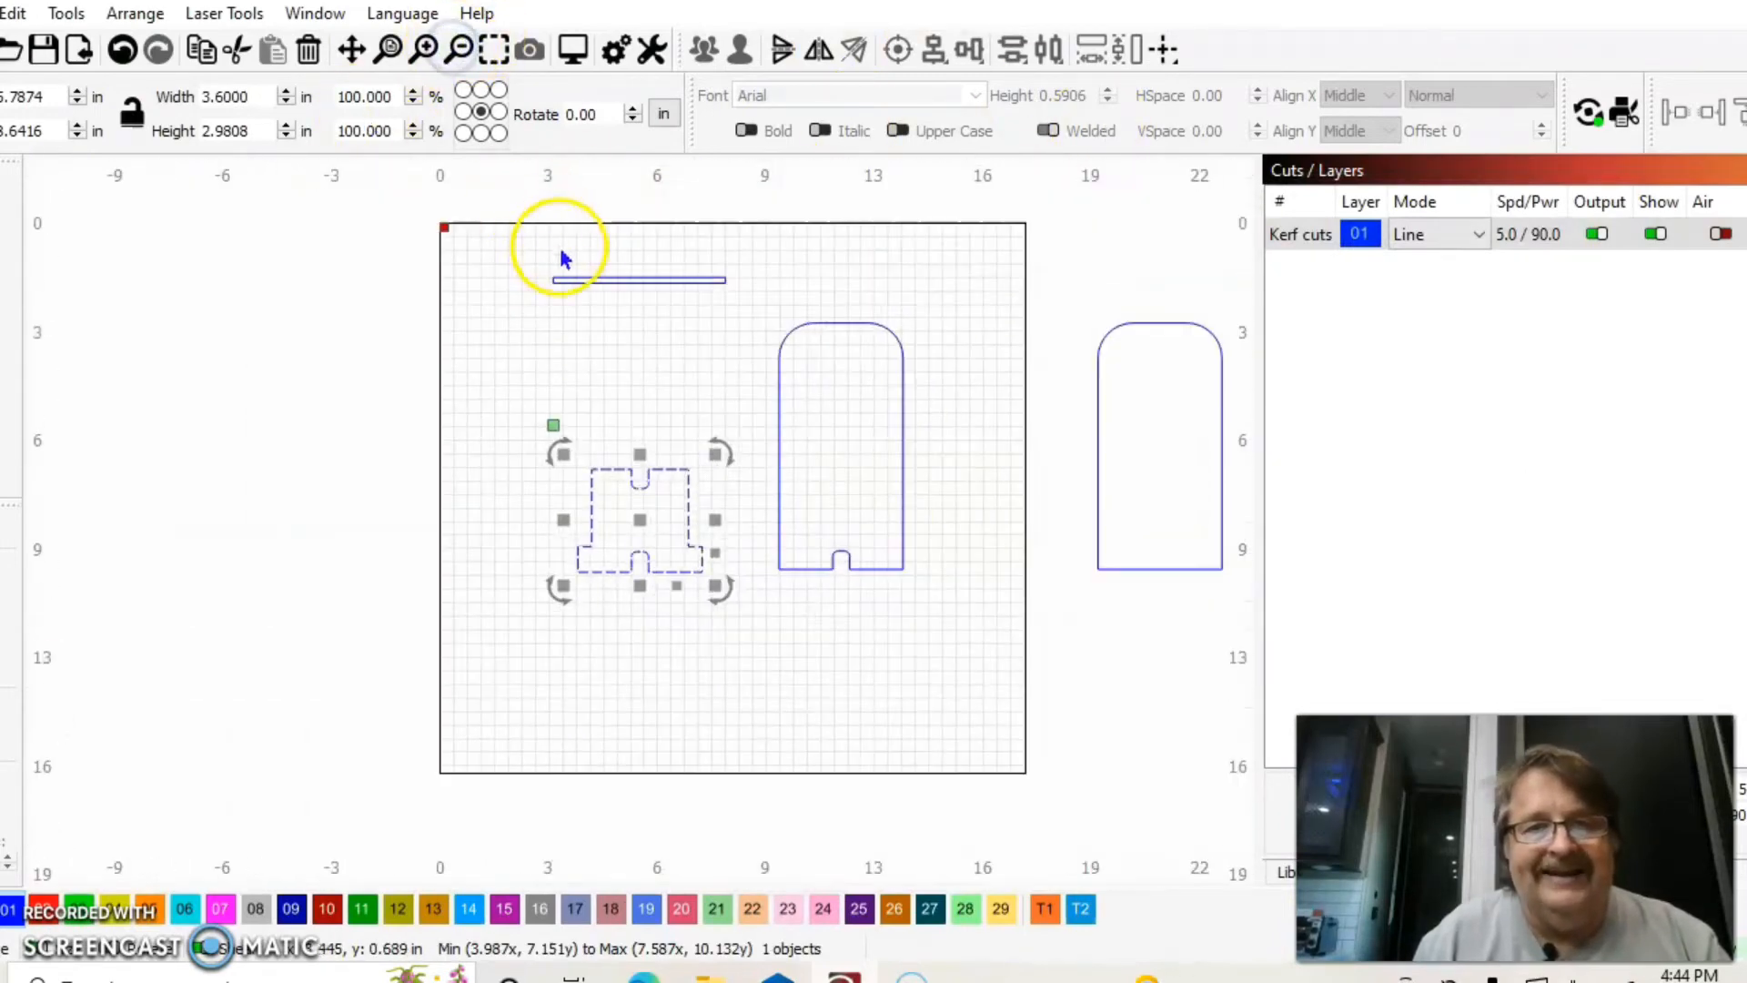
click(593, 282)
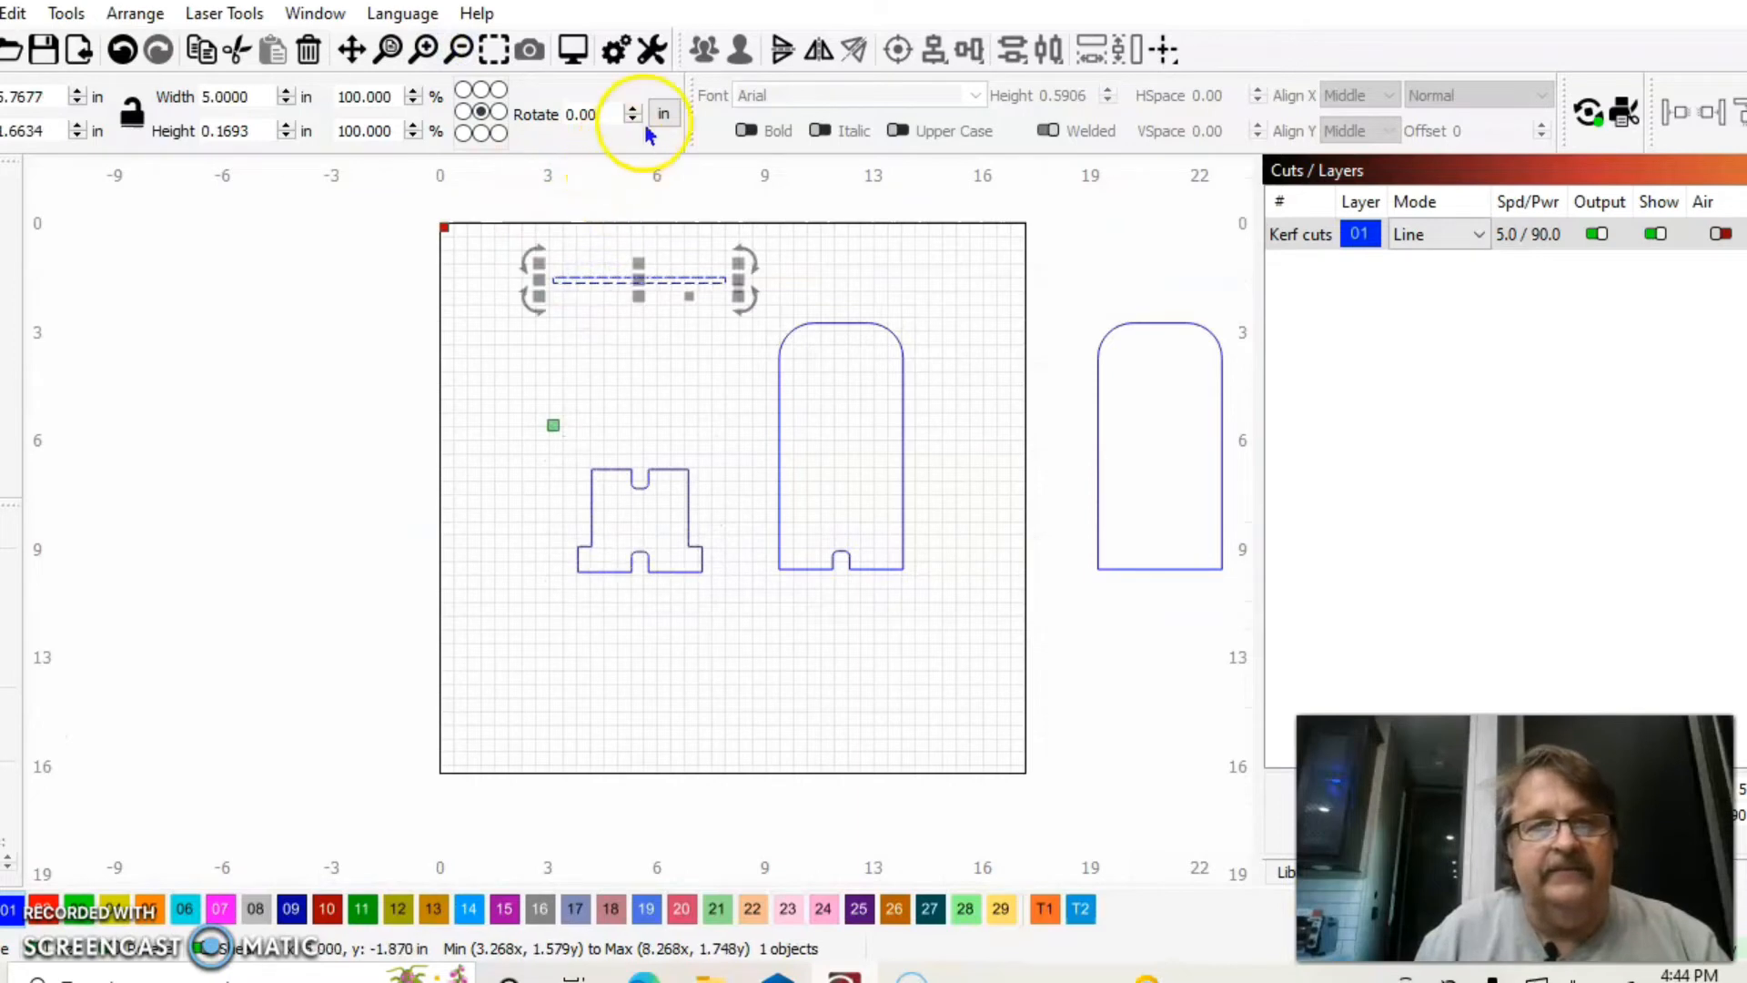
drag(254, 95, 204, 96)
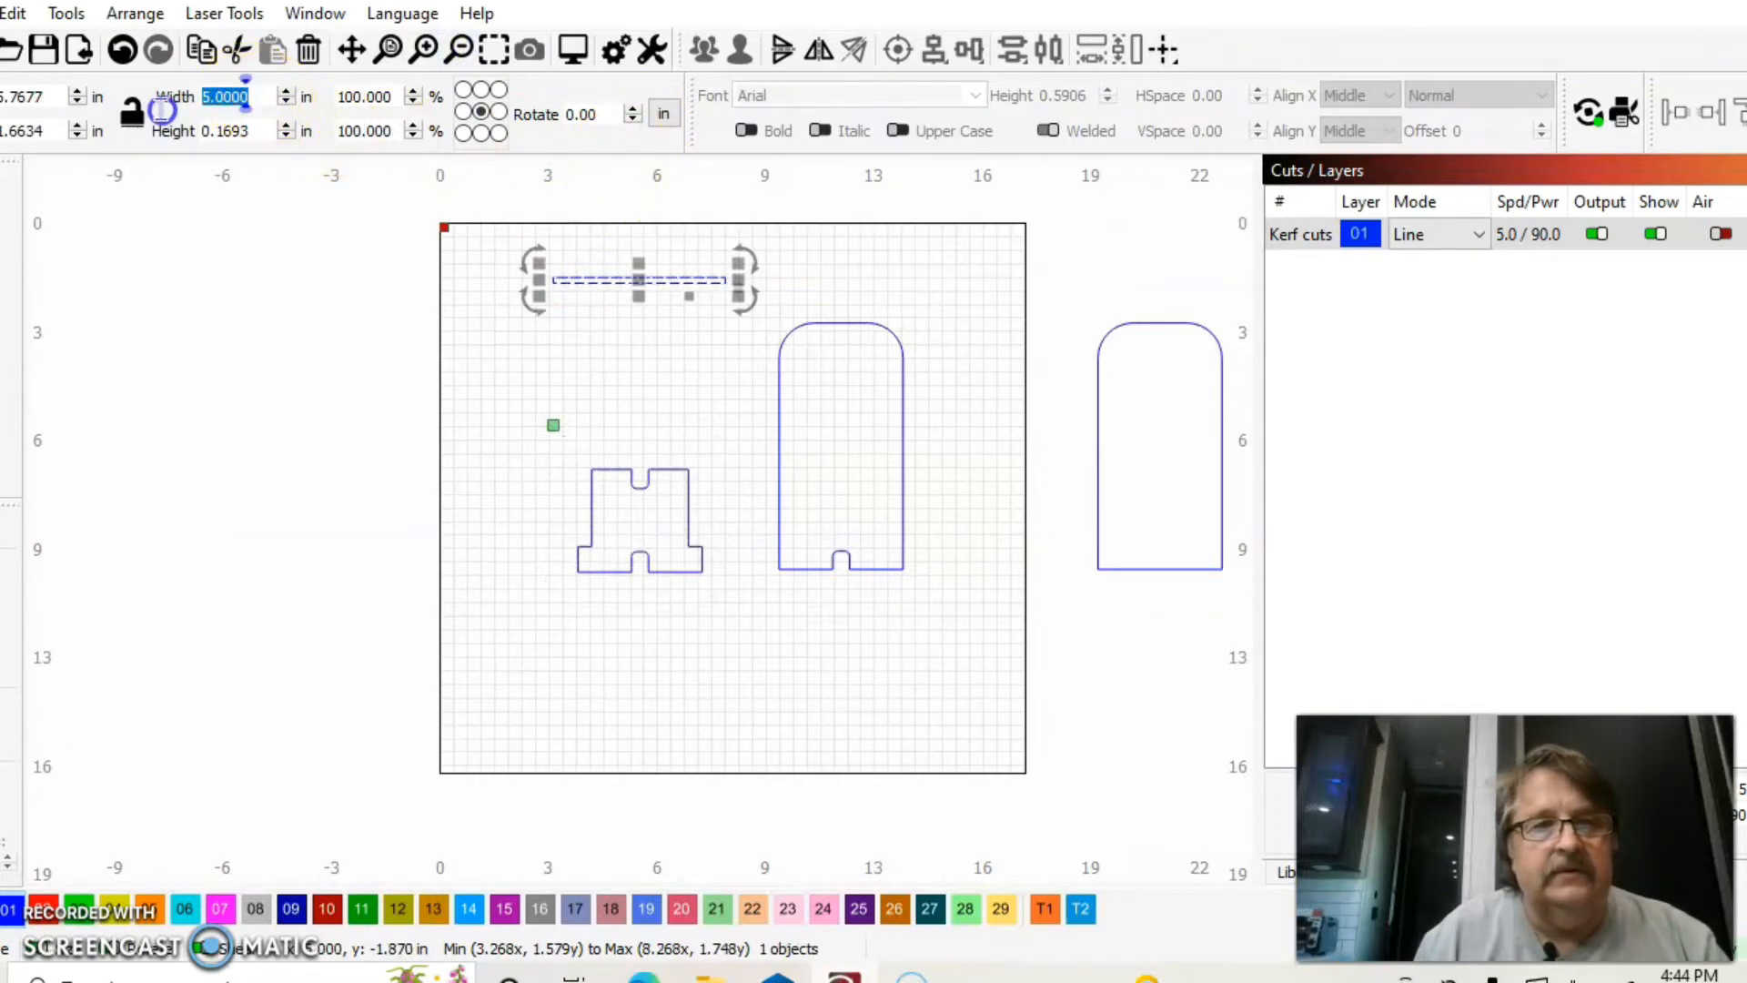
text(2)
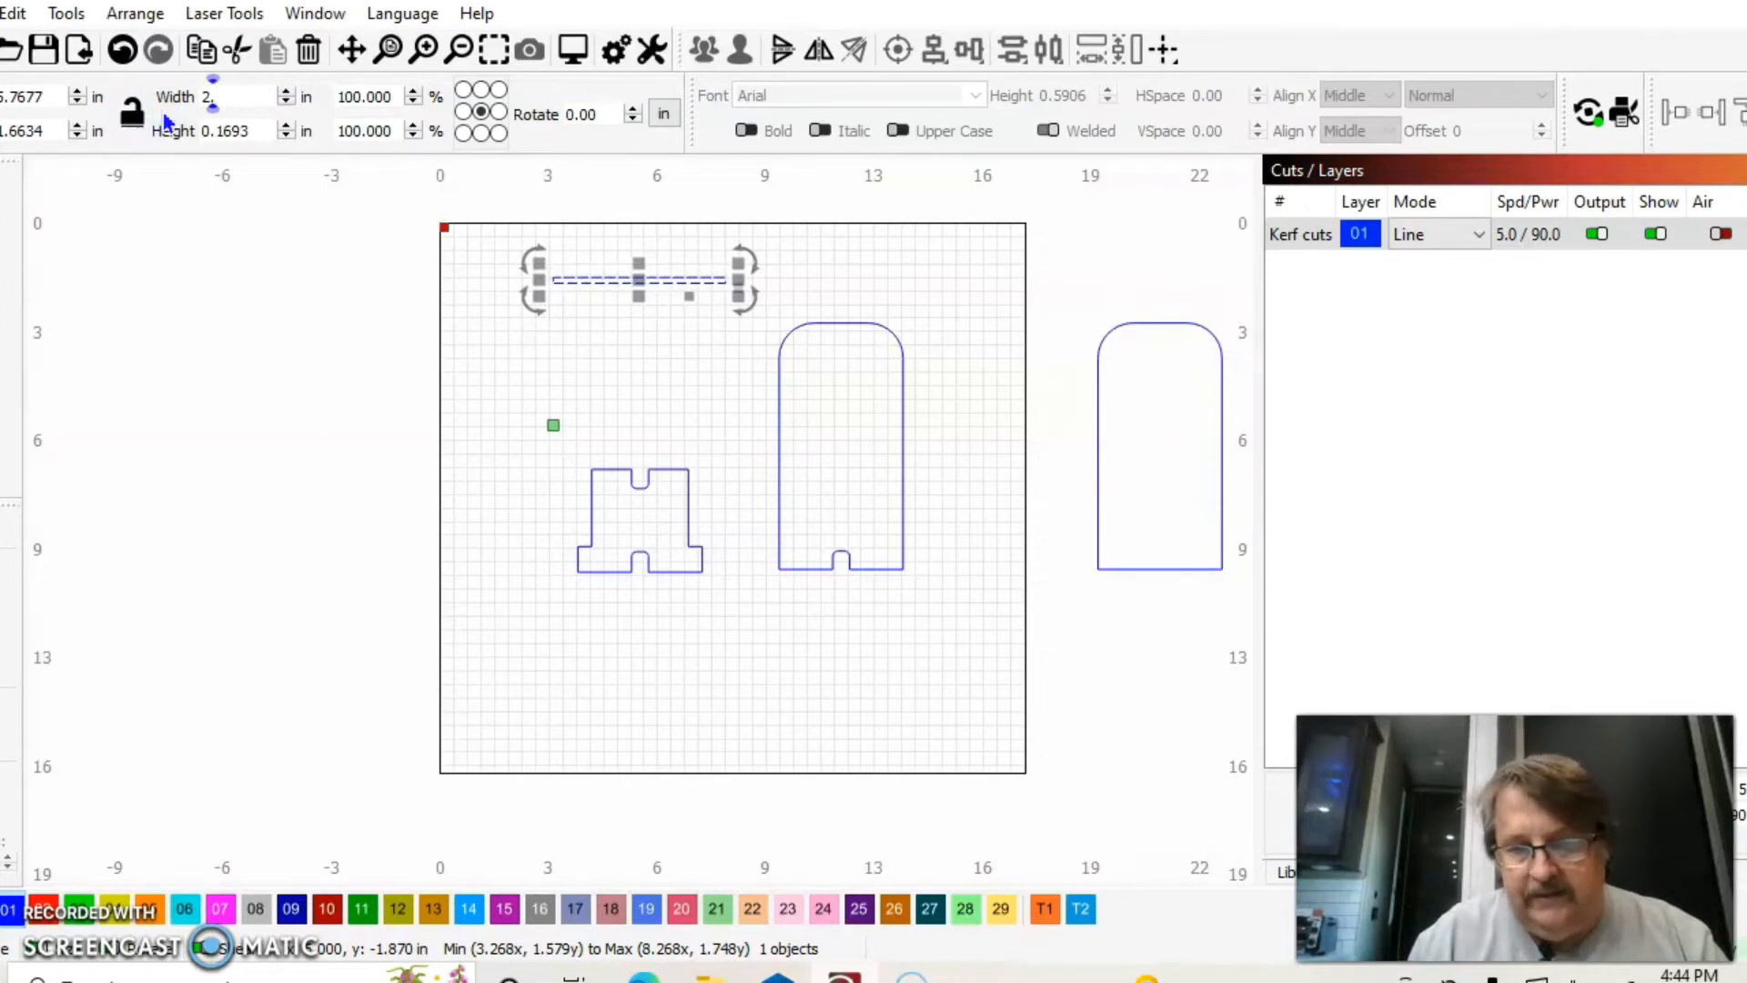
text(.)
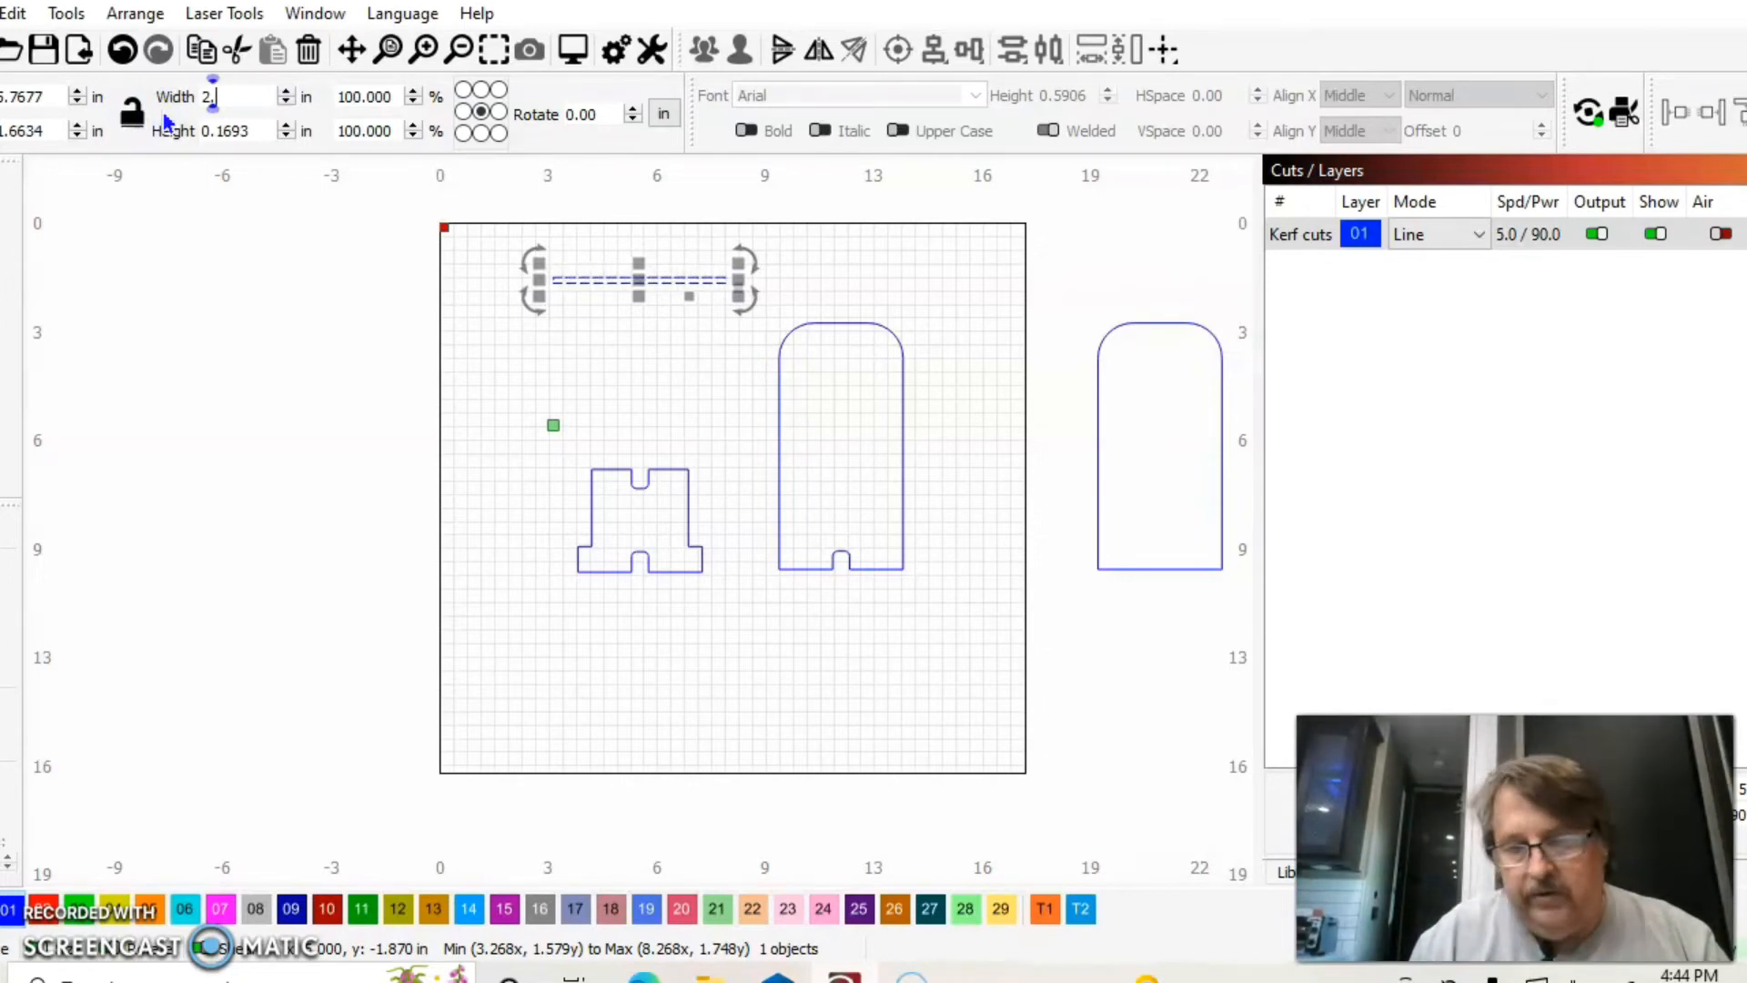
text(8)
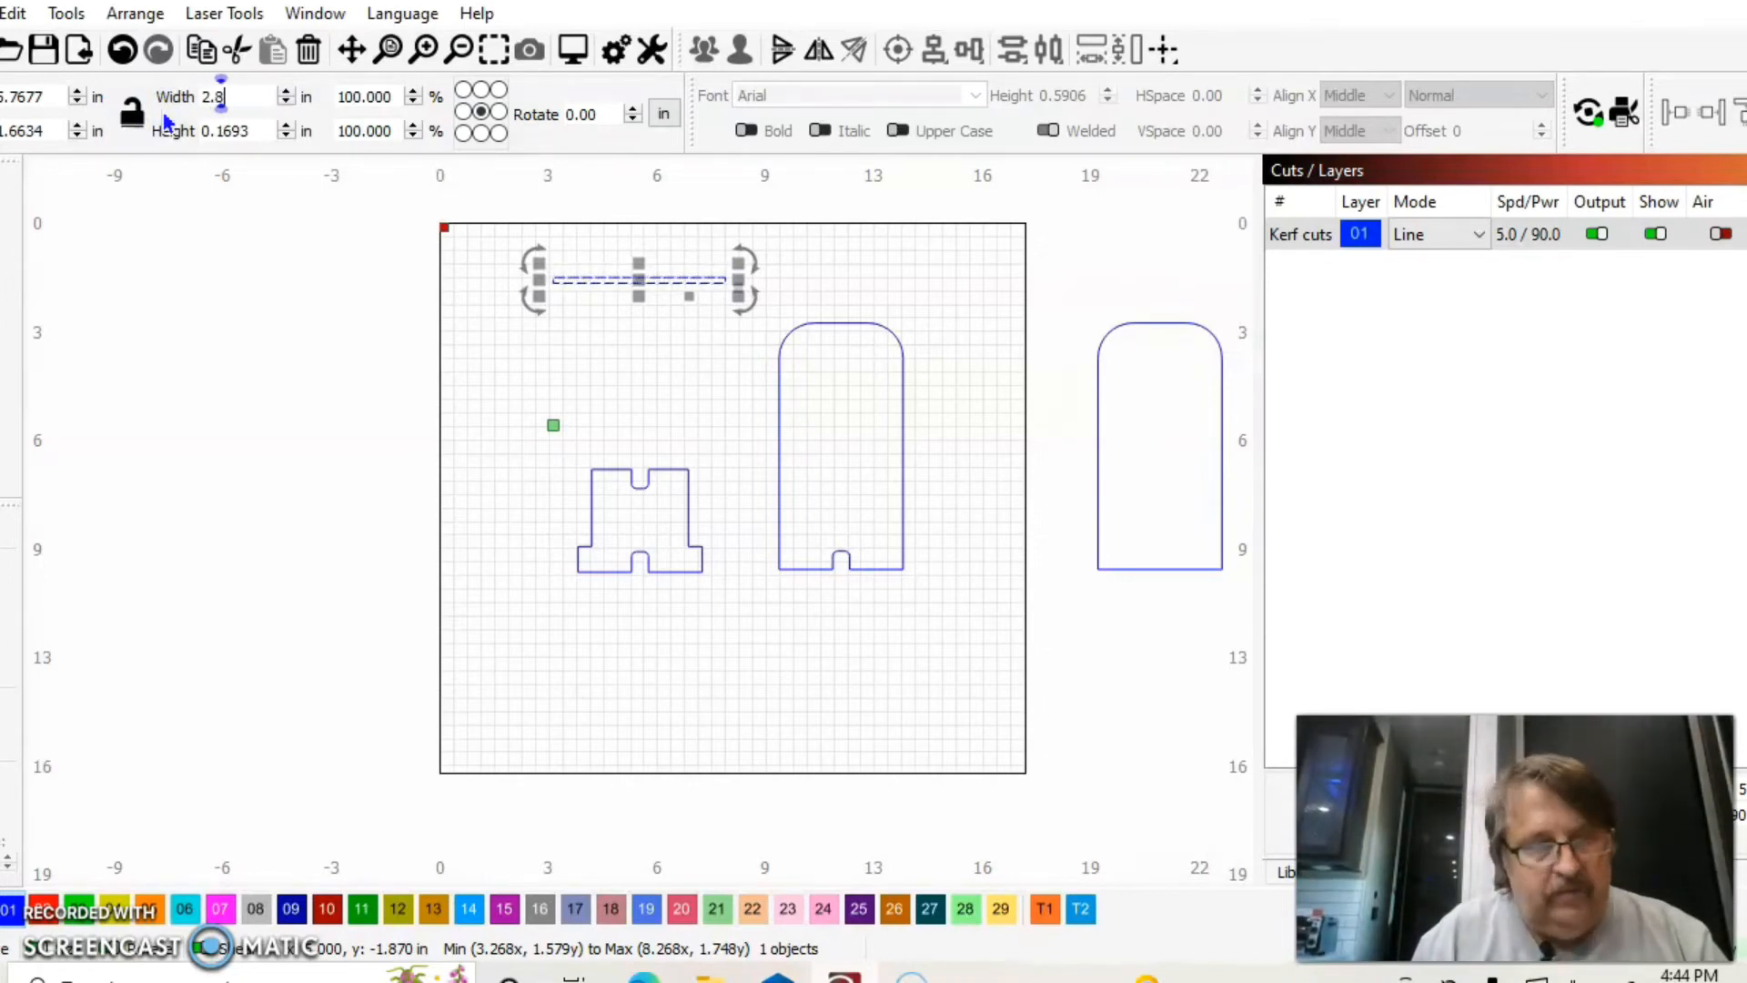
key(Tab)
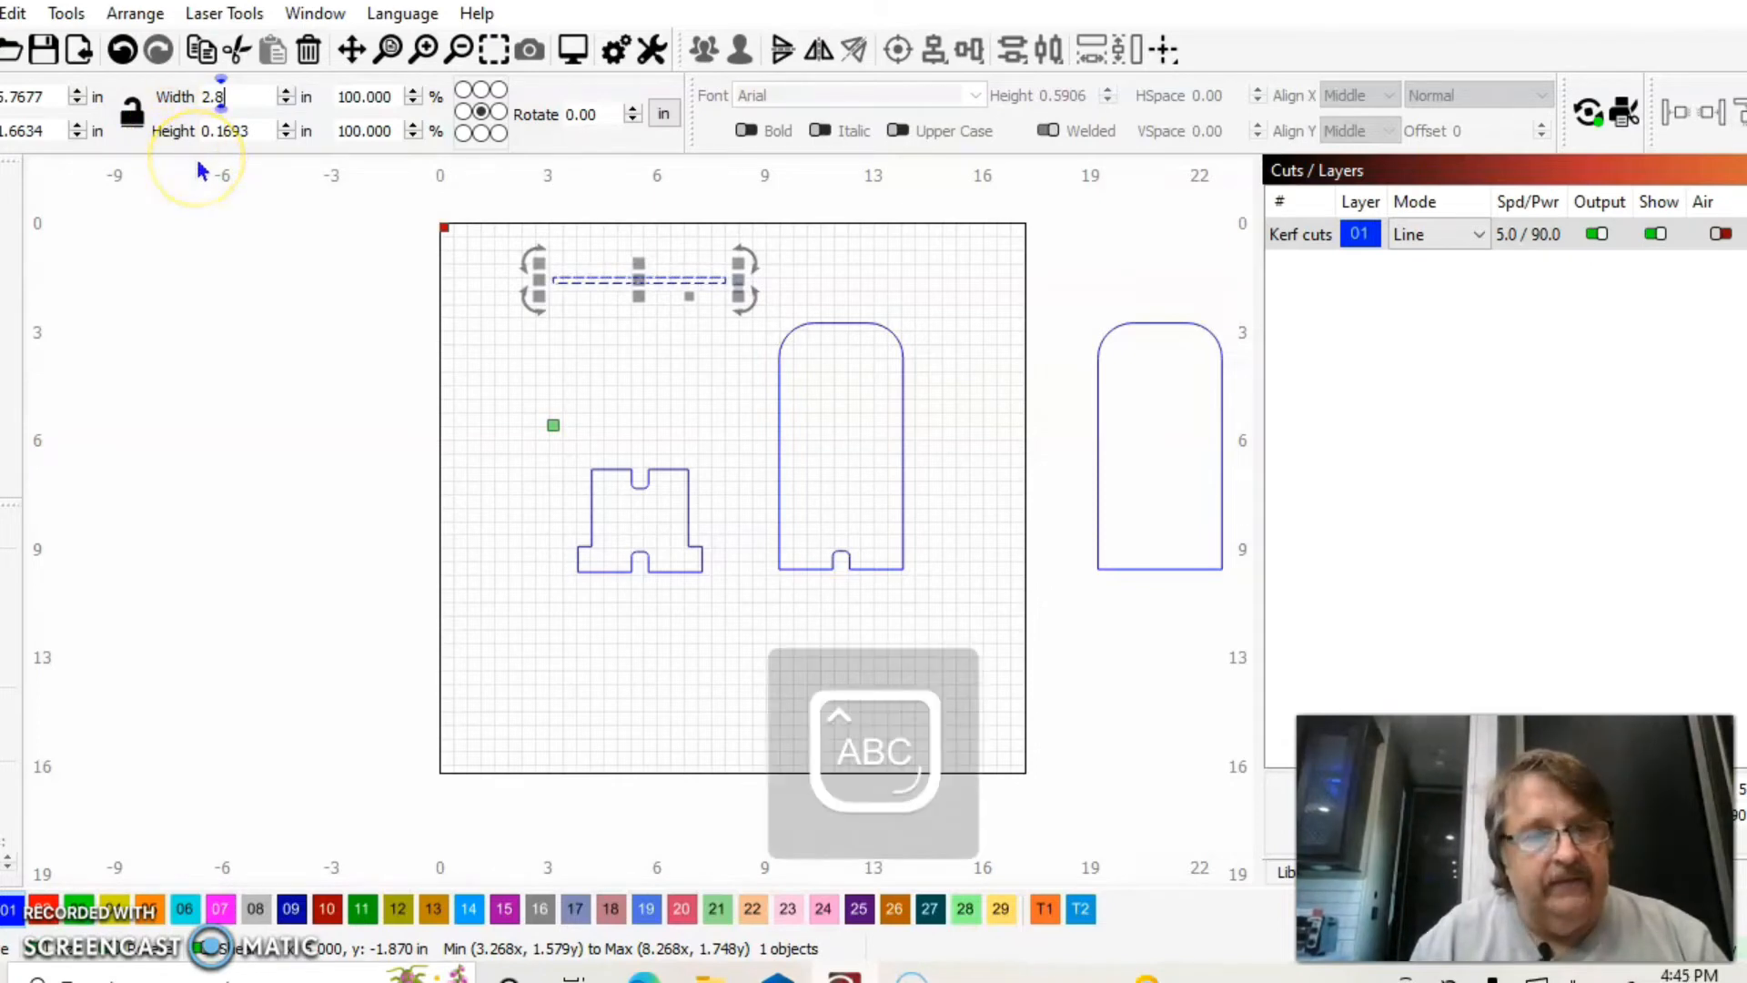
click(320, 292)
Step: Move the thin strip onto the centre of the stepped piece and compare its length with the piece's width
click(711, 298)
click(586, 273)
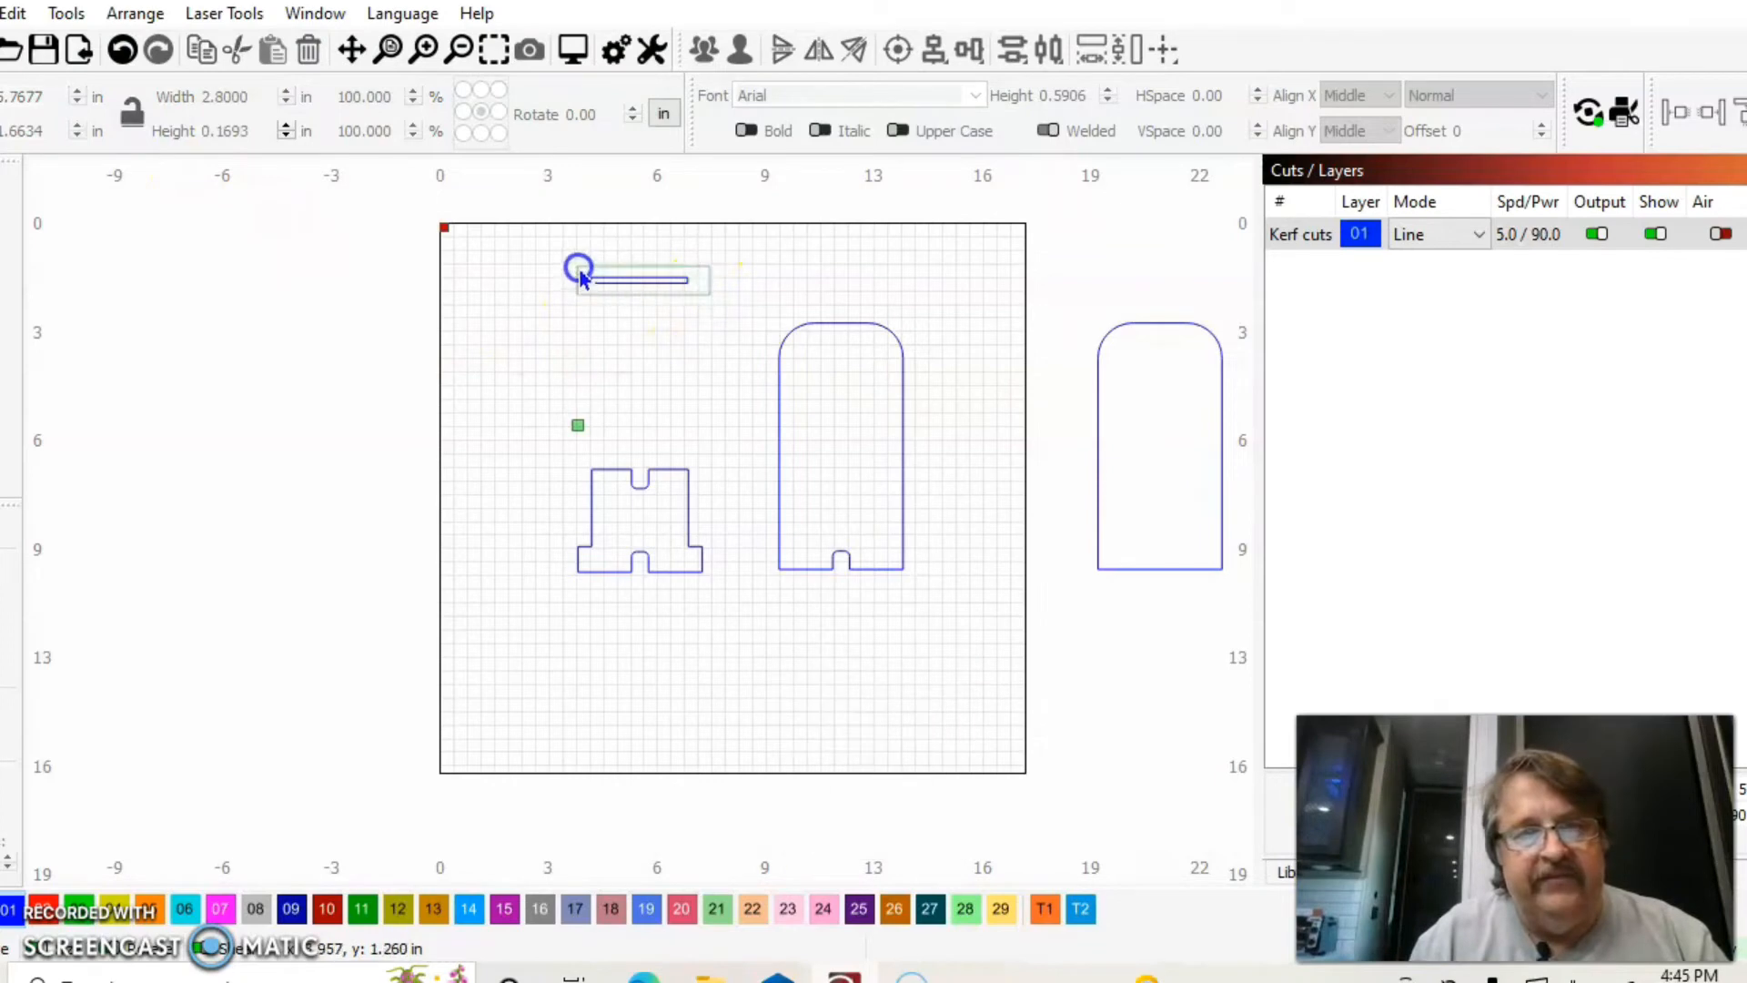
drag(644, 280, 640, 526)
click(719, 622)
right_click(515, 483)
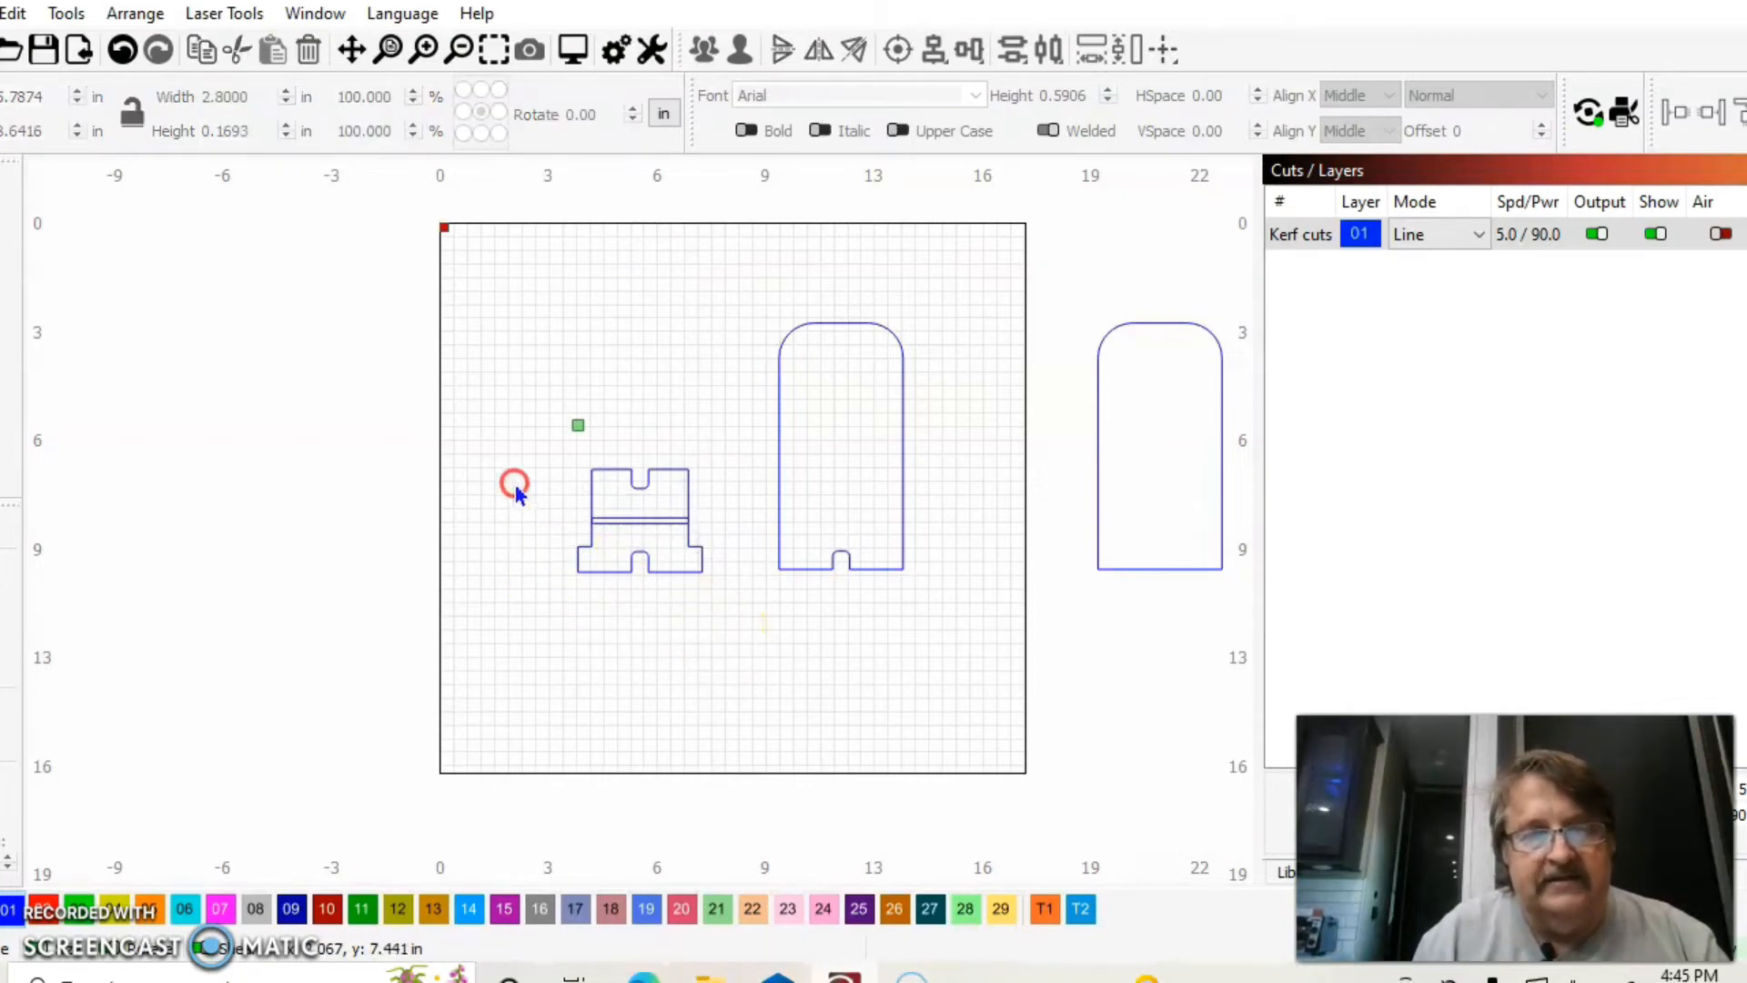
click(578, 293)
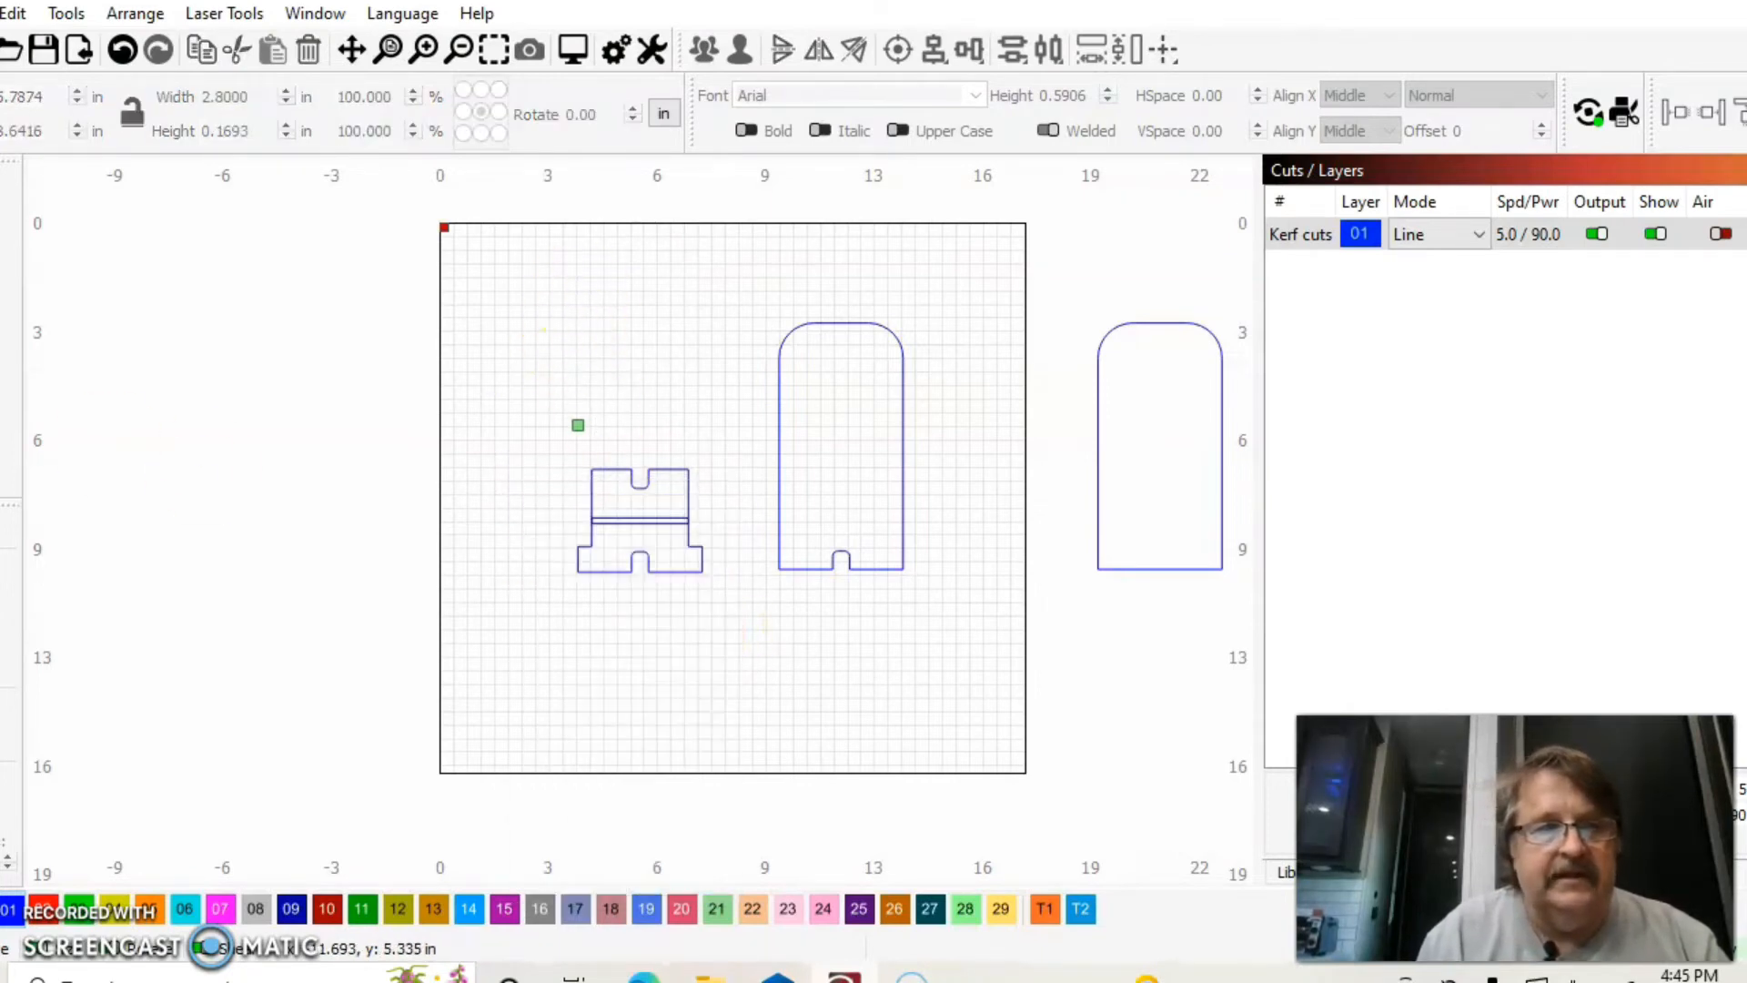
drag(735, 603, 539, 452)
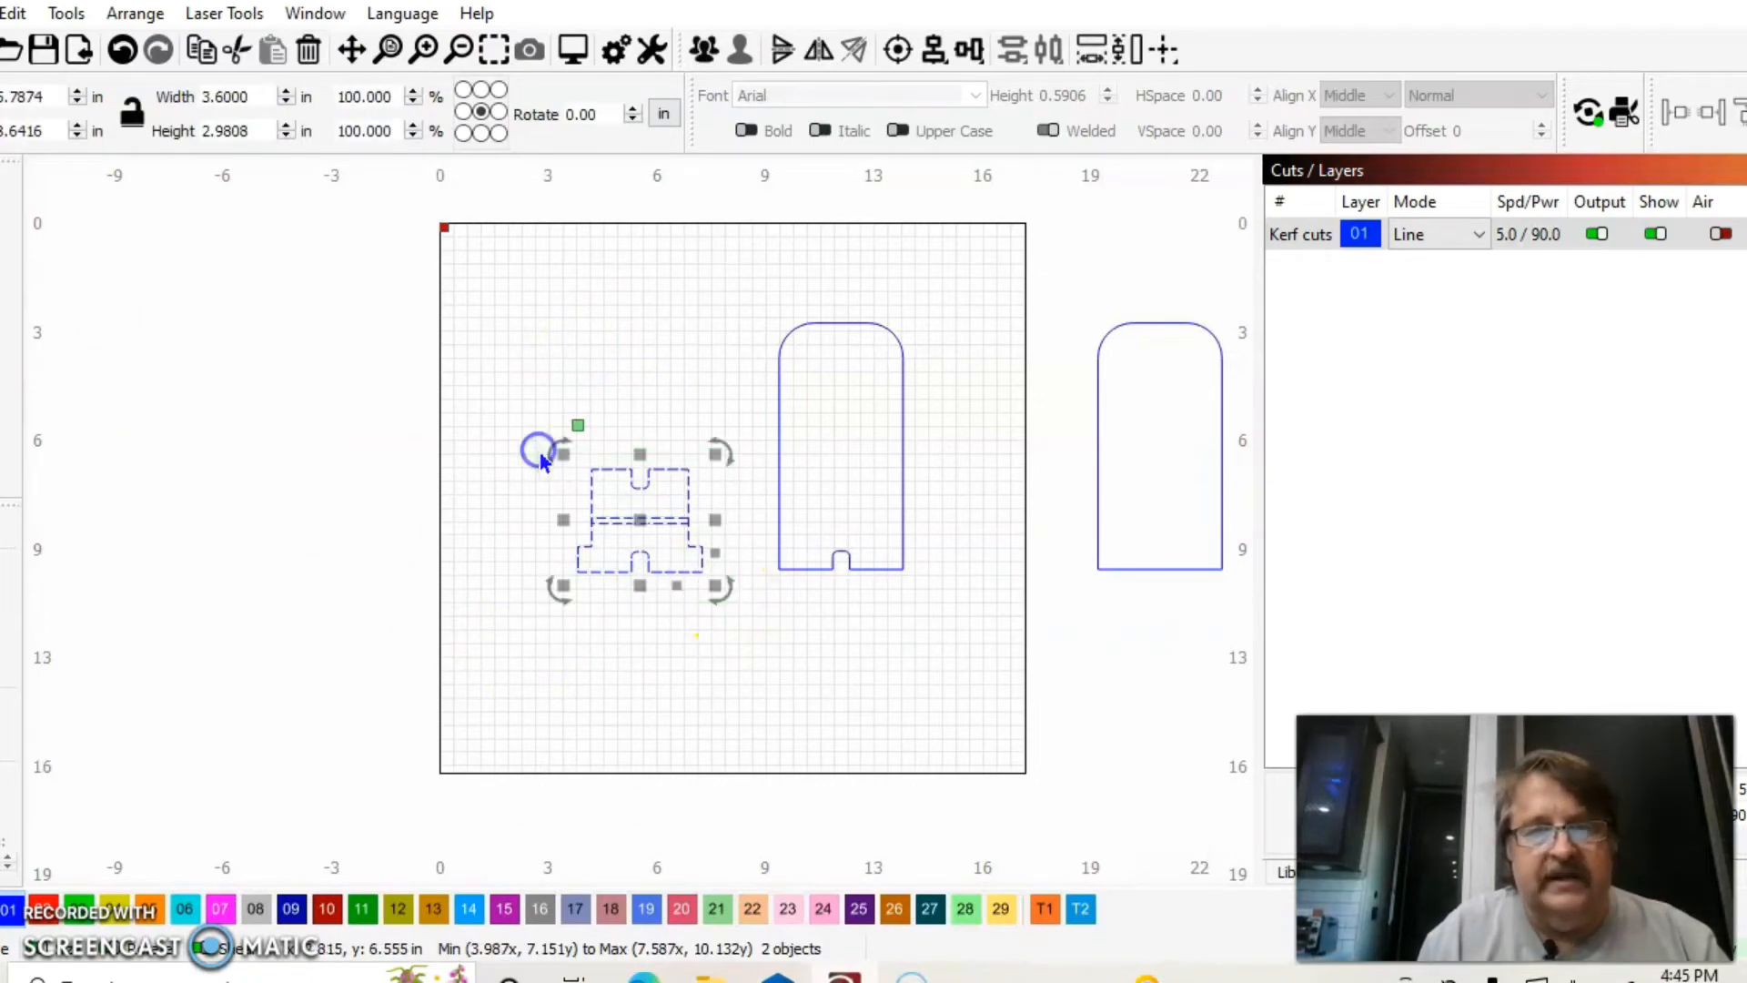
click(494, 49)
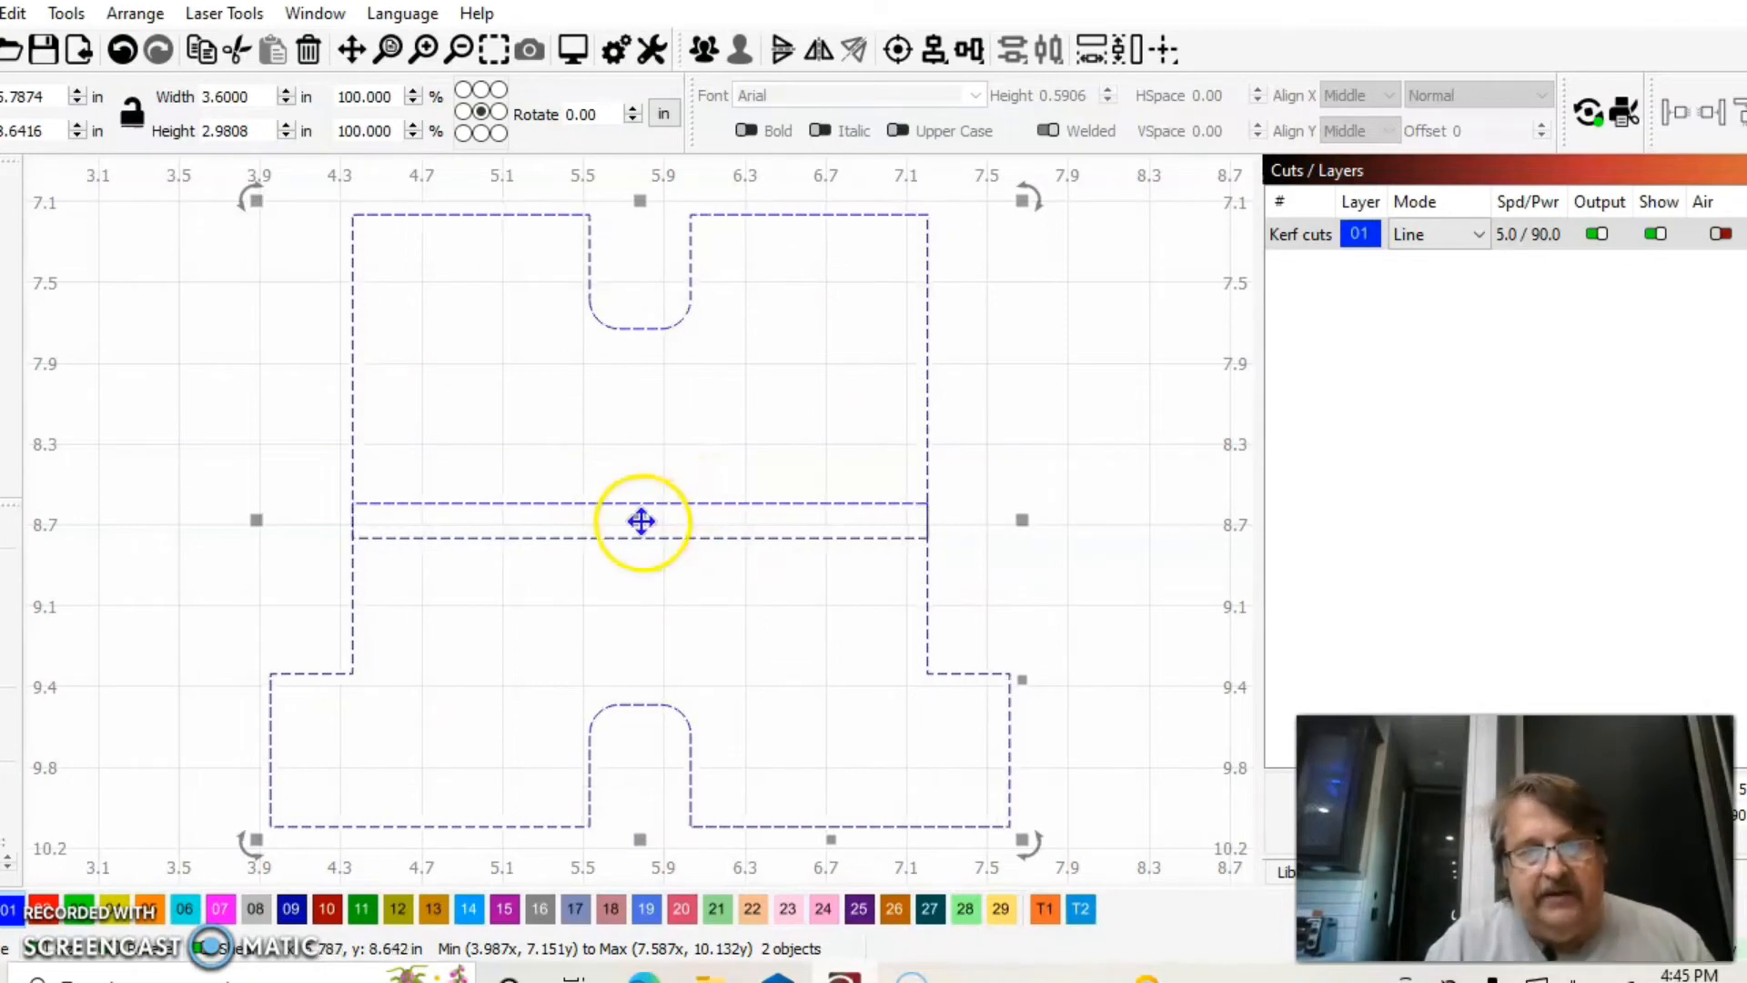
Step: Pull the strip off the stepped piece to its right and shift the stepped piece about 1.1 in to the left
drag(642, 521, 1182, 453)
click(858, 334)
click(410, 537)
click(455, 52)
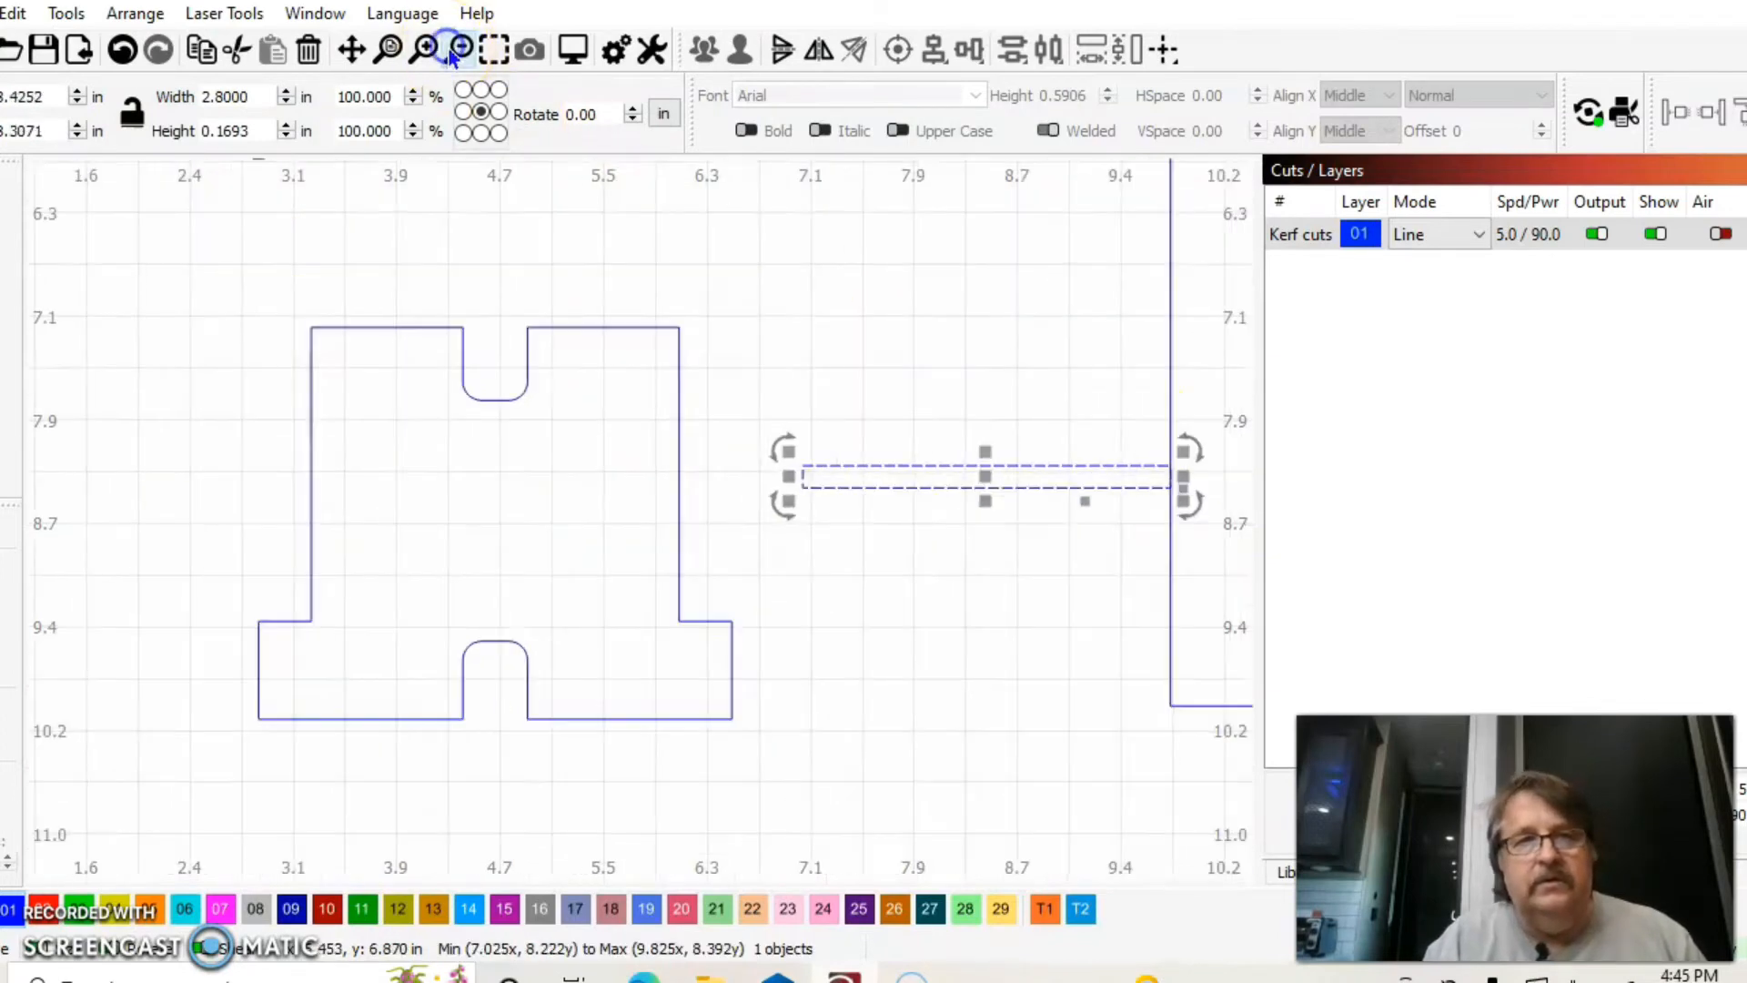
click(452, 52)
Step: Place the strip horizontally inside the notched arched panel, a short distance above its bottom notch
drag(919, 488, 879, 528)
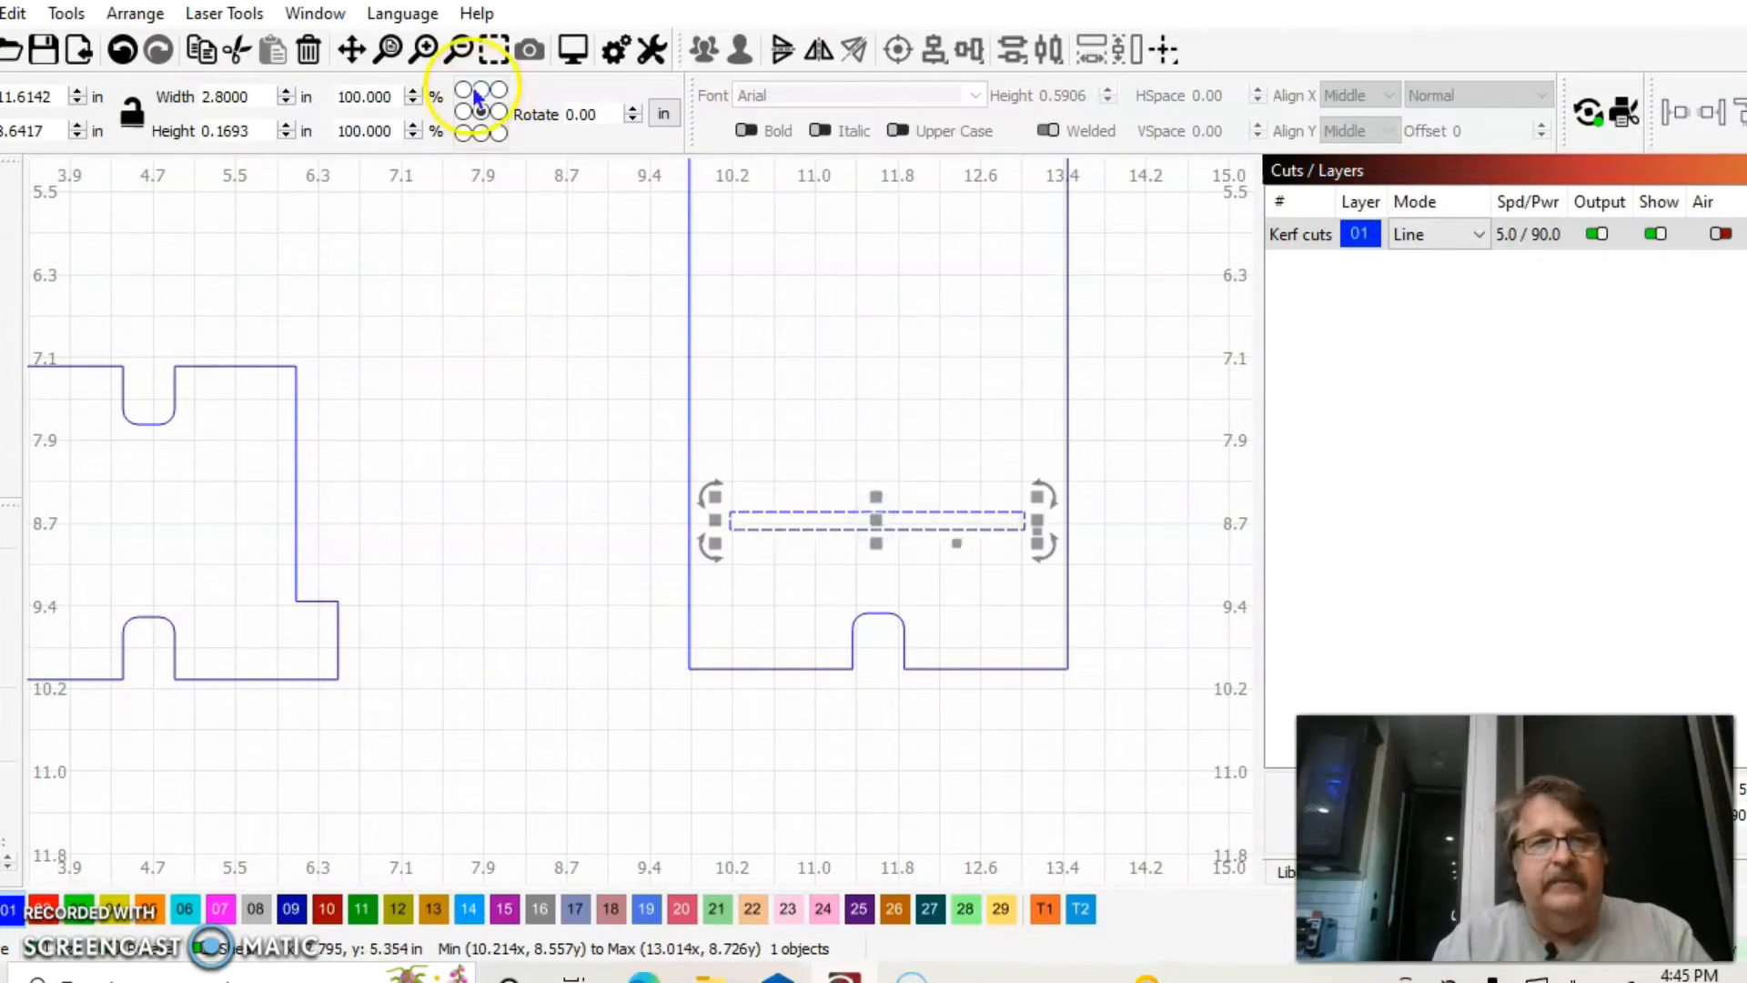
click(465, 58)
click(465, 59)
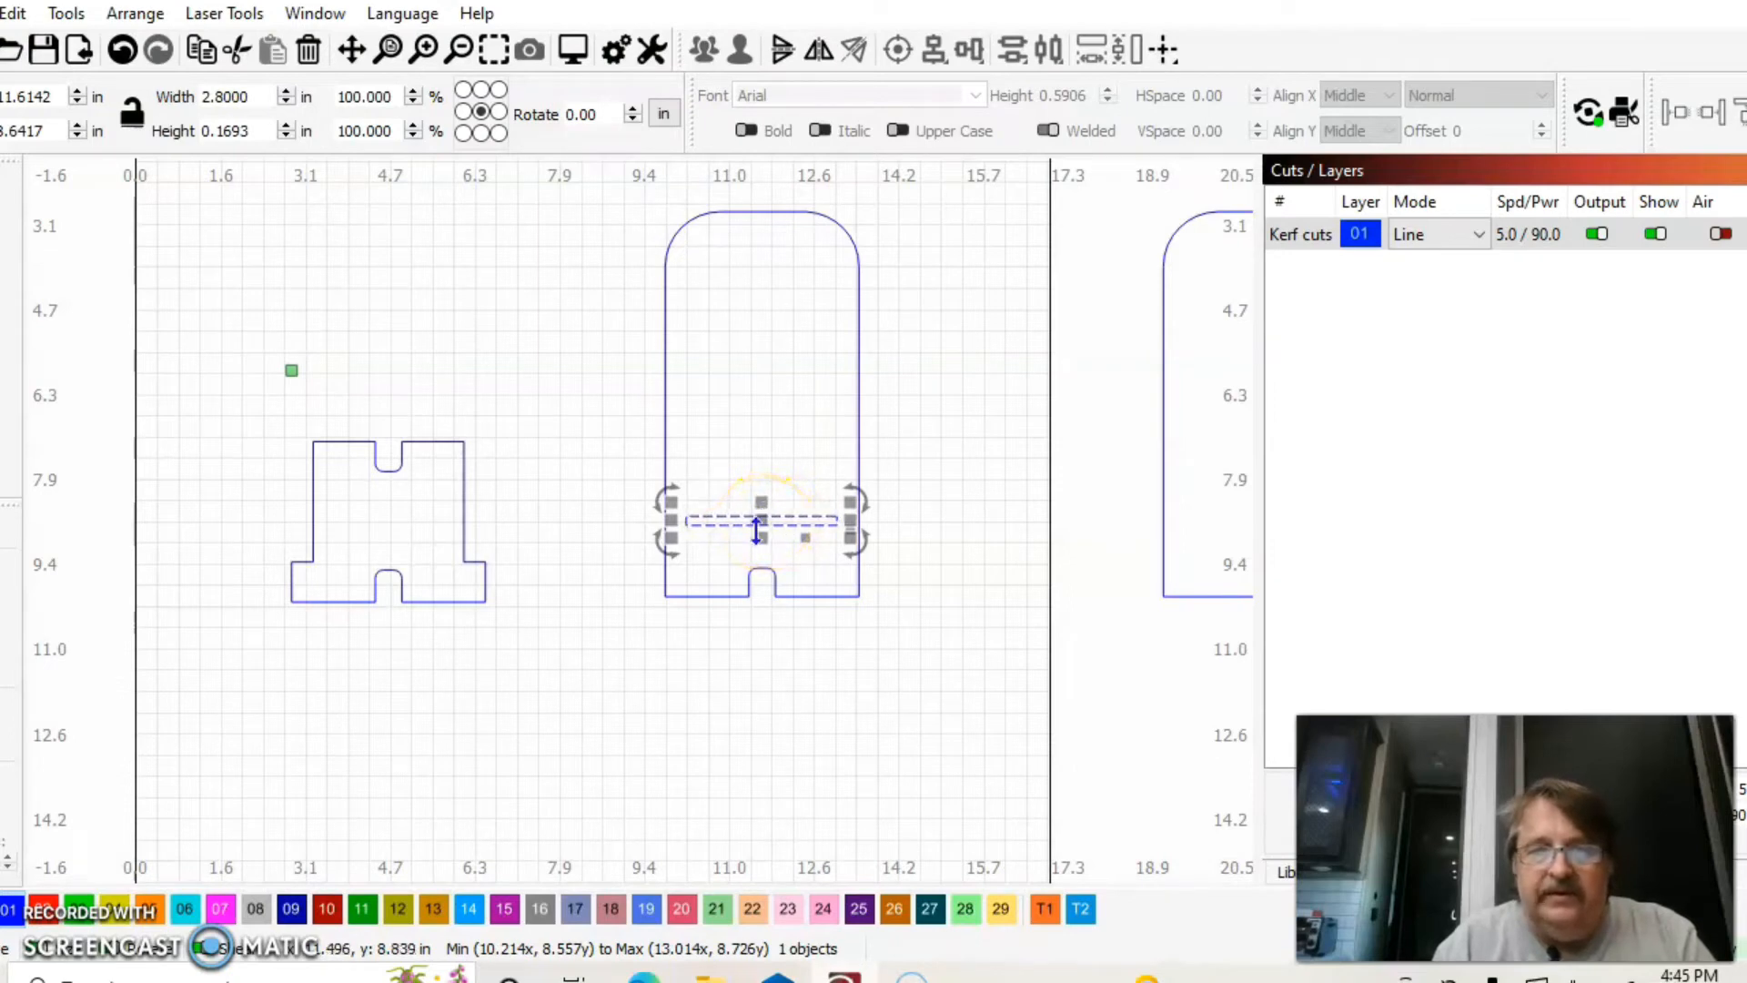
drag(760, 526, 762, 528)
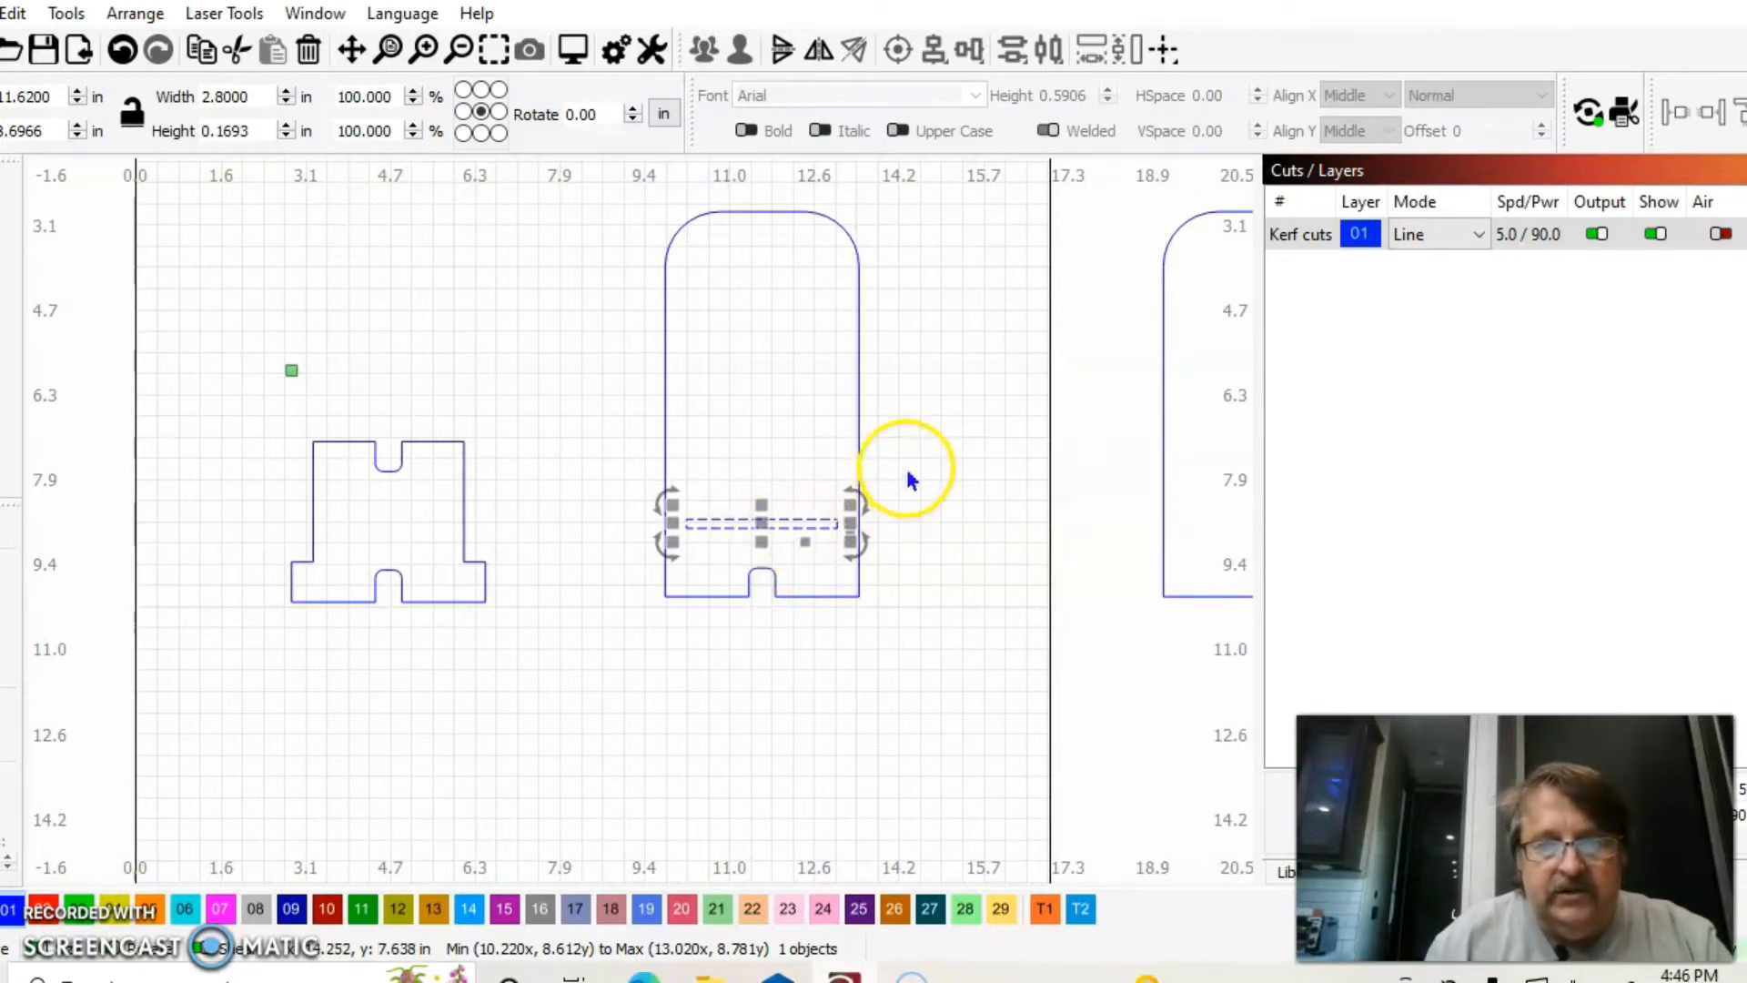
Step: Centre the strip between the sides of the notched arched panel with Align V-Center
shift+click(666, 346)
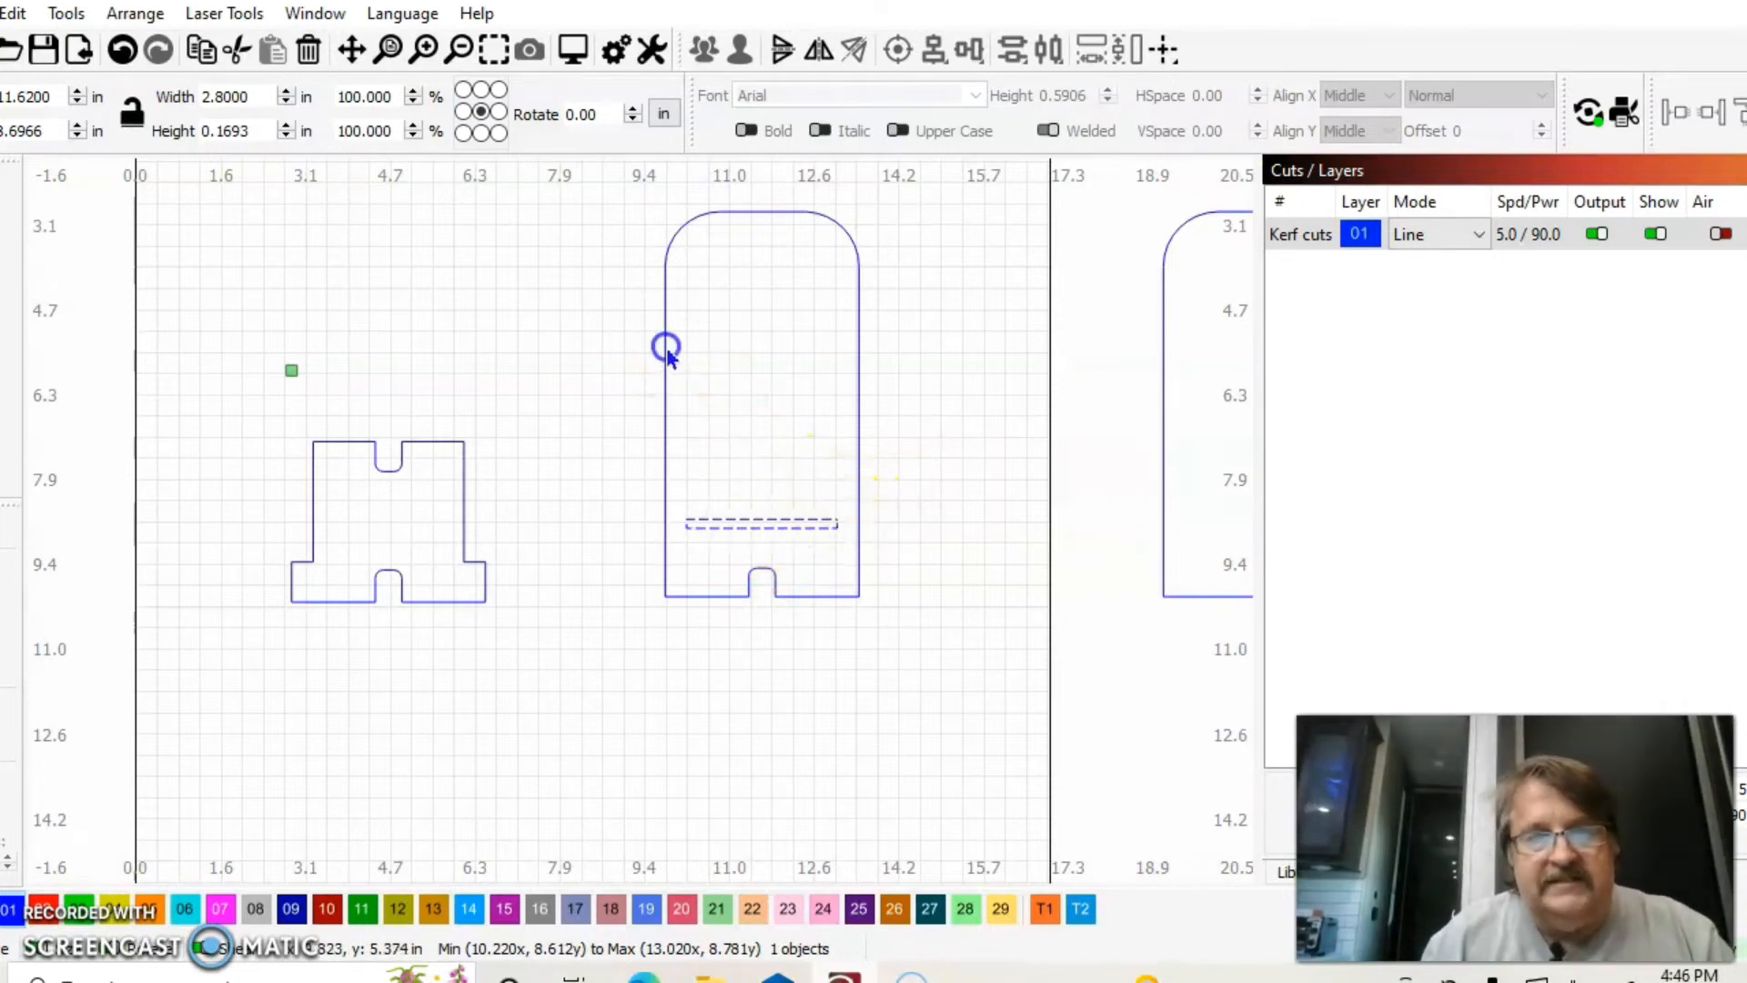
click(934, 51)
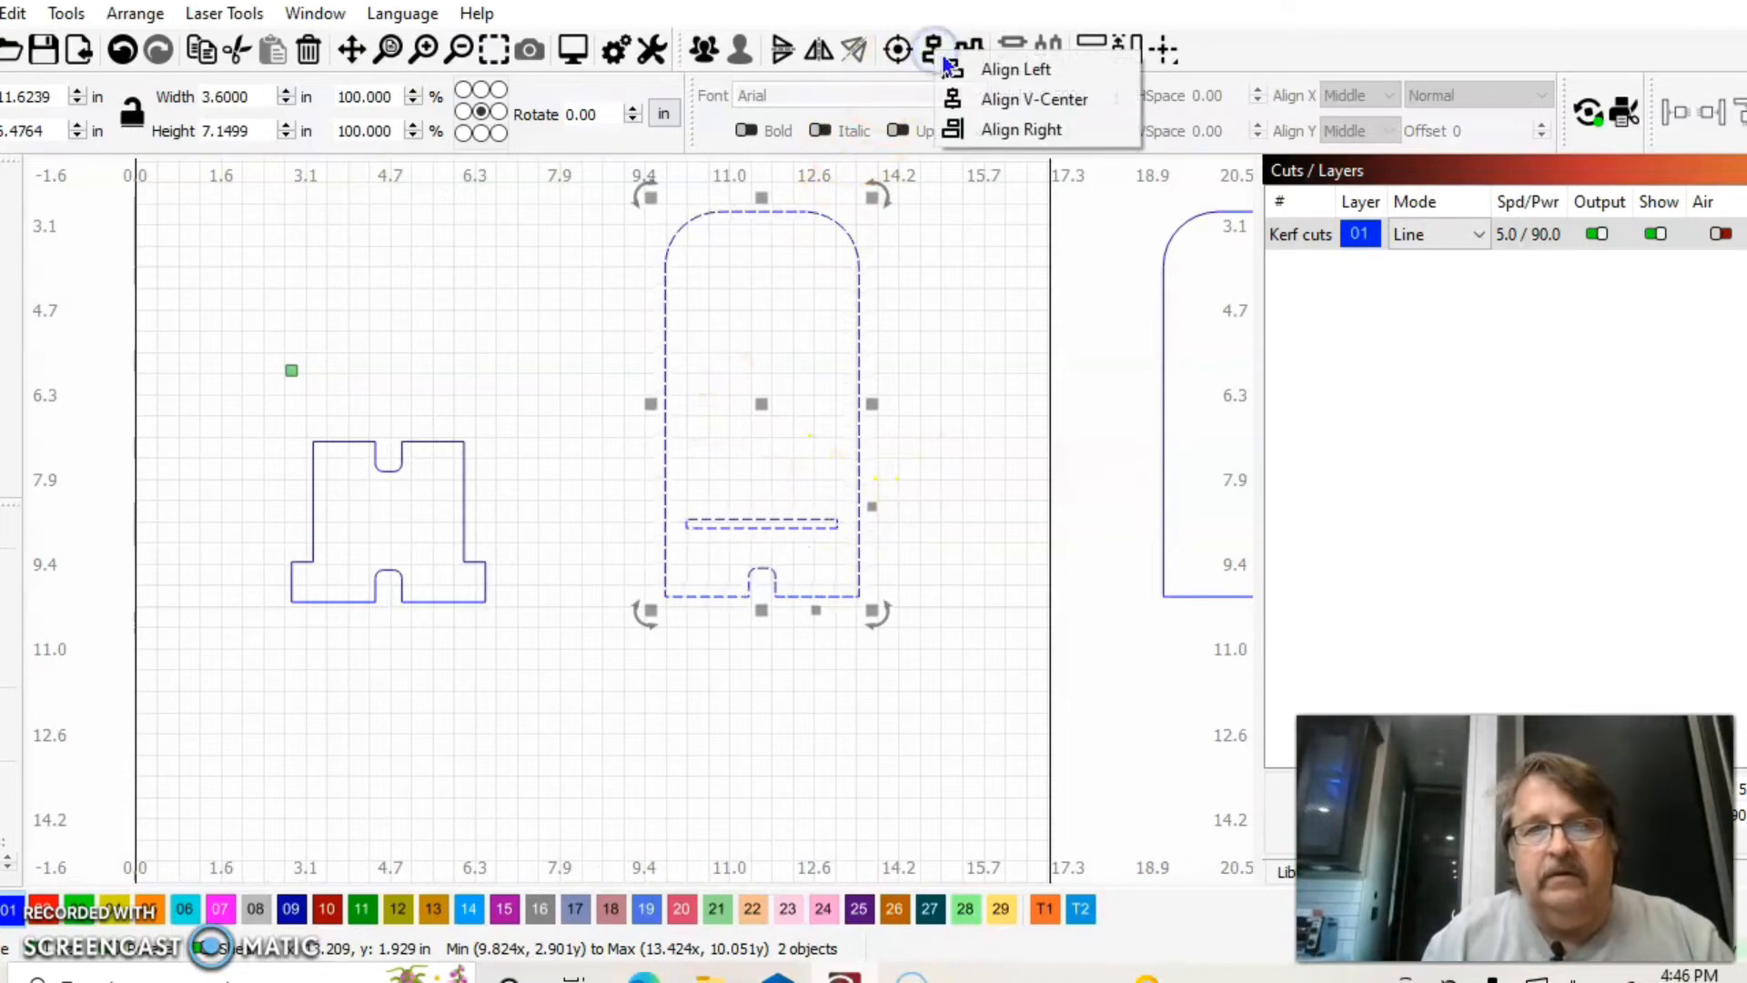
click(994, 100)
click(961, 286)
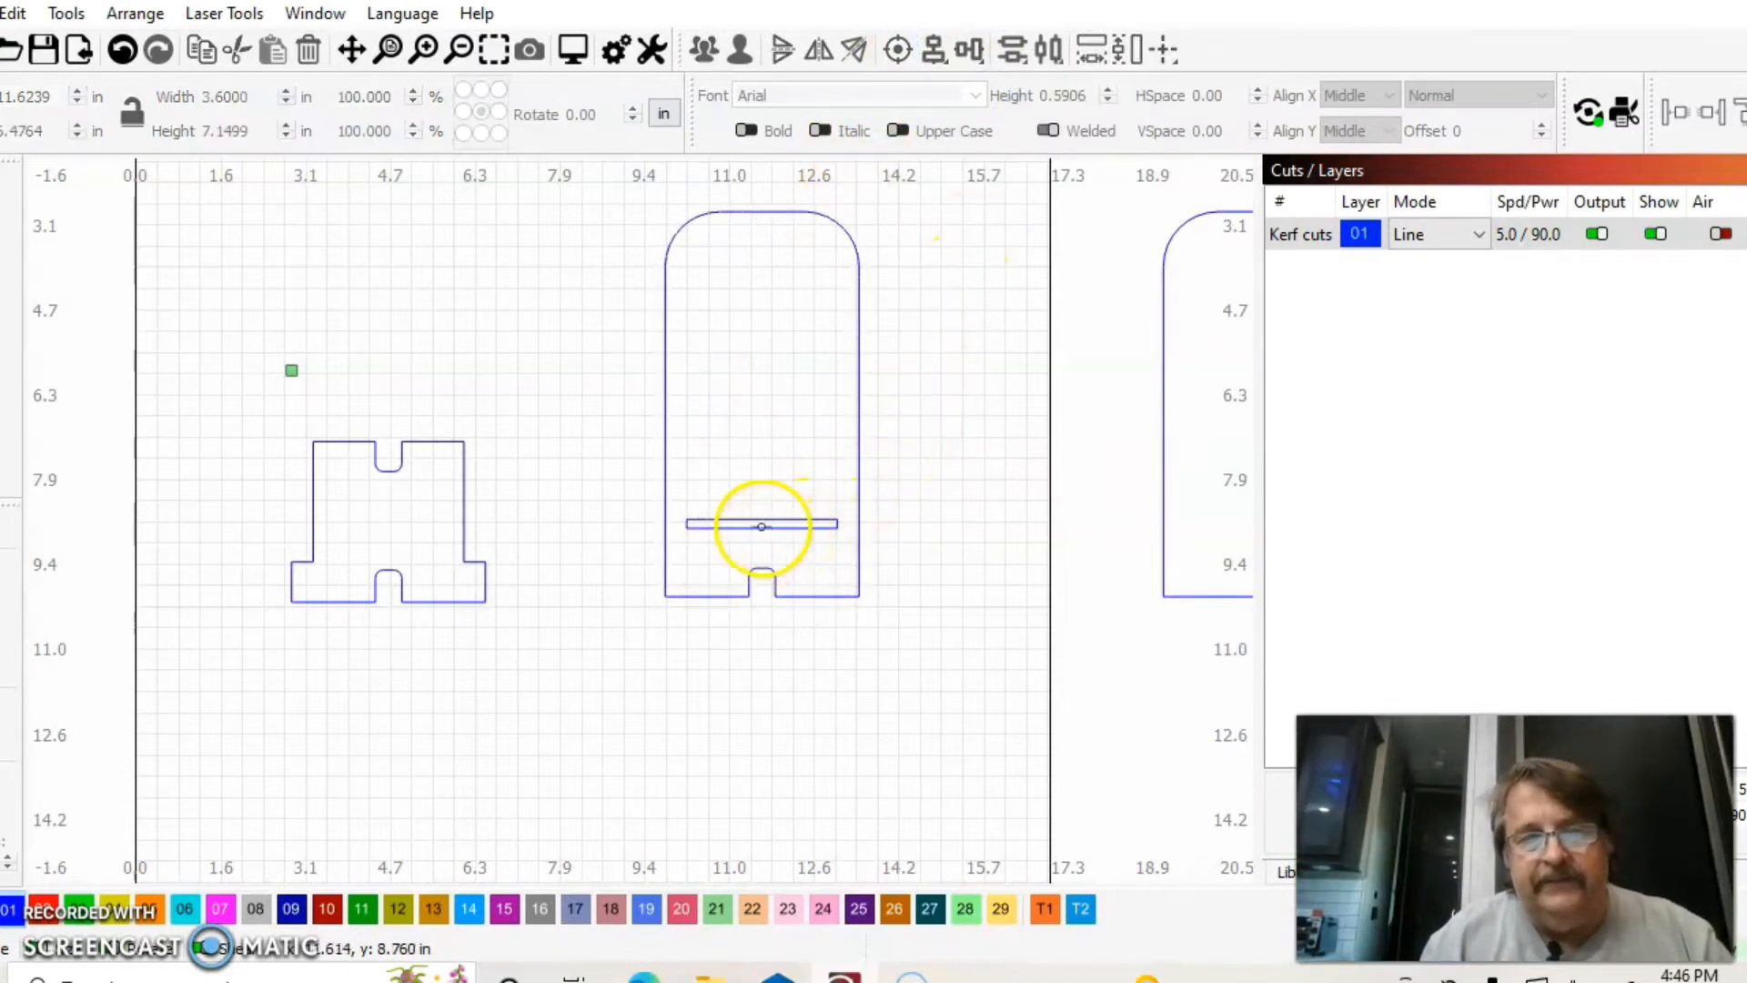
Step: Assign the strip to the red Cut layer 02 and set that layer's number of passes to 2
click(762, 526)
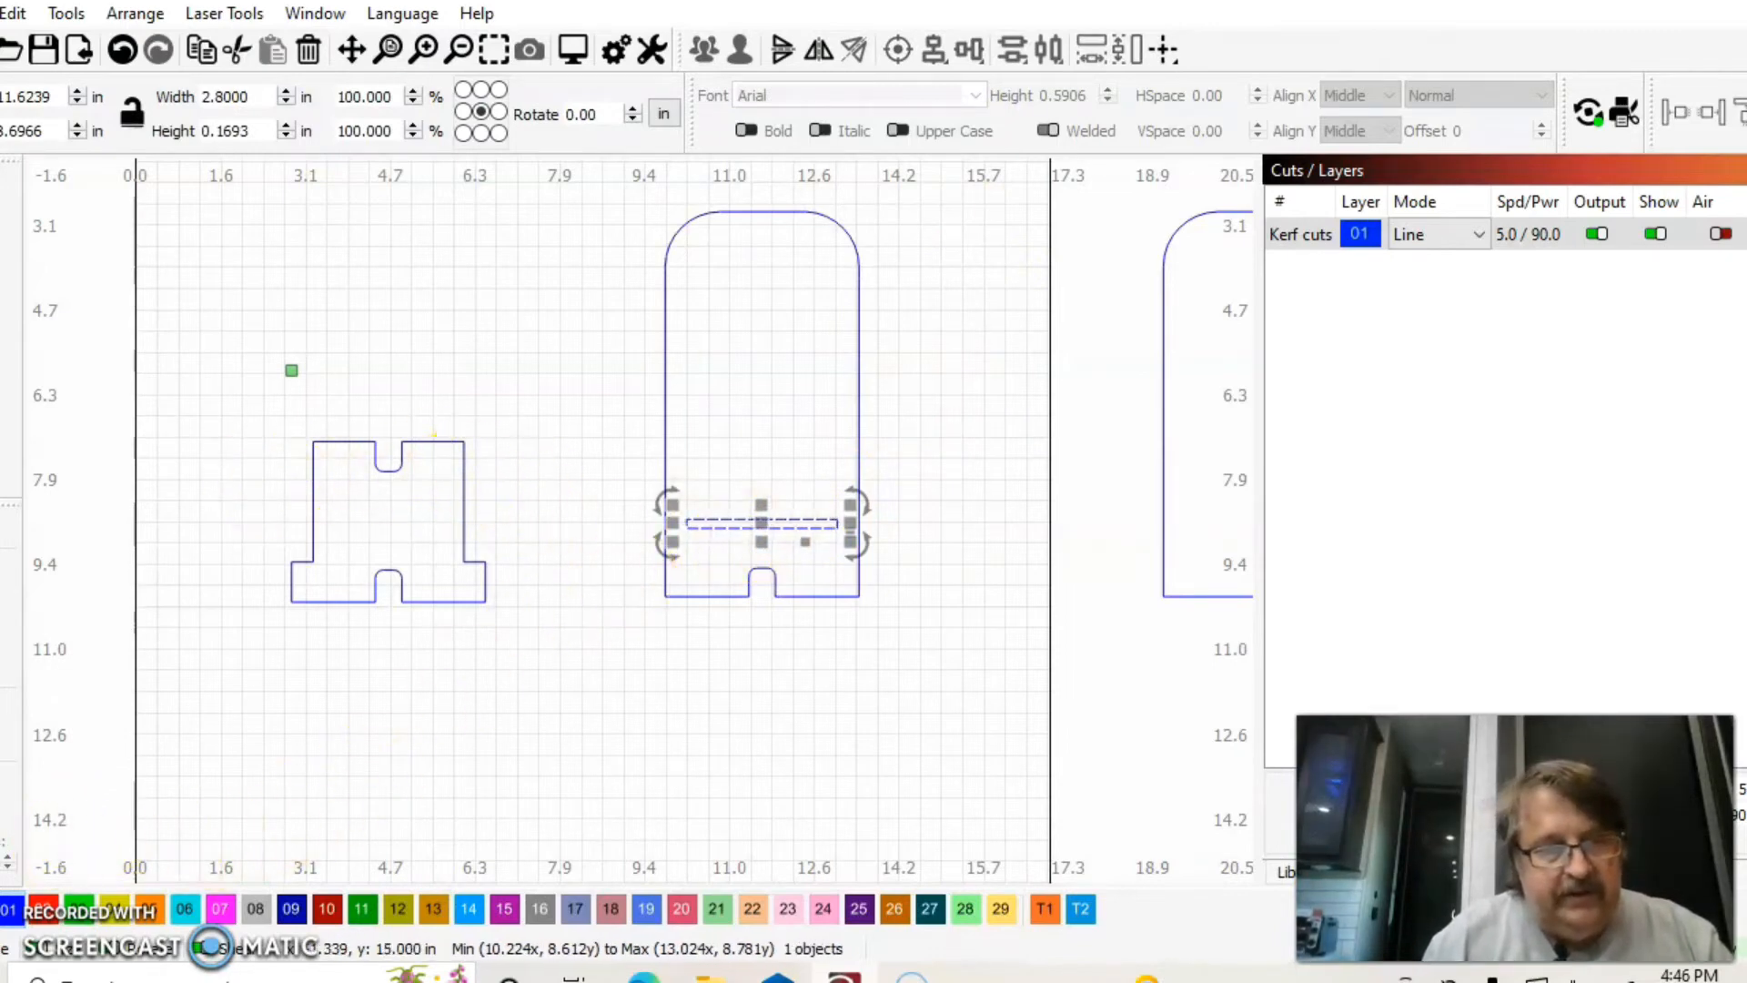
click(39, 910)
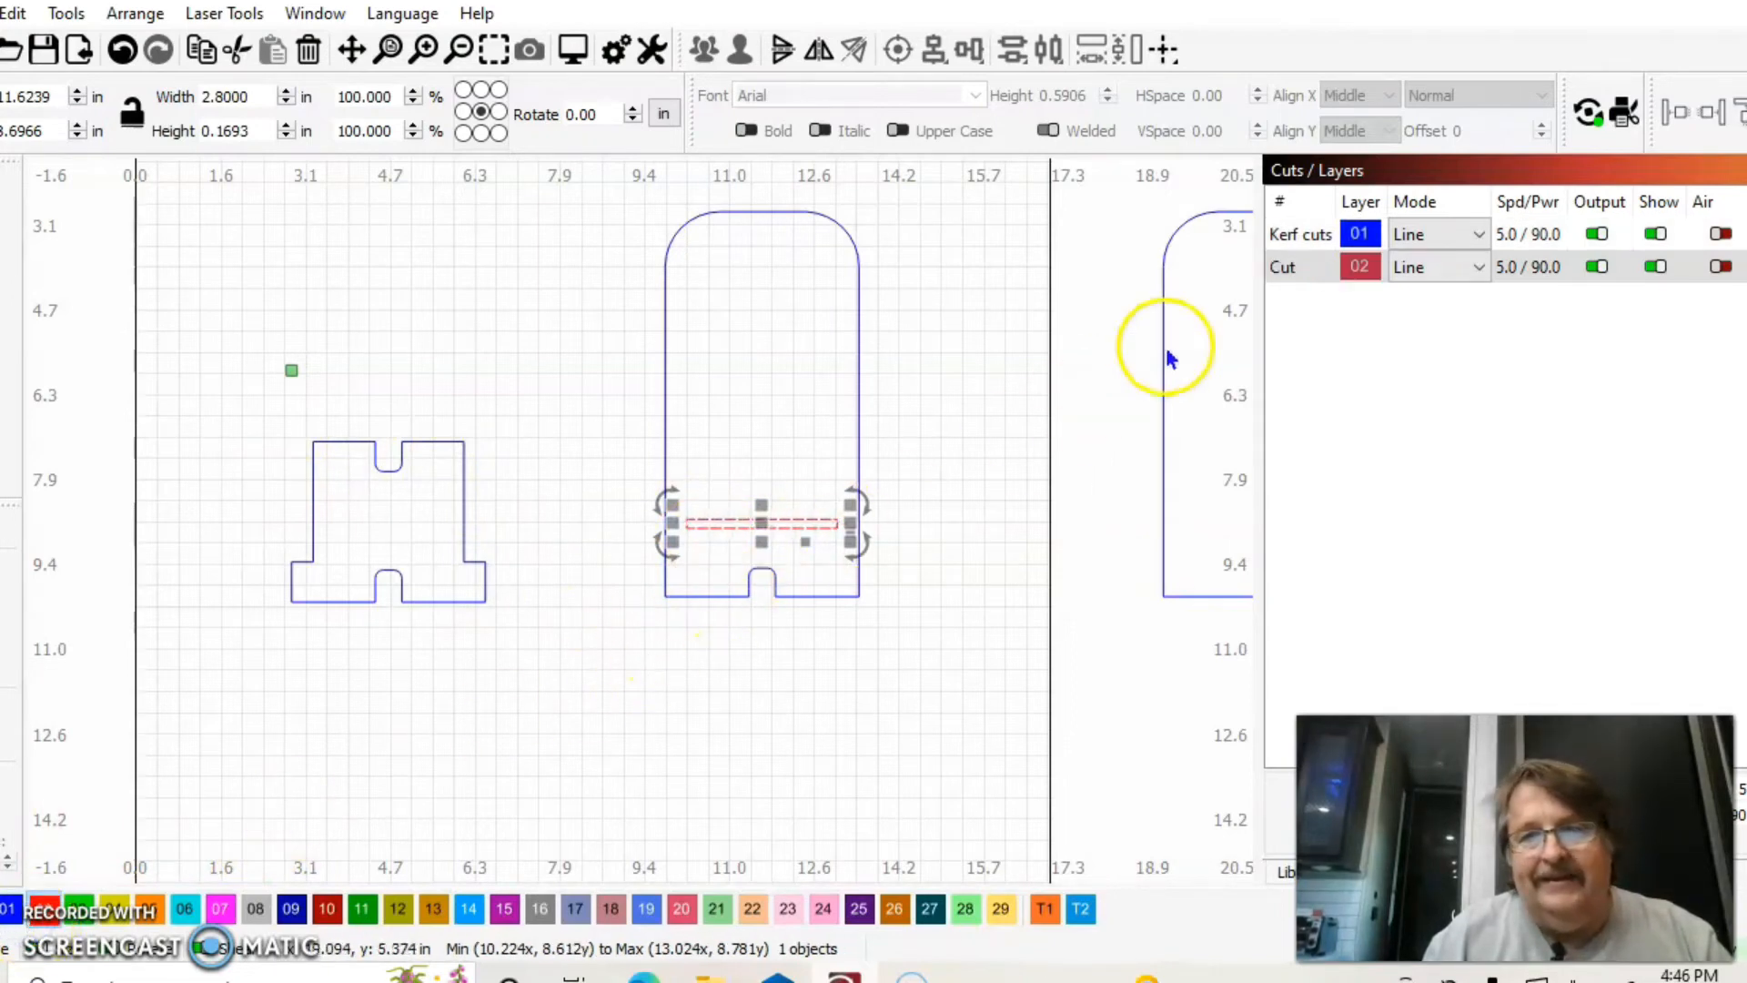
double_click(1296, 265)
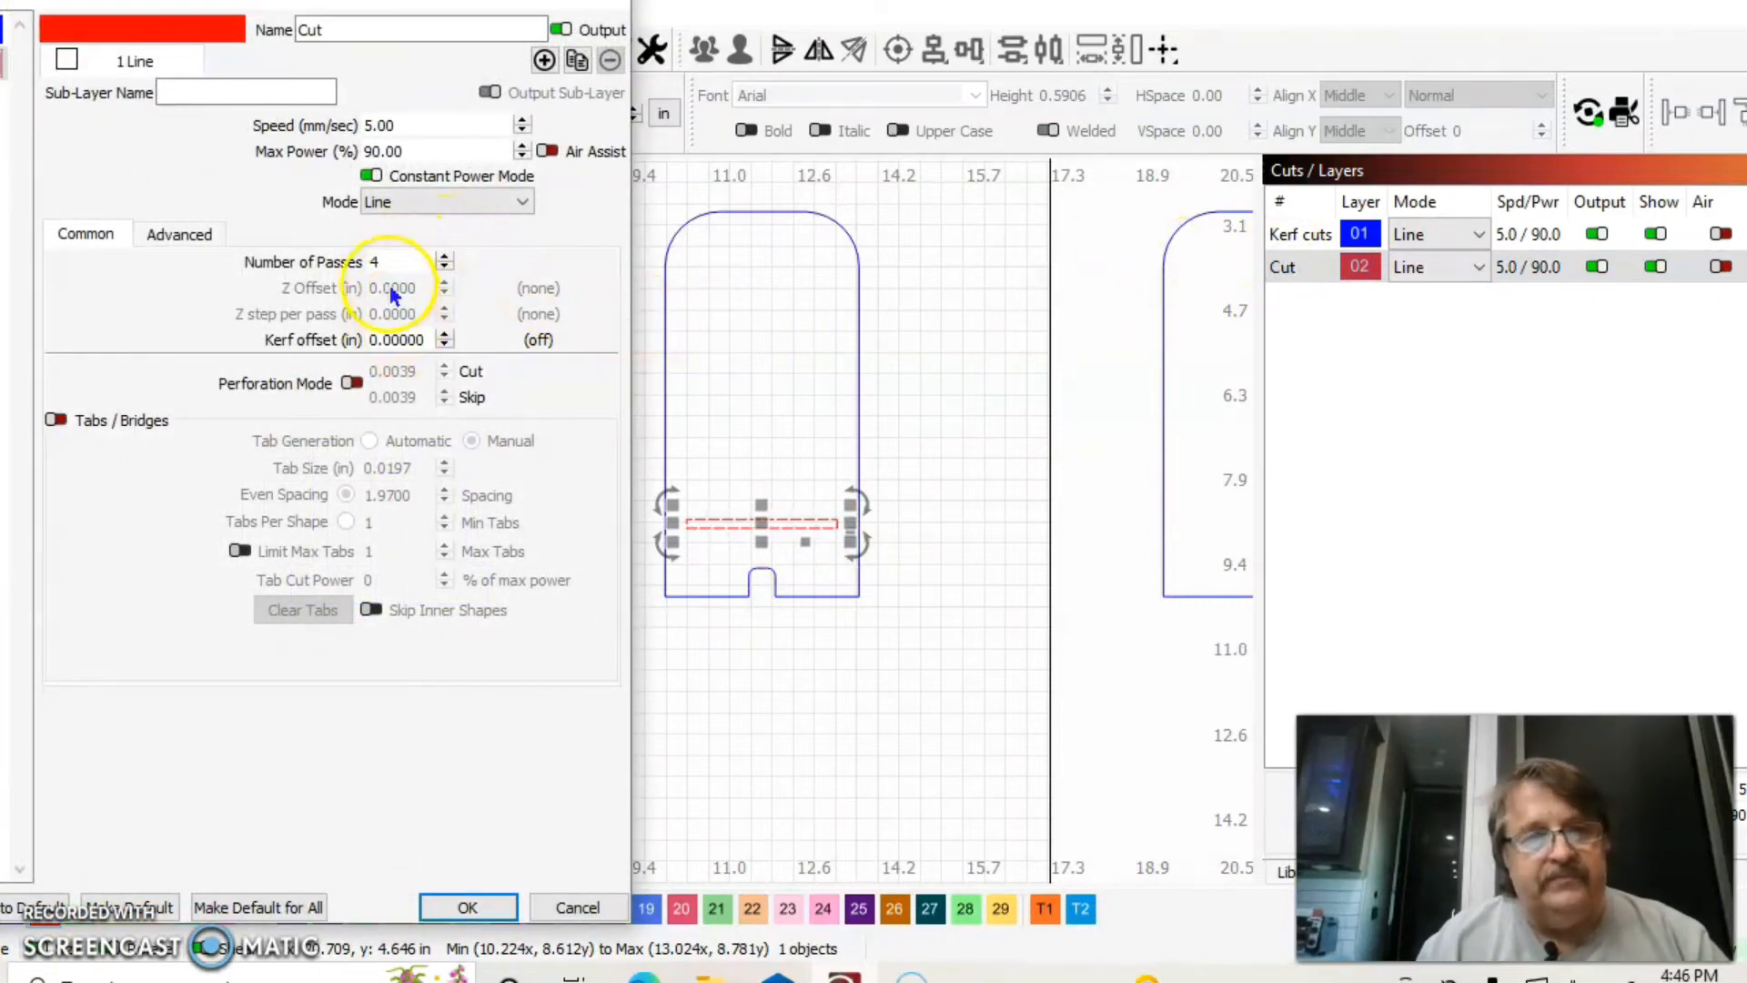
click(444, 268)
click(444, 267)
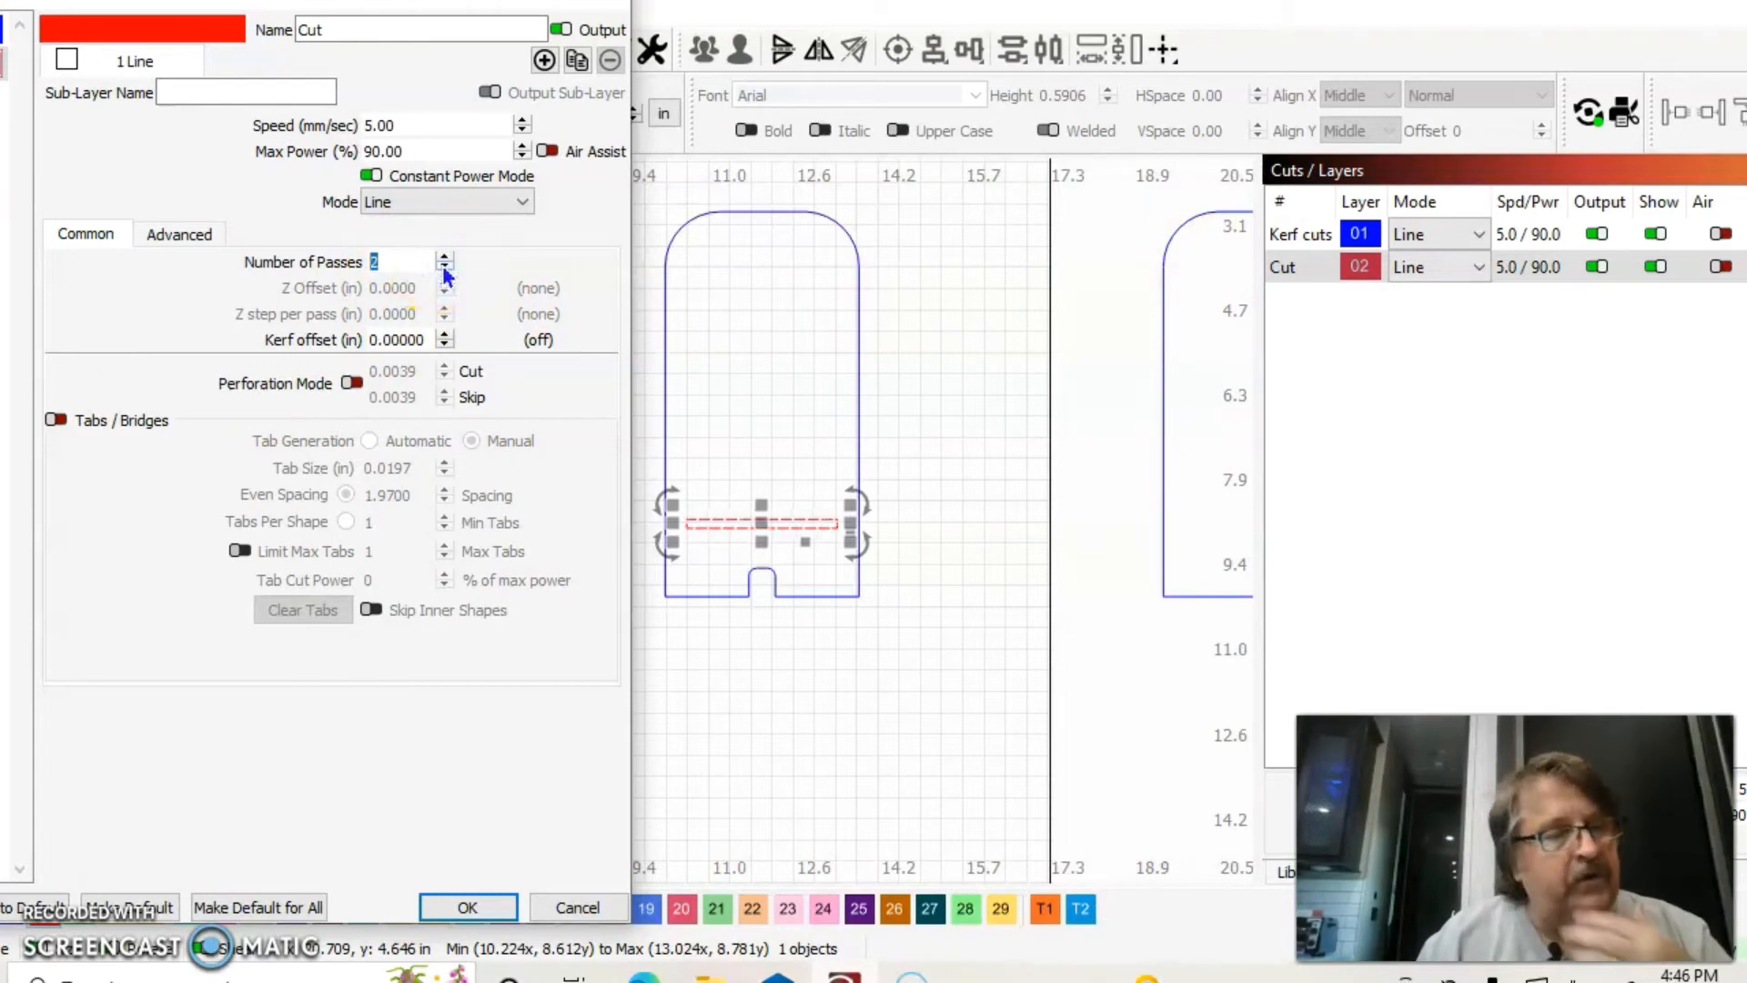
Step: Try small kerf offsets on the Cut layer, stepping inward to -0.00098 in and outward to 0.00394 in
click(423, 337)
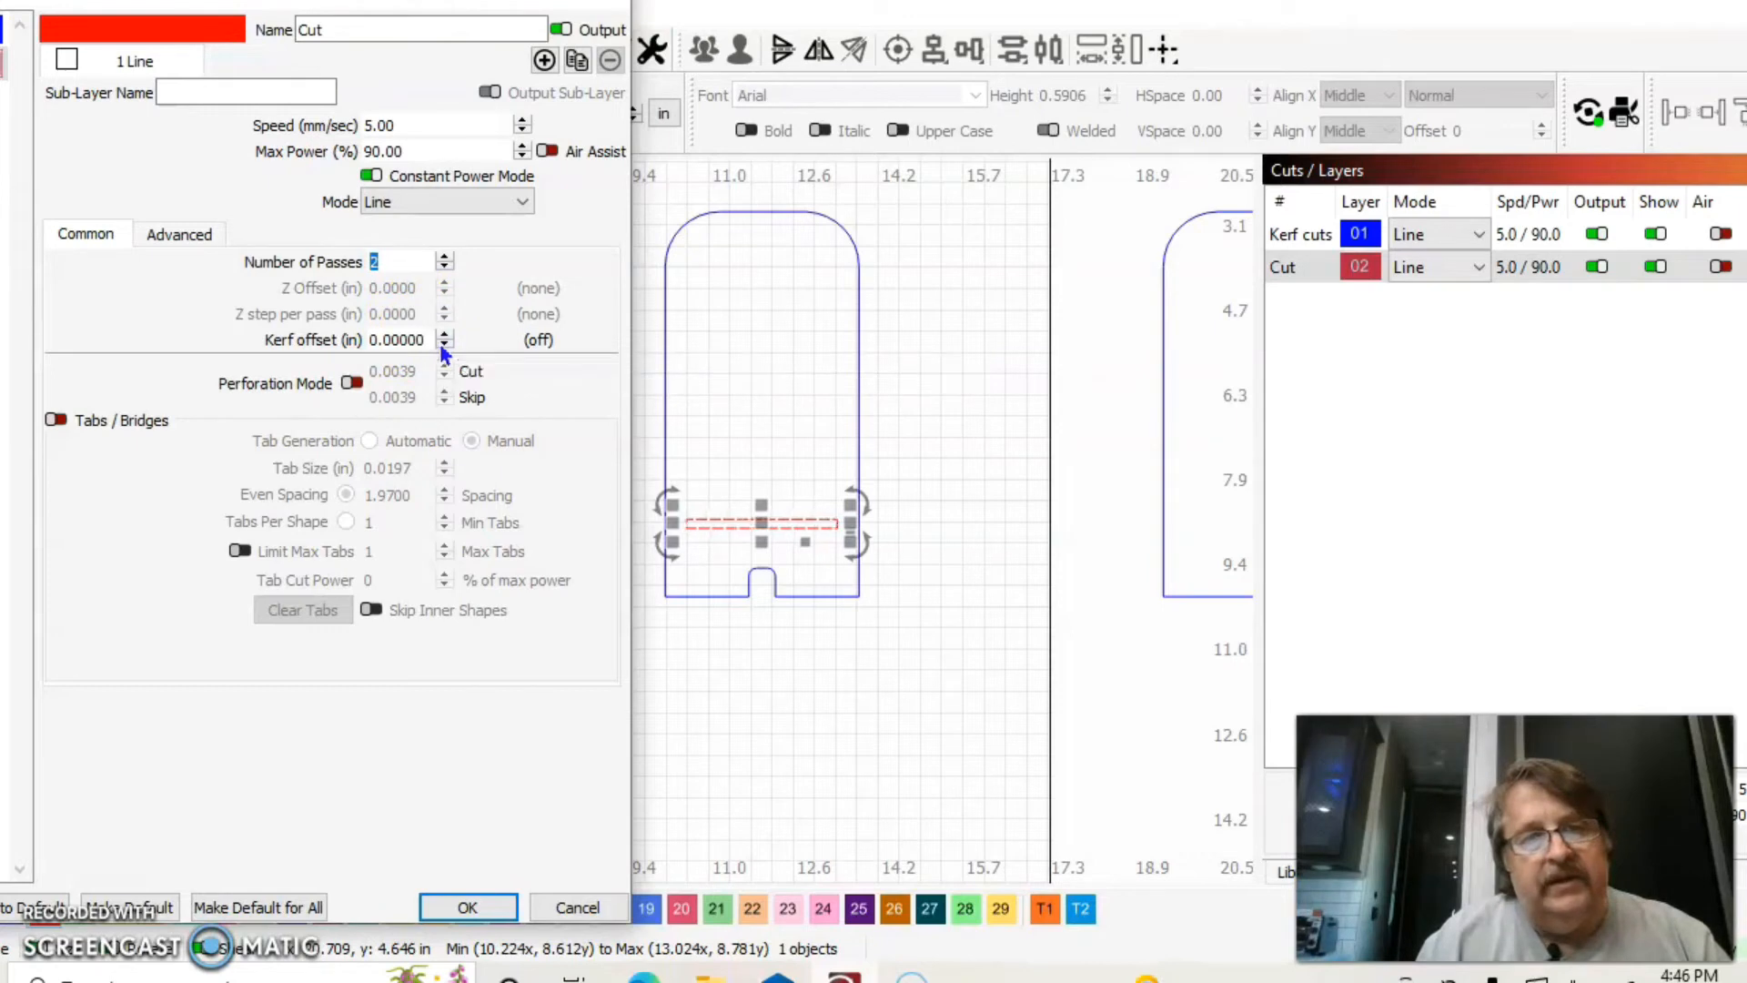
click(443, 344)
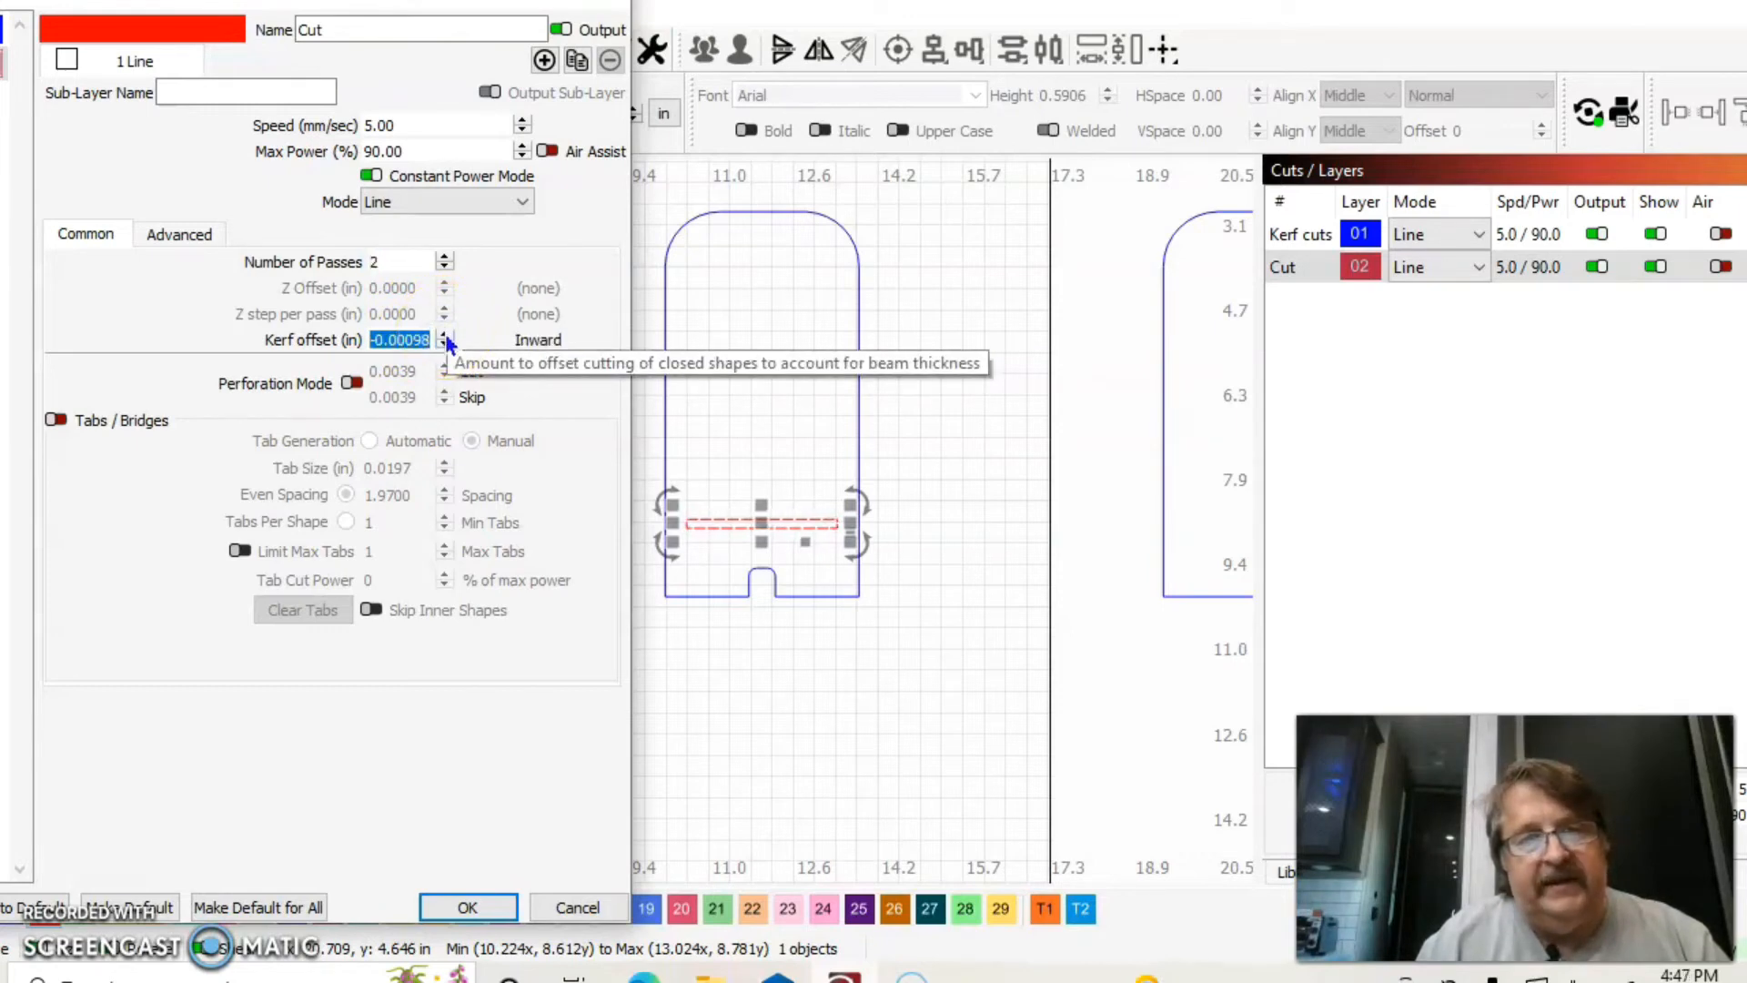
click(445, 335)
click(445, 335)
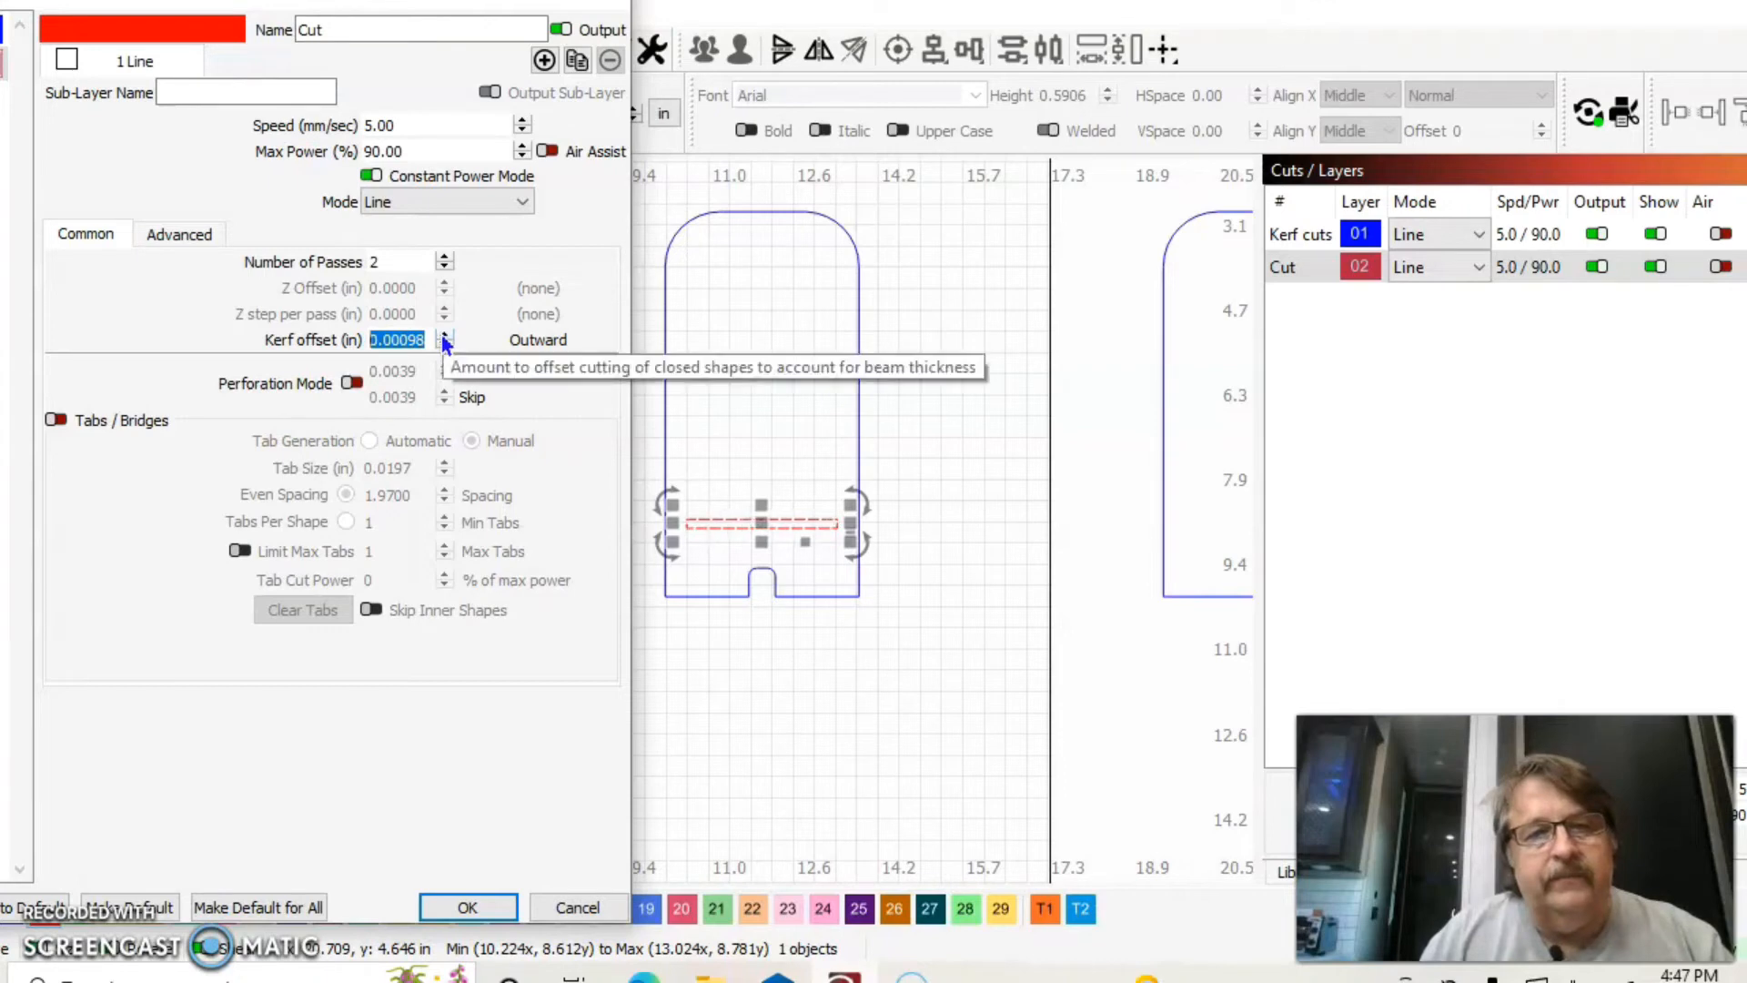
click(444, 336)
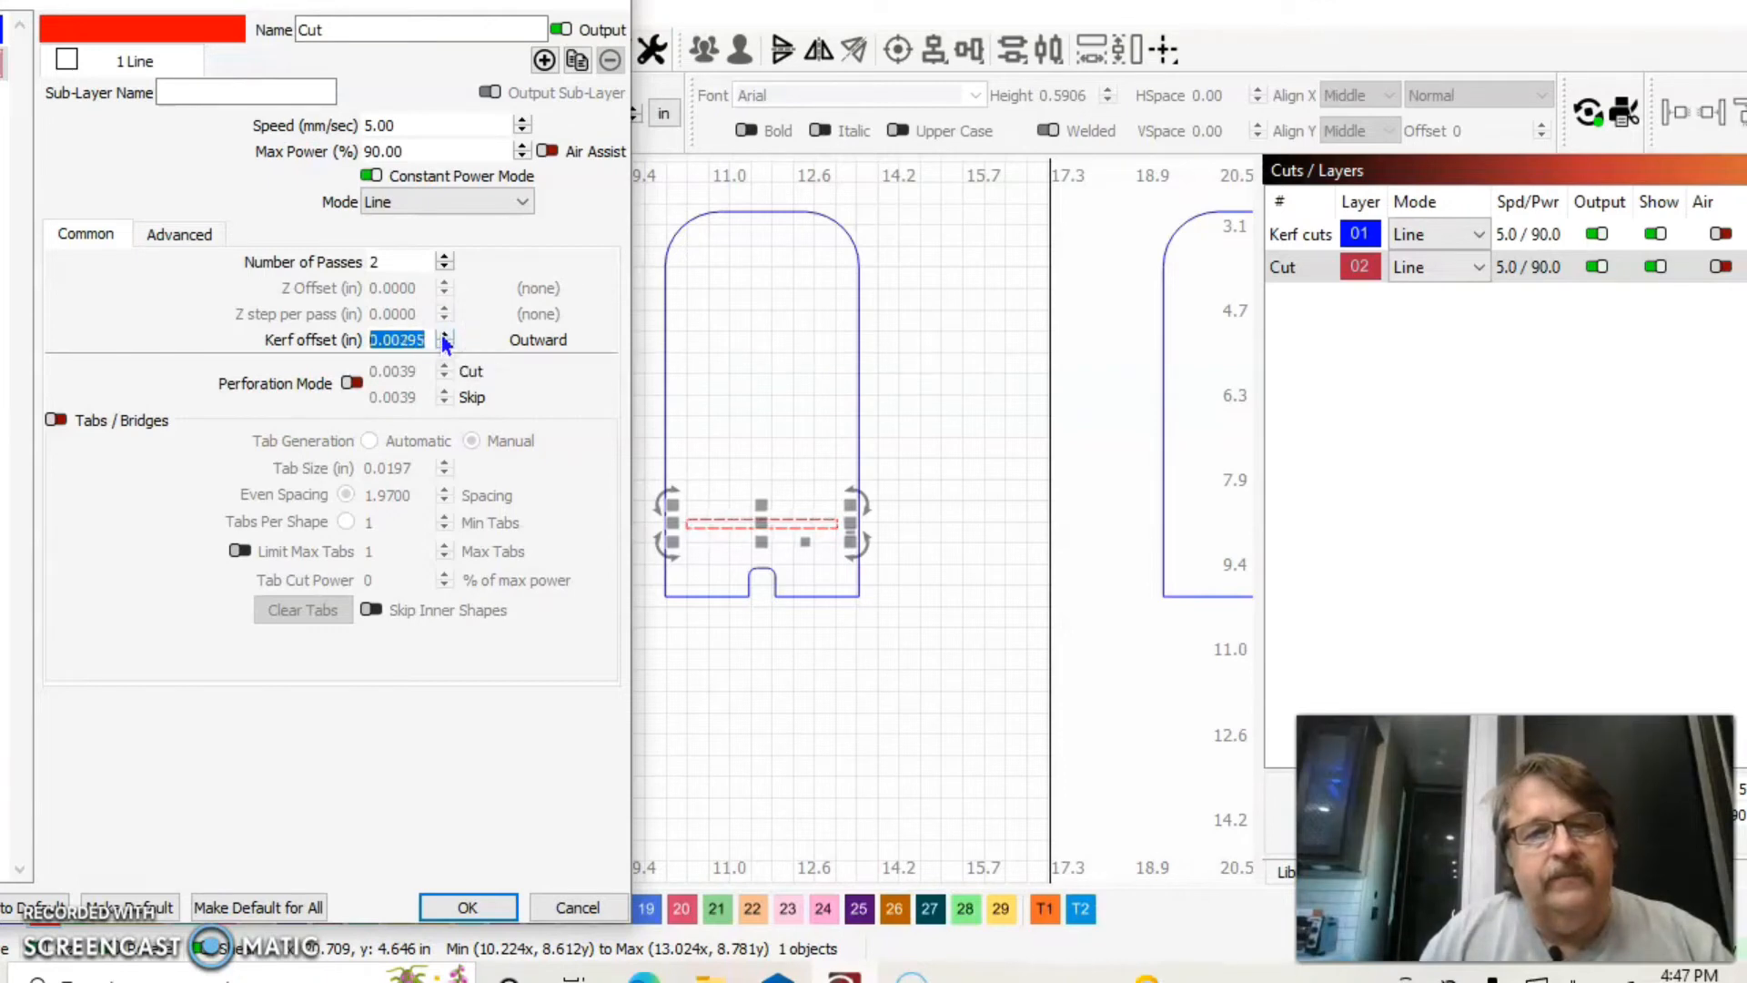
click(444, 336)
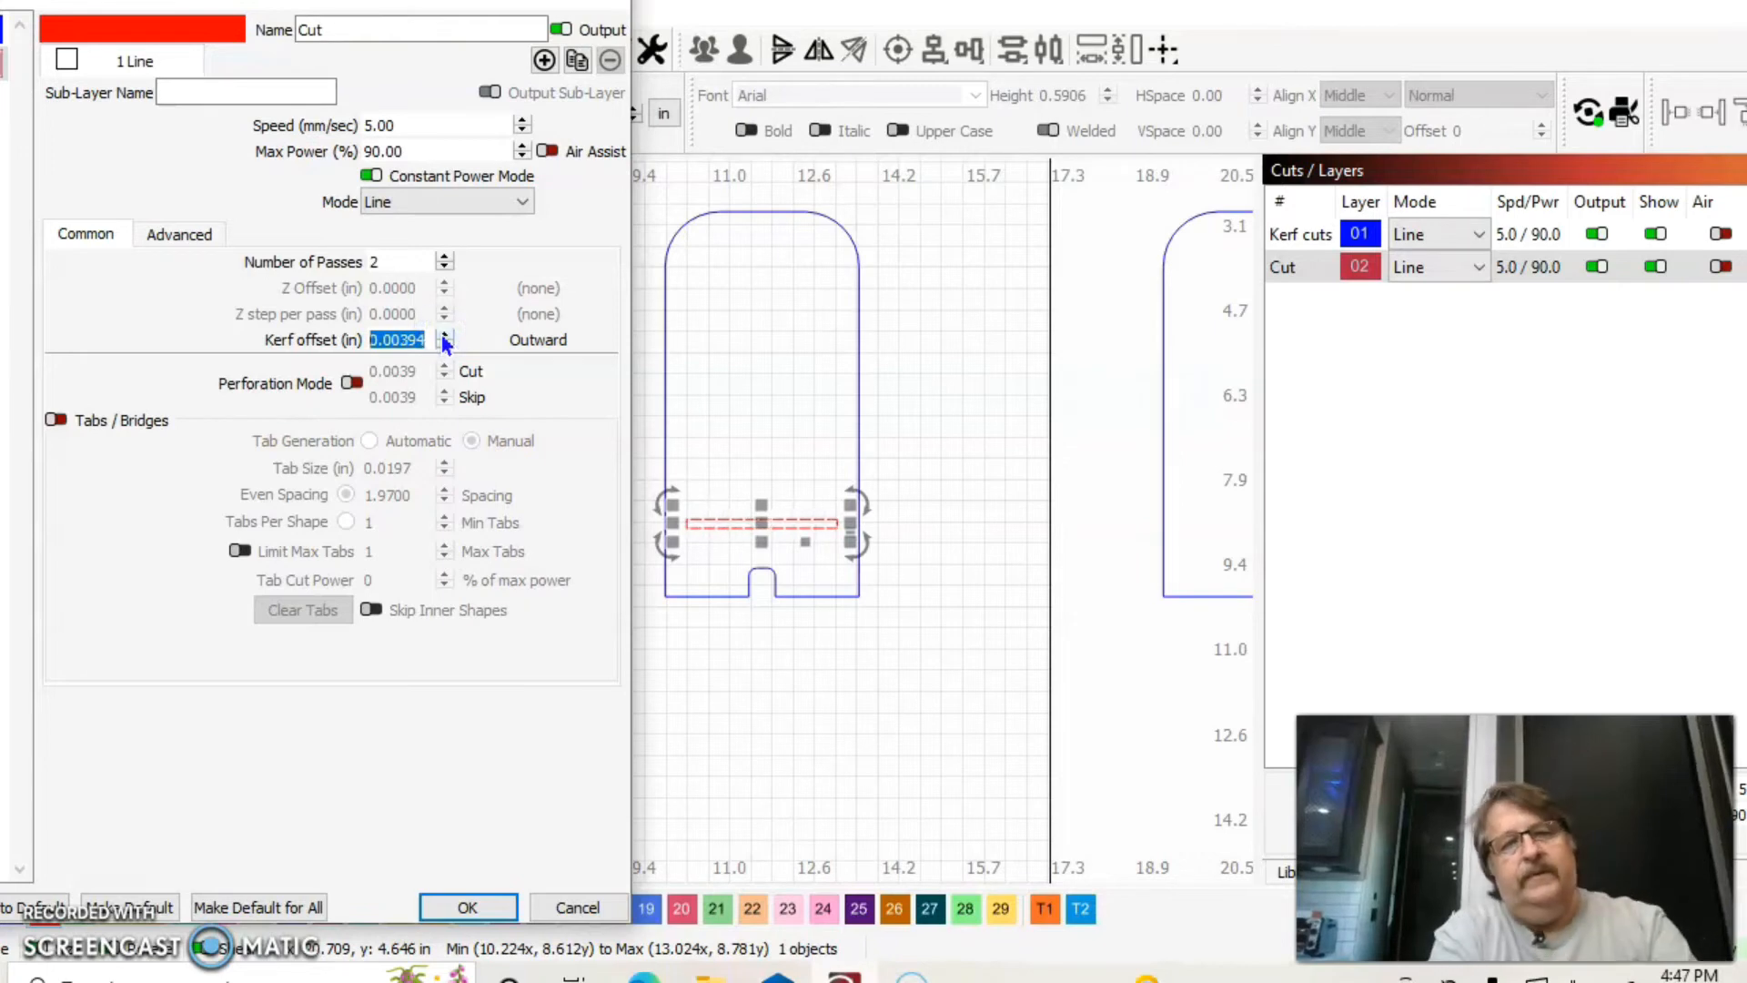
Step: Set the Cut layer's kerf offset to 0.04 in outward and apply the layer settings
drag(422, 340, 339, 341)
text(.0)
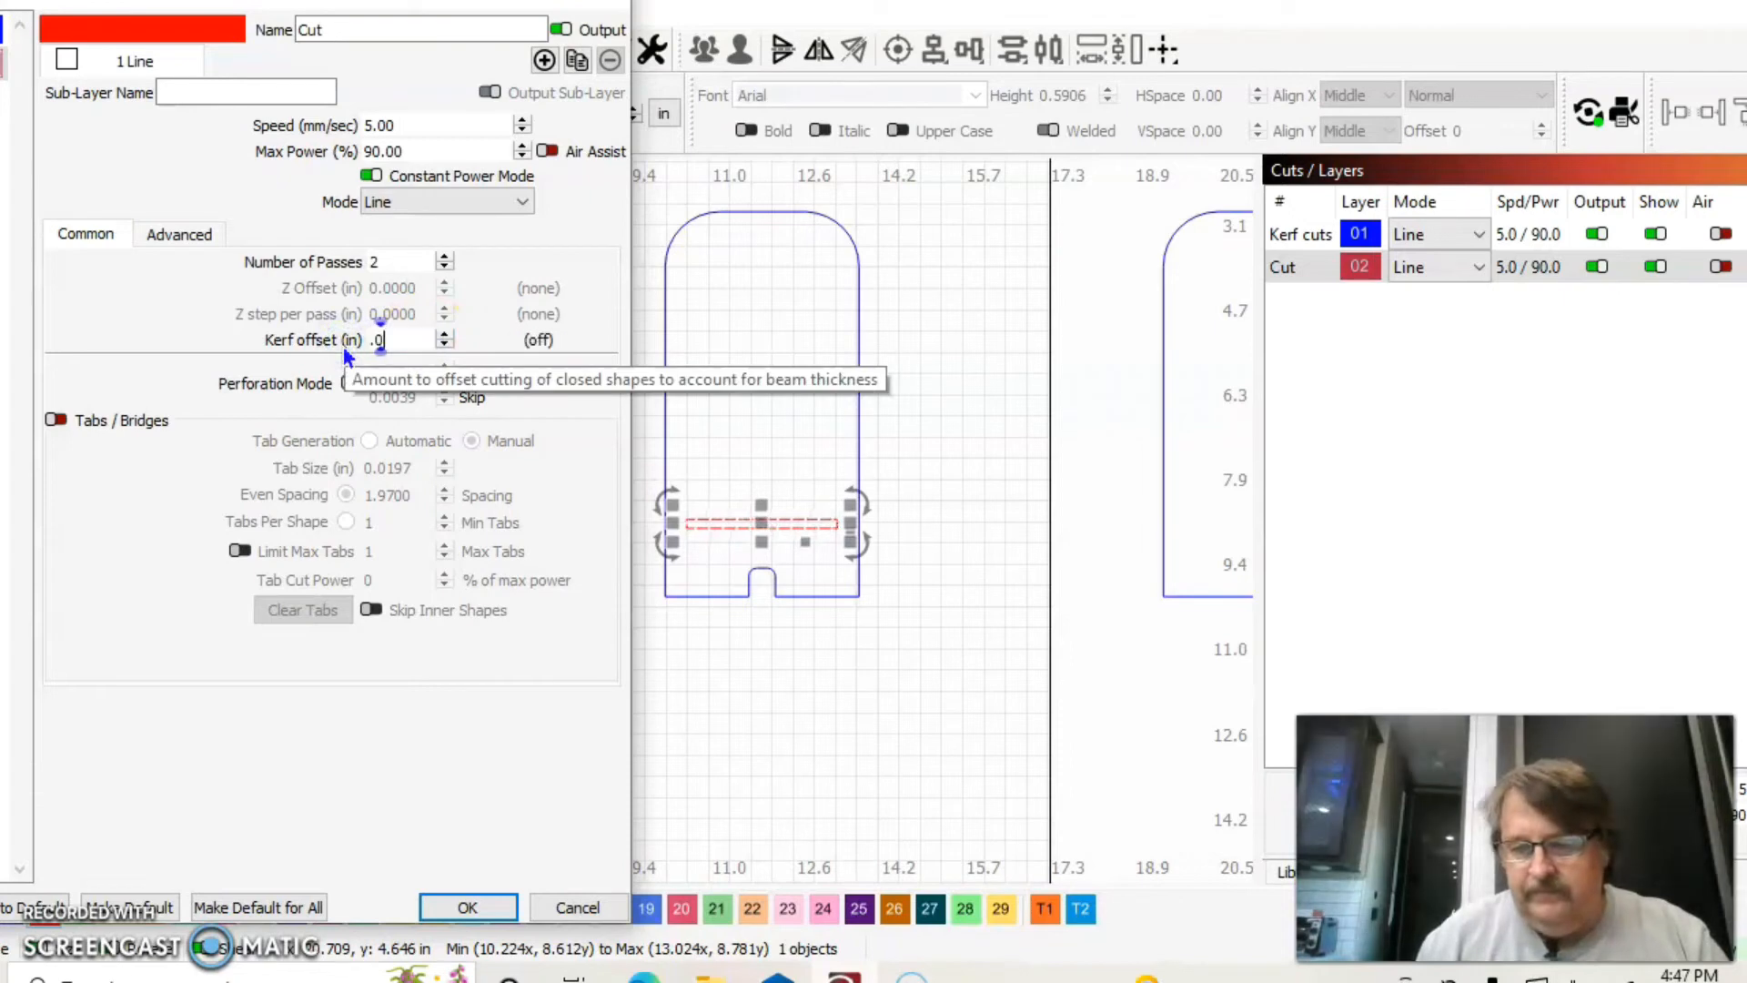
text(4)
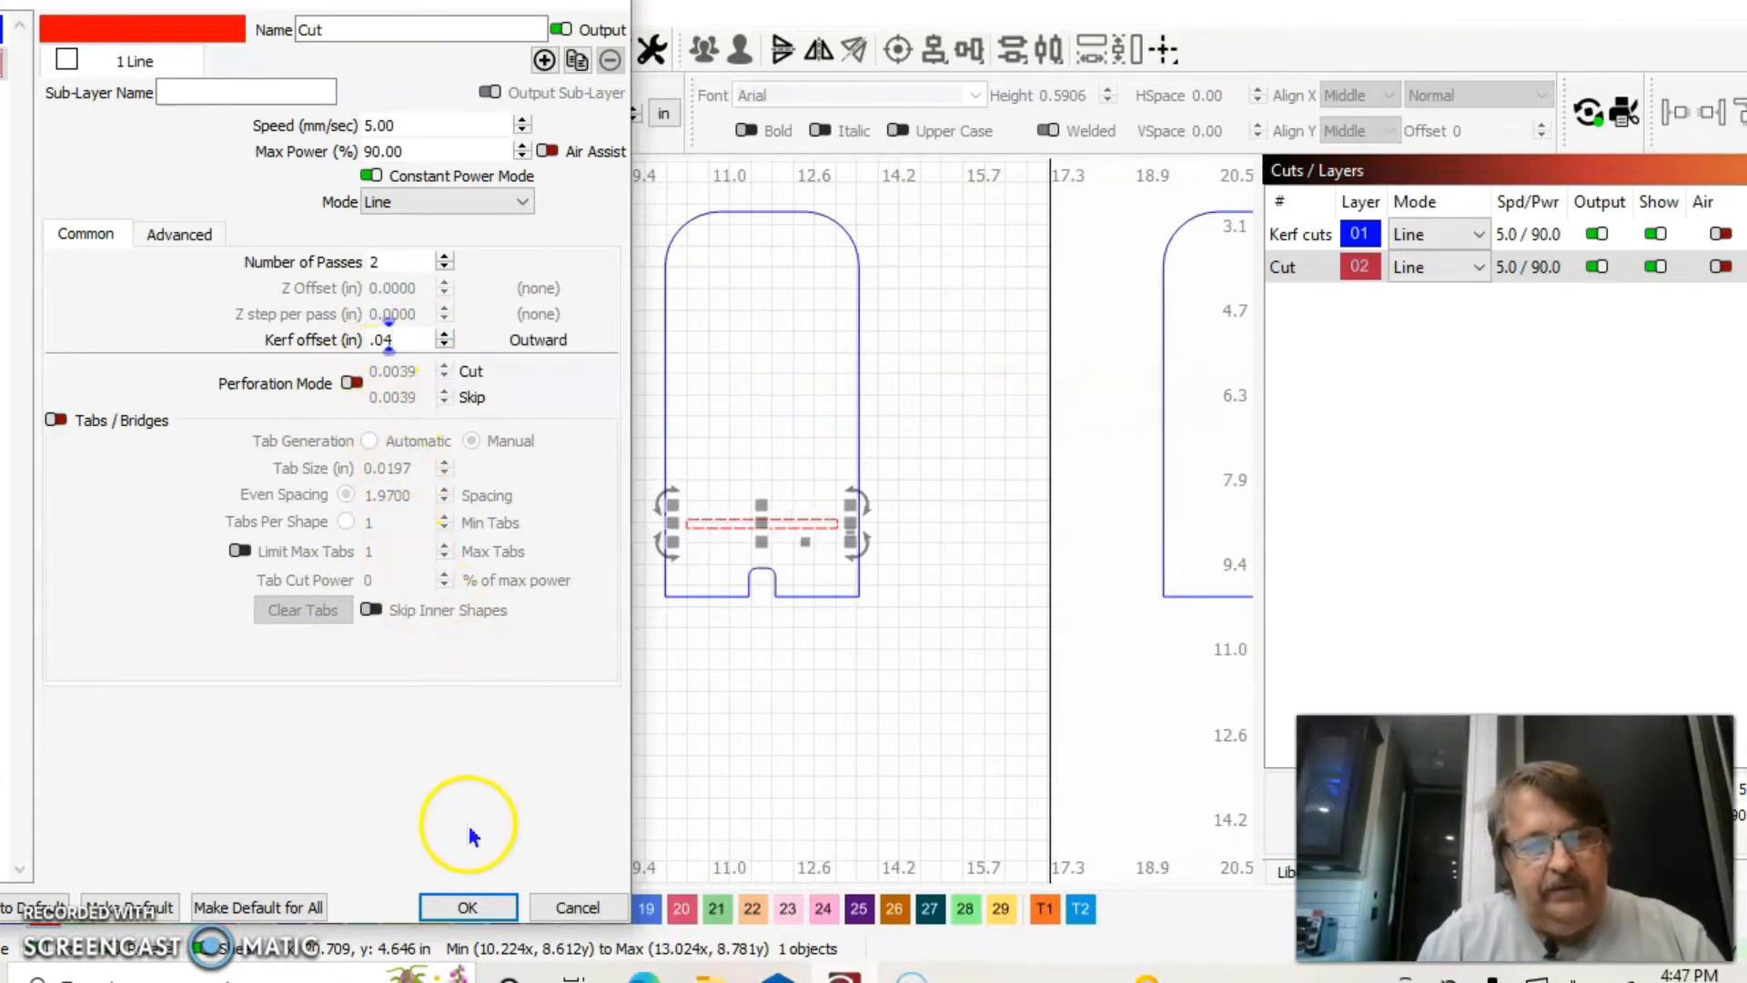
click(464, 907)
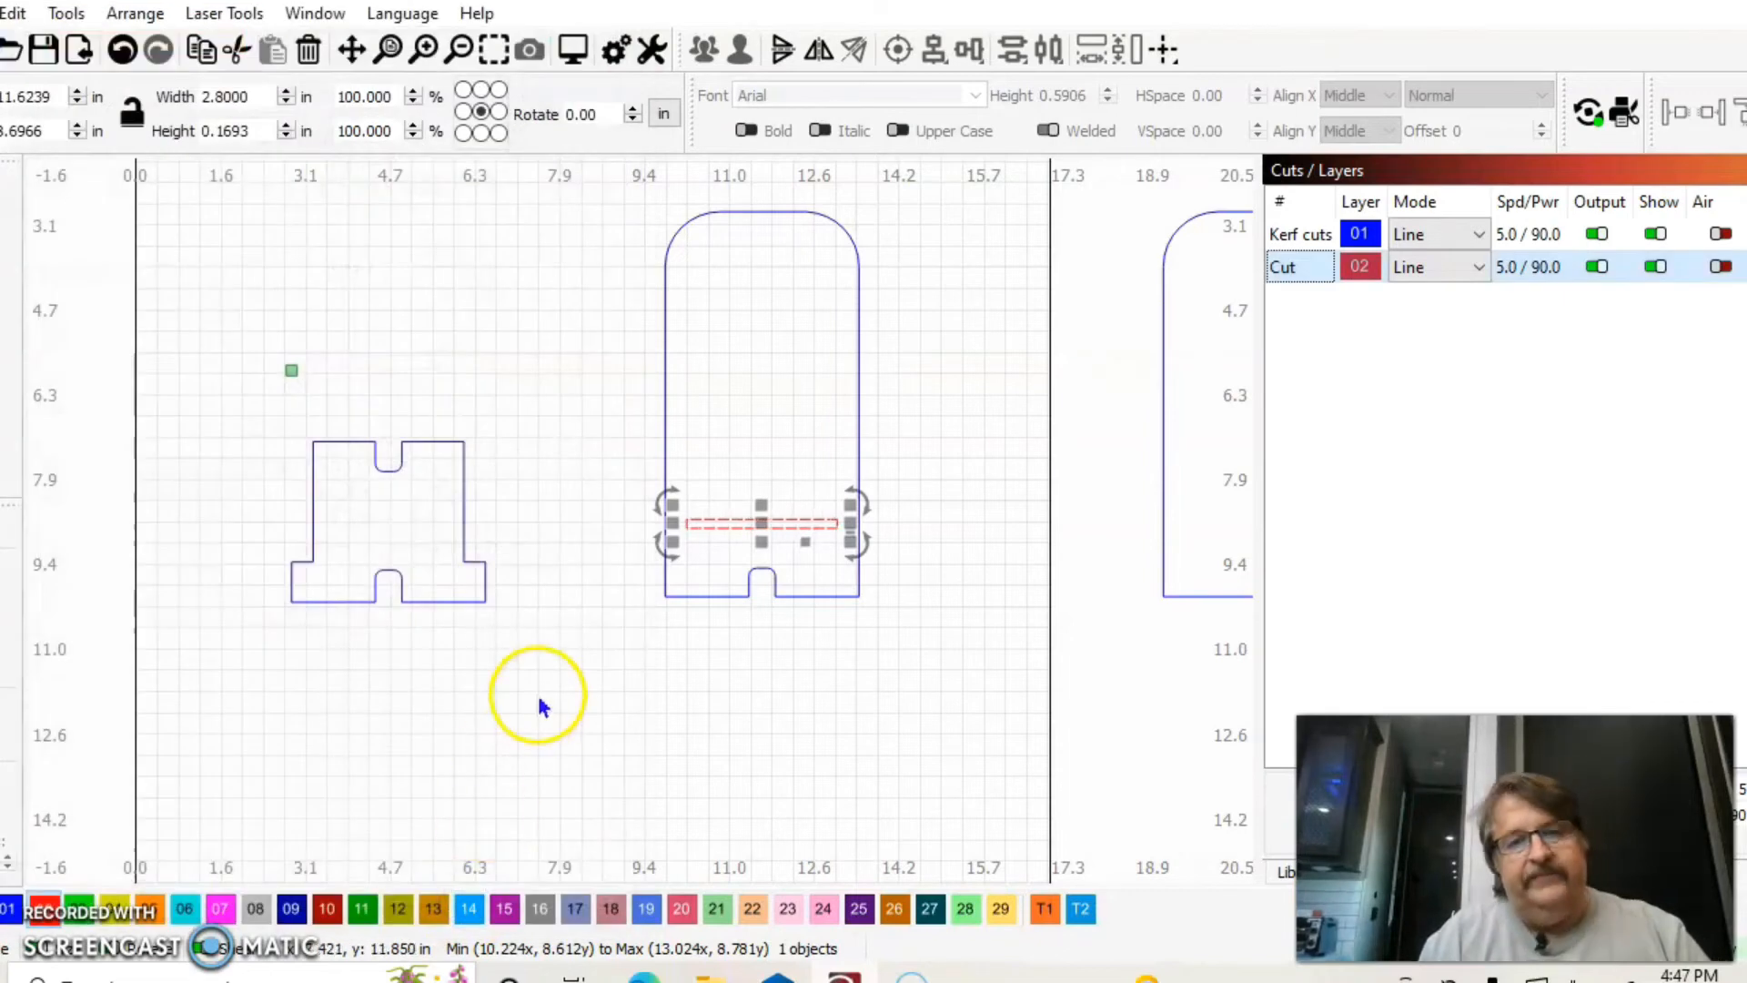
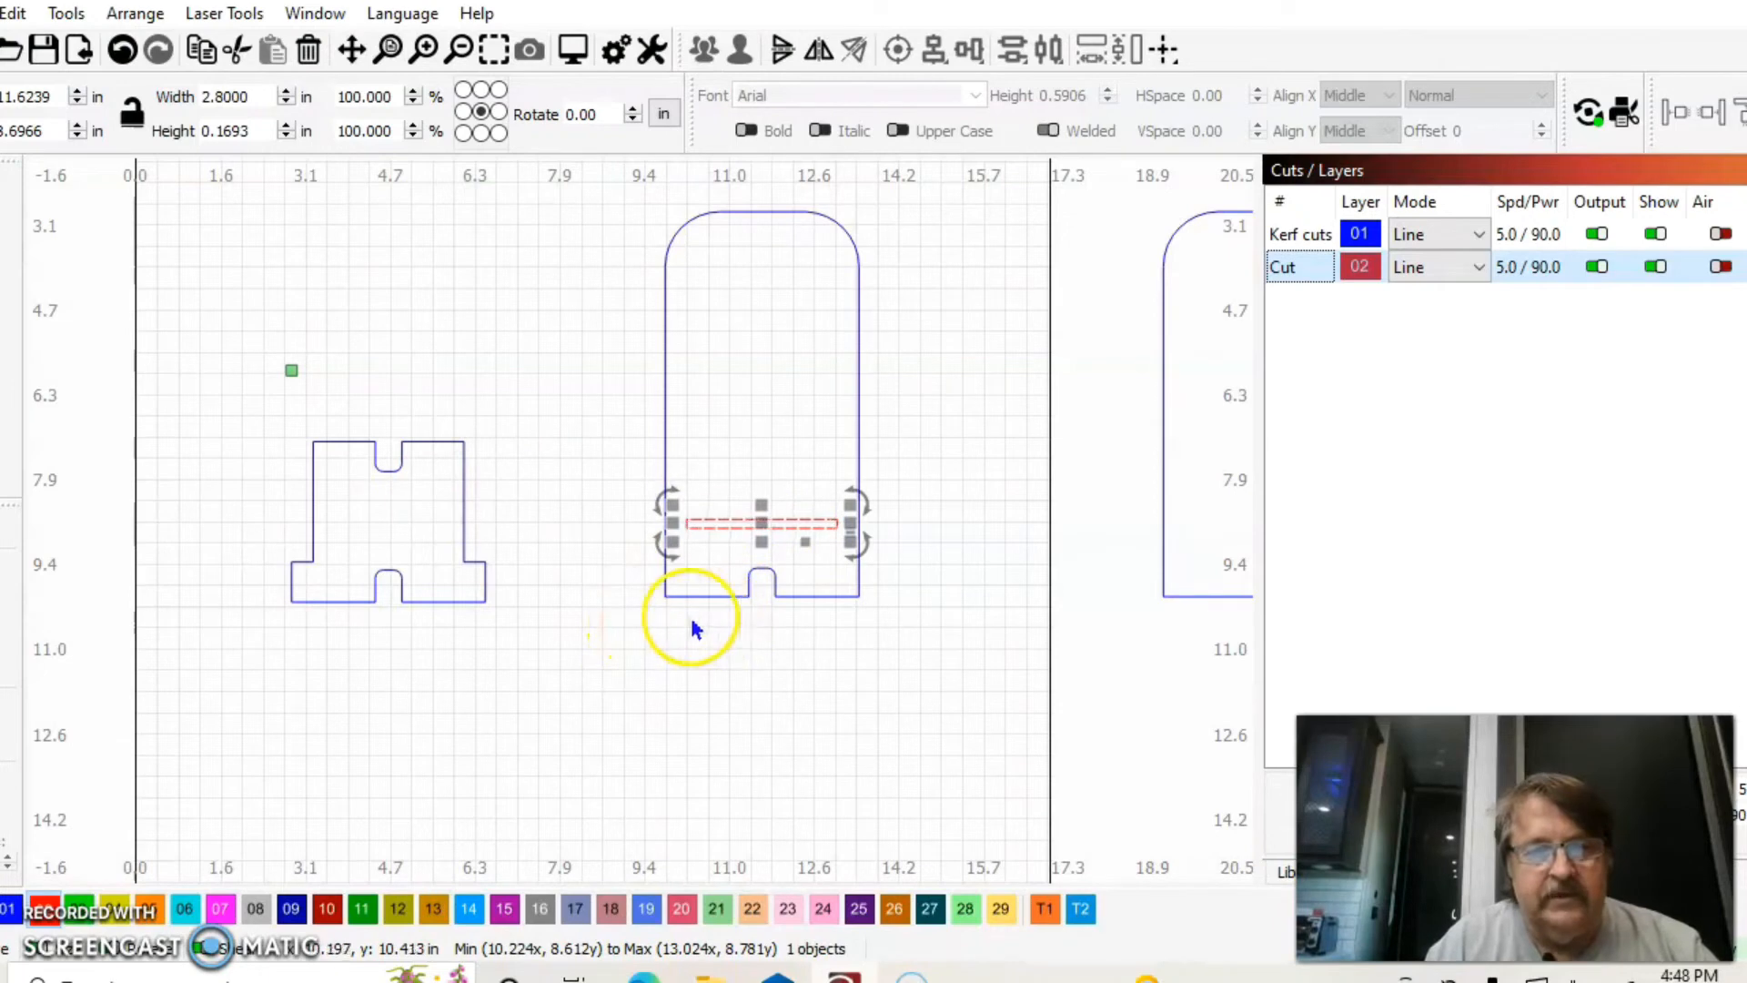
Step: Move the stepped piece about 3 in to the right so it sits just beside the arched panel
click(571, 570)
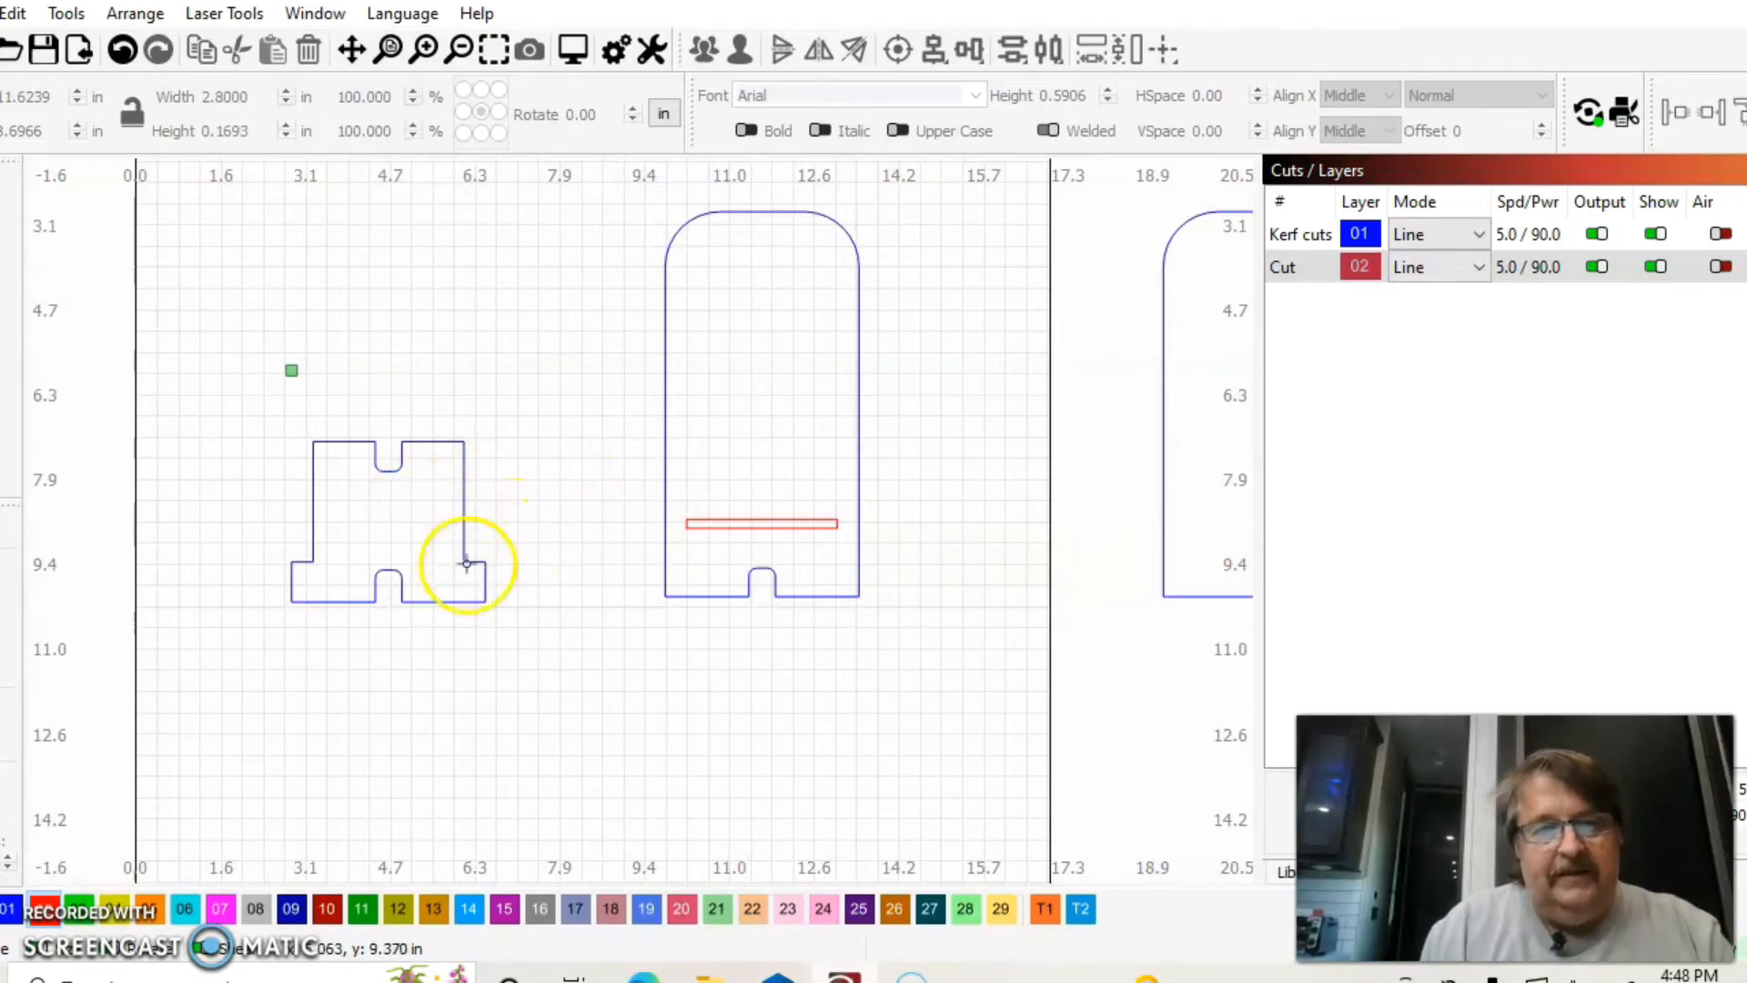
drag(557, 630, 270, 406)
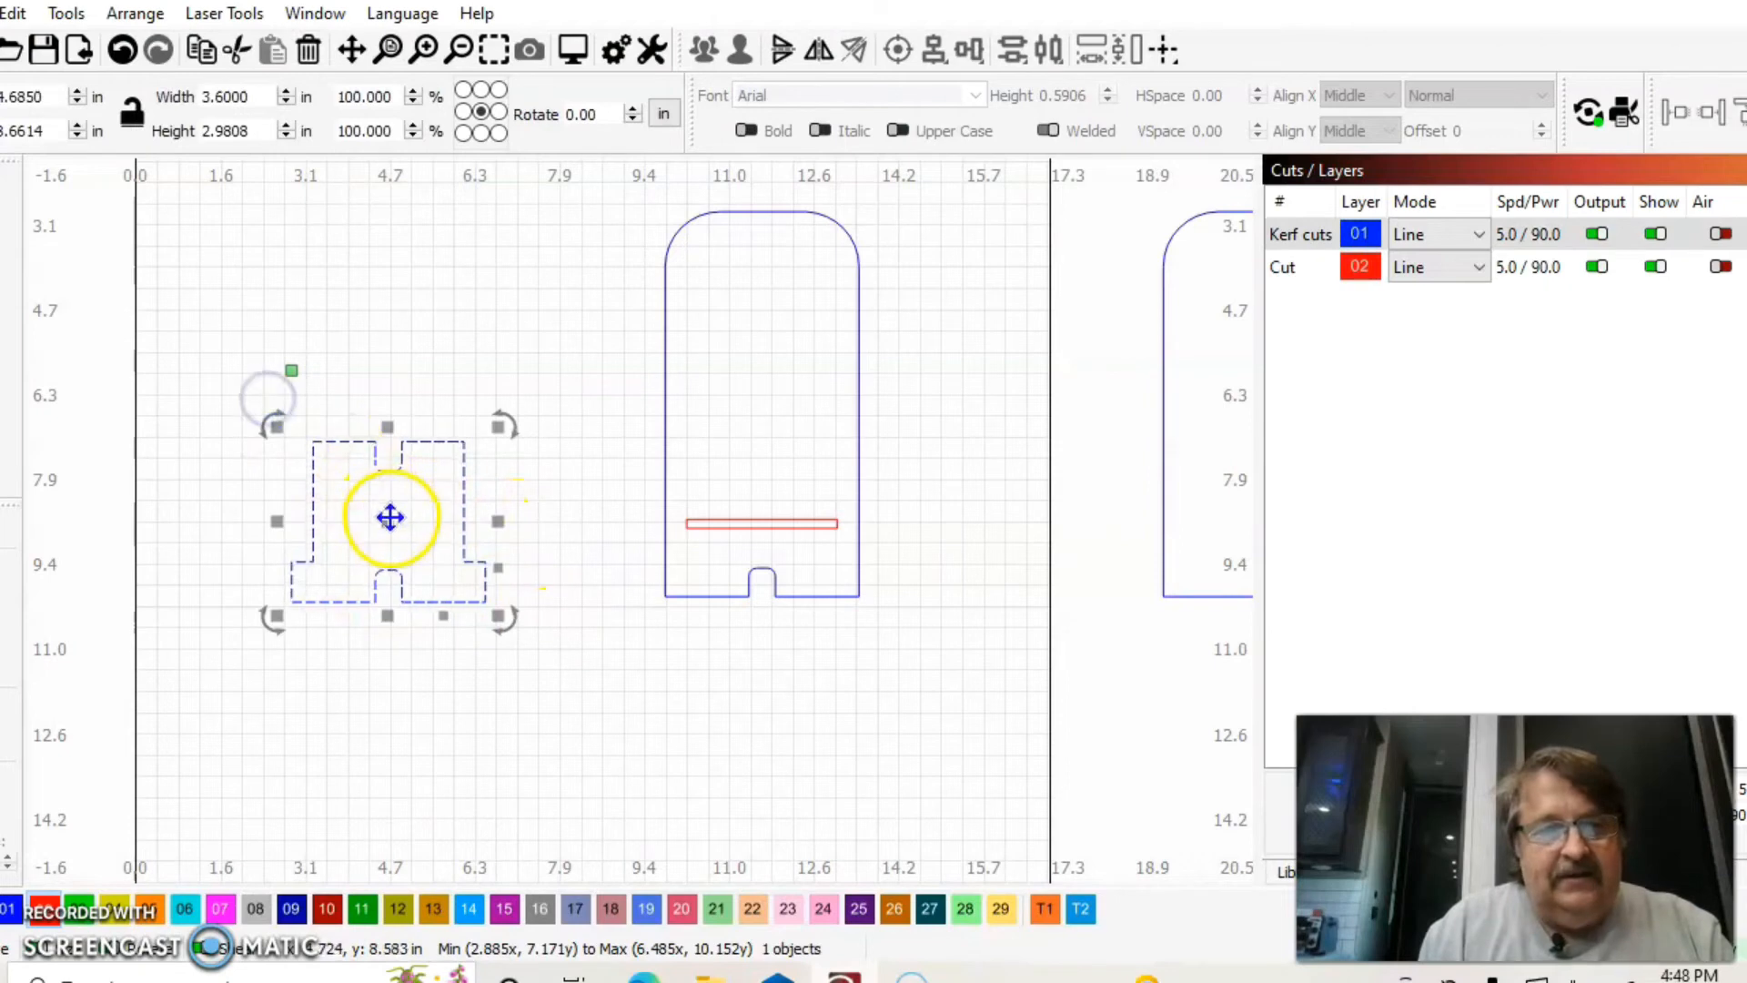
mouse_move(393, 518)
mouse_down()
mouse_move(496, 489)
mouse_move(554, 522)
mouse_up()
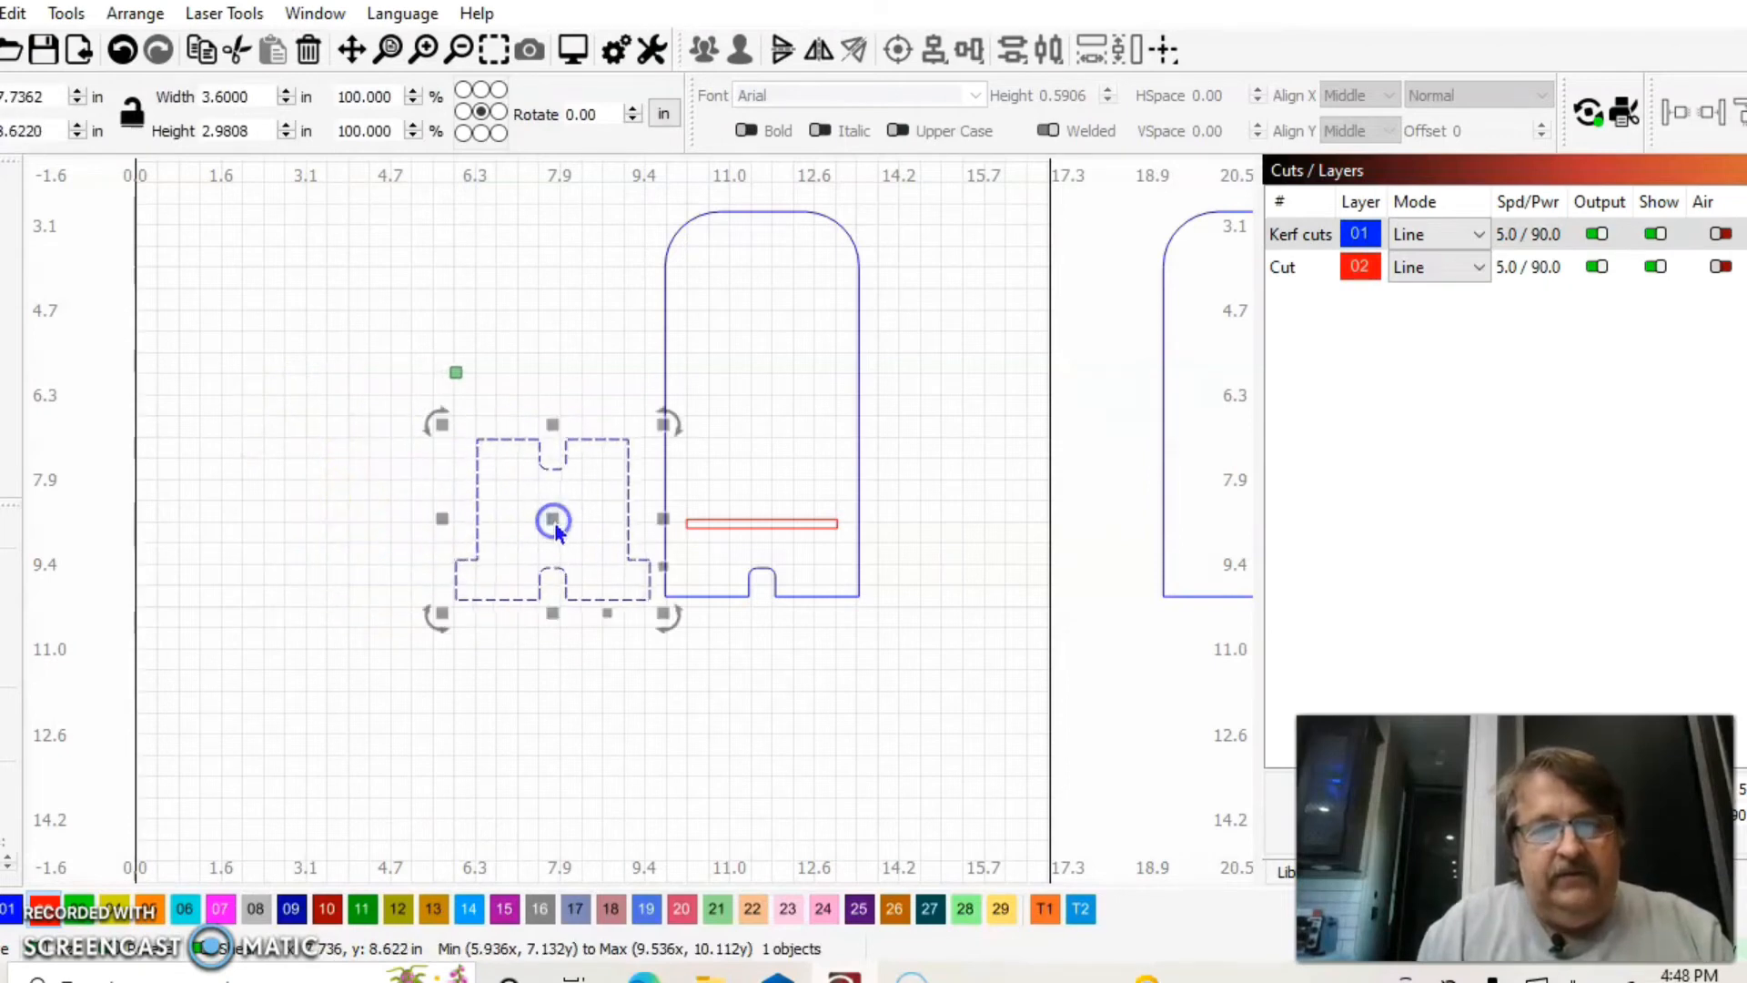
click(324, 510)
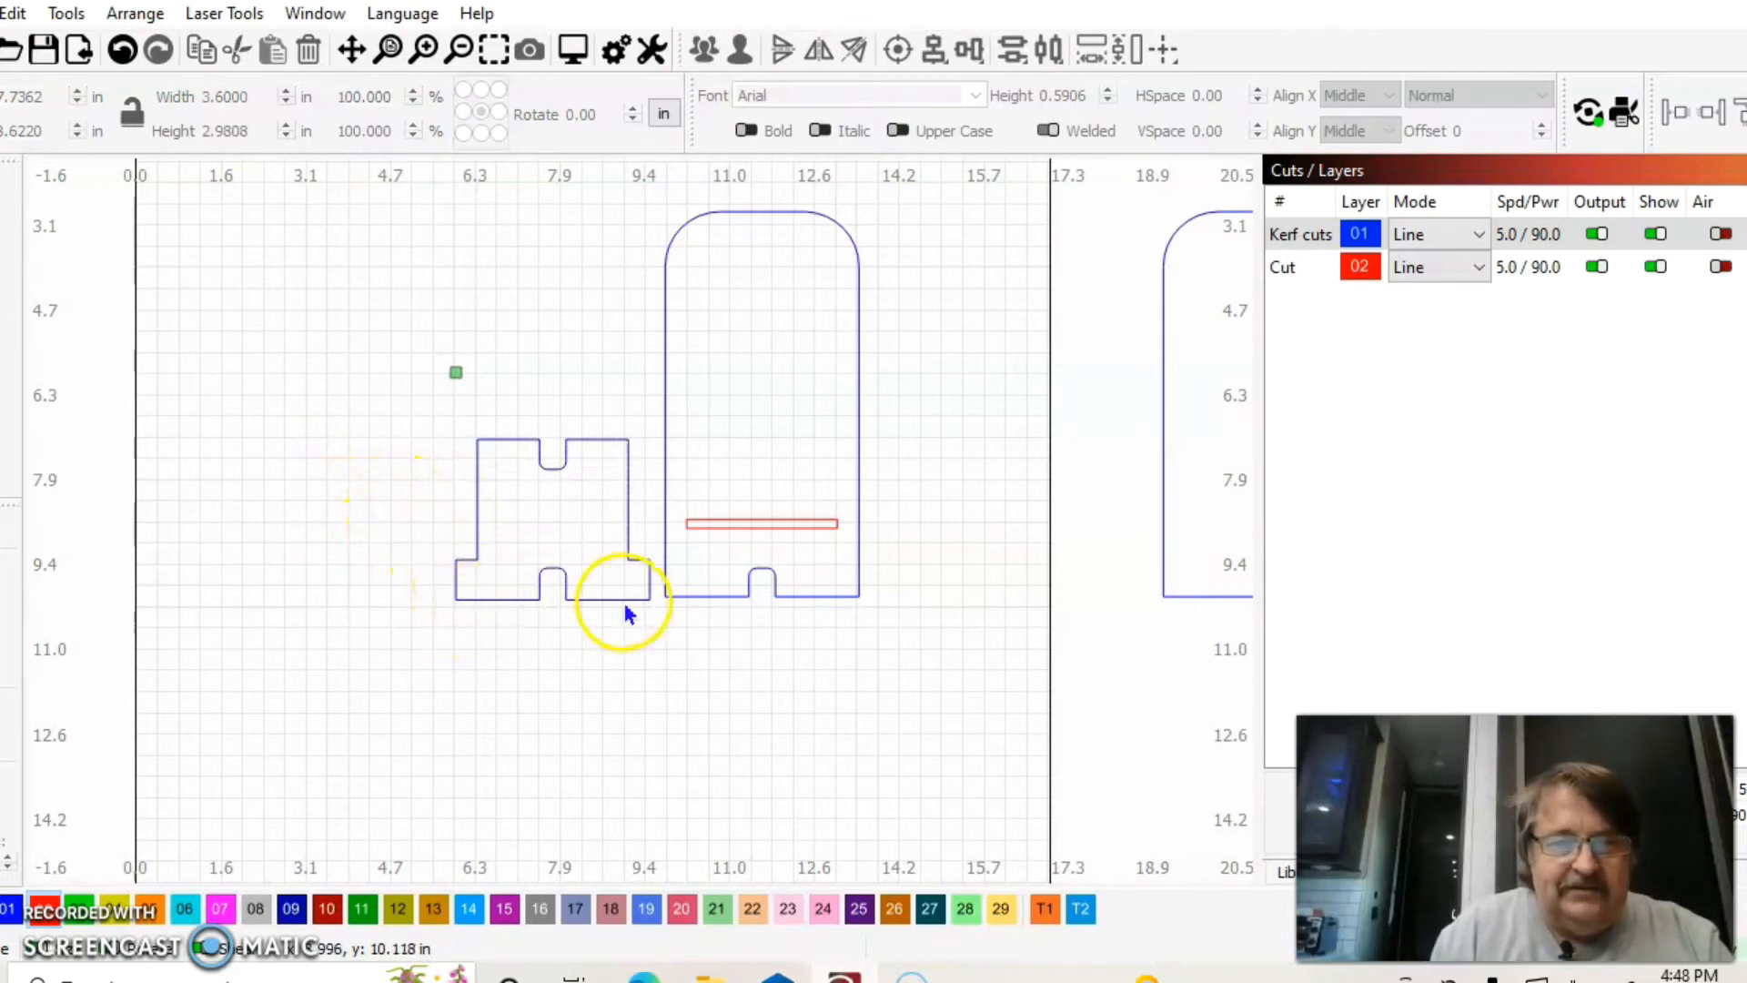
Step: Round the two bottom outer corners of the stepped piece with the radius tool
click(533, 590)
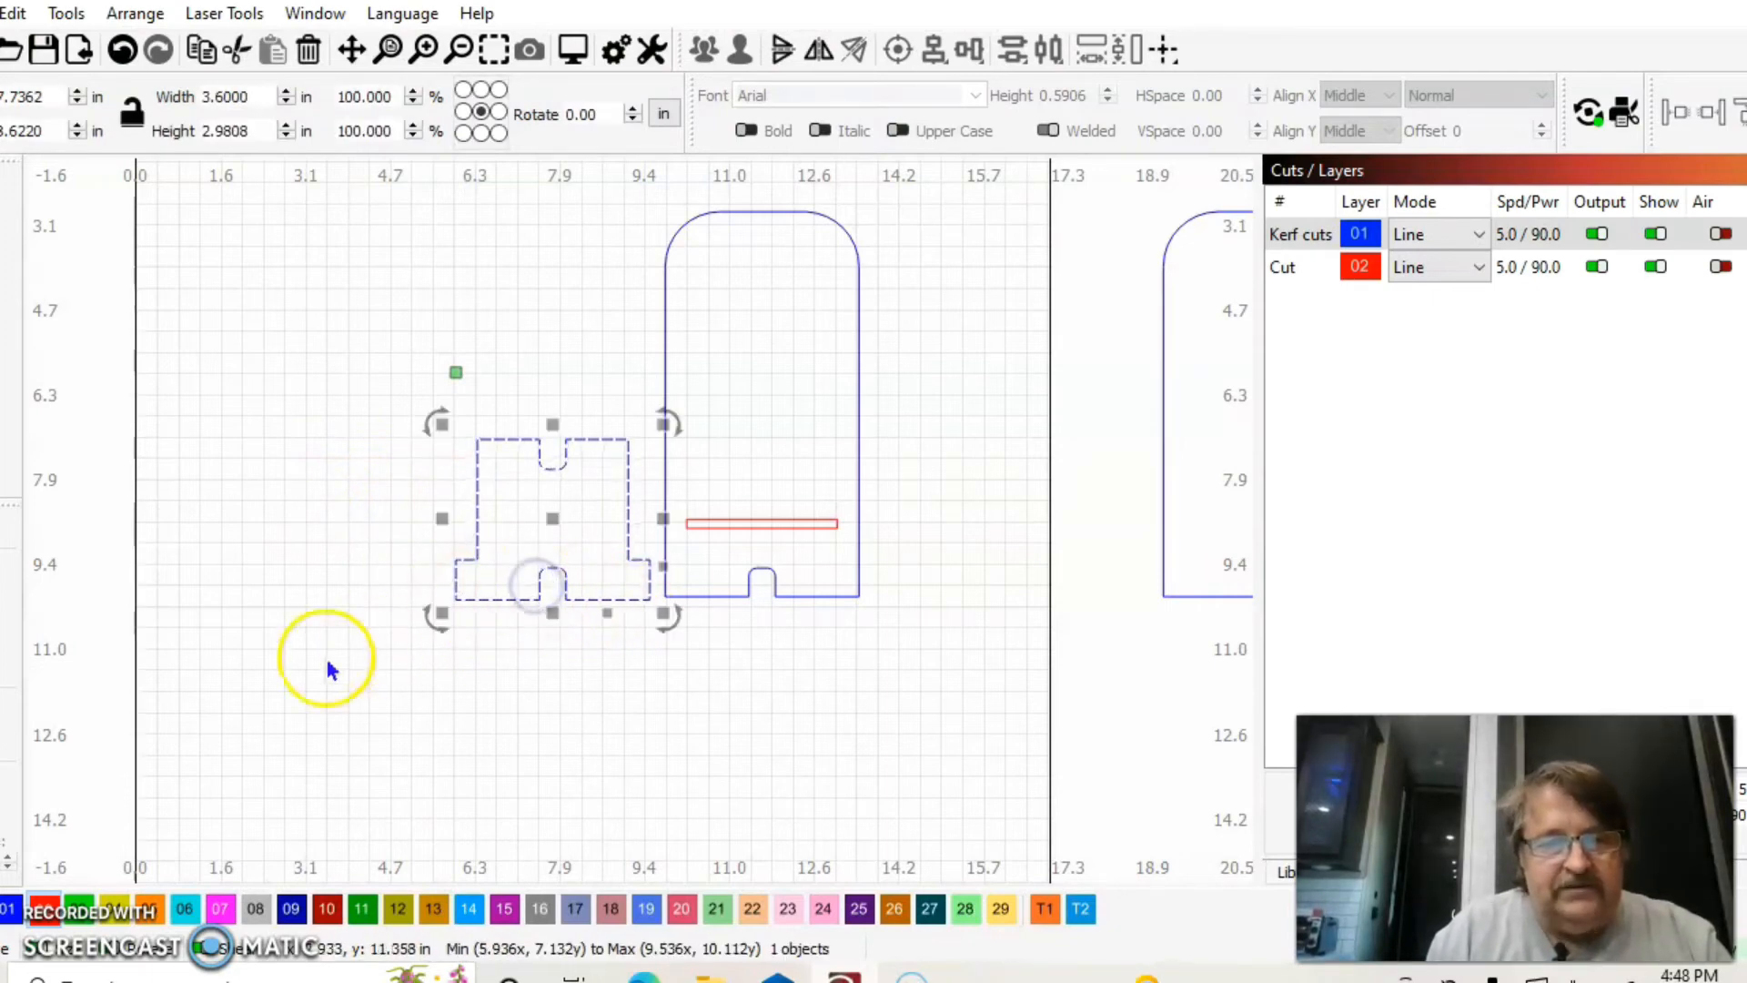
click(9, 857)
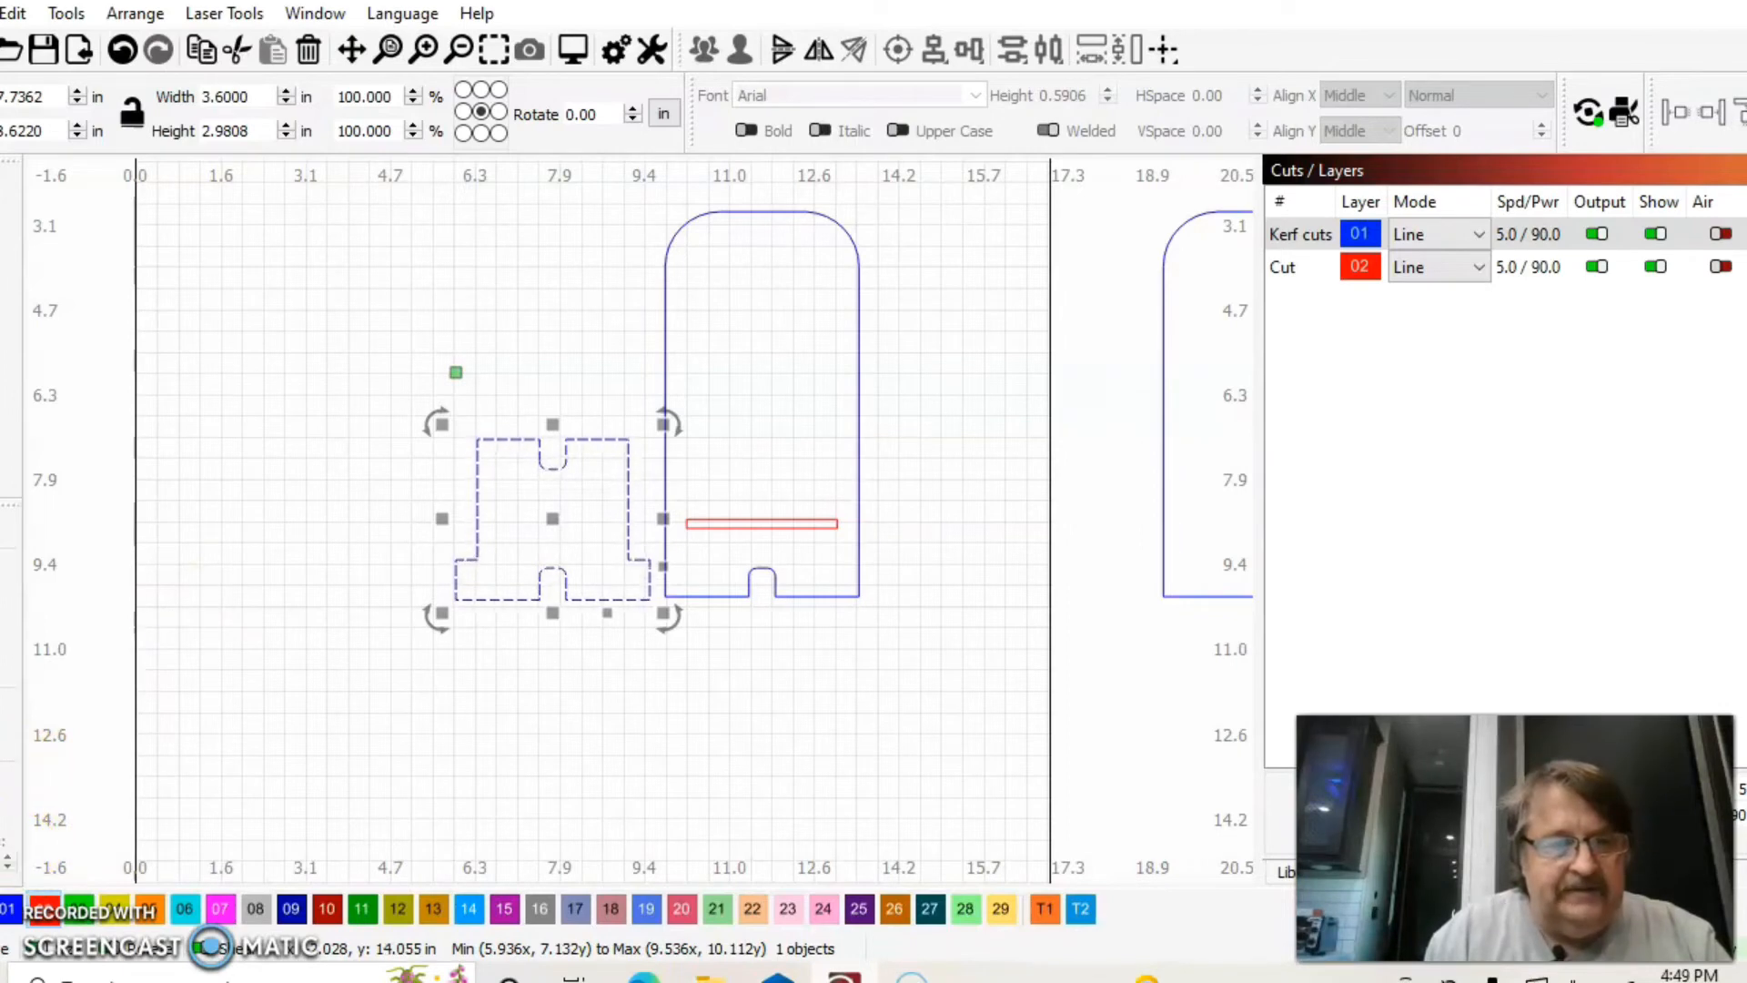
click(0, 812)
click(8, 855)
click(8, 856)
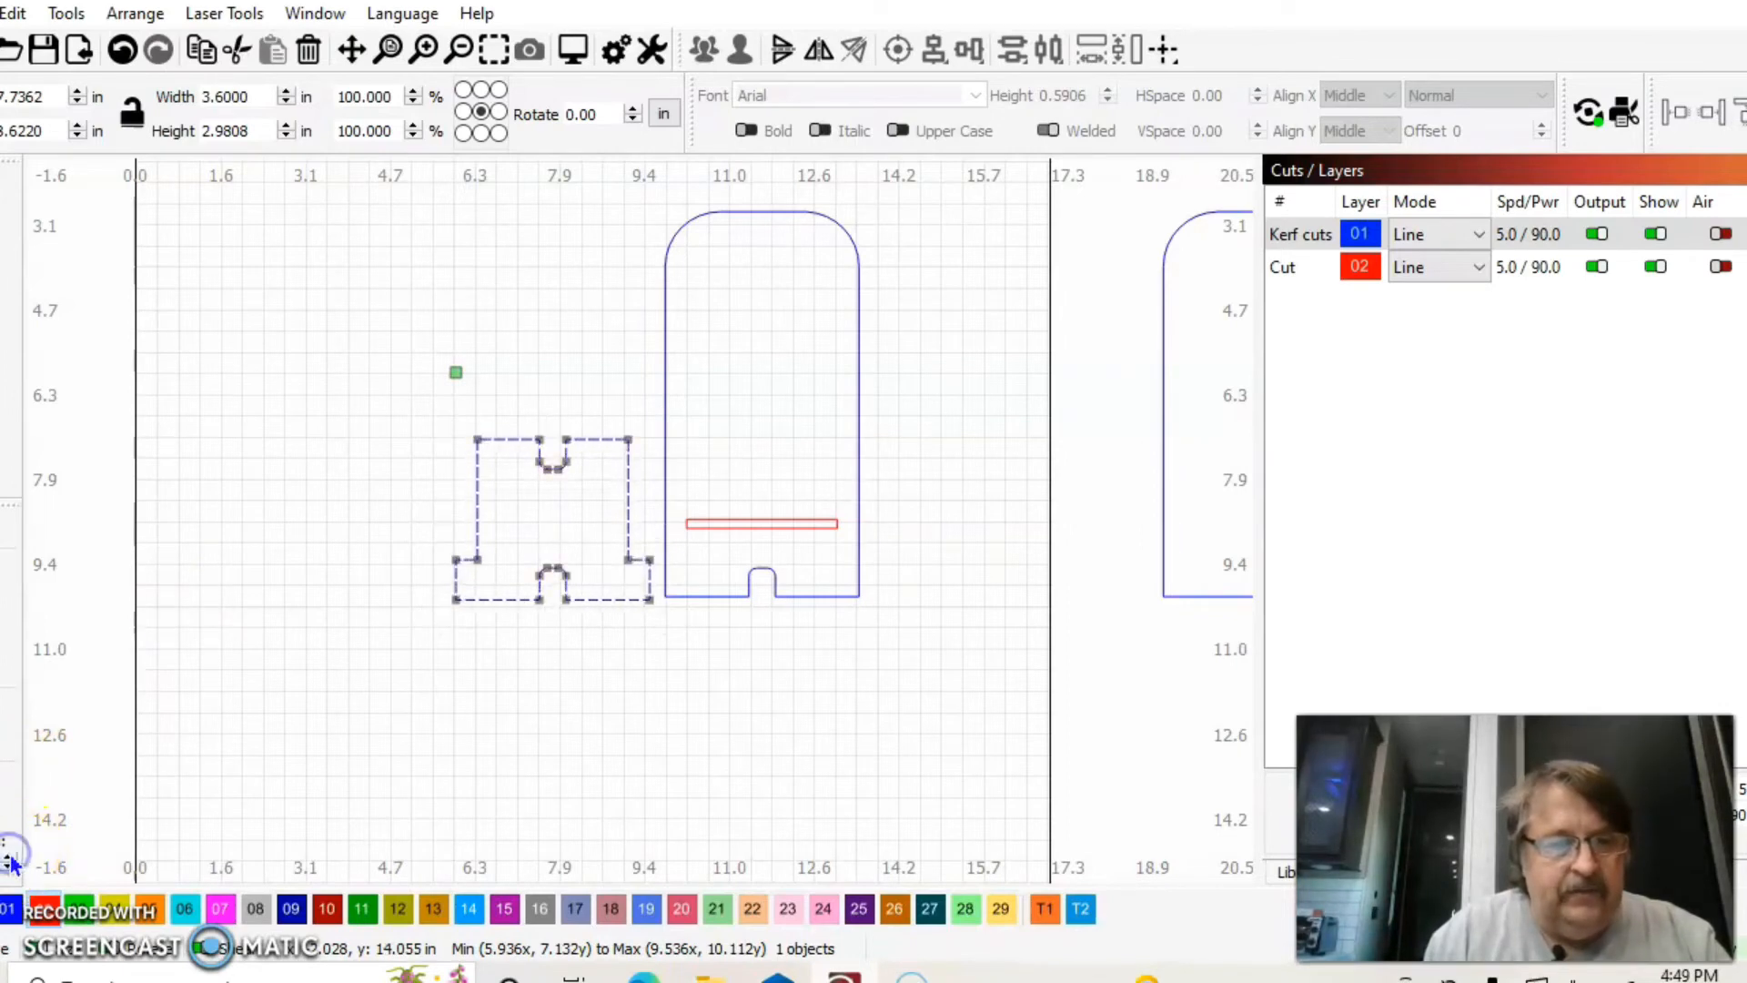
click(8, 856)
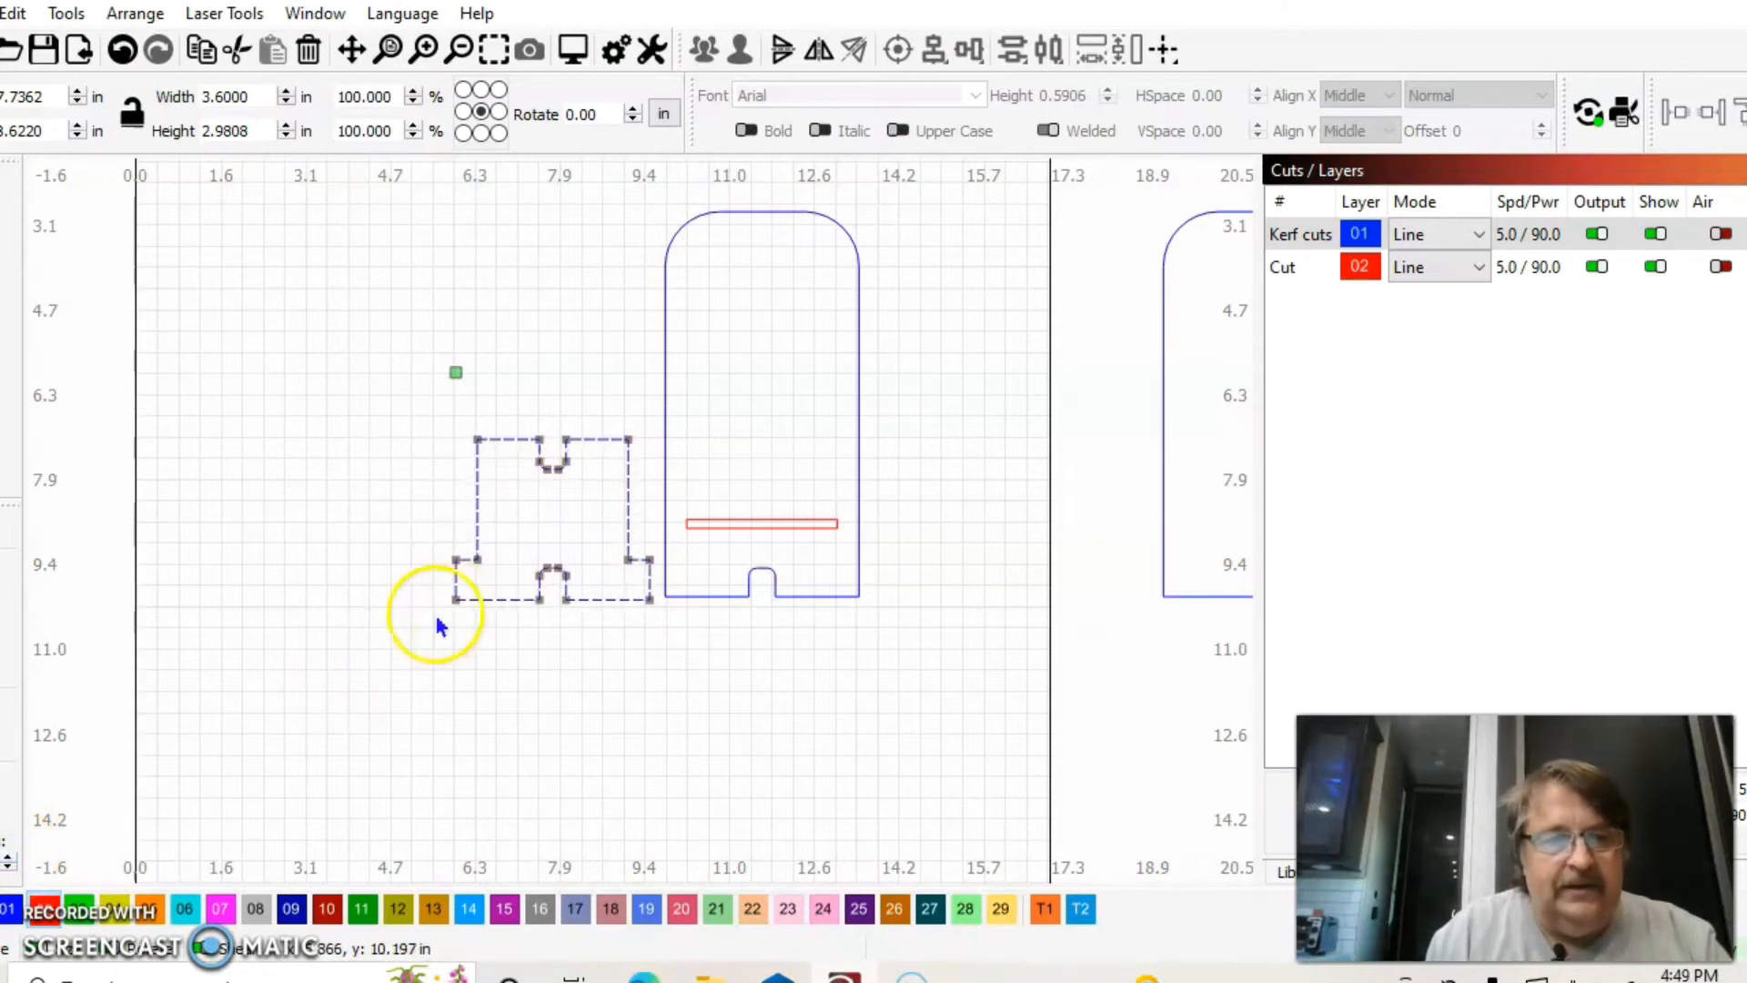
click(0, 187)
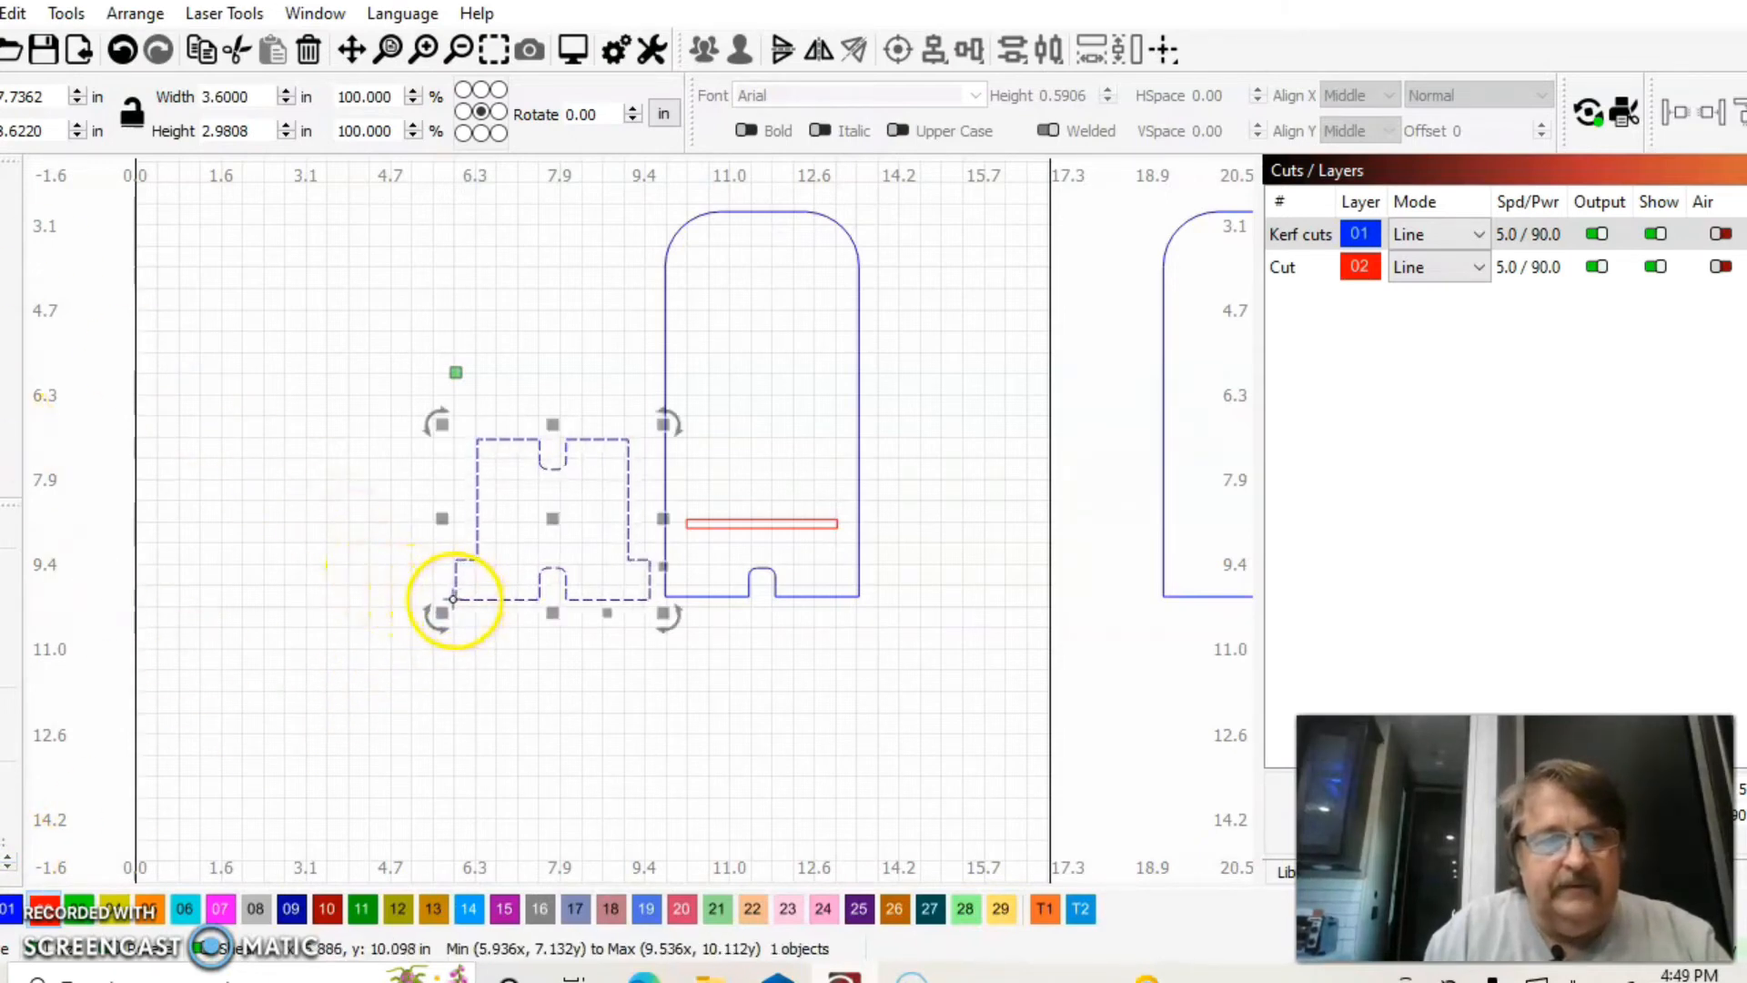
click(0, 366)
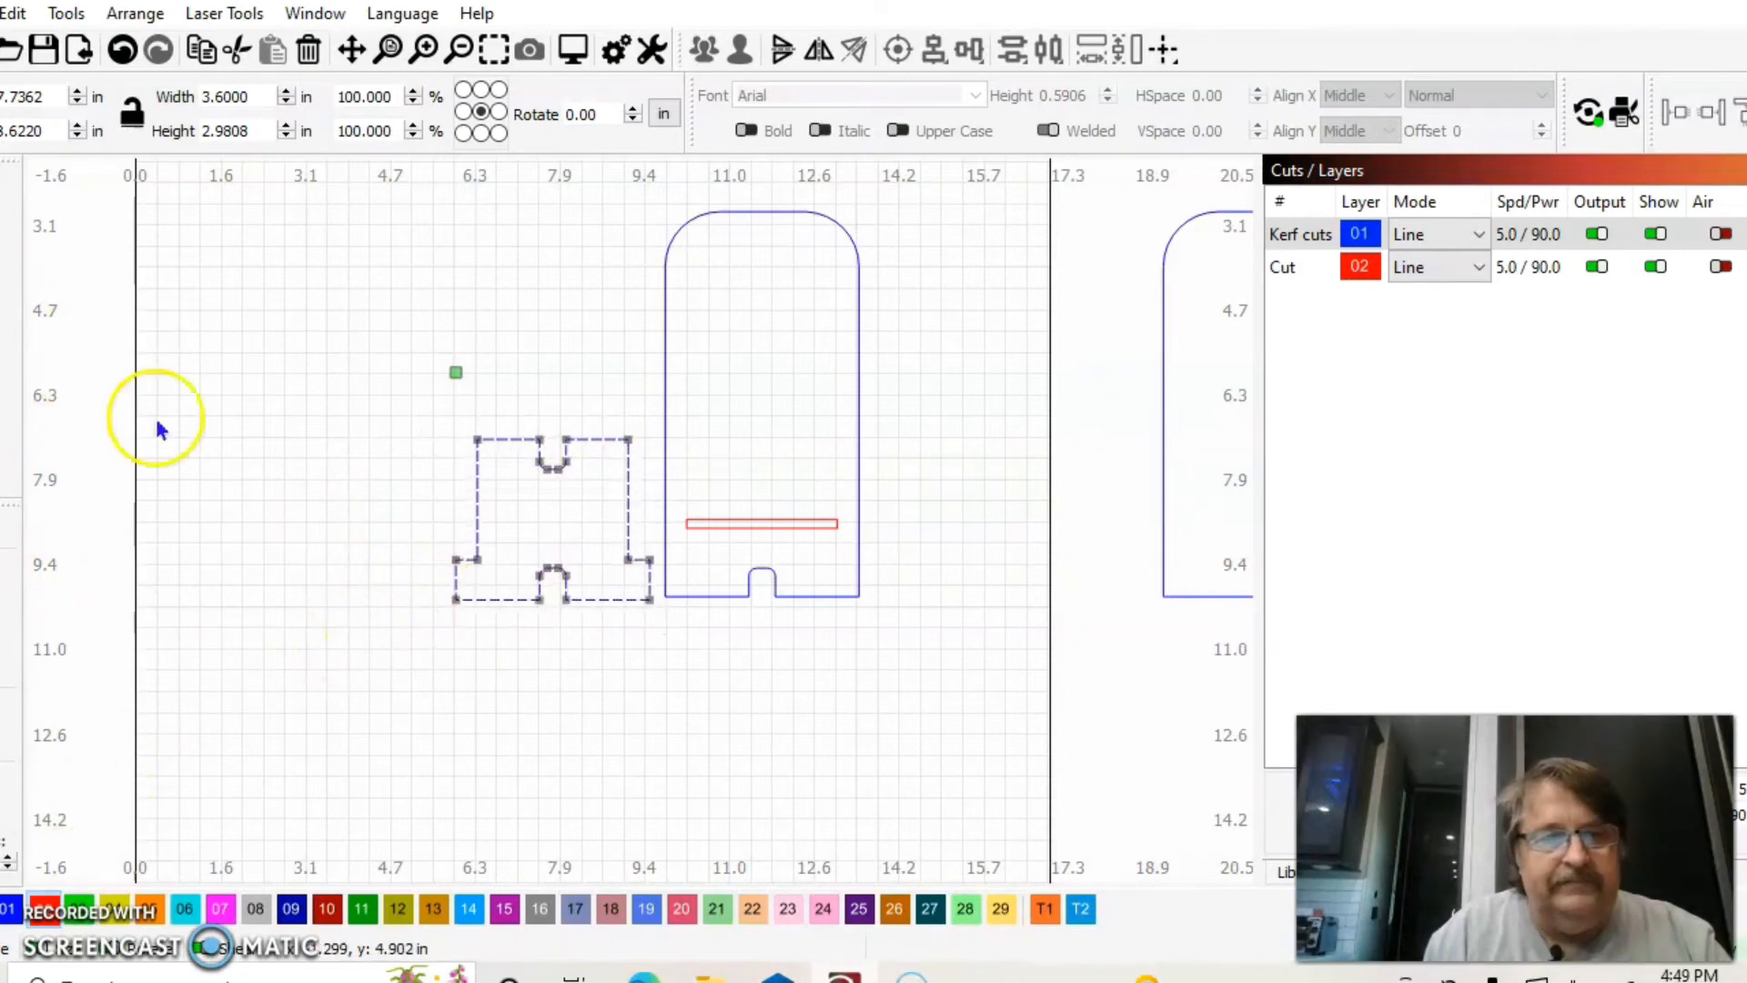
click(0, 194)
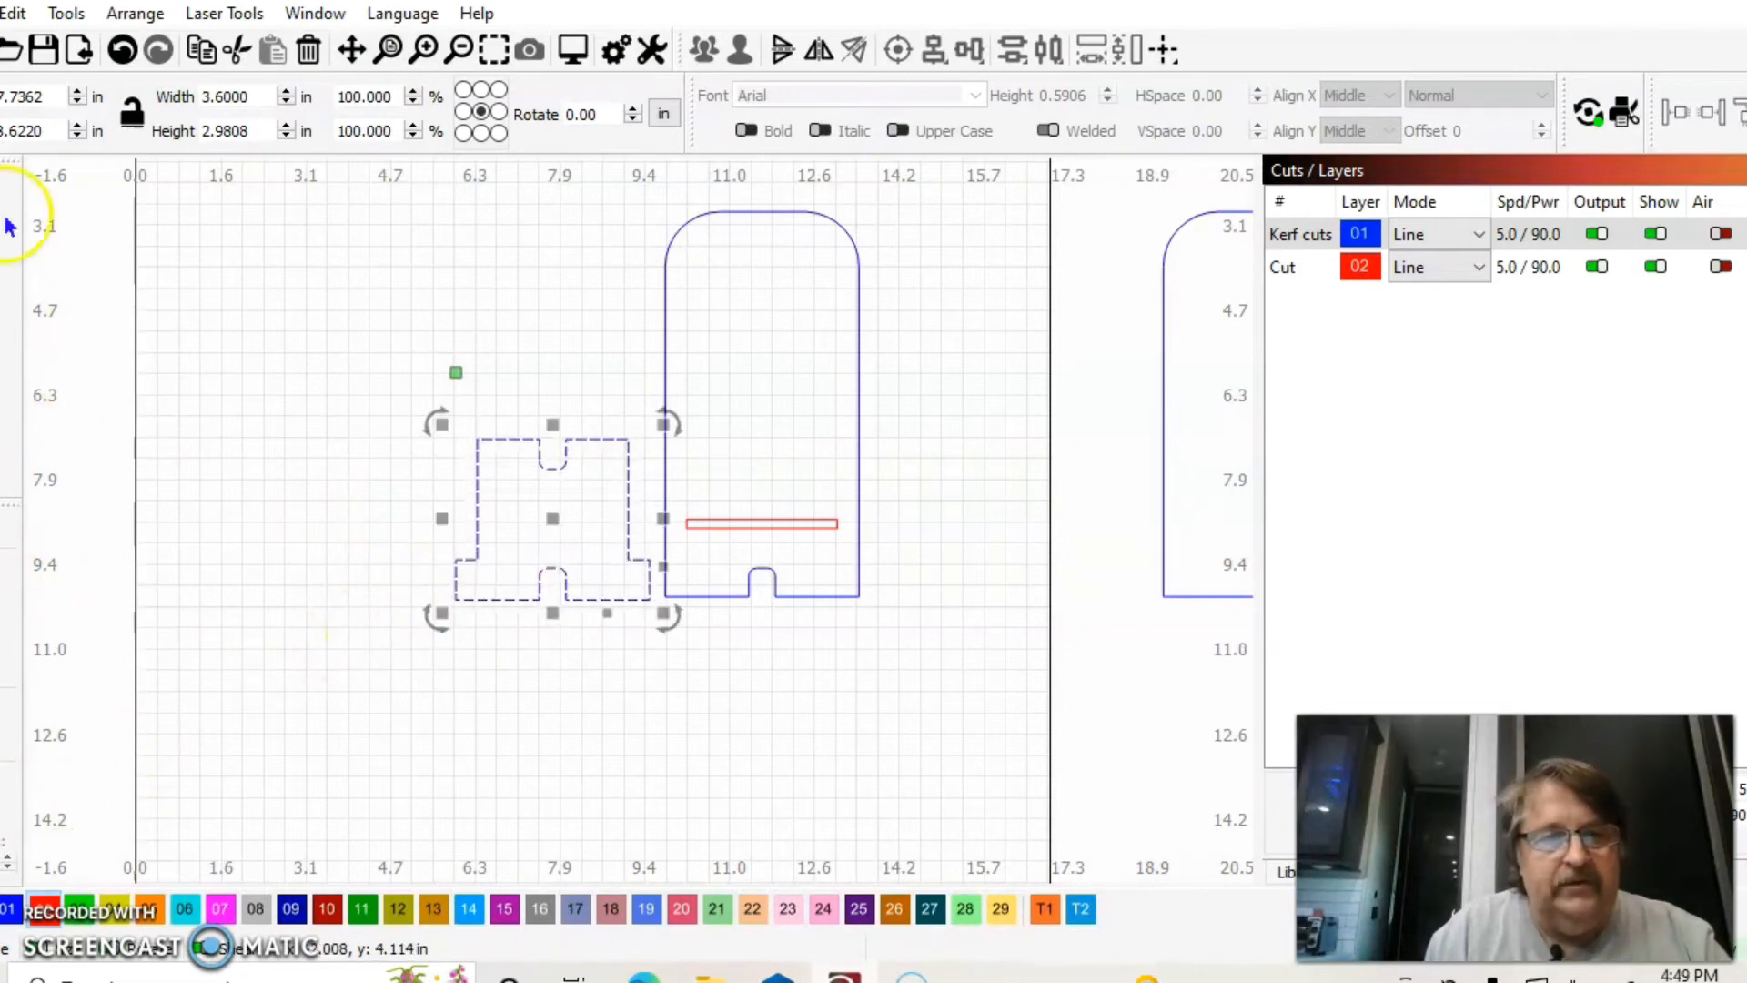
click(456, 599)
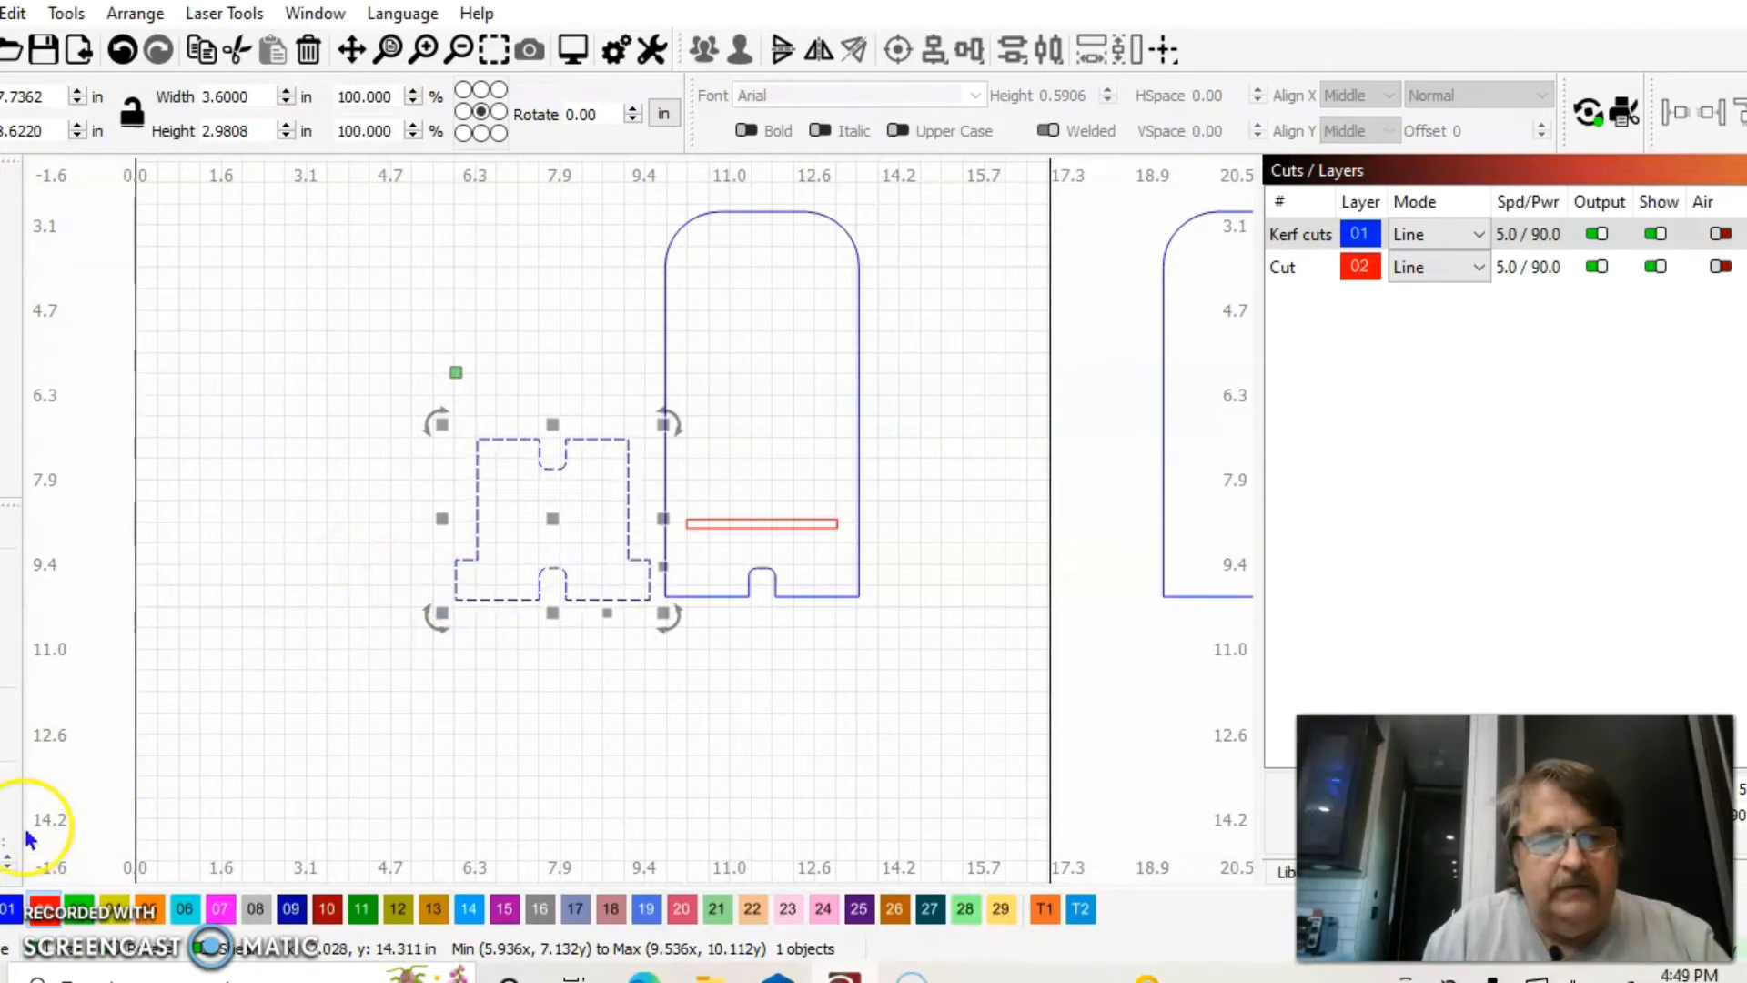
click(3, 814)
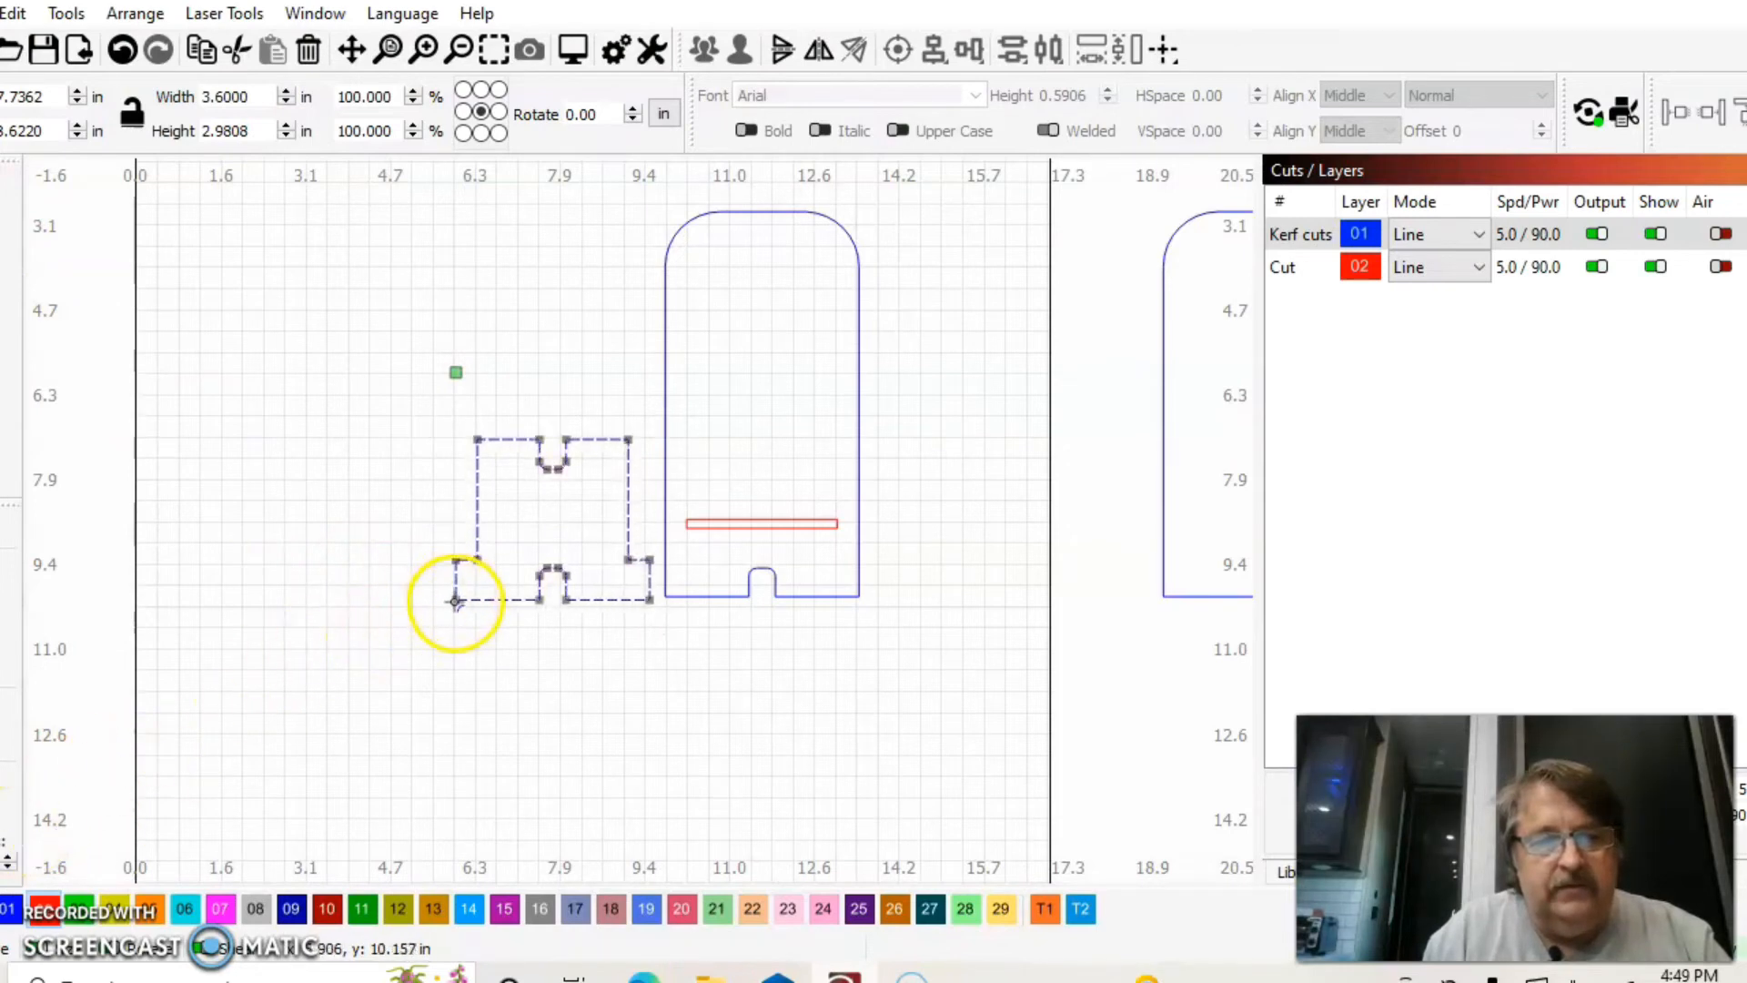
click(454, 598)
click(650, 599)
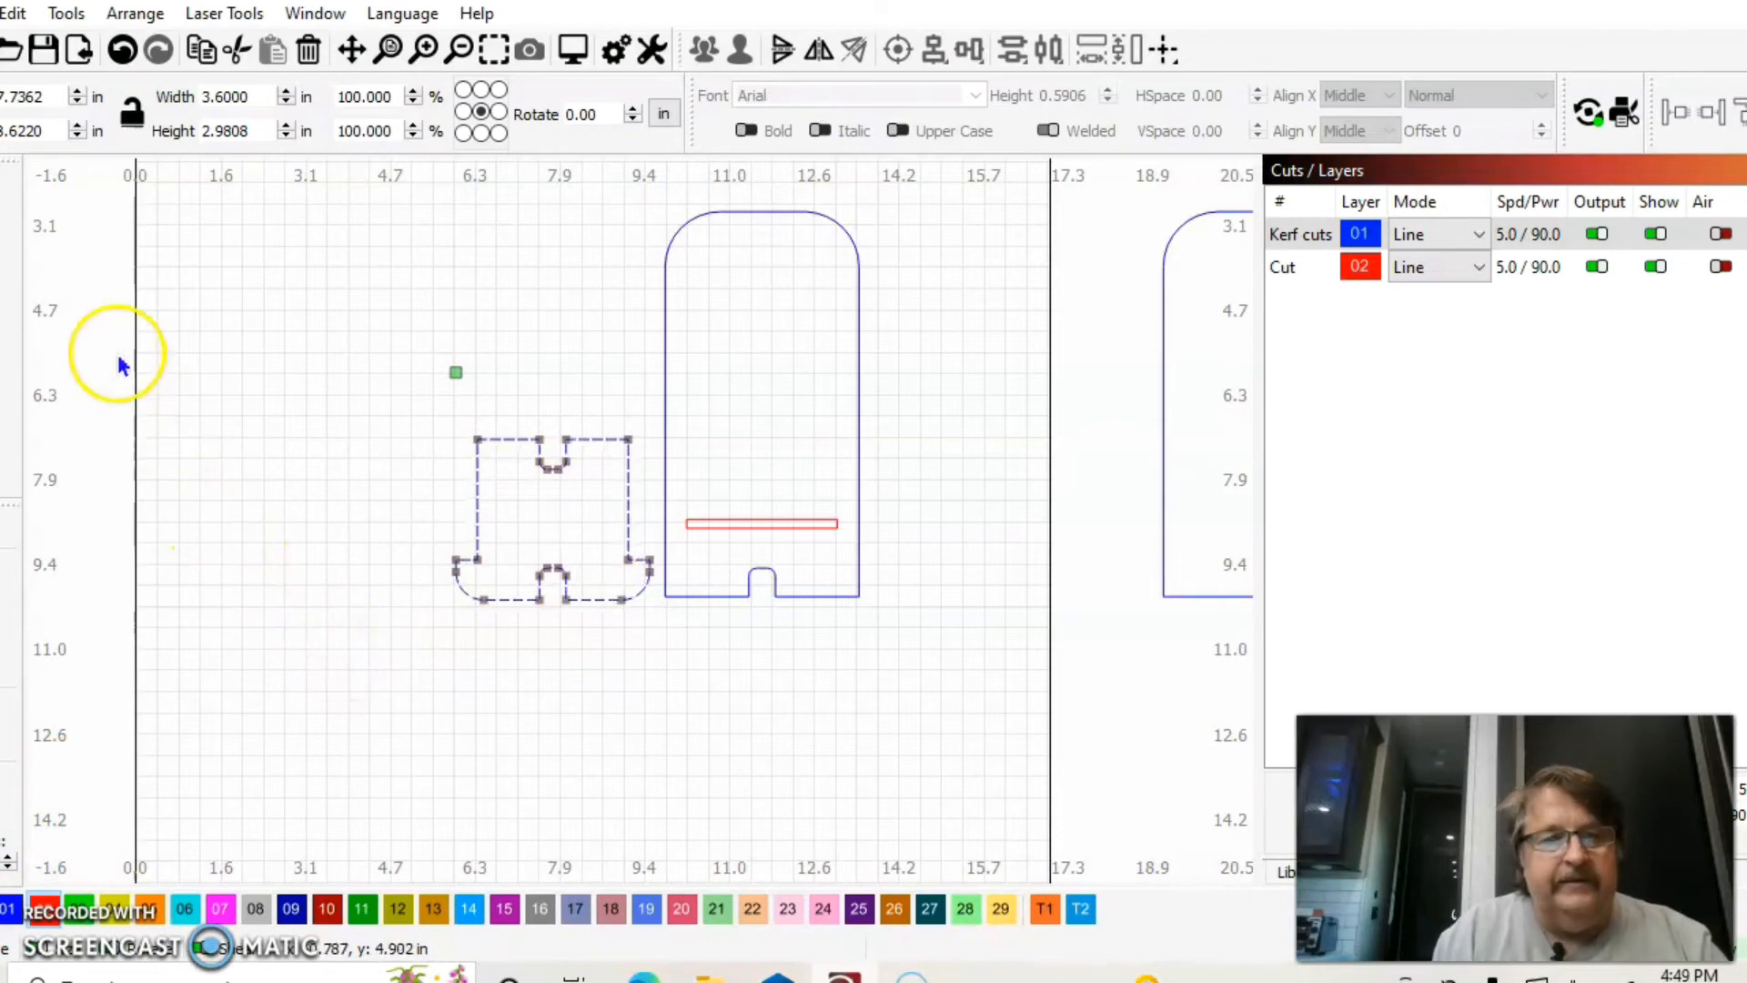
click(7, 238)
click(284, 433)
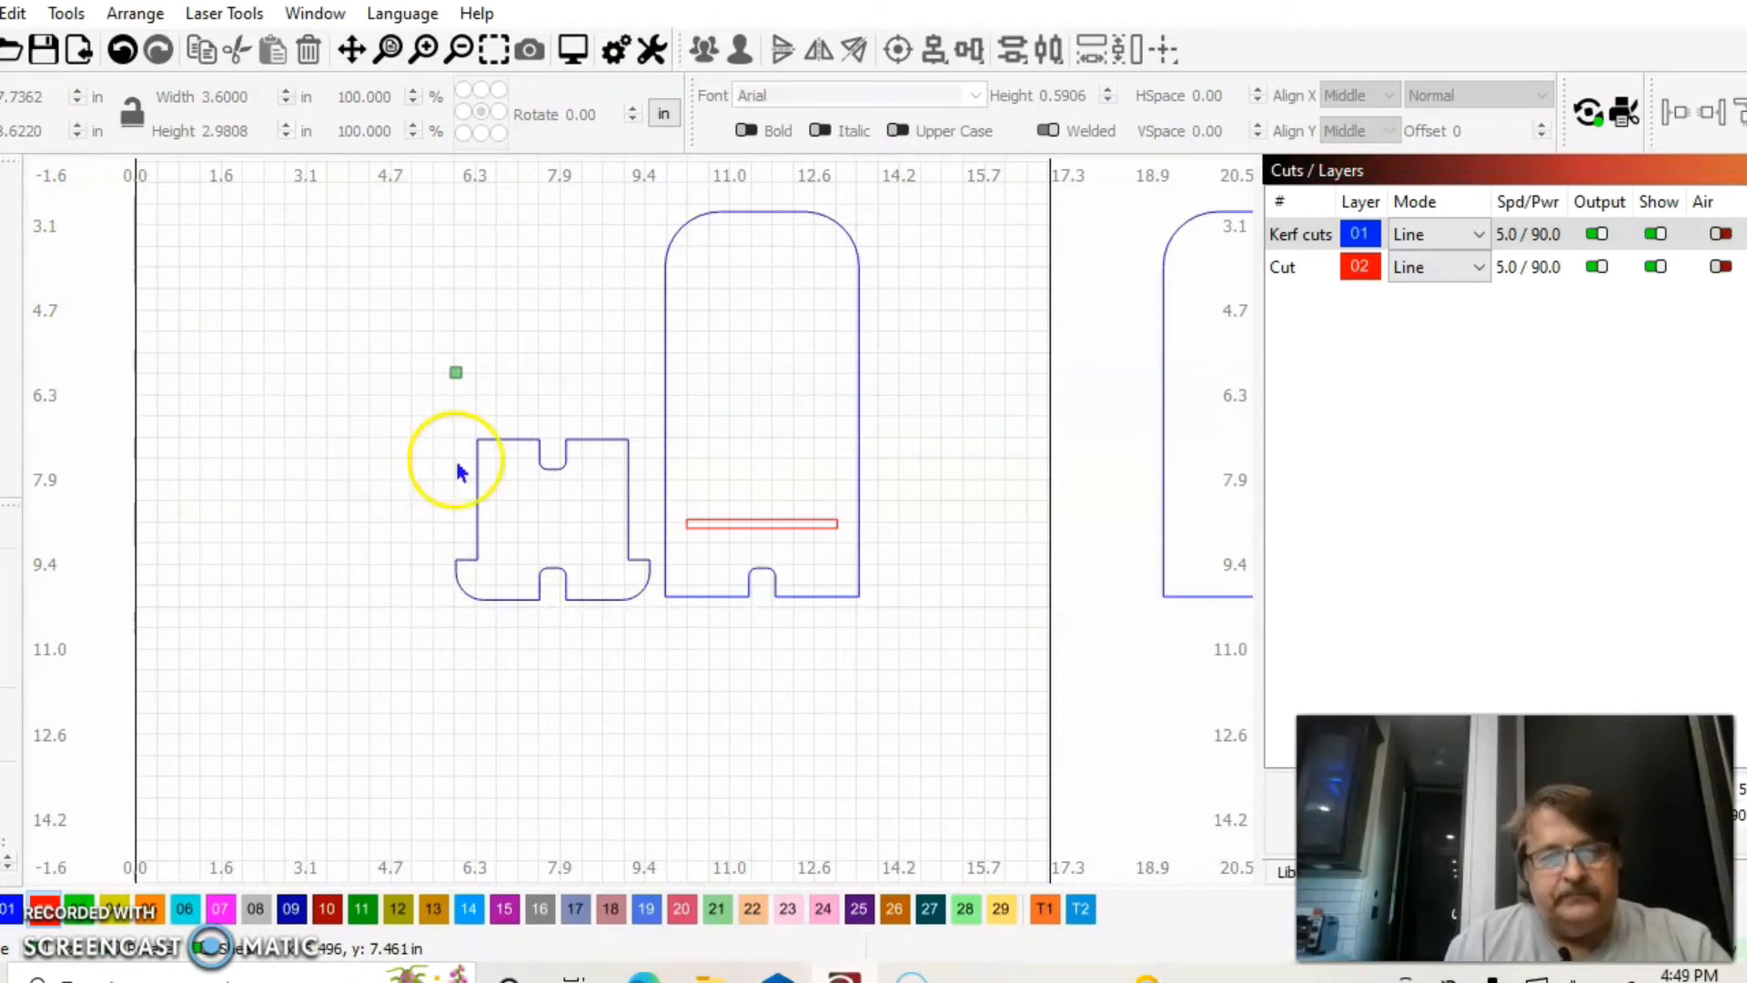
Step: Offset the stepped piece's outline inward by 0.2 in with round corners, keeping the original outline
click(579, 602)
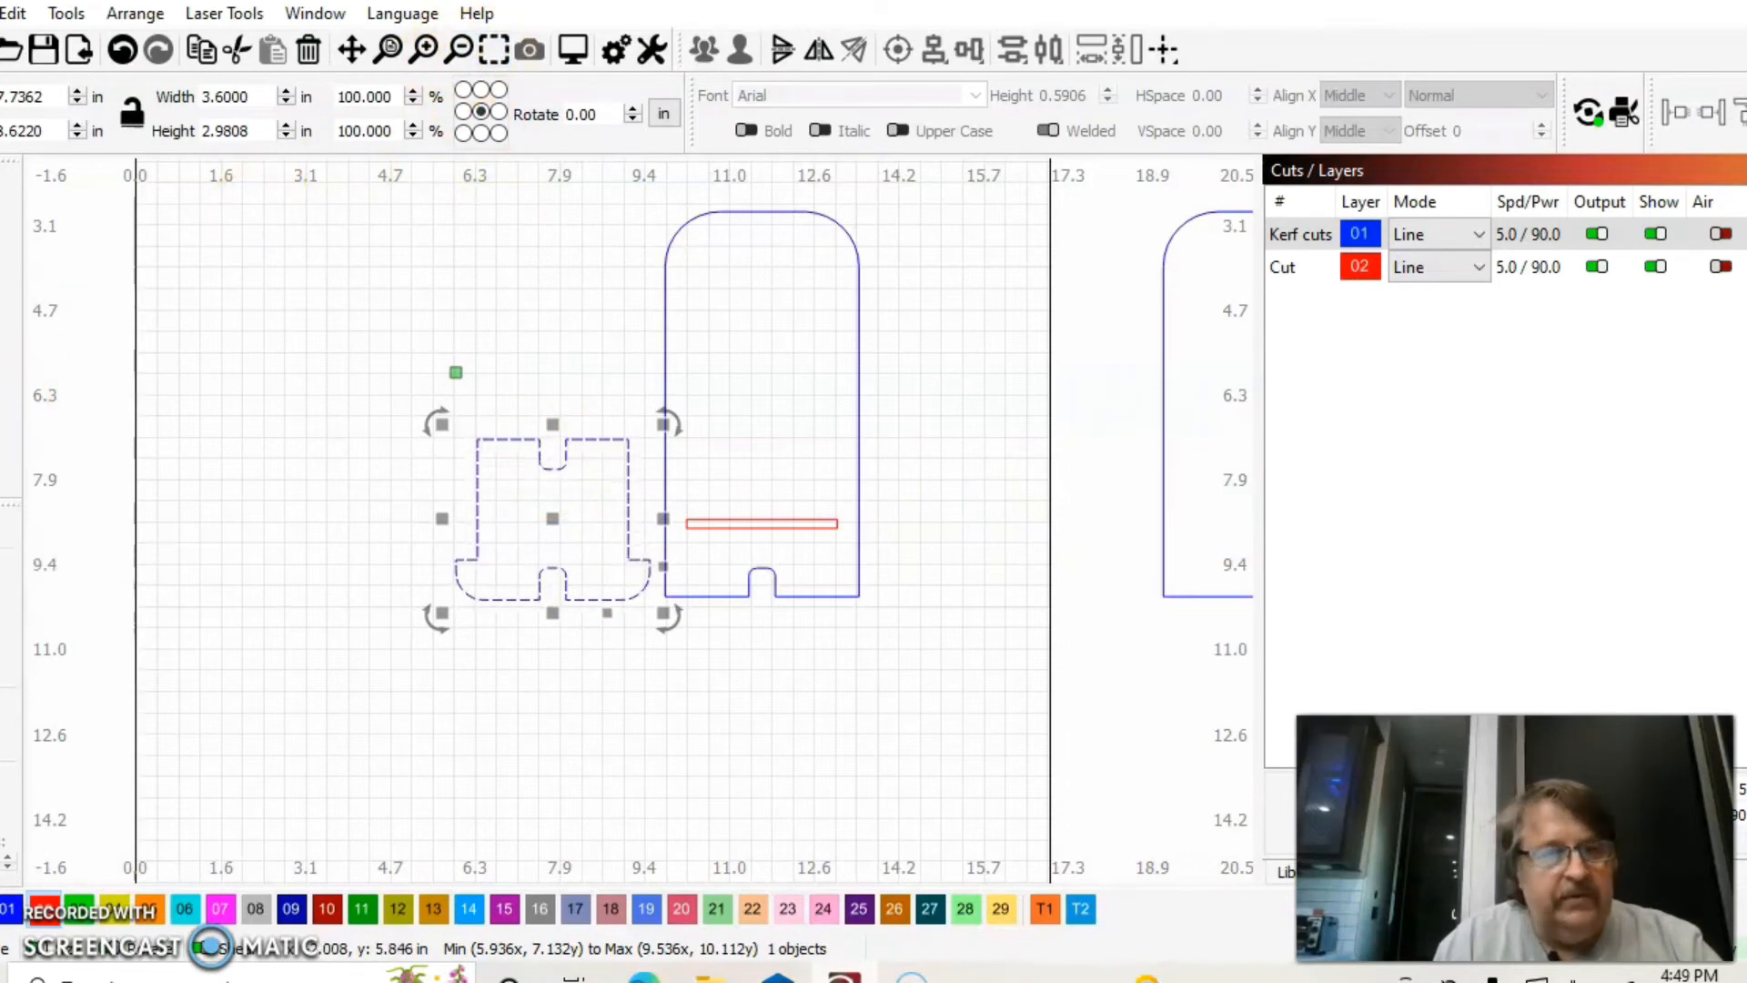
click(0, 521)
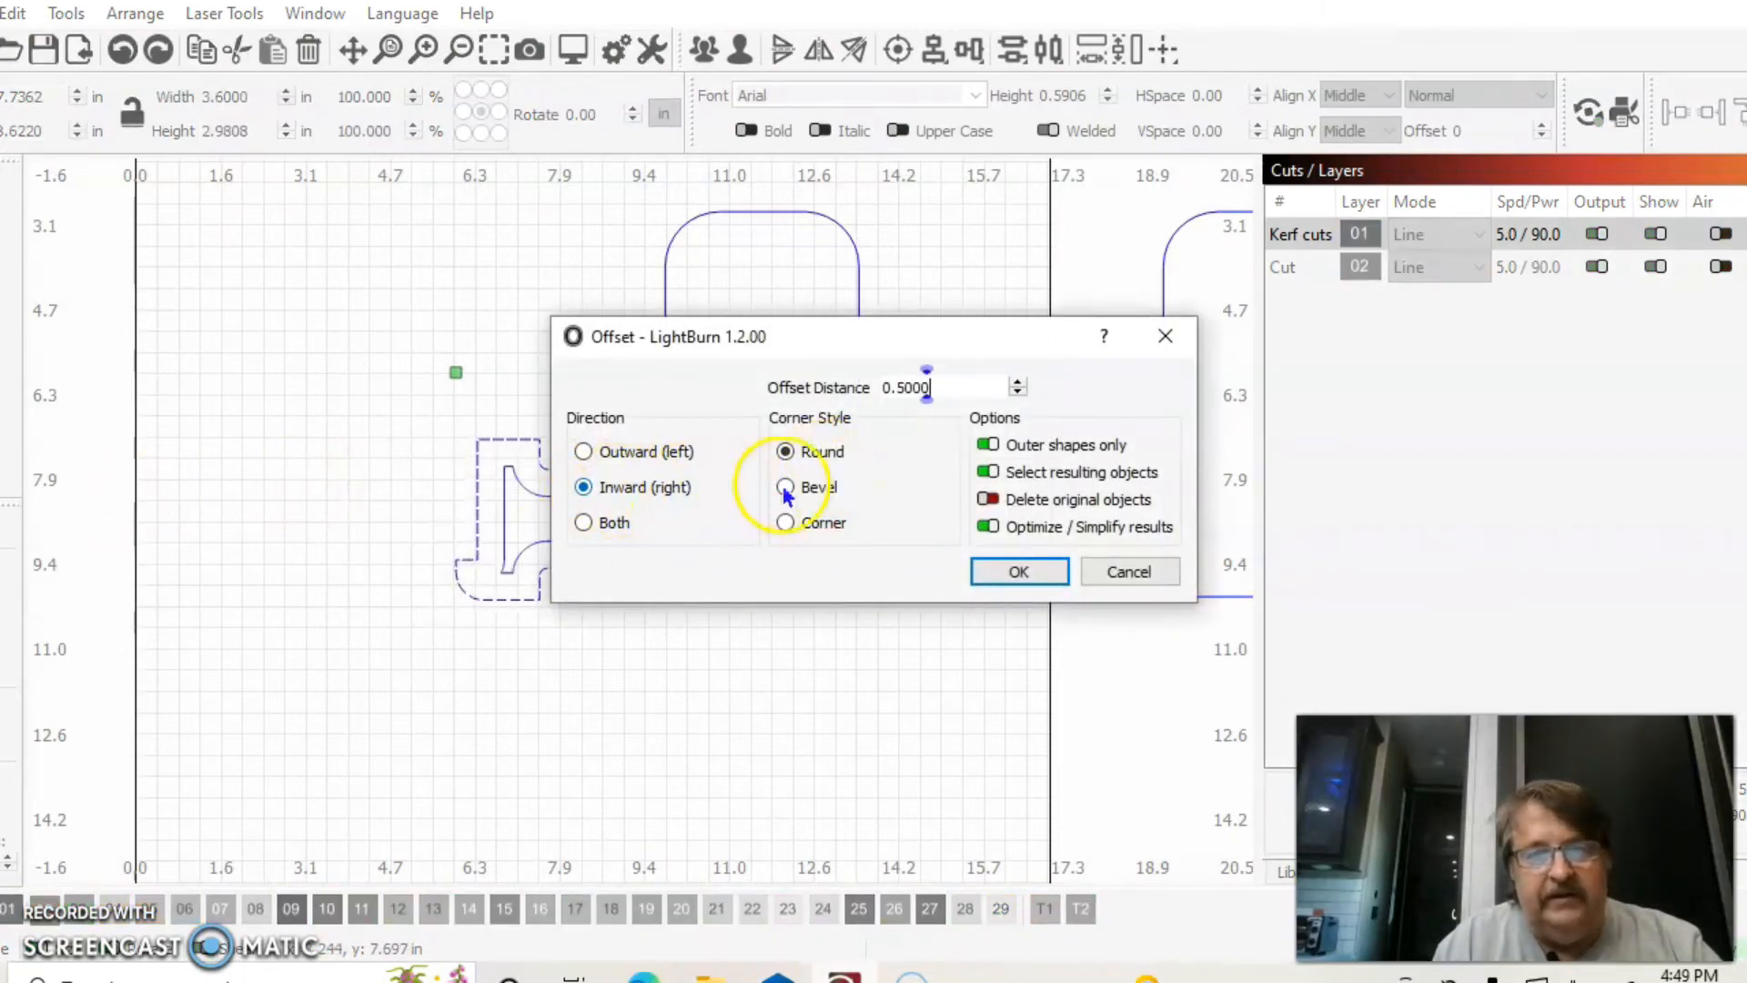
drag(956, 387, 845, 392)
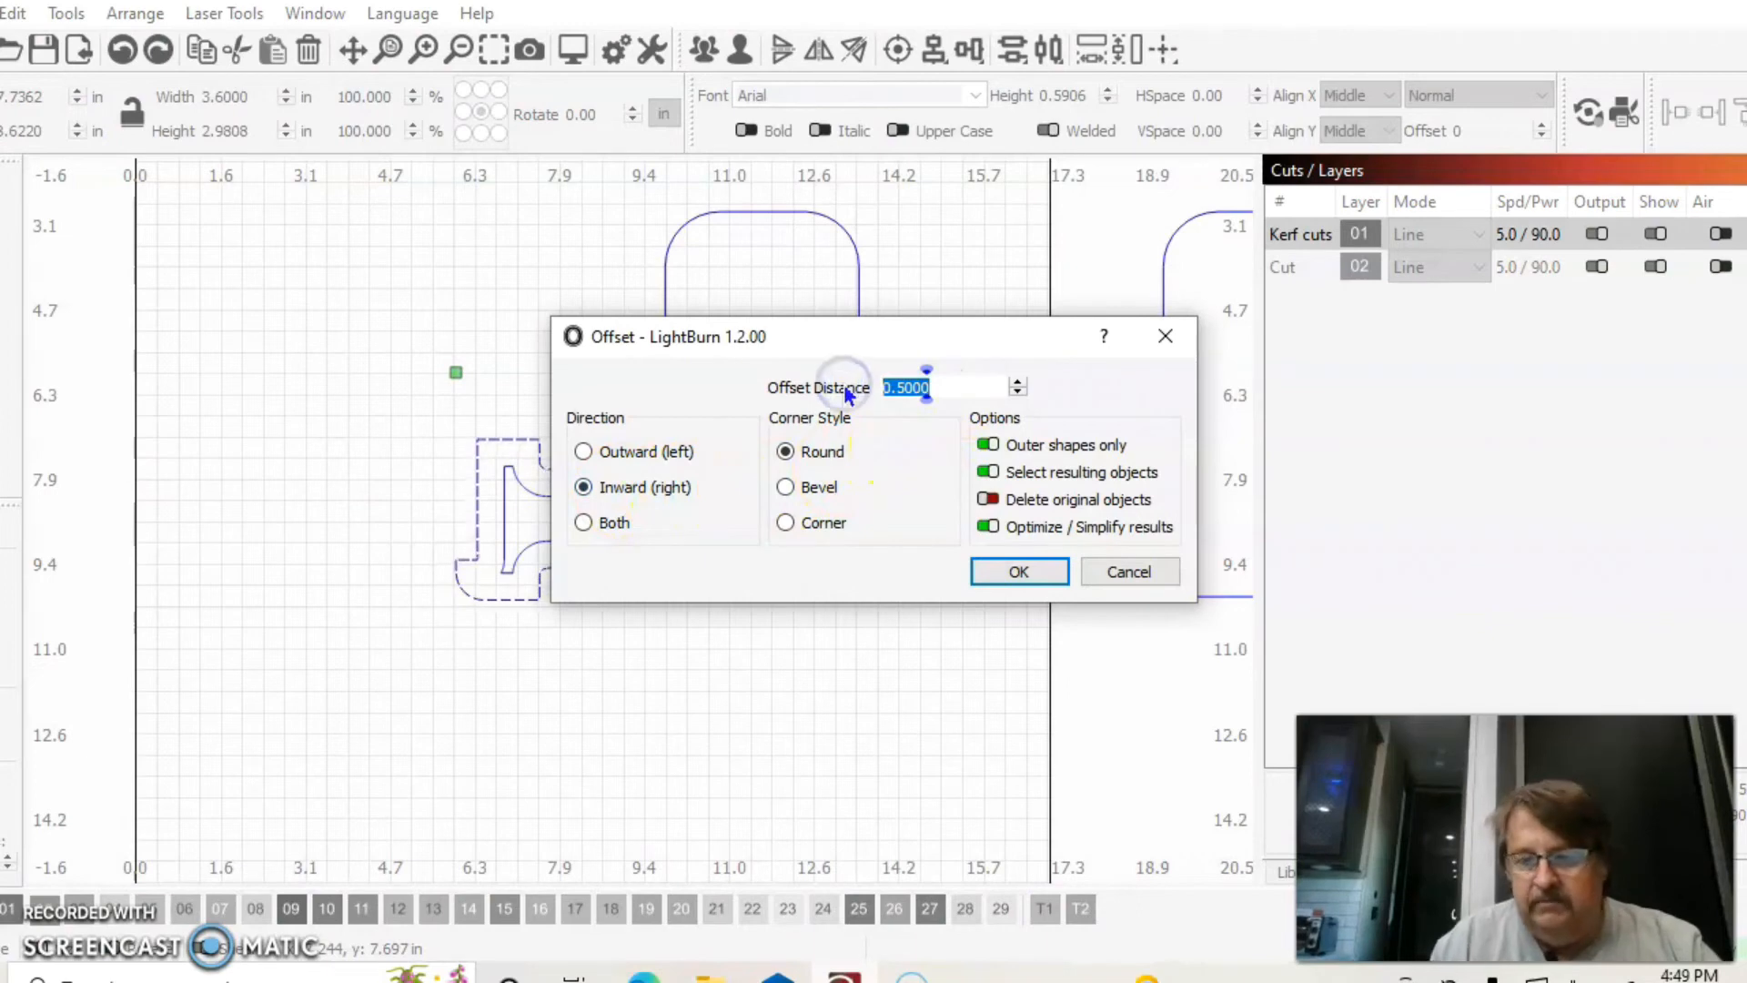
text(.02)
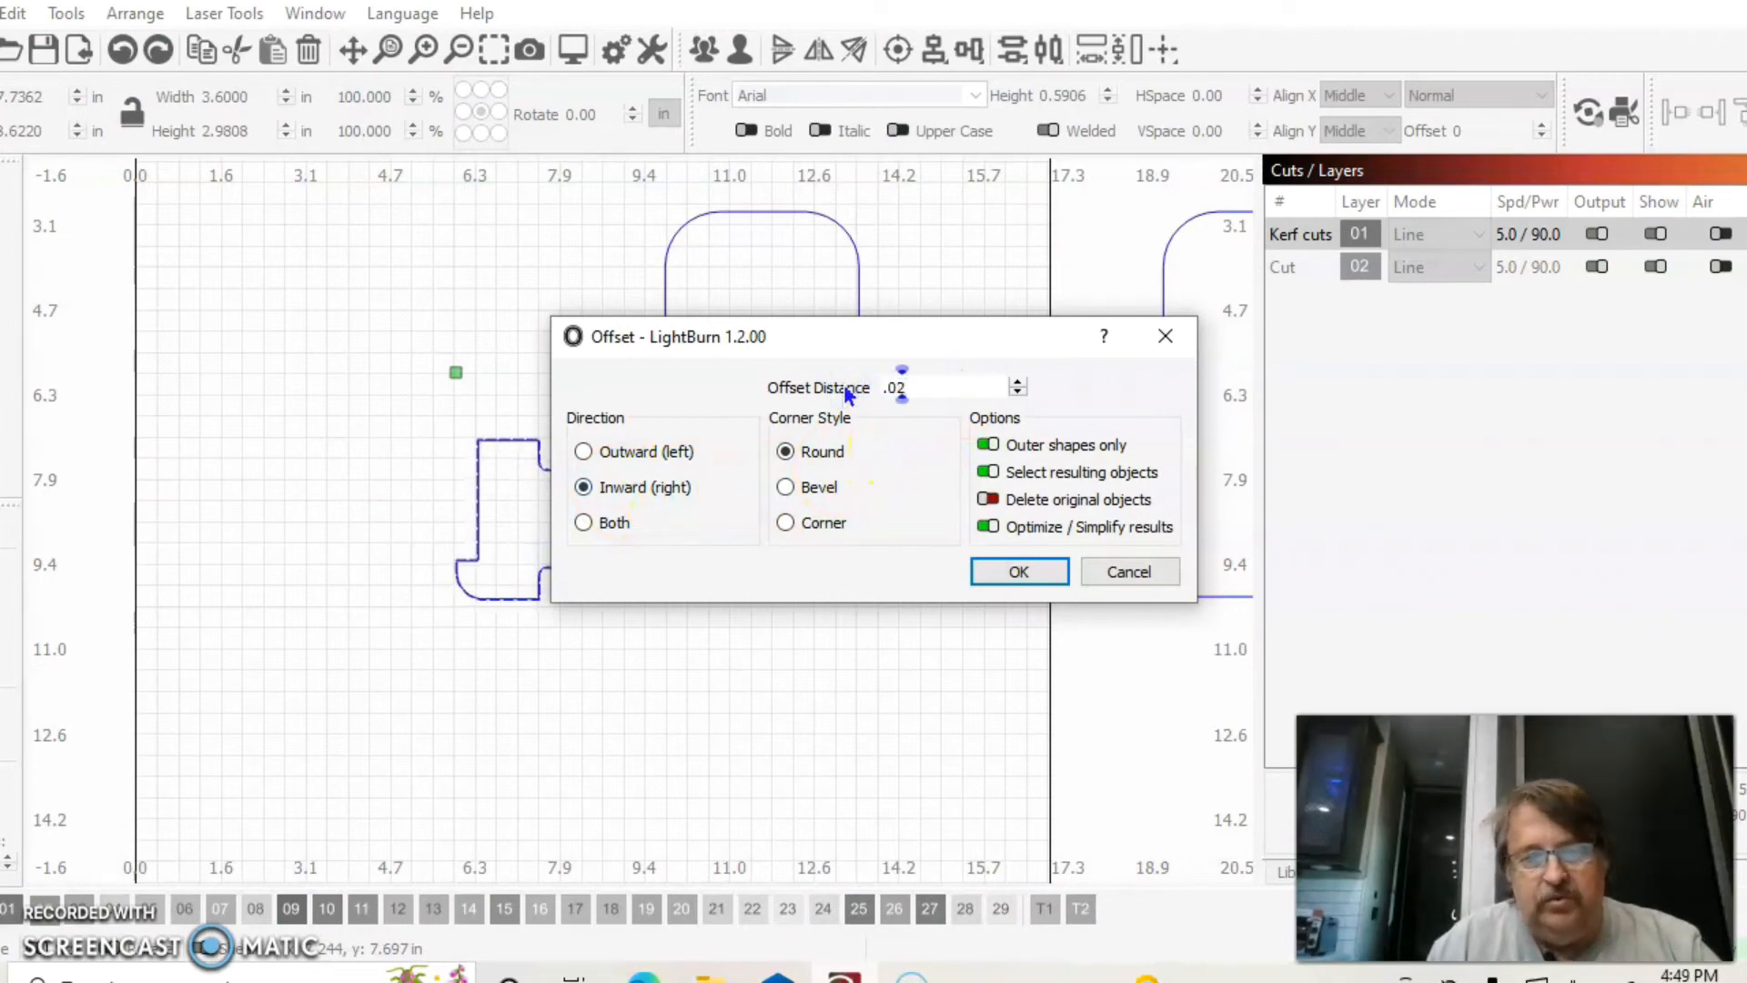
key(BackSpace)
key(BackSpace)
text(.1)
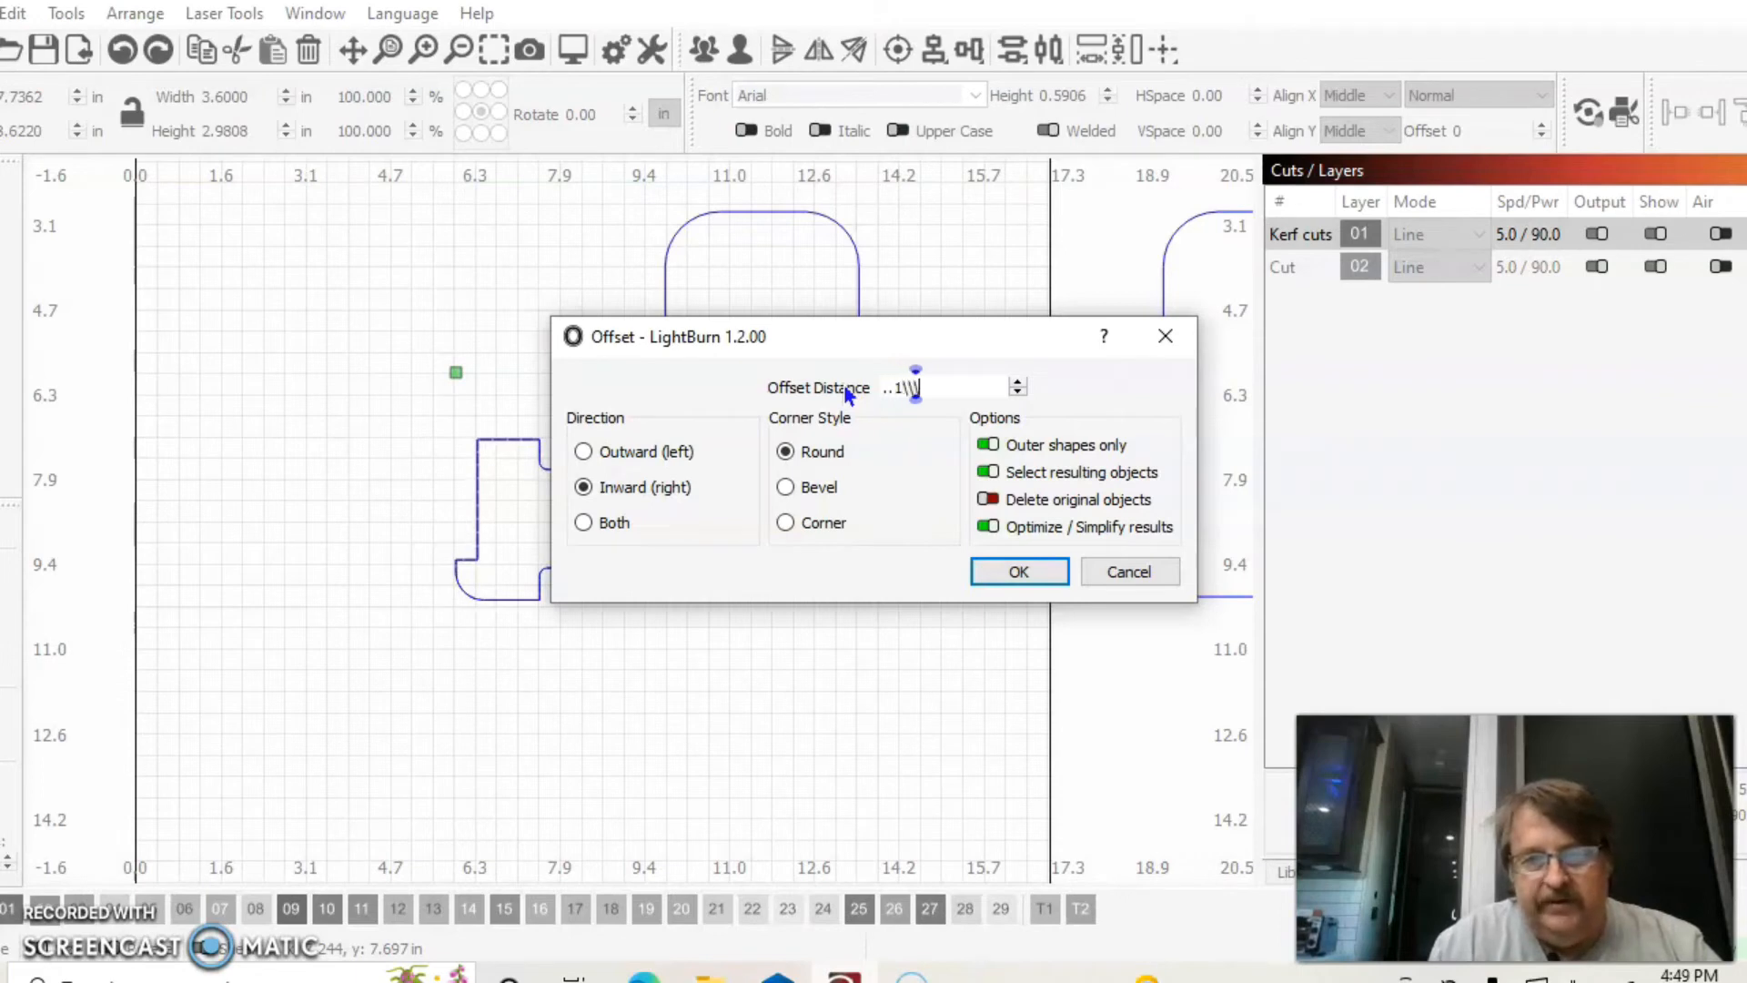
key(BackSpace)
key(BackSpace)
text(.1)
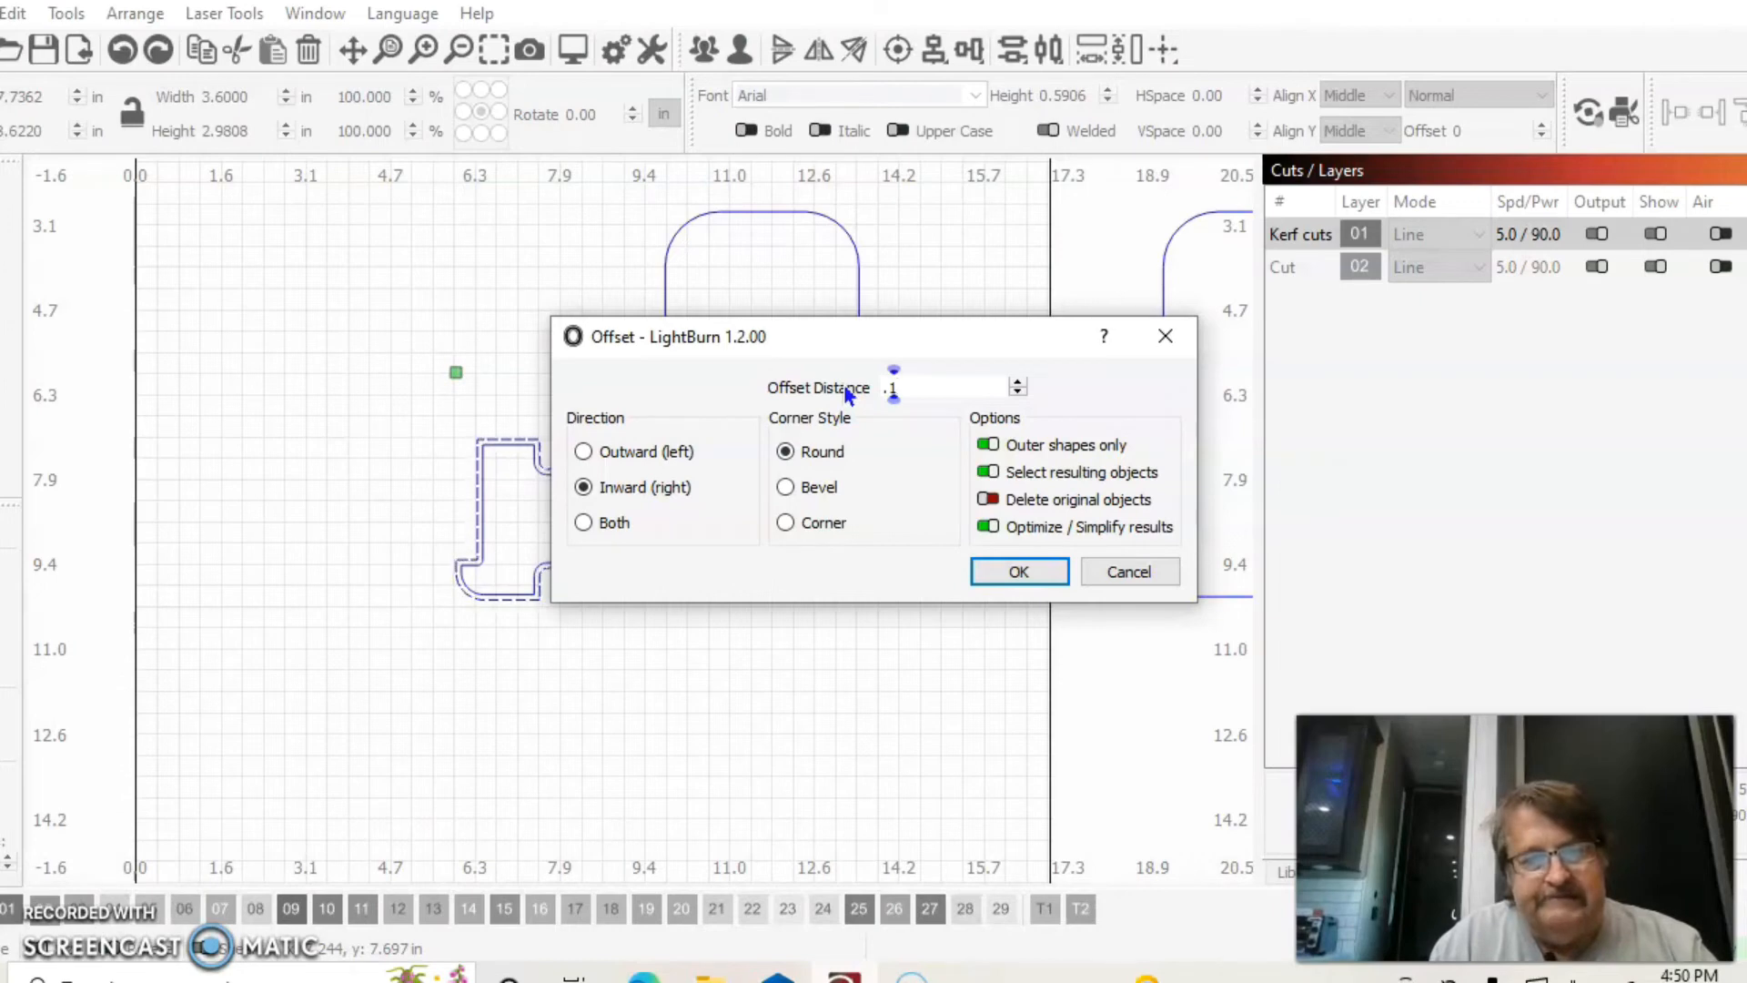
key(BackSpace)
text(2)
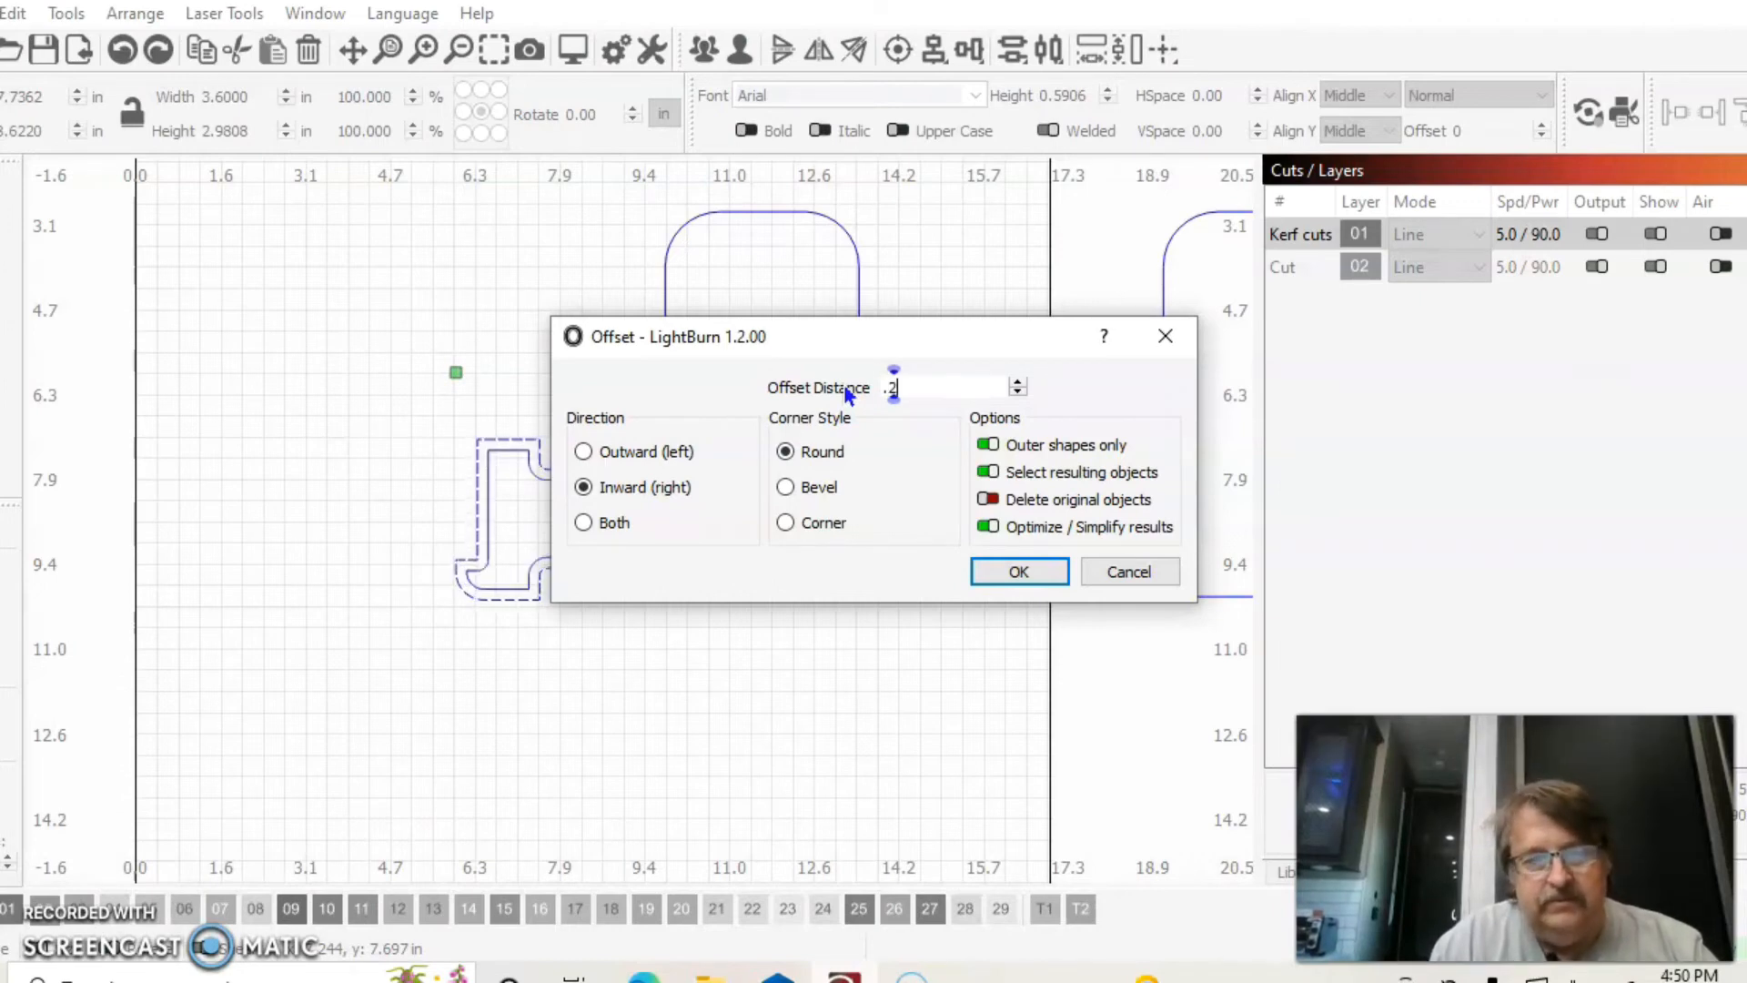
click(1009, 574)
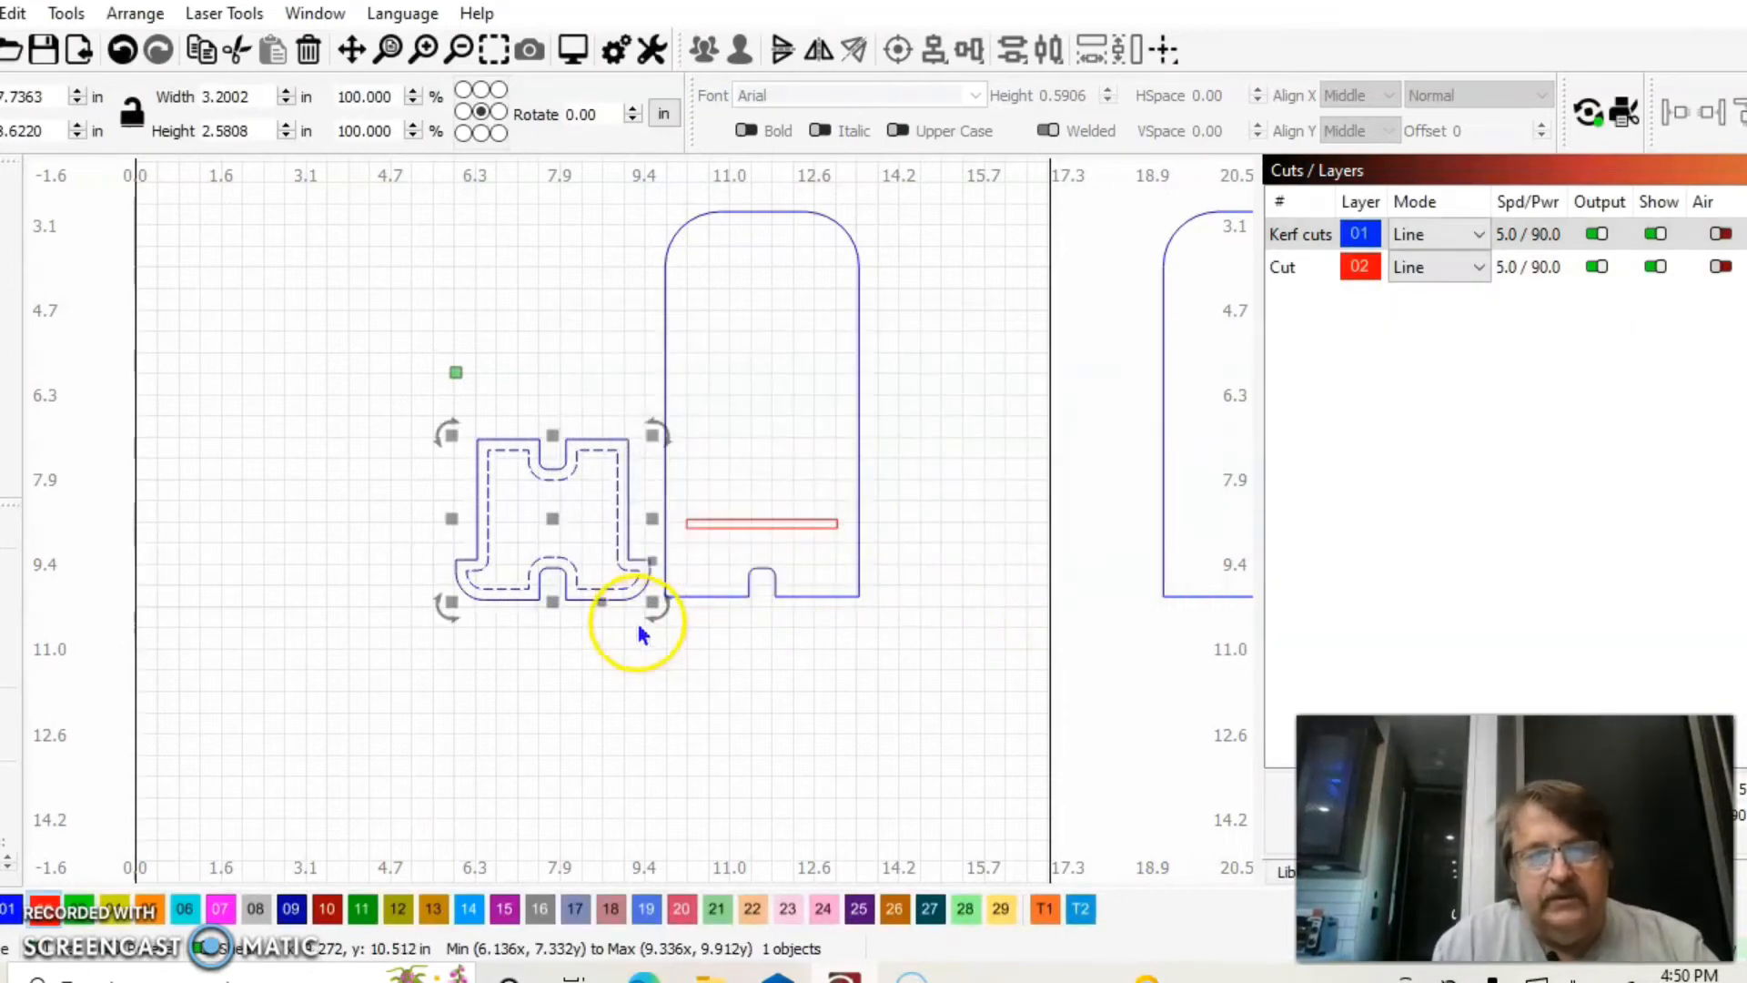
Step: Assign the inner offset outline of the stepped piece to the black Engrave layer 00
click(385, 546)
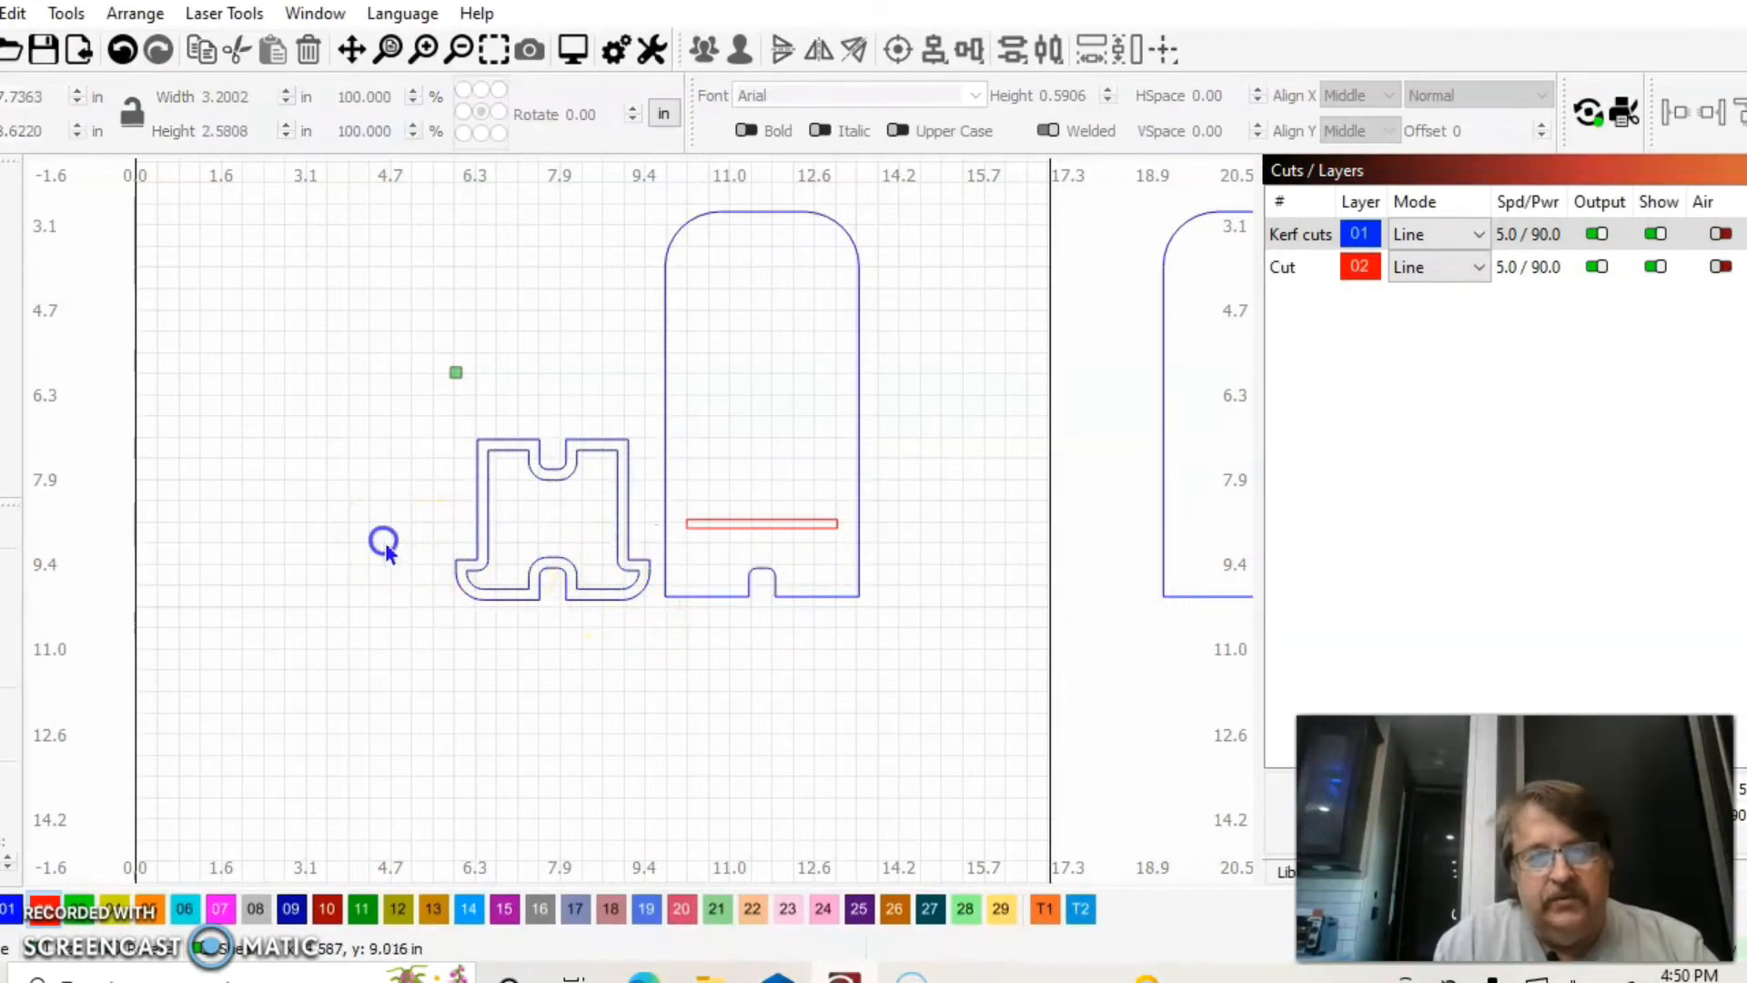
click(542, 477)
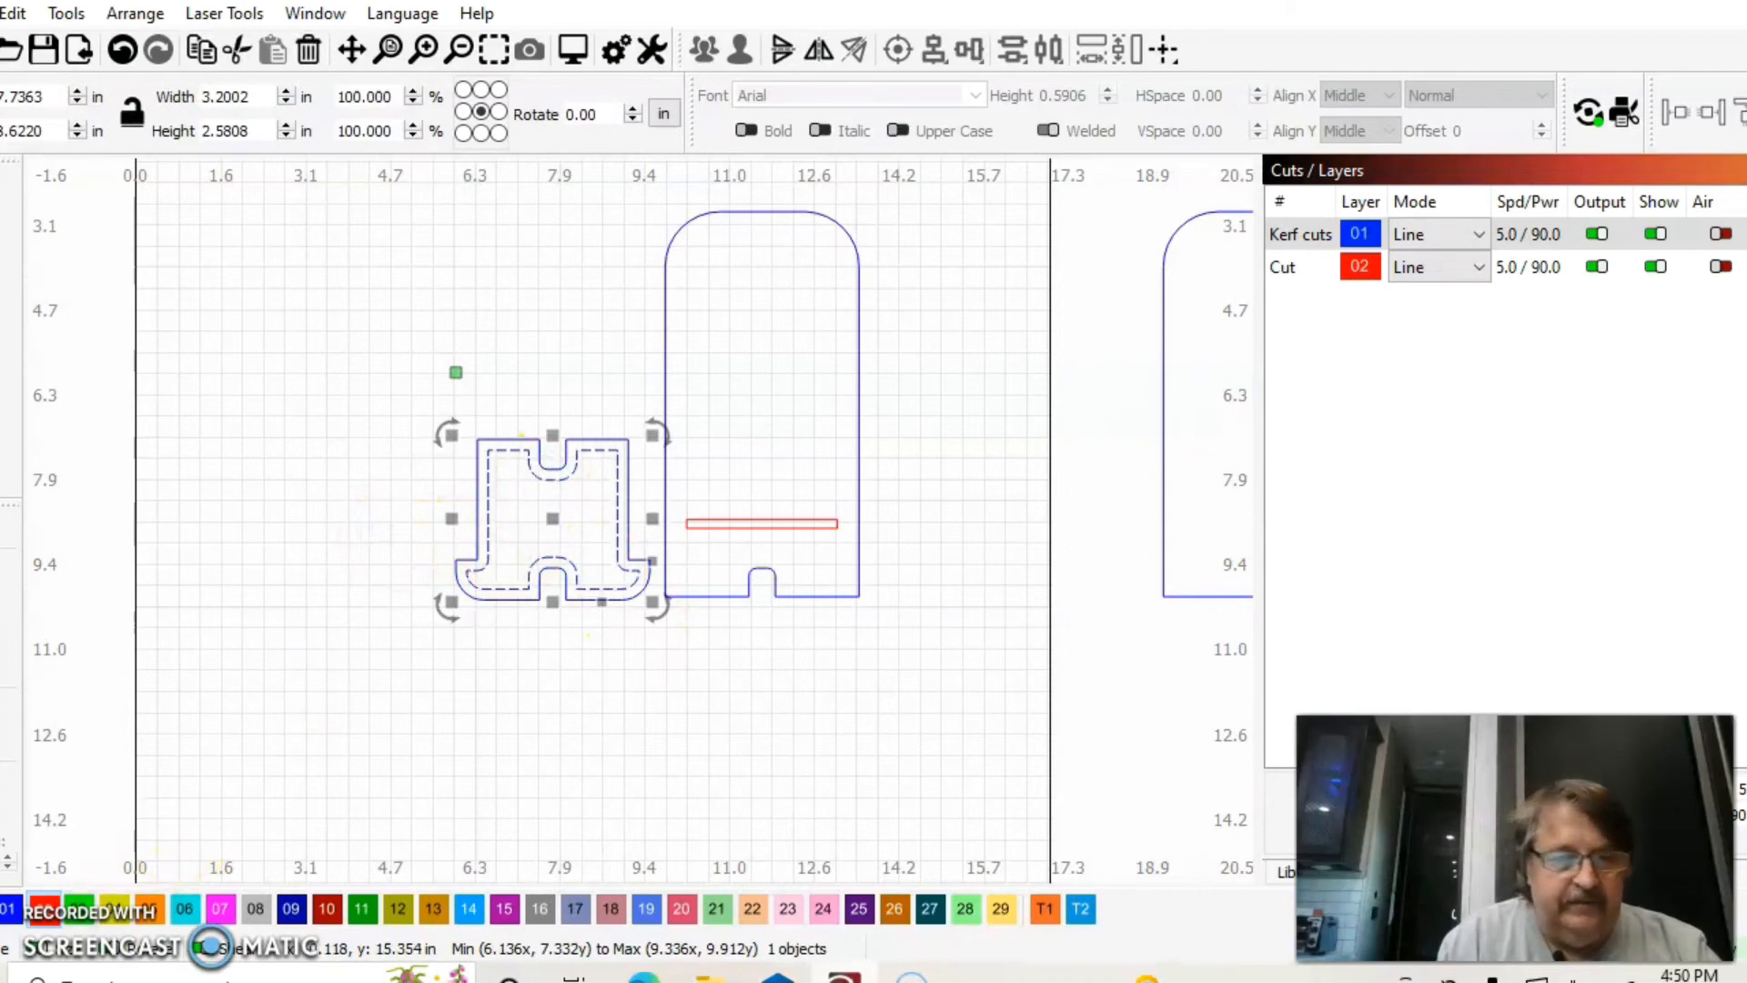
click(0, 908)
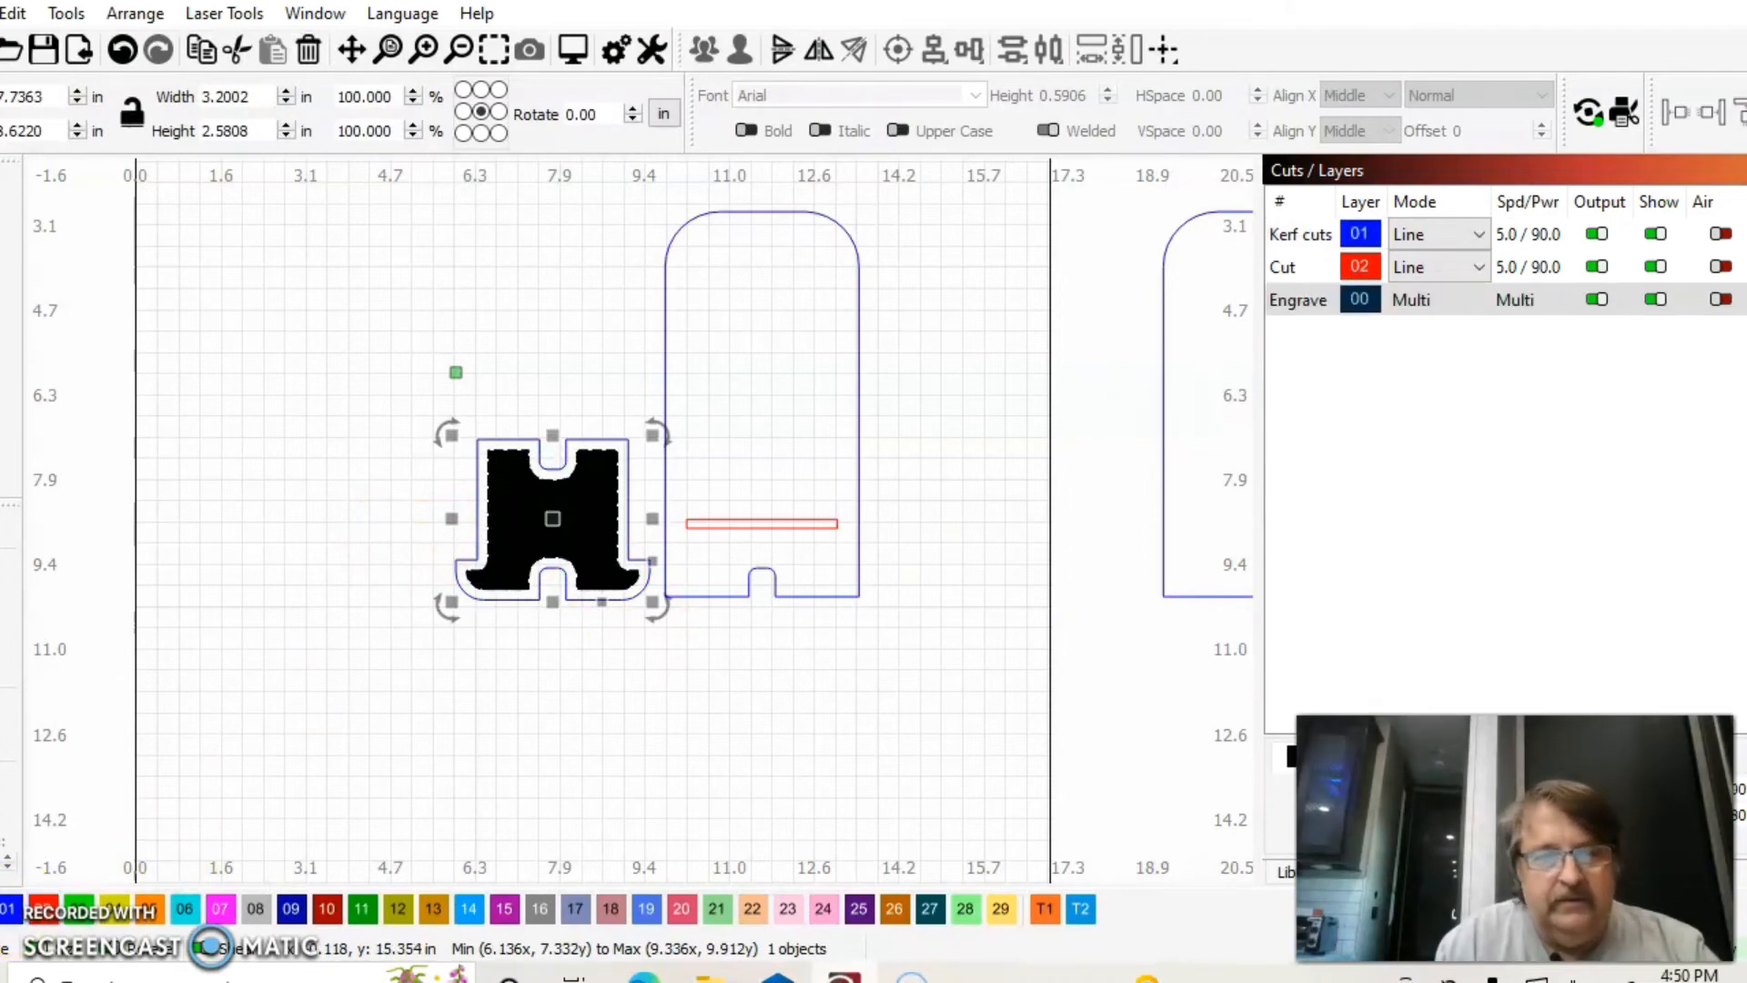
Step: Assign the inner offset outline of the stepped piece to green layer 03 and rename that layer "line"
click(89, 918)
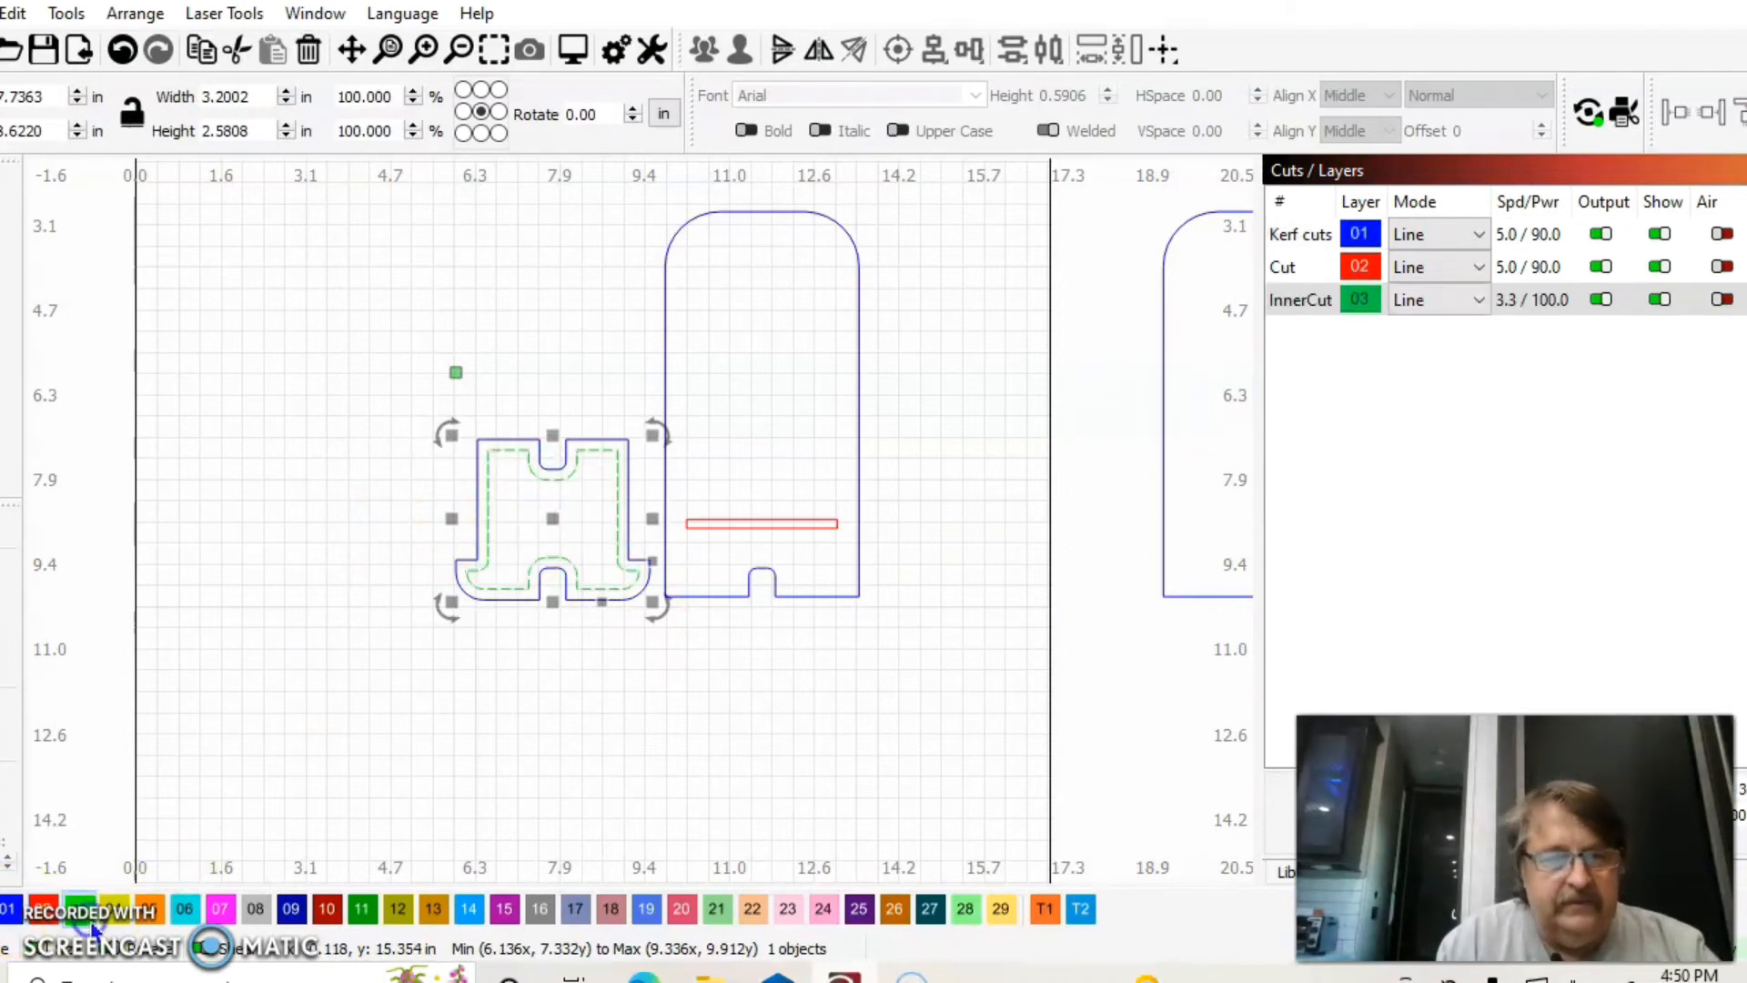
click(217, 579)
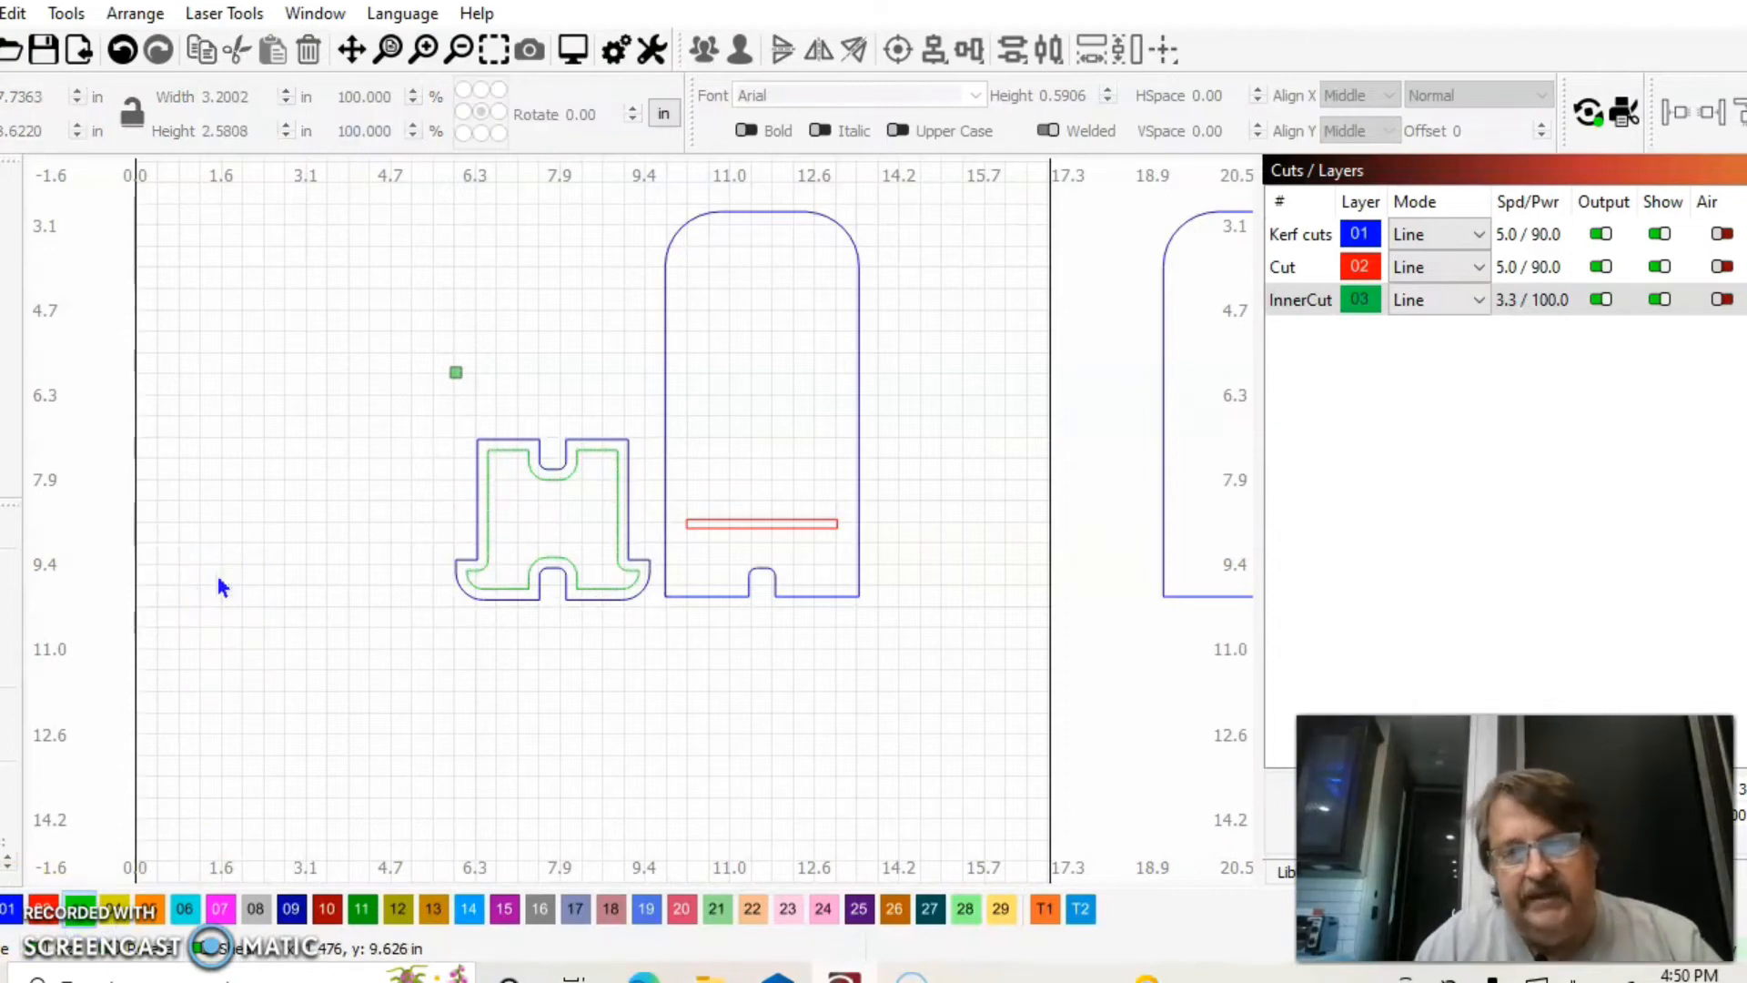
click(1298, 298)
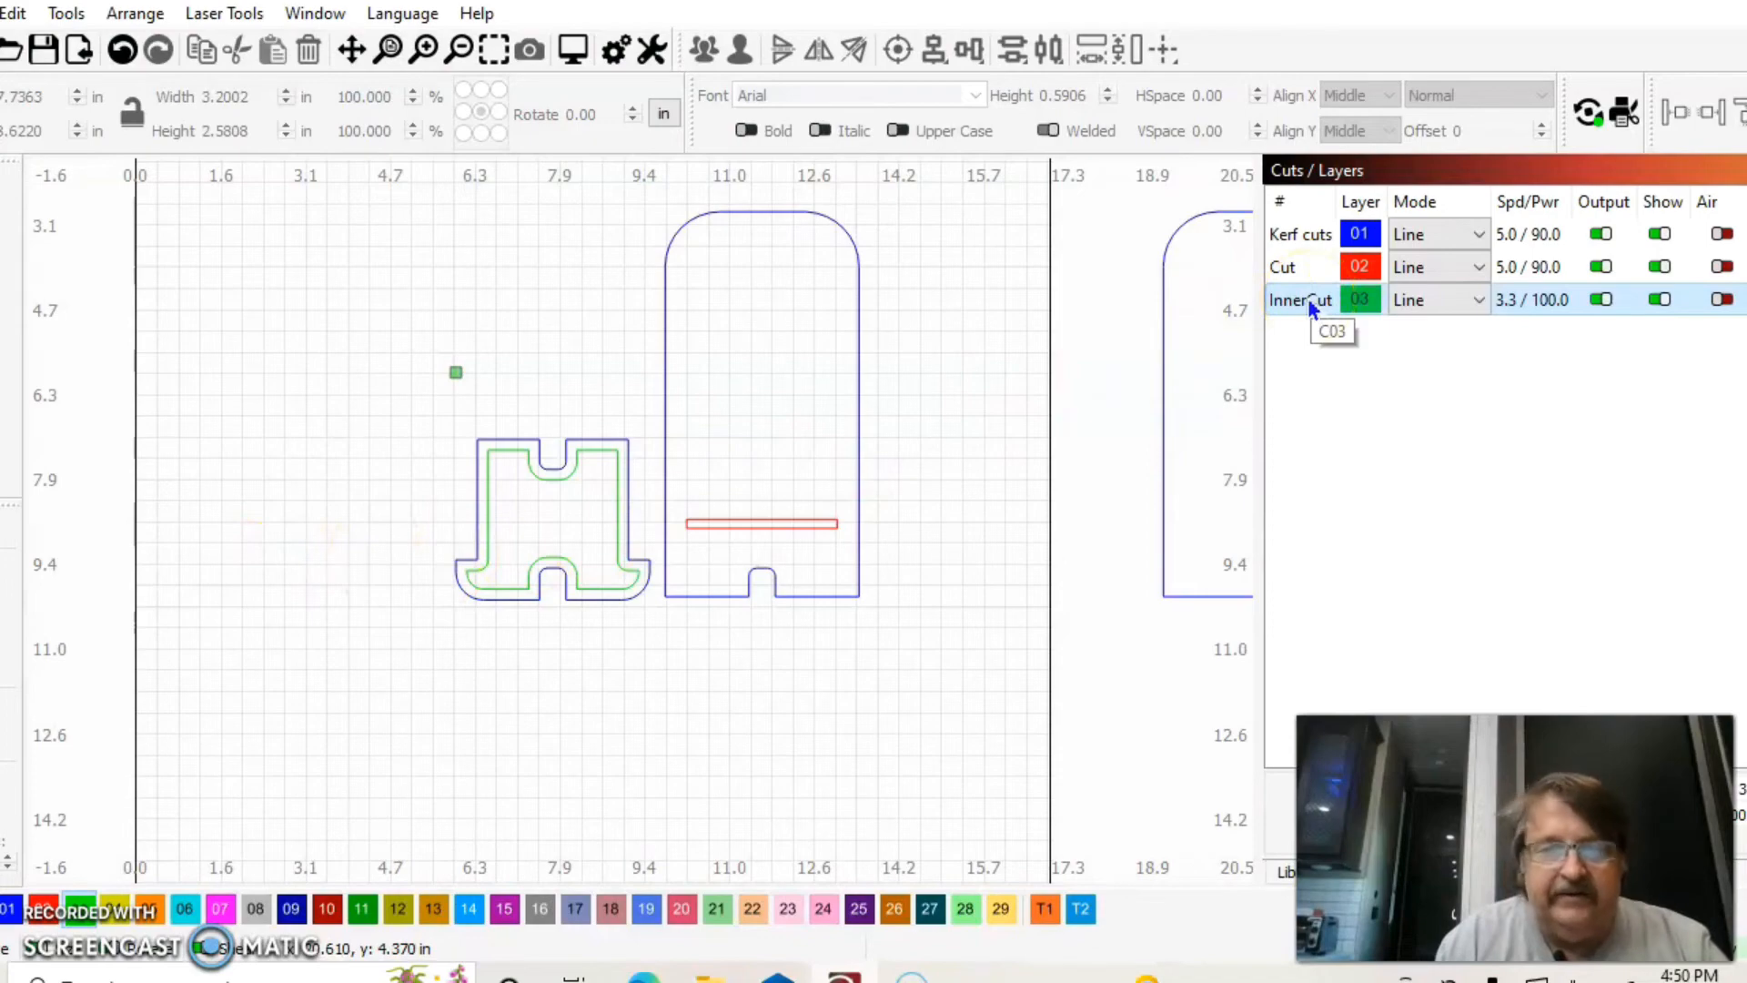
double_click(1308, 298)
click(379, 29)
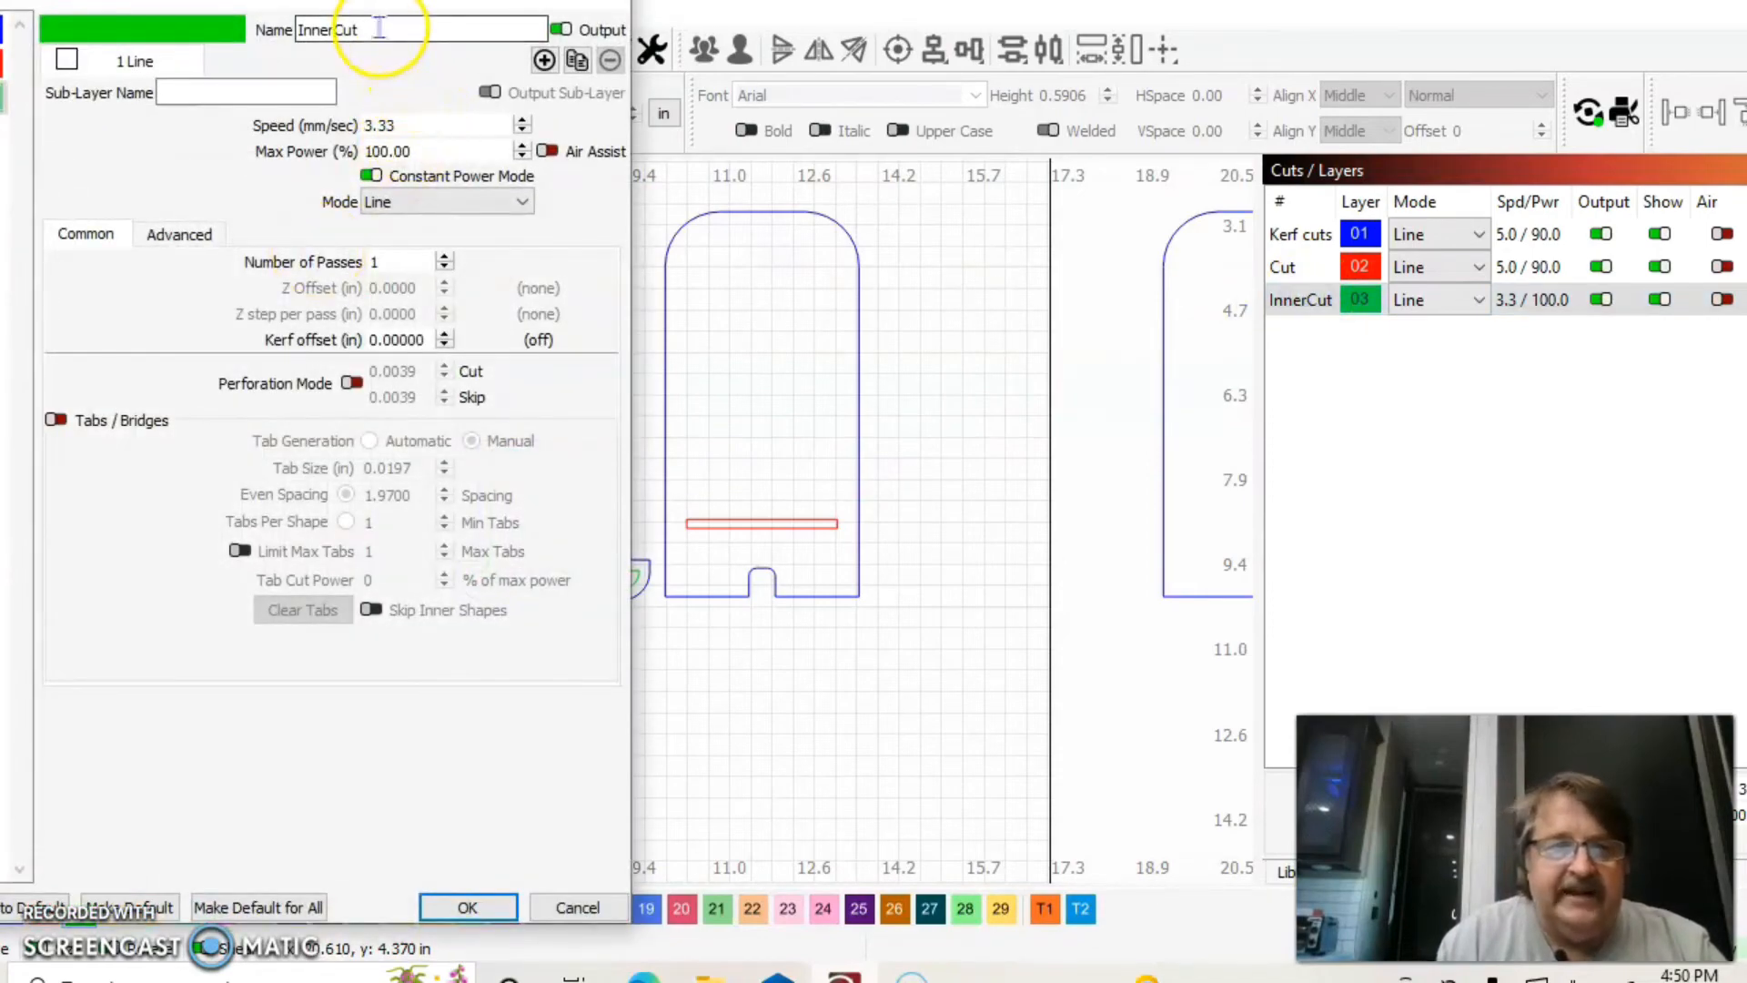
drag(380, 29, 200, 35)
key(BackSpace)
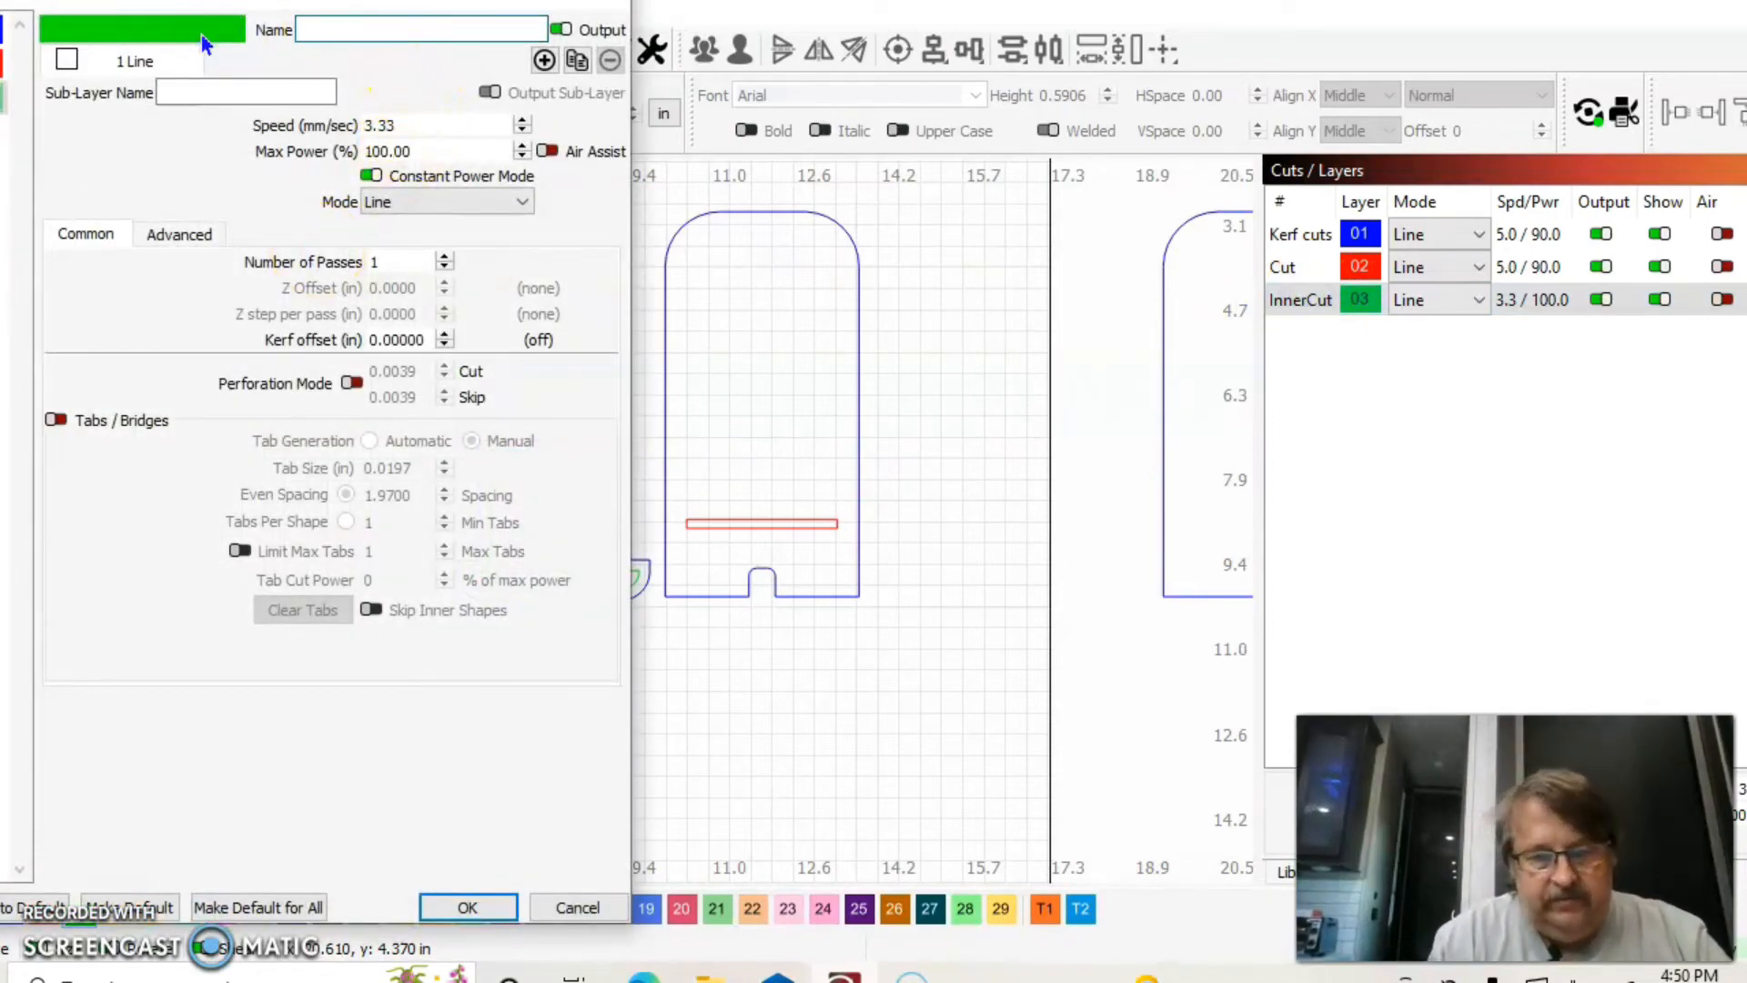
text(line)
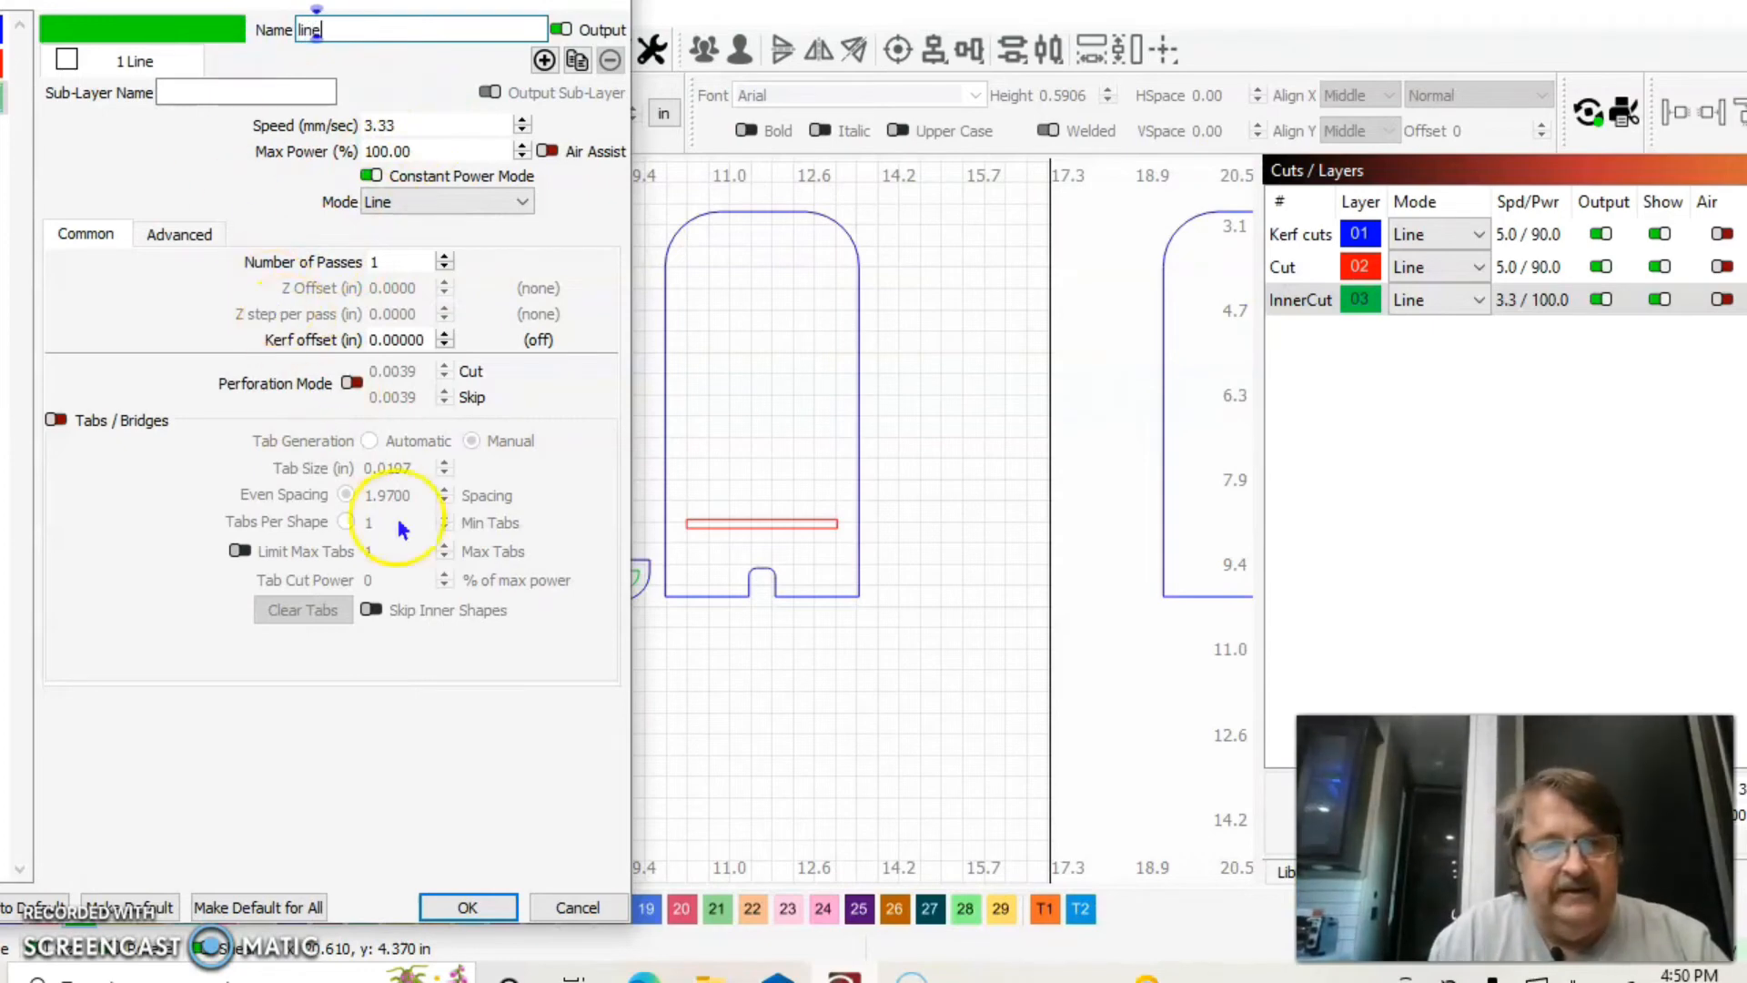
click(458, 906)
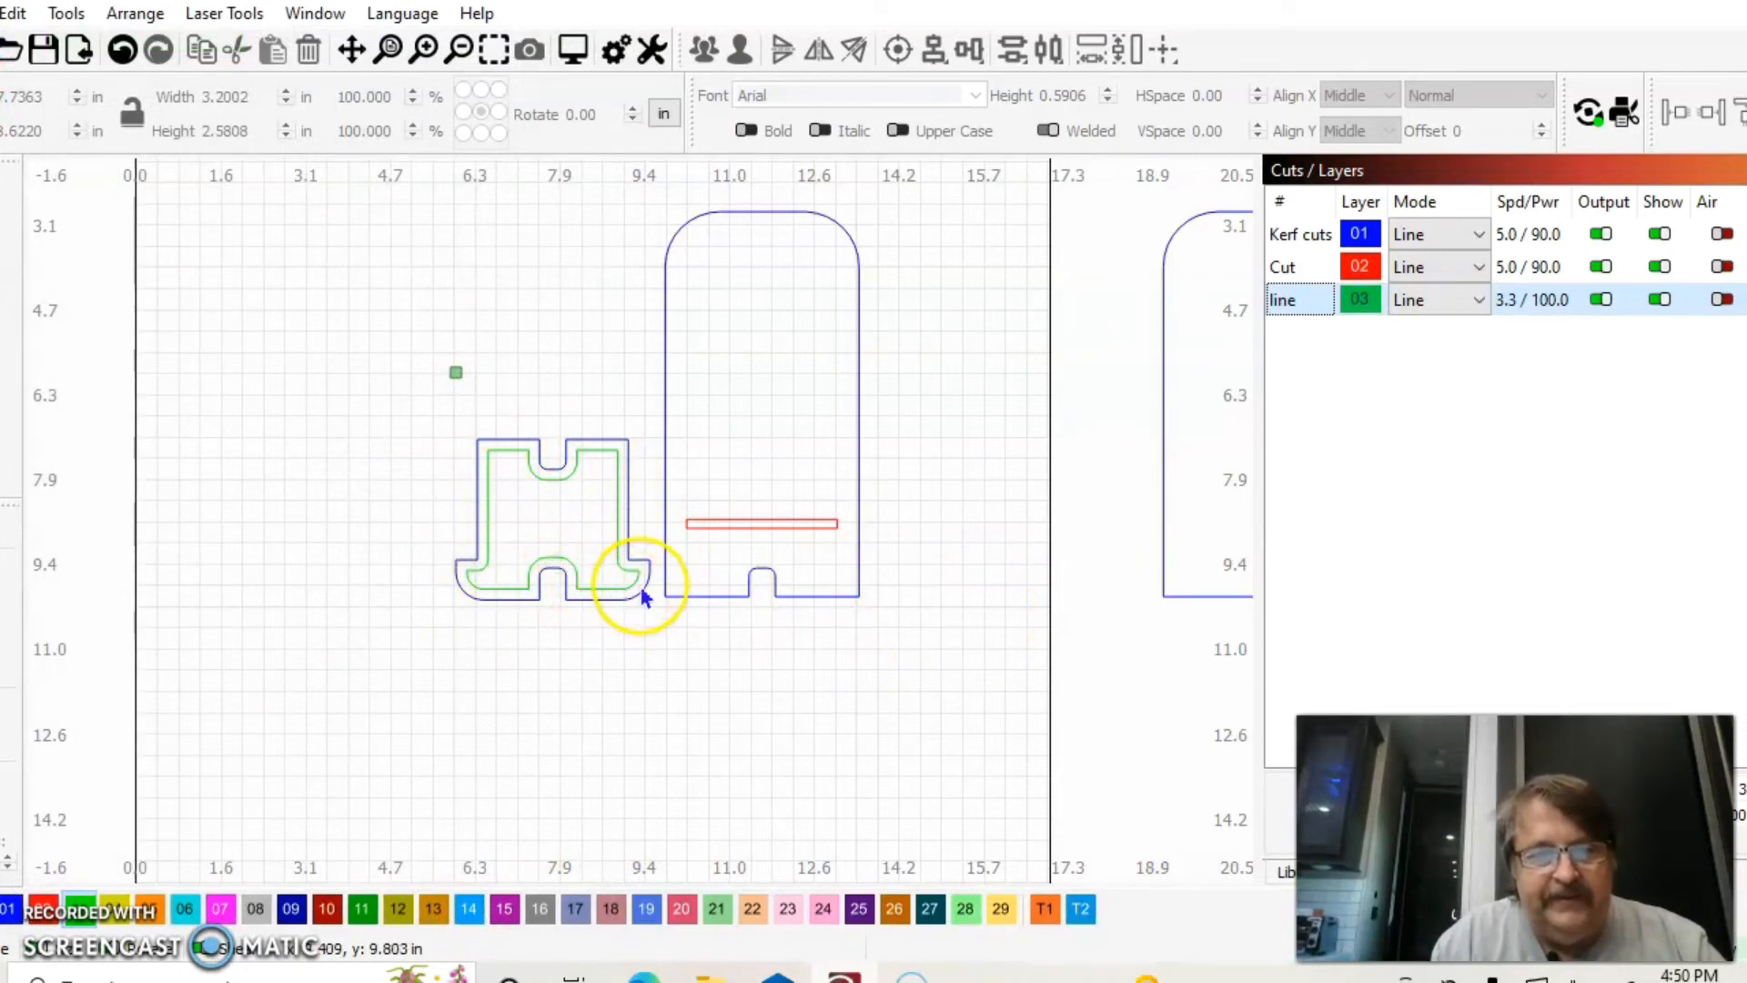
Step: Offset the arched panel's outline inward by 0.2 in with round corners, keeping the original, and assign the new outline to green layer 03
click(667, 587)
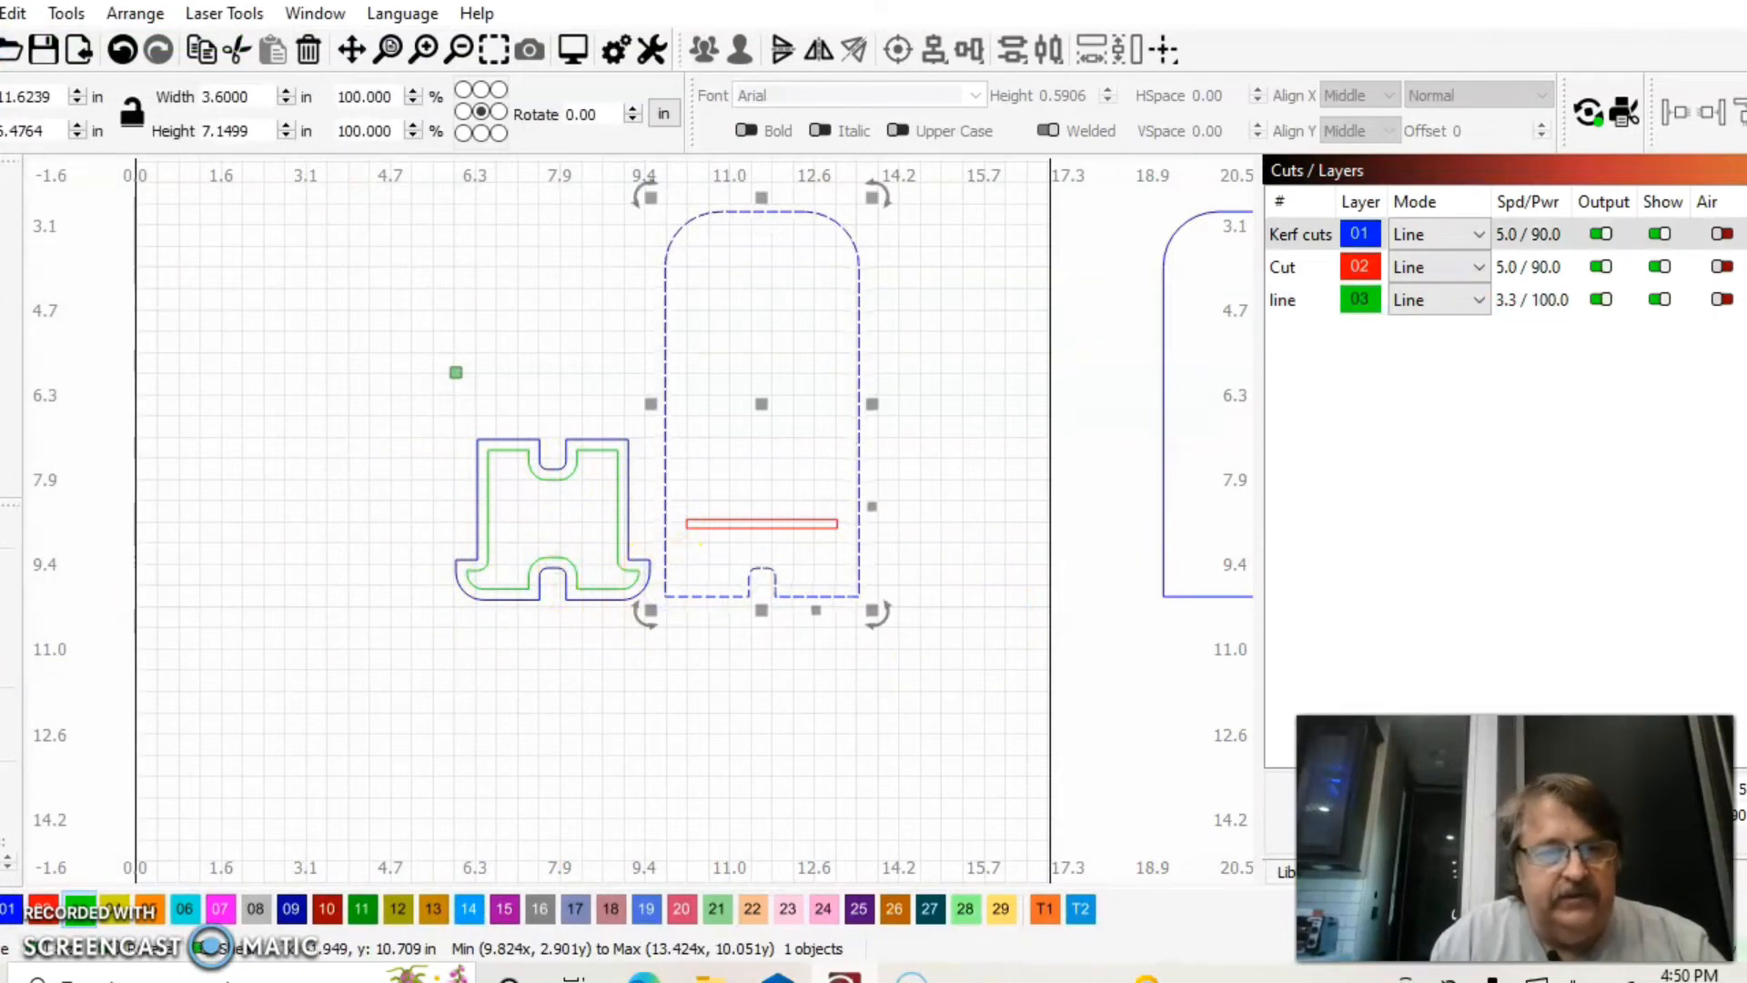
key(alt+o)
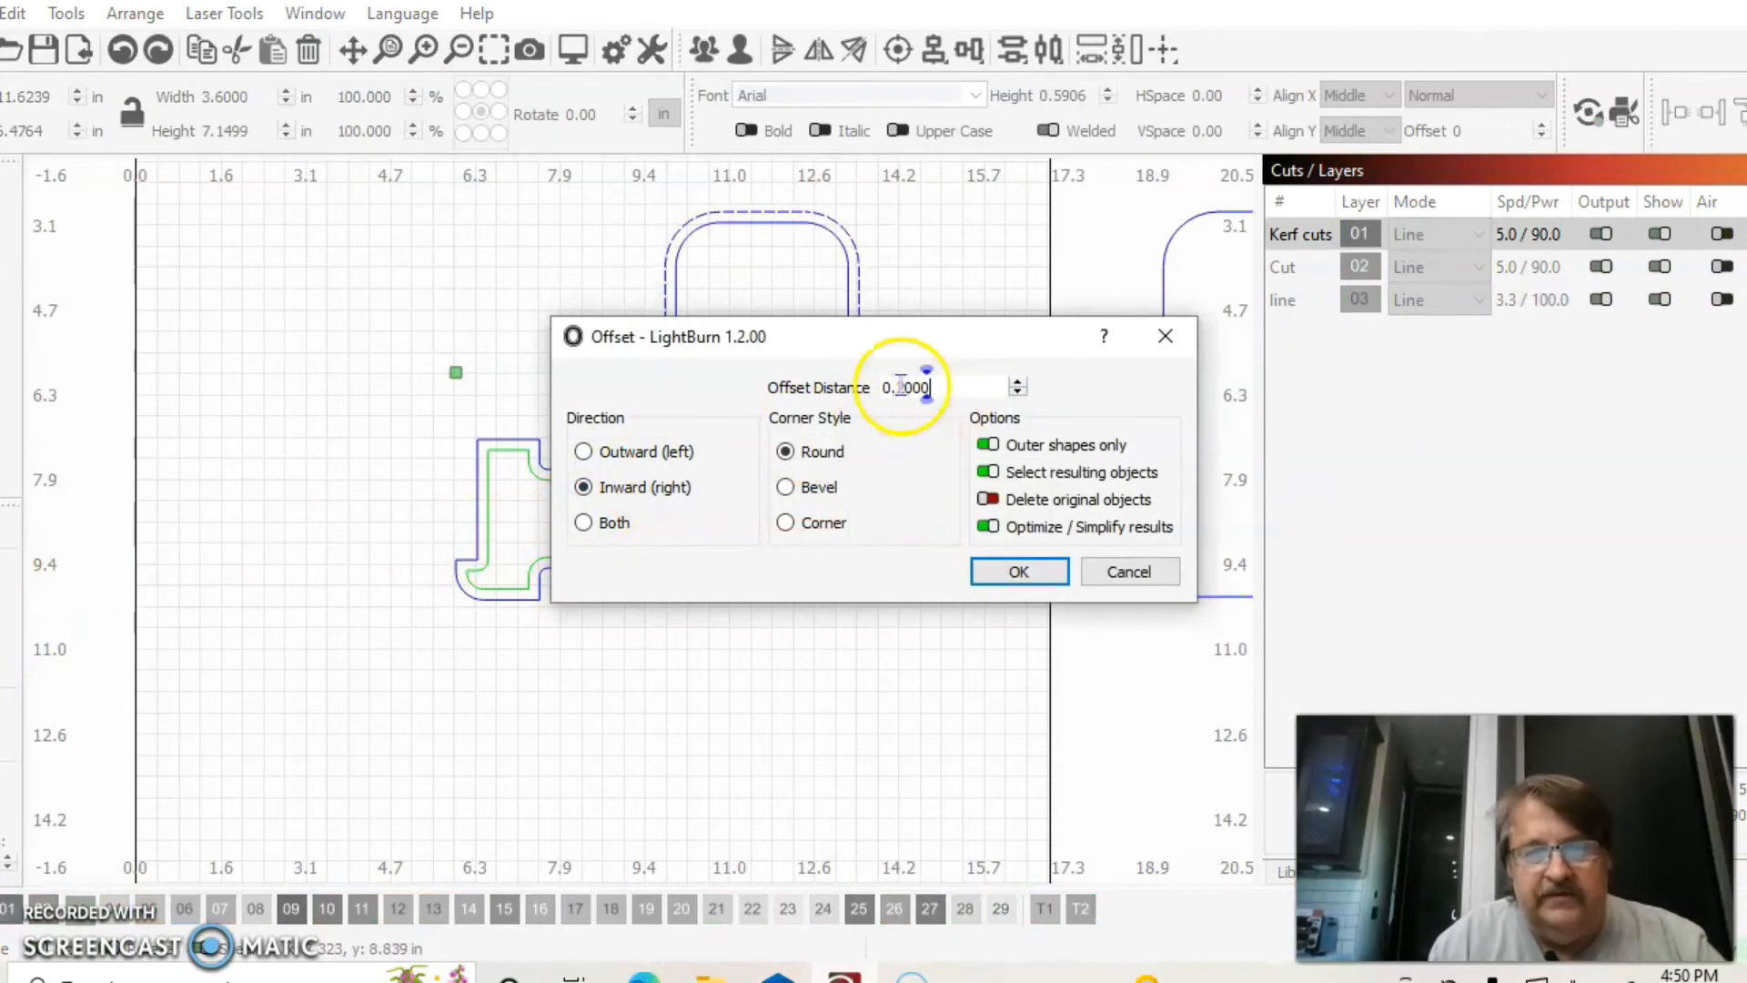
click(1006, 571)
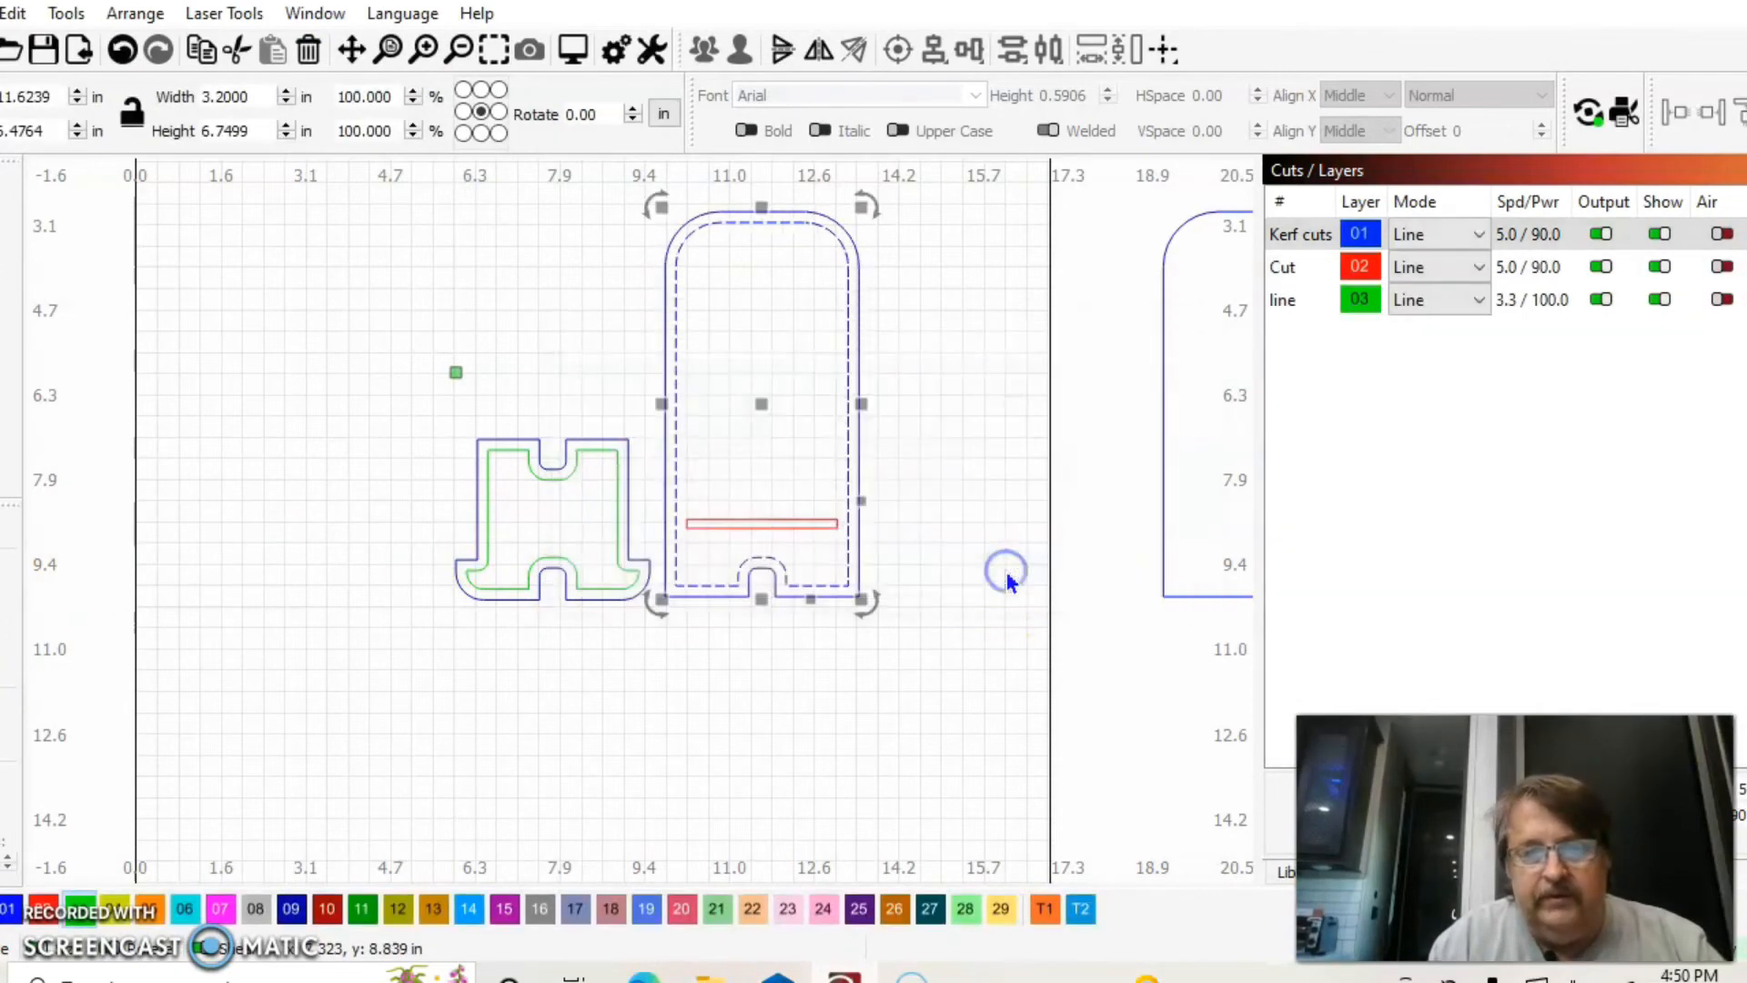
click(828, 592)
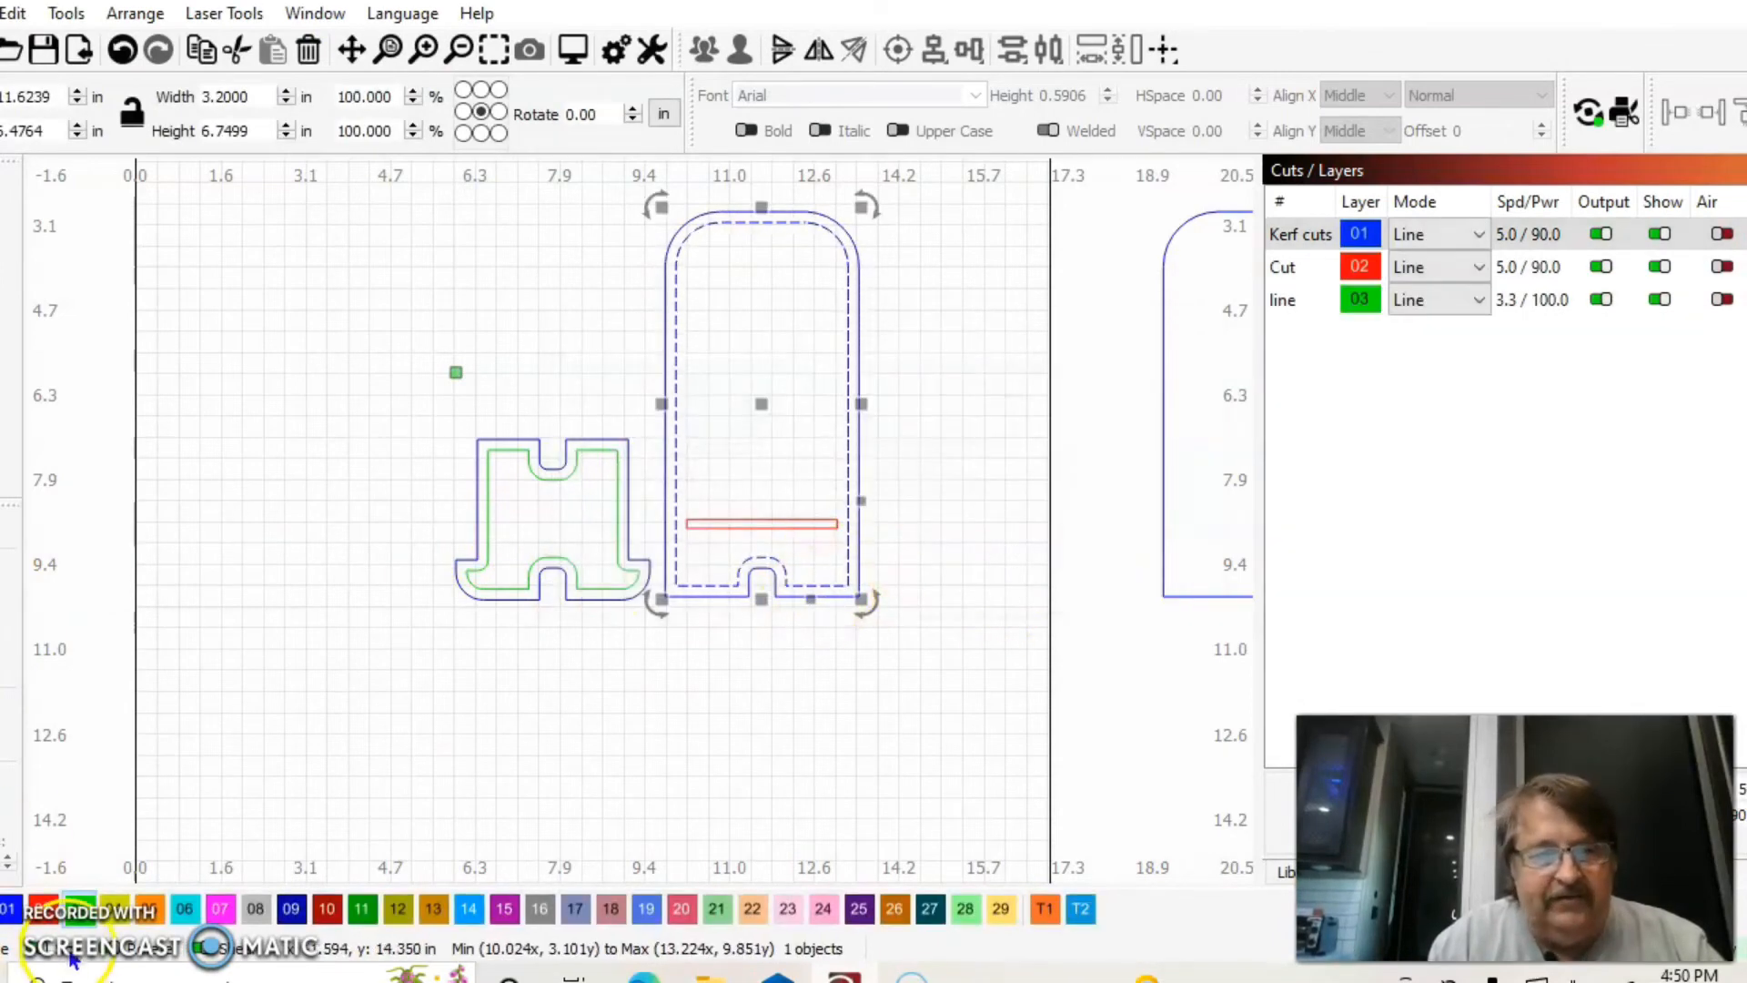
click(79, 909)
click(326, 539)
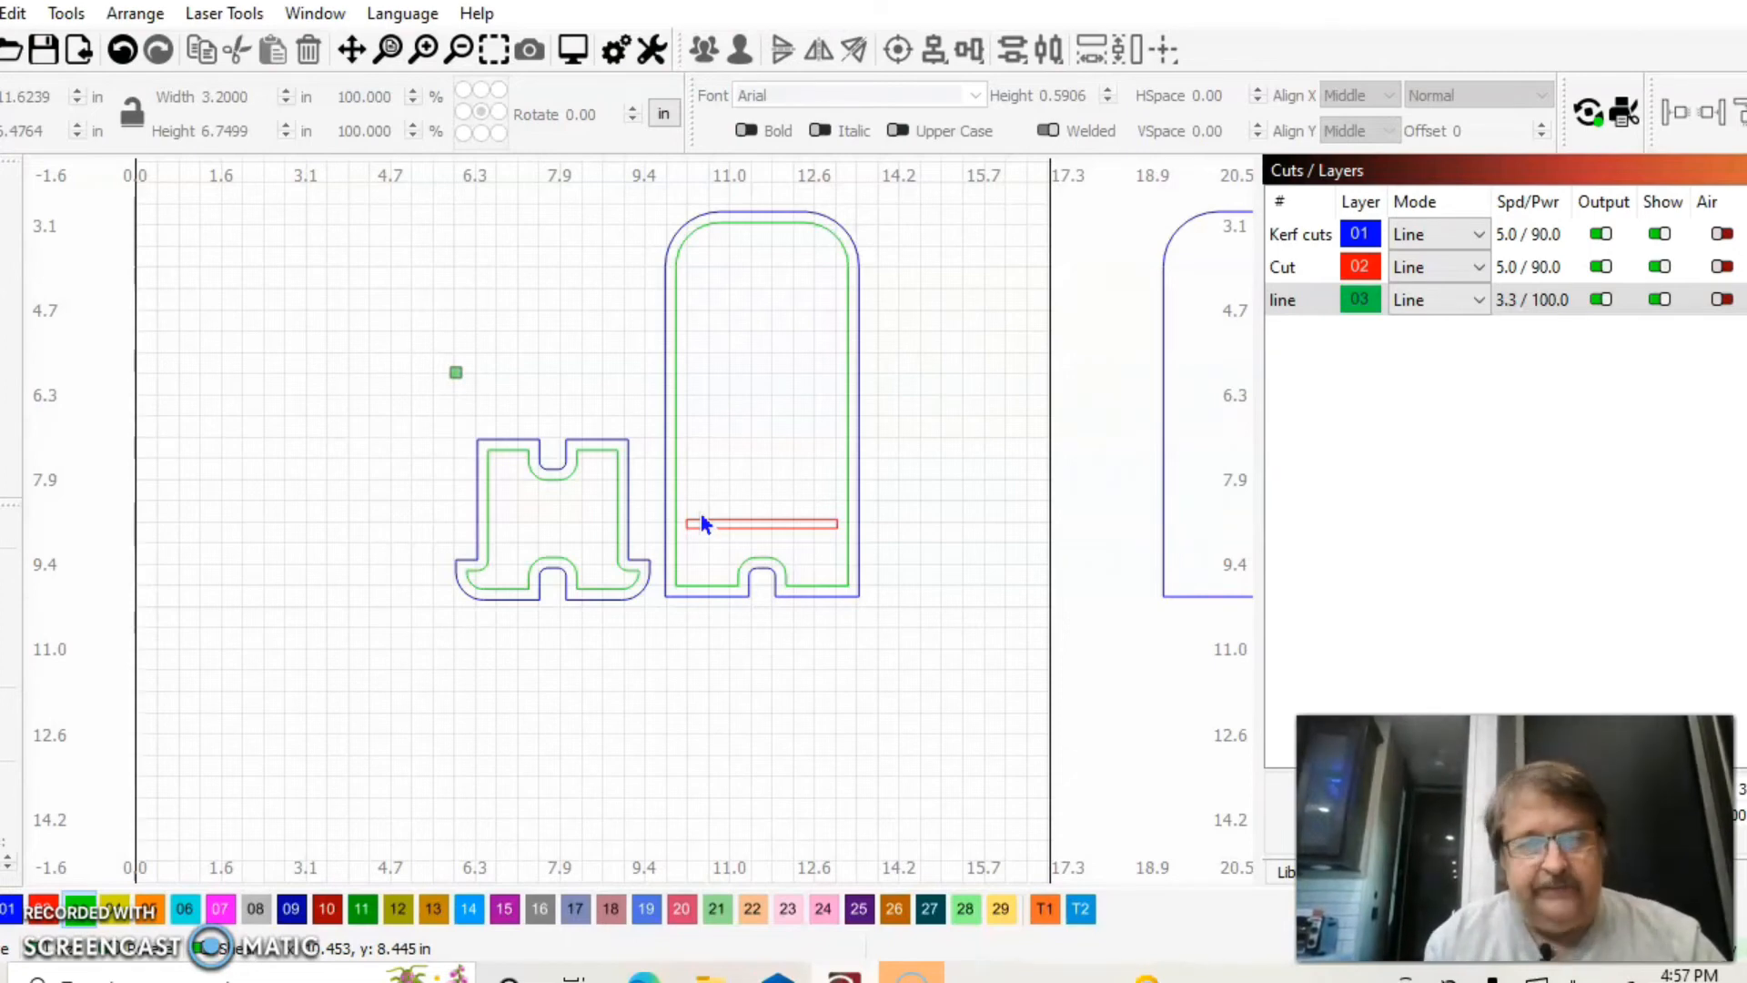
click(1164, 477)
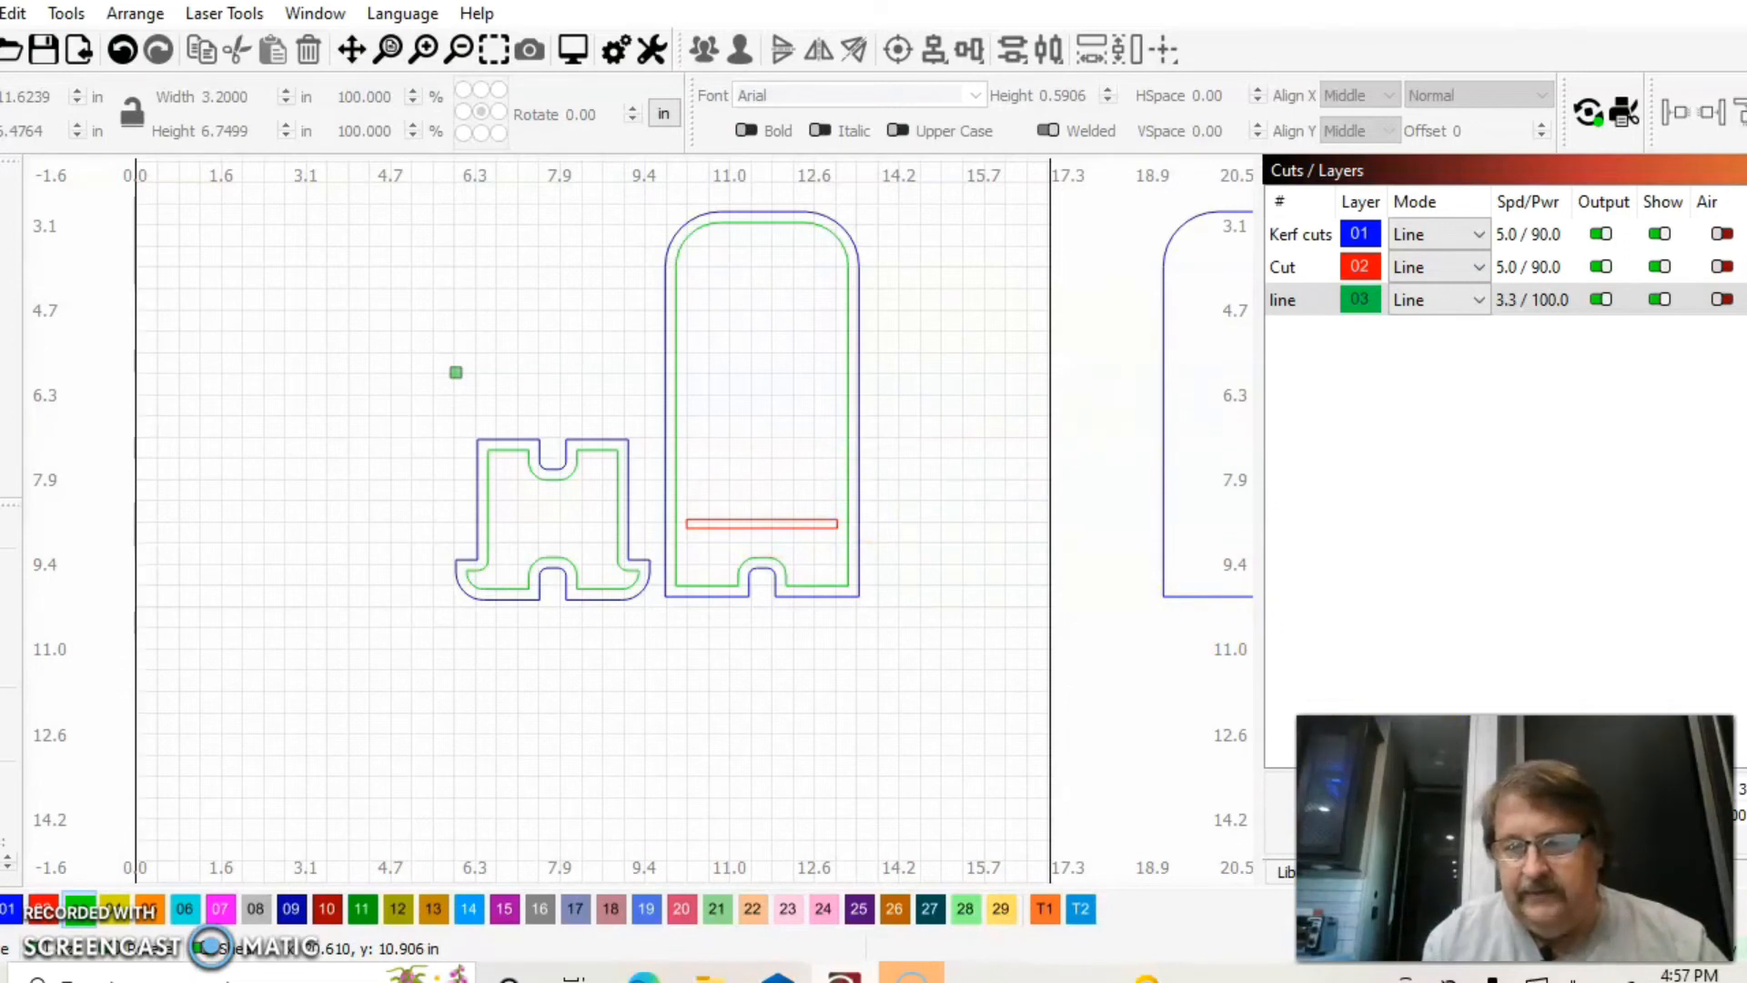
Step: Add the UNC graphic from the college logos art library to the project and move it to the empty area above the stepped piece
drag(1406, 855, 1396, 584)
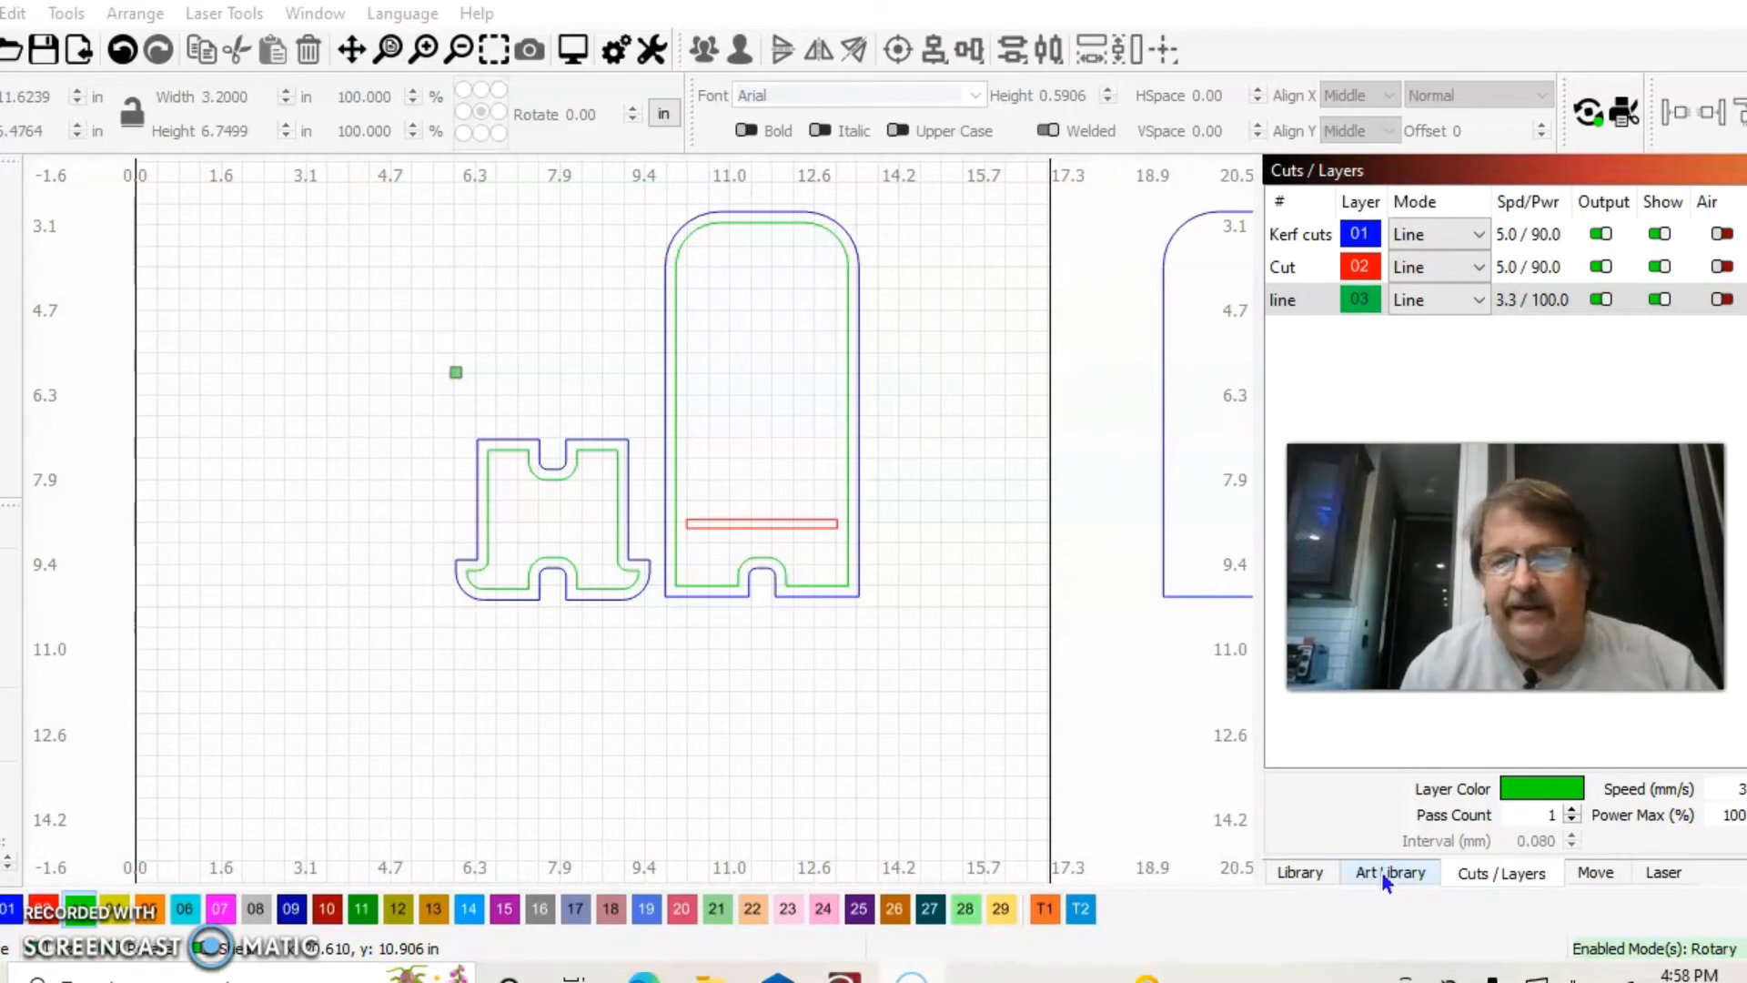
click(1383, 872)
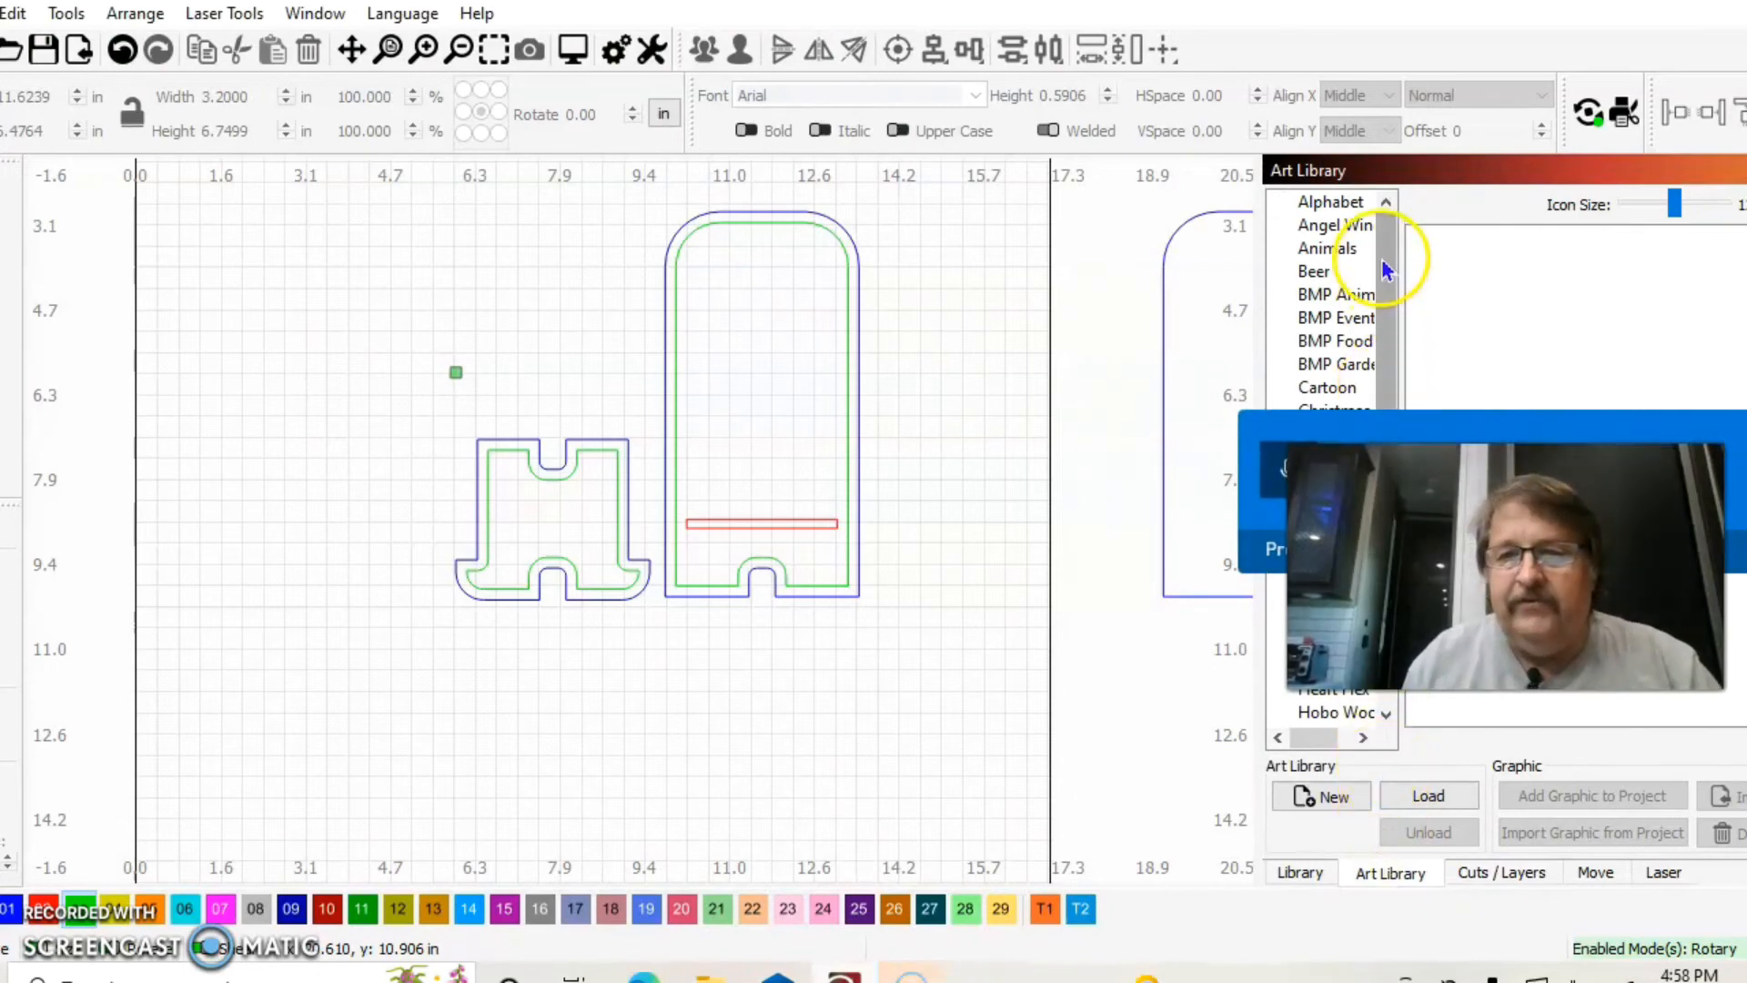
drag(1386, 238, 1395, 429)
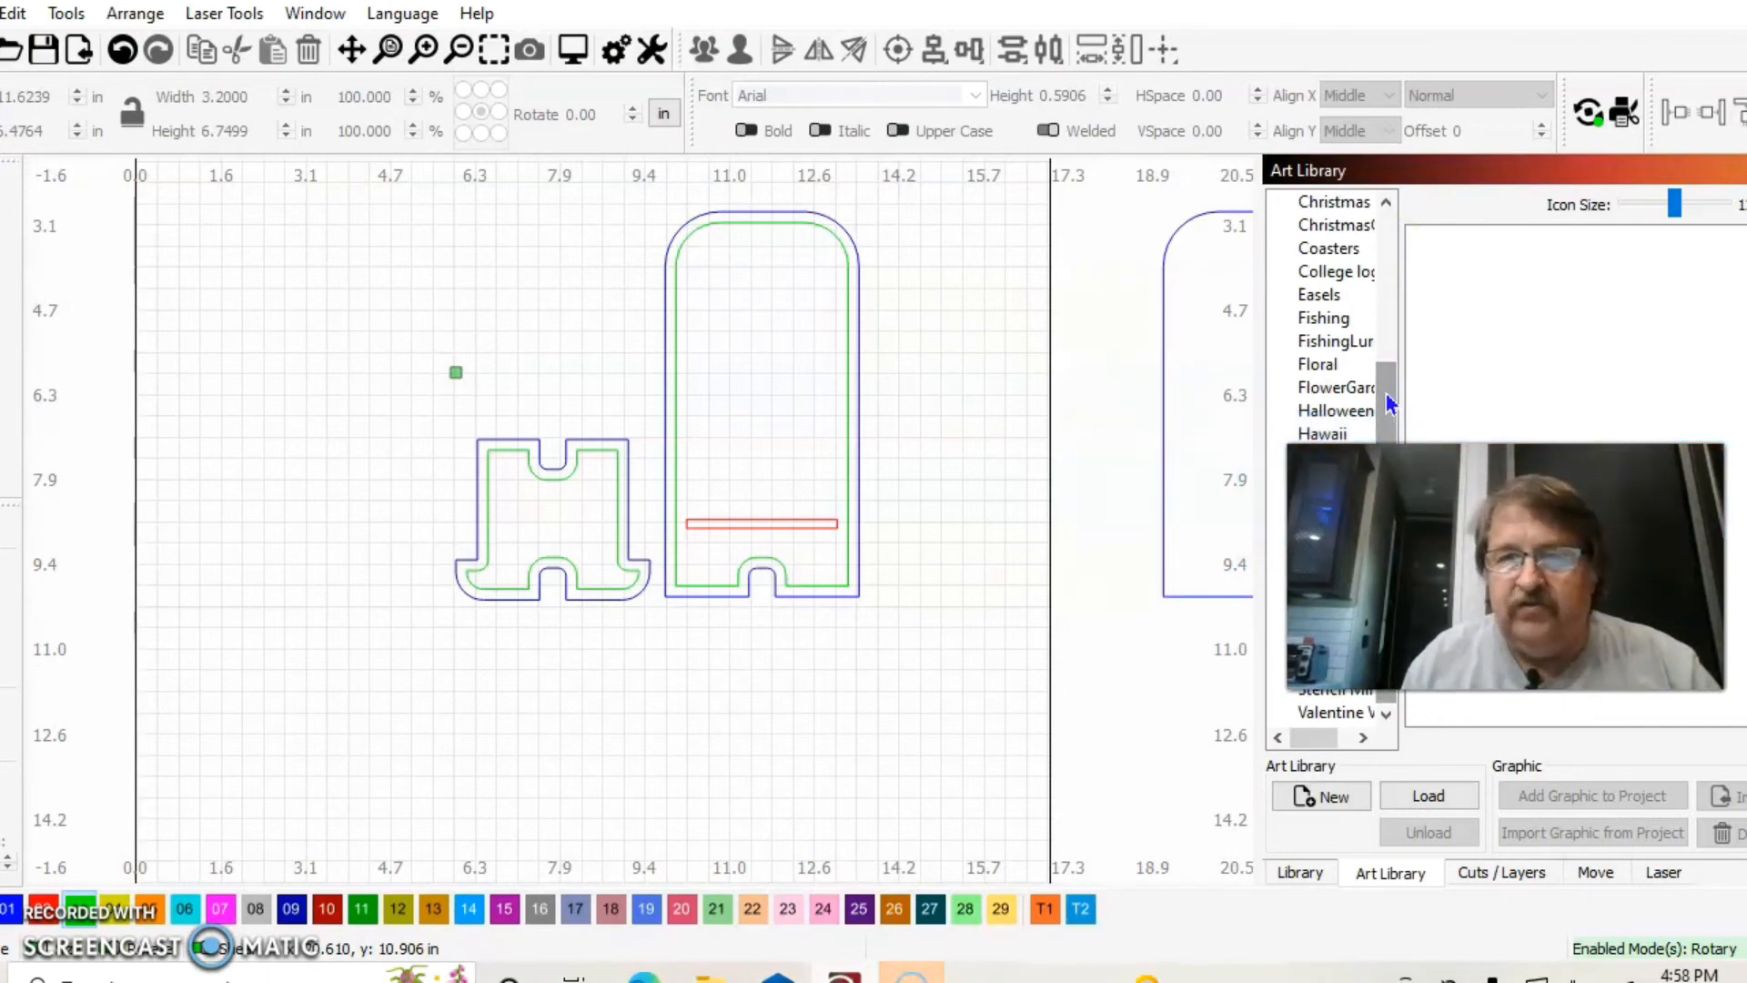
mouse_move(1385, 384)
mouse_down()
mouse_move(1385, 274)
mouse_move(1387, 418)
mouse_up()
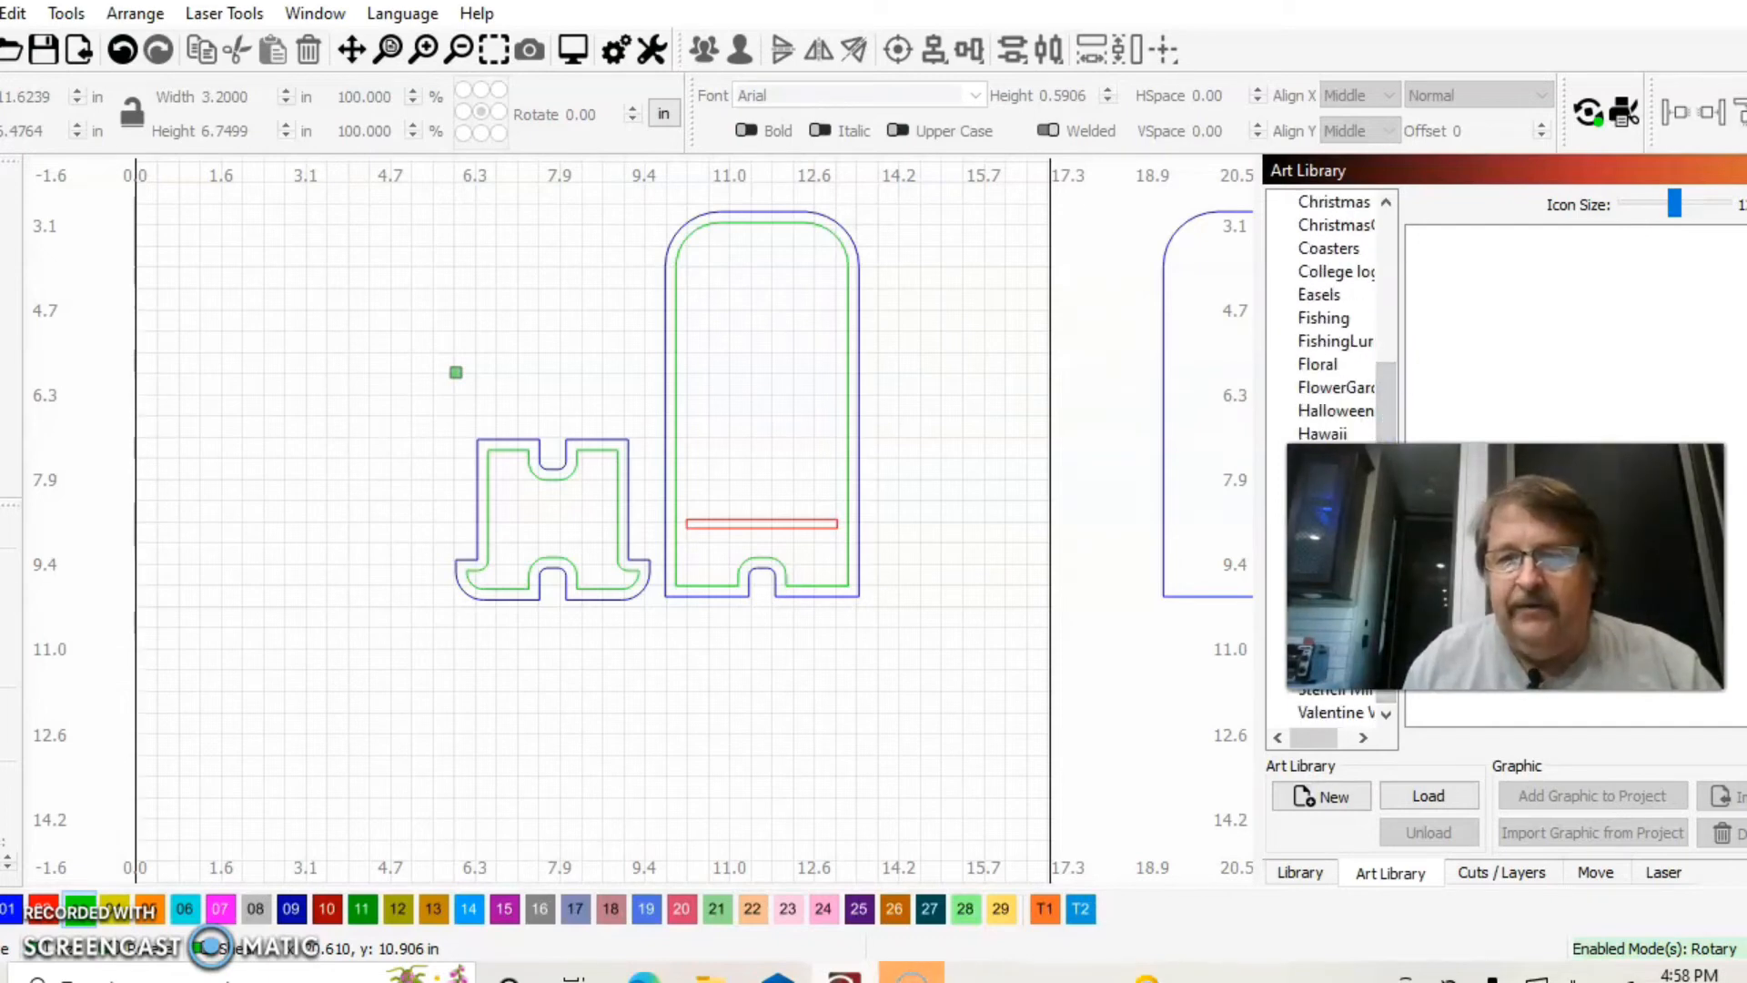
drag(1390, 393, 1388, 357)
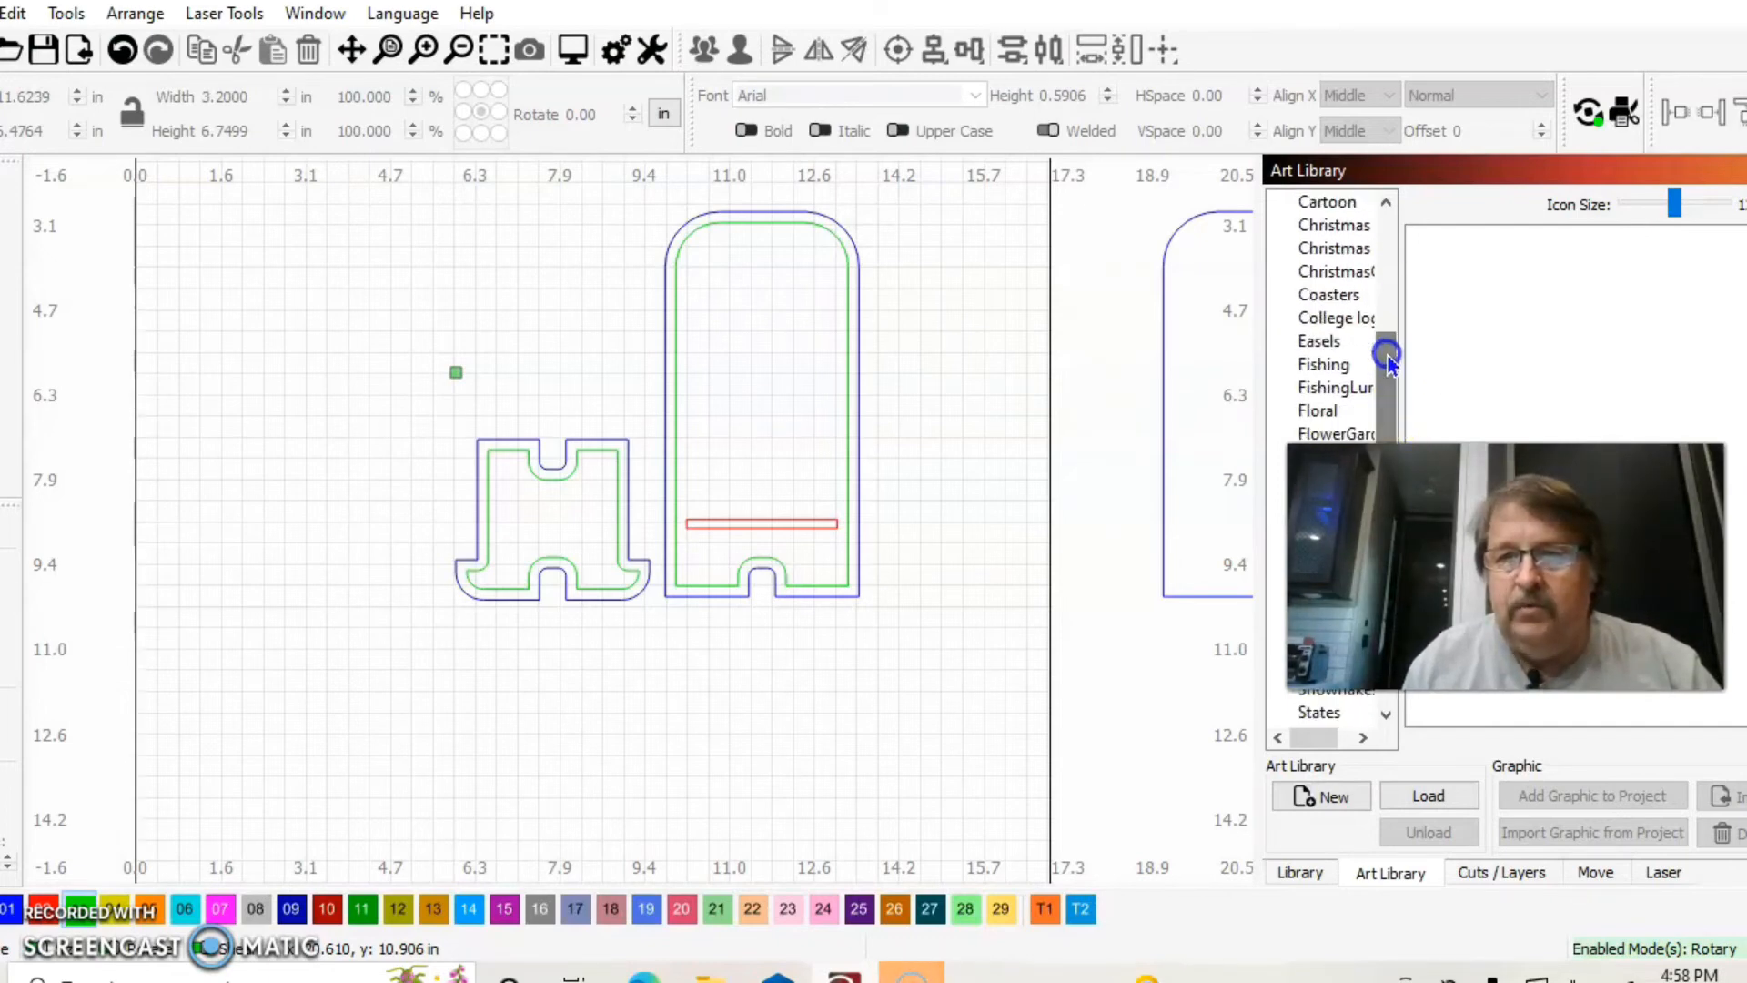
click(1328, 310)
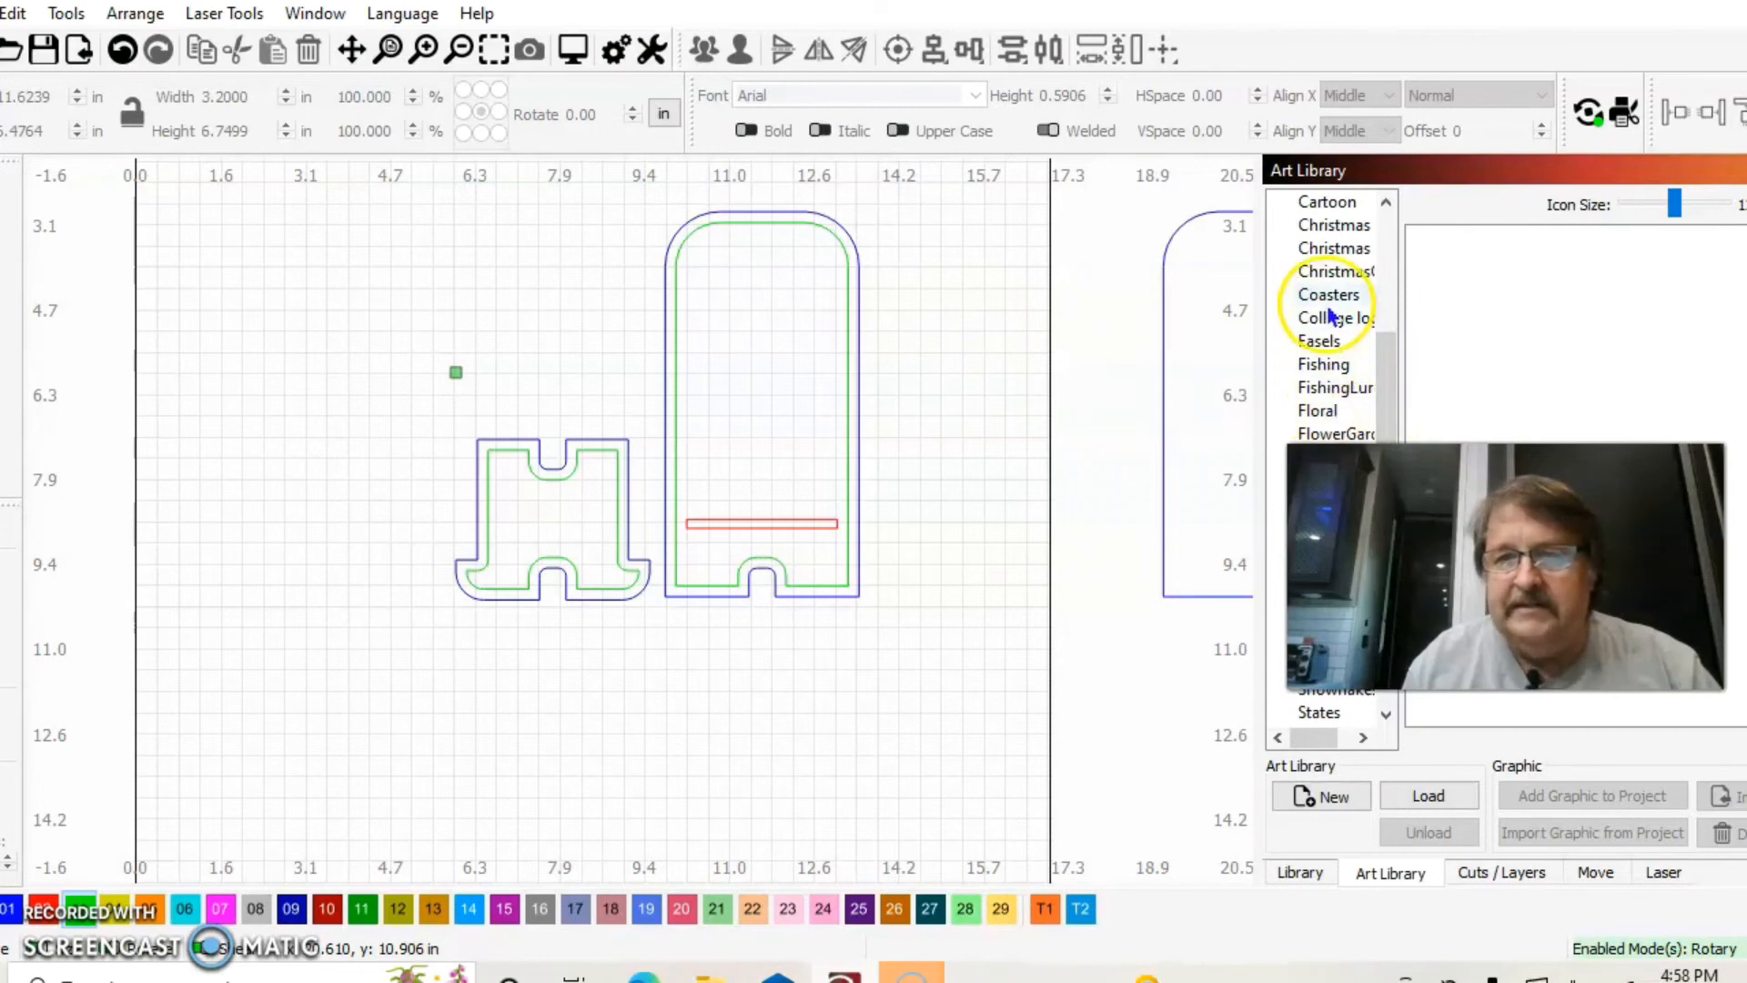
click(1549, 280)
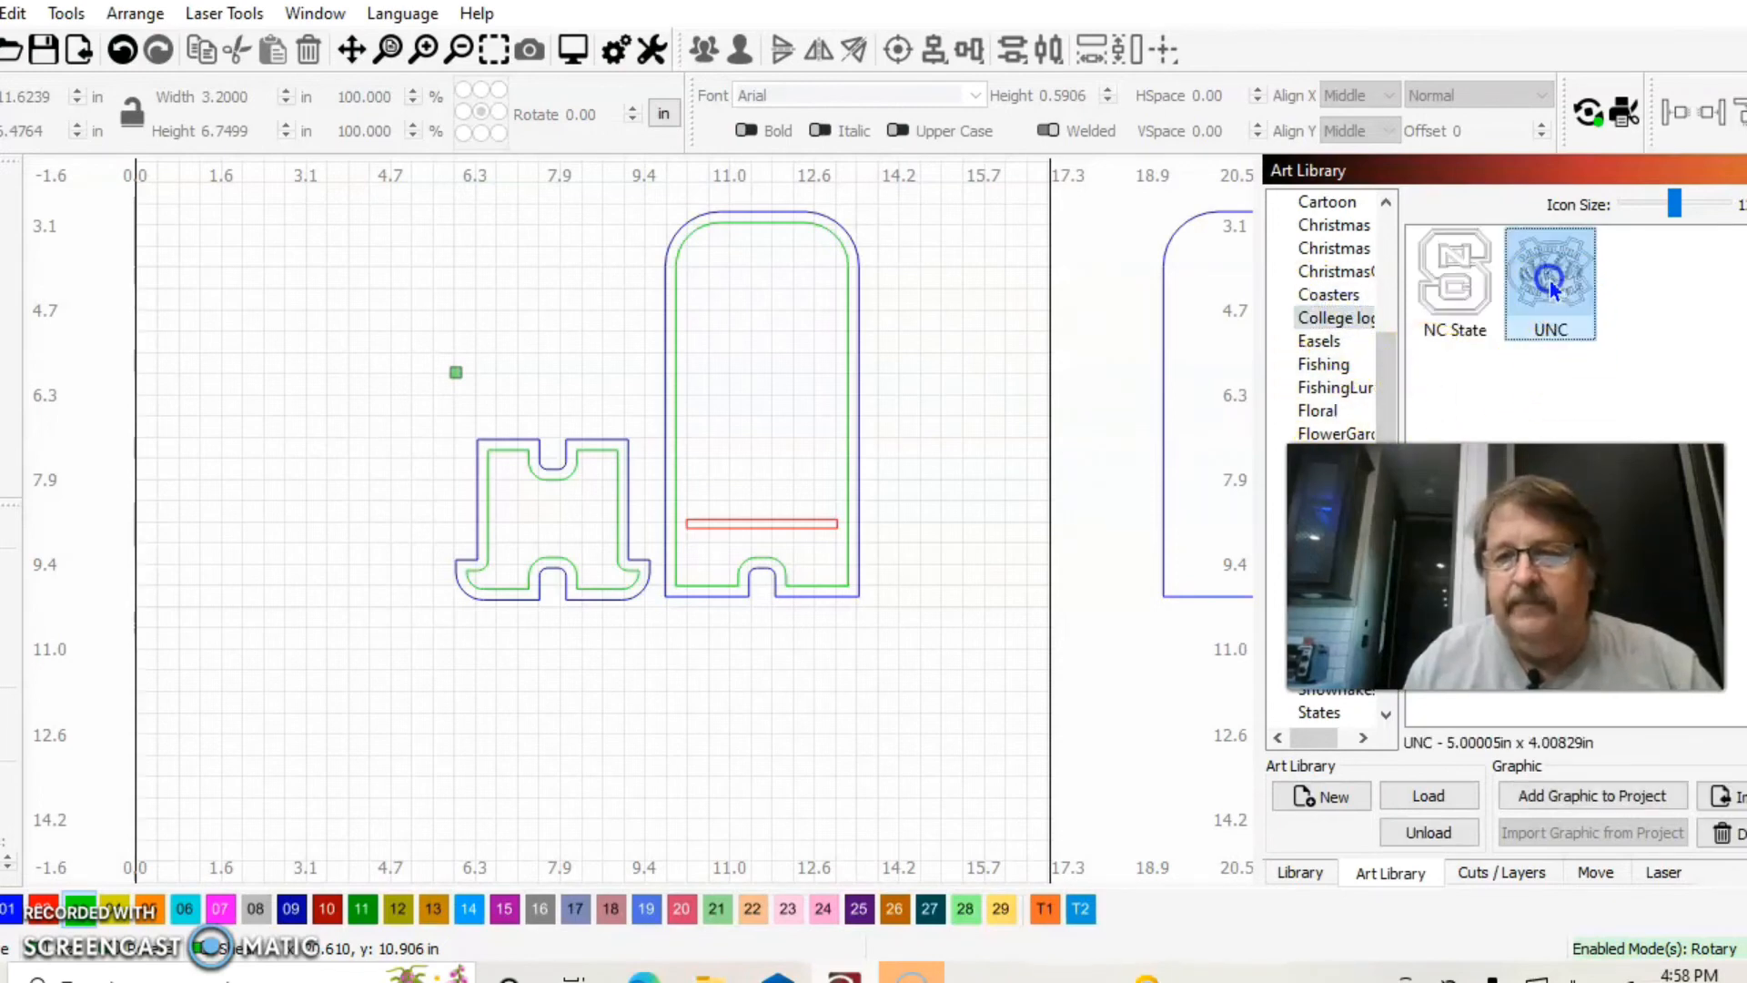
click(1449, 796)
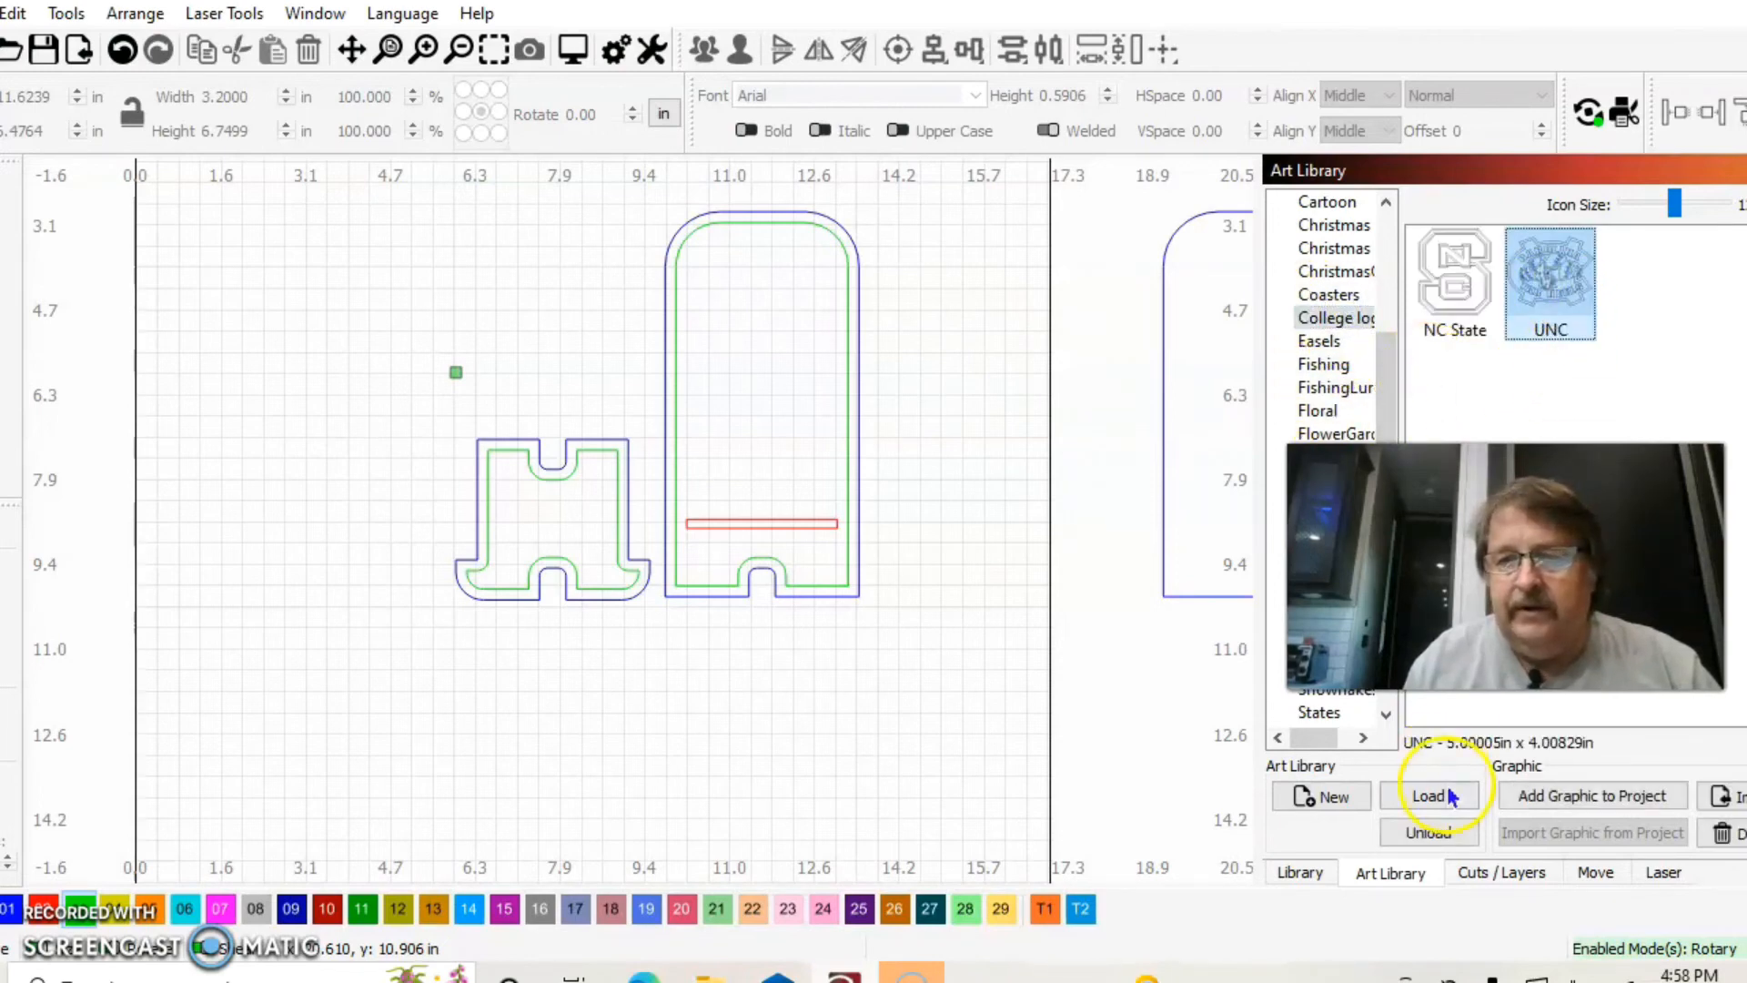
click(1560, 797)
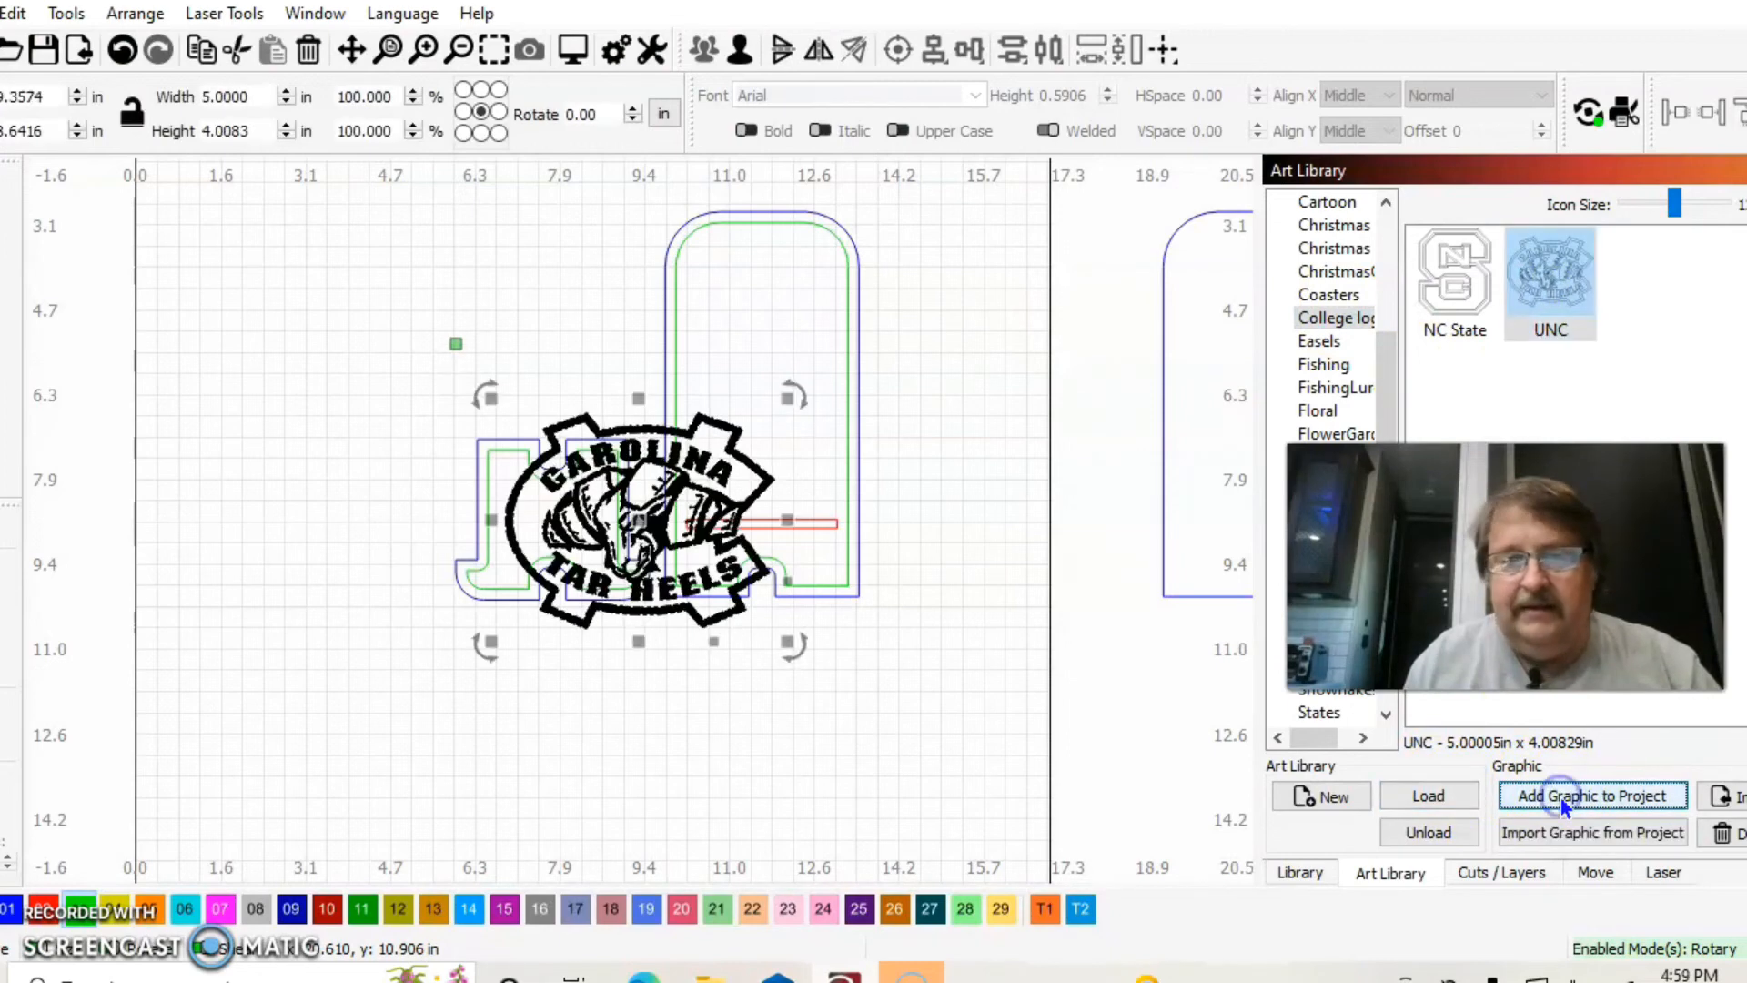
click(1489, 873)
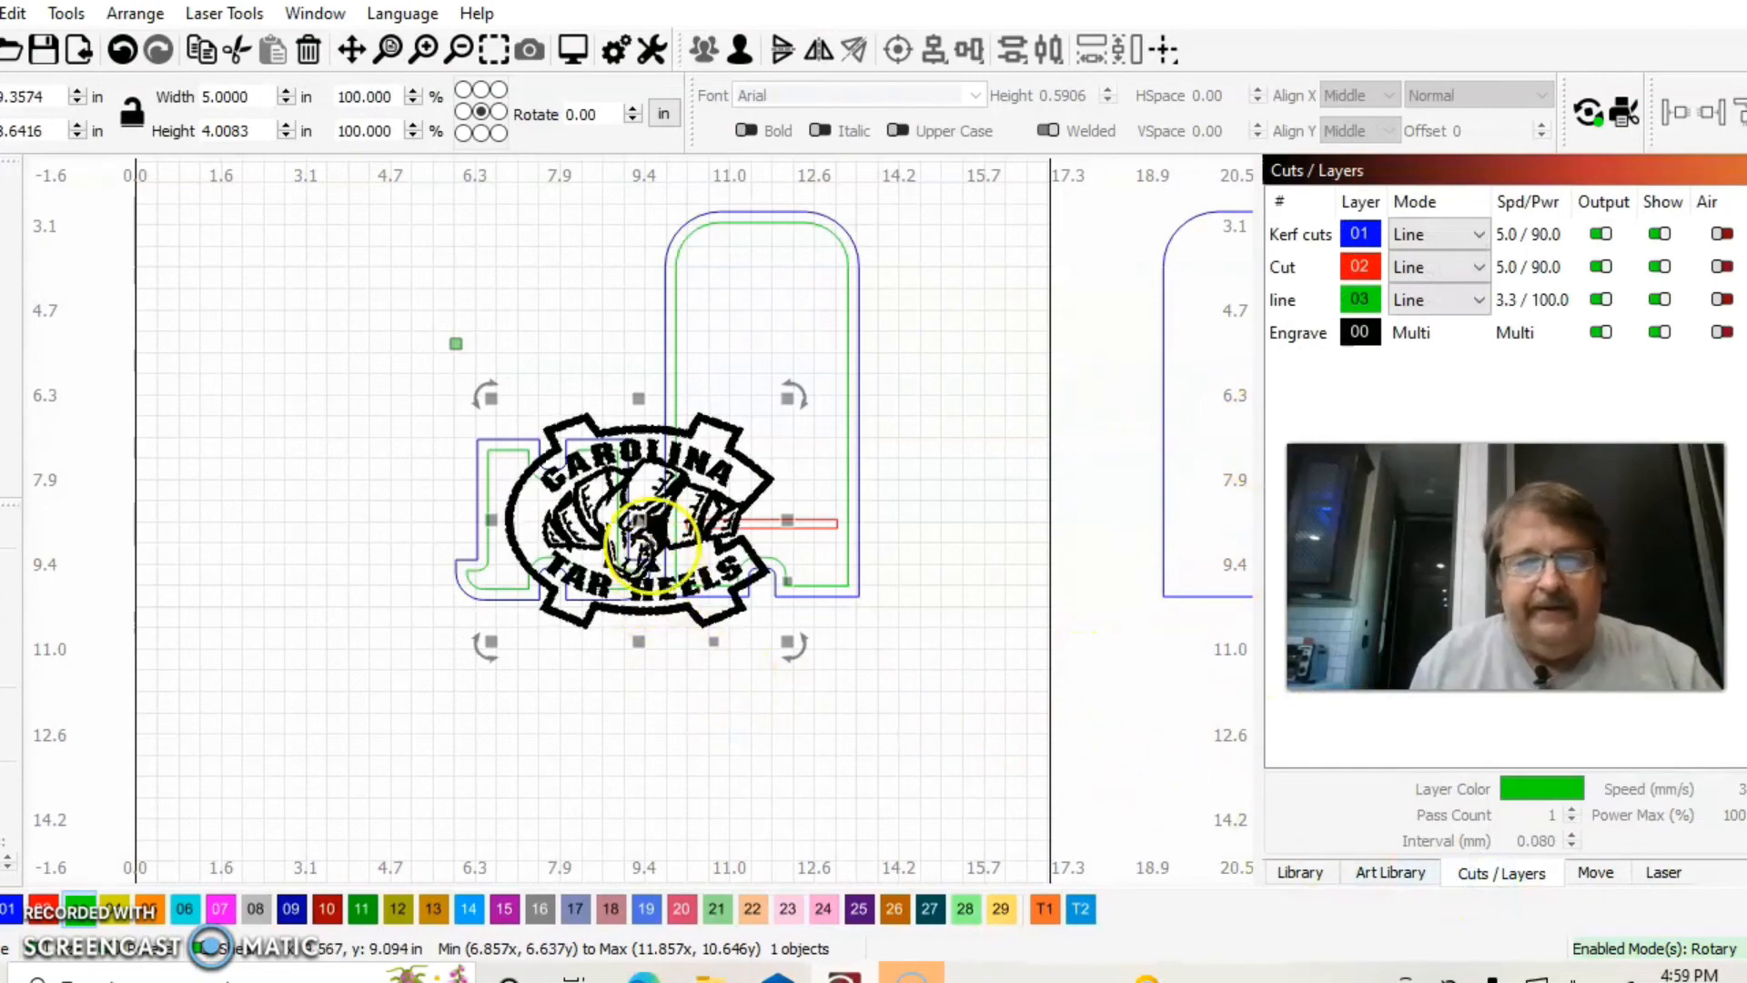
drag(641, 531, 350, 345)
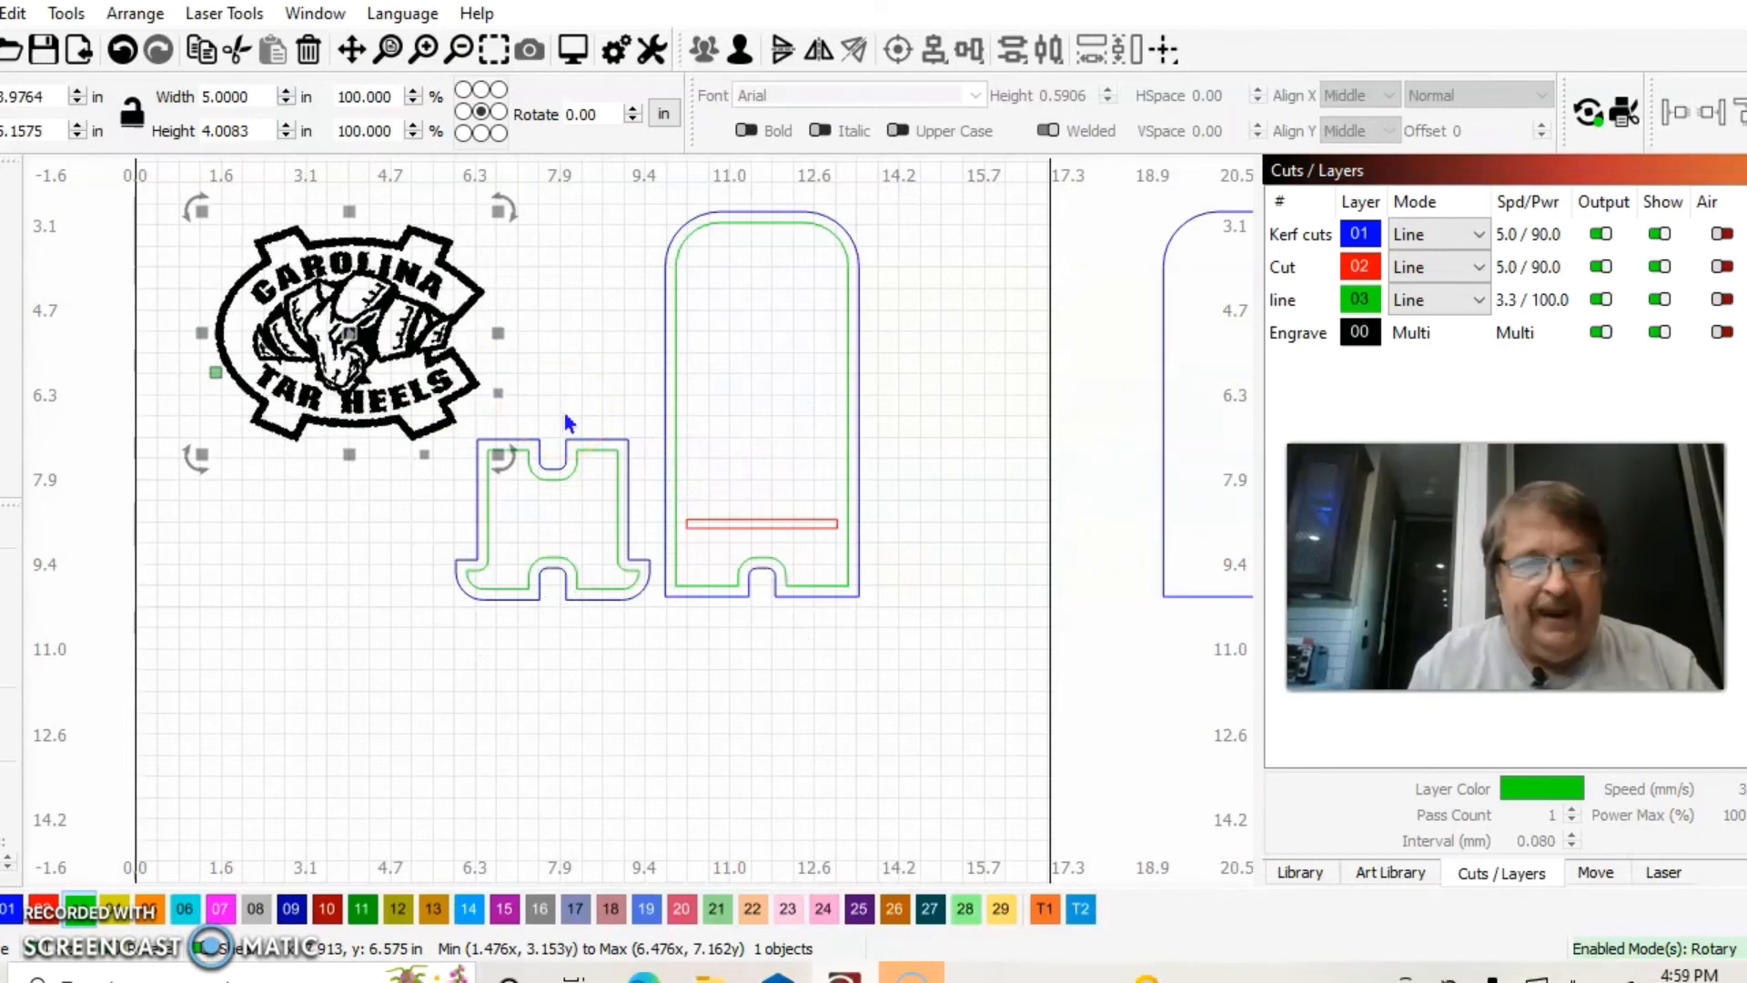
click(496, 457)
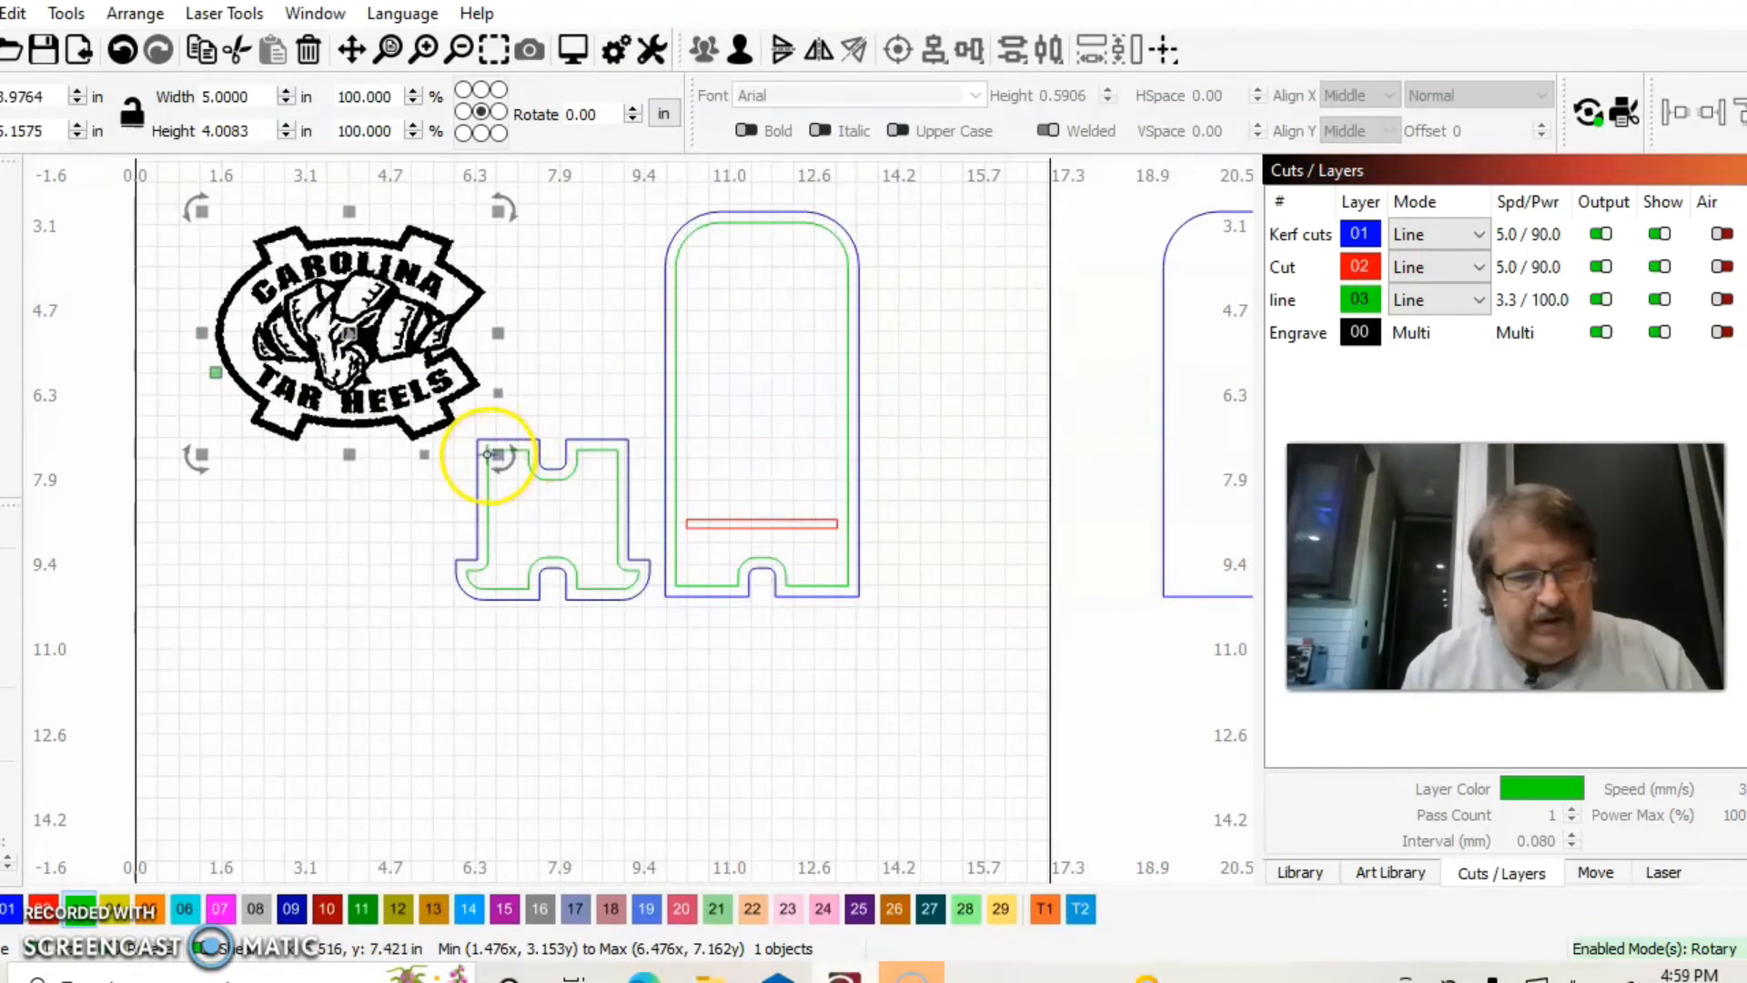
drag(496, 458, 434, 406)
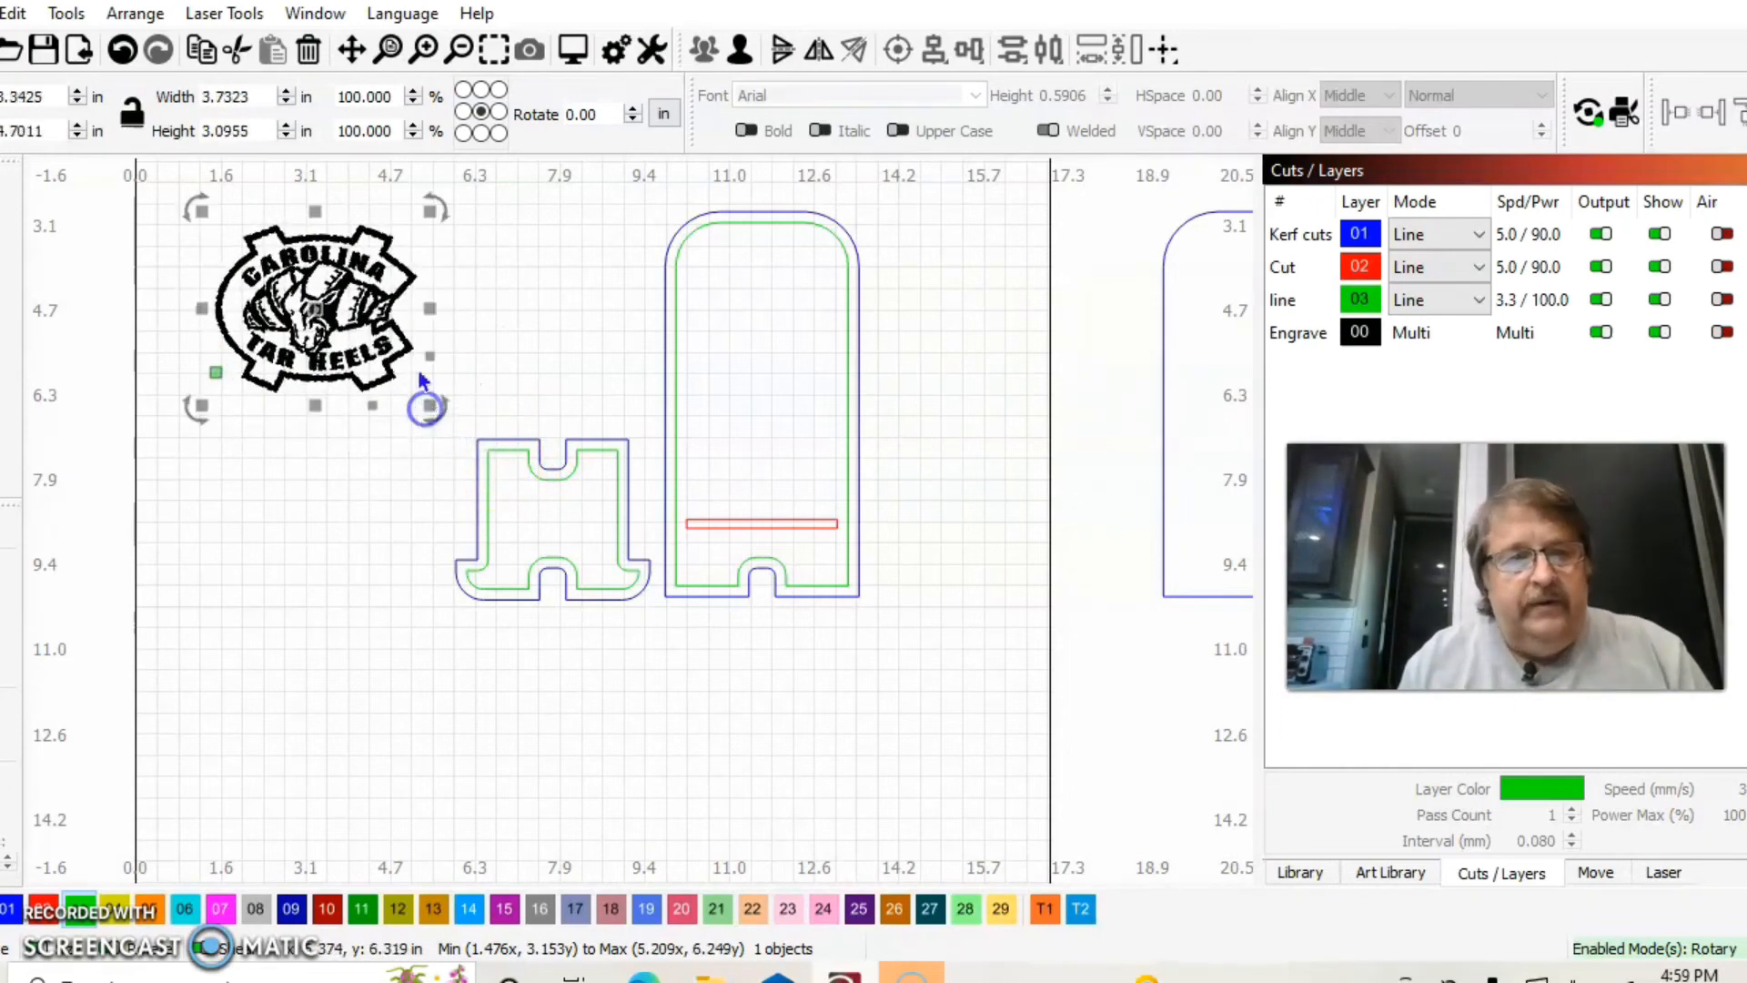
click(124, 47)
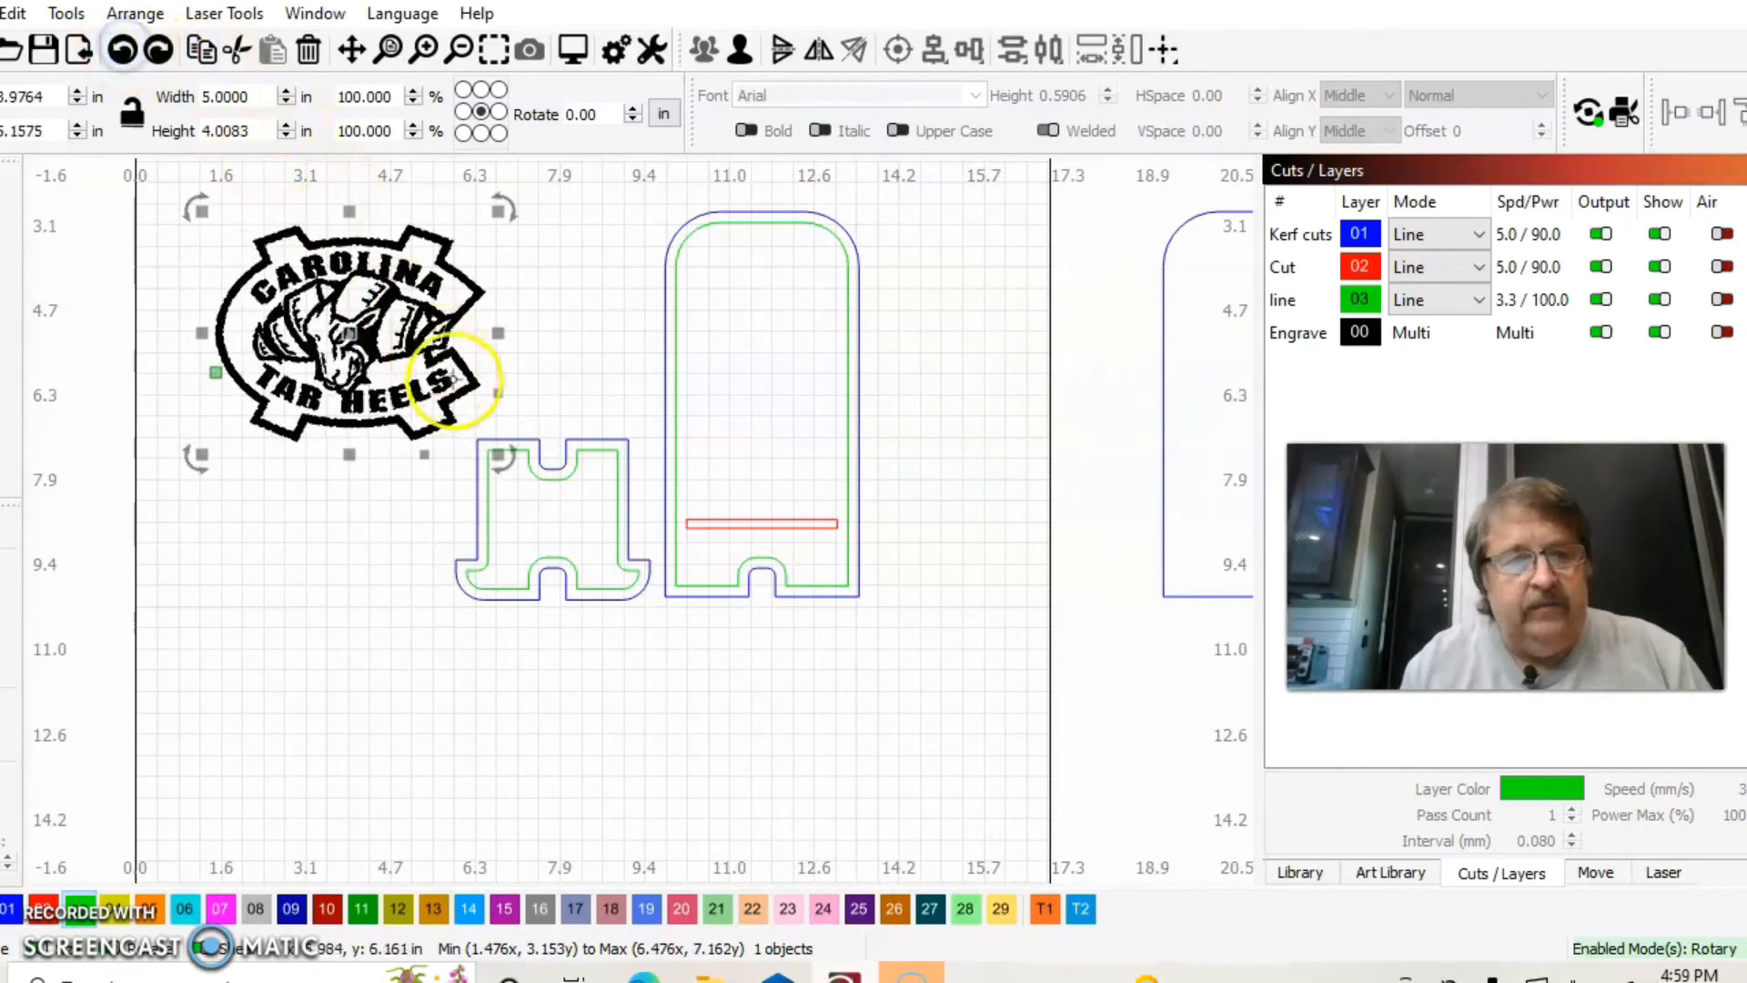
Step: Scale the UNC logo down proportionally to about 2.41 by 1.93 in and place it in the upper part of the arched panel
drag(498, 455, 452, 418)
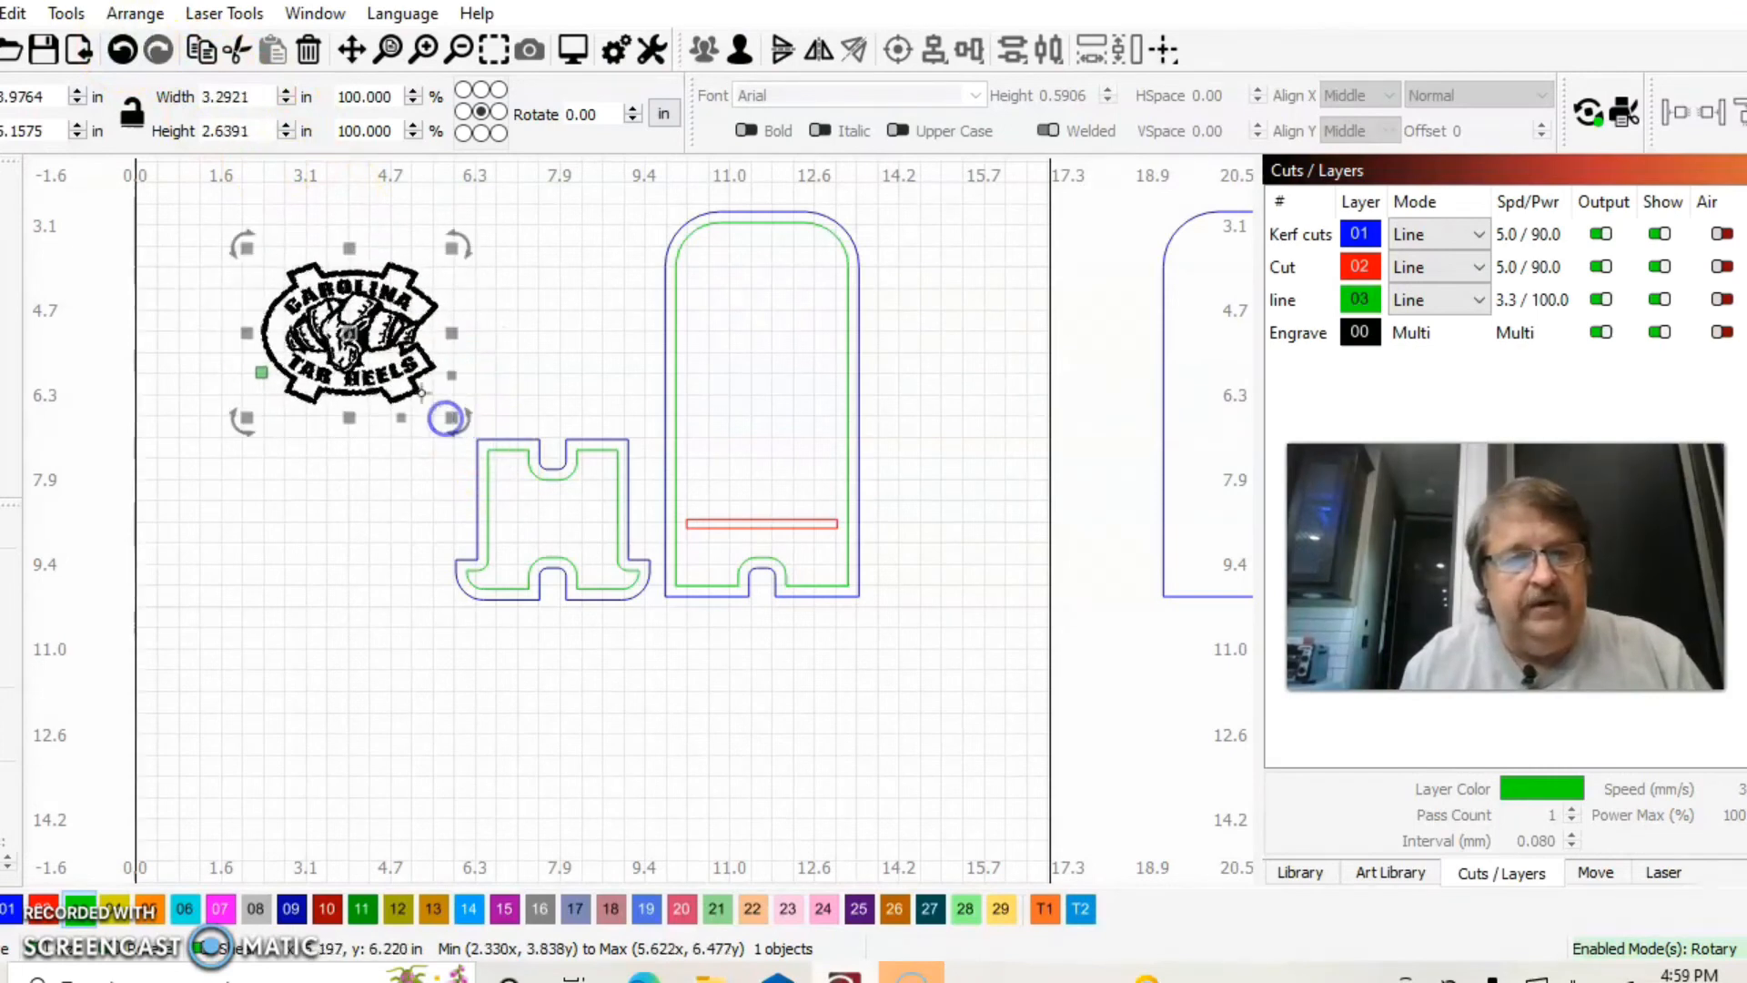
drag(369, 343, 782, 334)
drag(865, 409, 831, 394)
click(547, 340)
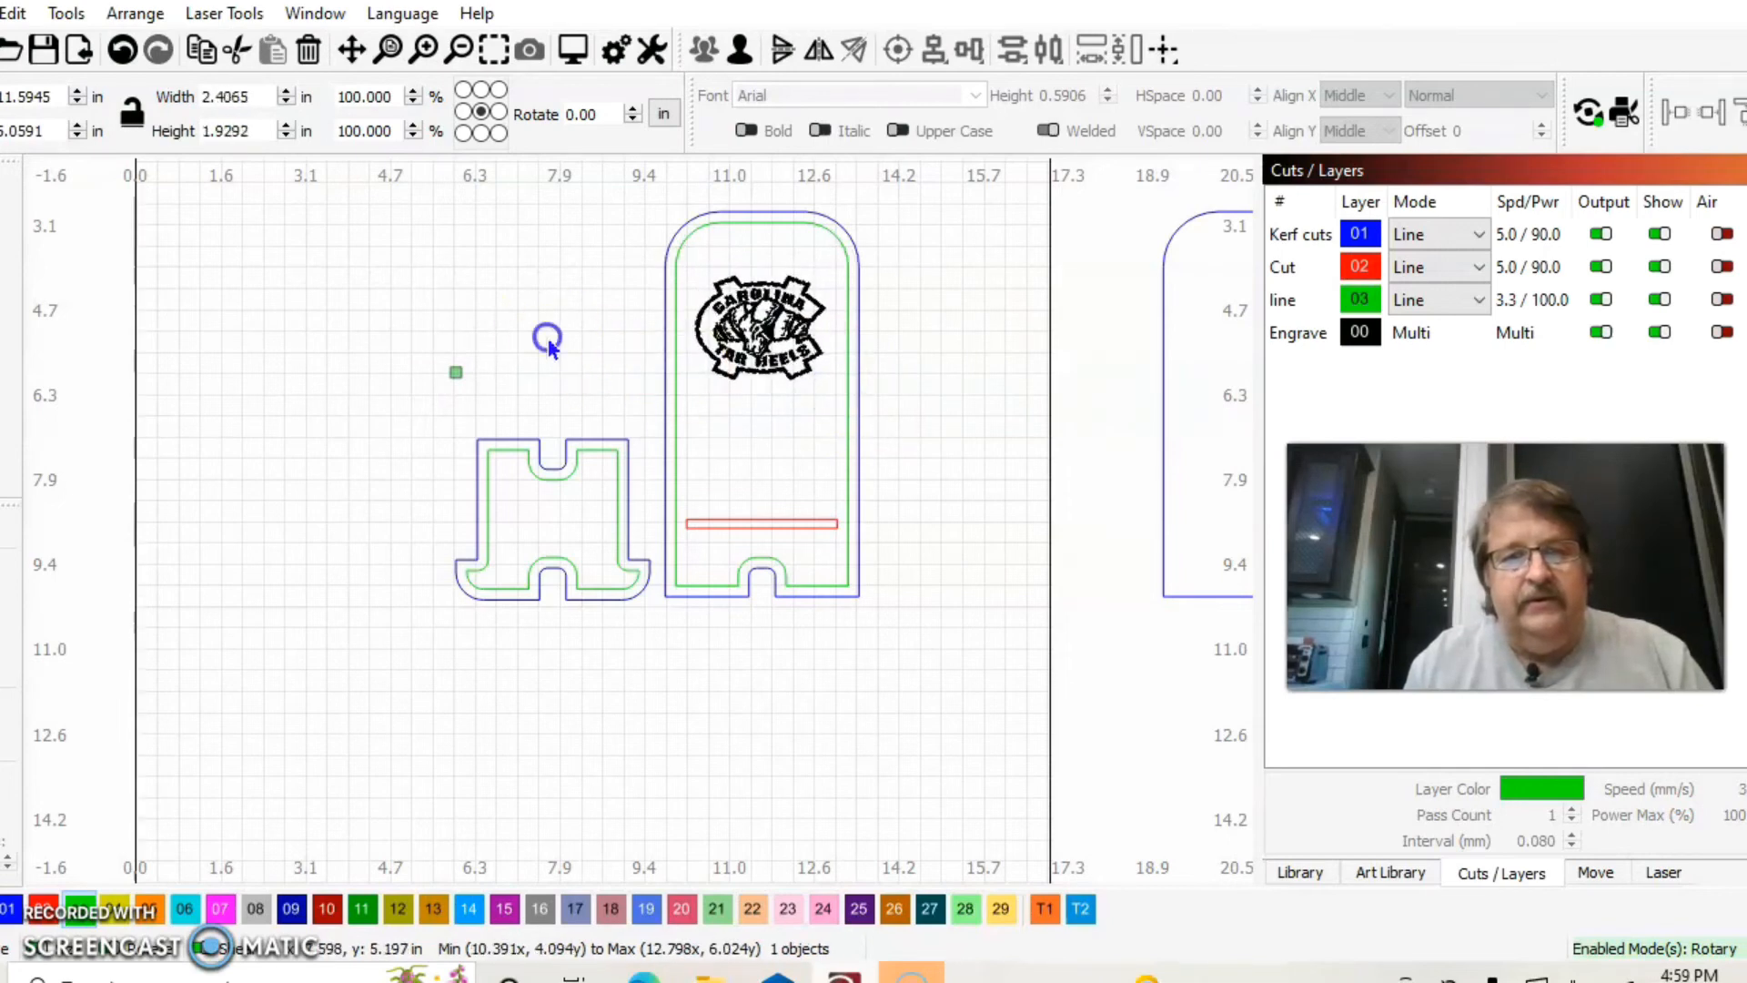
Step: Align the UNC logo's centre horizontally with the arched panel's outer outline
click(769, 334)
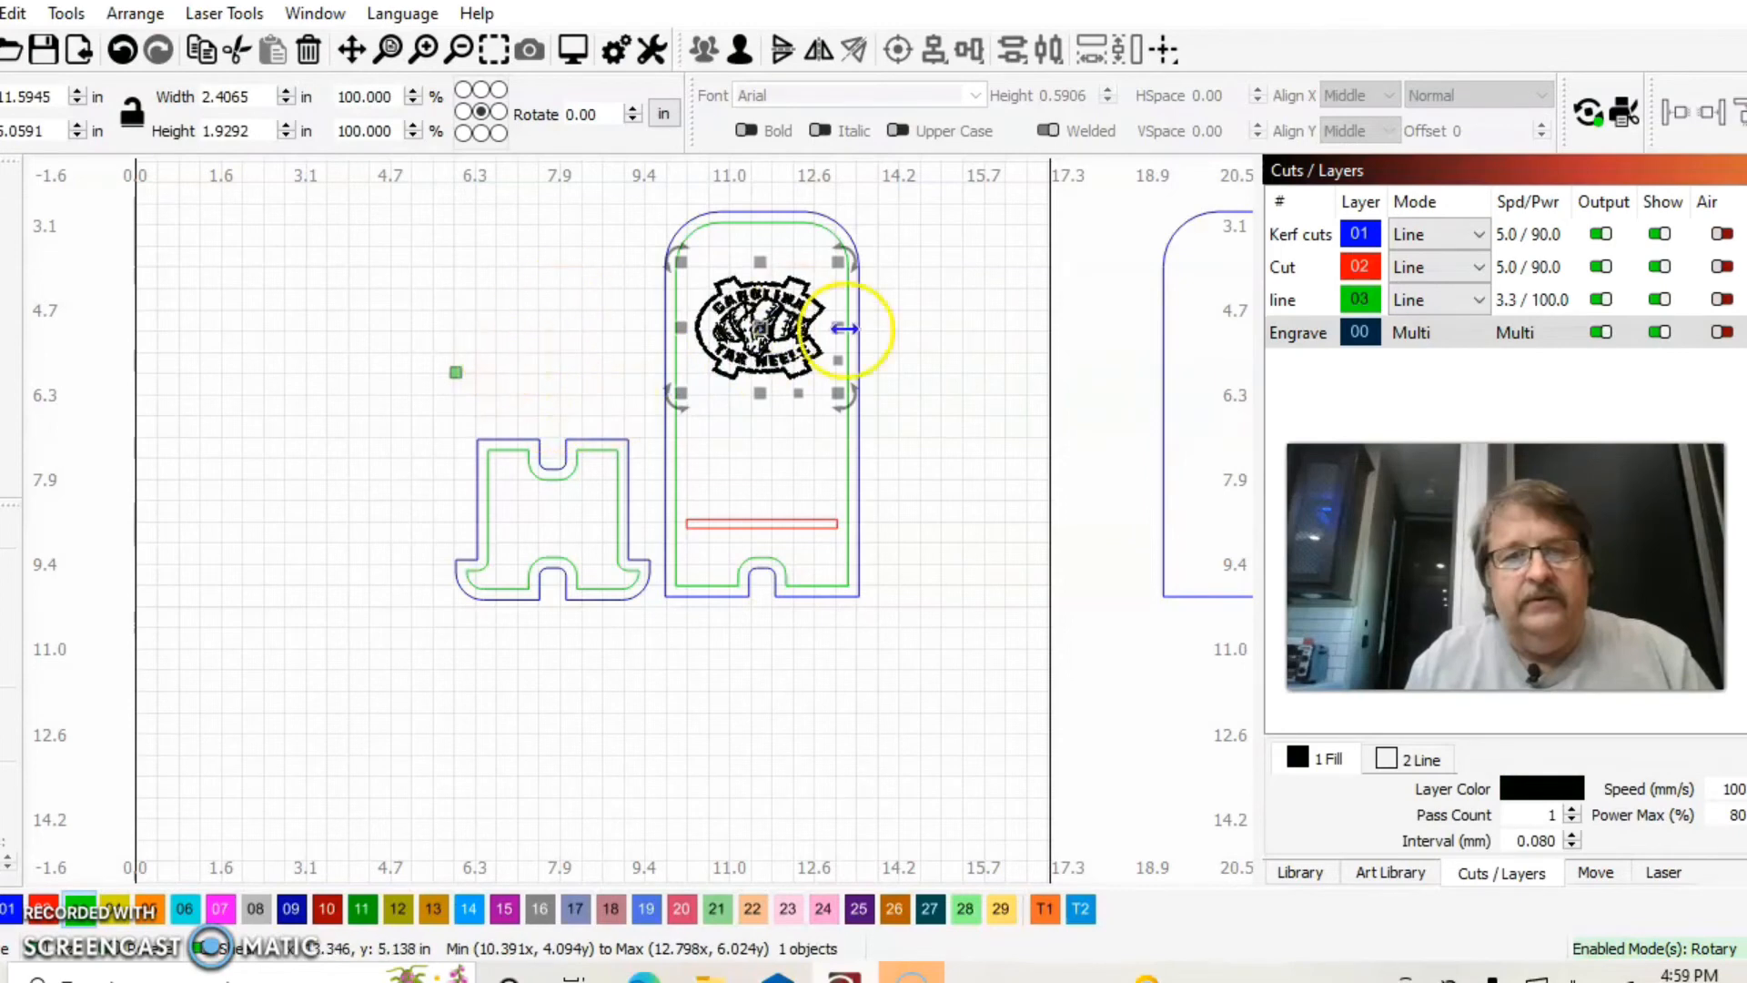
shift+click(805, 215)
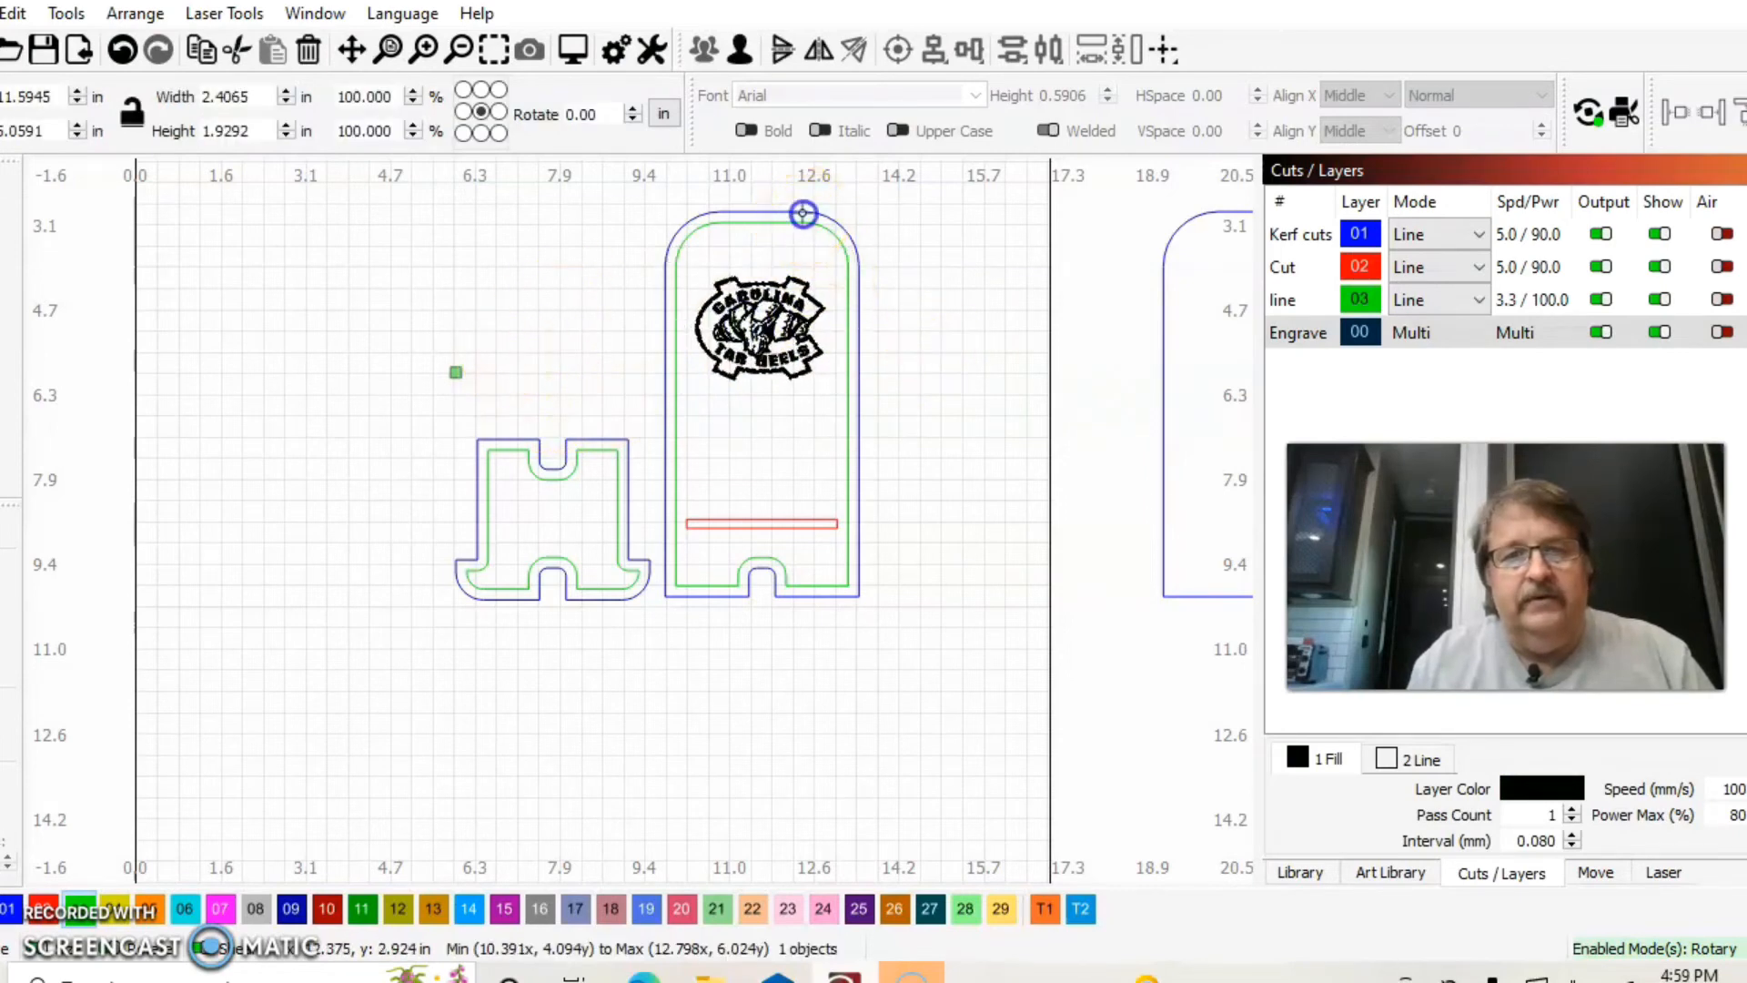
click(933, 50)
click(1018, 102)
click(959, 269)
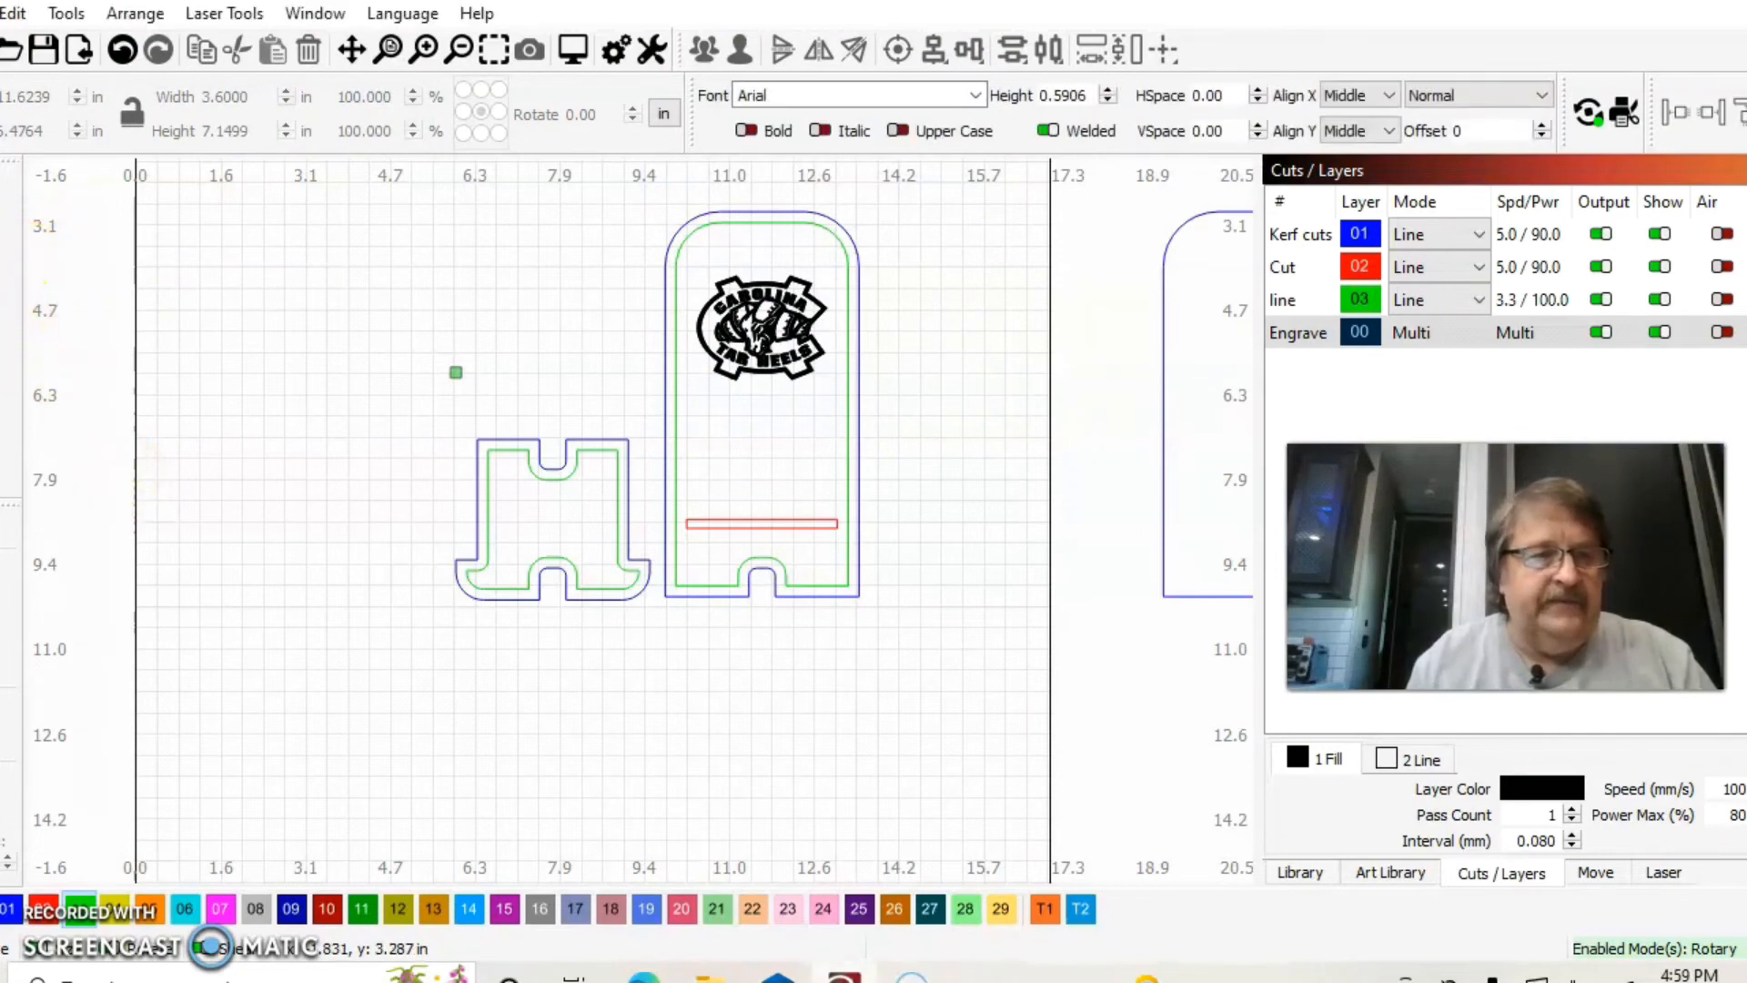
Step: Add the Arial text "Class of 1991" in the empty area below the stepped piece
click(528, 671)
text(C)
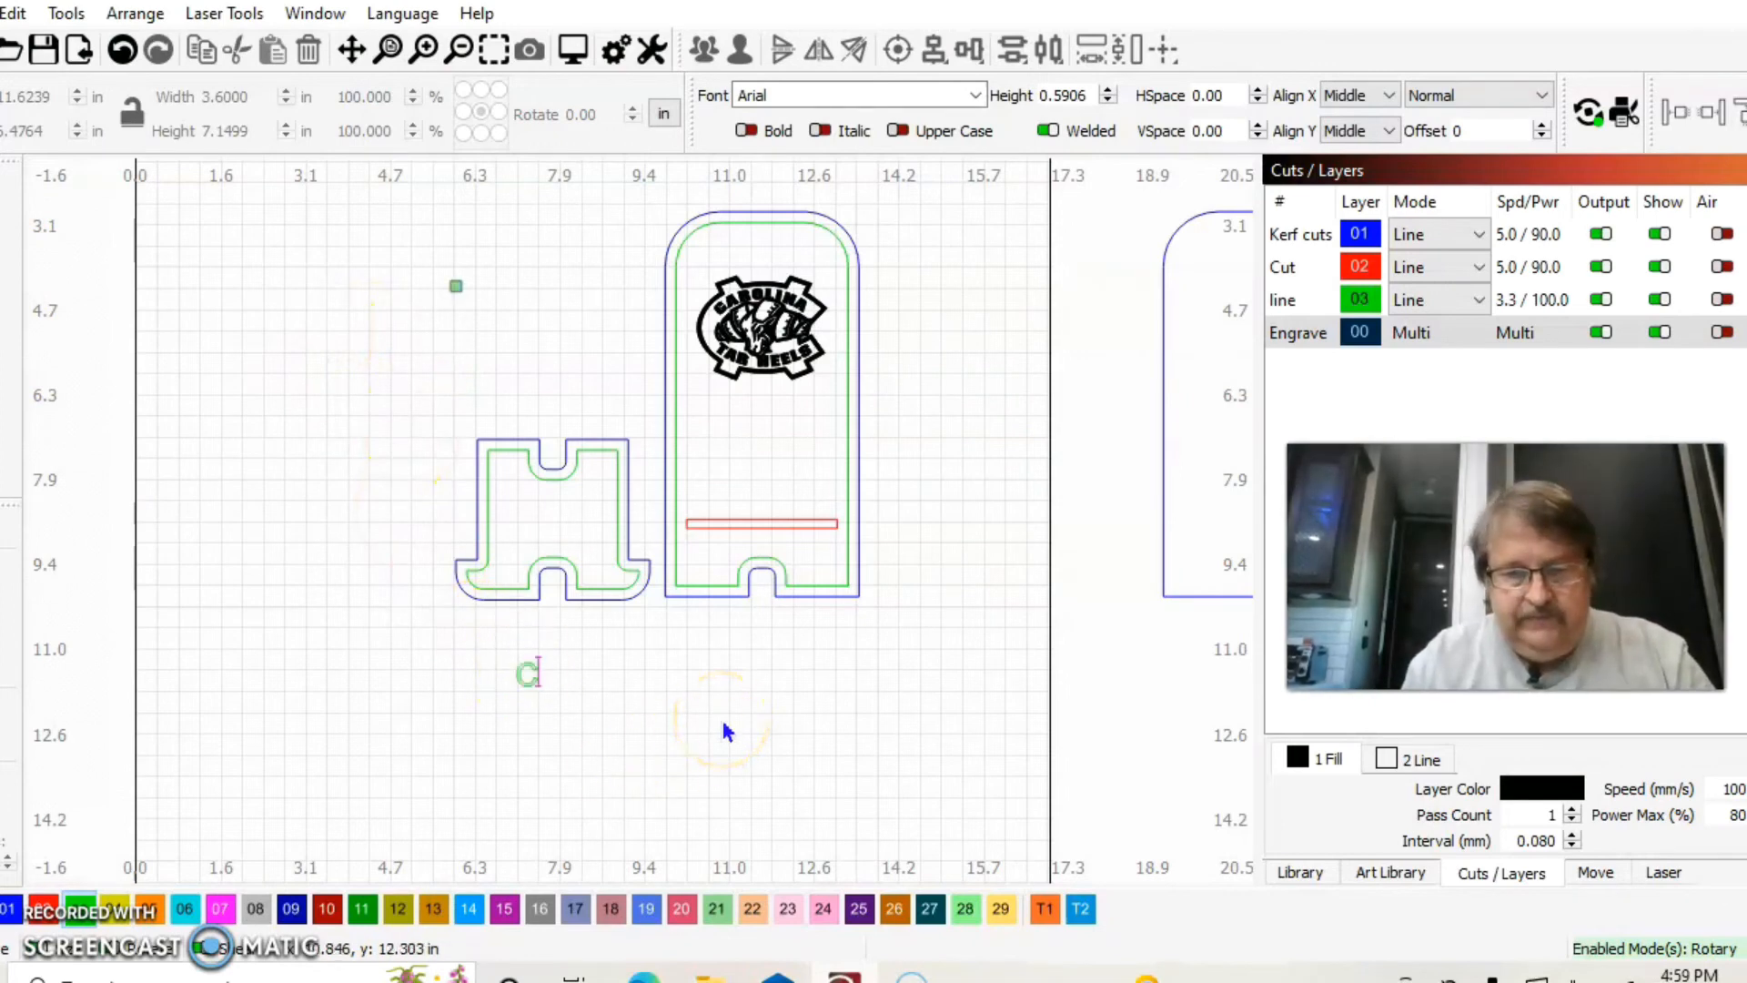
text(lass )
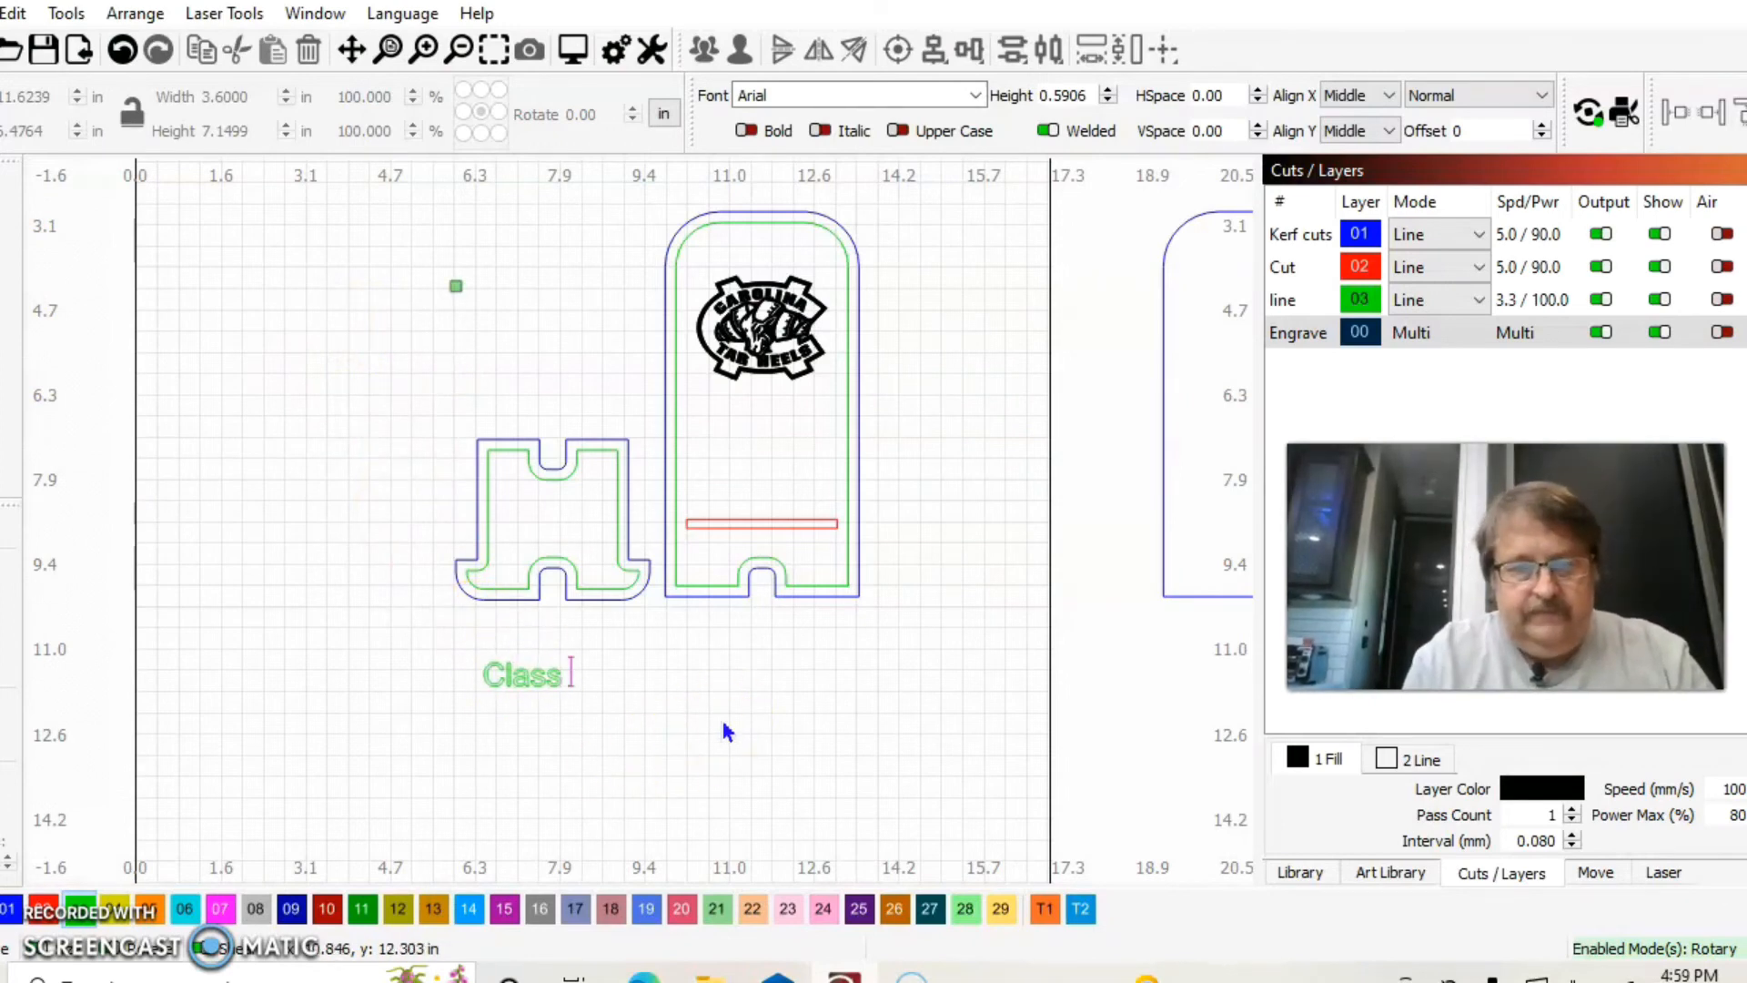
text(of 1991)
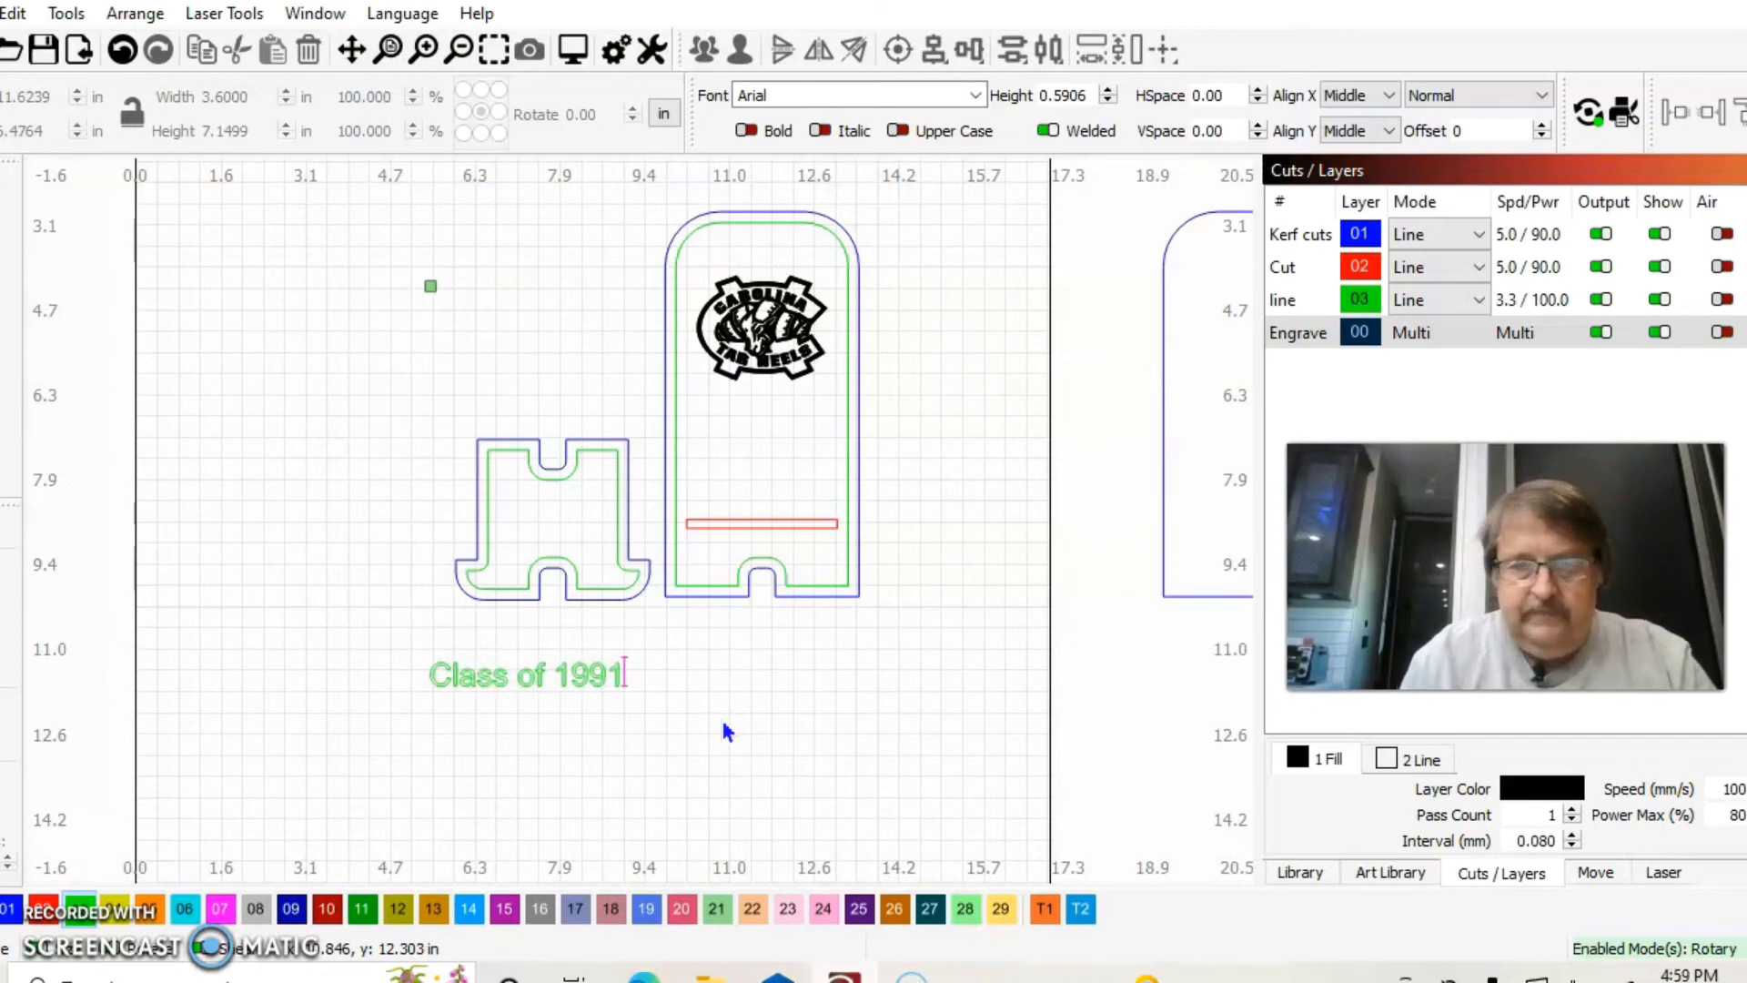
Step: Move the "Class of 1991" text to the empty area above the stepped piece and assign it to the black Engrave layer
click(573, 695)
click(547, 676)
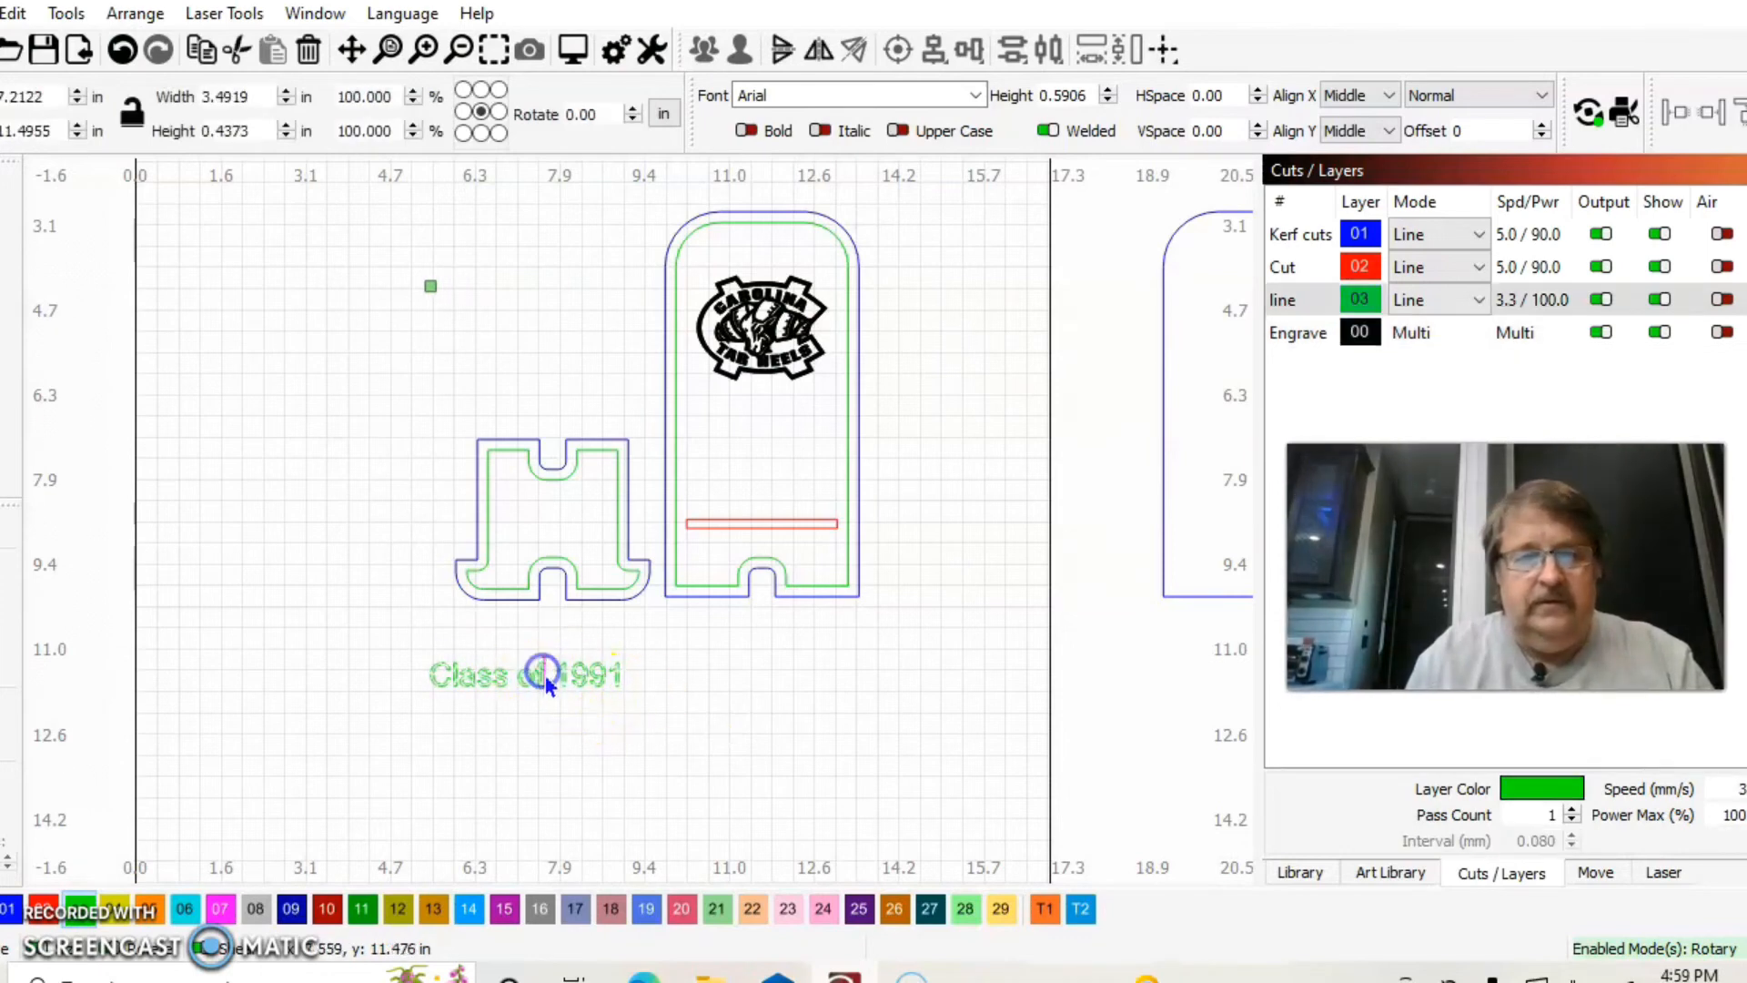
click(242, 456)
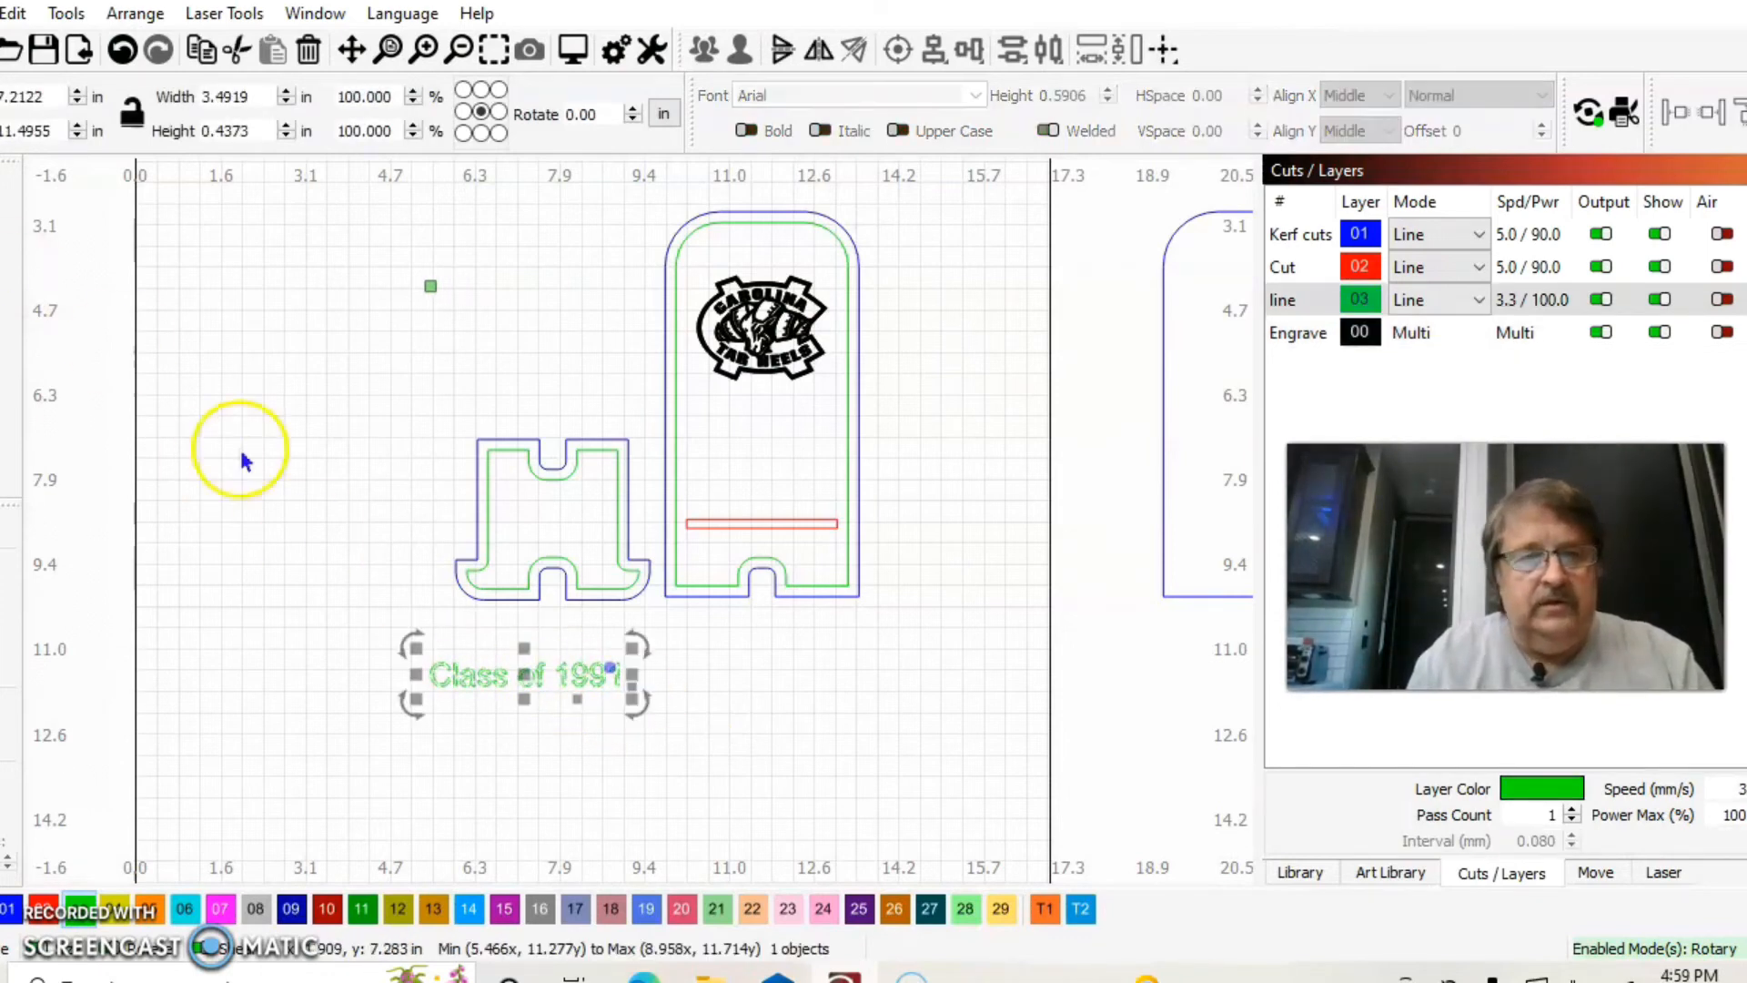
click(499, 672)
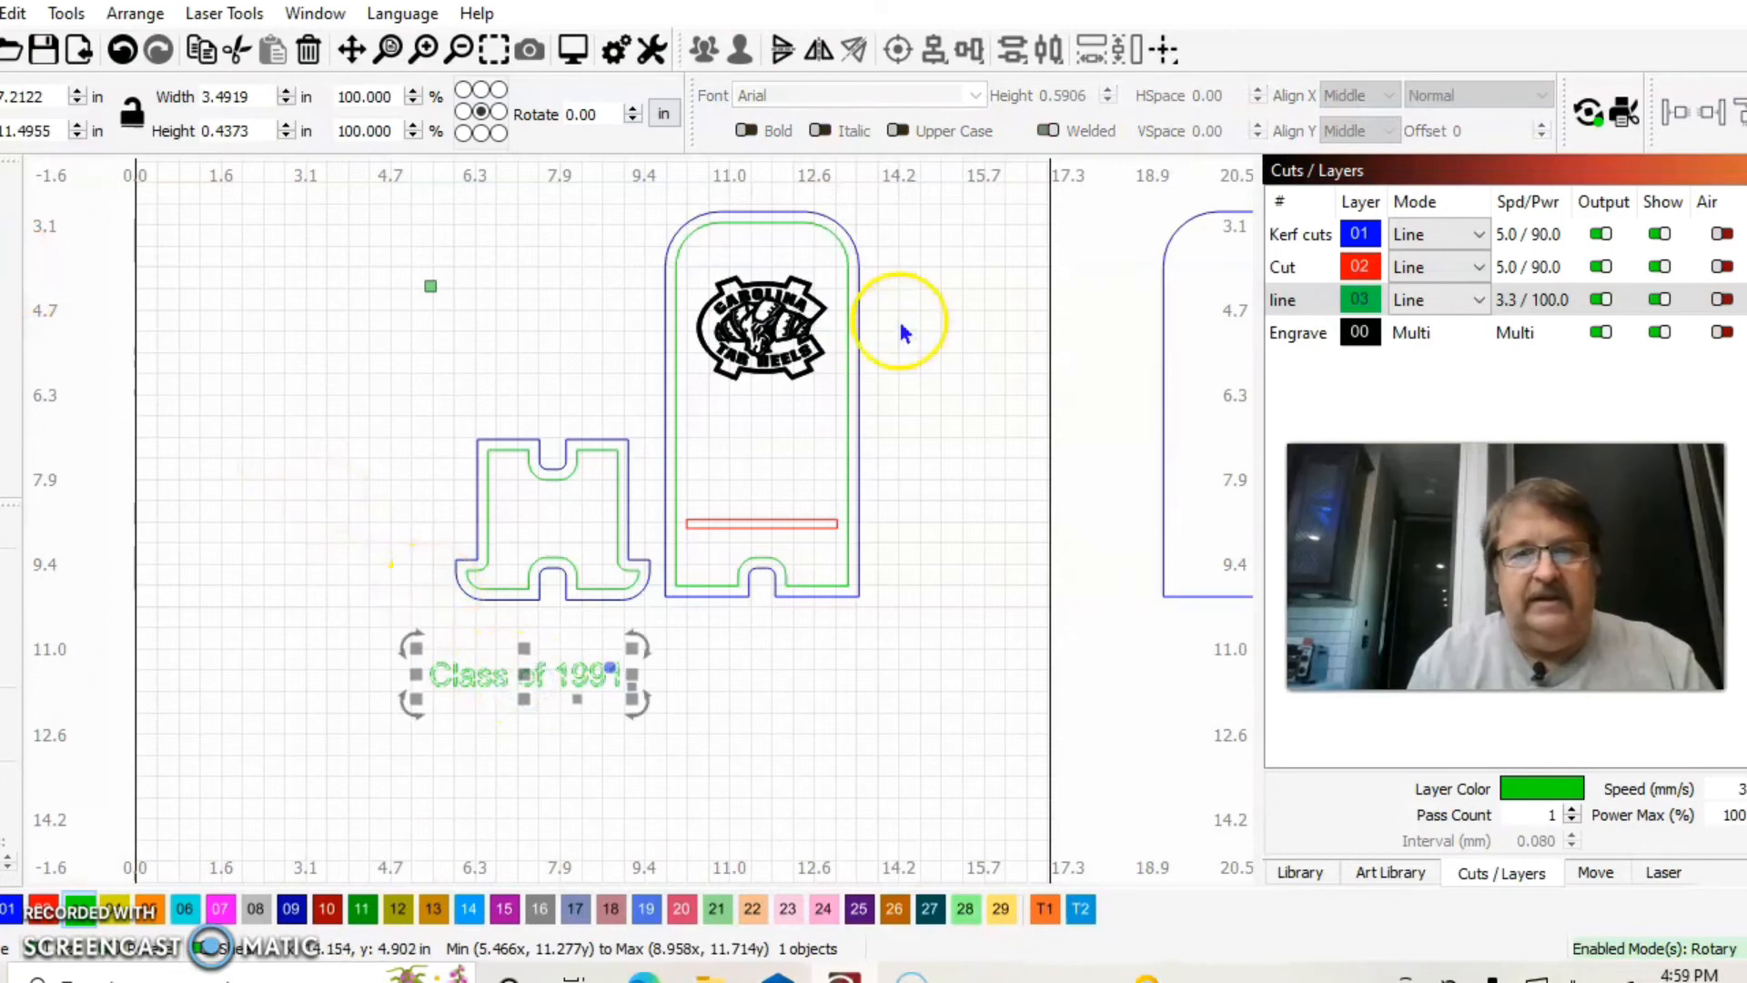
click(979, 97)
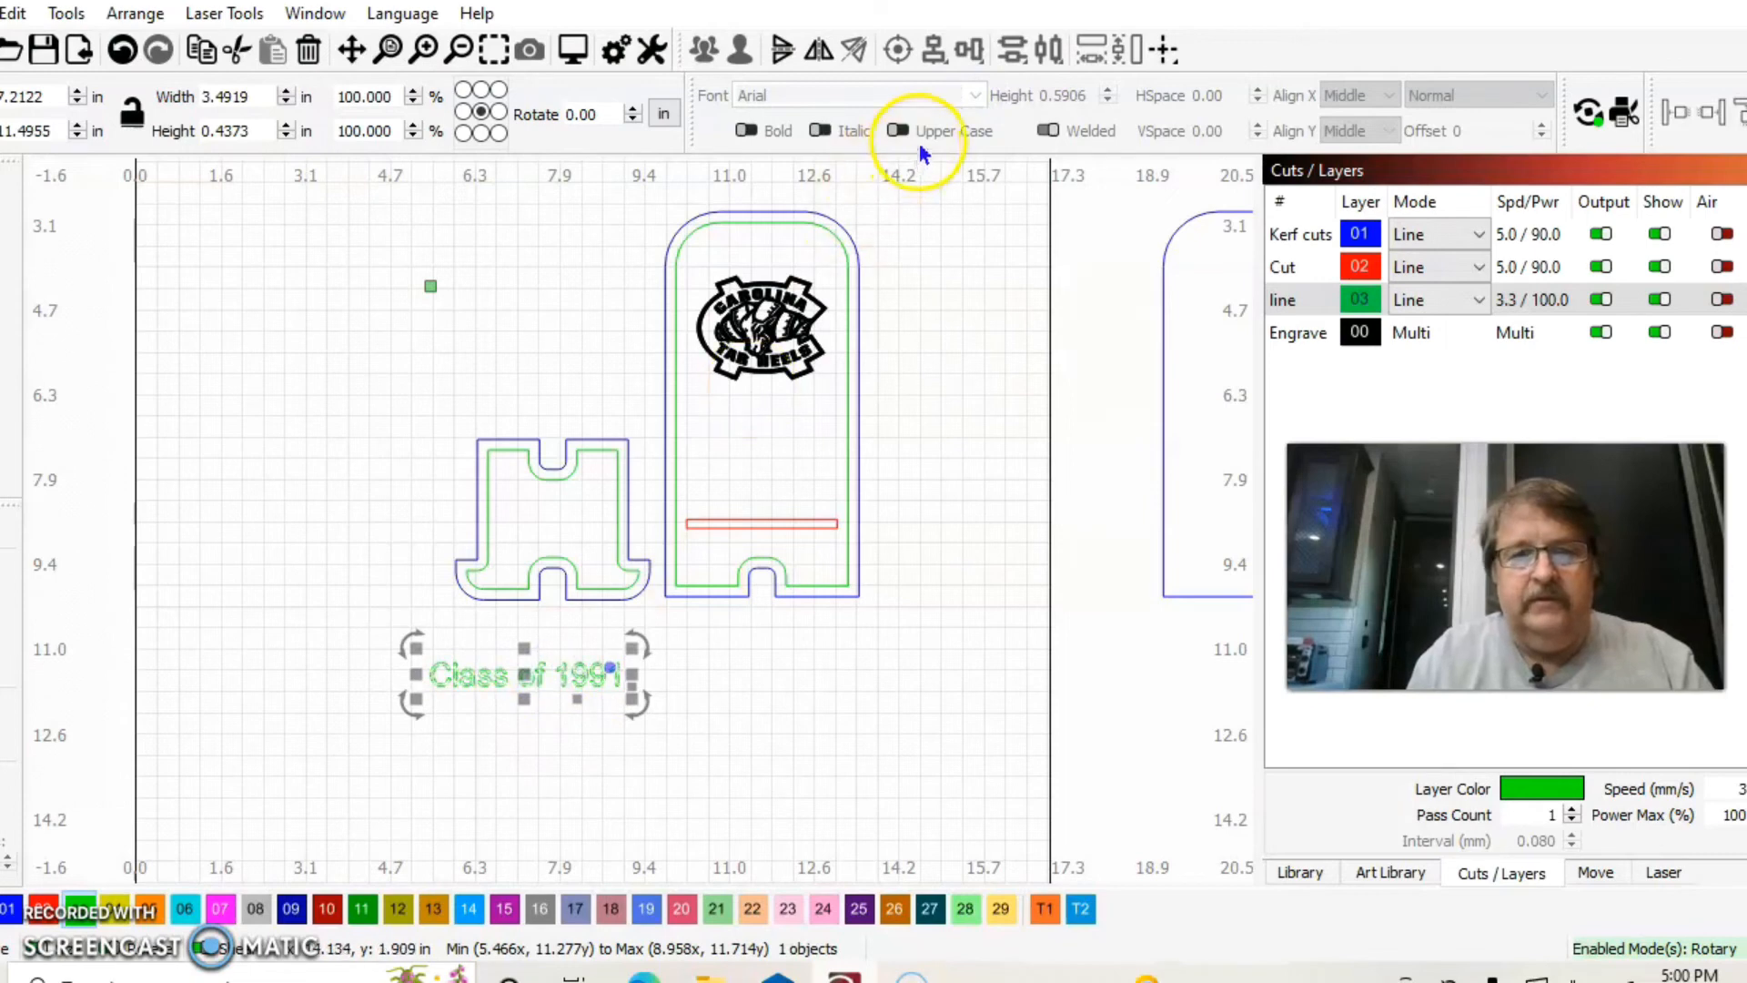
click(968, 95)
click(524, 675)
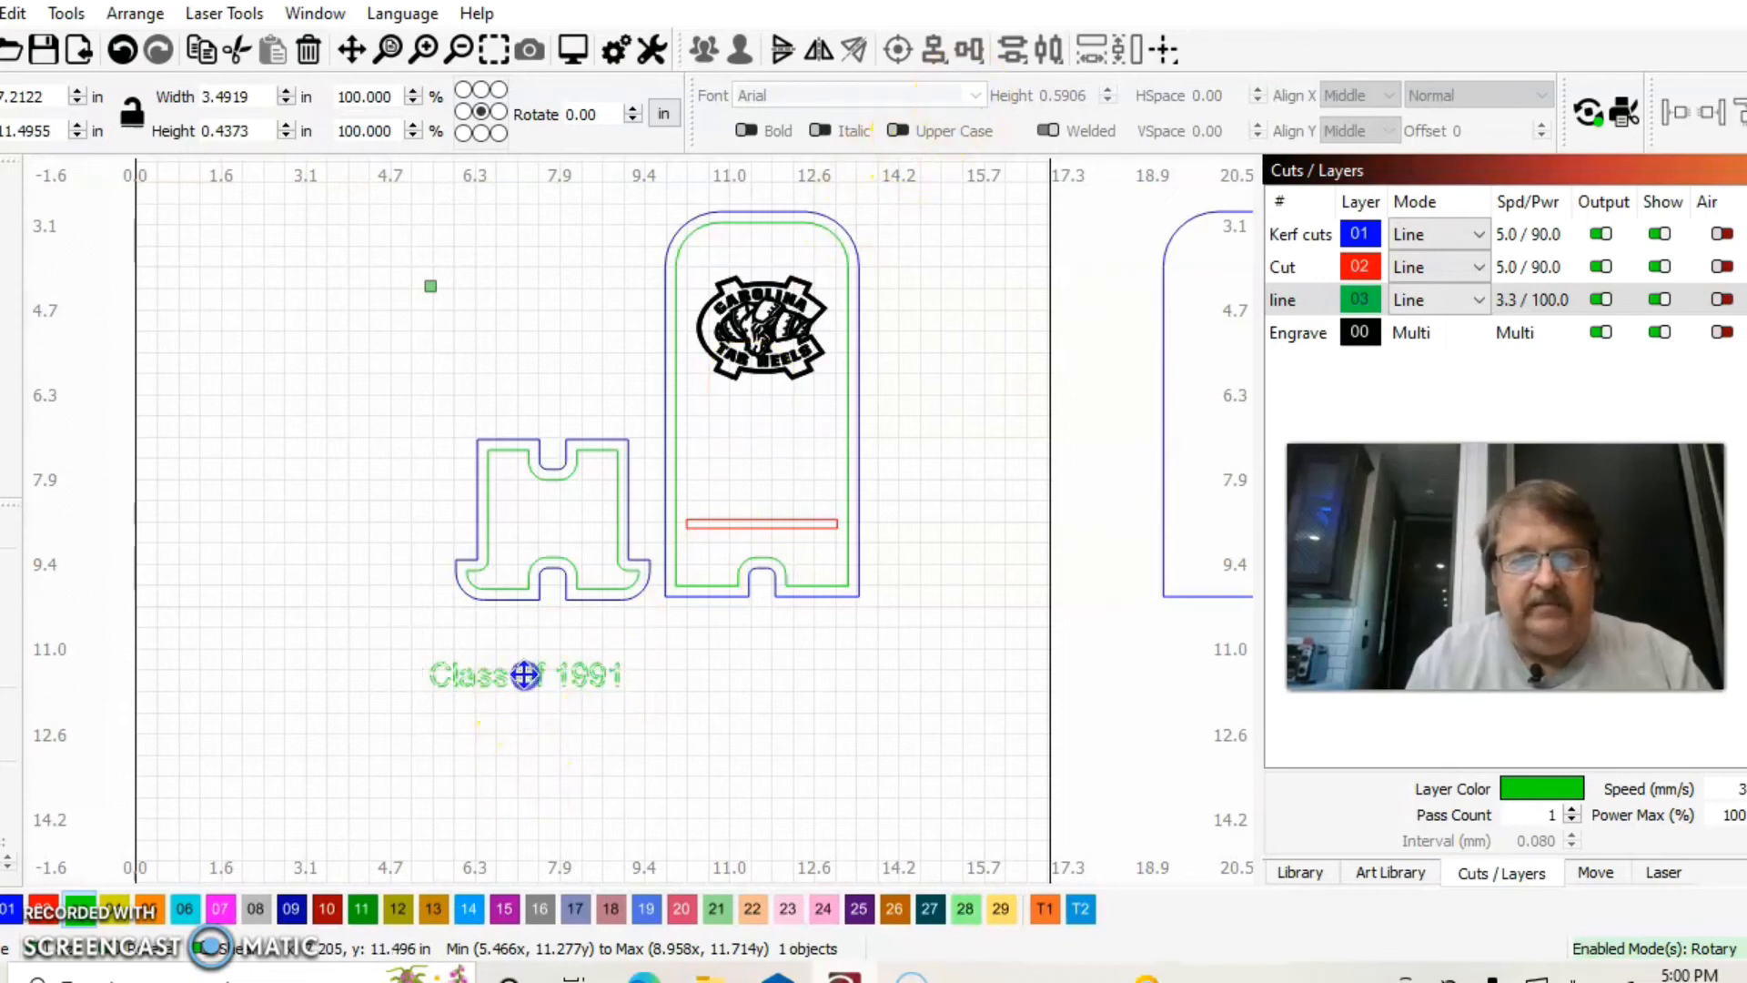
drag(524, 674, 553, 263)
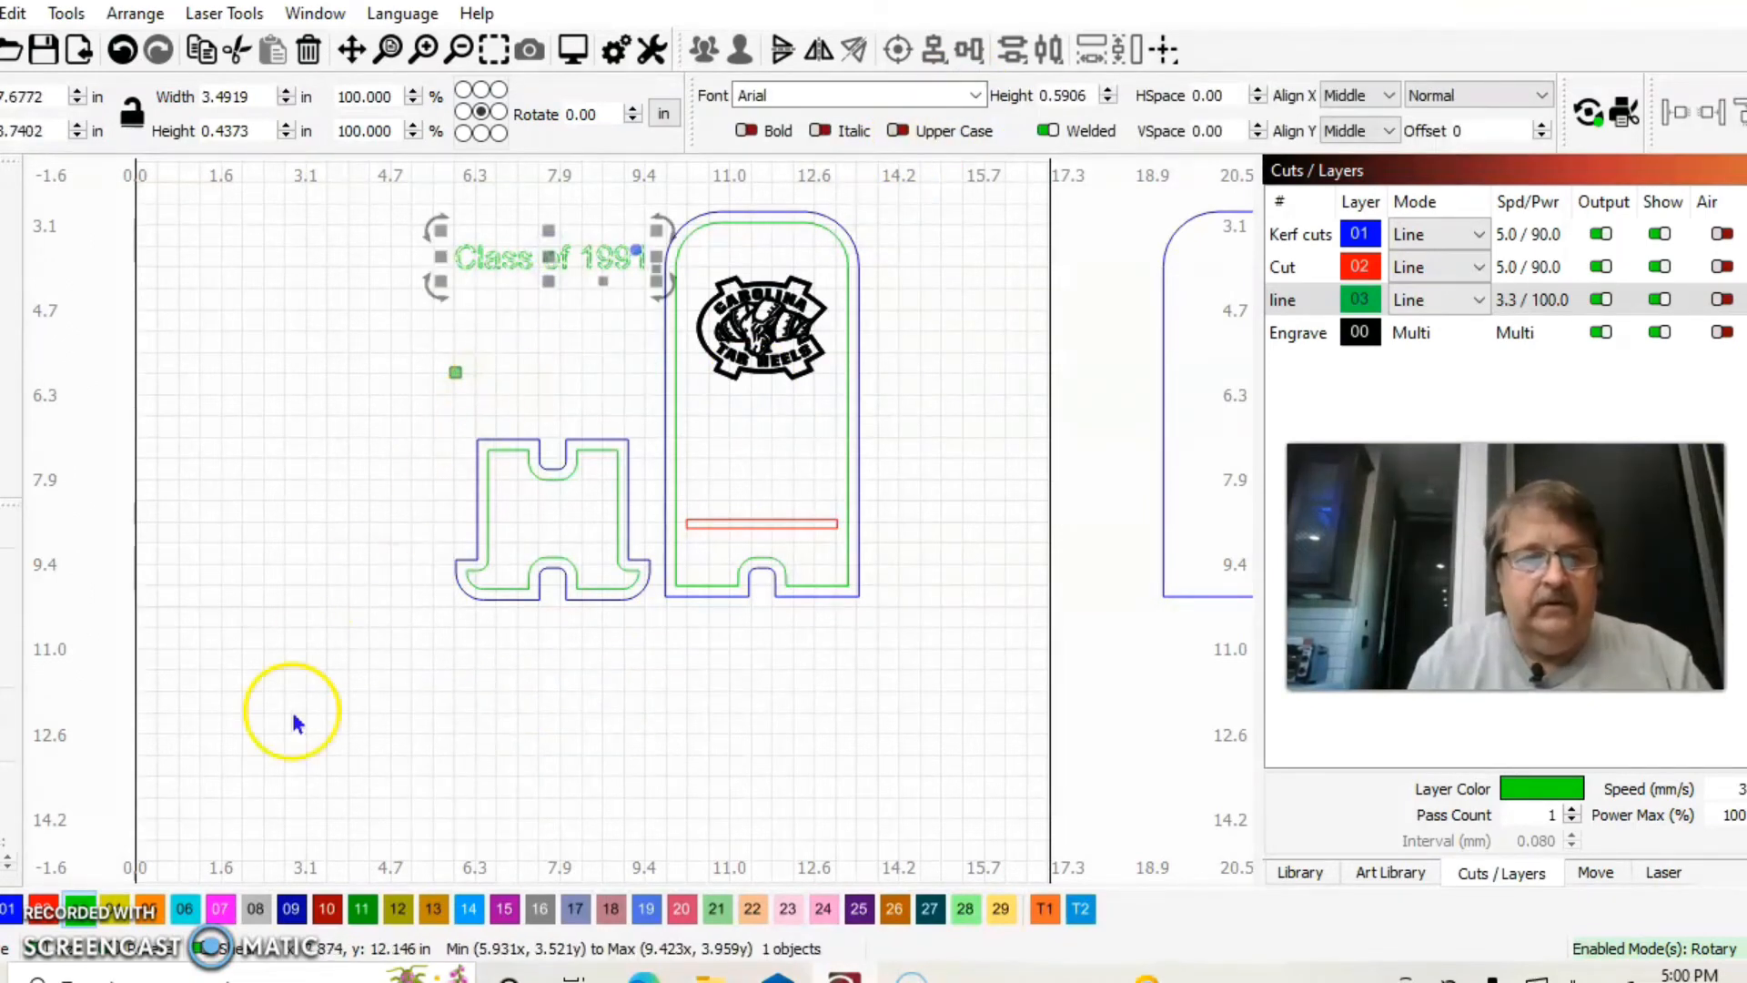
click(0, 909)
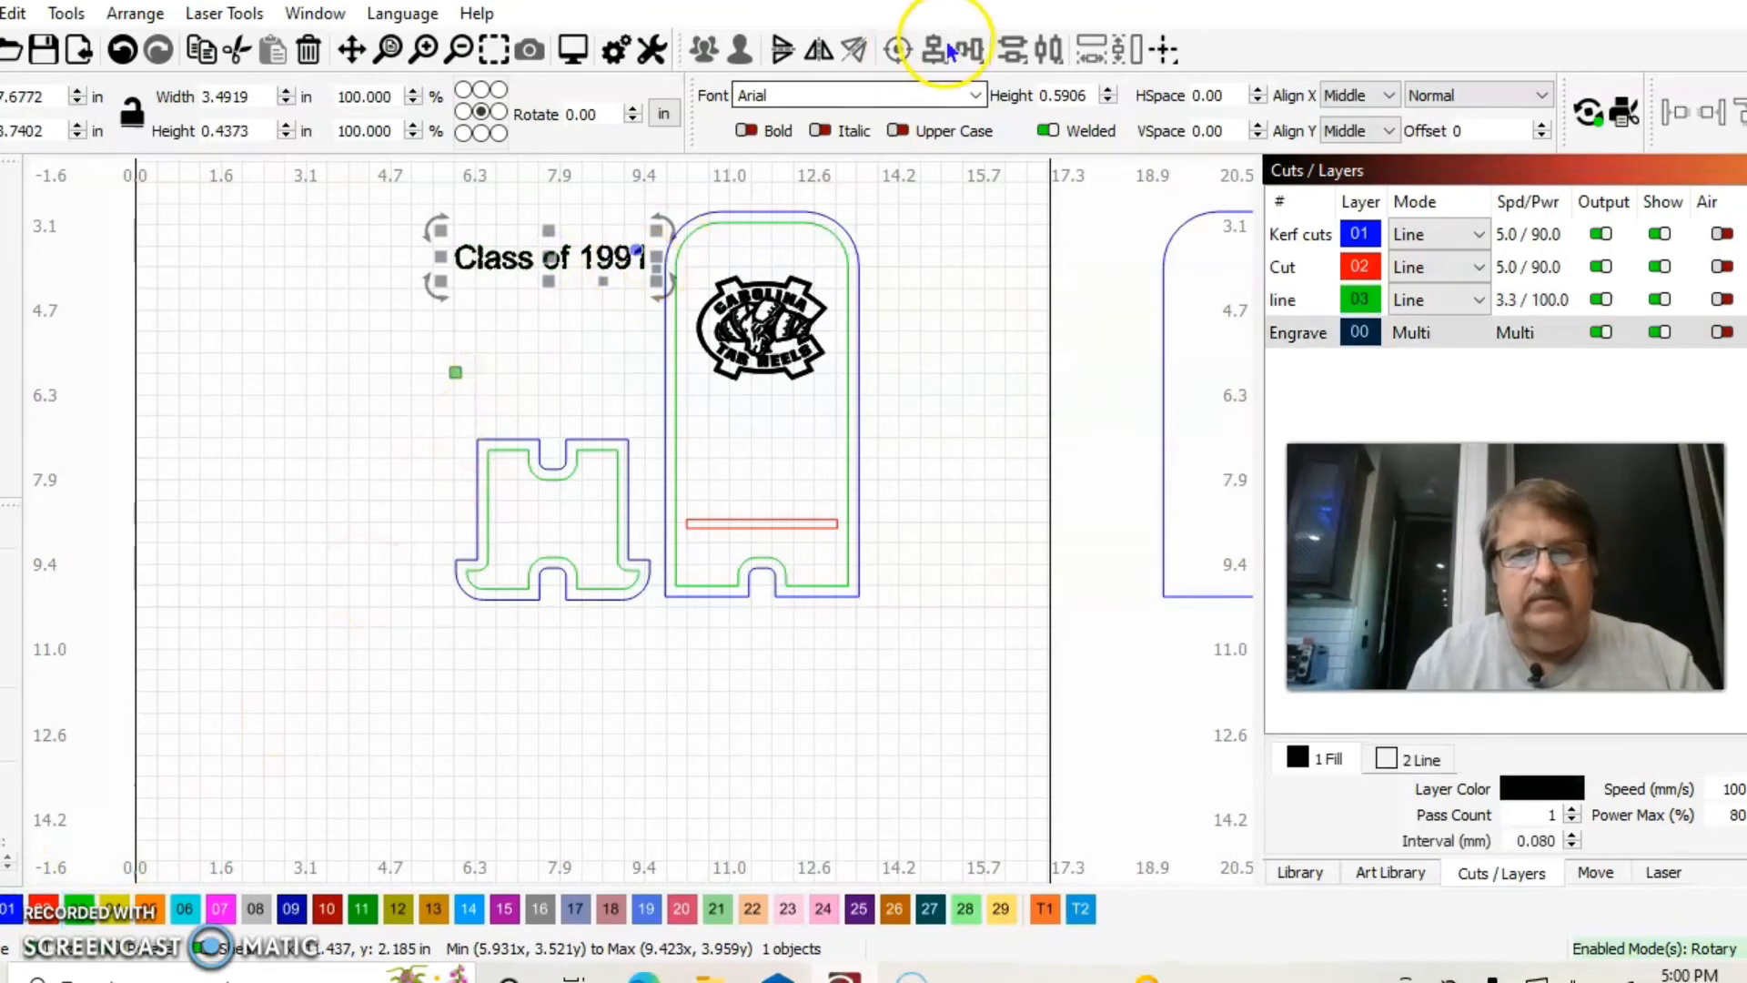
Step: Set the text's font to Century Schoolbook and fit it below the logo in the arched panel at about 2.74 by 0.35 in
click(974, 94)
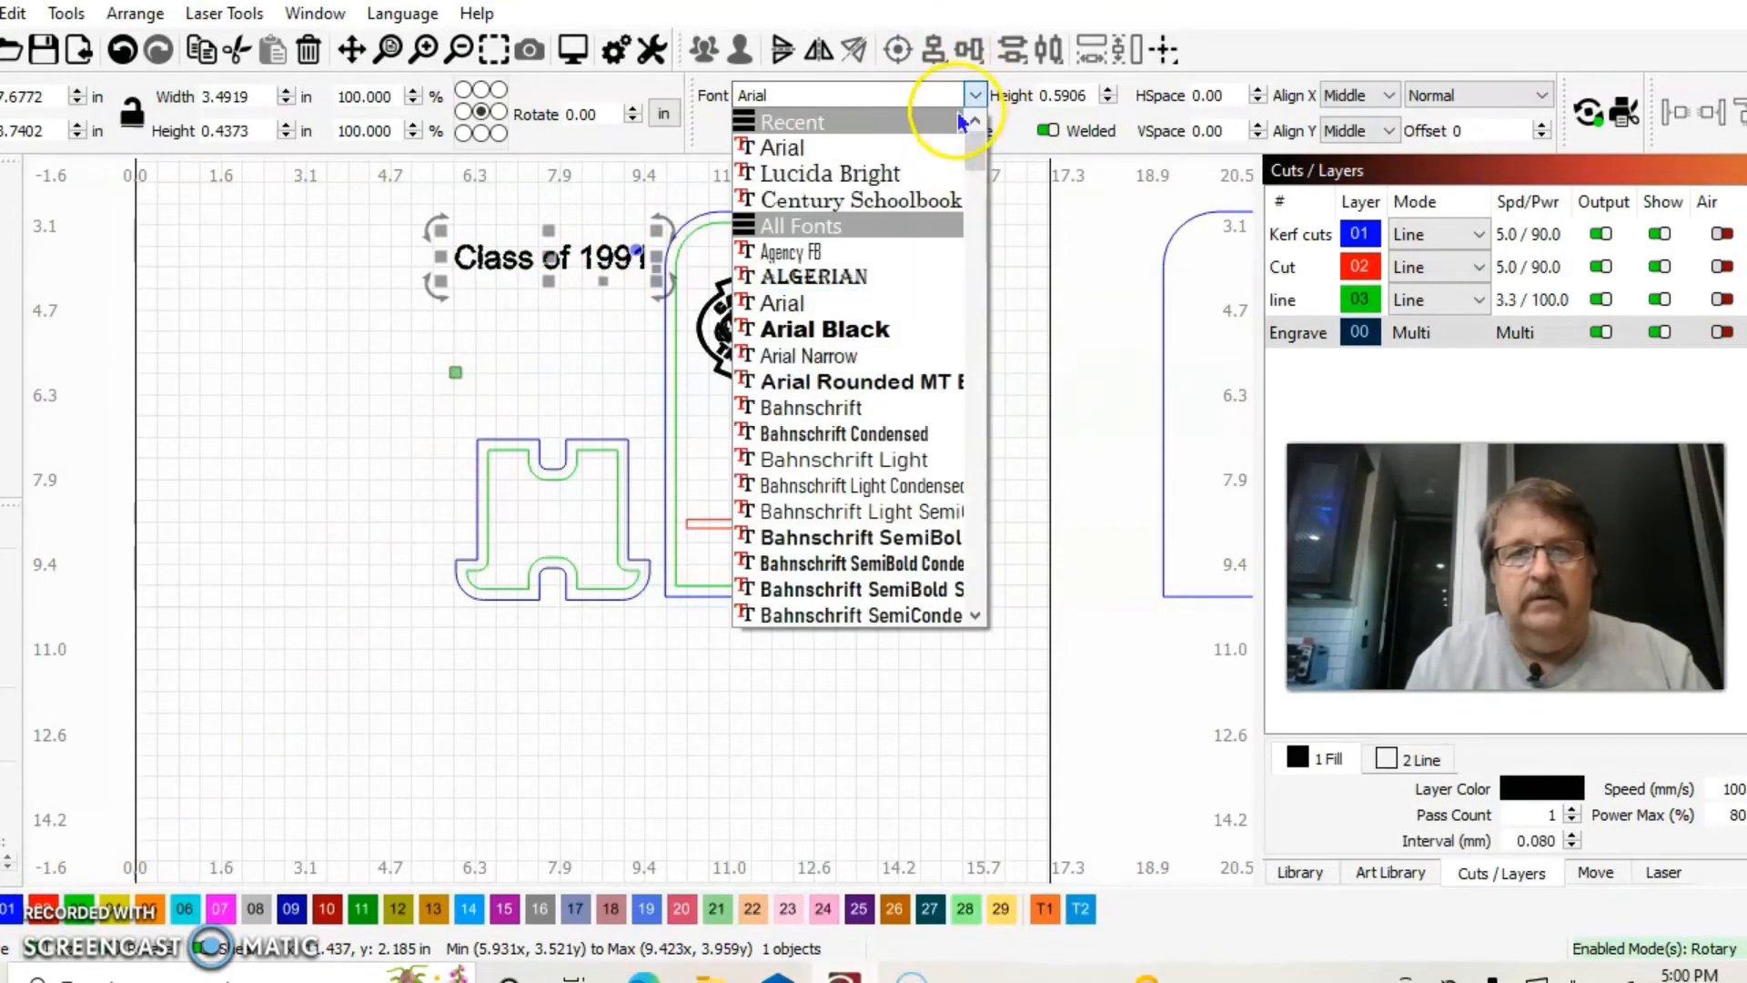
click(921, 199)
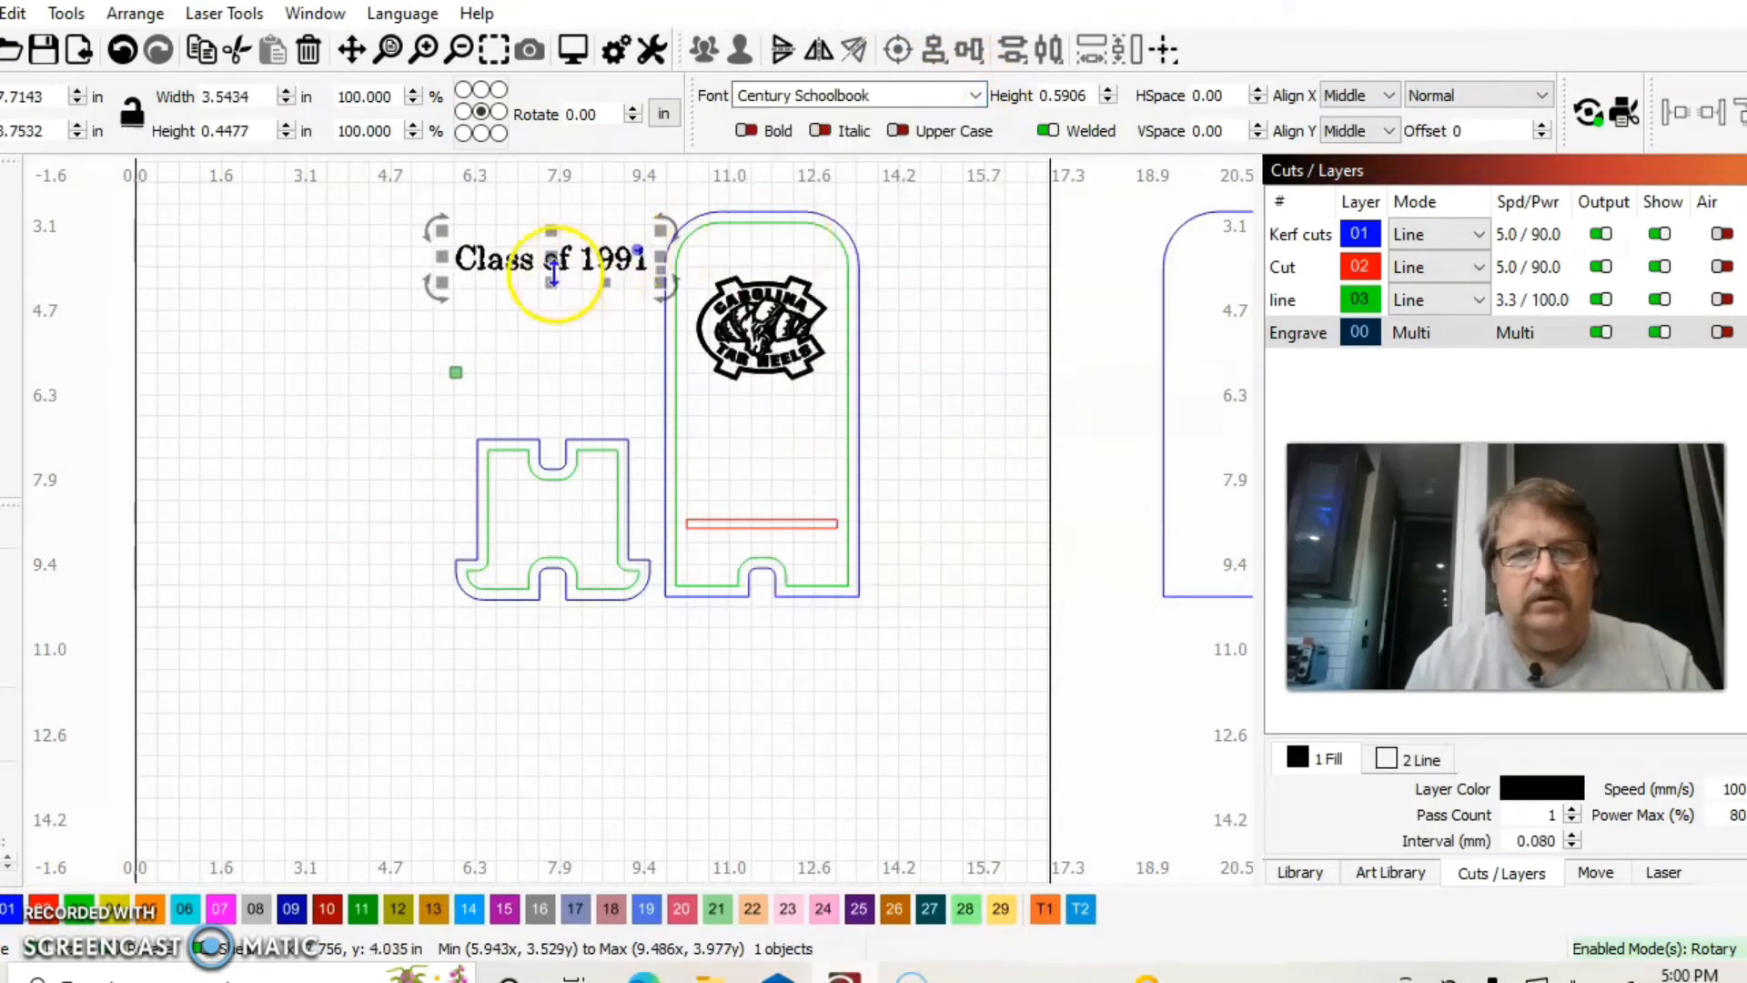
drag(553, 273, 763, 410)
click(900, 356)
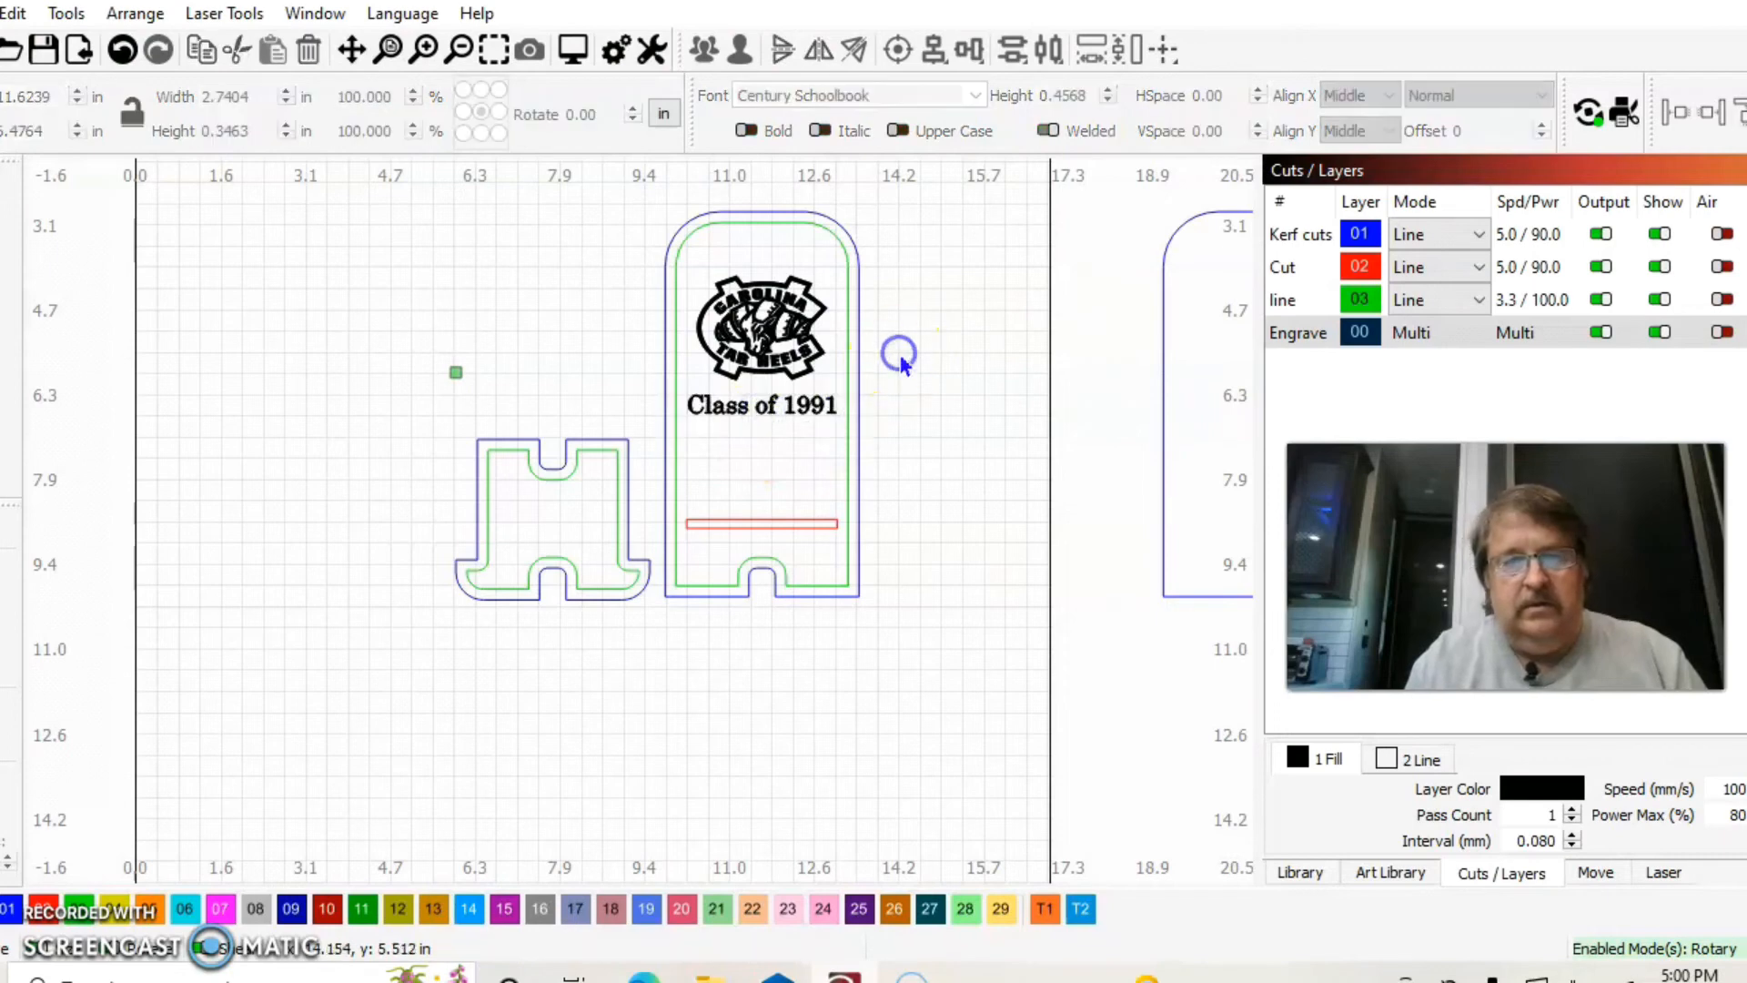
Step: Align the "Class of 1991" text's centre horizontally with the arched panel's outer outline
click(831, 401)
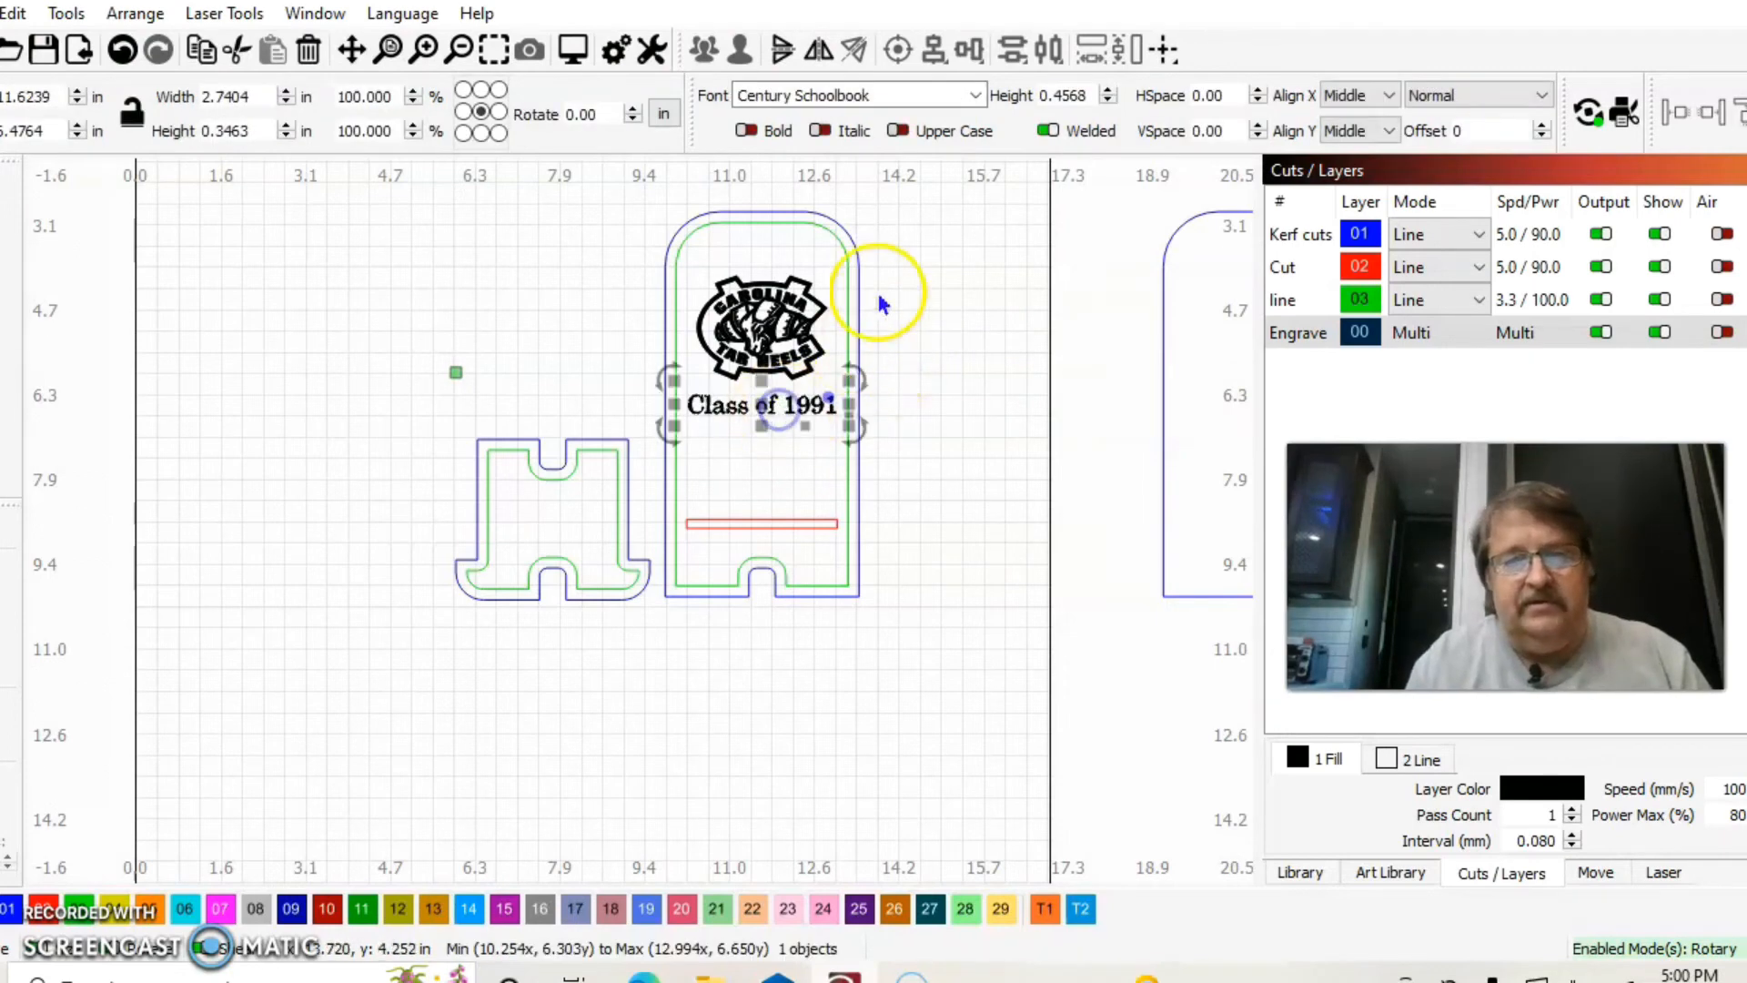
click(838, 230)
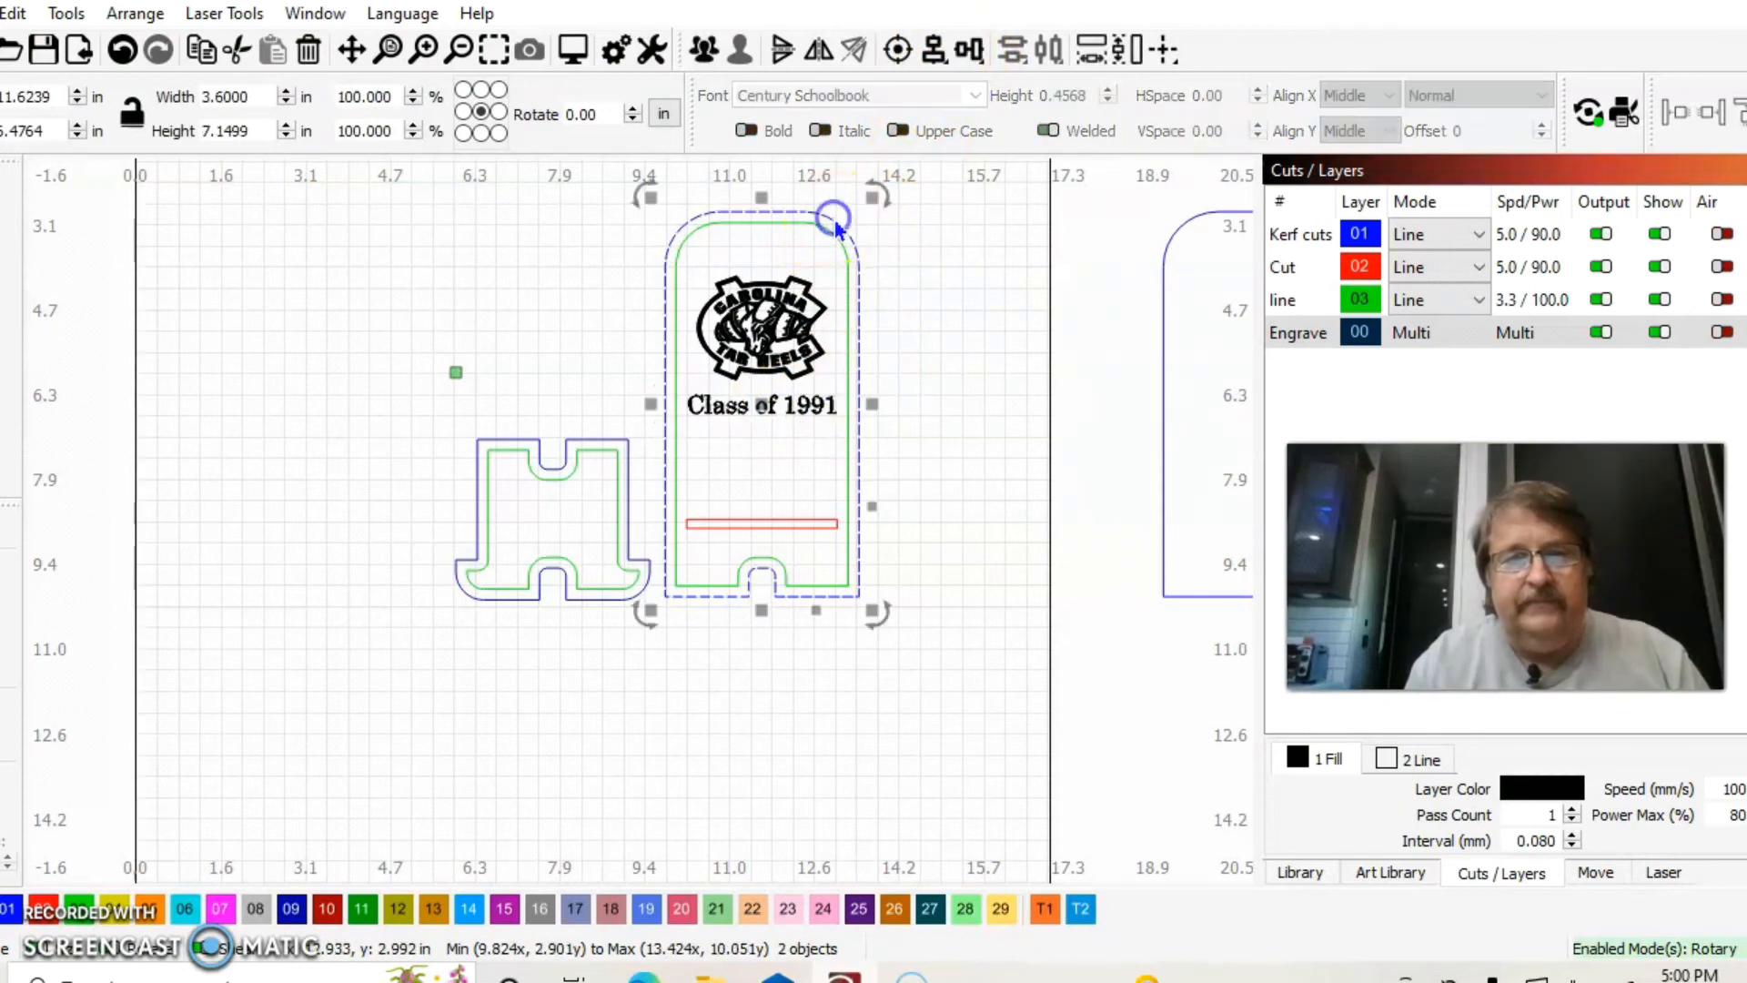
click(937, 53)
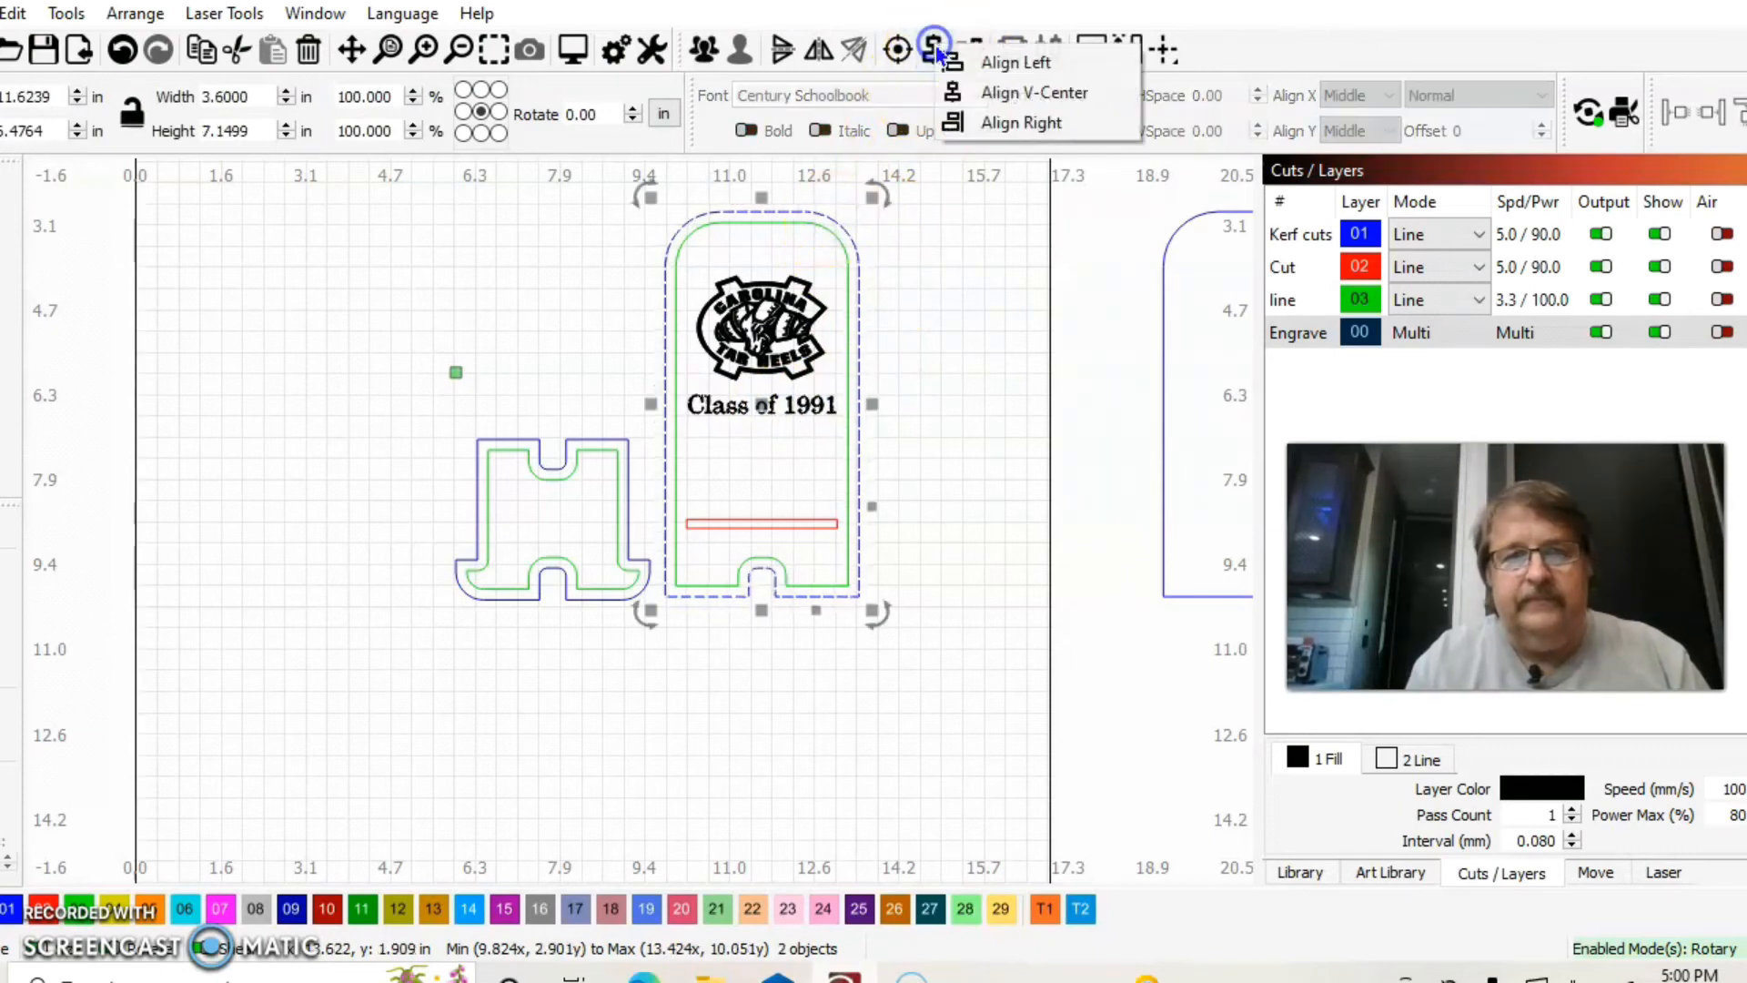
click(999, 91)
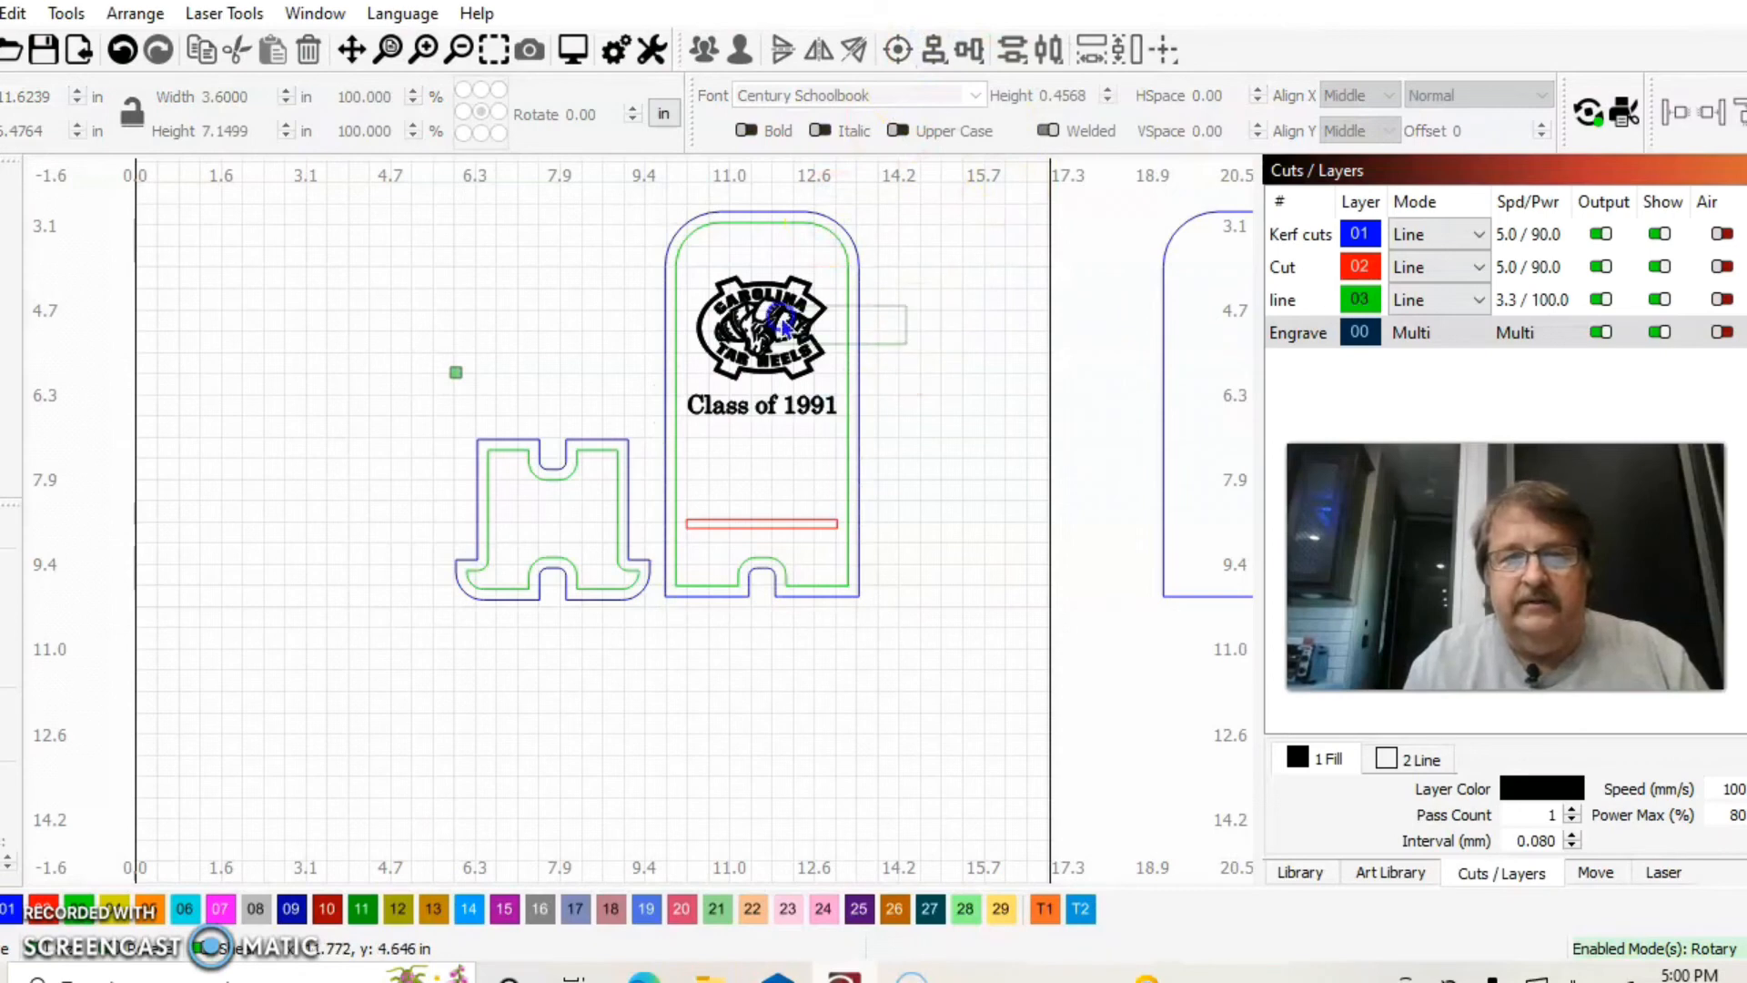
Step: Group the logo with the arched panel's two outlines and align the "Class of 1991" text's centre horizontally with that group
click(763, 264)
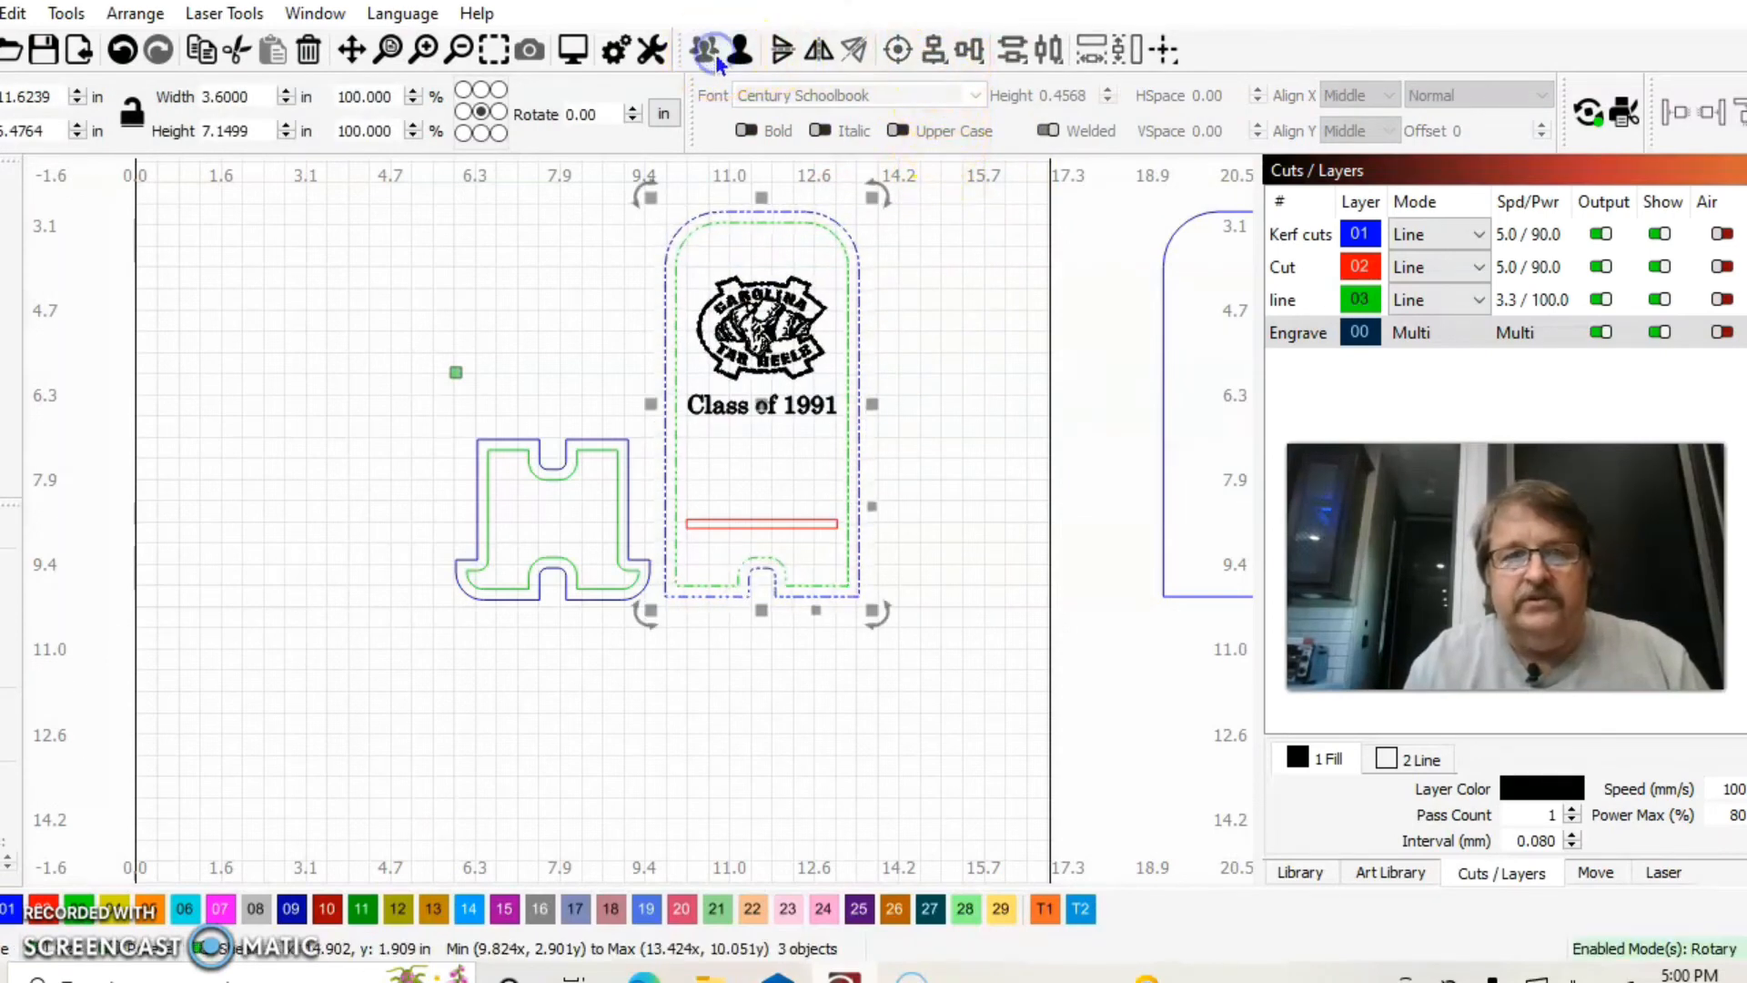
click(979, 318)
click(770, 309)
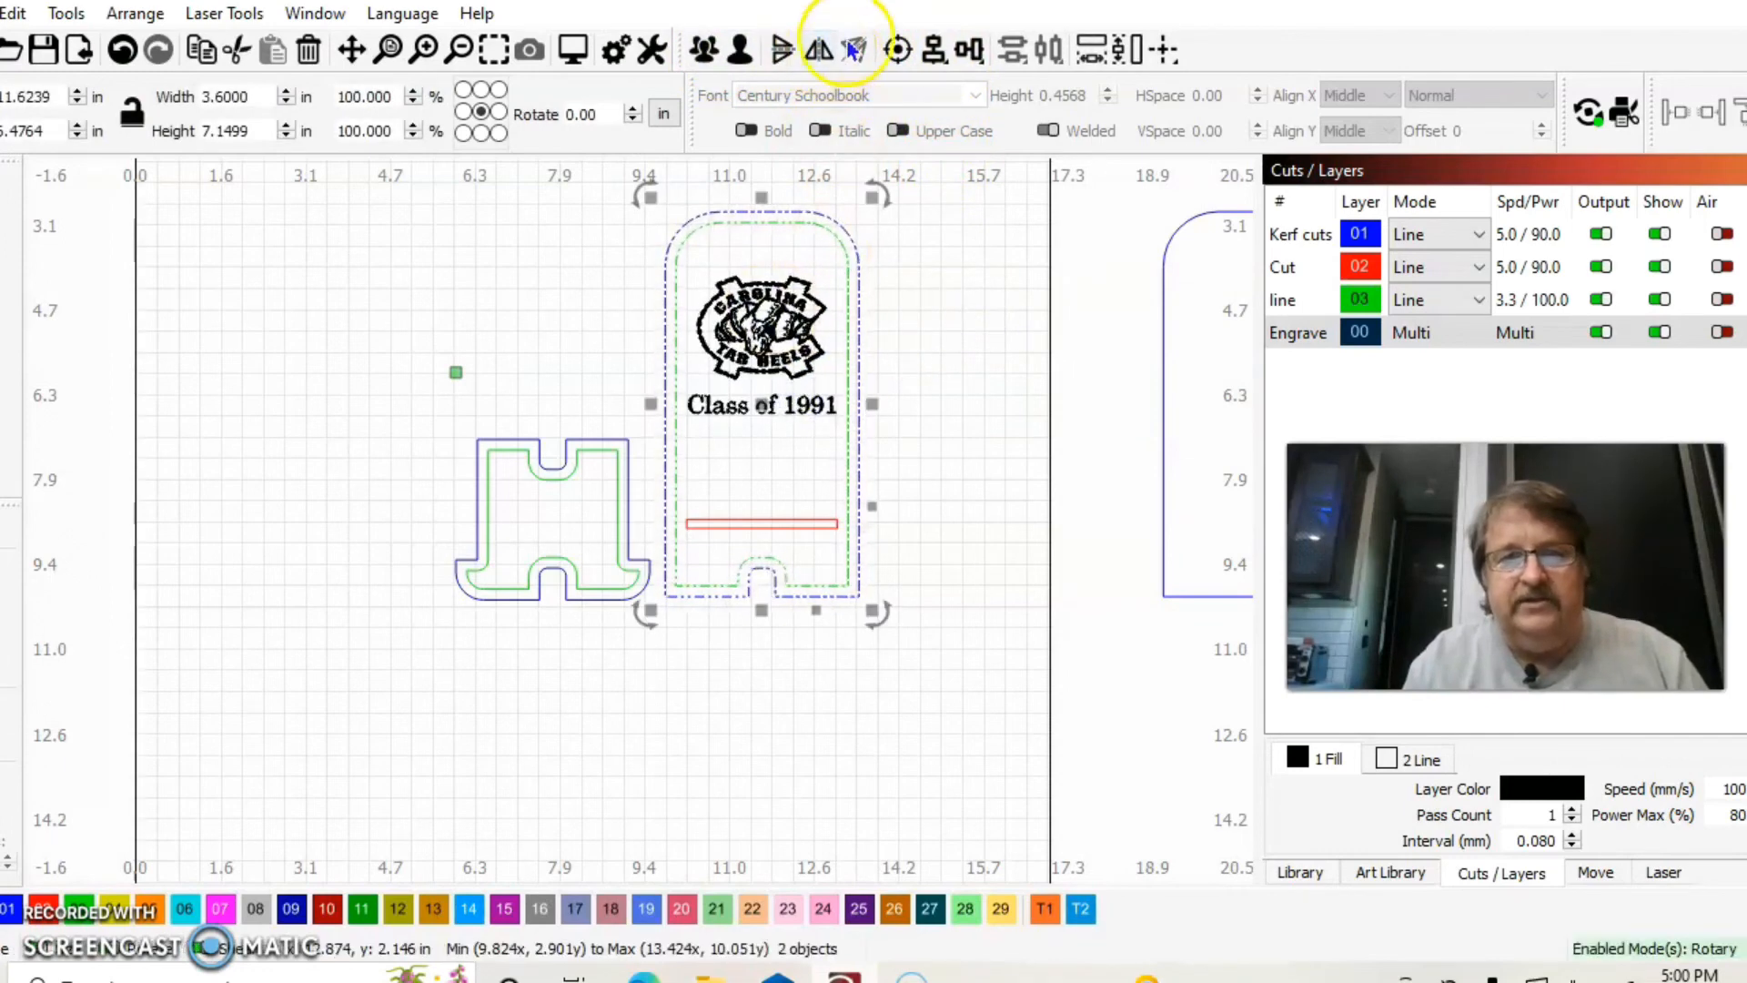
click(929, 51)
click(985, 108)
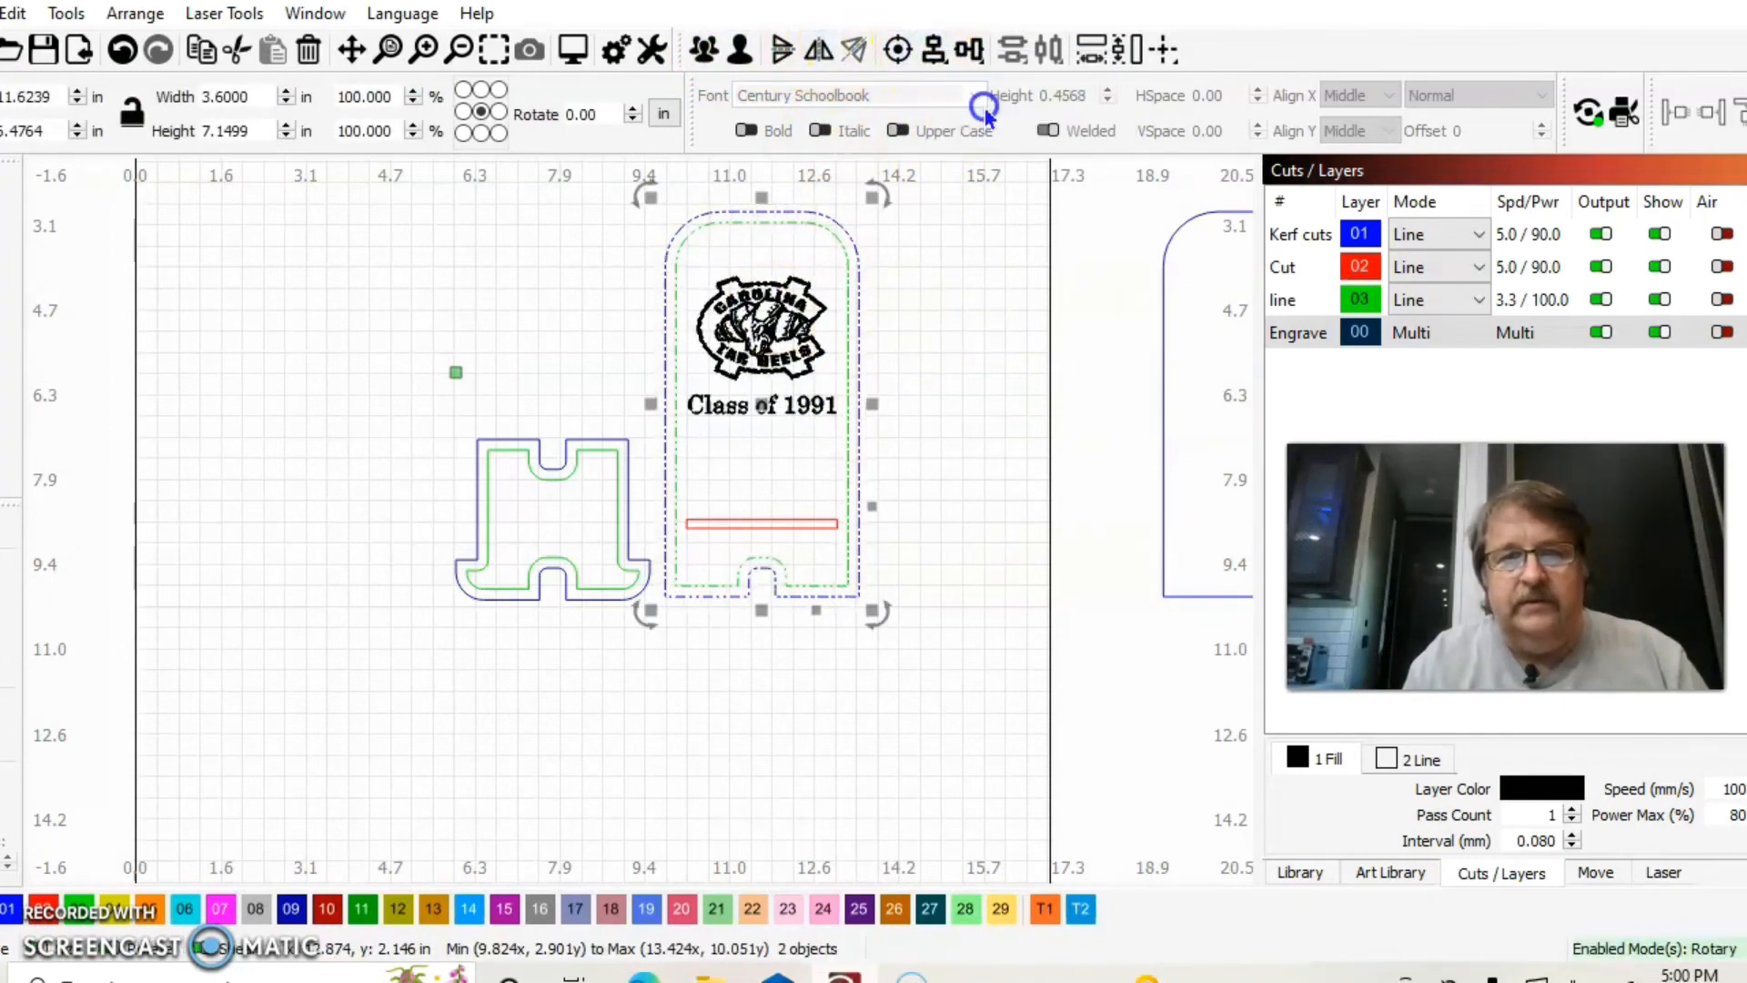
click(935, 369)
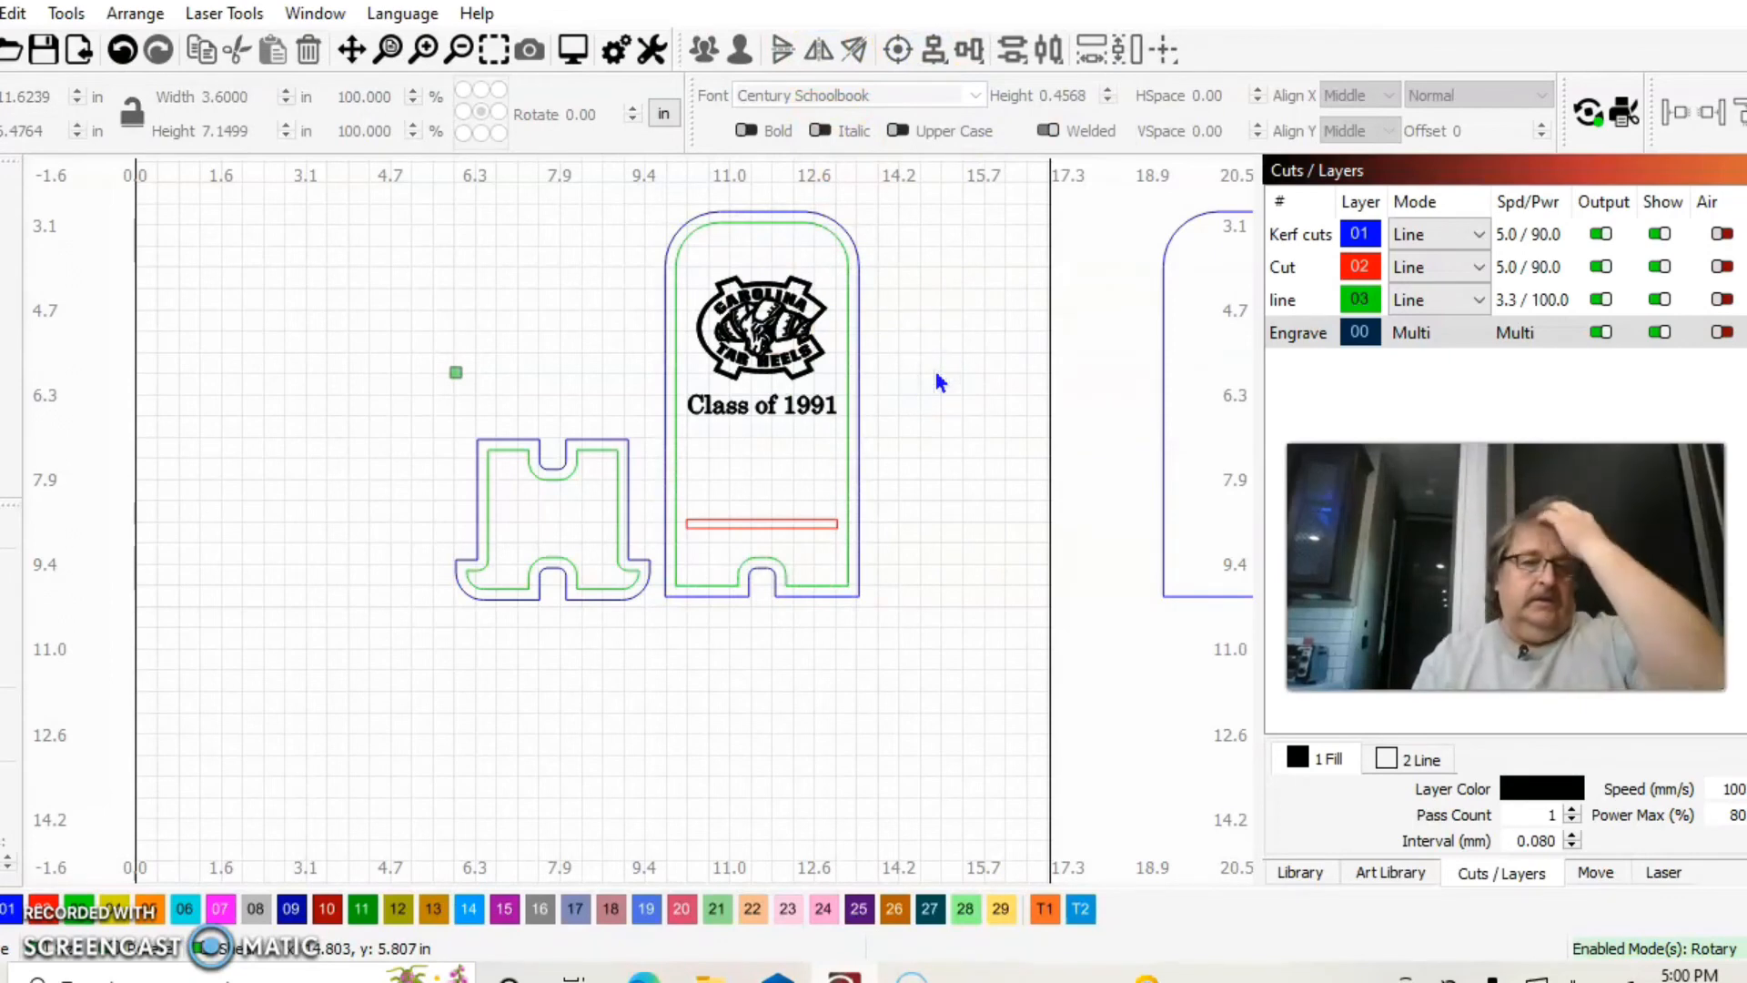
Step: Ungroup the logo from the arched panel's outlines
click(911, 433)
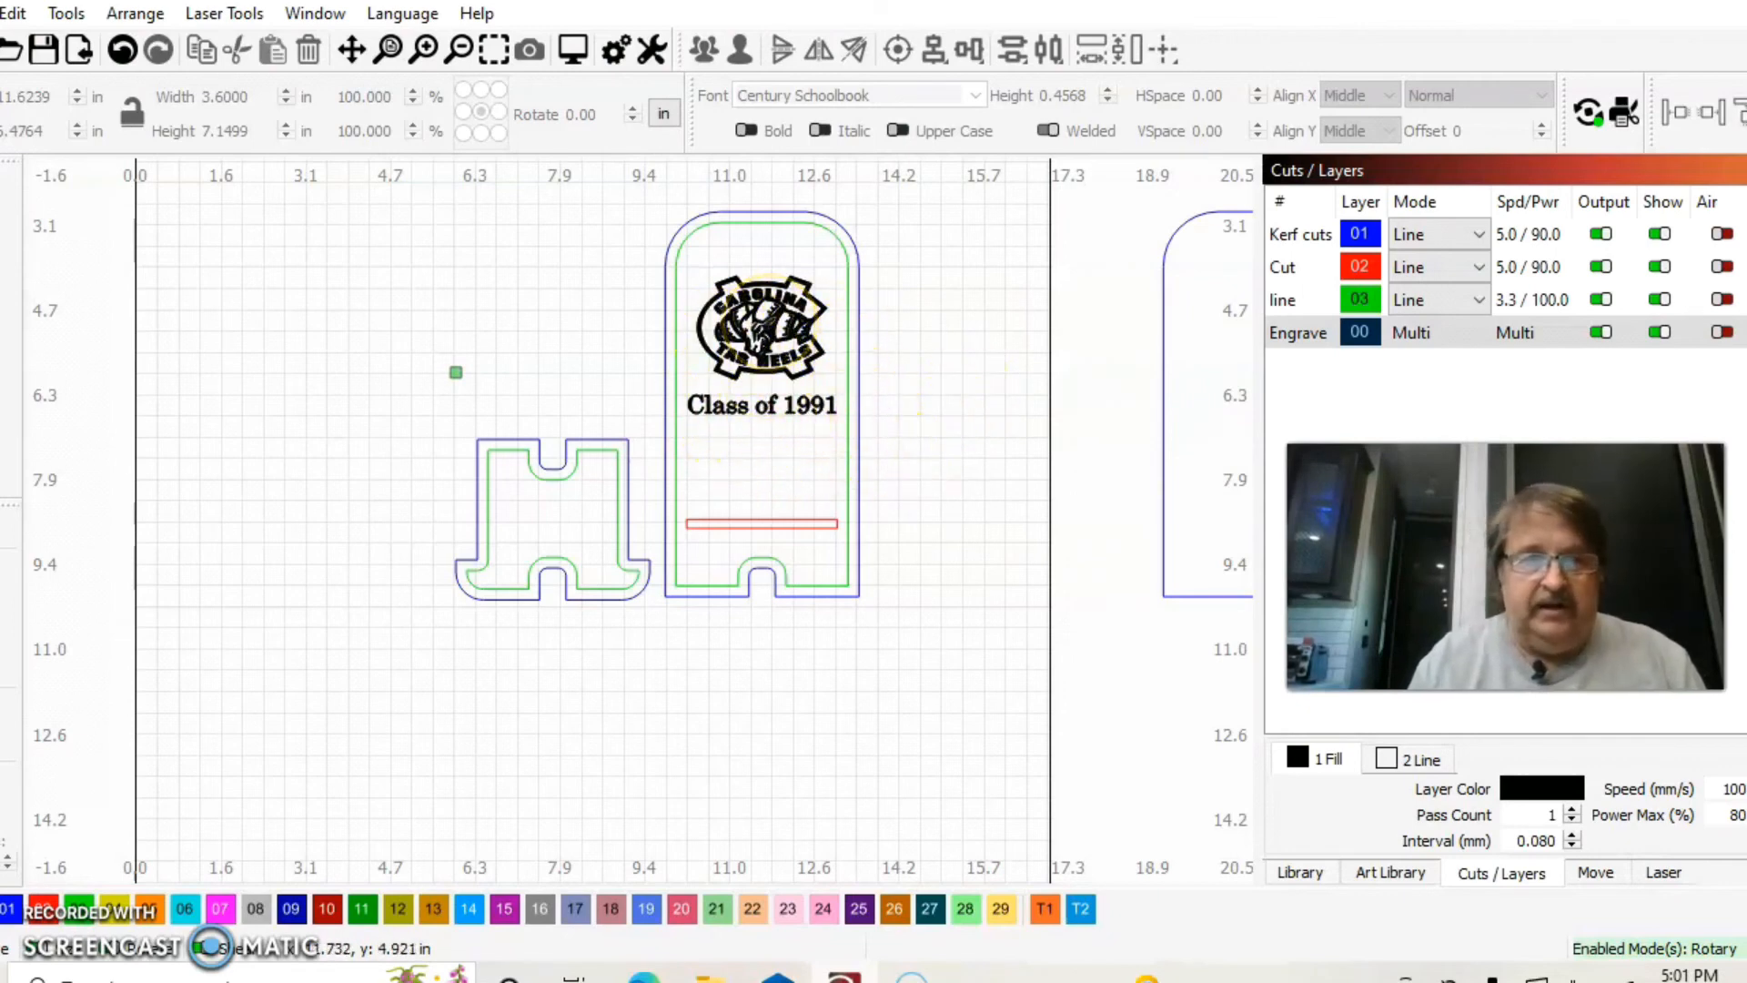
click(846, 332)
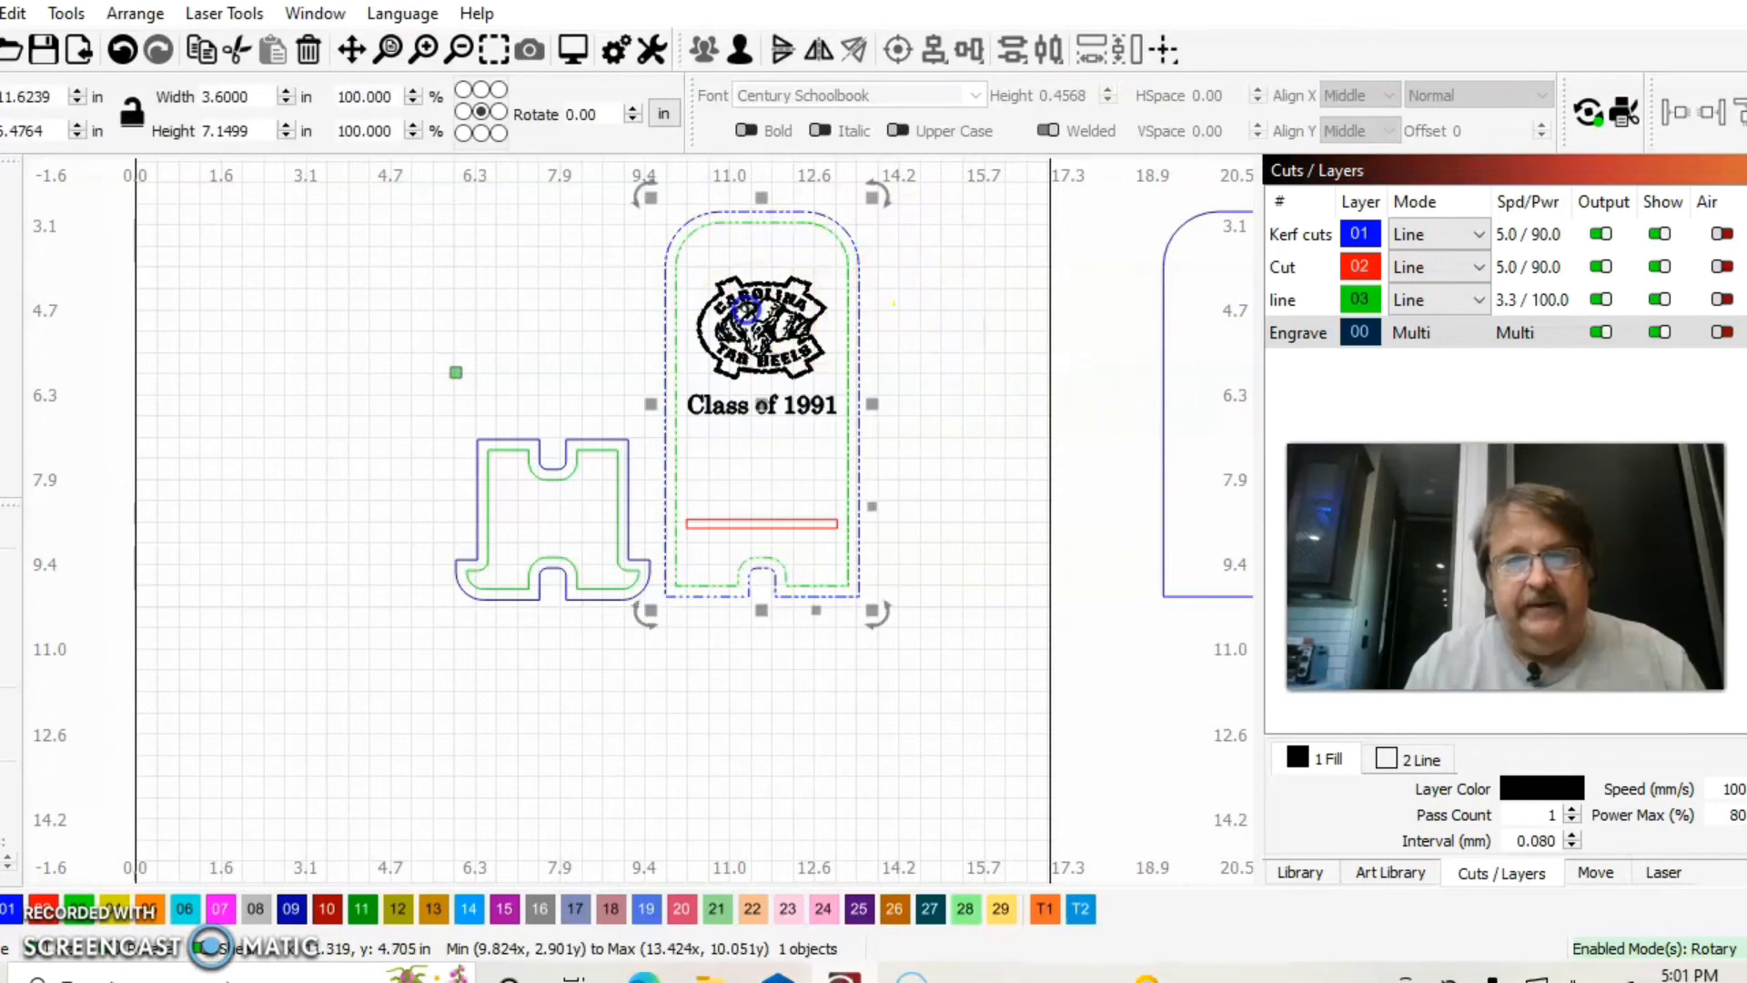
click(960, 293)
click(756, 309)
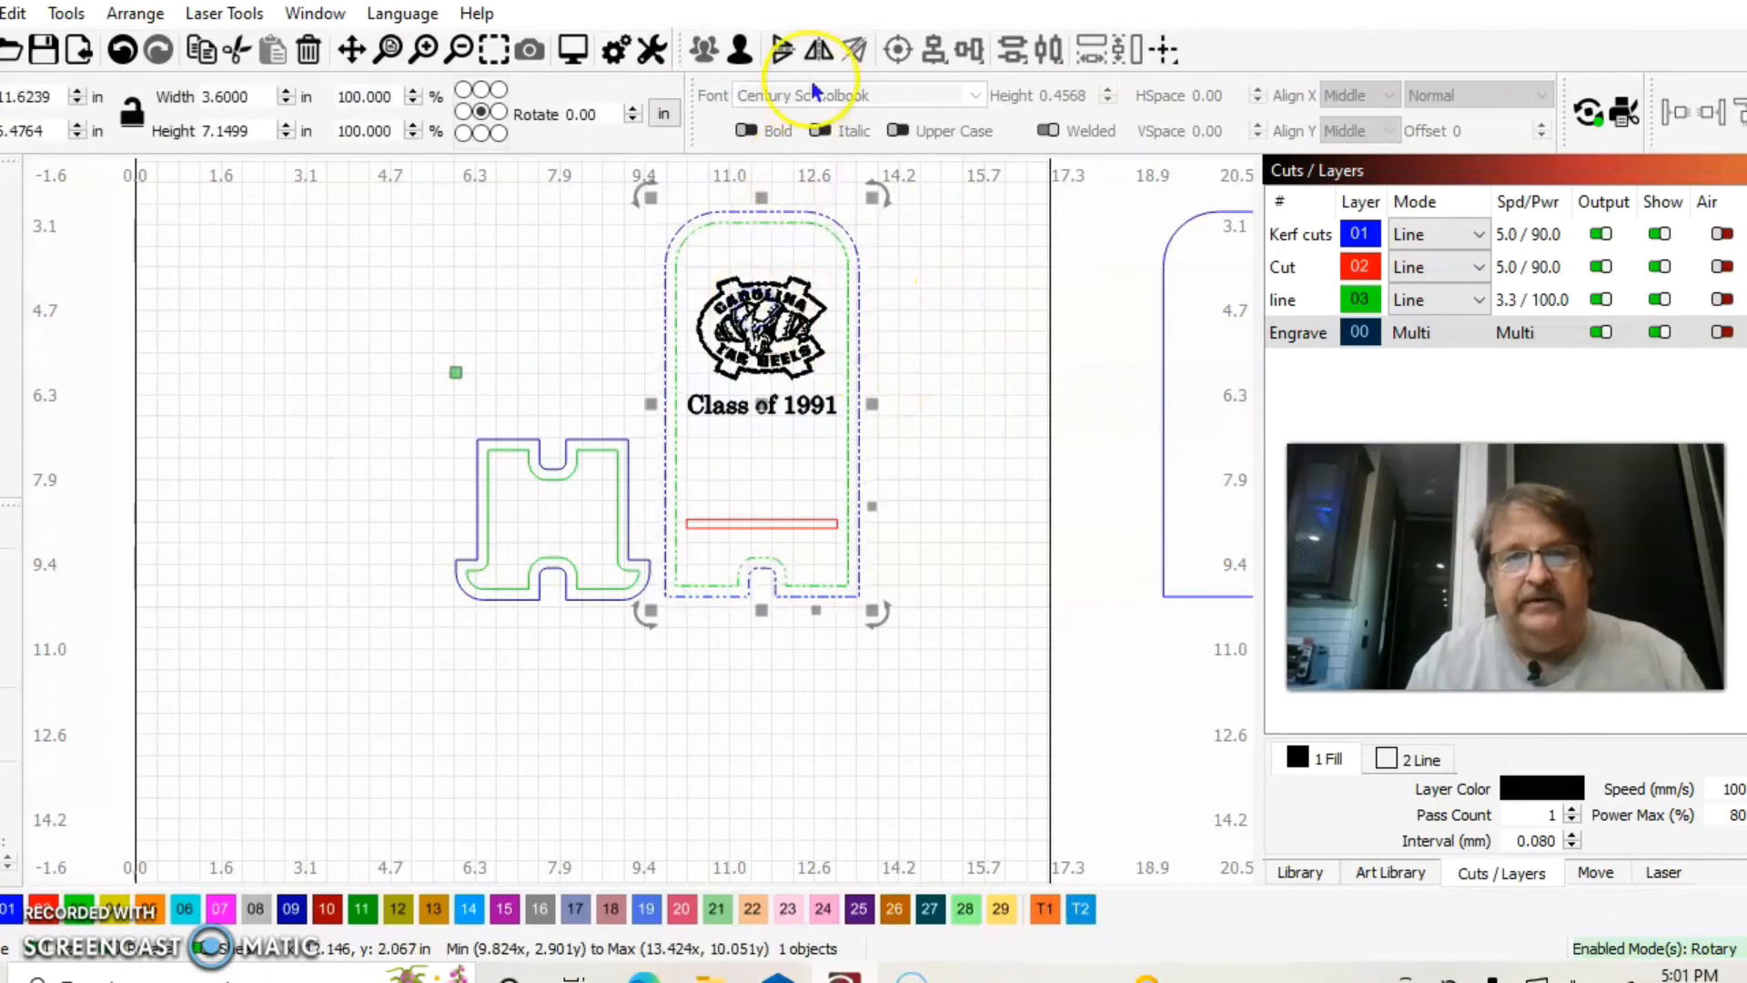
click(740, 50)
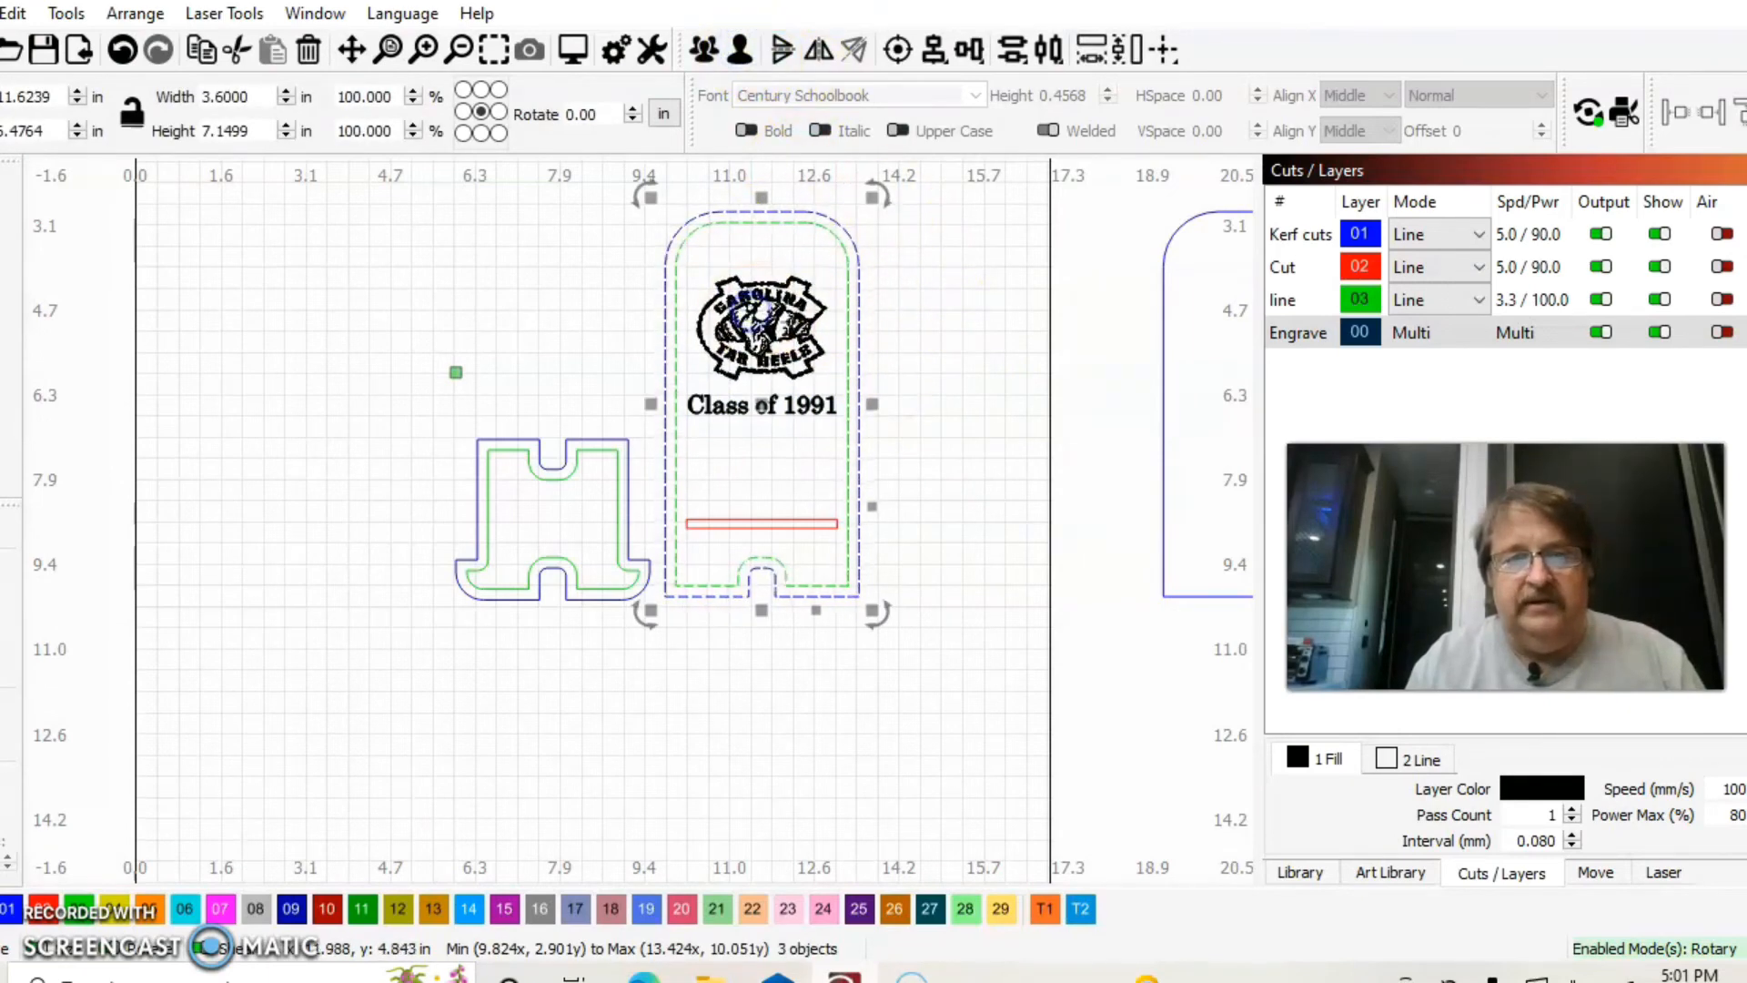
Step: Move the logo up within the arched panel, keeping it horizontally centred, with its centre at about Y 4.86 in
click(760, 319)
drag(732, 318, 761, 308)
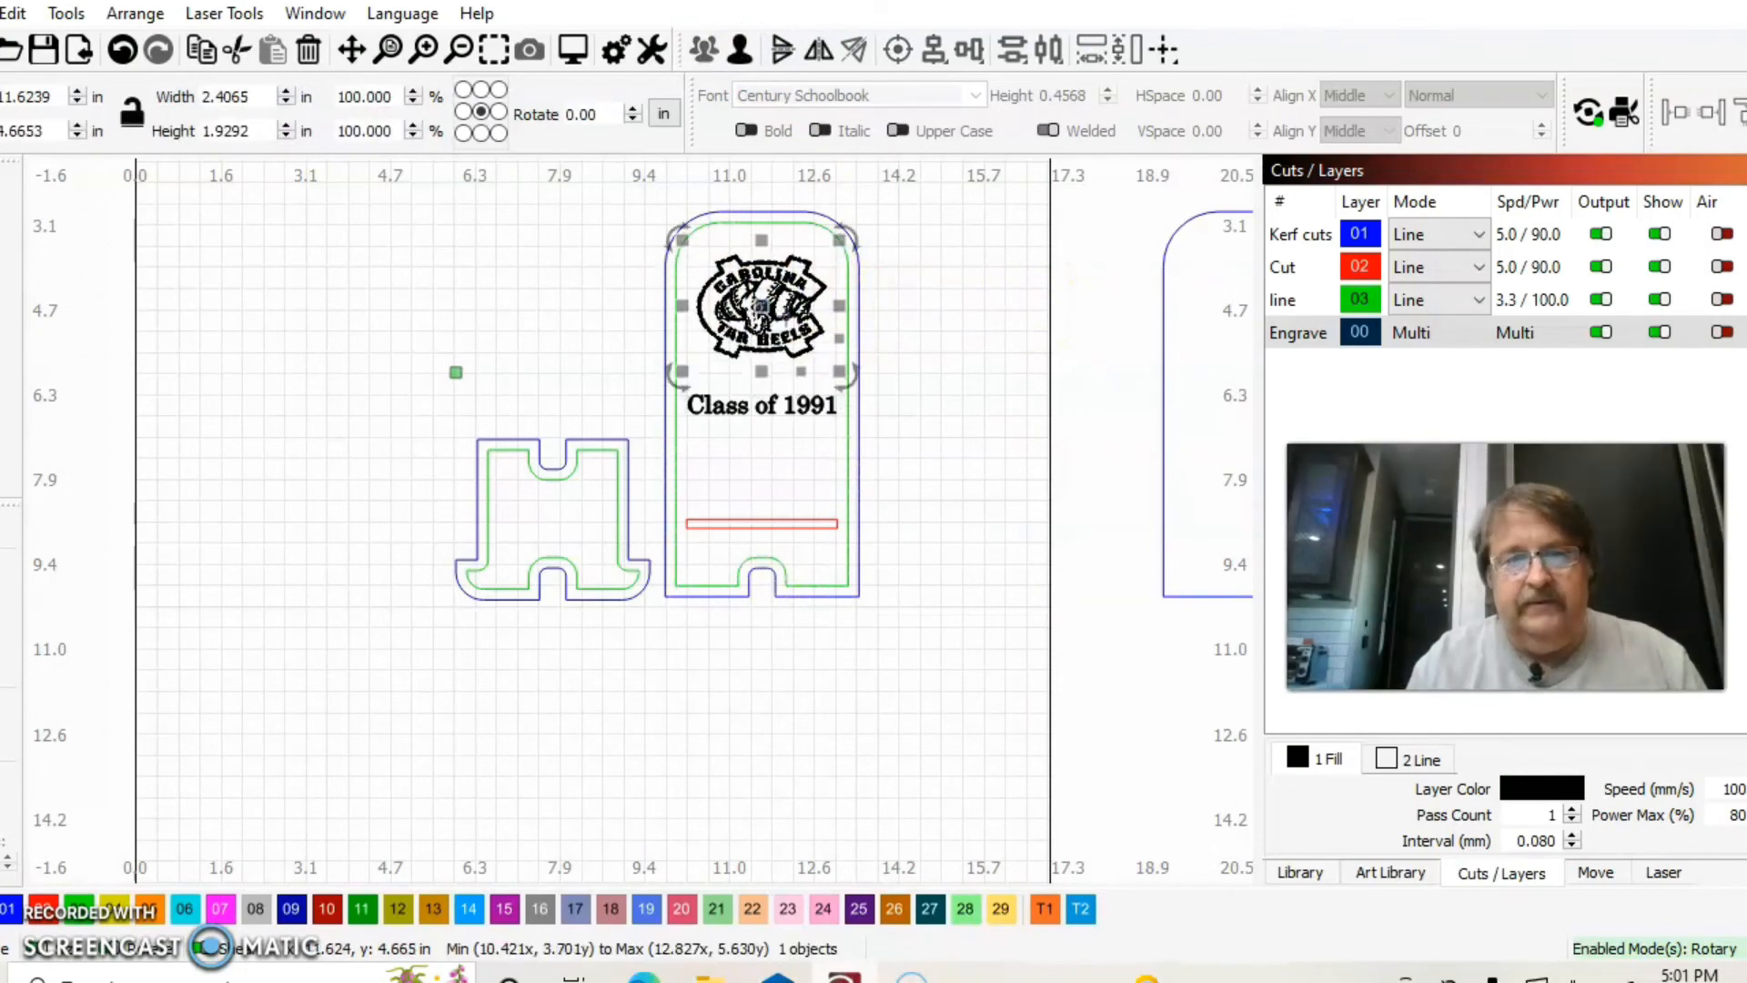
click(889, 404)
click(753, 335)
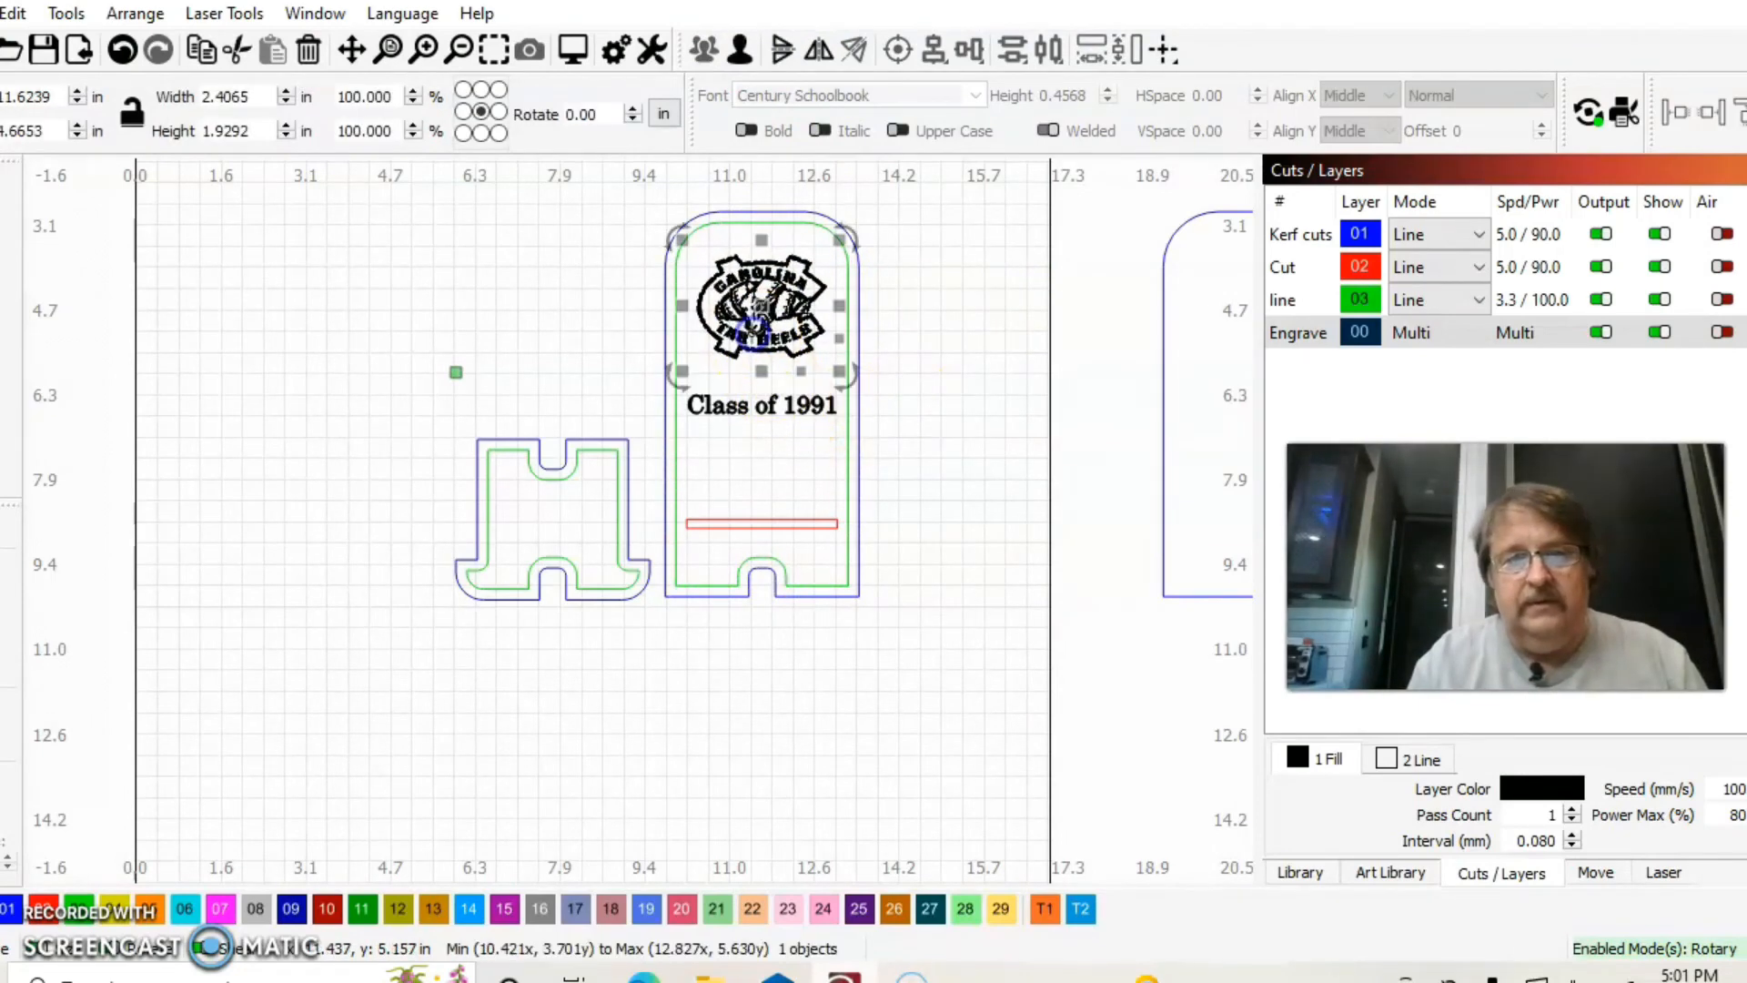
key(Down)
click(896, 315)
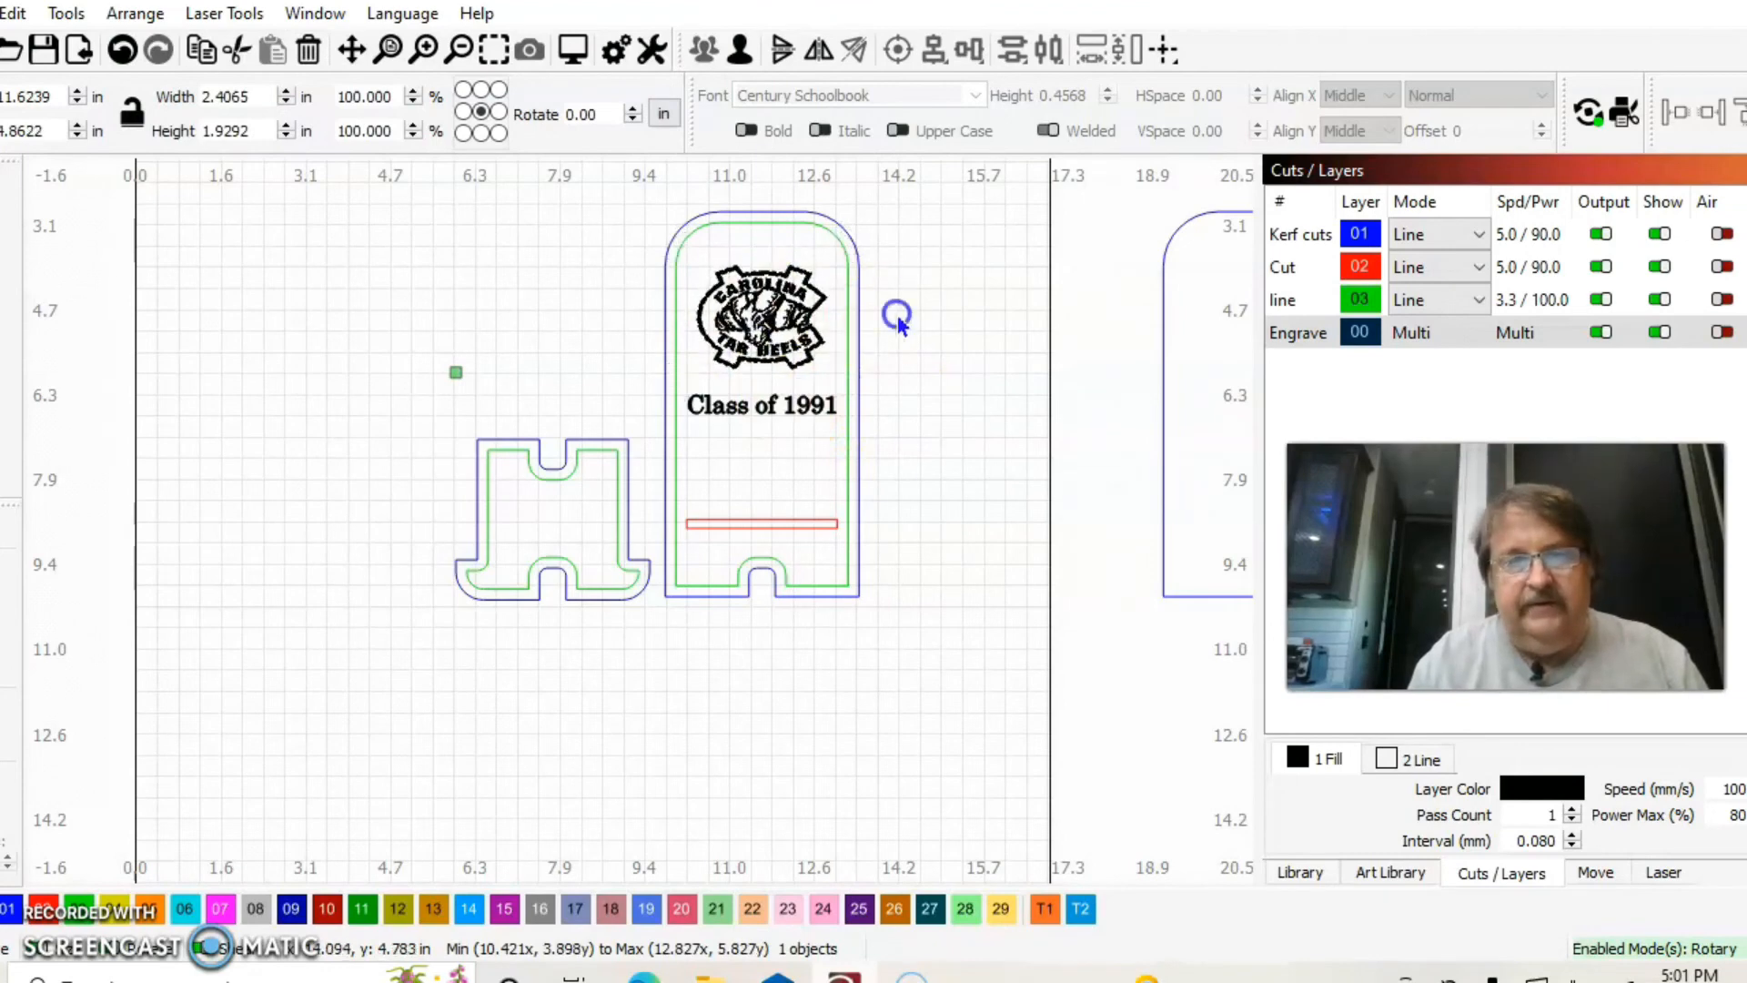
Step: Nudge the "Class of 1991" text up towards the logo, with its centre at about Y 6.38 in
click(758, 411)
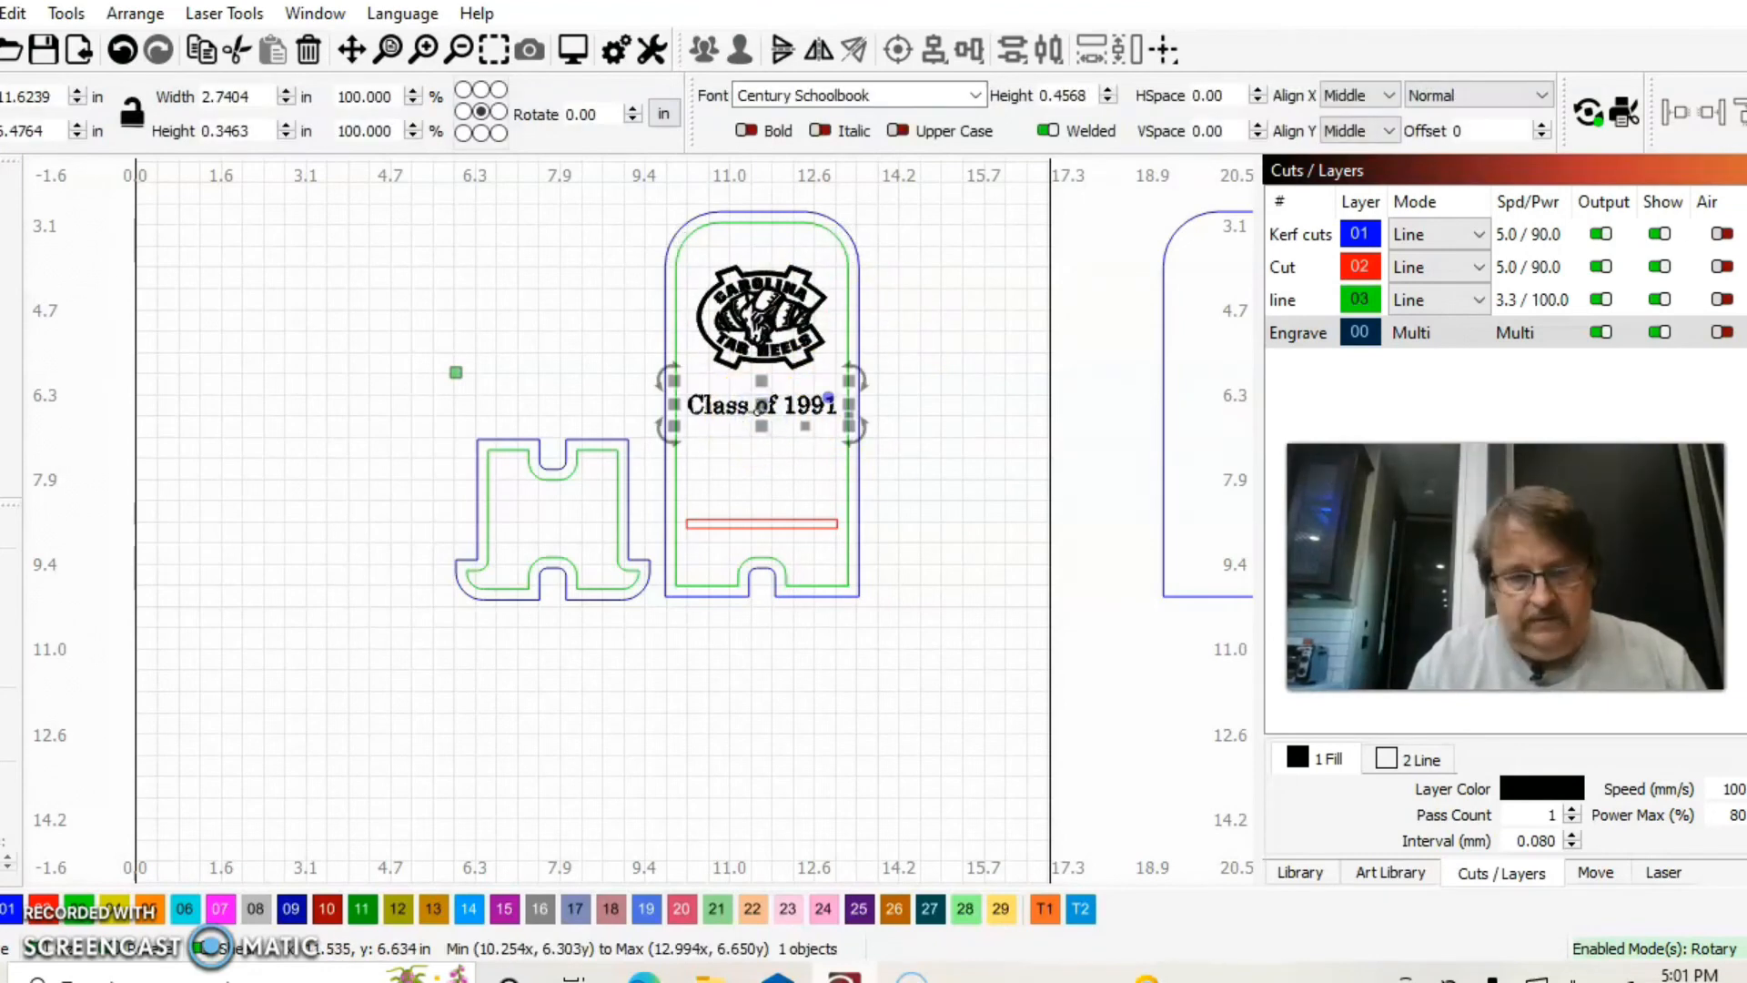
key(ctrl+Up)
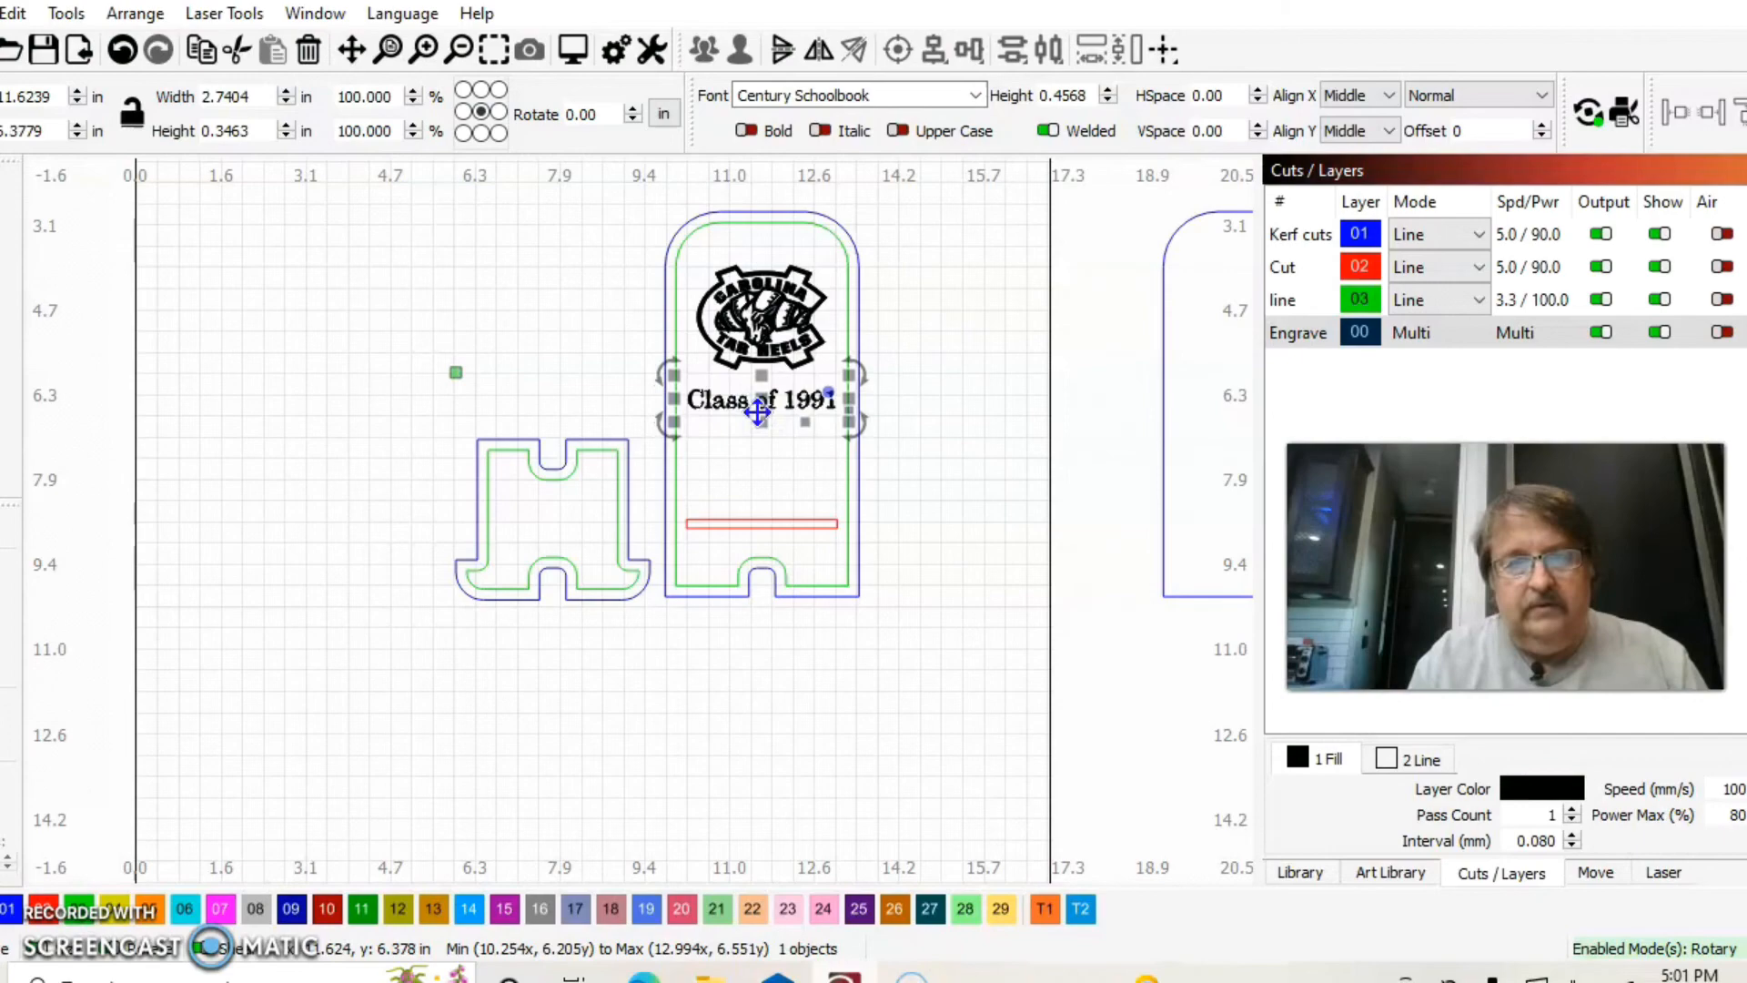
click(594, 343)
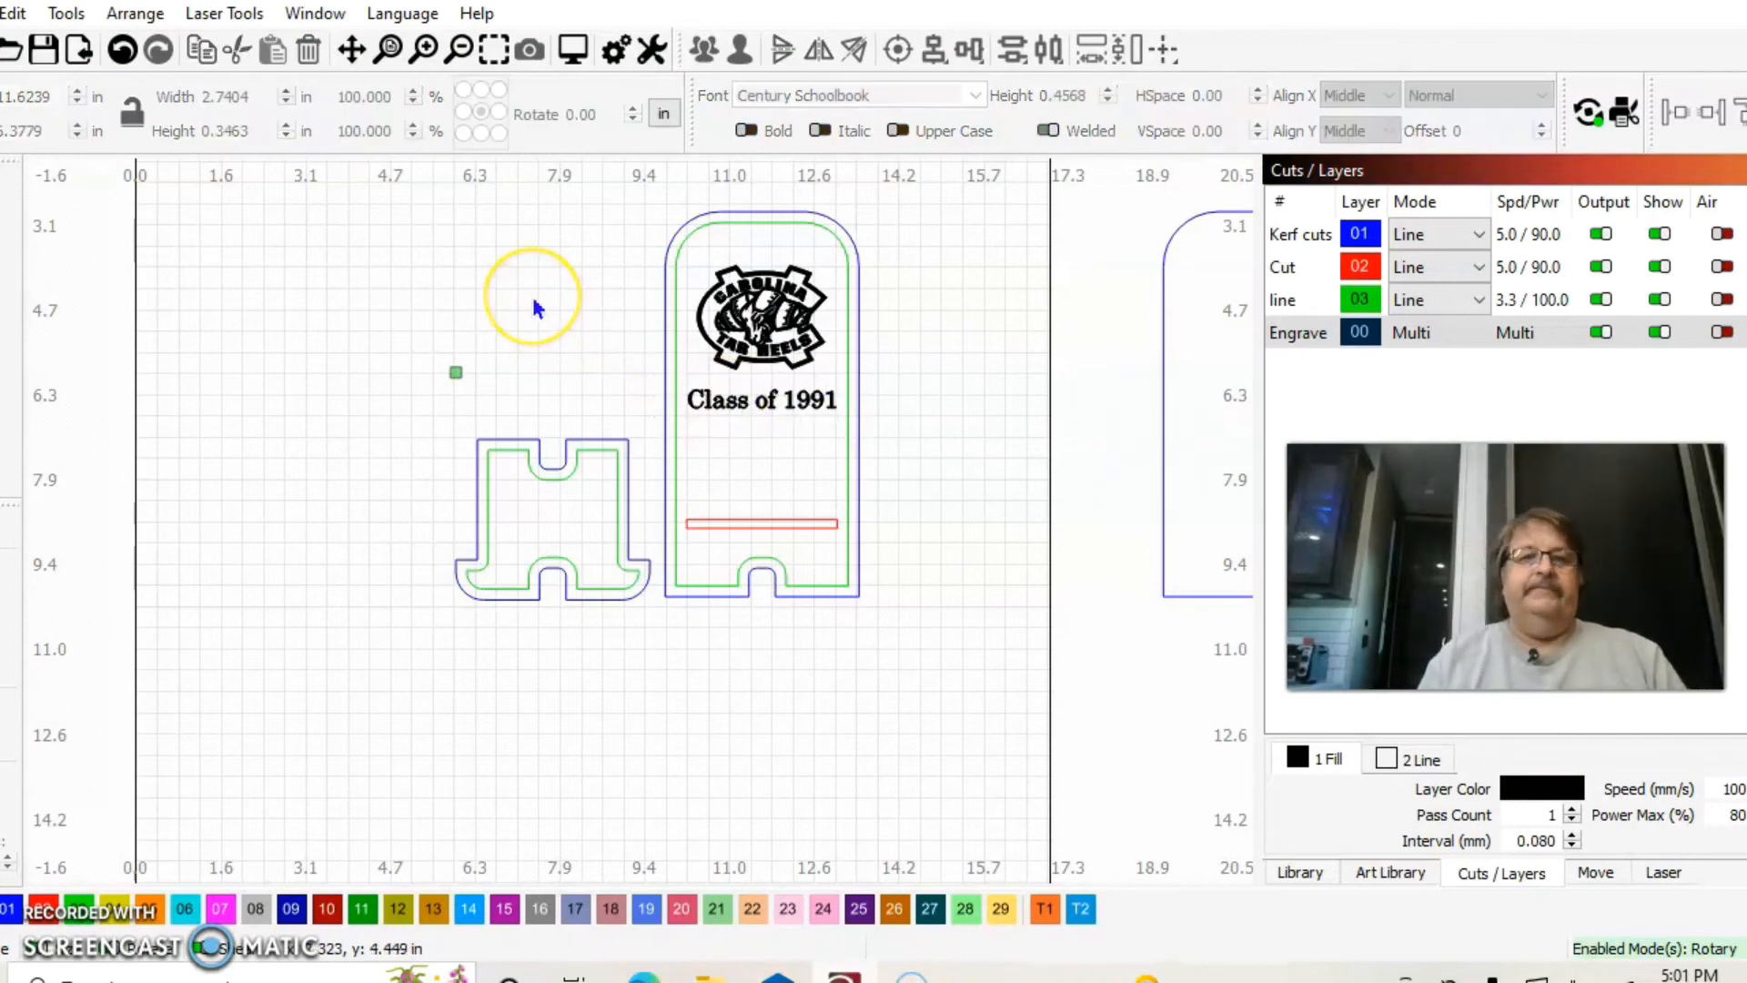
Step: Preview the laser job at full-screen size and rewind the cut simulation to its start
click(572, 48)
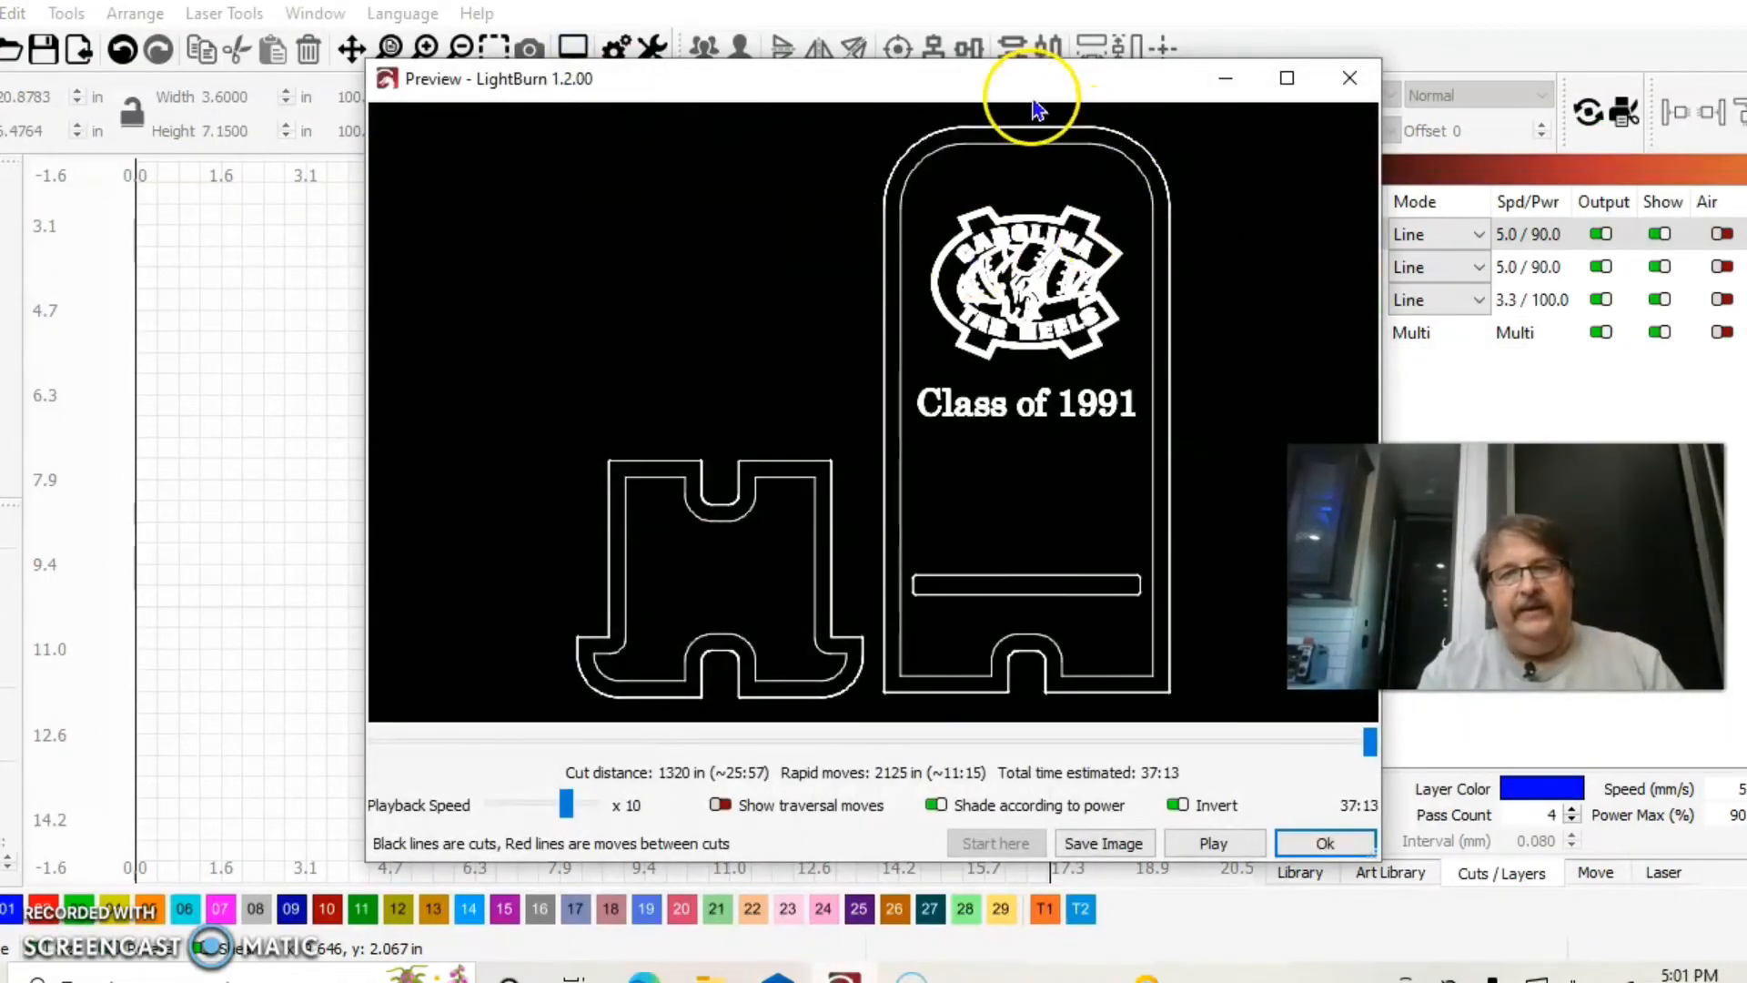
click(1285, 78)
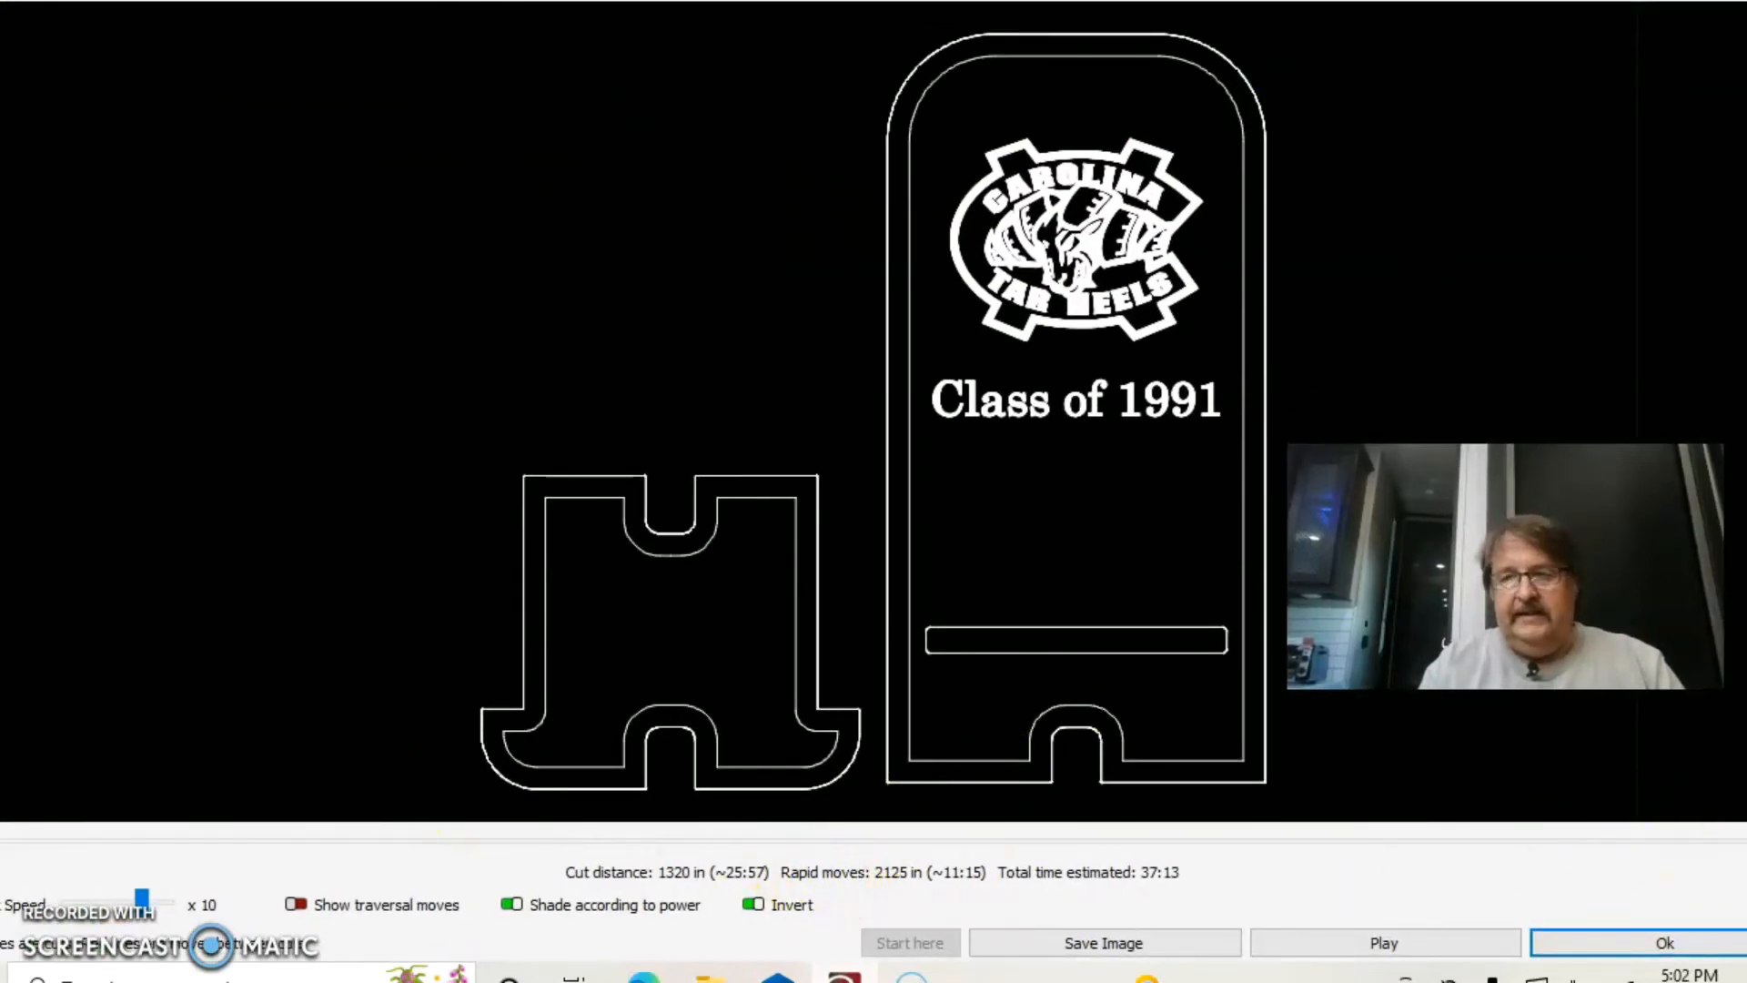
drag(1743, 831, 2, 901)
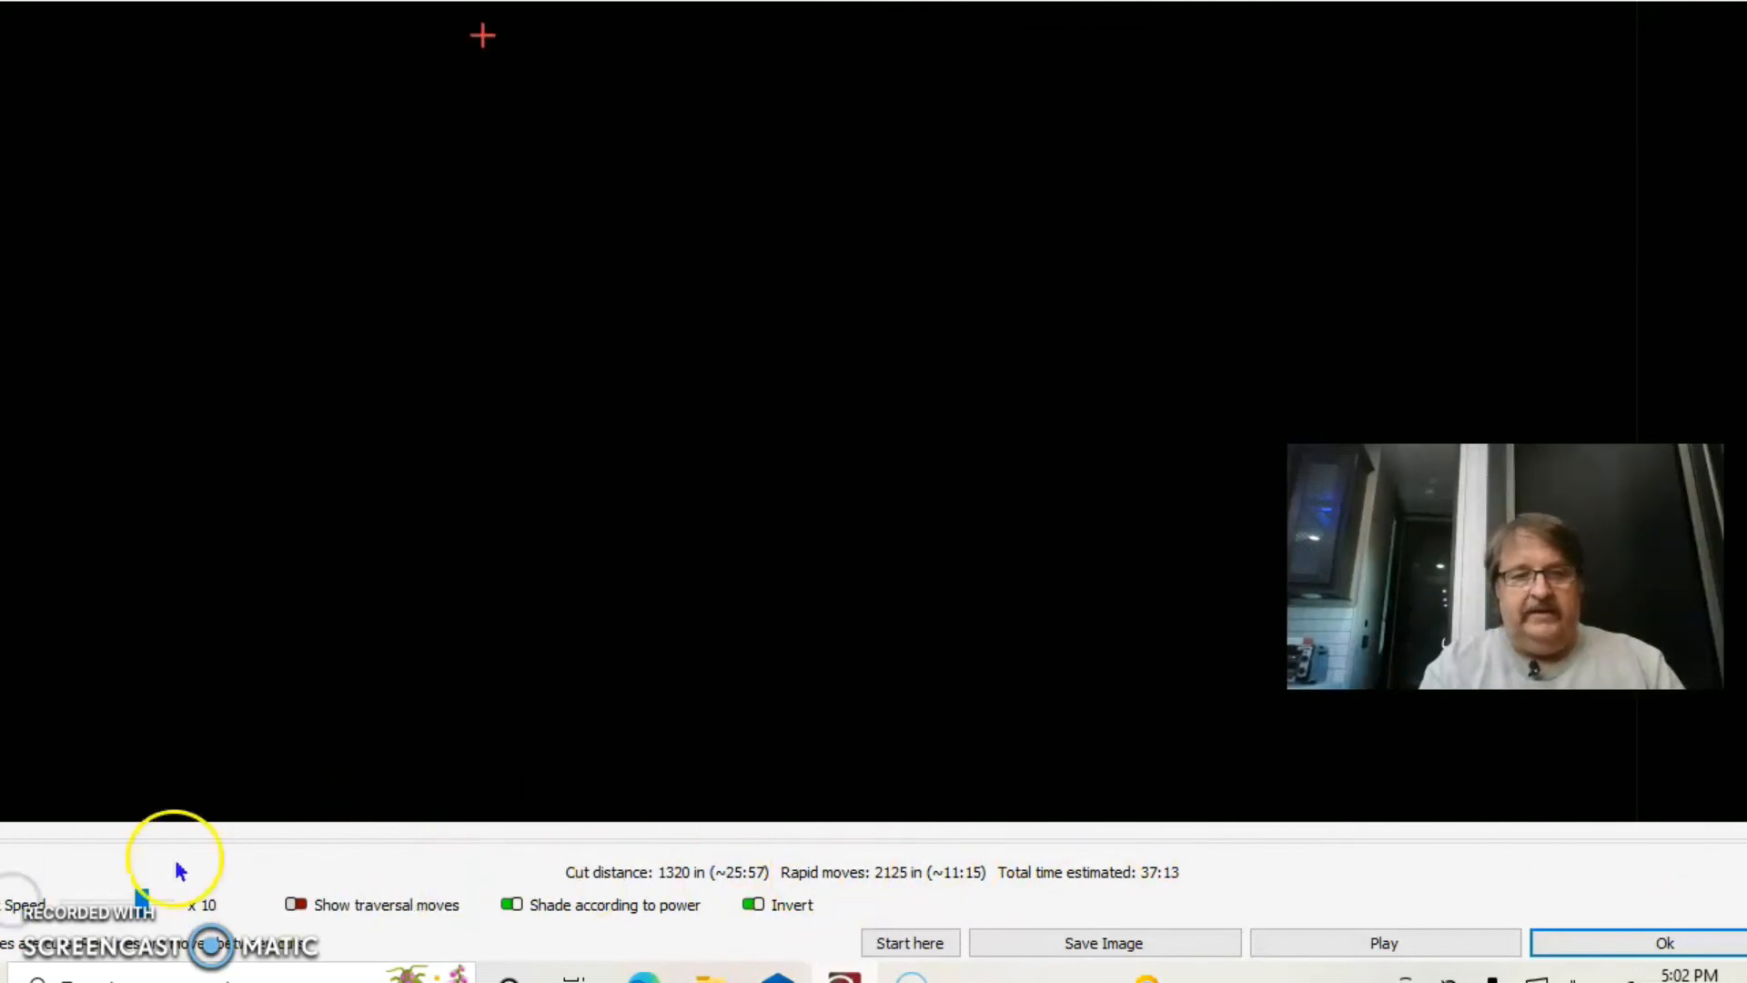
click(1591, 944)
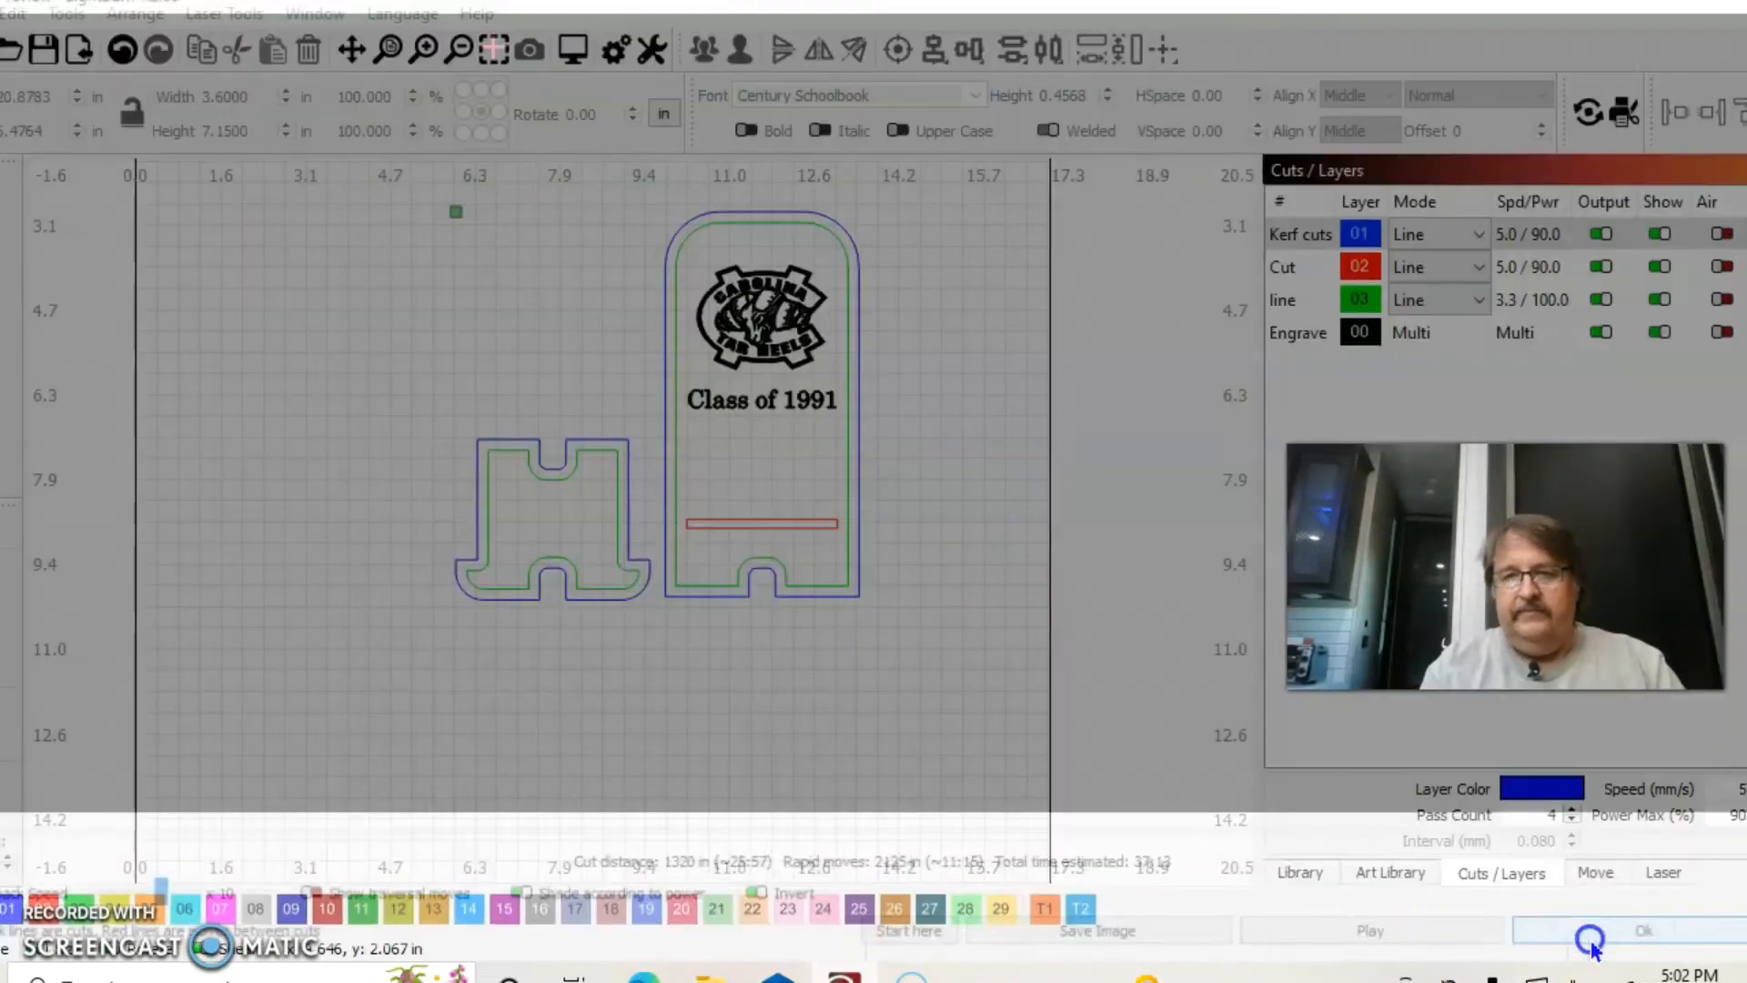
Step: Reorder the layers so Engrave runs first and line second, ahead of Kerf cuts and Cut
click(1281, 335)
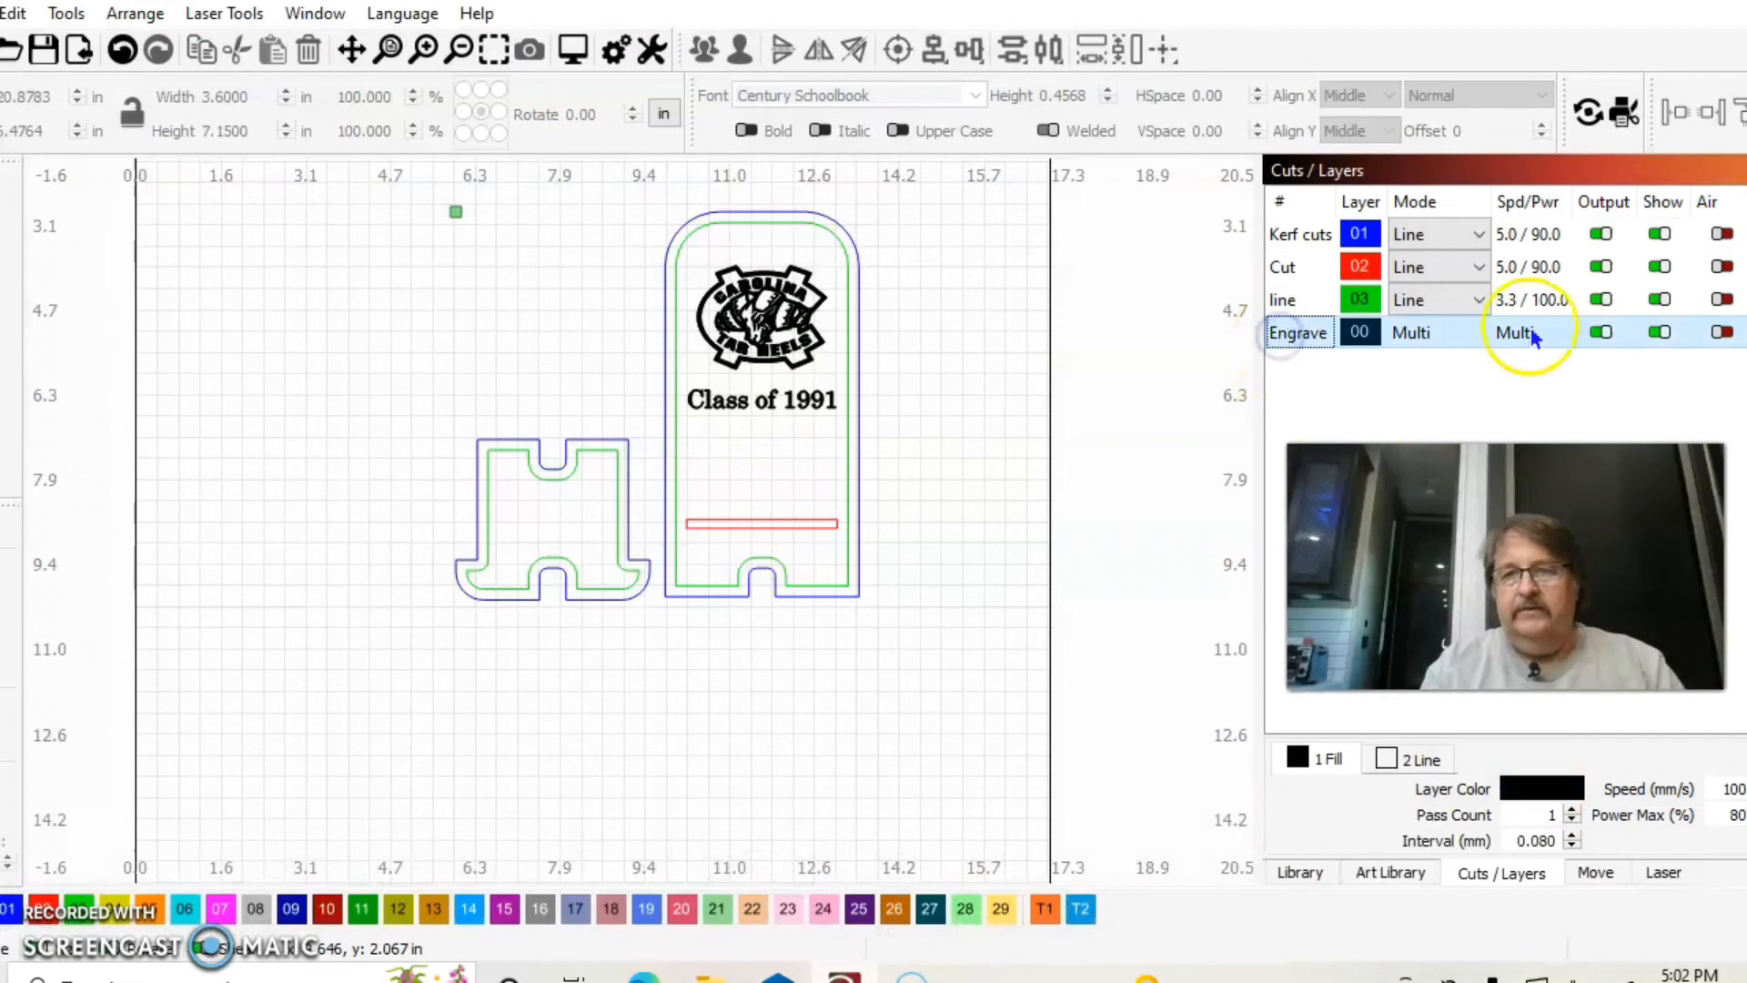
click(1746, 254)
click(1746, 255)
click(1746, 254)
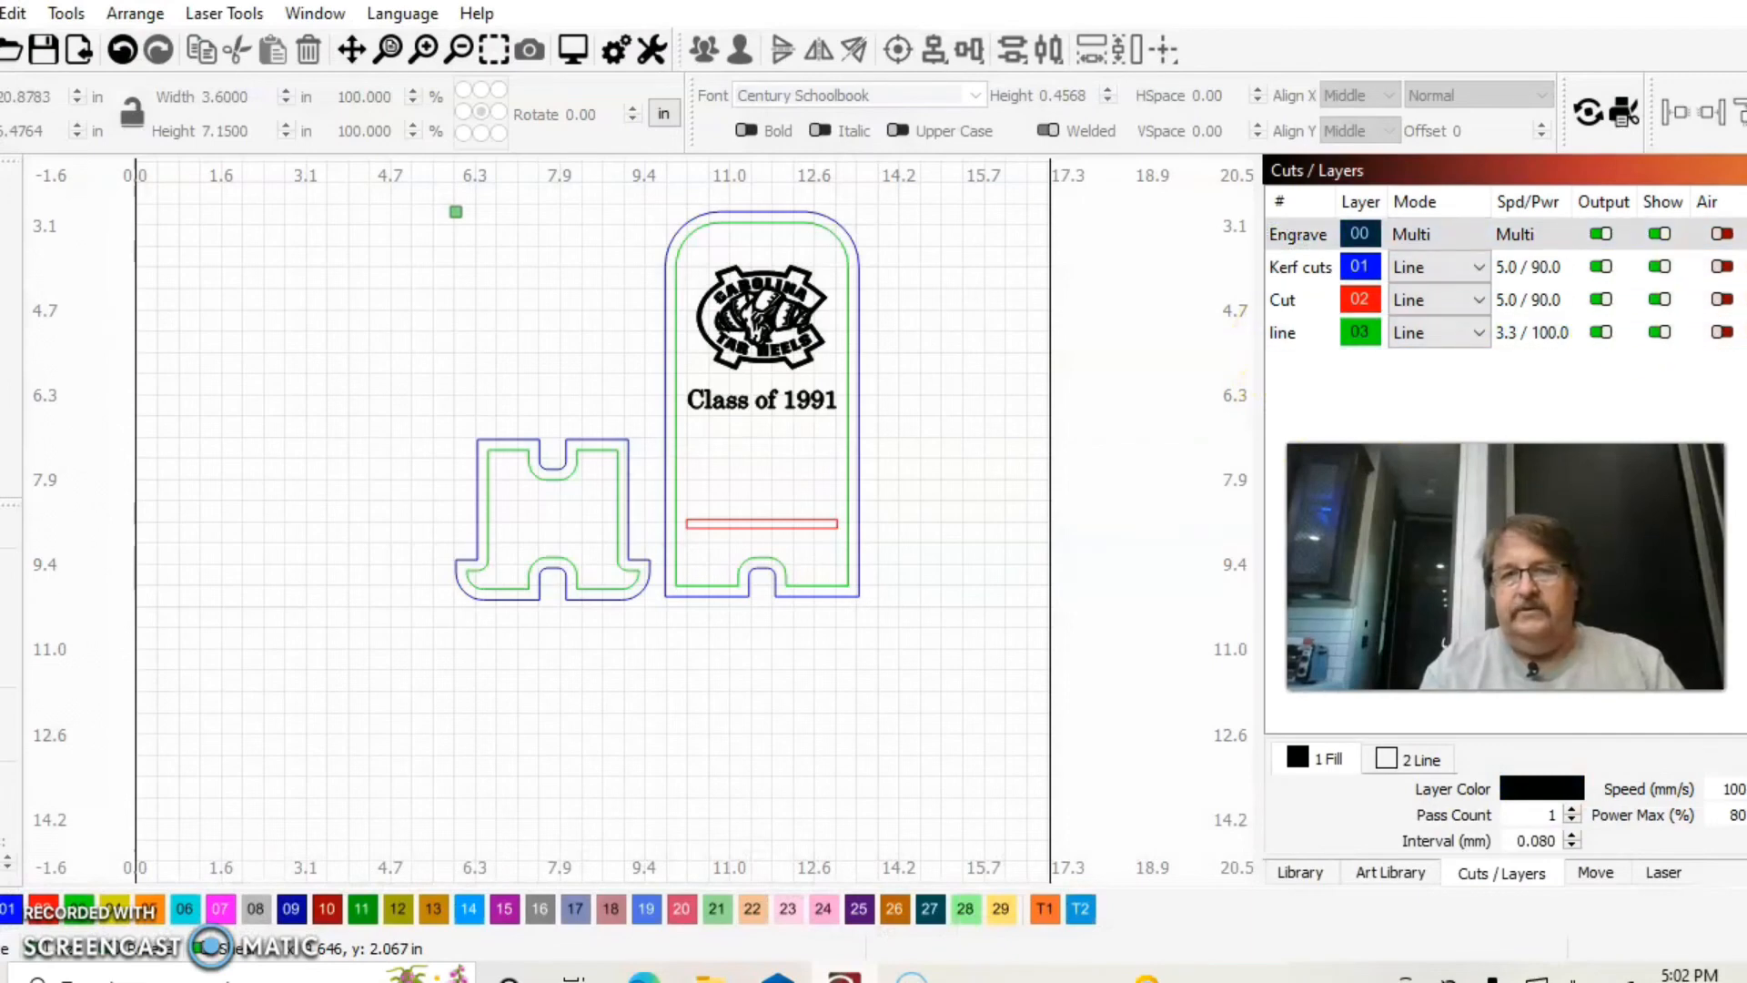
click(1278, 335)
click(1746, 255)
click(1746, 255)
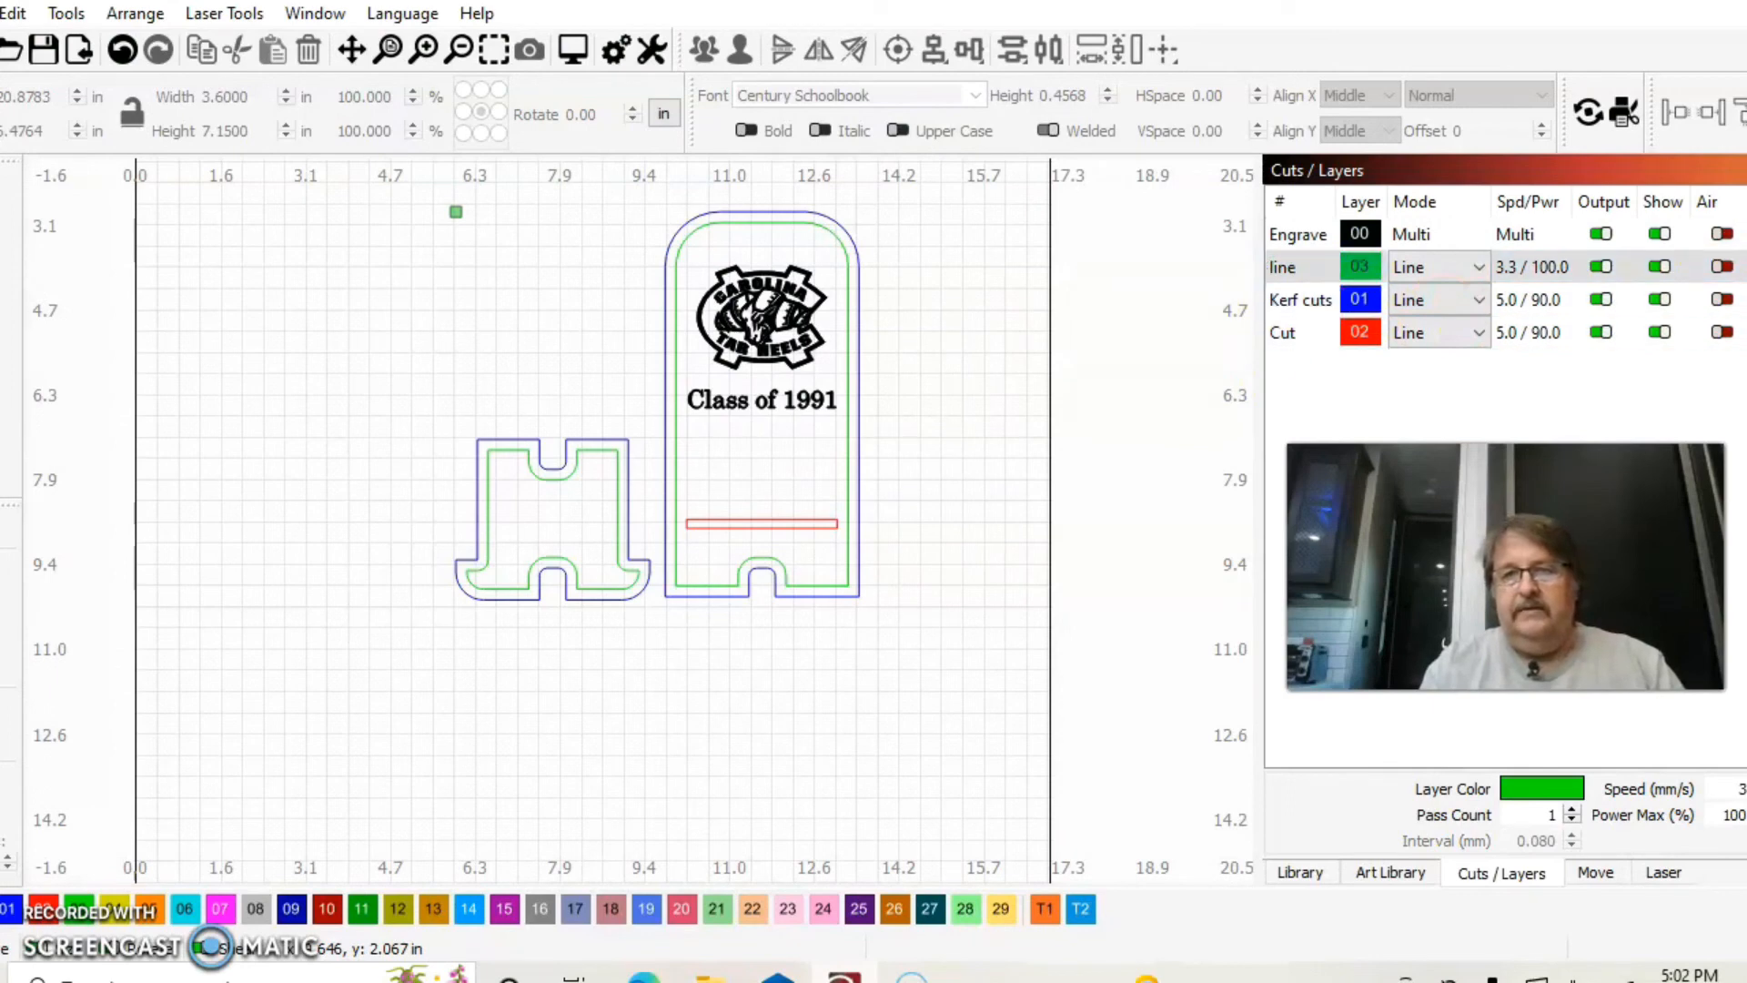
Step: Move the red Cut layer above the blue Kerf cuts layer so the slot is cut before the outlines
click(1369, 335)
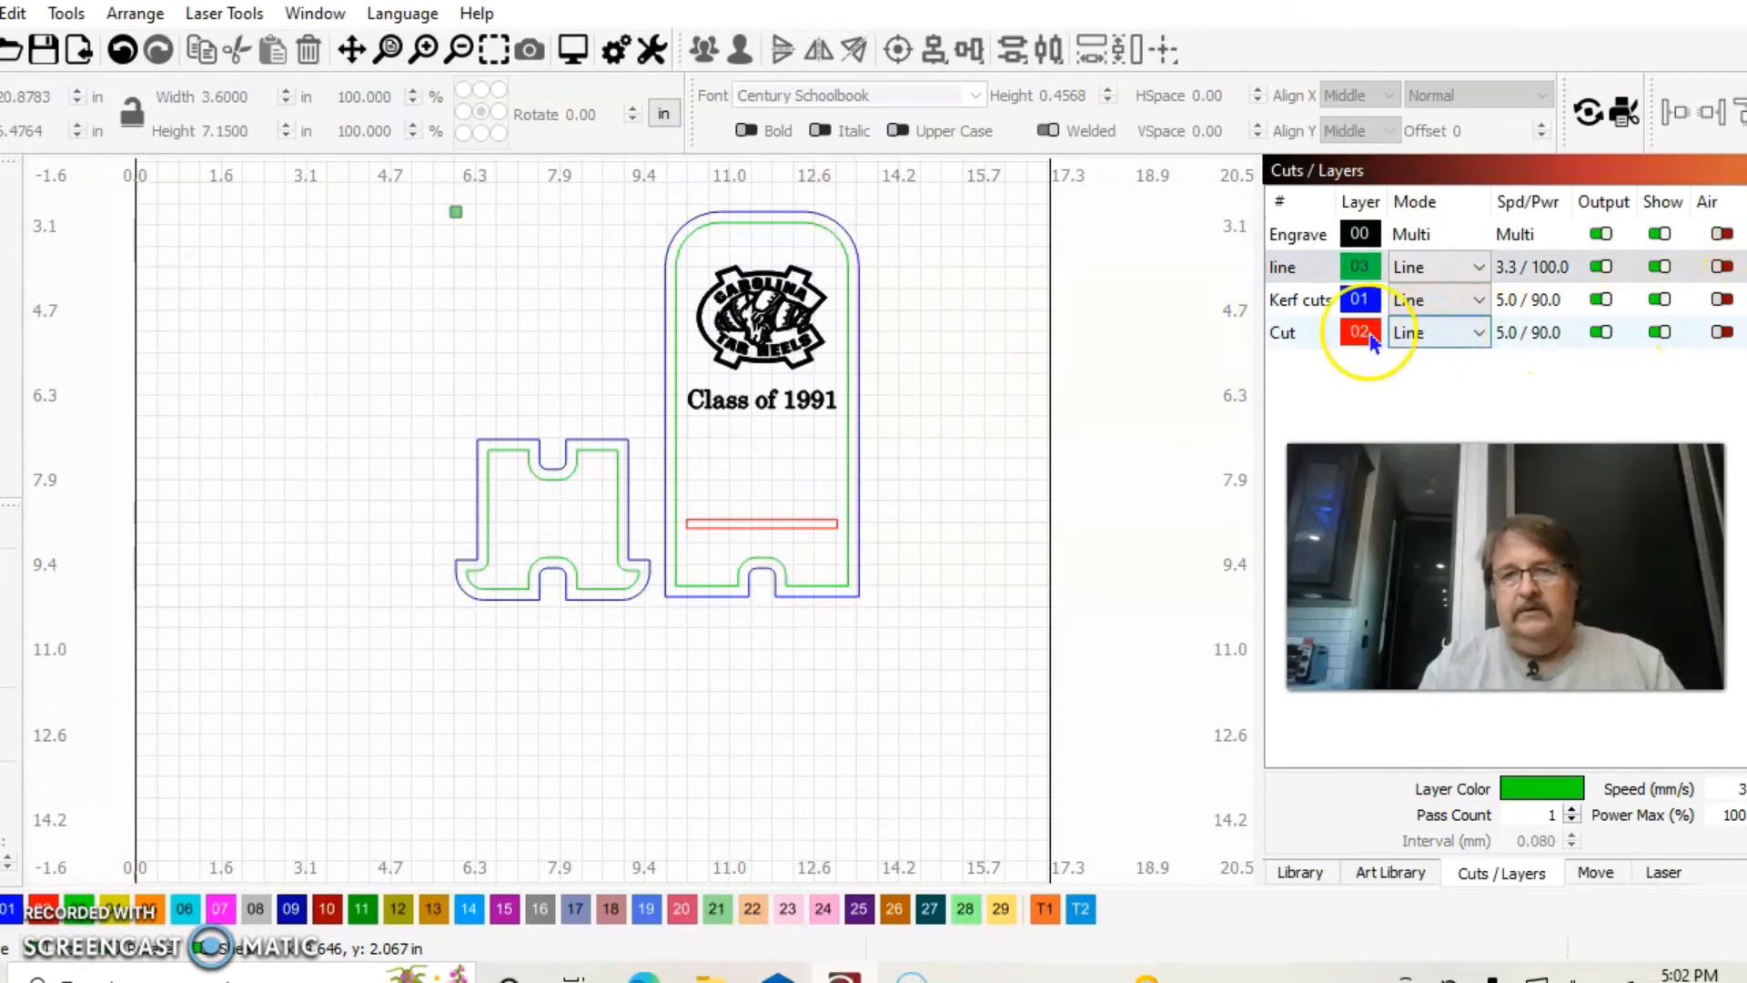
click(1298, 345)
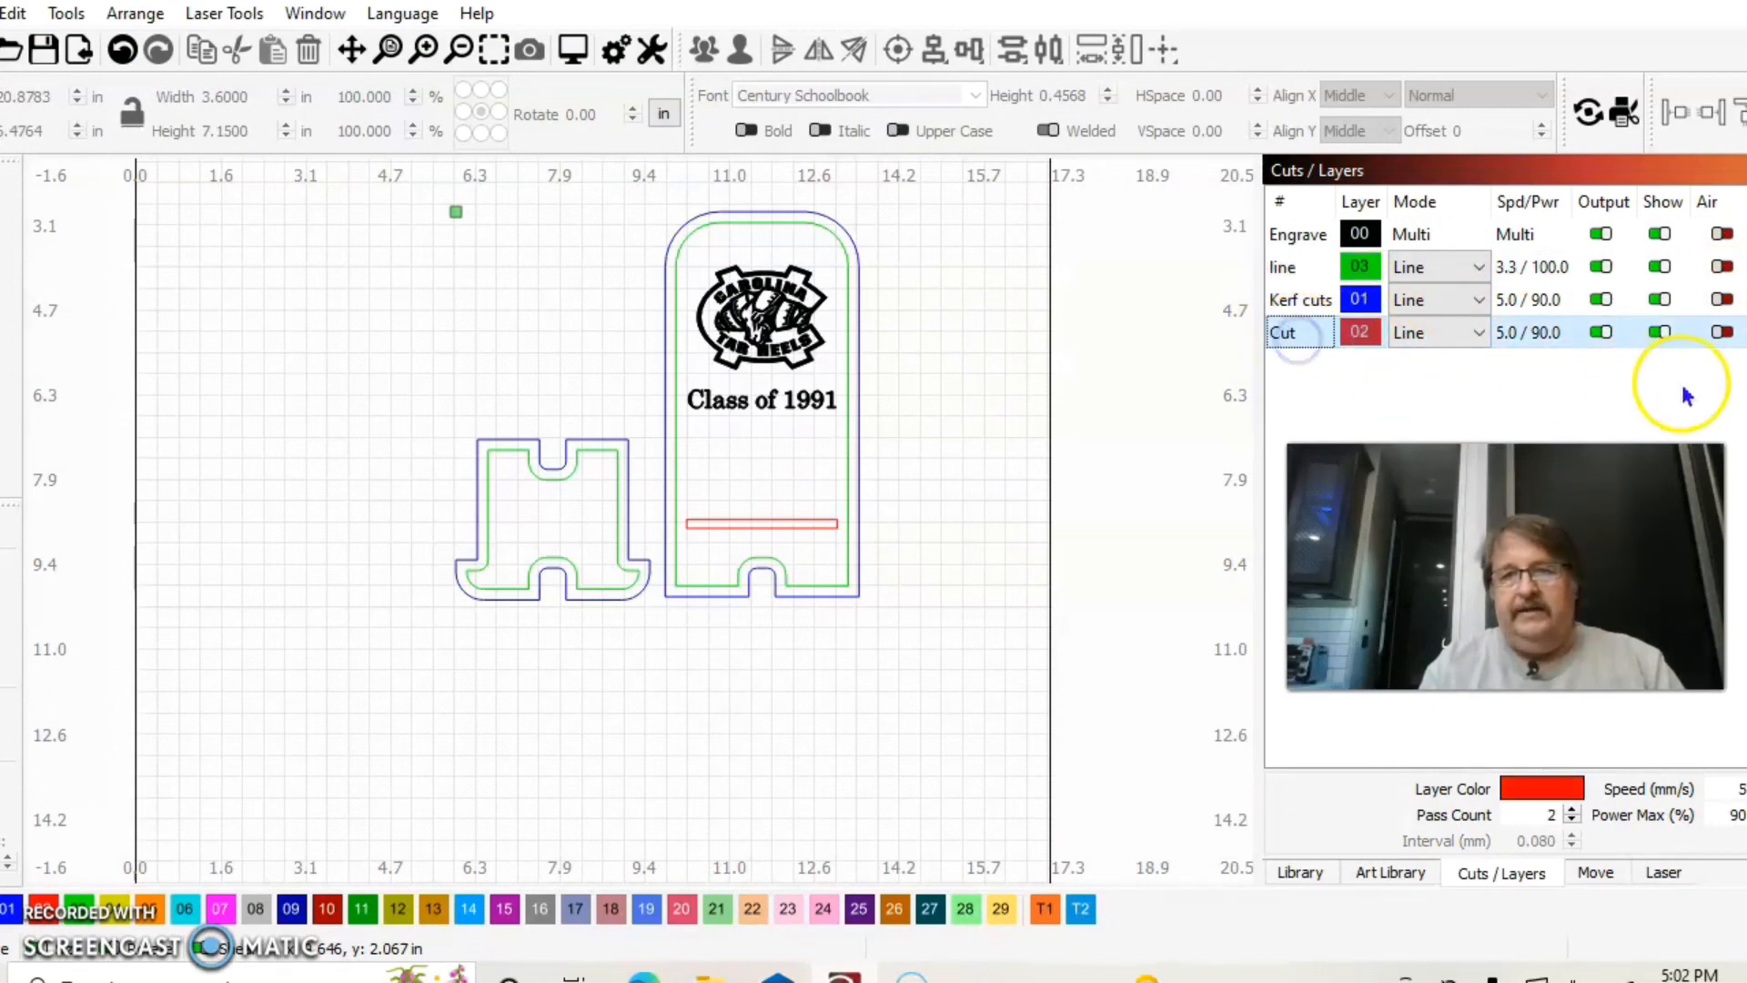
click(1746, 255)
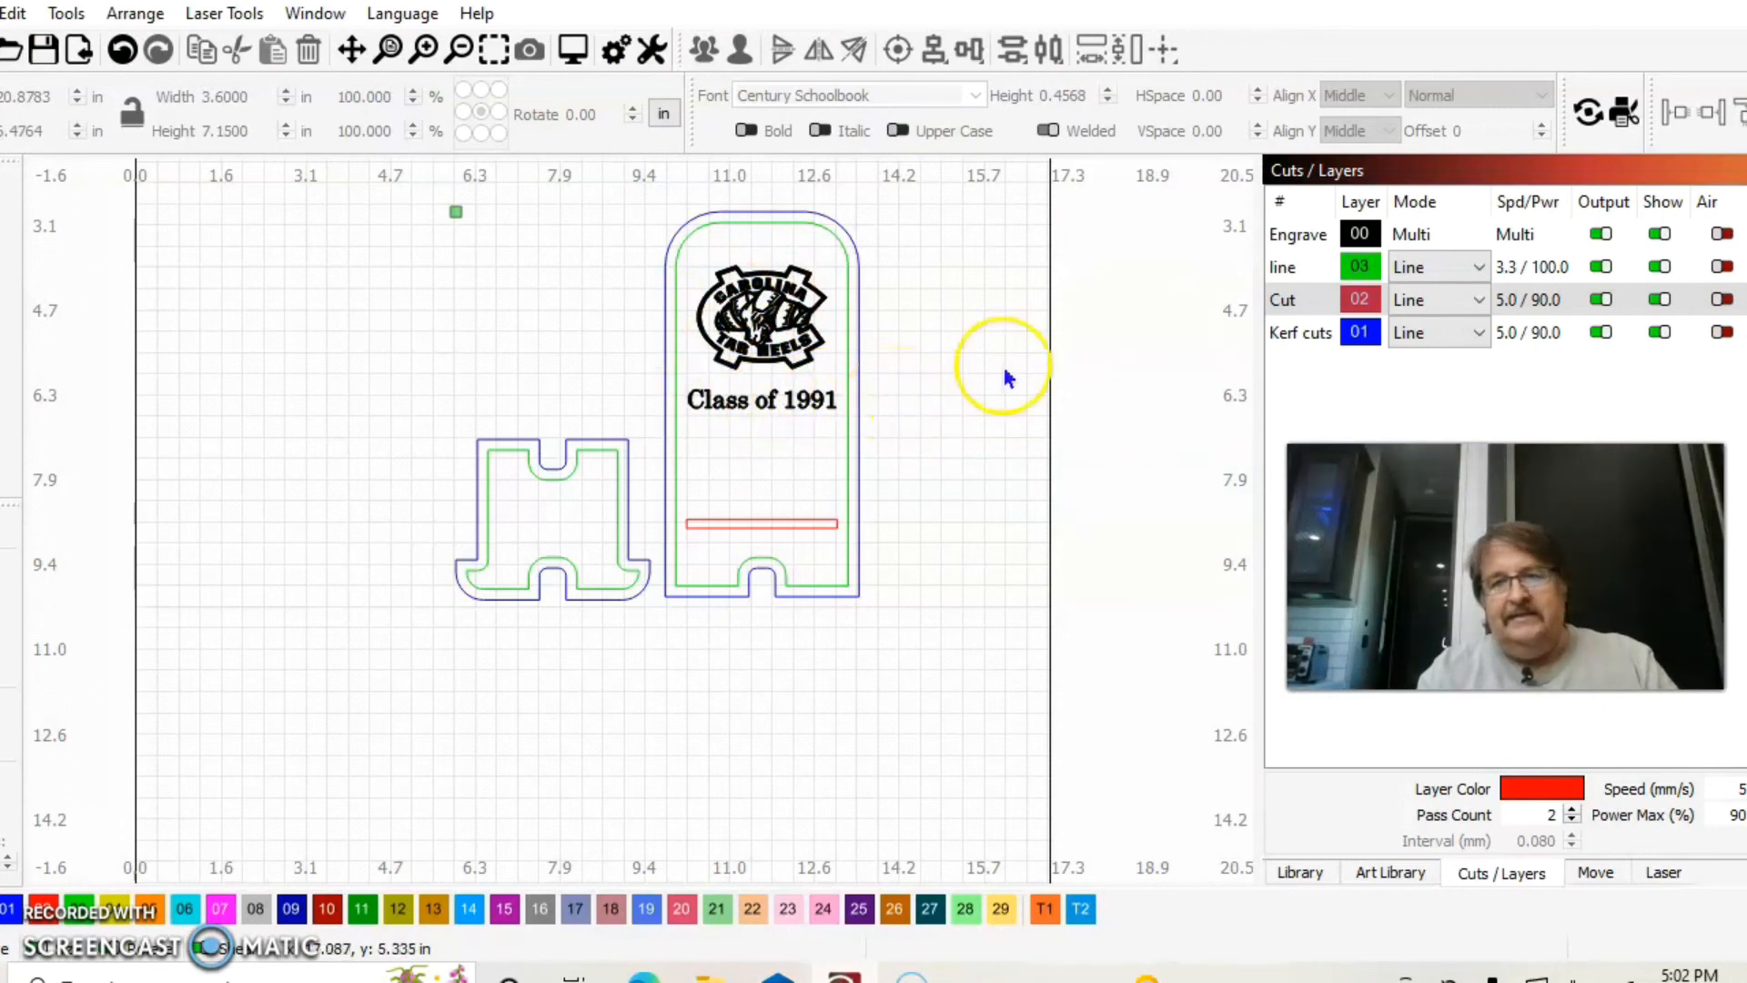
Step: Examine the Engrave layer's fill settings, including speed, power and line interval, and close them without changes
click(1289, 239)
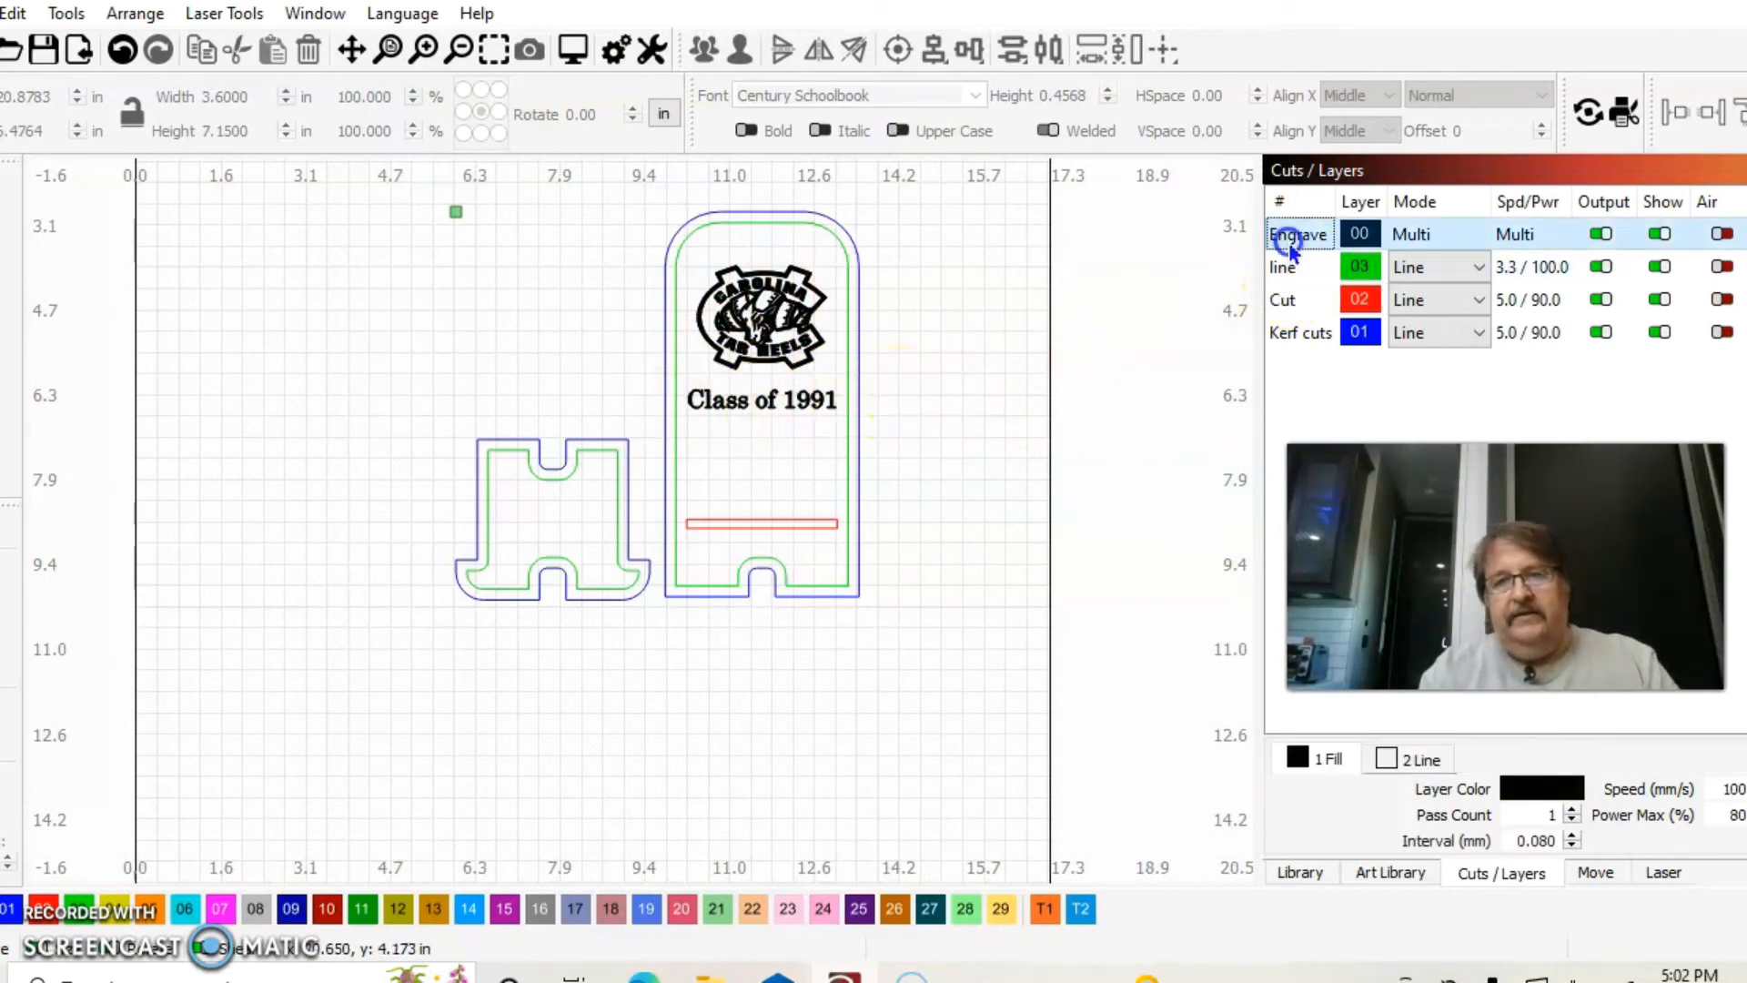
double_click(1289, 239)
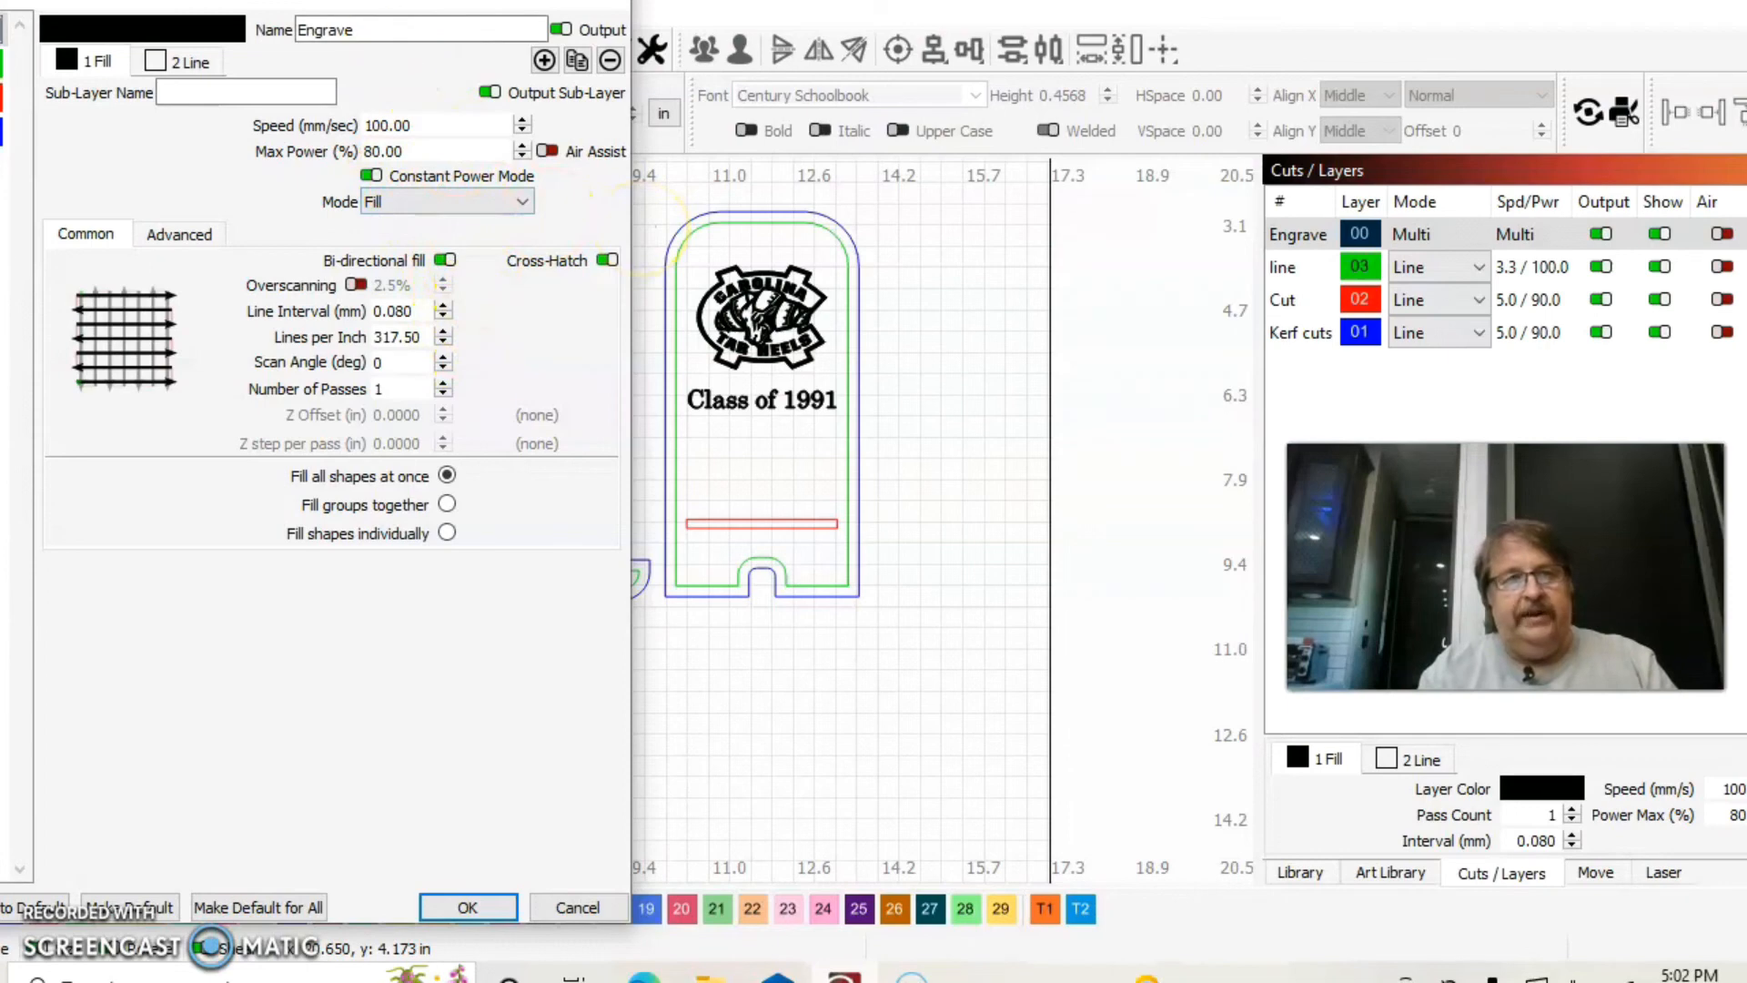
drag(372, 3, 483, 33)
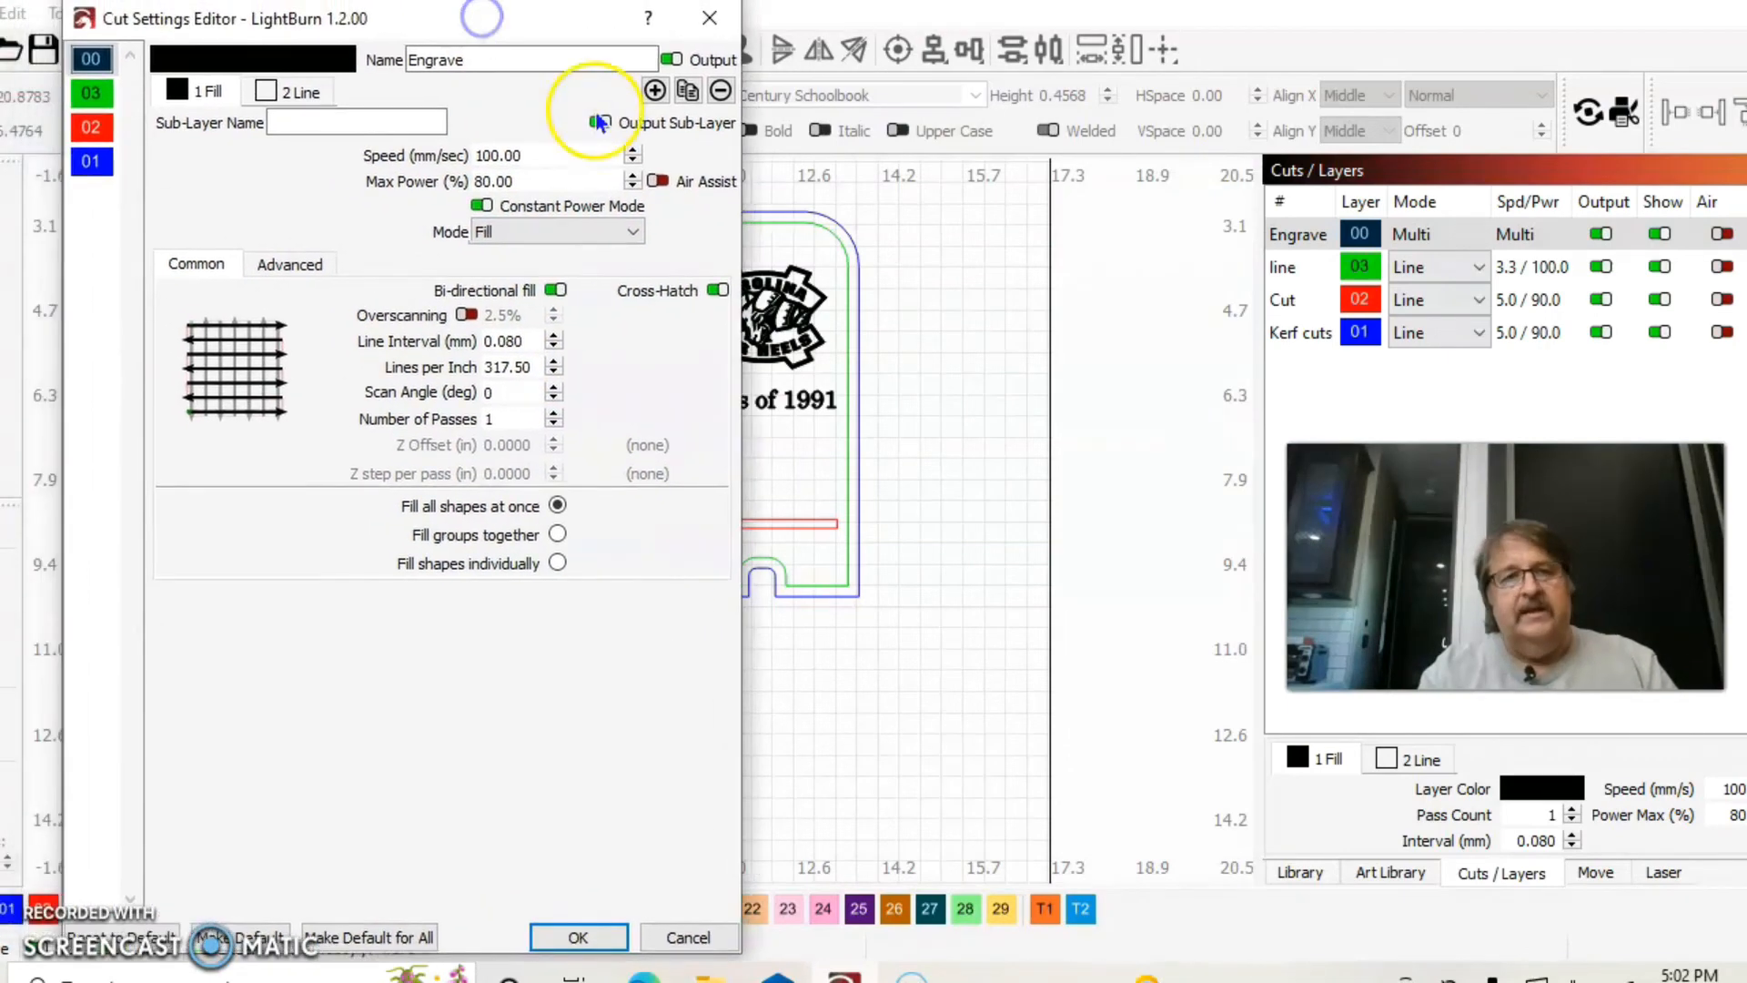
click(710, 18)
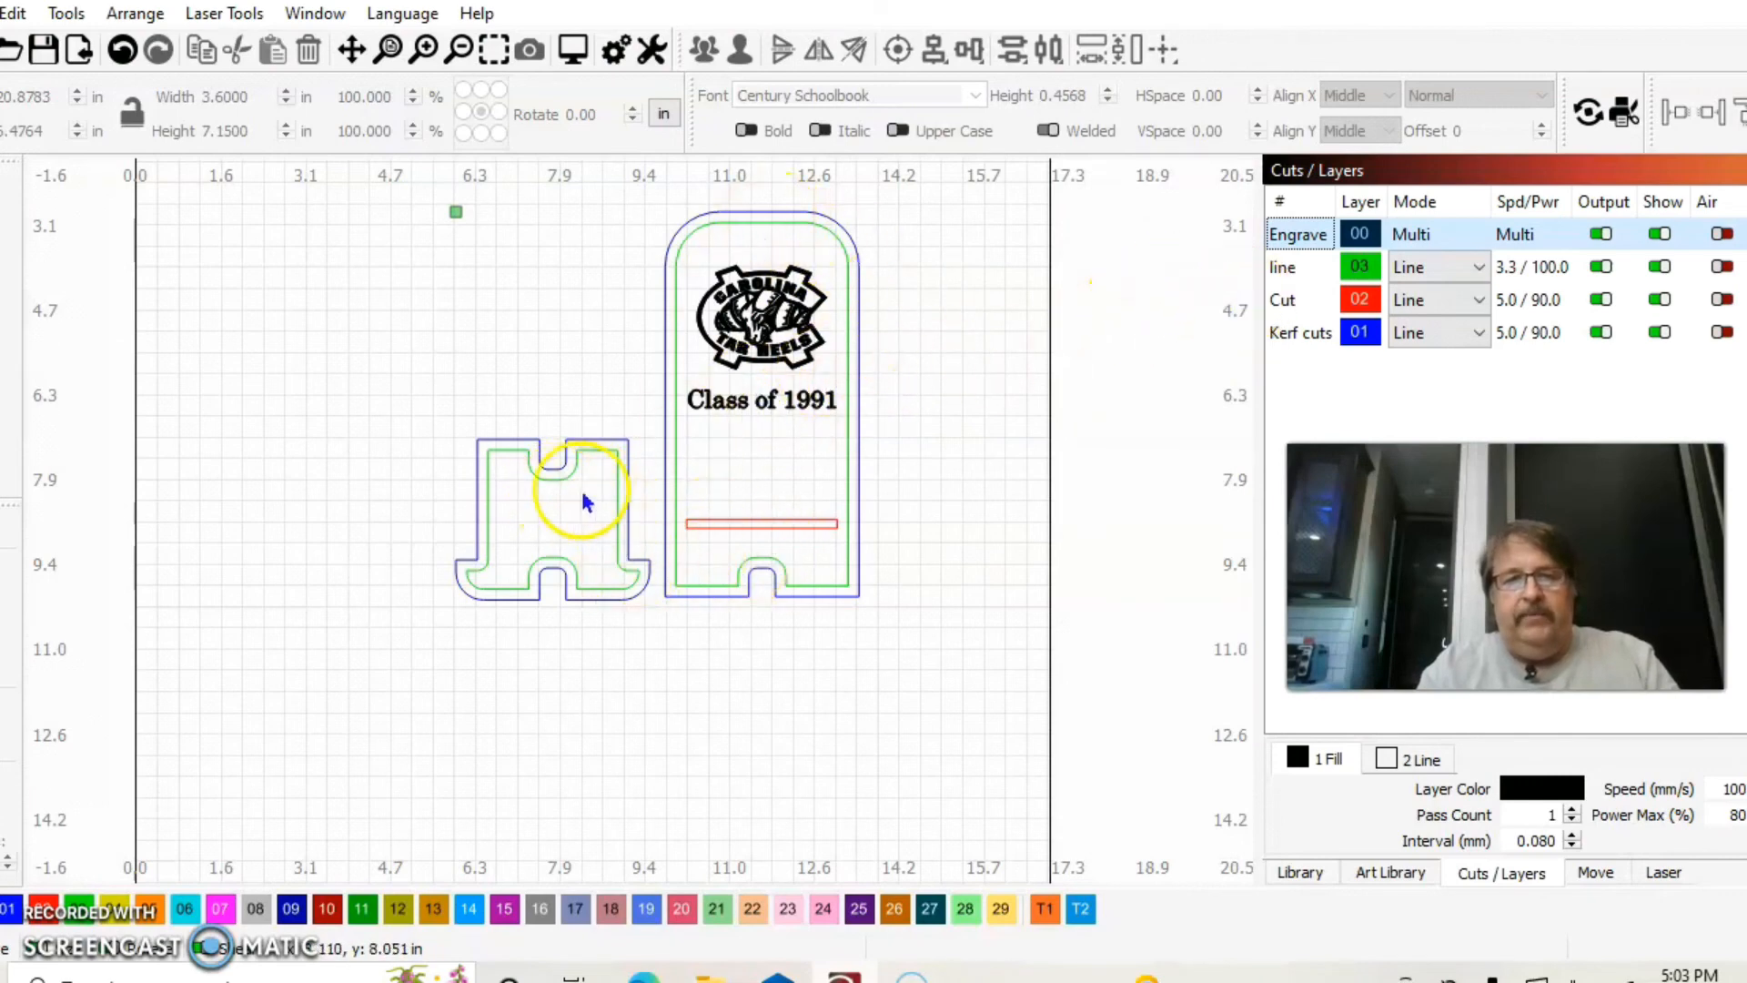
Step: Rename the blue Kerf cuts layer as "cut"
double_click(1292, 337)
drag(377, 30, 207, 30)
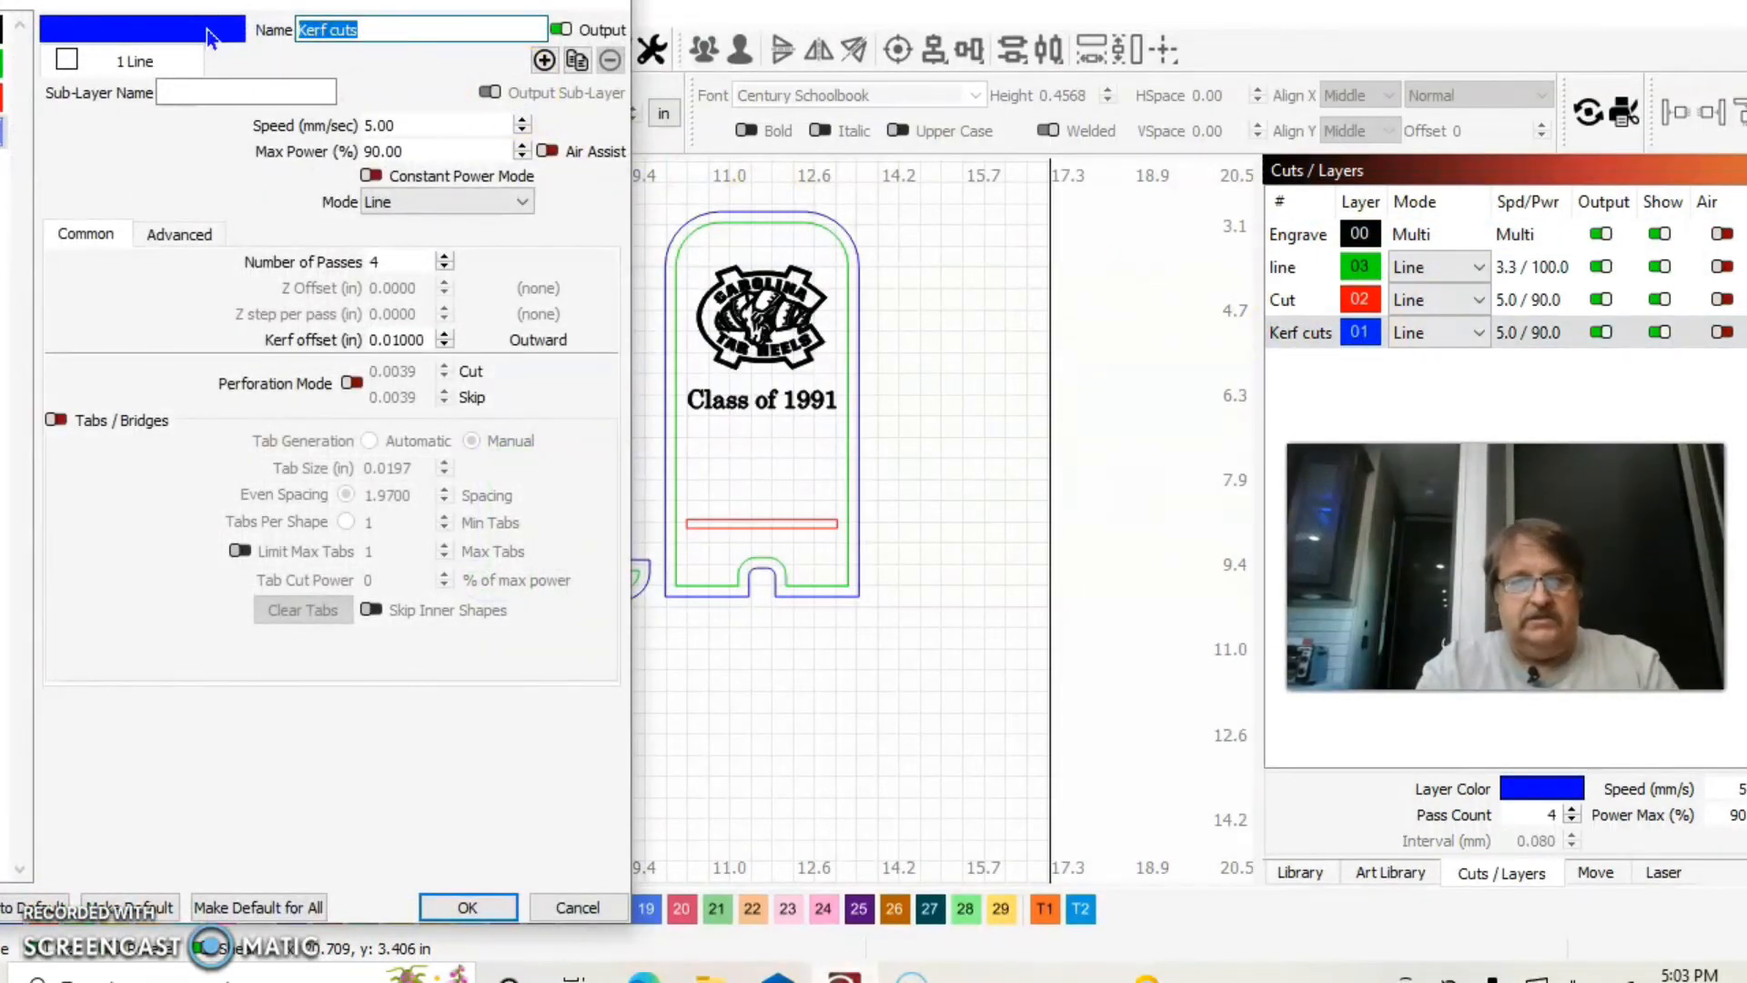
text(cut)
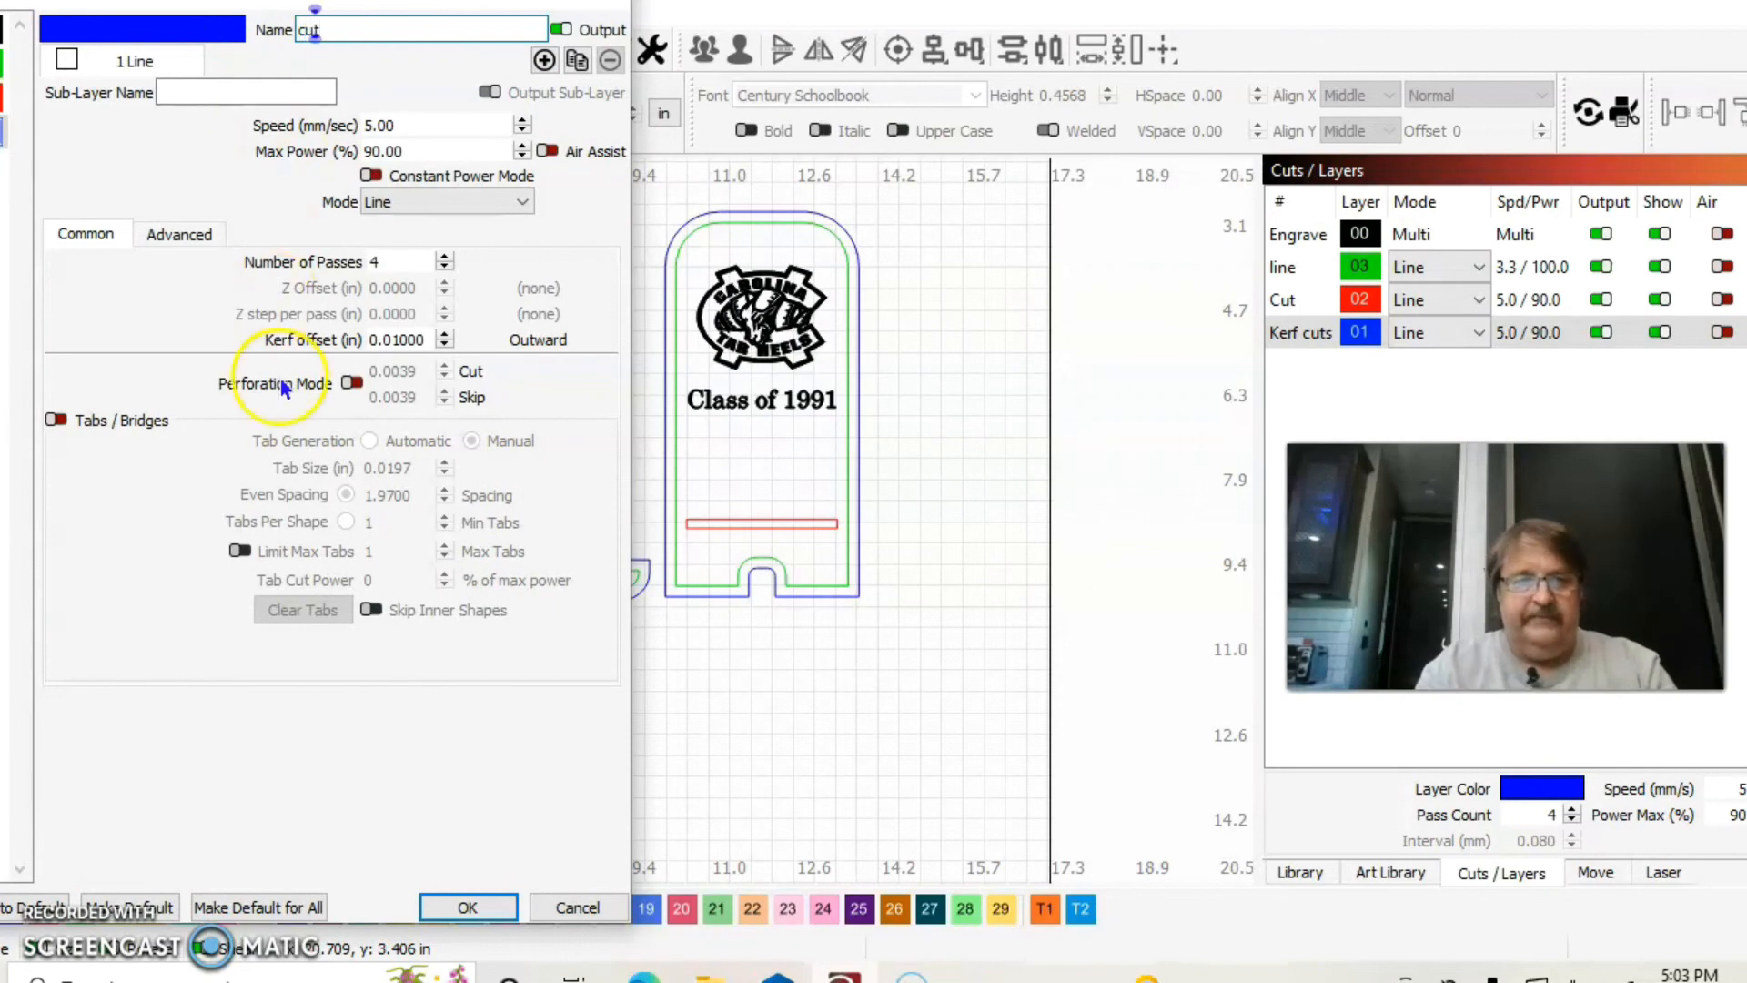
click(446, 901)
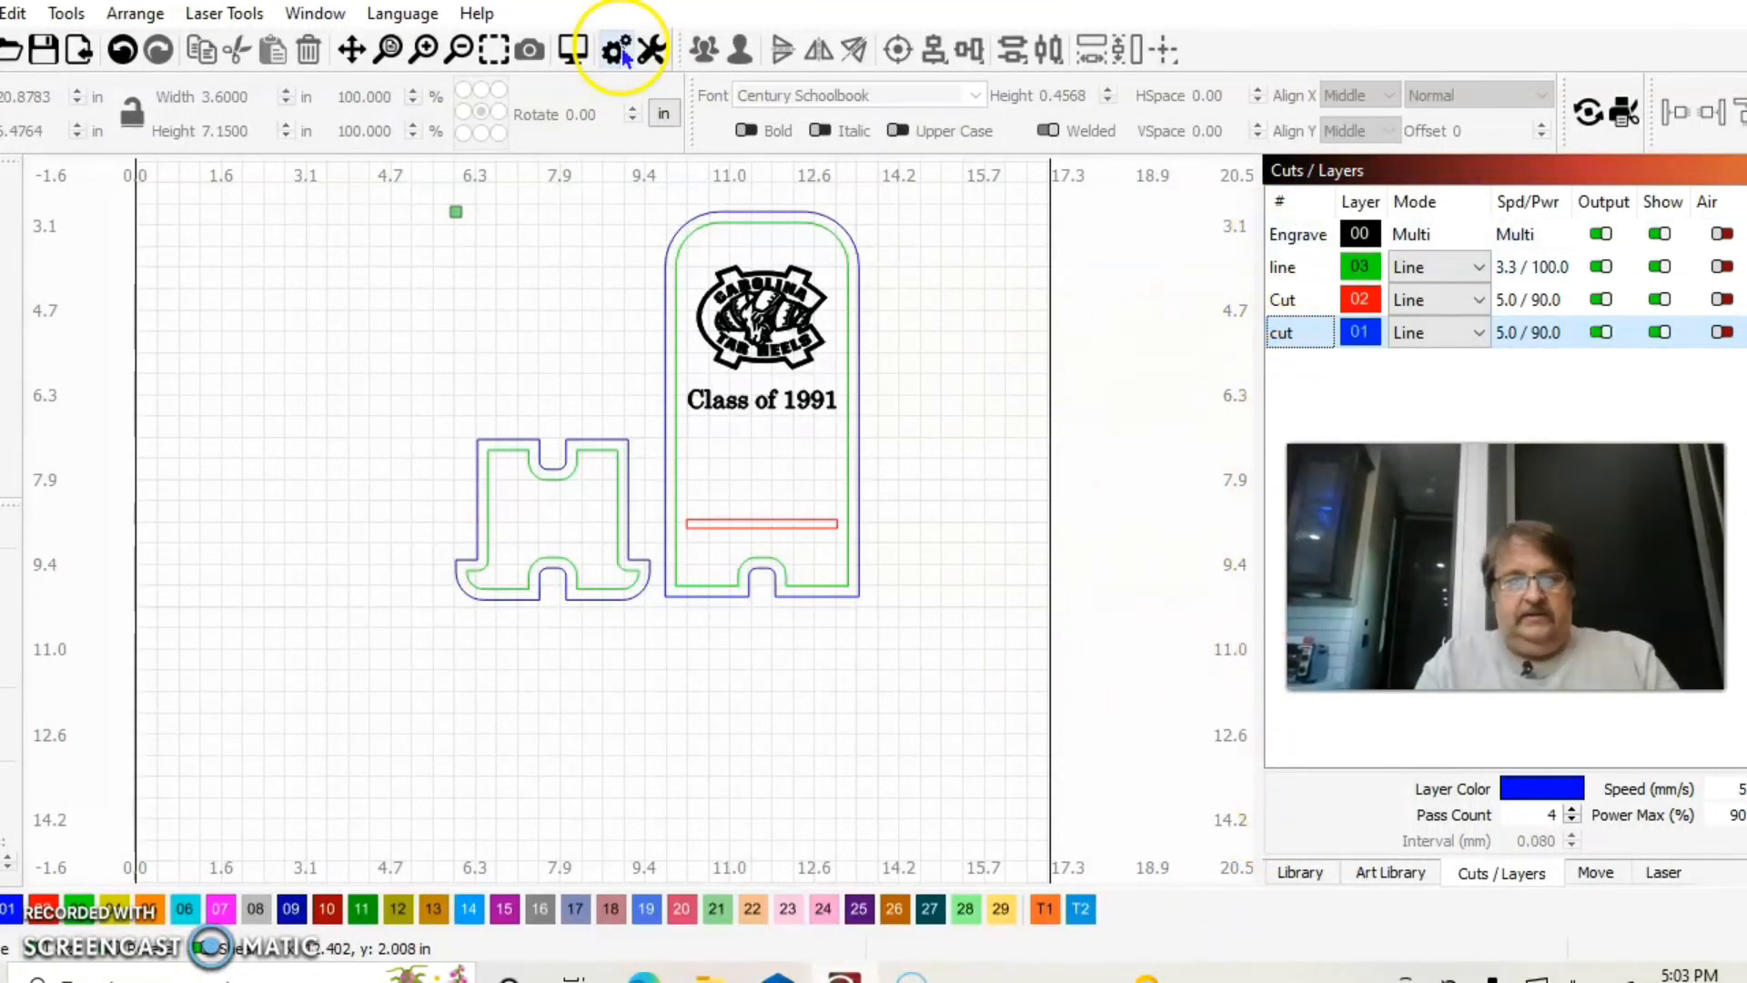
Step: Preview the laser job and play the cut simulation from the start to check the layer order
click(573, 49)
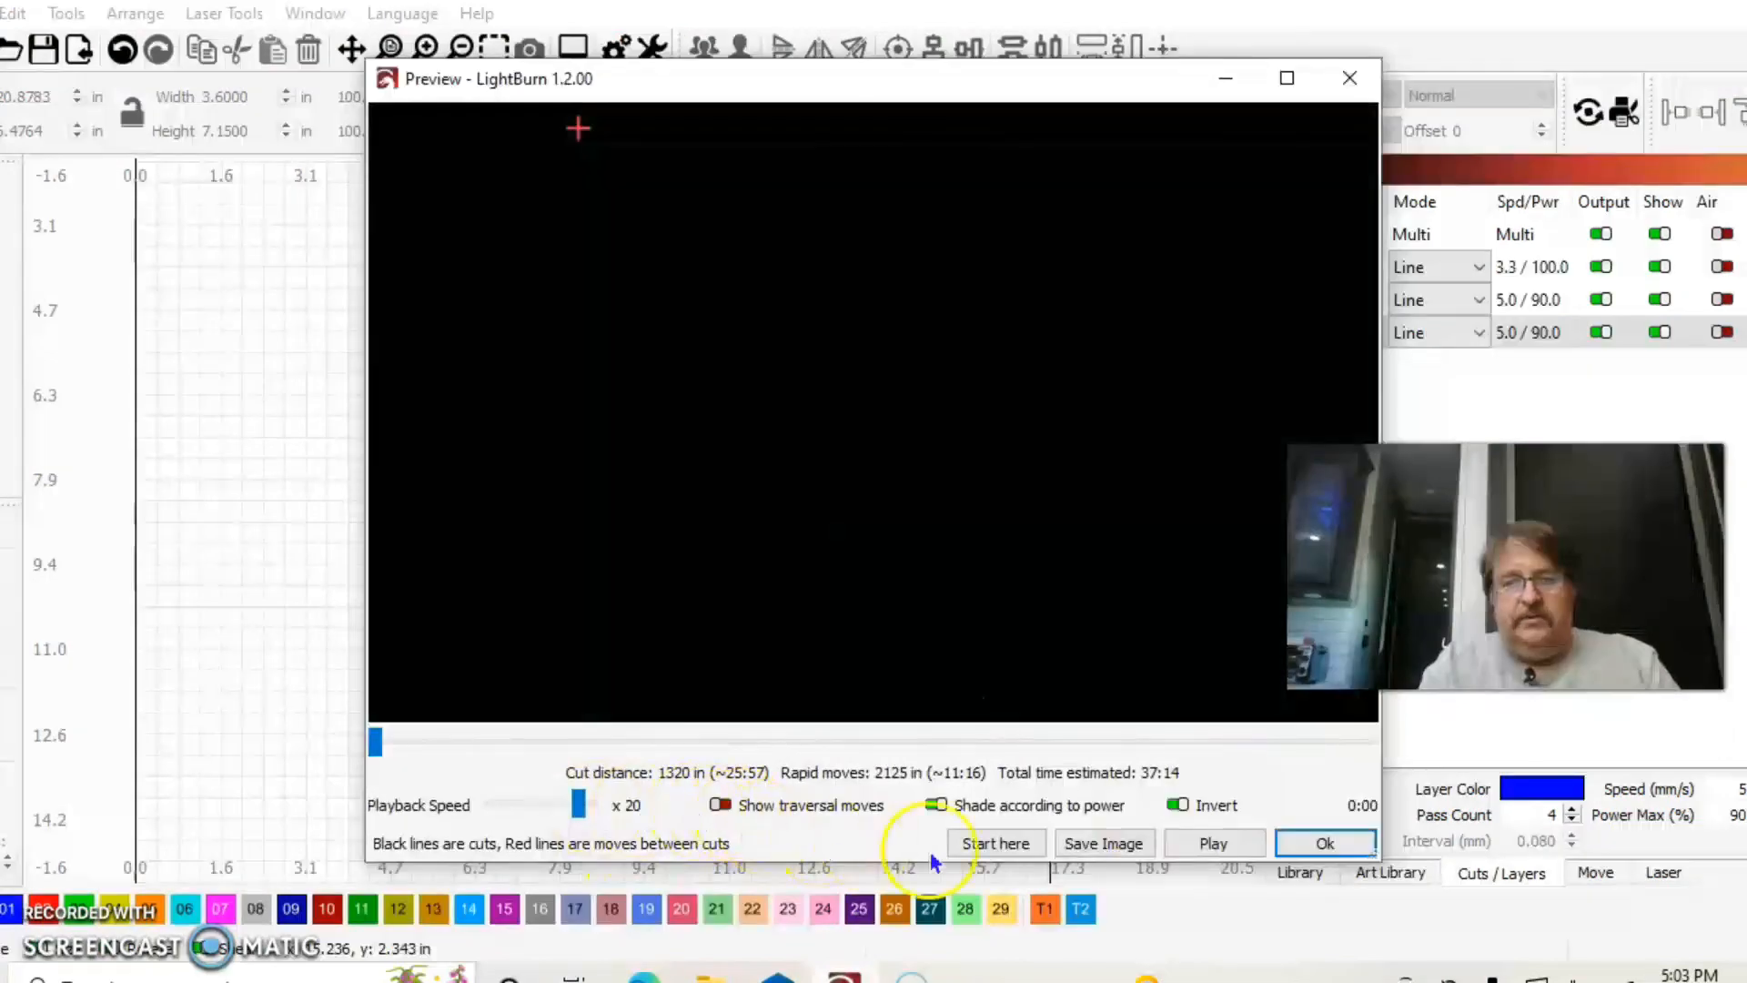
click(1219, 843)
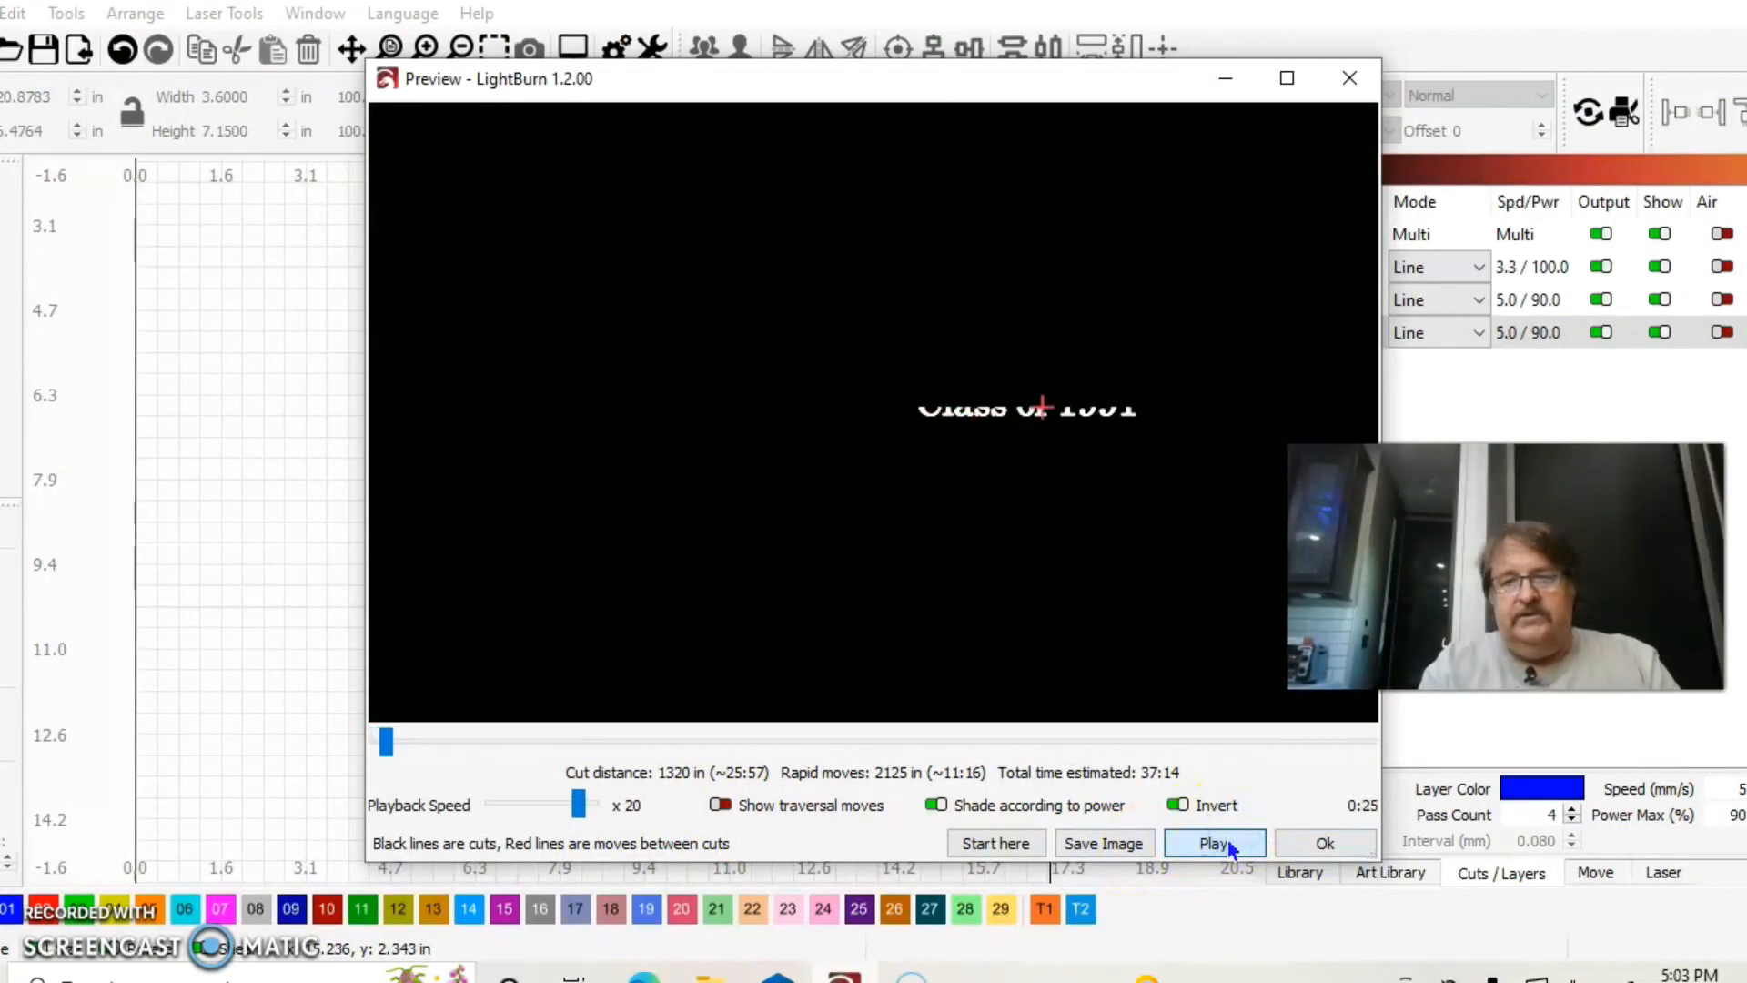